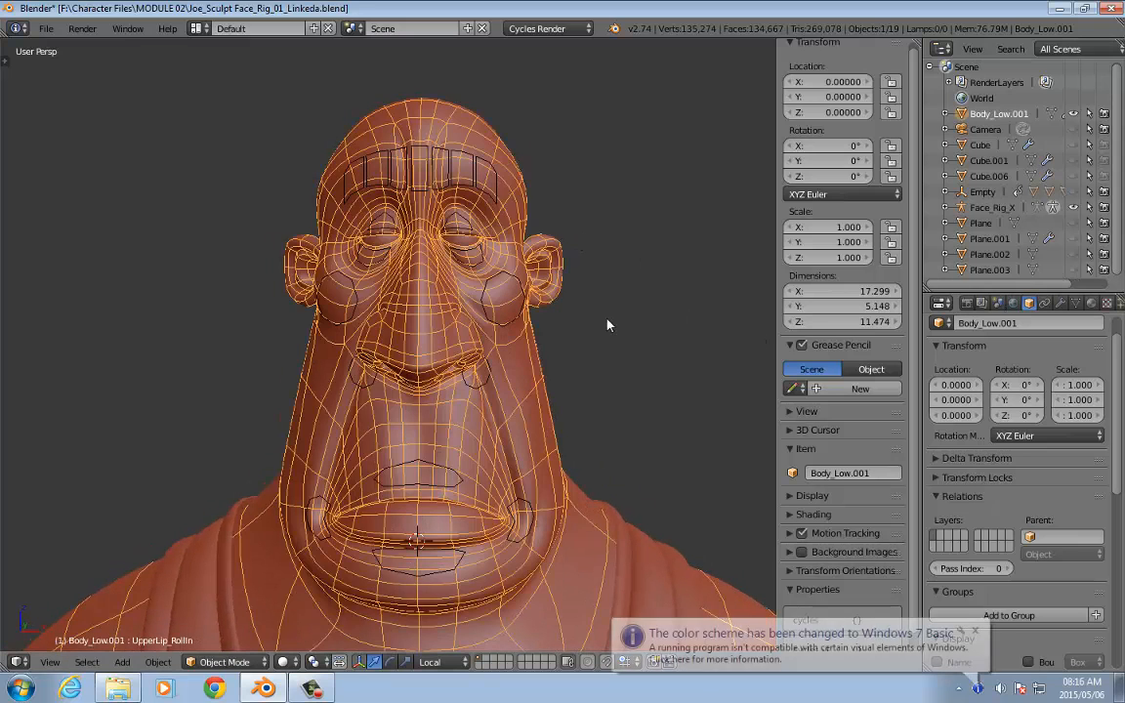
Step: Select the rig's L_Brow_02 control on the forehead and try moving it downward
{"action": "key", "text": "a"}
{"action": "middle_click_drag", "start_coordinate": [635, 325], "coordinate": [600, 325]}
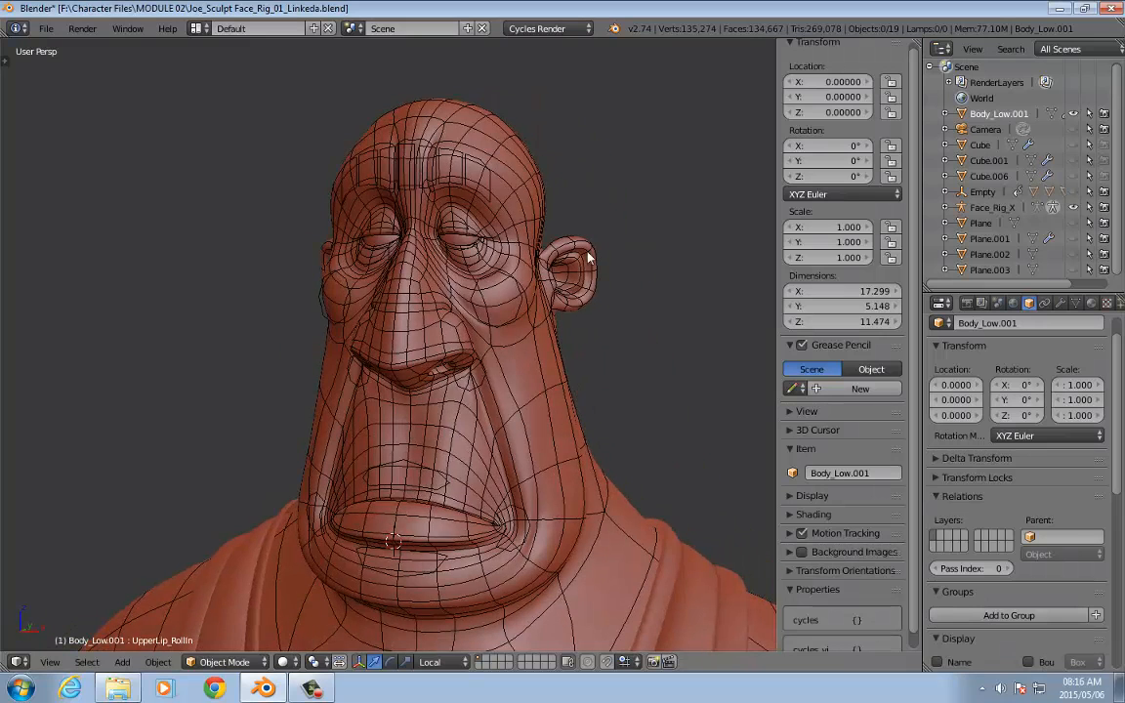
{"action": "right_click", "coordinate": [458, 173]}
{"action": "scroll", "coordinate": [461, 174], "scroll_direction": "up", "scroll_amount": 1}
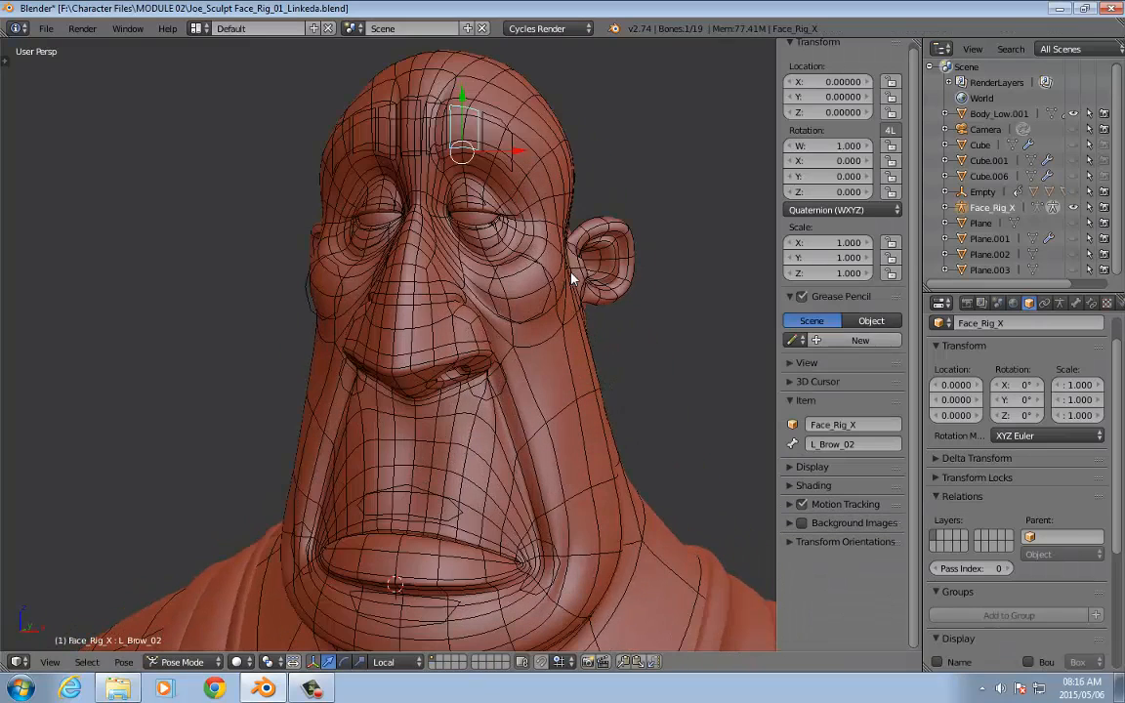
{"action": "key", "text": "g"}
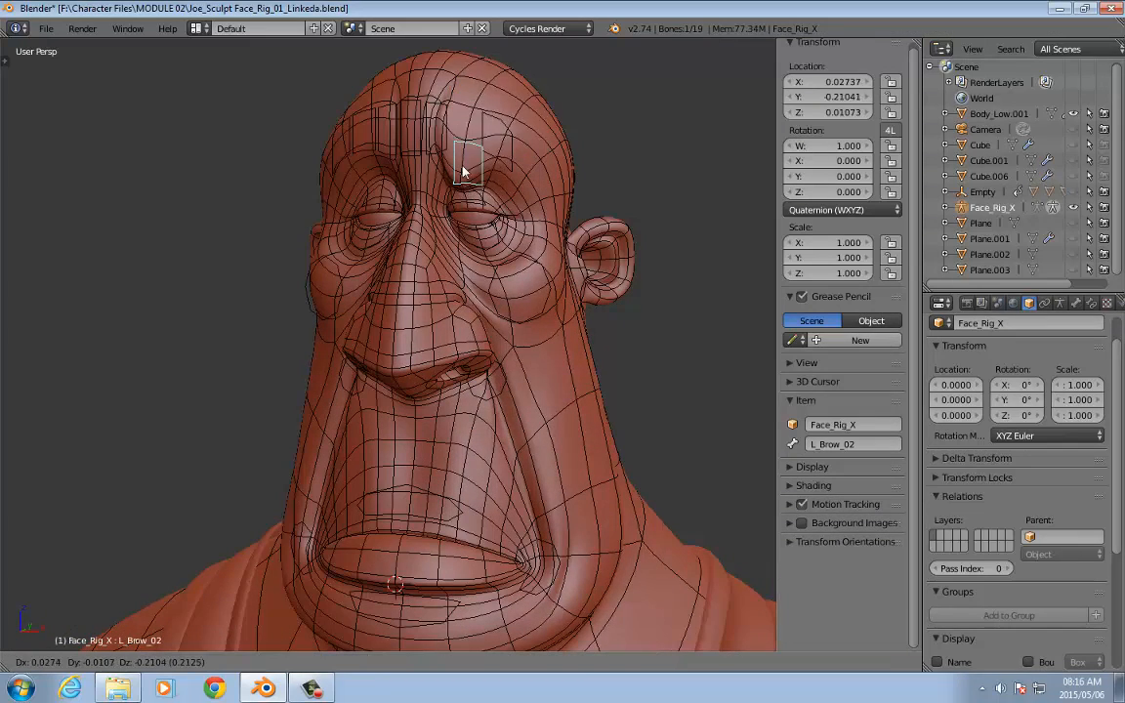
{"action": "key", "text": "Escape"}
Step: Move the L_Mouth control outward to stretch that corner of the mouth
{"action": "right_click", "coordinate": [552, 566]}
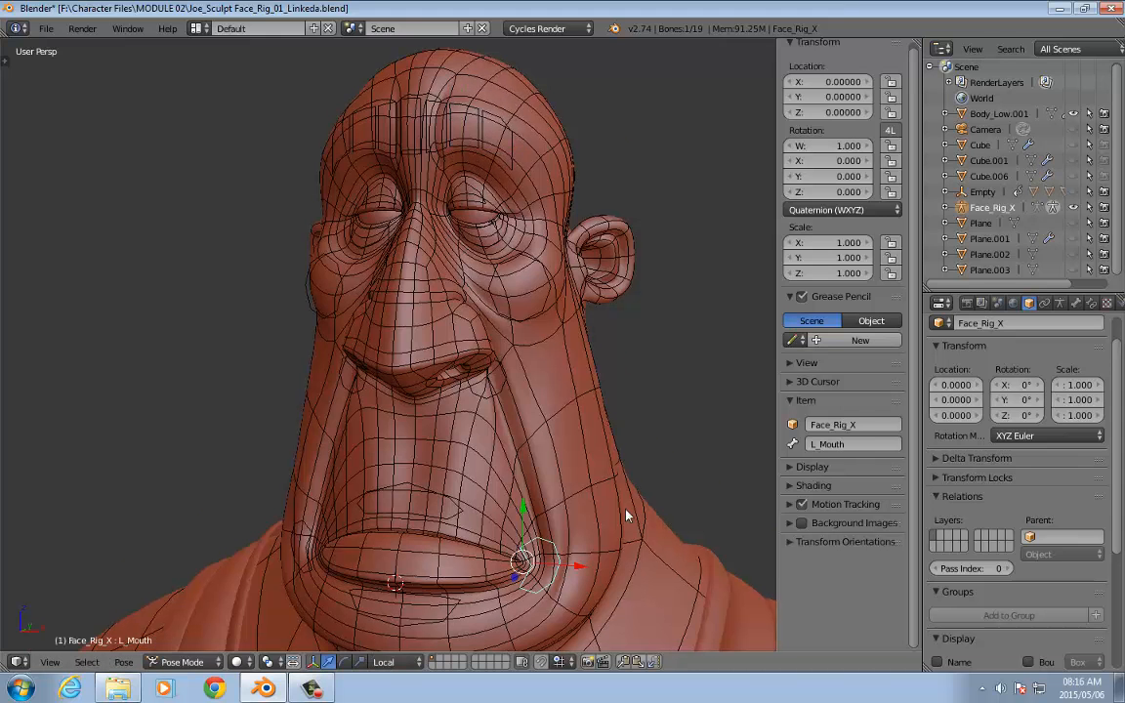
{"action": "middle_click_drag", "start_coordinate": [627, 522], "coordinate": [640, 419], "text": "shift"}
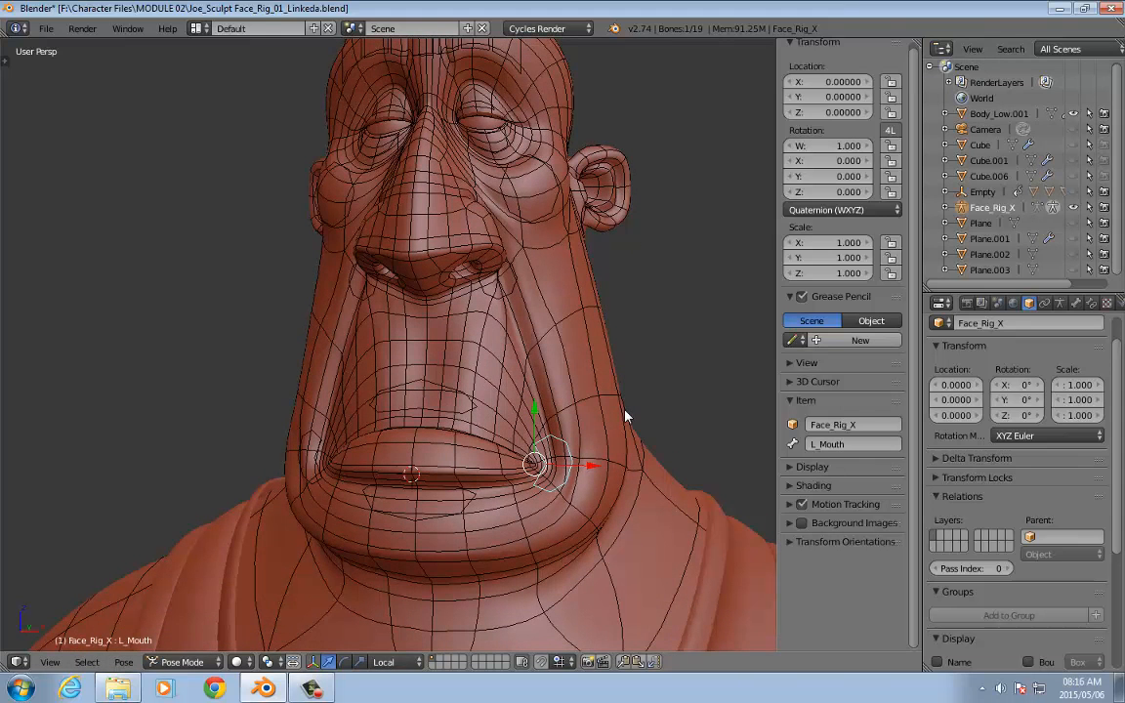
{"action": "key", "text": "ctrl+Tab"}
{"action": "right_click", "coordinate": [540, 455]}
{"action": "right_click", "coordinate": [541, 464]}
{"action": "key", "text": "ctrl+Tab"}
{"action": "key", "text": "g"}
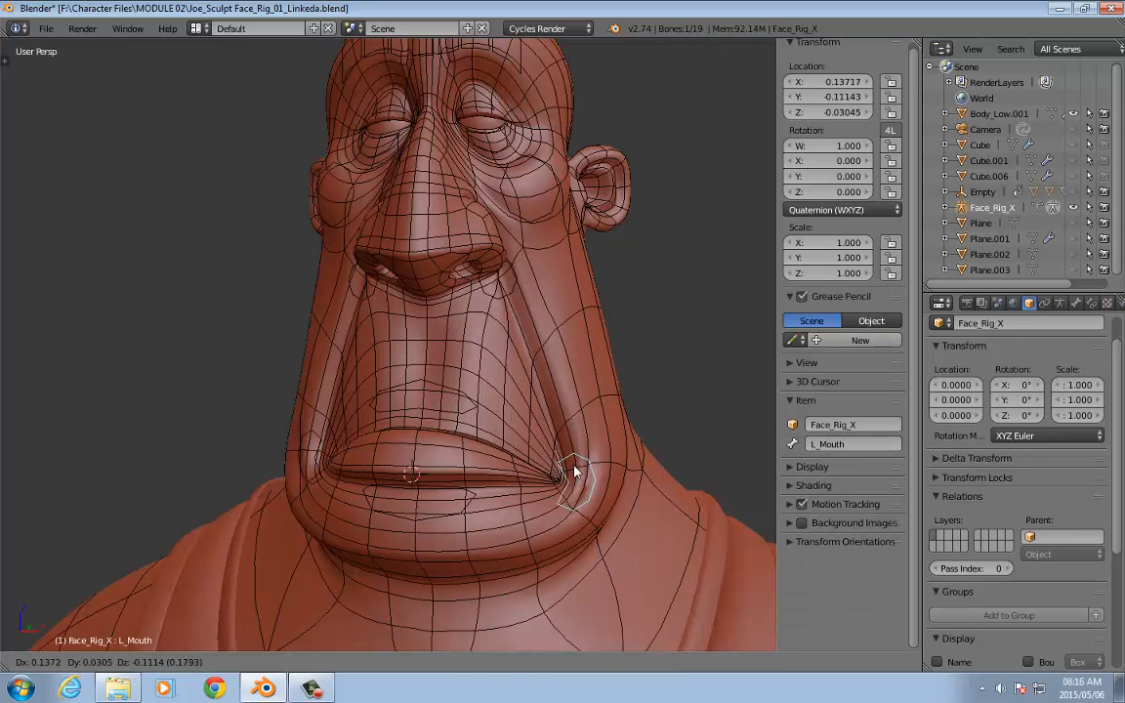
{"action": "left_click", "coordinate": [571, 465]}
Step: Try raising the Upper_Lip control along its local Y axis and moving the L_Nostril control
{"action": "right_click", "coordinate": [459, 418]}
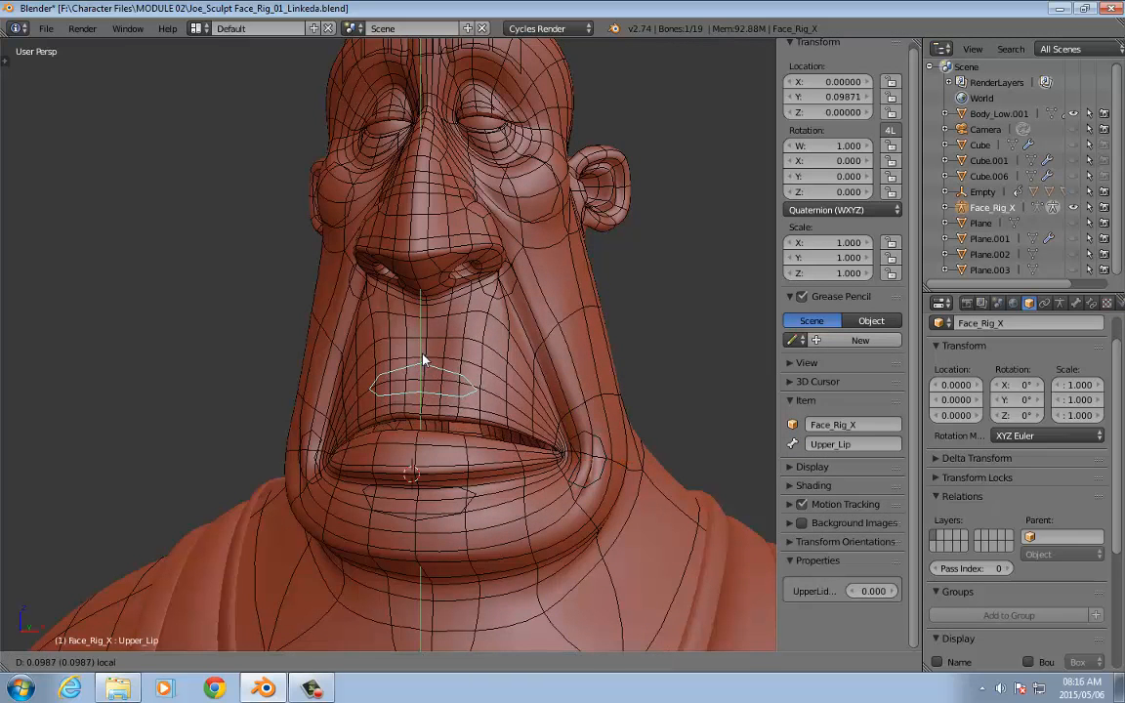
{"action": "middle_click_drag", "start_coordinate": [451, 368], "coordinate": [451, 416], "text": "shift"}
{"action": "right_click", "coordinate": [496, 330]}
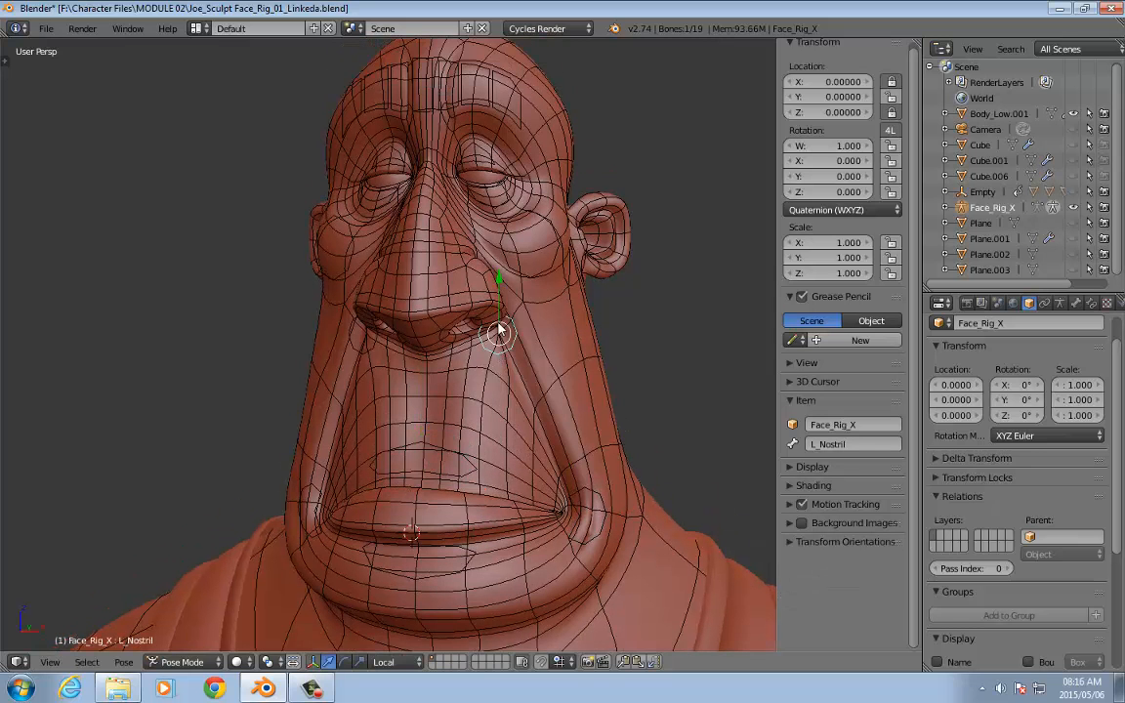
{"action": "key", "text": "g"}
{"action": "right_click", "coordinate": [515, 295]}
Step: Try moving the L_Cheek control inward toward the nose
{"action": "right_click", "coordinate": [532, 252]}
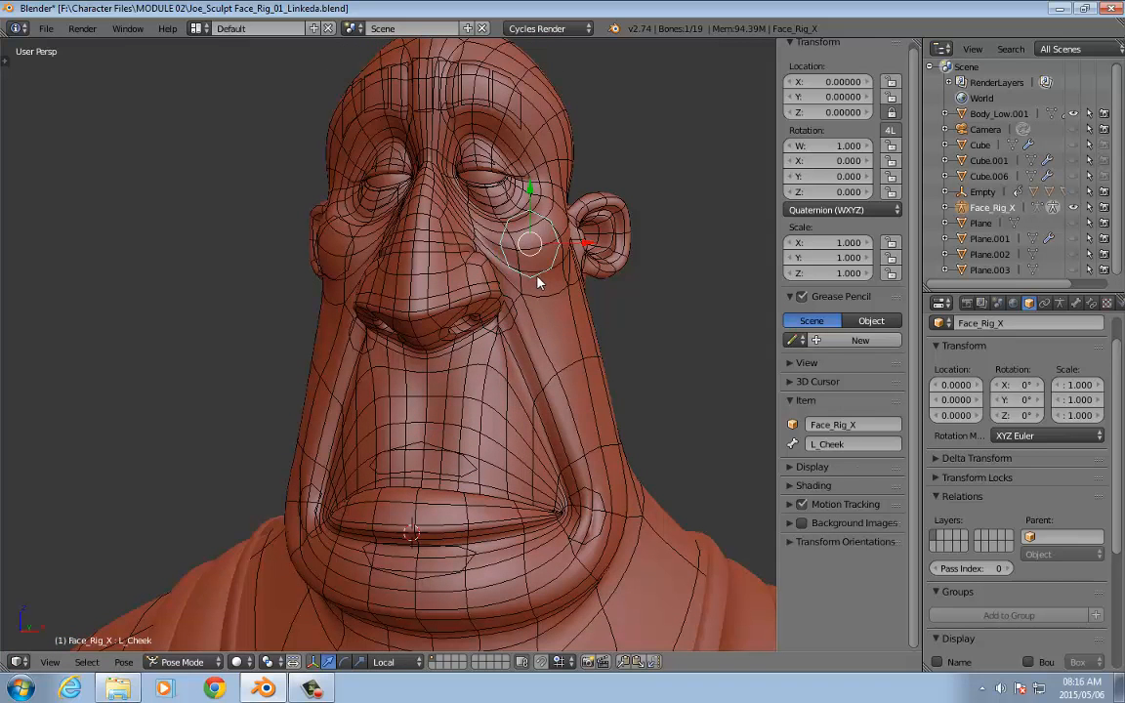
{"action": "key", "text": "g"}
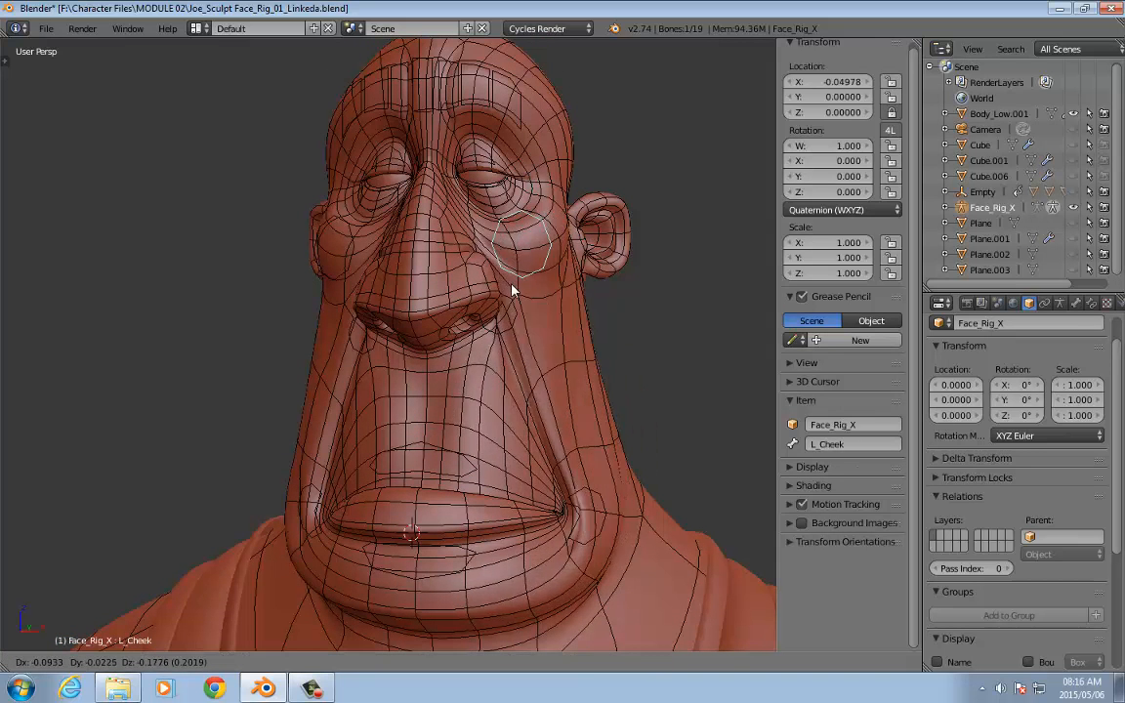
{"action": "left_click", "coordinate": [532, 285]}
{"action": "middle_click_drag", "start_coordinate": [532, 283], "coordinate": [601, 219], "text": "shift"}
Step: Test moving the L_Upper_eyelid control, check it in textured shading, and clear its location
{"action": "right_click", "coordinate": [539, 196]}
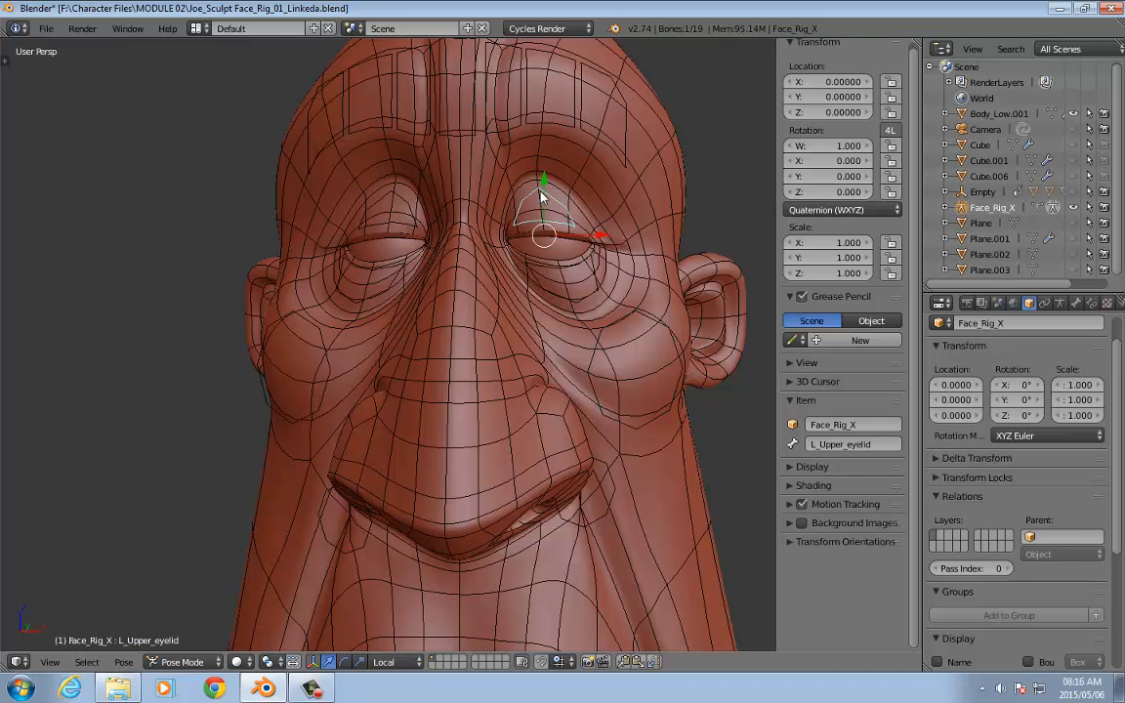
{"action": "key", "text": "g"}
{"action": "left_click", "coordinate": [536, 211]}
{"action": "key", "text": "alt+z"}
{"action": "key", "text": "alt+g"}
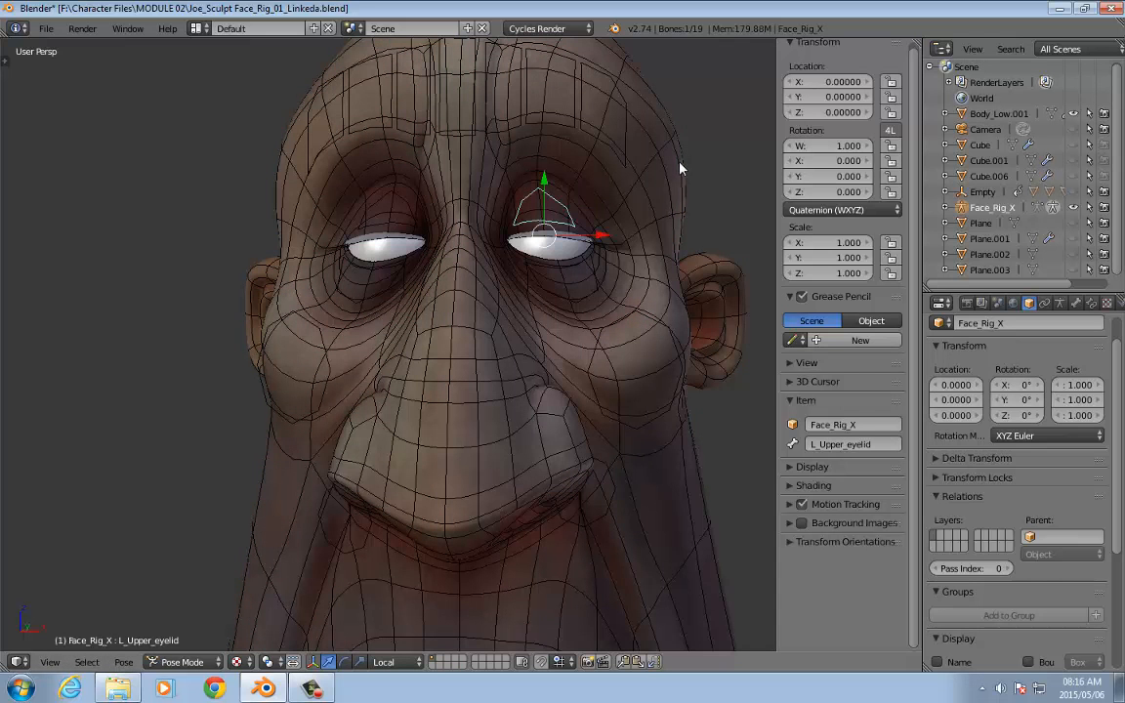
{"action": "key", "text": "alt+z"}
Step: Inspect the L_Brow_03 bone's display settings, including its custom shape
{"action": "scroll", "coordinate": [730, 175], "scroll_direction": "down", "scroll_amount": 3}
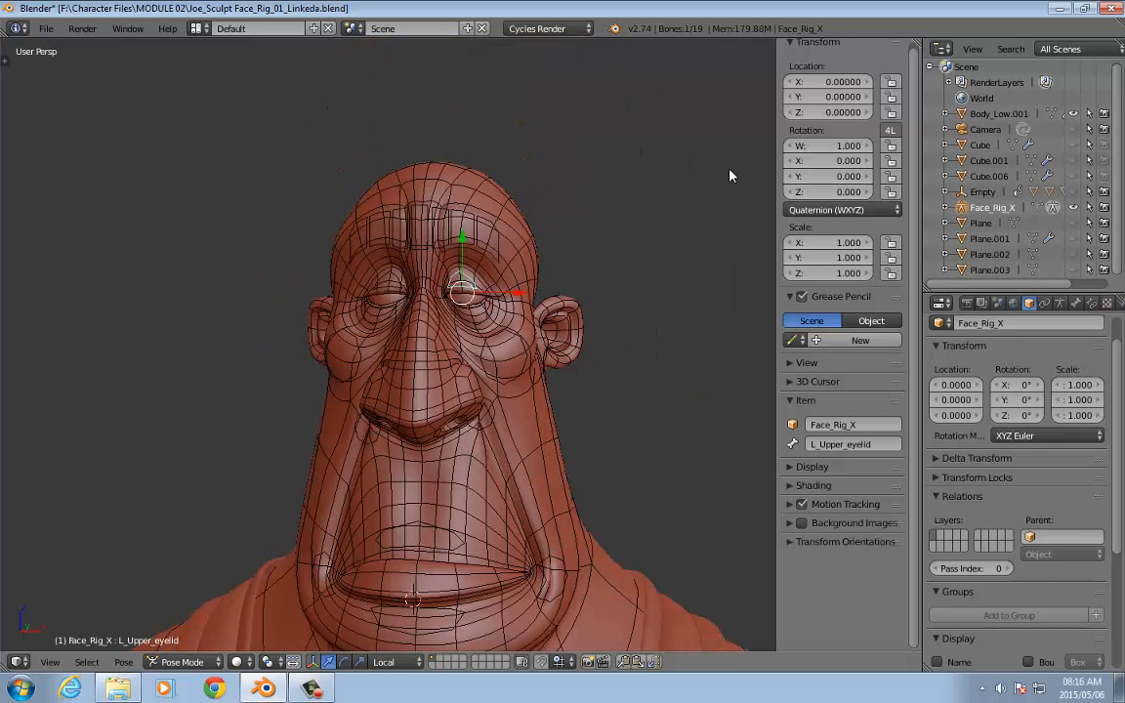
{"action": "middle_click_drag", "start_coordinate": [609, 200], "coordinate": [459, 207]}
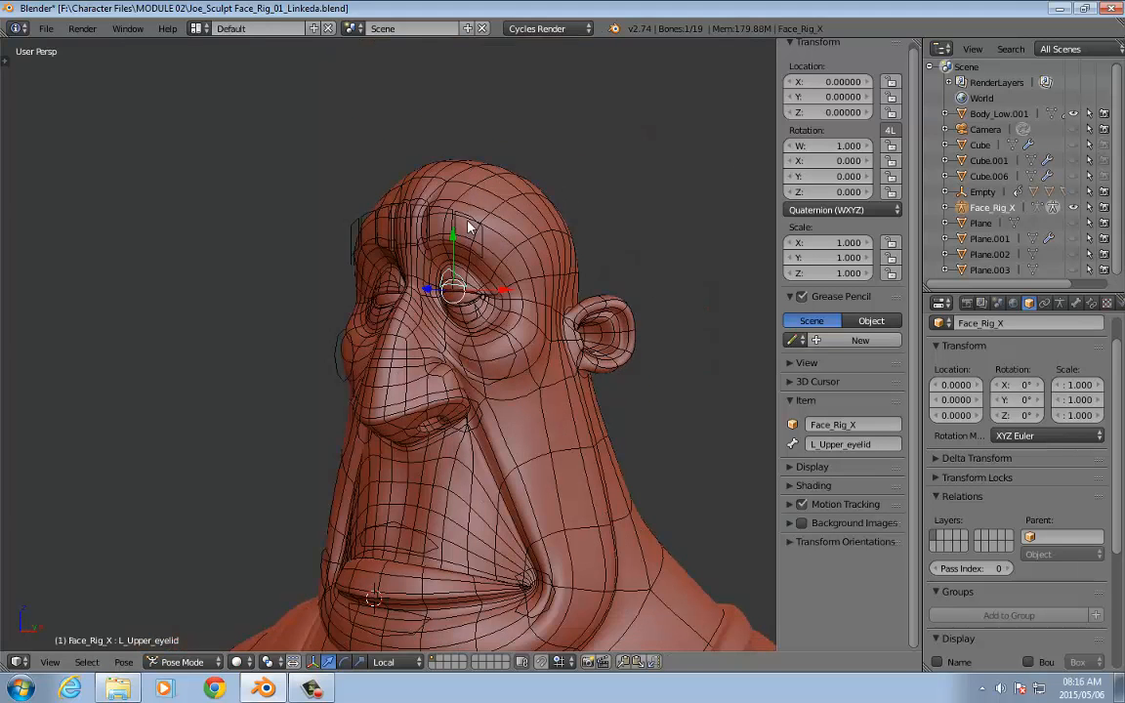
{"action": "right_click", "coordinate": [470, 223]}
{"action": "scroll", "coordinate": [495, 290], "scroll_direction": "up", "scroll_amount": 1}
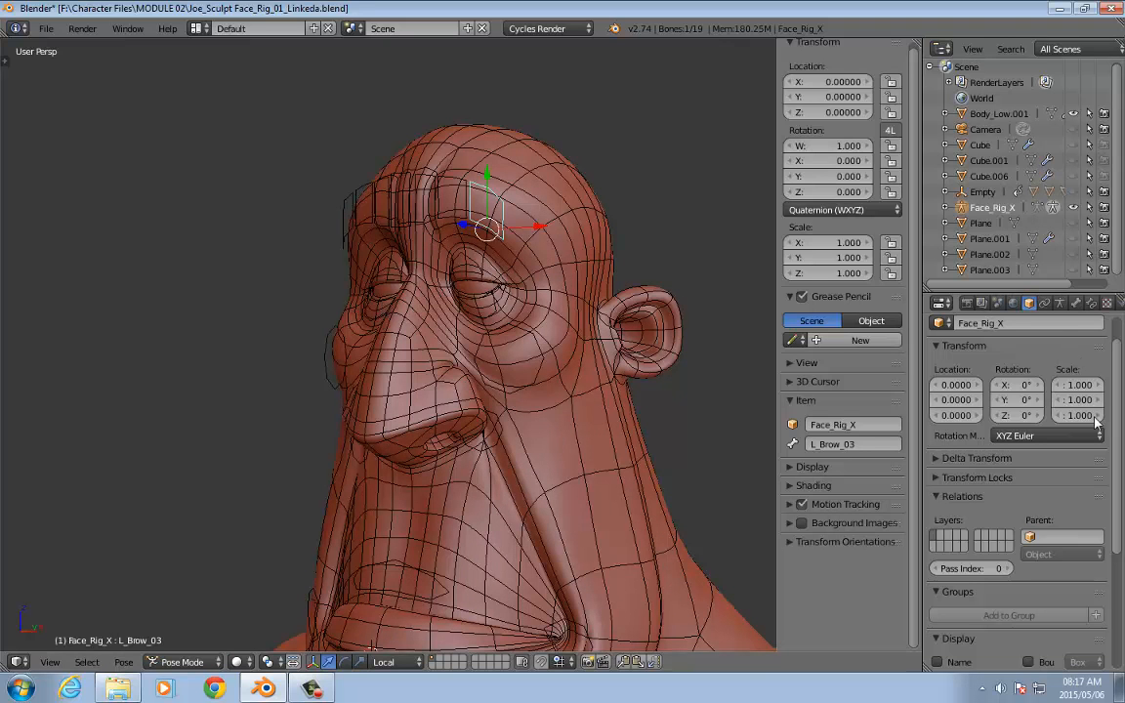
{"action": "left_click", "coordinate": [1075, 302]}
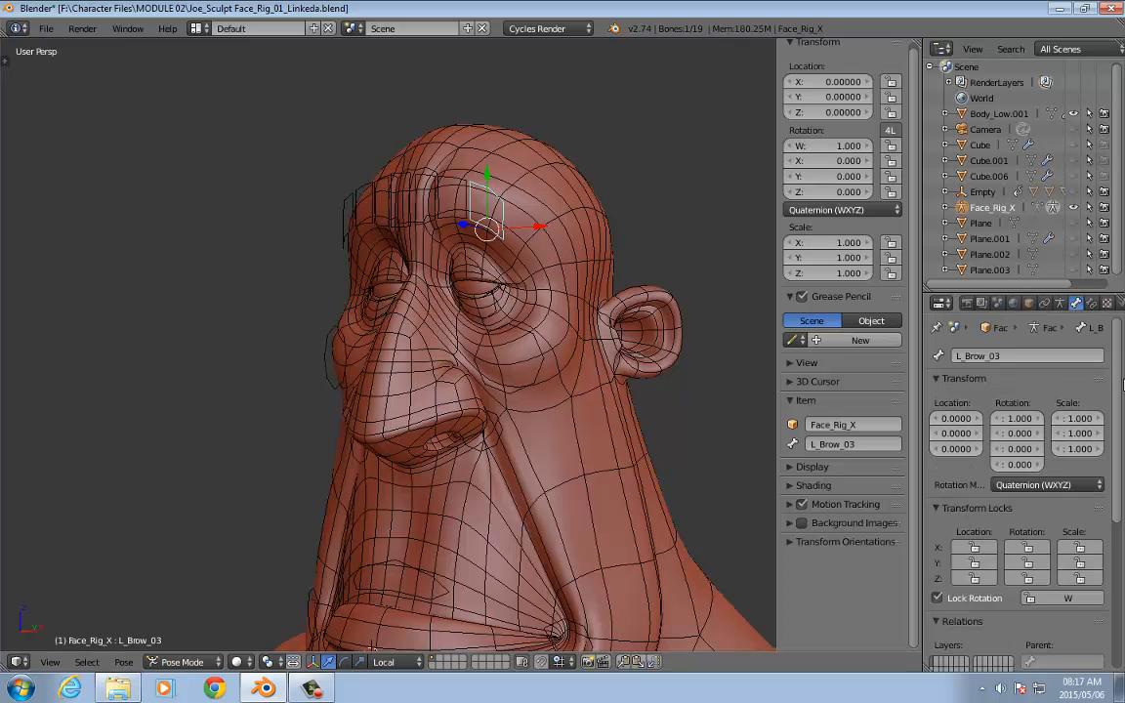
{"action": "scroll", "coordinate": [1084, 547], "scroll_direction": "down", "scroll_amount": 6}
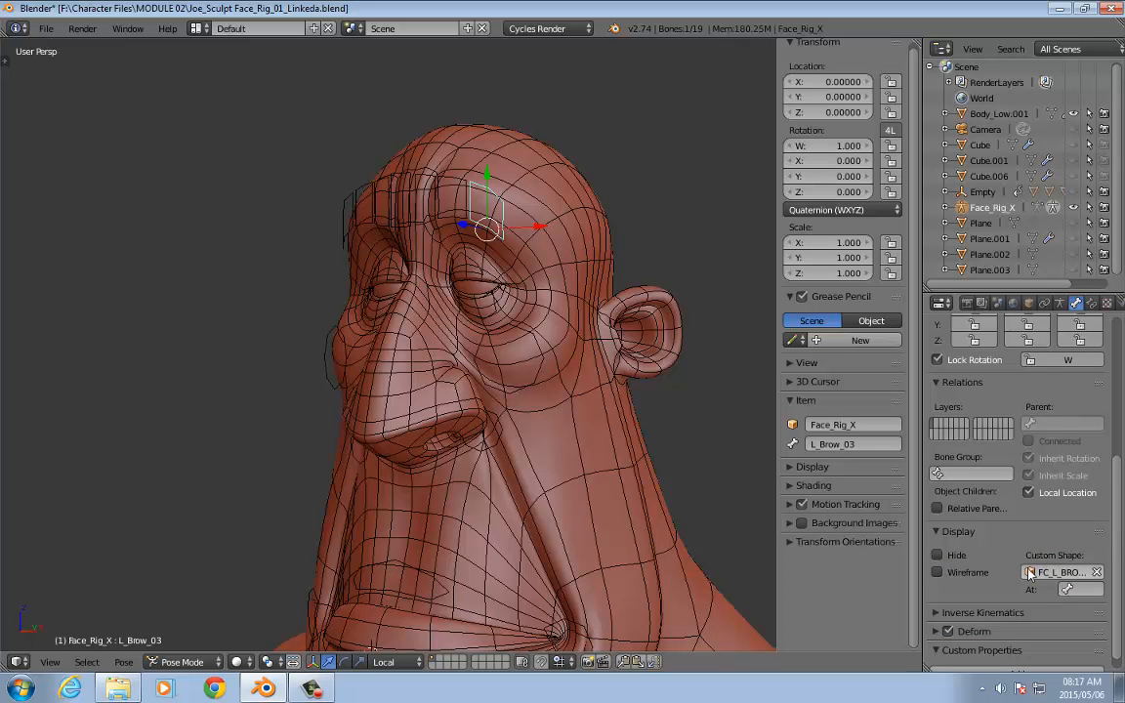
Step: Leave Pose Mode and select the Body_Low.001 mesh
{"action": "middle_click_drag", "start_coordinate": [303, 118], "coordinate": [478, 208]}
{"action": "middle_click_drag", "start_coordinate": [185, 207], "coordinate": [270, 161]}
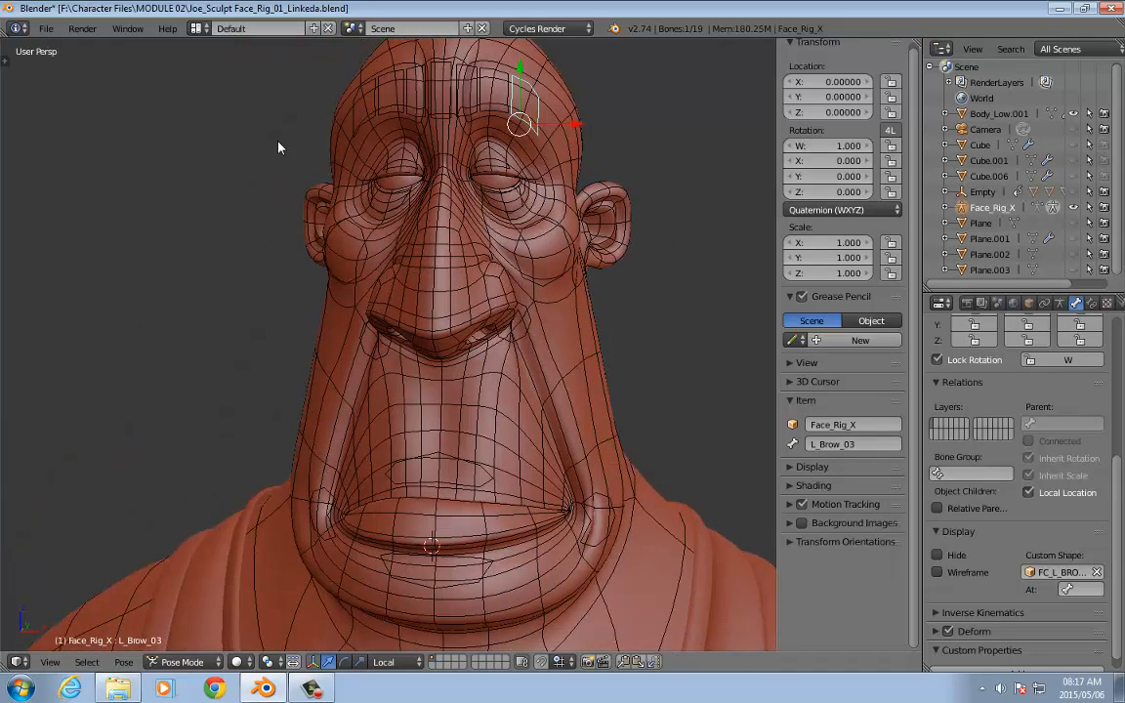
{"action": "key", "text": "ctrl+Tab"}
{"action": "right_click", "coordinate": [634, 225]}
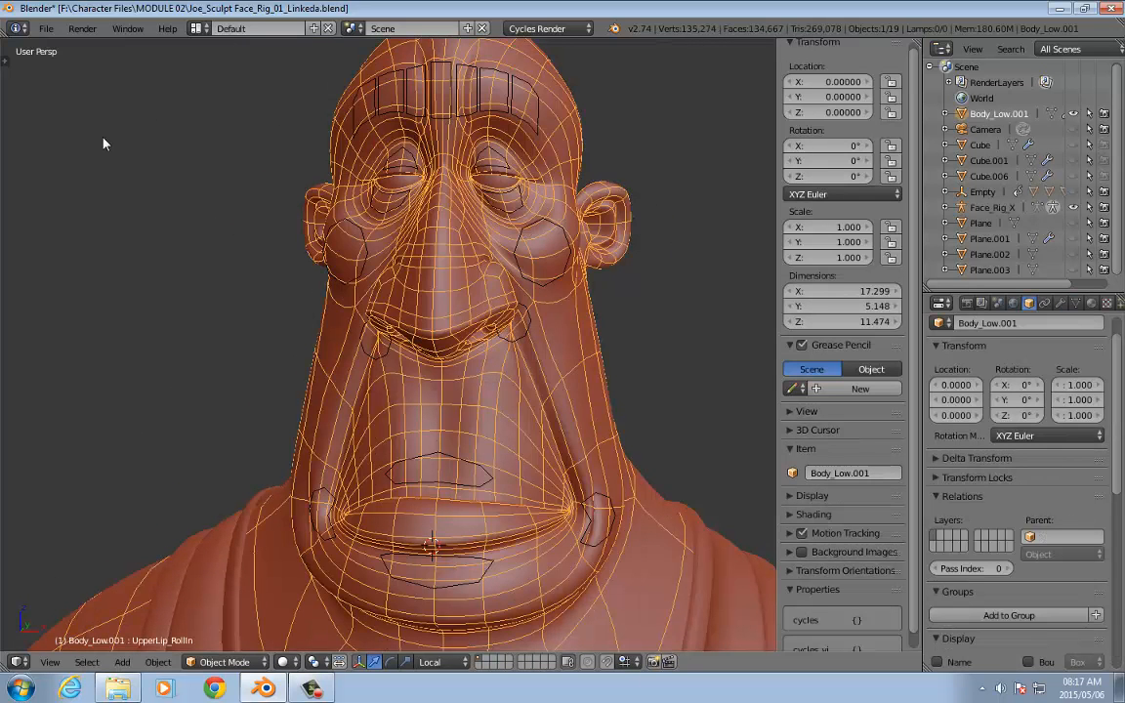
Step: Open Joe_Sculpt Face_Rig_02.blend from the MODULE 02 folder and select the Body_Low mesh
{"action": "left_click", "coordinate": [46, 30]}
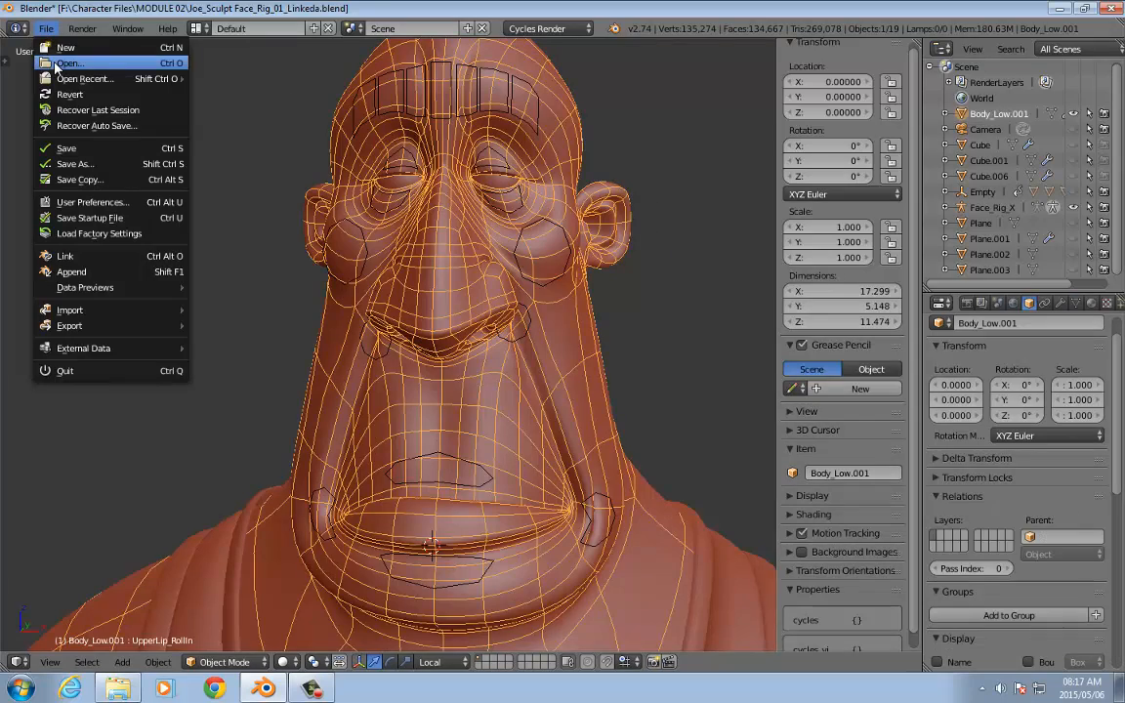
{"action": "left_click", "coordinate": [64, 62]}
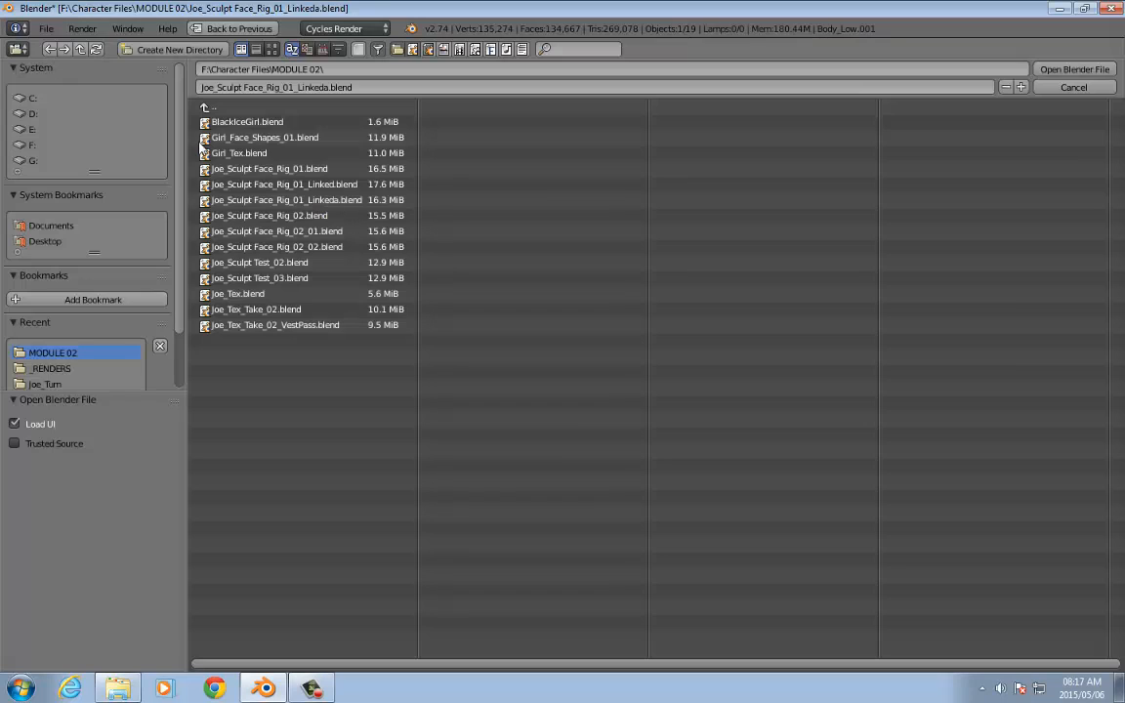
{"action": "left_click", "coordinate": [341, 215]}
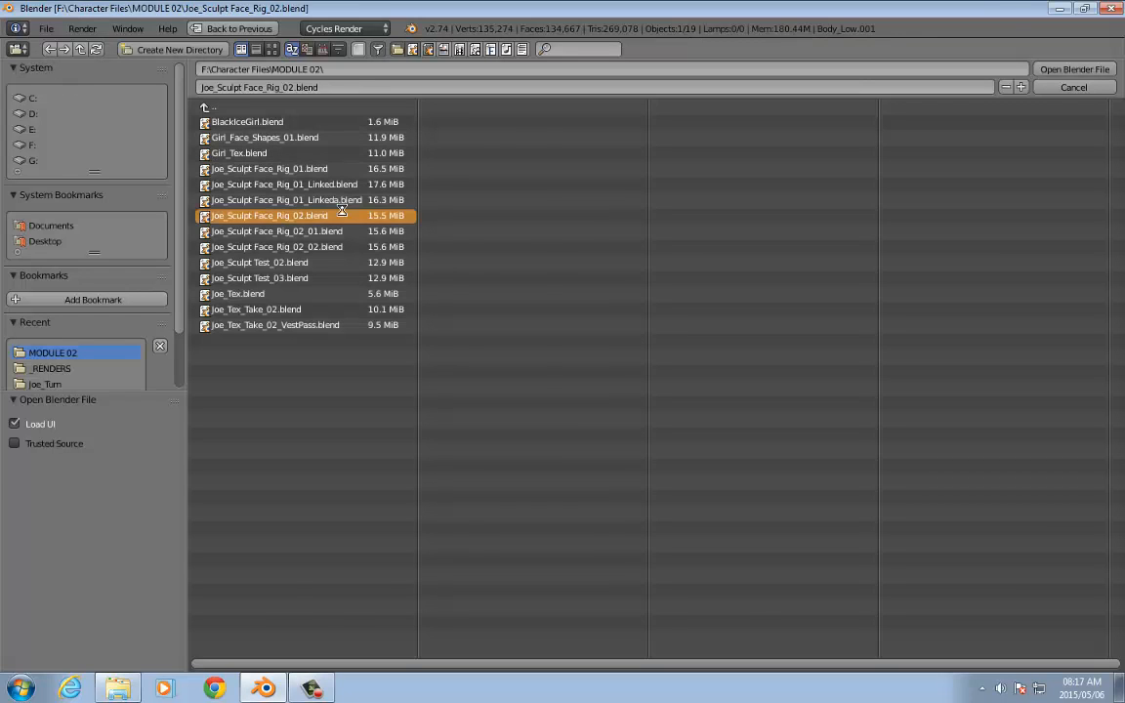
{"action": "right_click", "coordinate": [695, 265]}
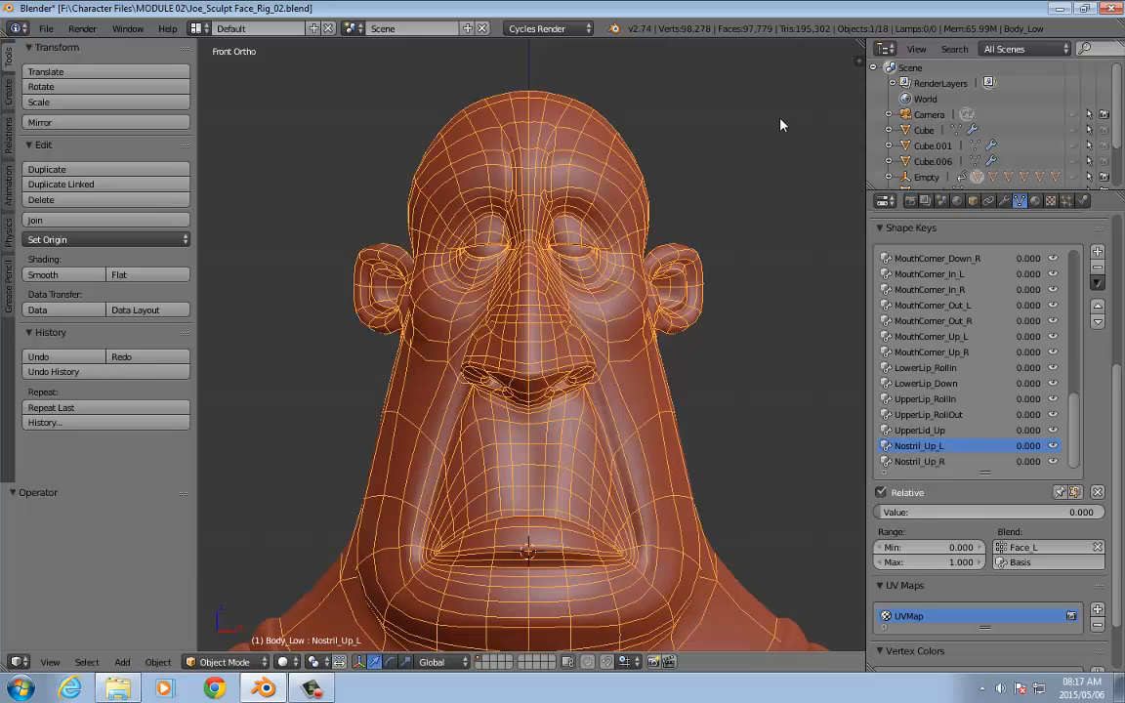
Step: Review the Brows_Up shape keys of both brows and the vertex group assigned to each
{"action": "left_click_drag", "start_coordinate": [1074, 430], "coordinate": [1074, 273]}
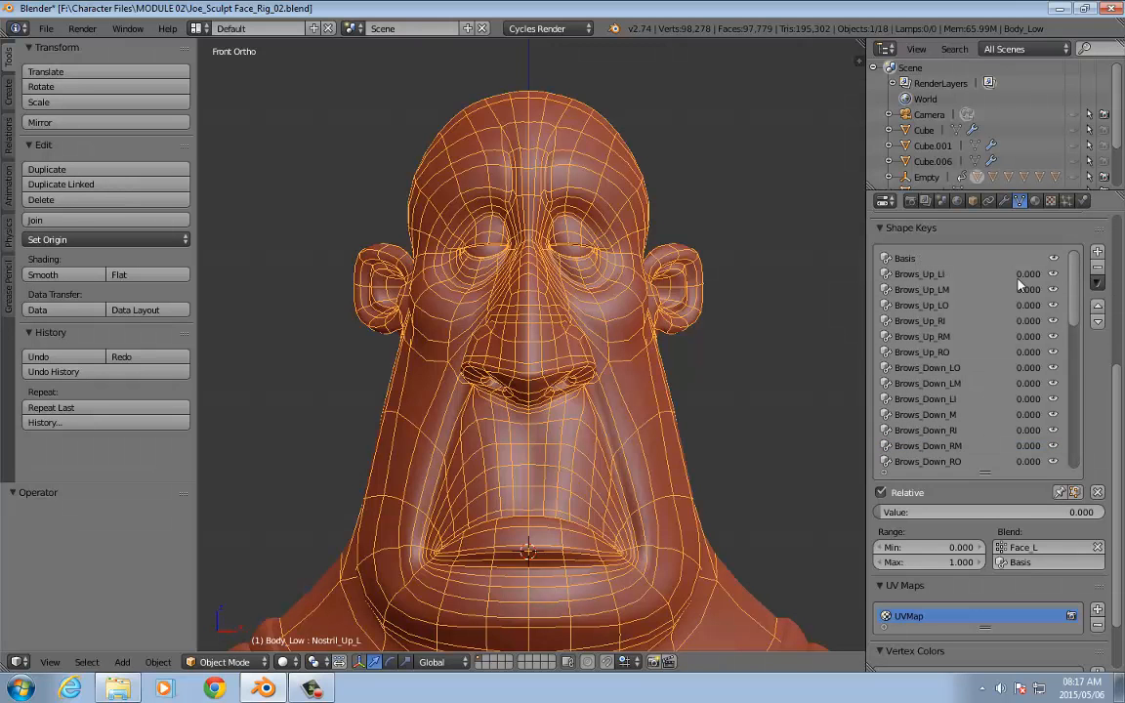
{"action": "left_click", "coordinate": [927, 276]}
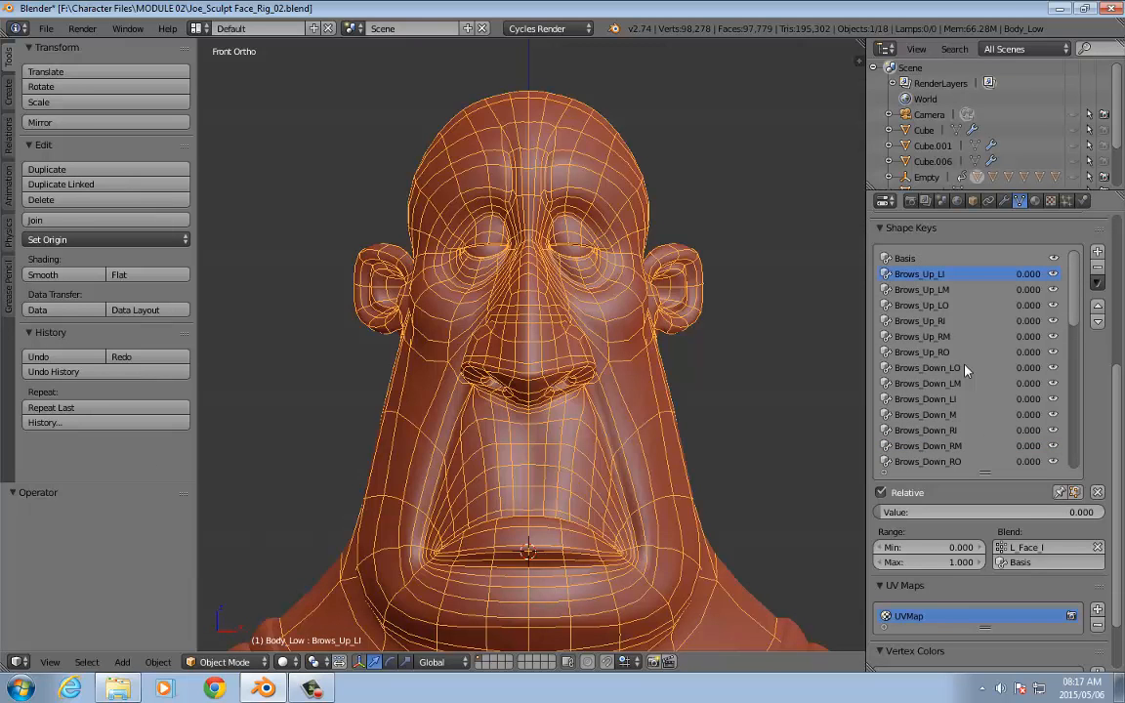
{"action": "left_click", "coordinate": [932, 288]}
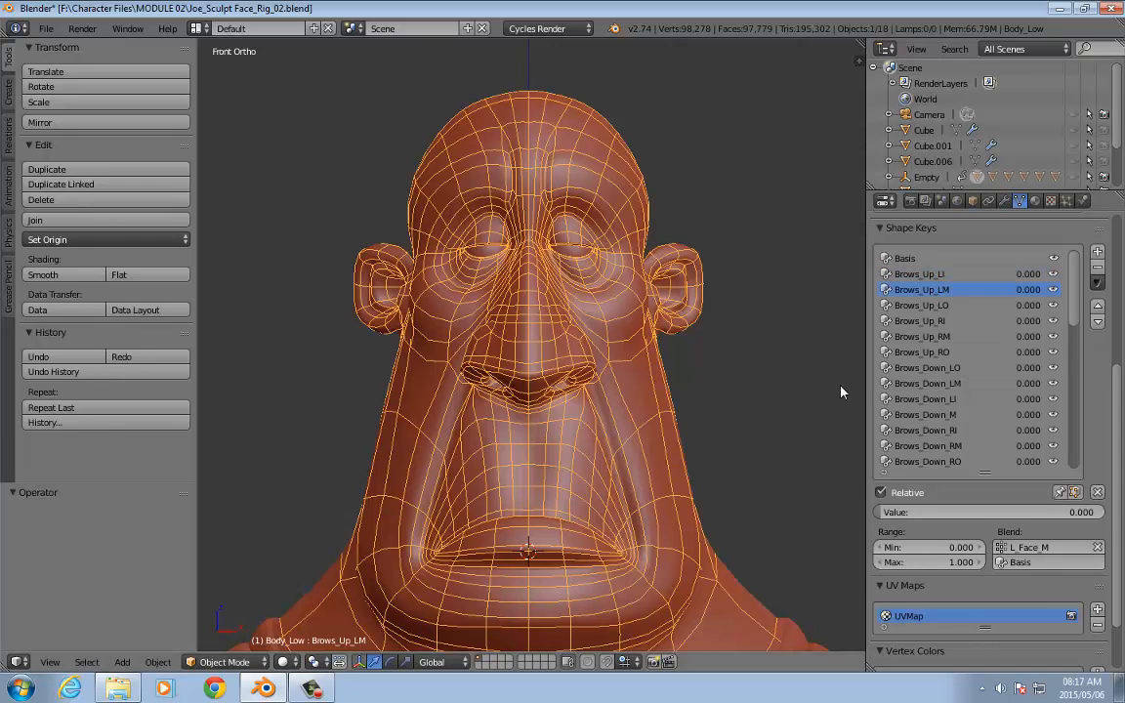
{"action": "left_click", "coordinate": [942, 320]}
{"action": "left_click", "coordinate": [943, 336]}
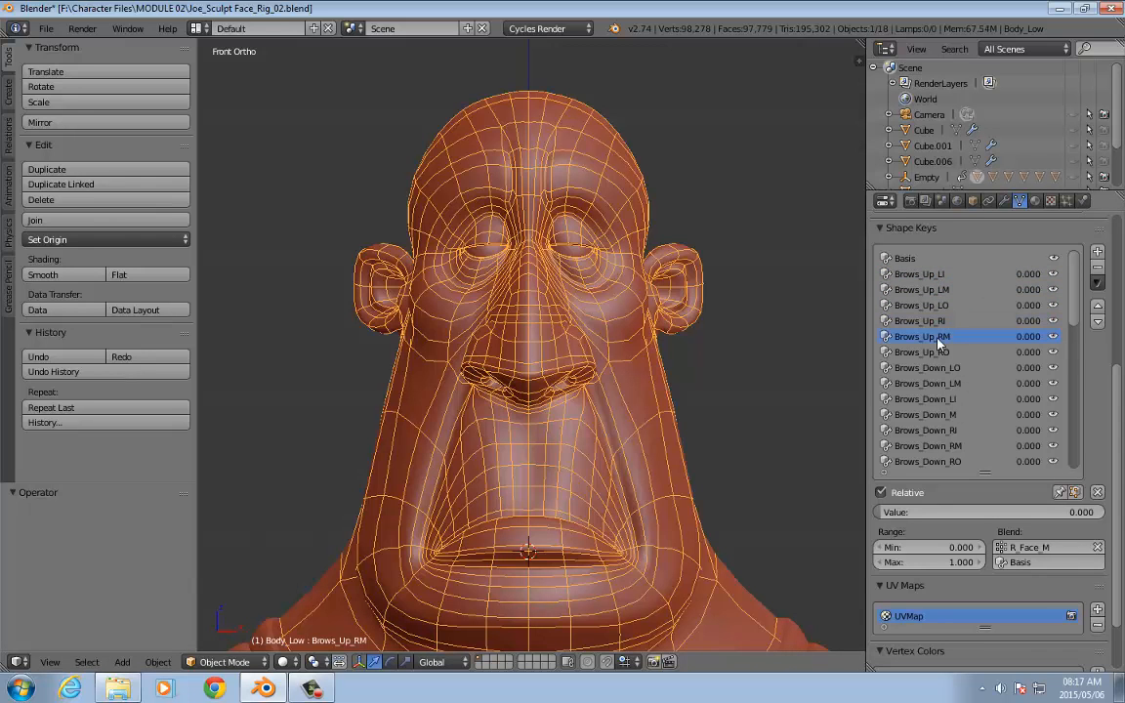
Step: Preview the Brows_Up_LI, Brows_Up_LM and Brows_Up_LO shape keys by varying their values, and return them to 0
{"action": "left_click", "coordinate": [940, 277]}
{"action": "mouse_move", "coordinate": [887, 513]}
{"action": "left_mouse_down"}
{"action": "mouse_move", "coordinate": [1122, 514]}
{"action": "mouse_move", "coordinate": [884, 514]}
{"action": "left_mouse_up"}
{"action": "left_click", "coordinate": [944, 290]}
{"action": "left_click", "coordinate": [921, 304]}
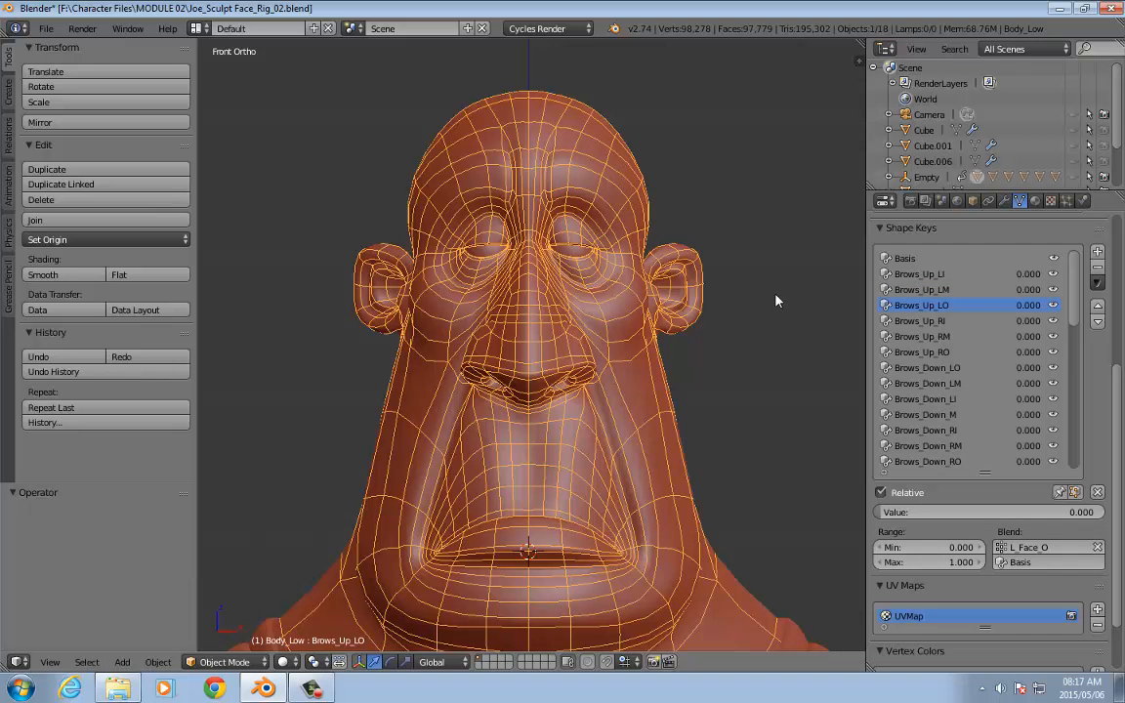
{"action": "scroll", "coordinate": [622, 232], "scroll_direction": "up", "scroll_amount": 2}
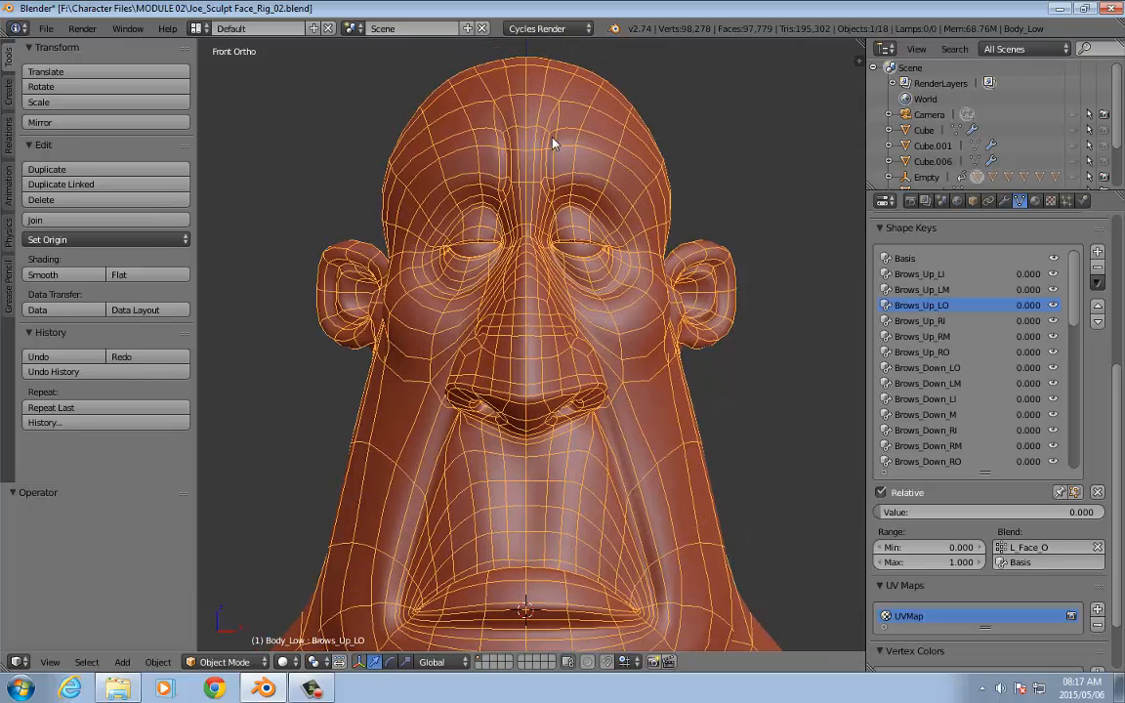
{"action": "left_click", "coordinate": [976, 512]}
{"action": "left_click", "coordinate": [947, 498]}
{"action": "left_click_drag", "start_coordinate": [943, 513], "coordinate": [876, 507]}
{"action": "left_click", "coordinate": [921, 289]}
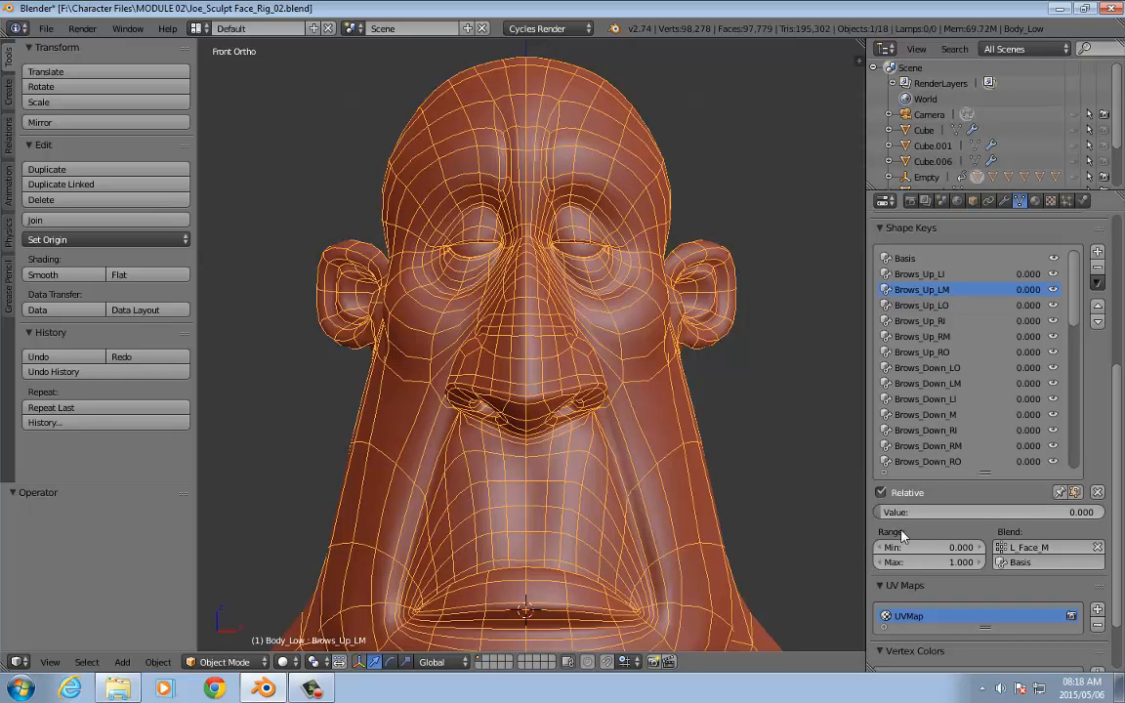
Step: Set the shape key values to 0.267 for Brows_Down_LO, 0.639 for Brows_Down_LM and 1 for Brows_Down_LI
{"action": "left_click", "coordinate": [962, 370]}
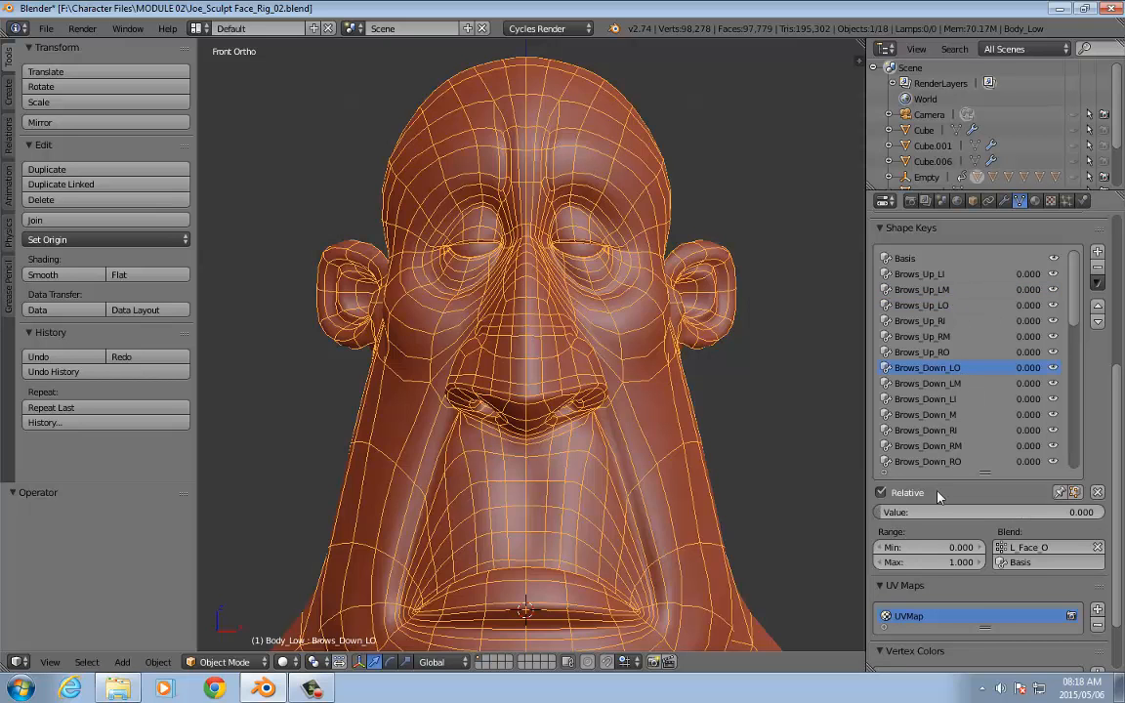
{"action": "left_click_drag", "start_coordinate": [898, 513], "coordinate": [1022, 514]}
{"action": "left_click", "coordinate": [928, 382]}
{"action": "left_click", "coordinate": [925, 398]}
{"action": "left_click_drag", "start_coordinate": [893, 512], "coordinate": [1104, 512]}
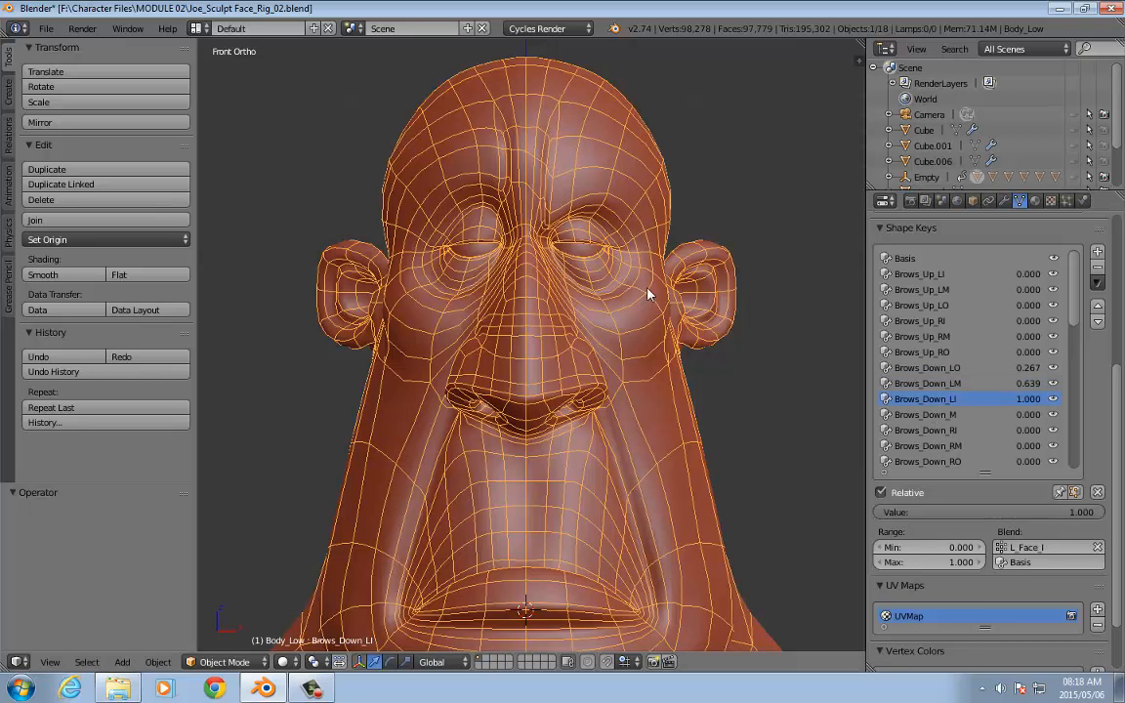
Step: Reset the Brows_Down_LI, Brows_Down_LM and Brows_Down_LO shape key values to 0
{"action": "key", "text": "BackSpace"}
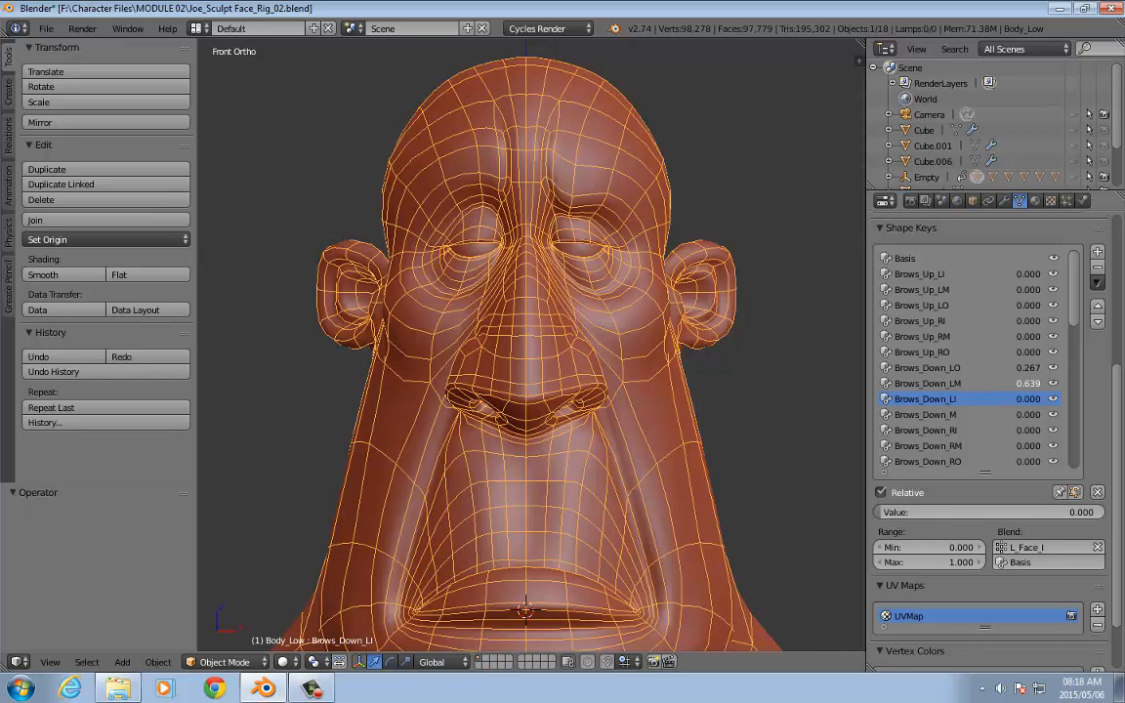
{"action": "key", "text": "BackSpace"}
{"action": "left_click", "coordinate": [980, 369]}
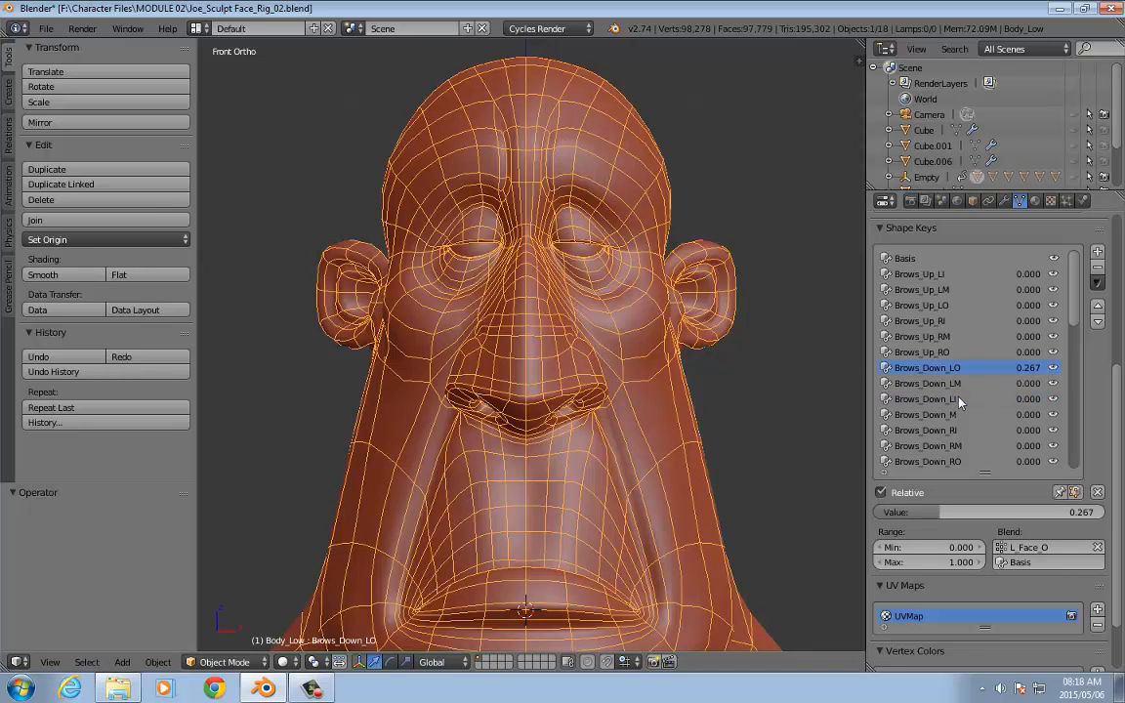
{"action": "key", "text": "BackSpace"}
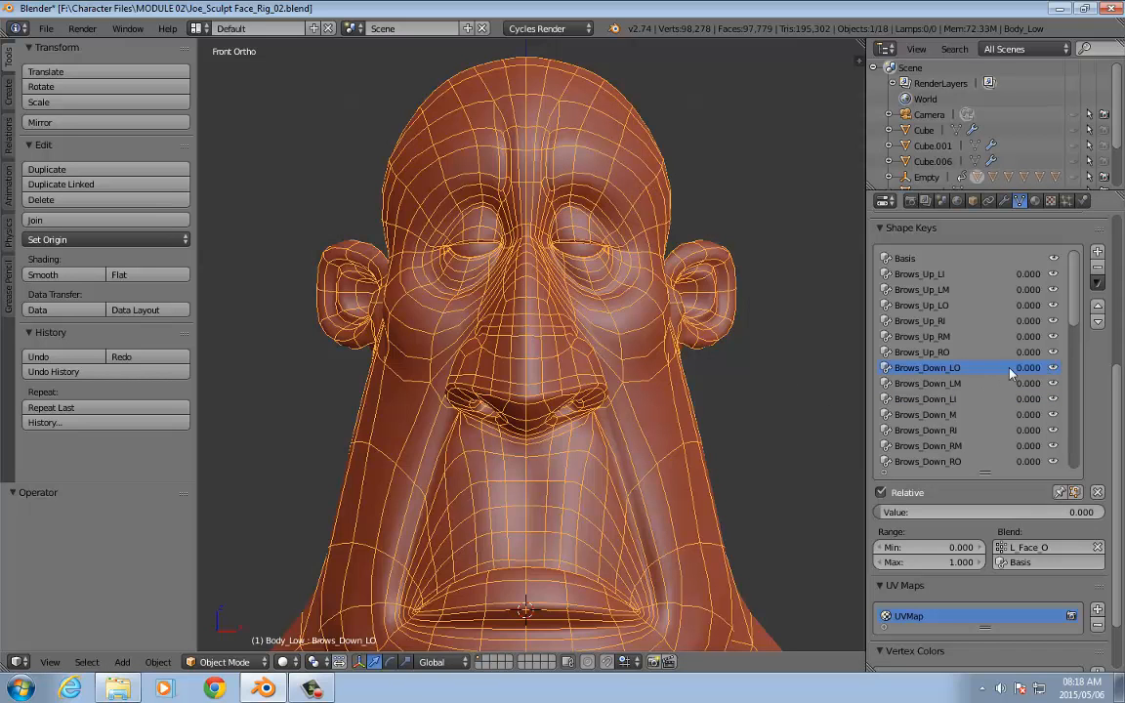
Step: Deselect everything, make Brows_Up_LI the active shape key and look through the full shape key list down to Nostril_Up_R
{"action": "key", "text": "a"}
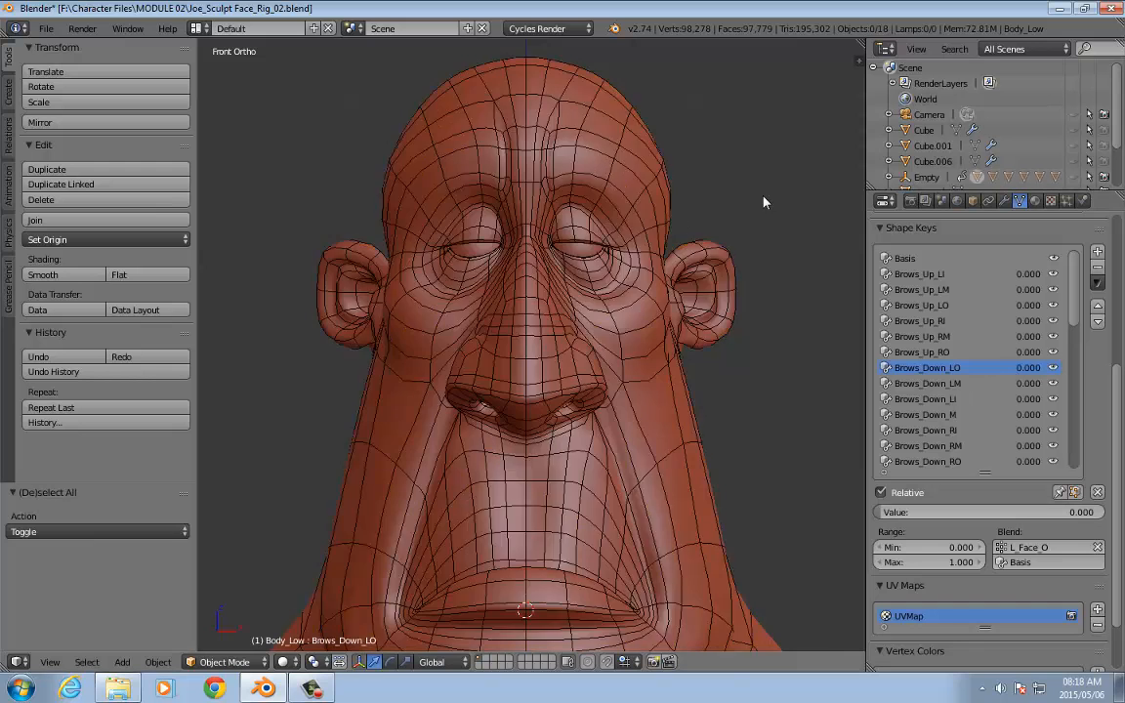
{"action": "scroll", "coordinate": [776, 344], "scroll_direction": "down", "scroll_amount": 2}
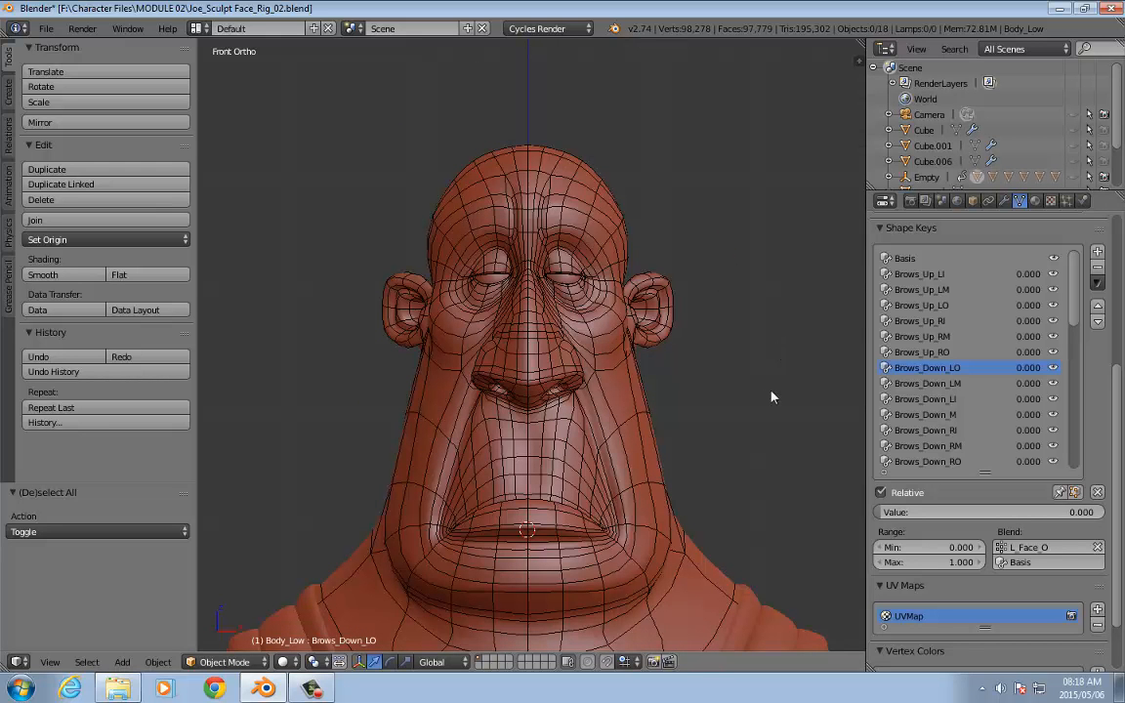
{"action": "left_click", "coordinate": [935, 272]}
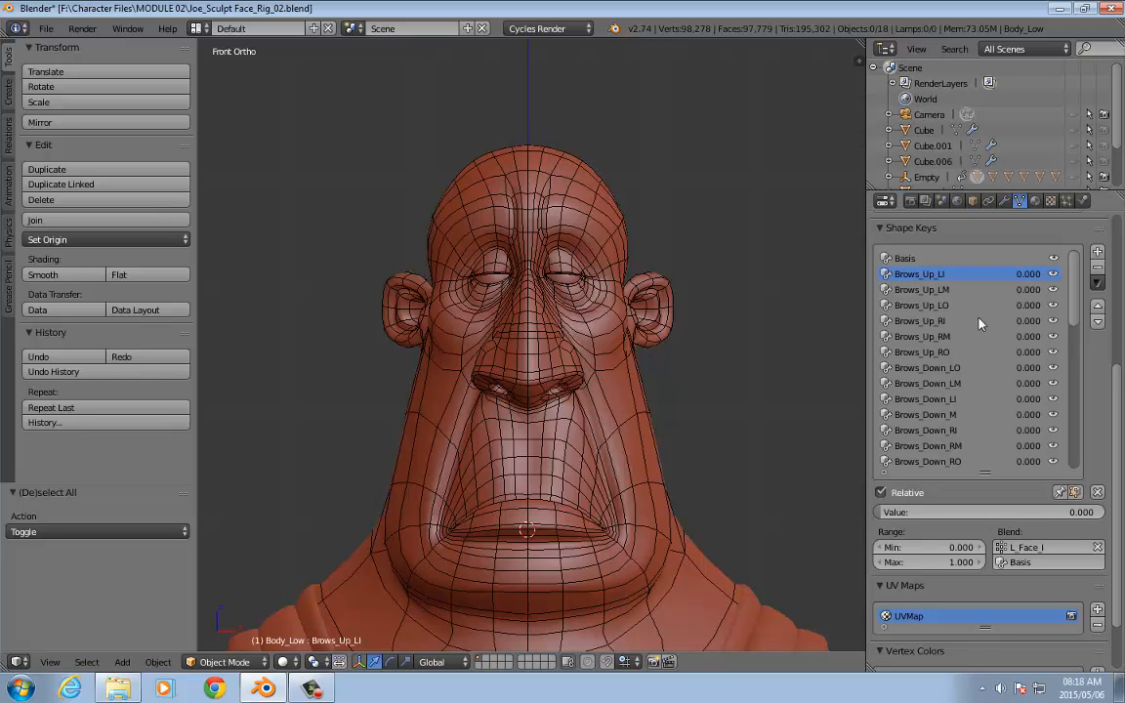
{"action": "scroll", "coordinate": [988, 420], "scroll_direction": "down", "scroll_amount": 10}
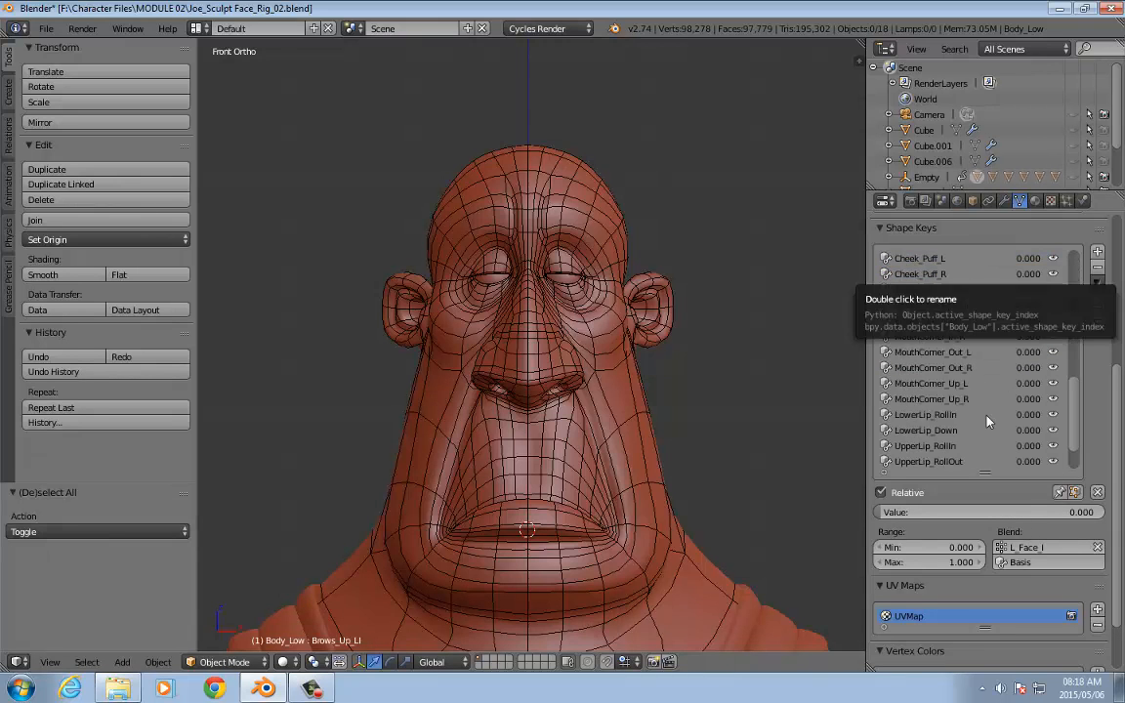
{"action": "scroll", "coordinate": [961, 429], "scroll_direction": "down", "scroll_amount": 3}
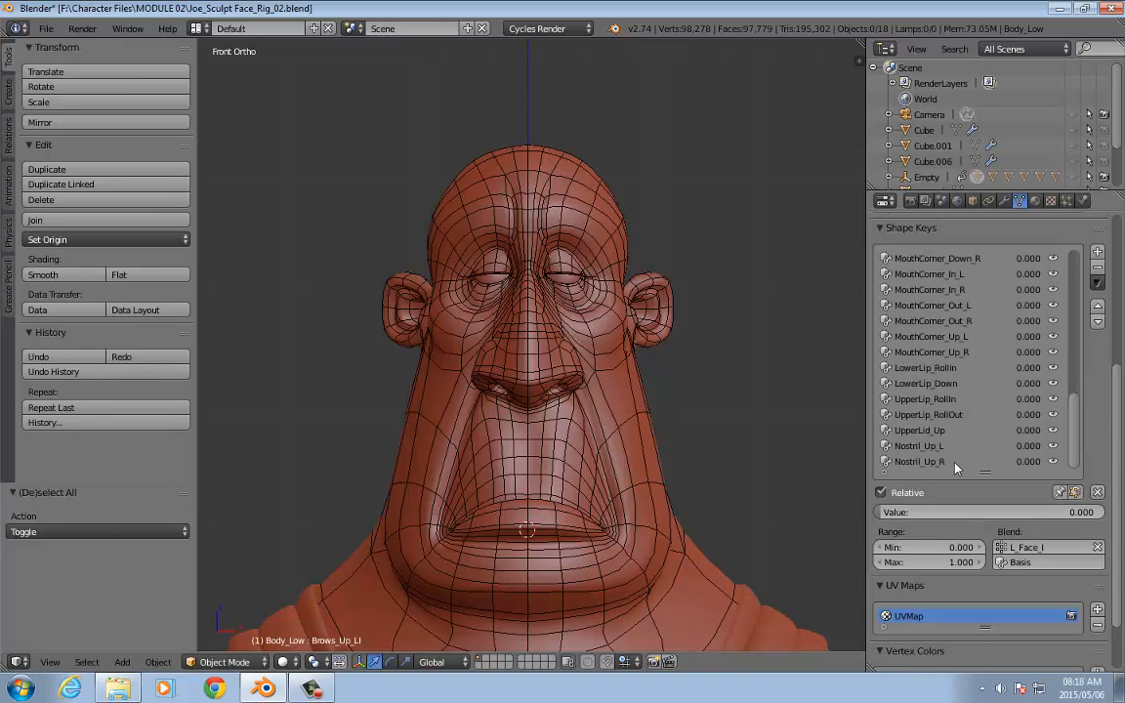
{"action": "scroll", "coordinate": [982, 461], "scroll_direction": "up", "scroll_amount": 13}
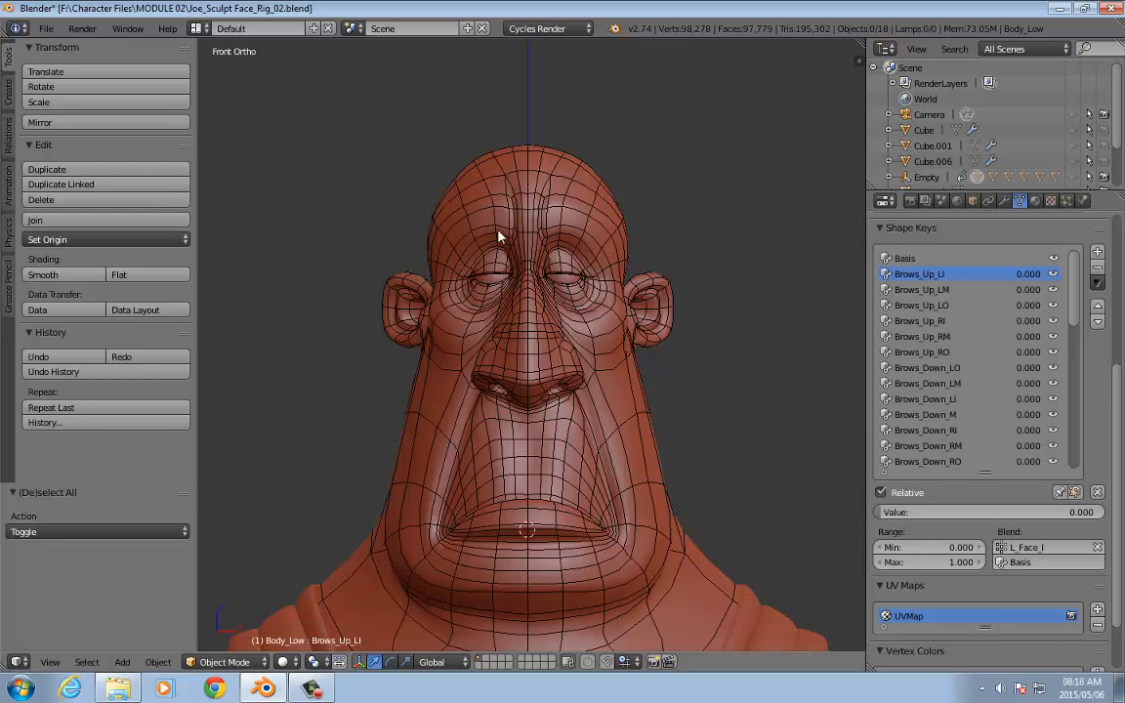
{"action": "scroll", "coordinate": [684, 298], "scroll_direction": "up", "scroll_amount": 2}
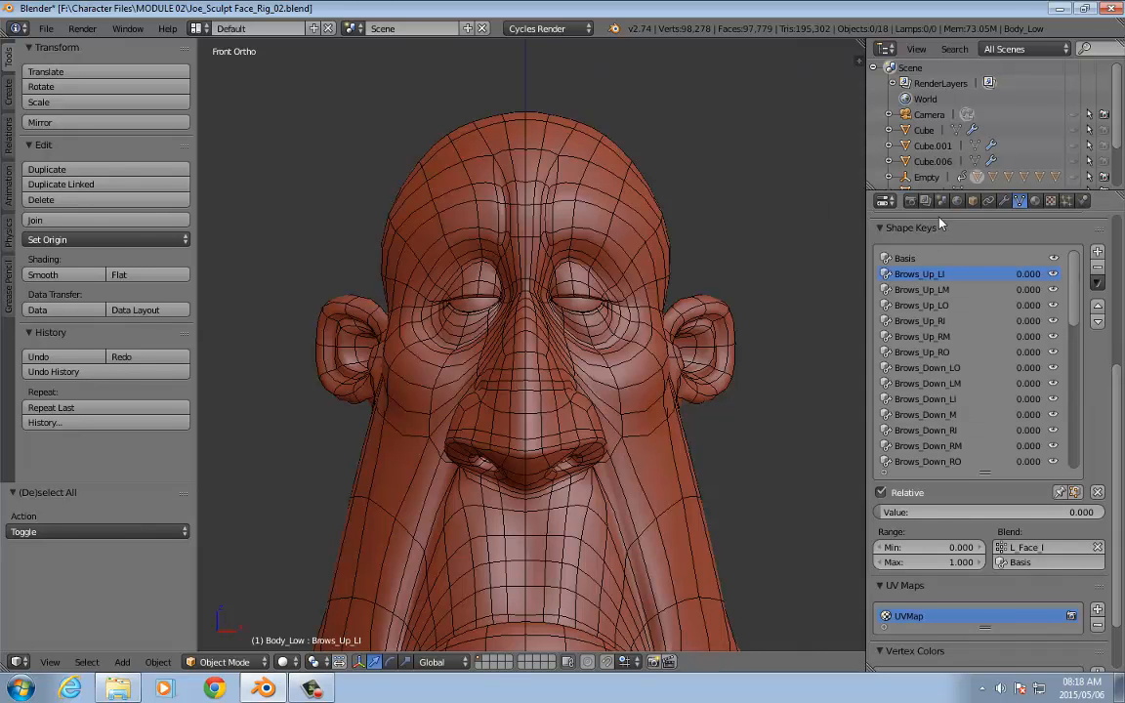
Step: Make the Face_L vertex group active and switch the body mesh to Weight Paint mode
{"action": "scroll", "coordinate": [1094, 390], "scroll_direction": "up", "scroll_amount": 5}
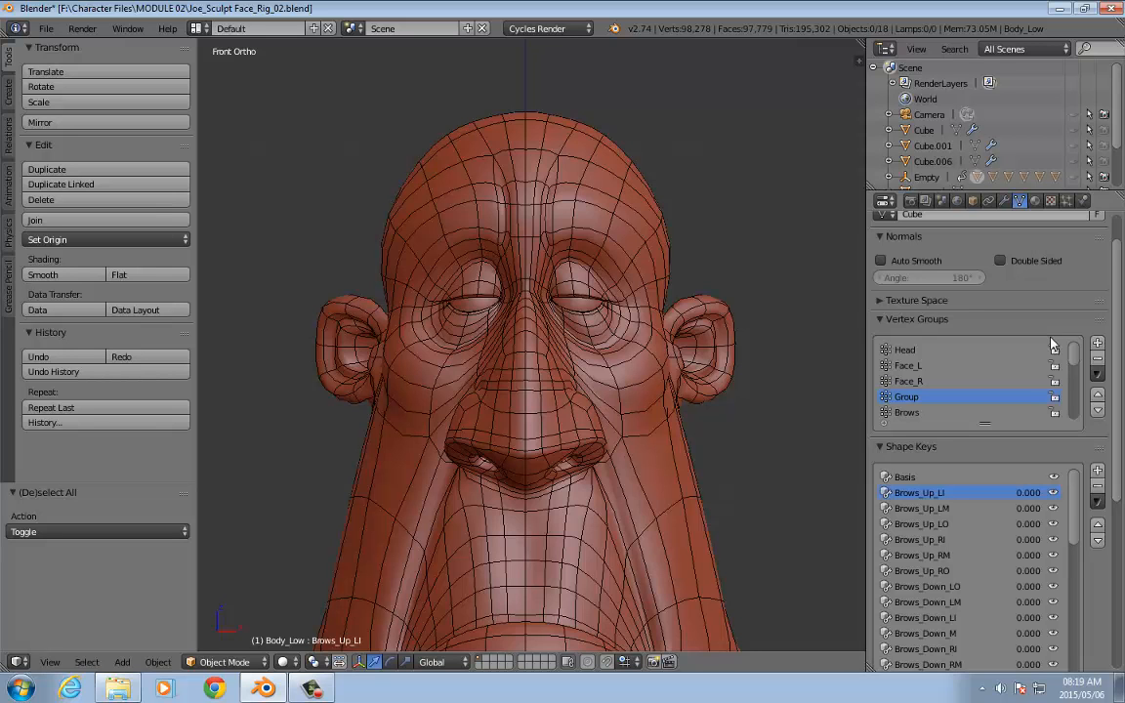
{"action": "left_click", "coordinate": [923, 365]}
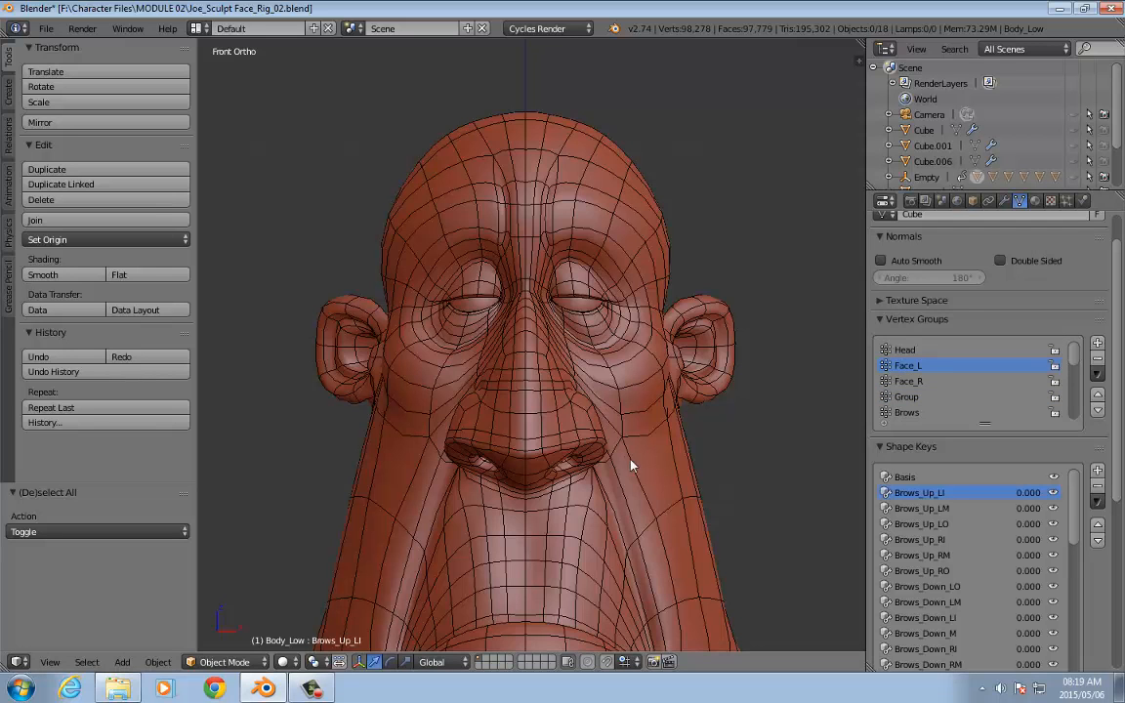
{"action": "left_click", "coordinate": [229, 662]}
{"action": "left_click", "coordinate": [229, 574]}
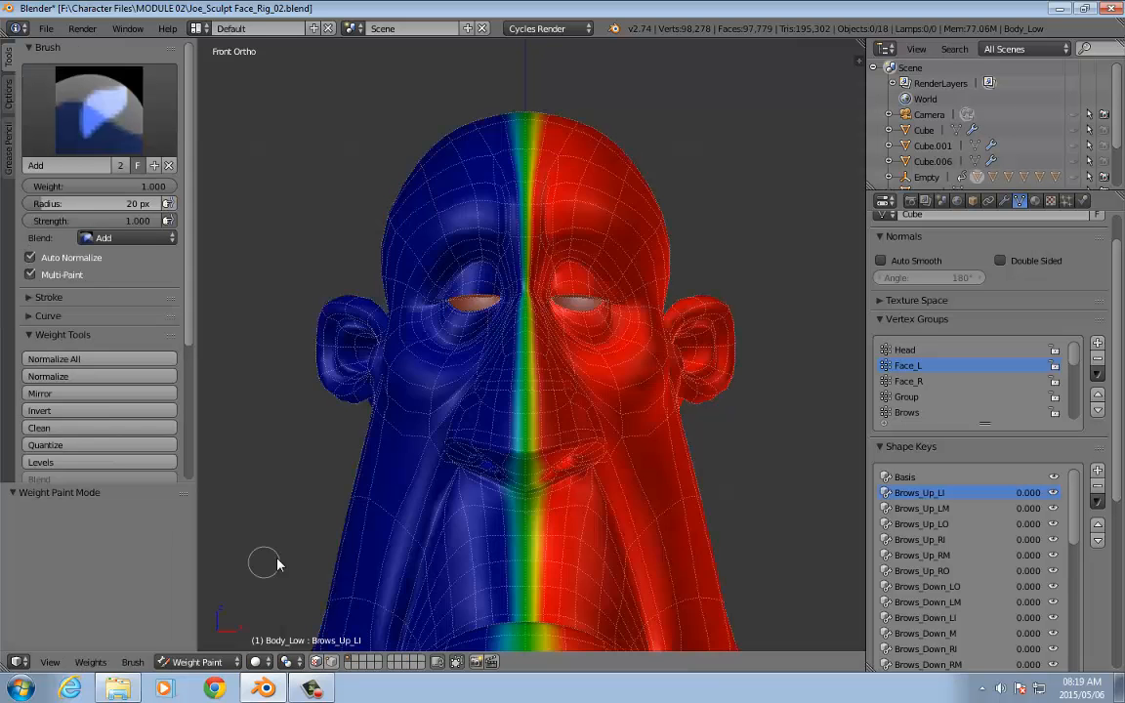
Step: Examine the Face_L weight falloff along the face's centre line, from the forehead over the nose to the mouth and chin
{"action": "scroll", "coordinate": [605, 459], "scroll_direction": "down", "scroll_amount": 3}
{"action": "scroll", "coordinate": [652, 444], "scroll_direction": "up", "scroll_amount": 4}
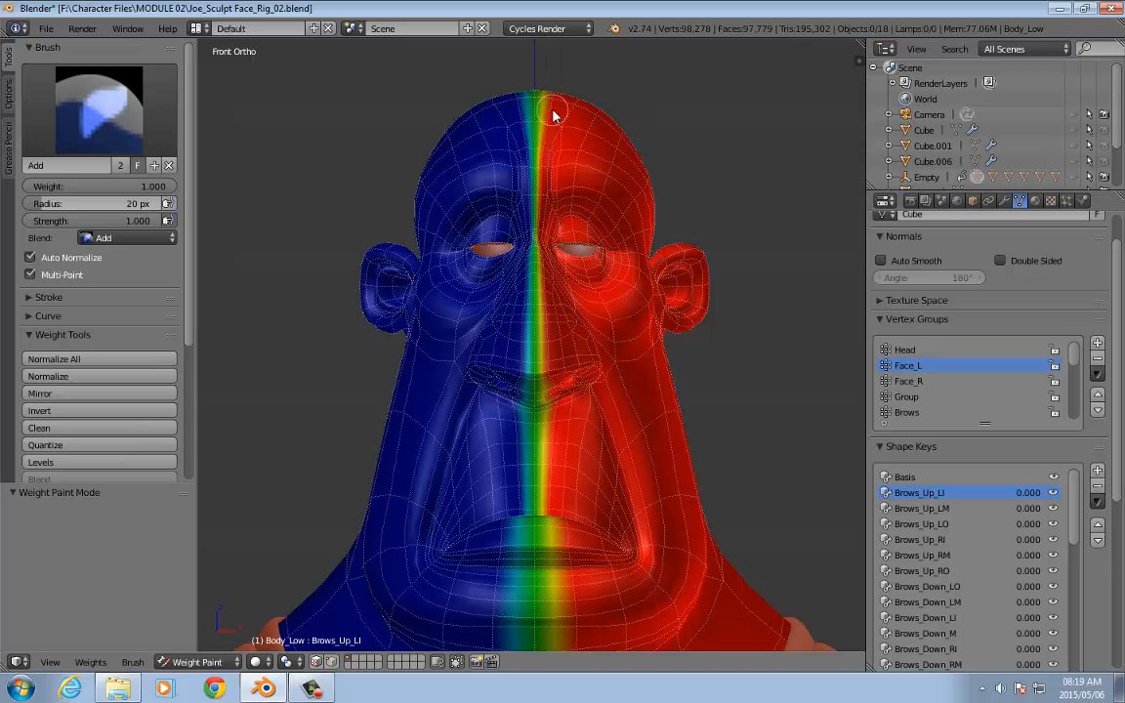
{"action": "scroll", "coordinate": [656, 402], "scroll_direction": "up", "scroll_amount": 4}
{"action": "scroll", "coordinate": [654, 398], "scroll_direction": "up", "scroll_amount": 2}
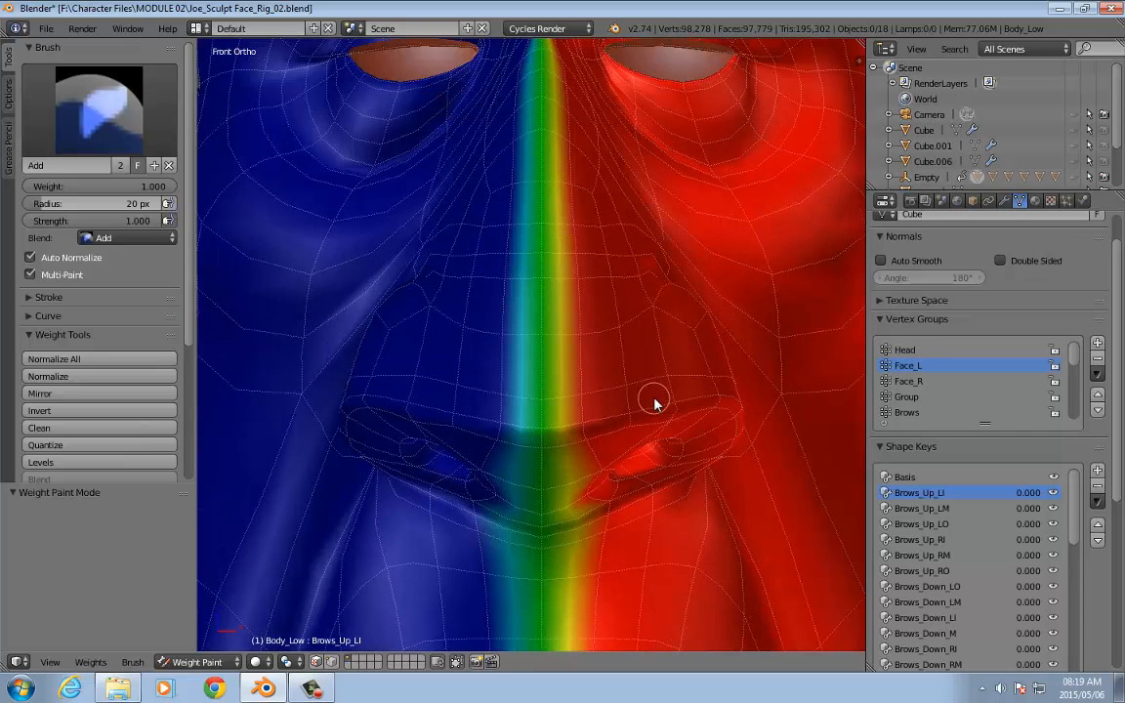
{"action": "scroll", "coordinate": [635, 391], "scroll_direction": "down", "scroll_amount": 4}
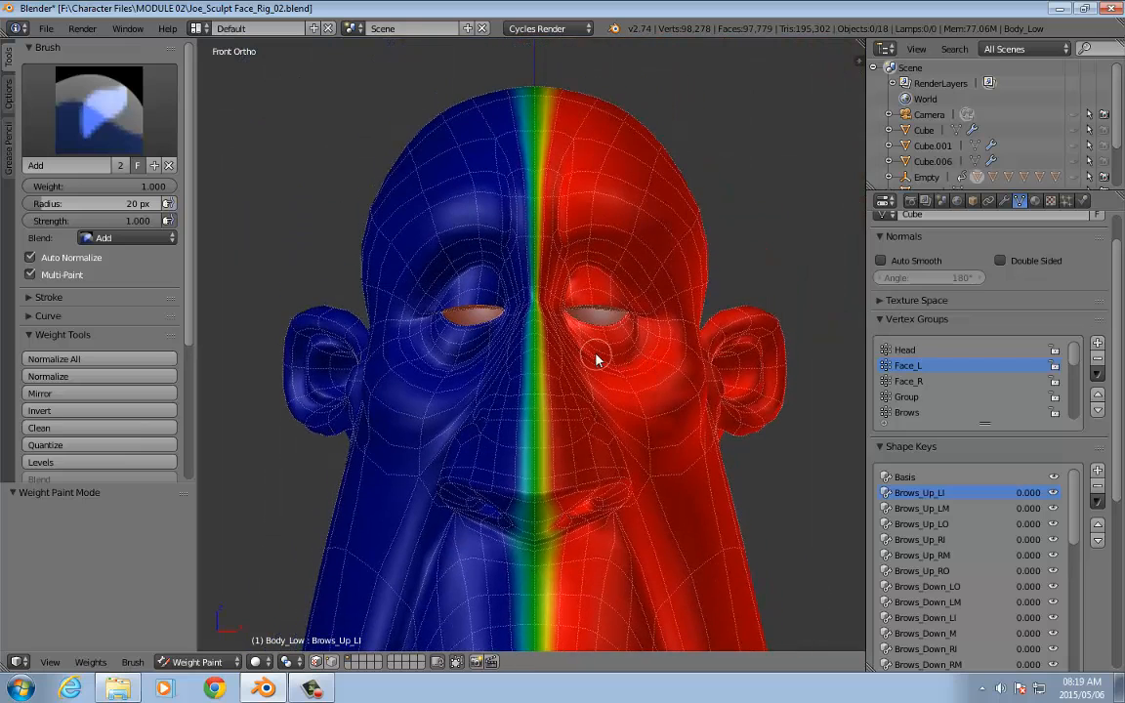
{"action": "middle_click_drag", "start_coordinate": [655, 174], "coordinate": [657, 138], "text": "shift"}
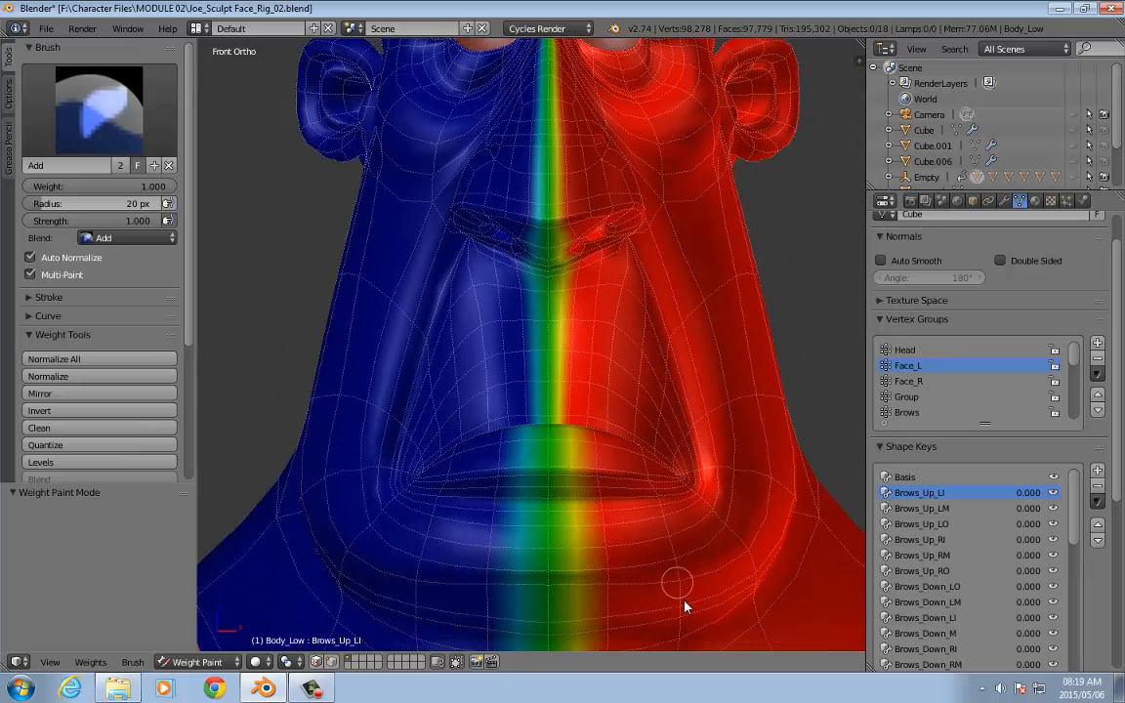
{"action": "middle_click_drag", "start_coordinate": [672, 484], "coordinate": [681, 400], "text": "shift"}
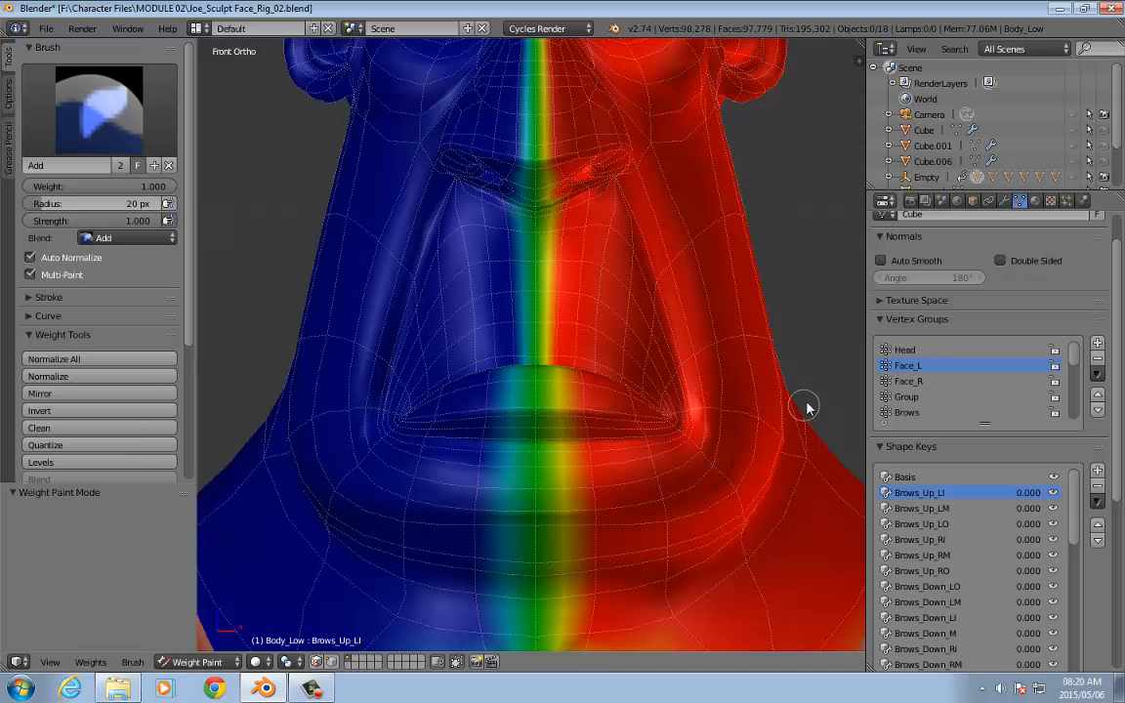
Step: Show the Face_R vertex group's weights on the mouth and forehead and compare them with those of Face_L
{"action": "left_click", "coordinate": [919, 382]}
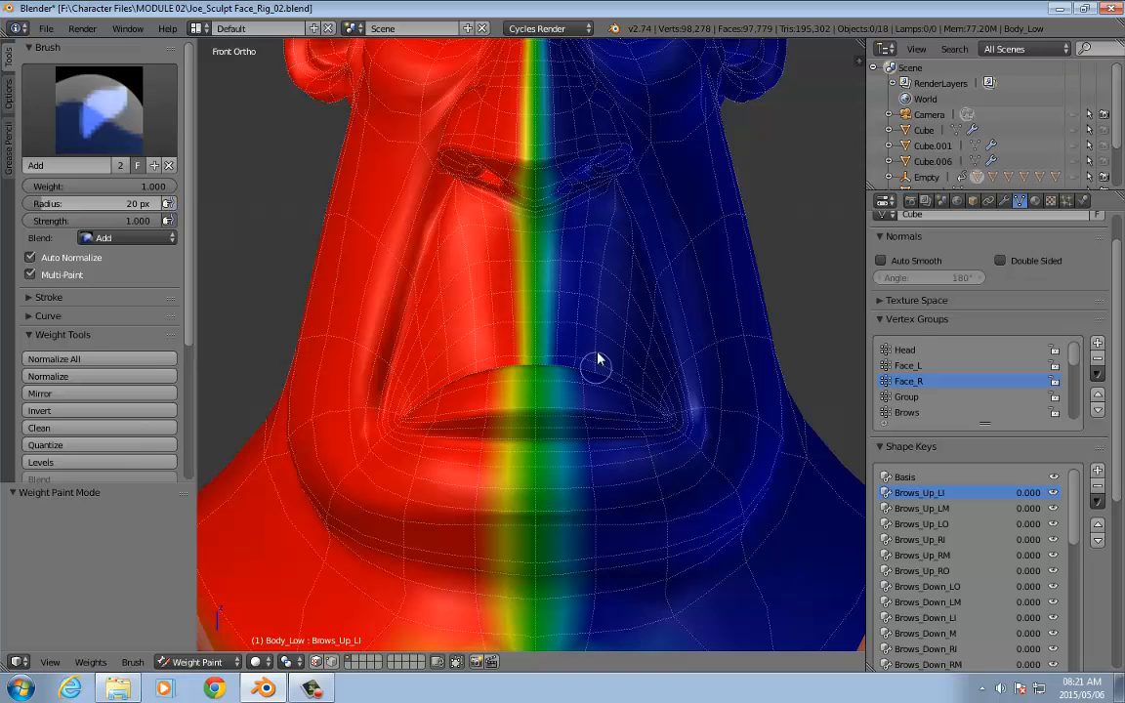
{"action": "middle_click_drag", "start_coordinate": [780, 164], "coordinate": [753, 497], "text": "shift"}
{"action": "scroll", "coordinate": [753, 299], "scroll_direction": "up", "scroll_amount": 2}
{"action": "middle_click_drag", "start_coordinate": [762, 221], "coordinate": [763, 293], "text": "shift"}
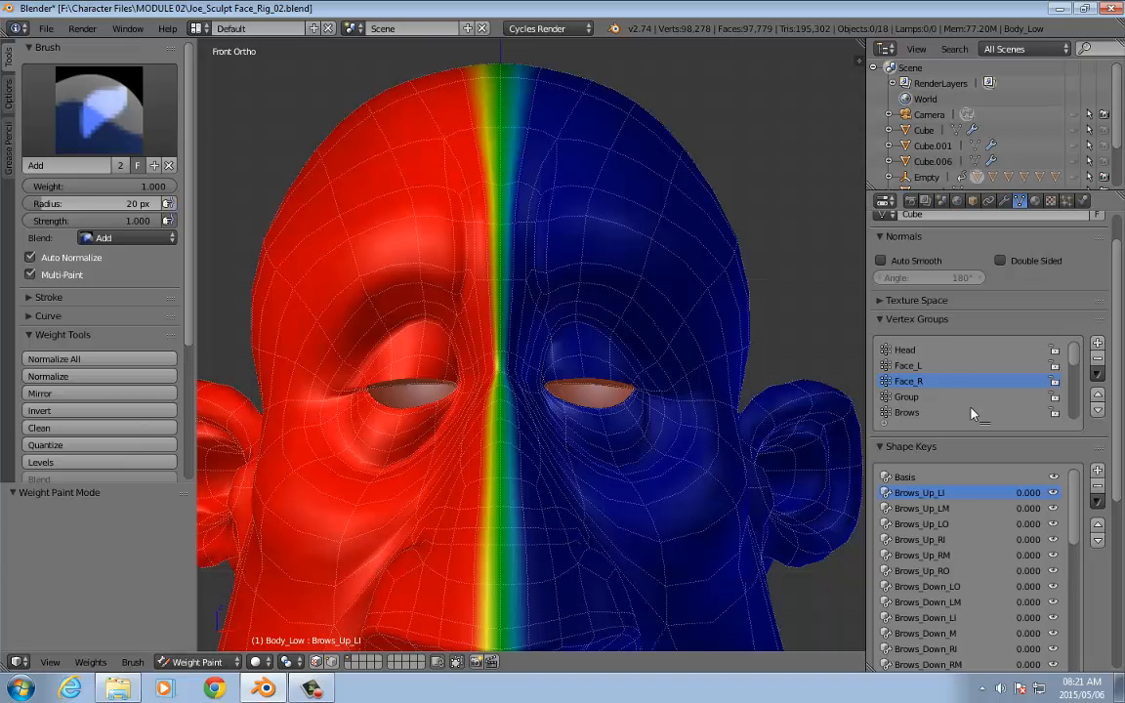
{"action": "left_click", "coordinate": [917, 366]}
{"action": "left_click", "coordinate": [922, 382]}
{"action": "left_click", "coordinate": [915, 367]}
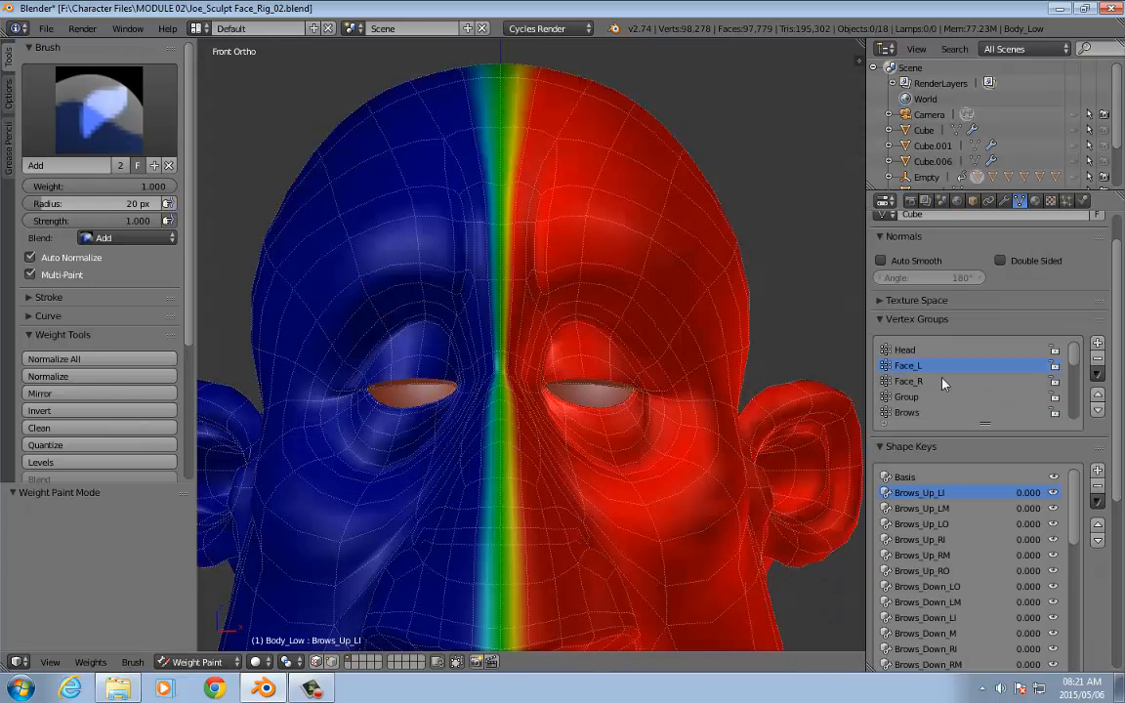
Step: Show the L_Face_O vertex group's weights and examine them closely around the outer left brow
{"action": "scroll", "coordinate": [1075, 418], "scroll_direction": "down", "scroll_amount": 1}
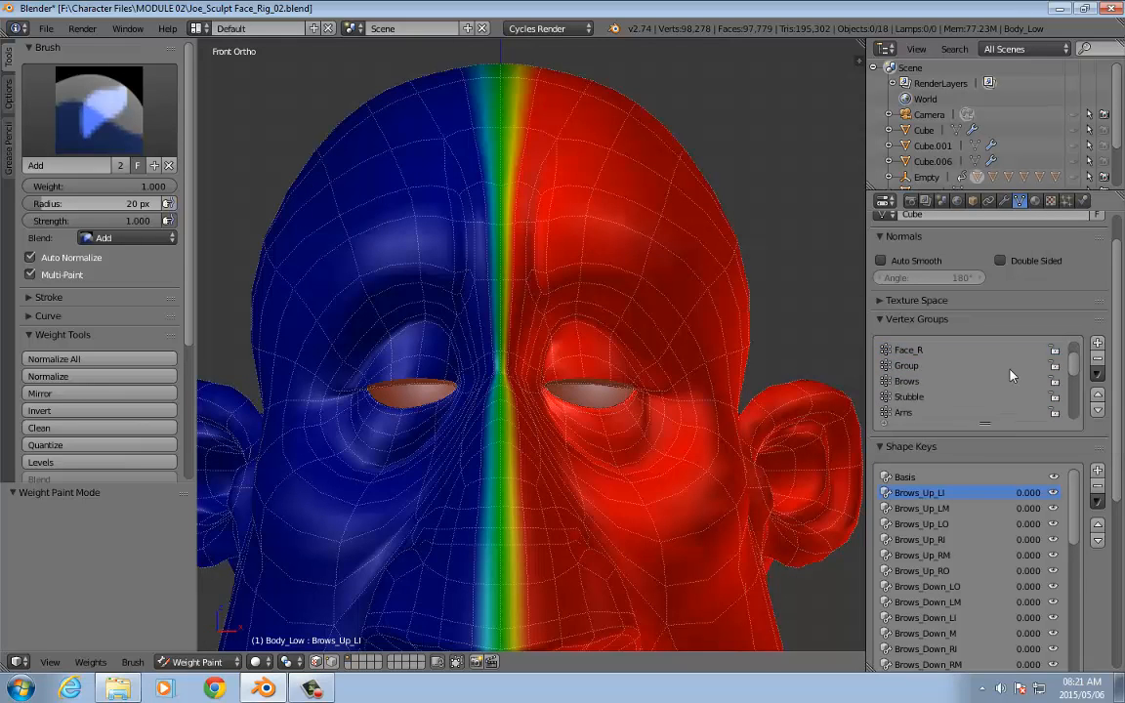
{"action": "scroll", "coordinate": [1003, 376], "scroll_direction": "down", "scroll_amount": 5}
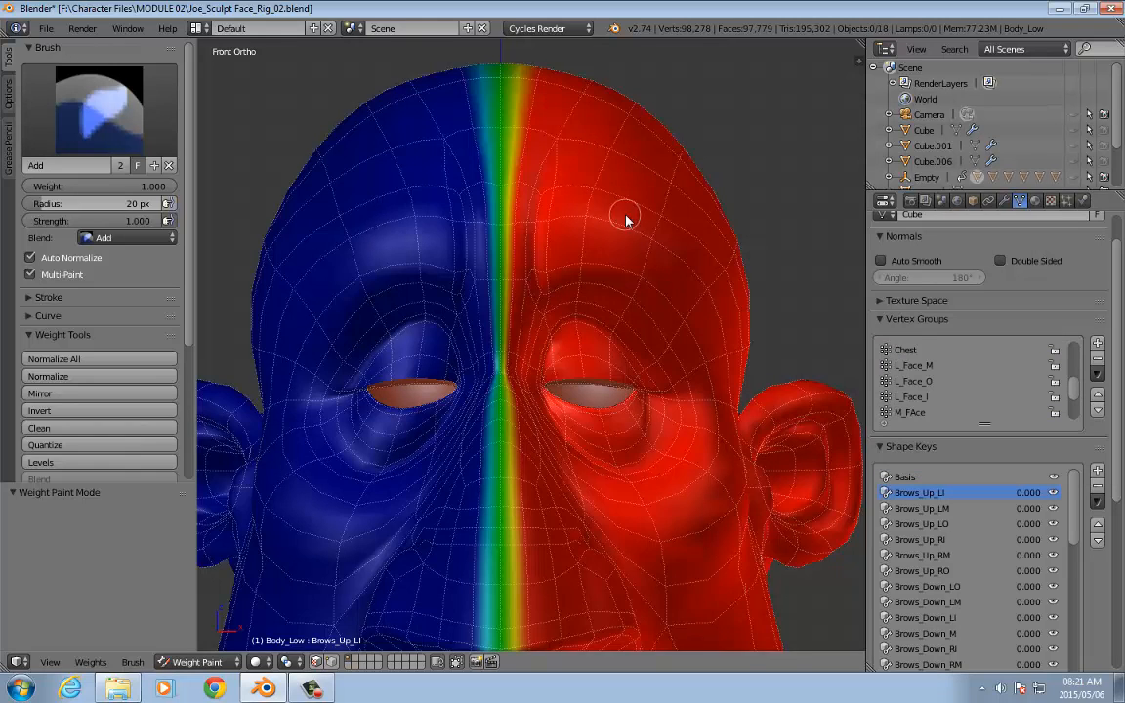
{"action": "scroll", "coordinate": [722, 208], "scroll_direction": "up", "scroll_amount": 1}
{"action": "left_click", "coordinate": [919, 386]}
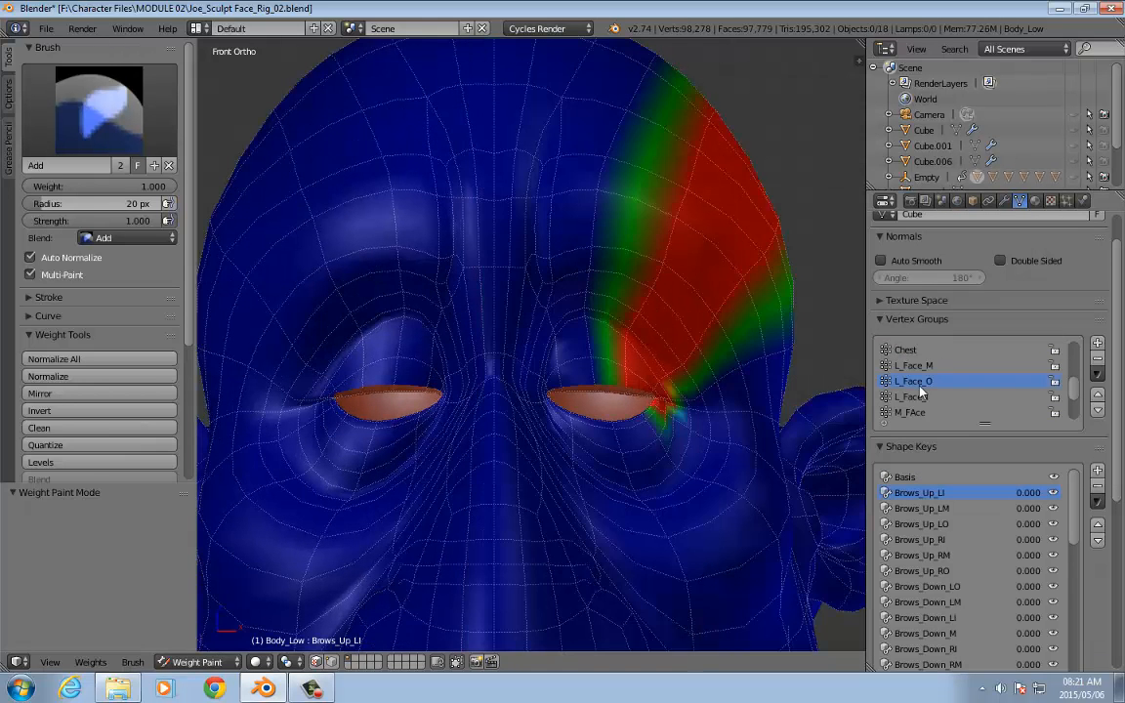
{"action": "middle_click_drag", "start_coordinate": [747, 232], "coordinate": [719, 232], "text": "shift"}
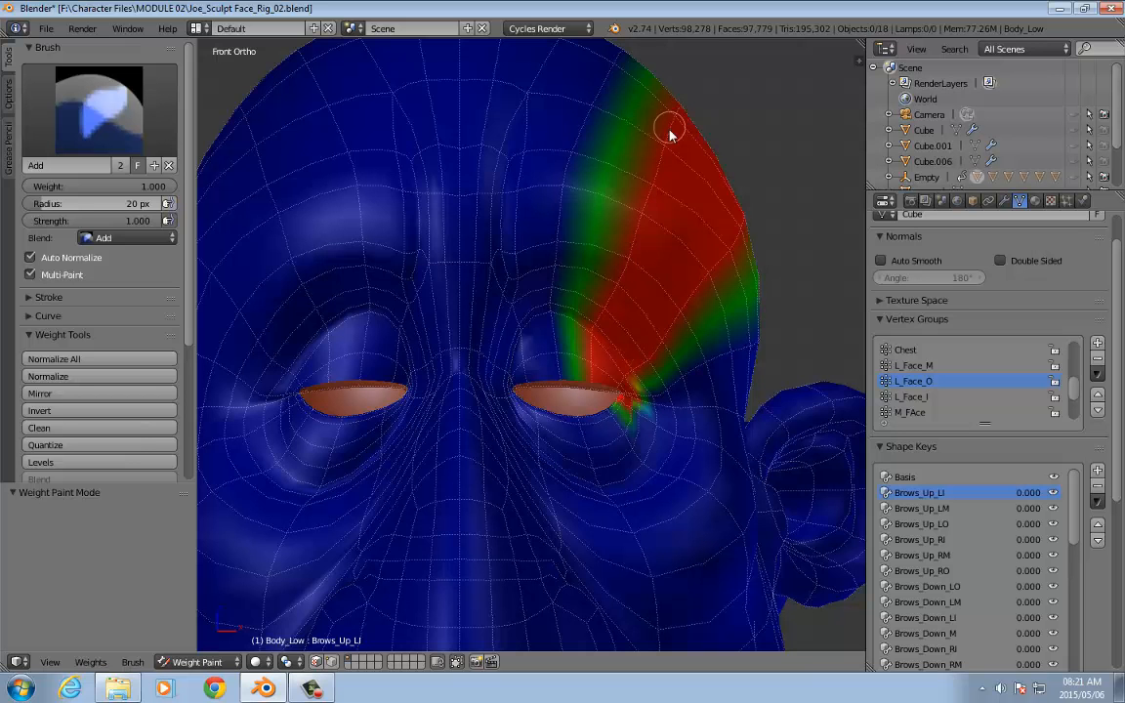
{"action": "scroll", "coordinate": [602, 371], "scroll_direction": "up", "scroll_amount": 2}
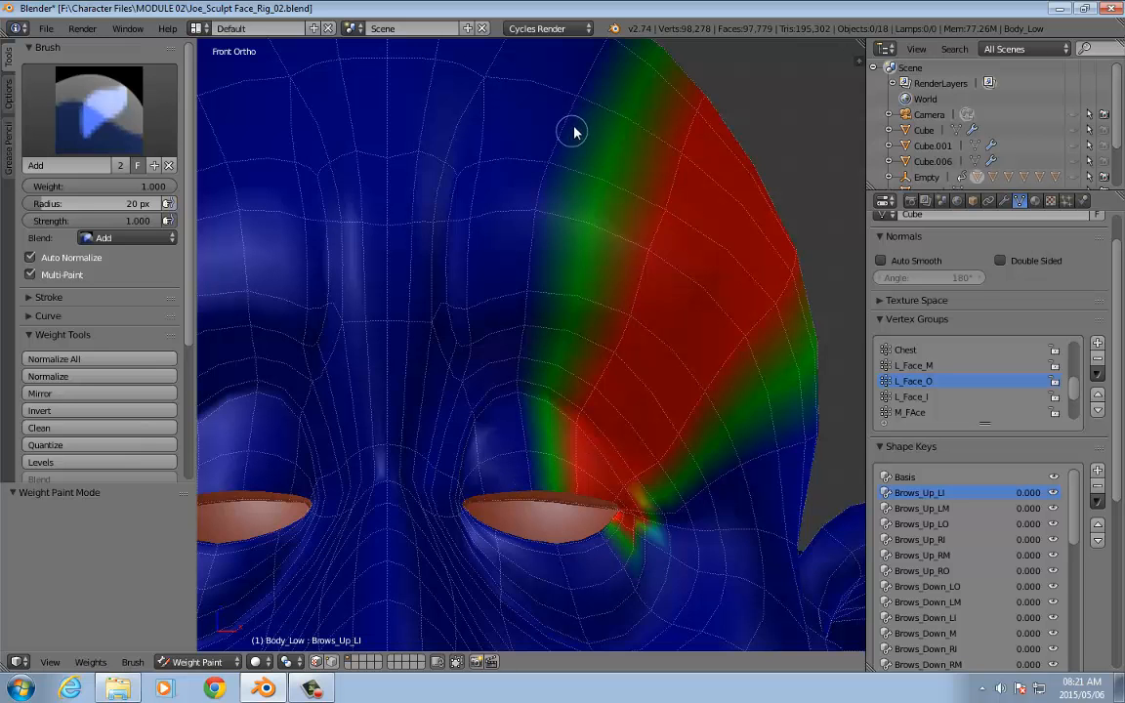
Step: Show the L_Face_M vertex group's weights above the left eye and compare their overlap with L_Face_O
{"action": "left_click", "coordinate": [928, 367]}
{"action": "left_click_drag", "start_coordinate": [528, 442], "coordinate": [530, 488]}
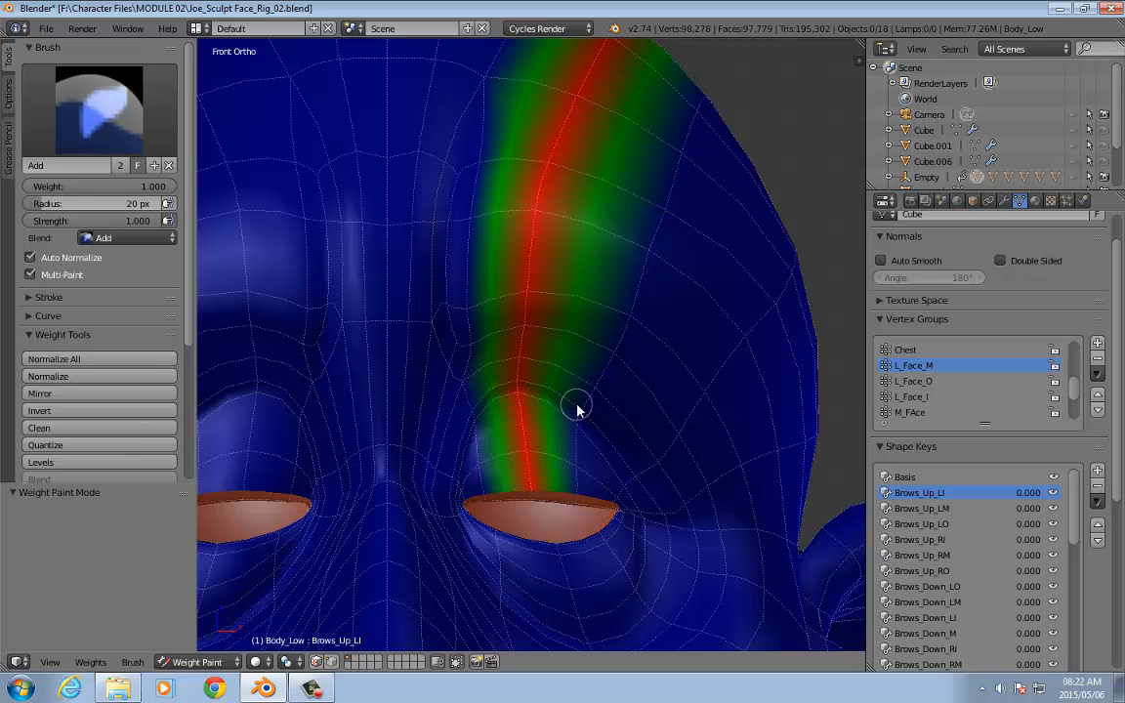
{"action": "left_click", "coordinate": [914, 380]}
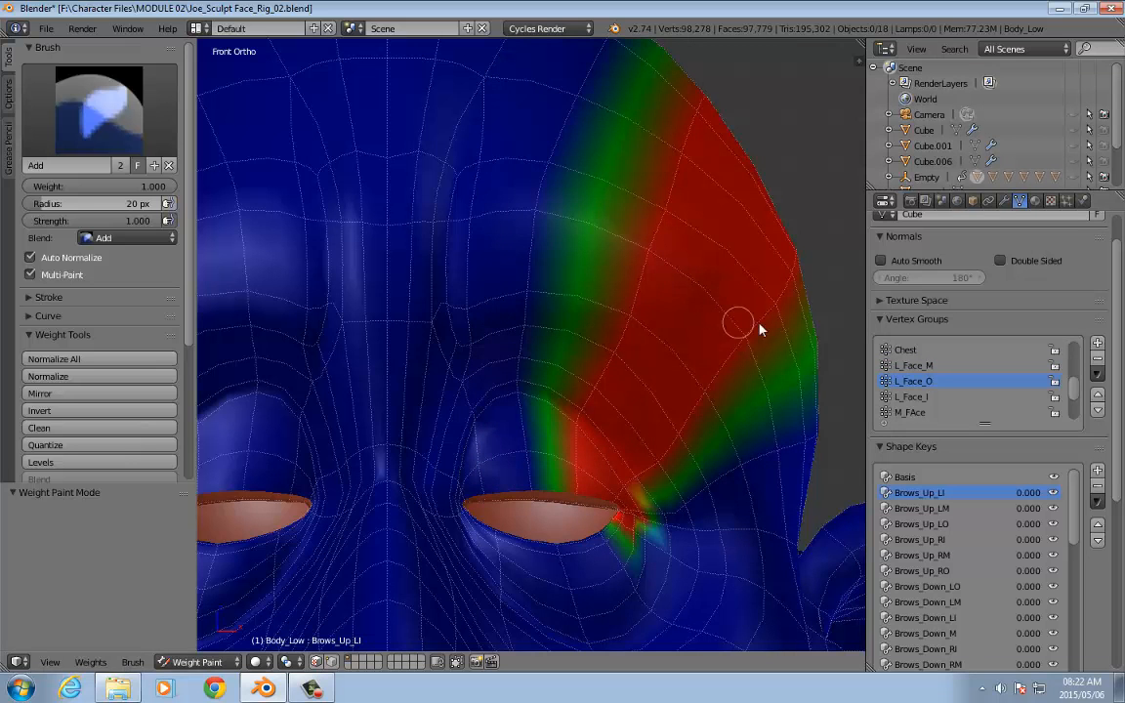
{"action": "left_click", "coordinate": [914, 365]}
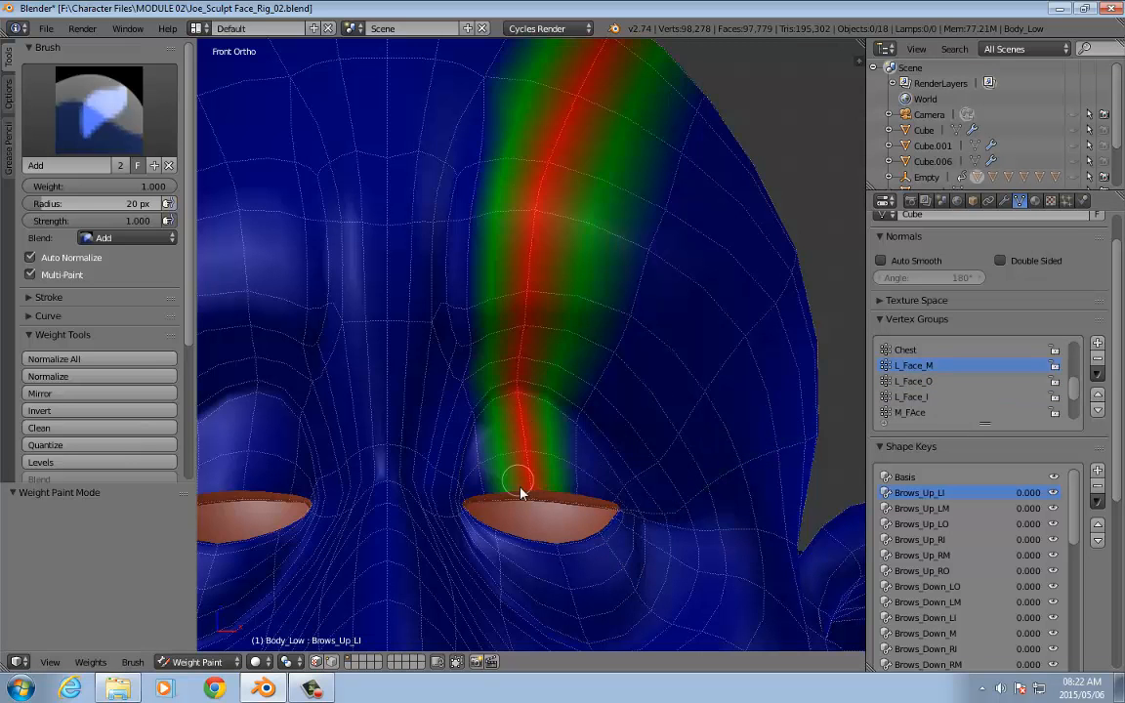
{"action": "middle_click_drag", "start_coordinate": [542, 431], "coordinate": [608, 389], "text": "shift"}
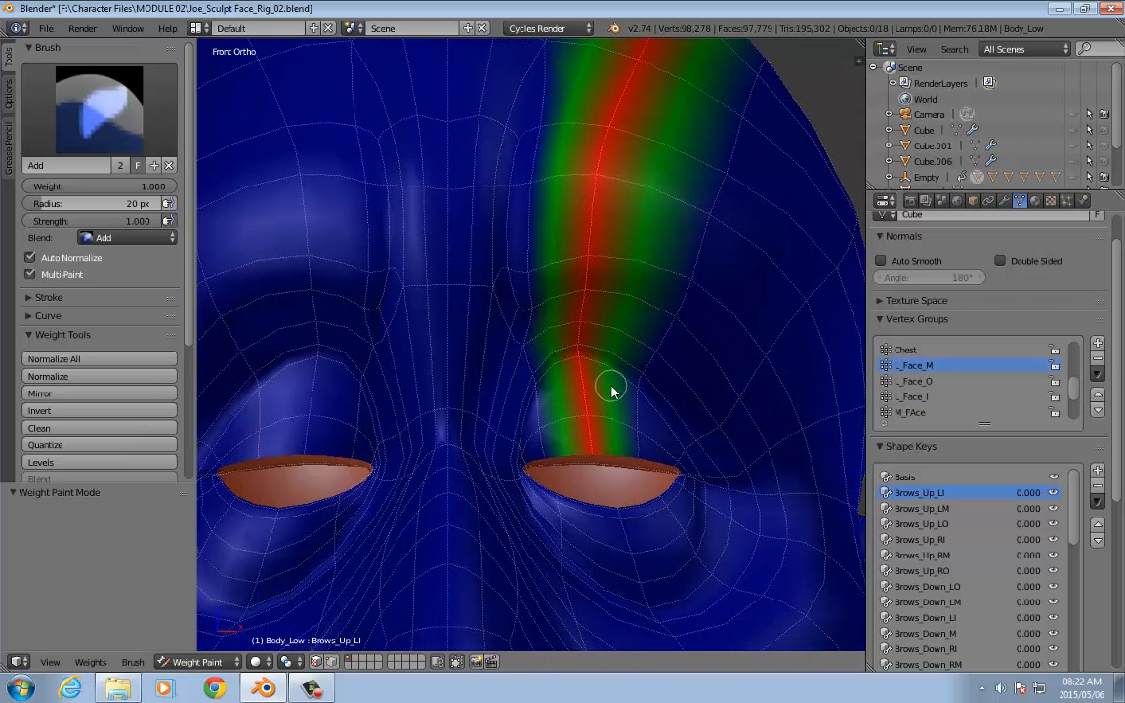
Step: Show the L_Face_I vertex group's weights and examine them from the inner eye corner up to the top of the forehead
{"action": "left_click", "coordinate": [908, 397]}
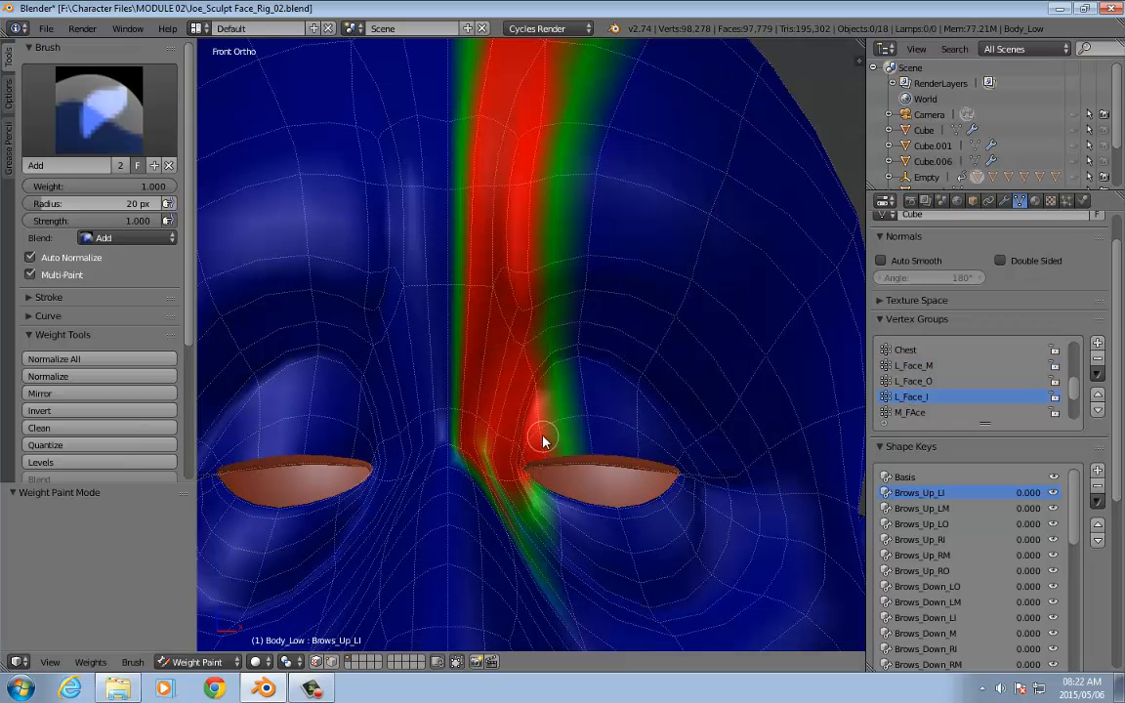
{"action": "middle_click_drag", "start_coordinate": [534, 162], "coordinate": [571, 237], "text": "shift"}
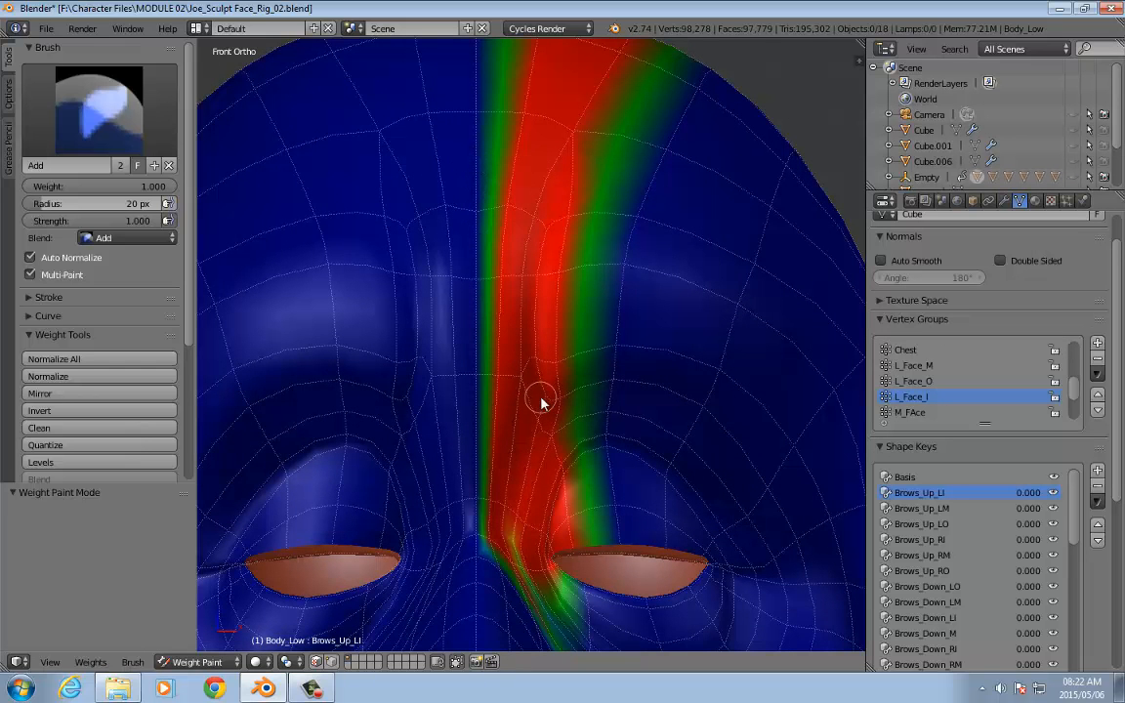
{"action": "middle_click_drag", "start_coordinate": [573, 422], "coordinate": [612, 359], "text": "shift"}
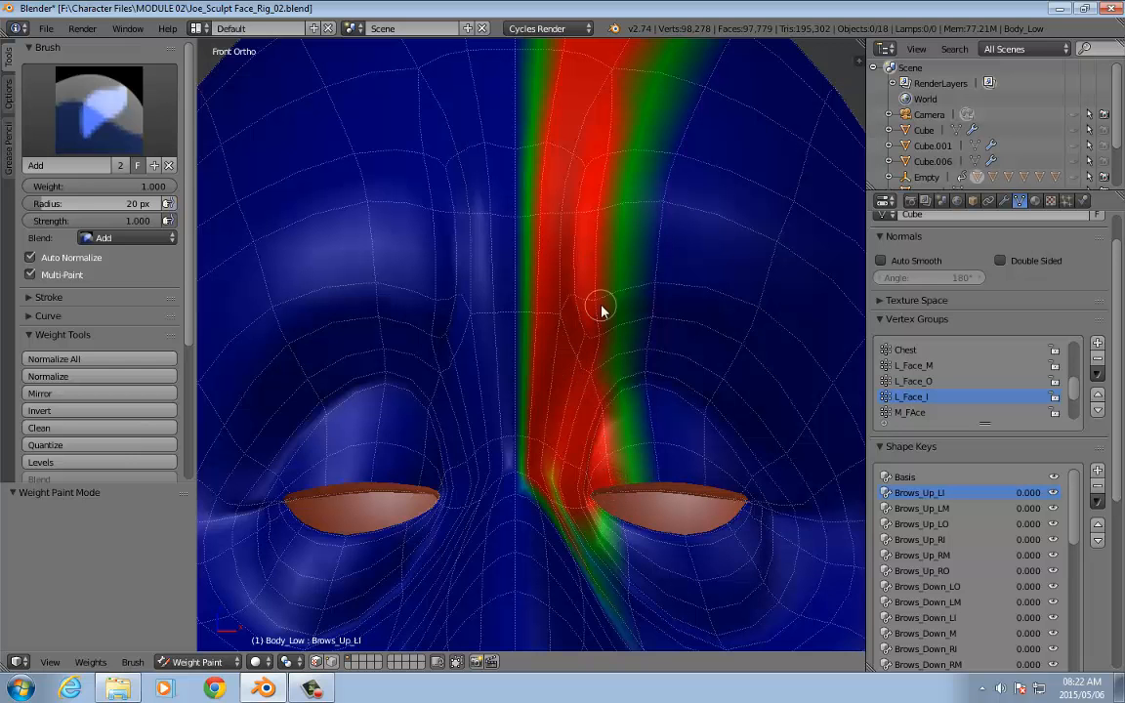
{"action": "middle_click_drag", "start_coordinate": [646, 279], "coordinate": [644, 326], "text": "shift"}
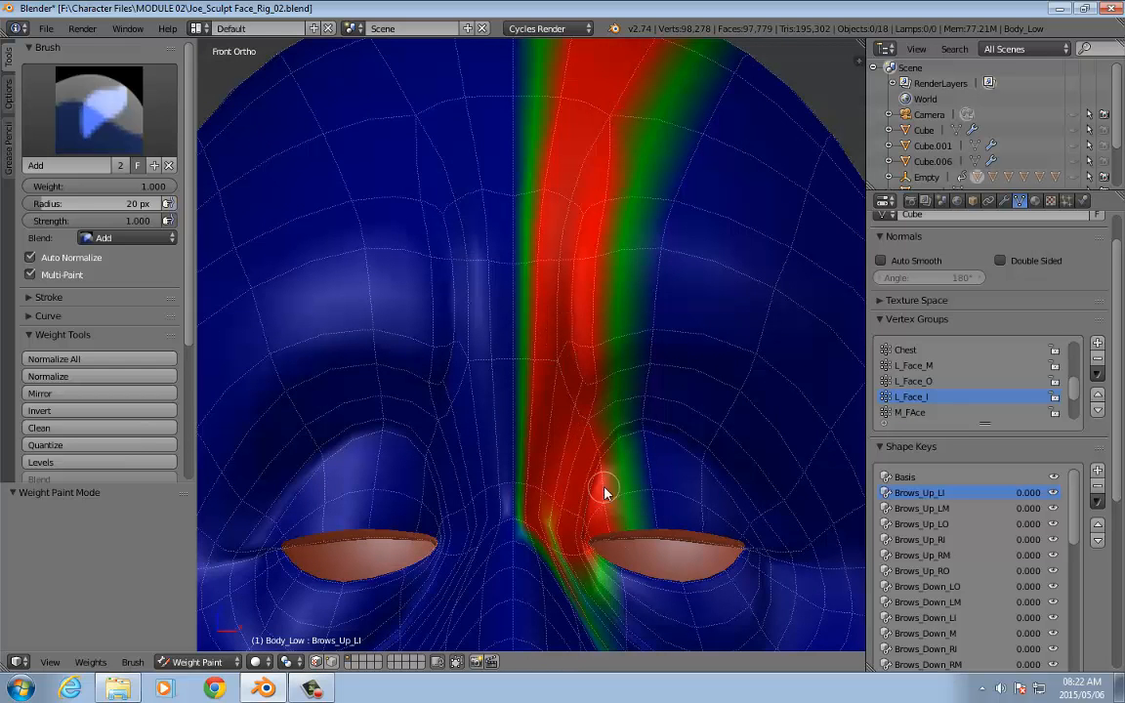
{"action": "middle_click_drag", "start_coordinate": [592, 340], "coordinate": [596, 389], "text": "shift"}
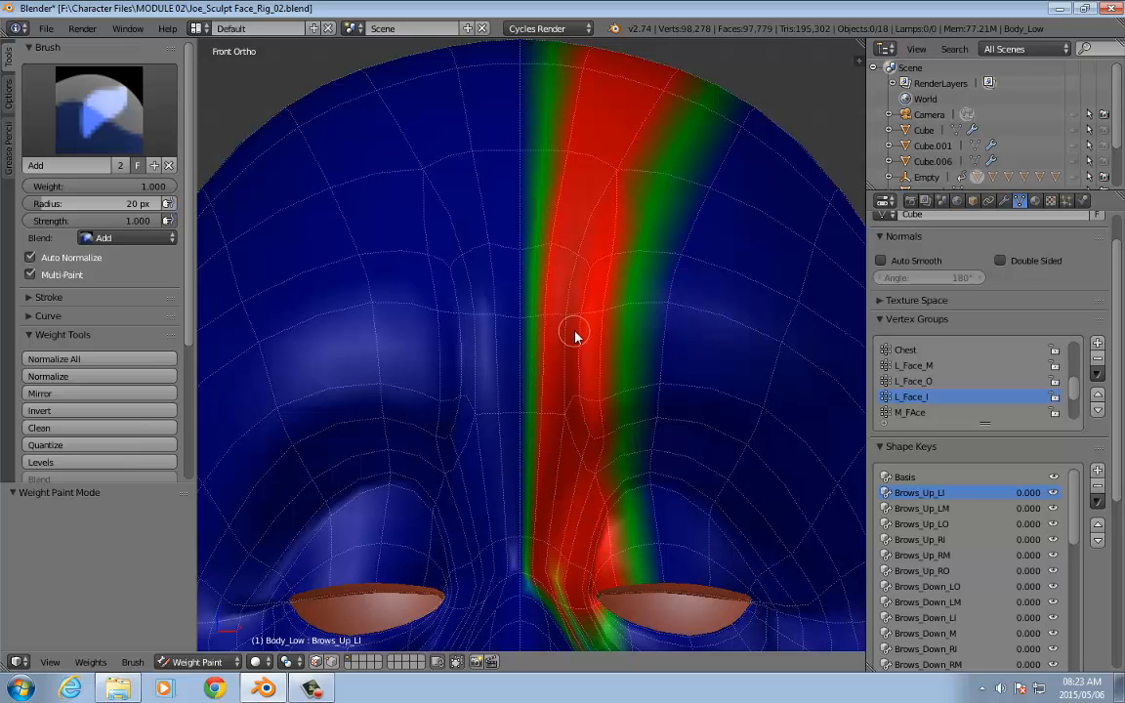
Step: Compare the M_FAce vertex group's weights along the middle of the forehead with those of R_Face_I, ending on M_FAce
{"action": "left_click", "coordinate": [910, 412]}
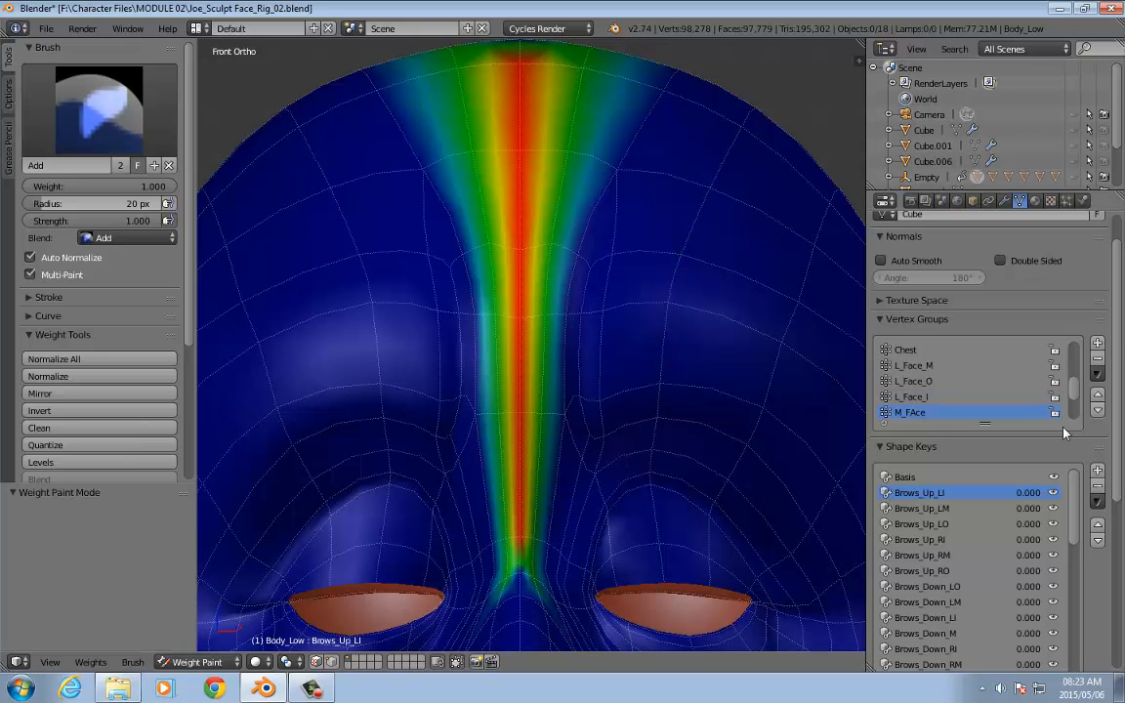
{"action": "left_click_drag", "start_coordinate": [1074, 390], "coordinate": [1074, 408]}
{"action": "left_click", "coordinate": [918, 397]}
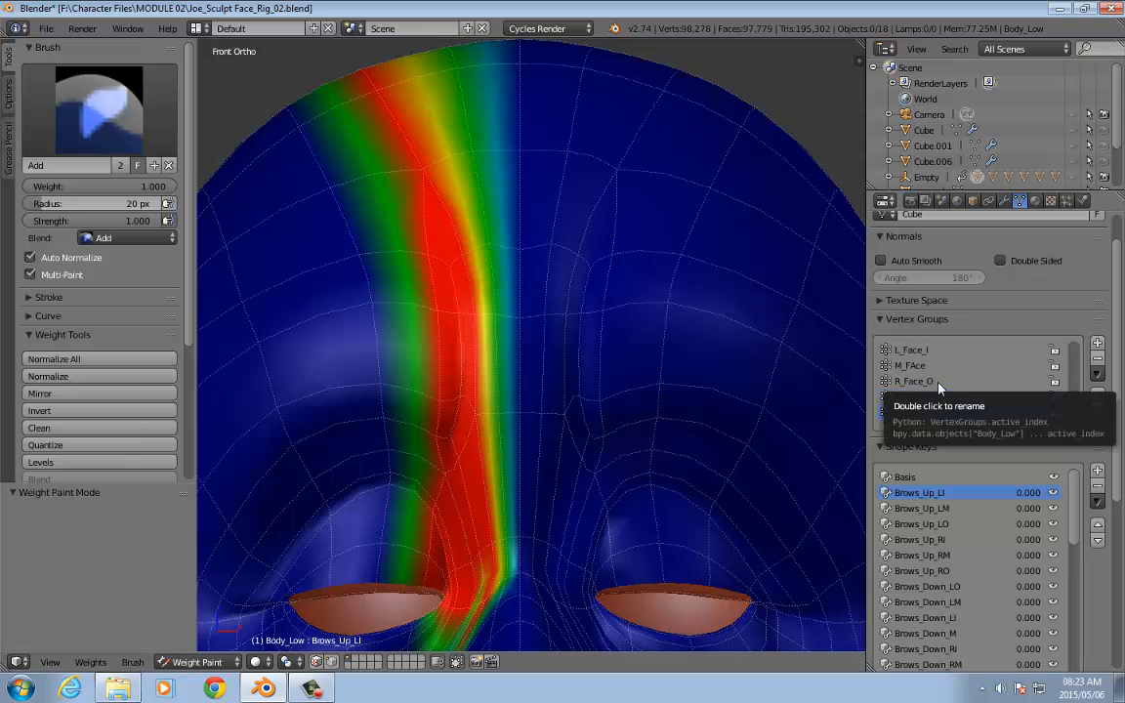
{"action": "scroll", "coordinate": [939, 388], "scroll_direction": "up", "scroll_amount": 2}
{"action": "left_click", "coordinate": [913, 365]}
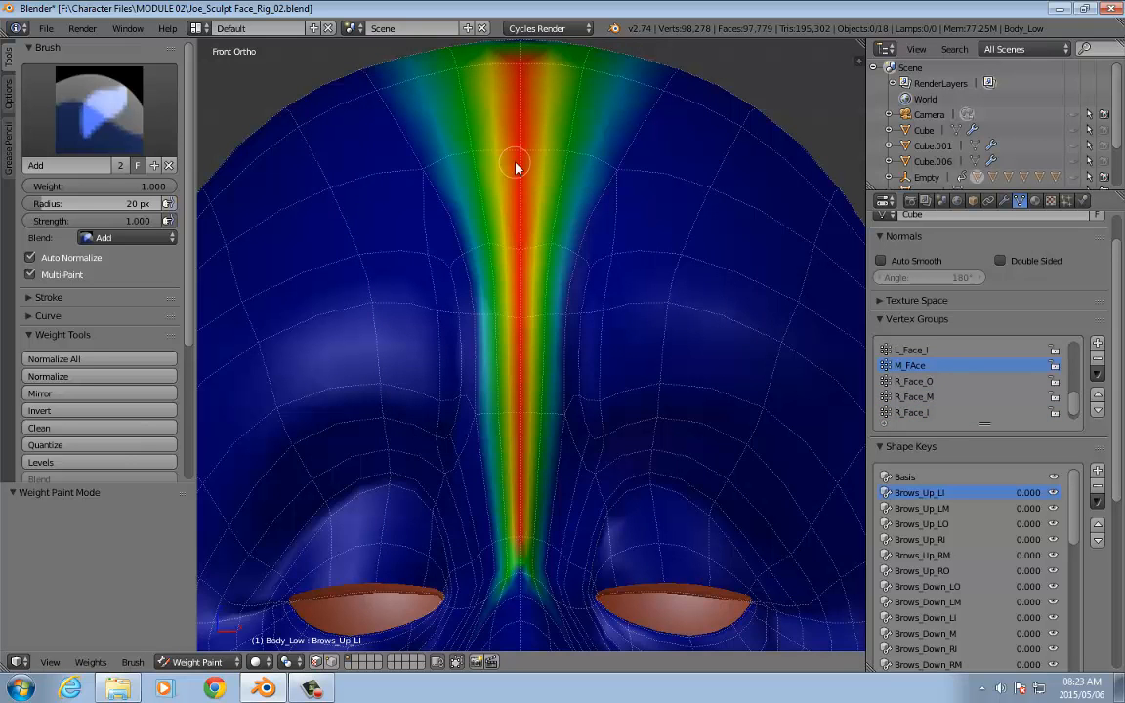
Step: Compare the R_Face_I weights with L_Face_I and assign the vertical edge loop just left of the forehead's centre to L_Face_I at weight 0.5
{"action": "left_click", "coordinate": [916, 414]}
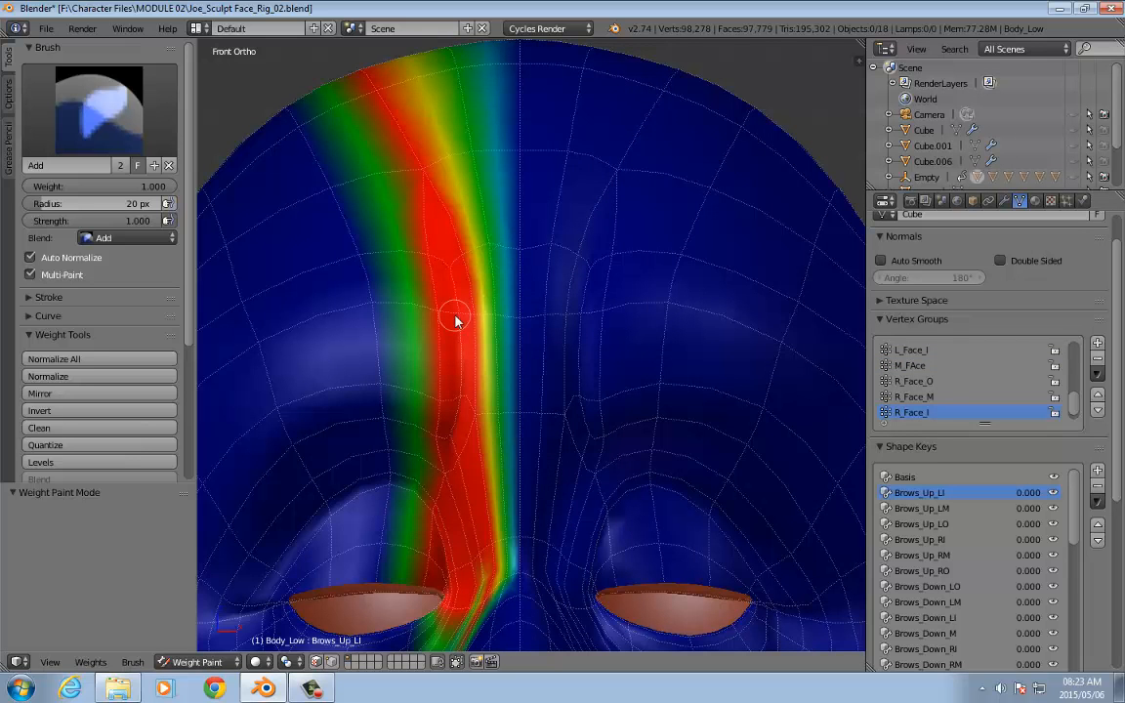
{"action": "left_click", "coordinate": [918, 352]}
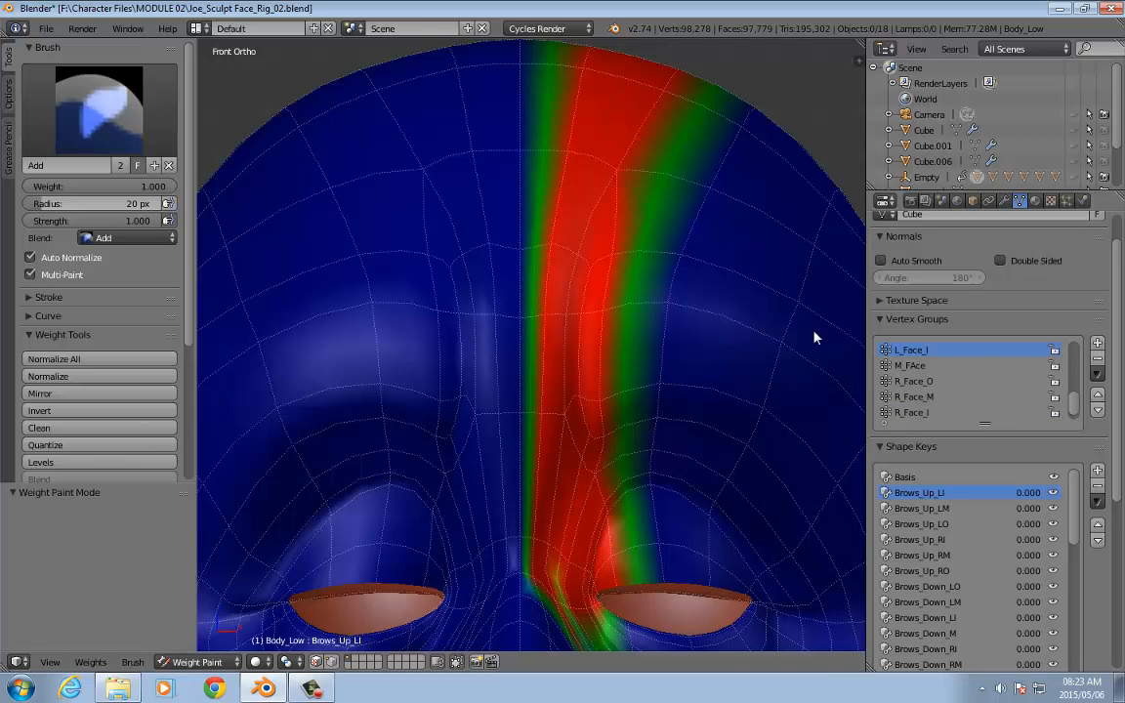
{"action": "key", "text": "Tab"}
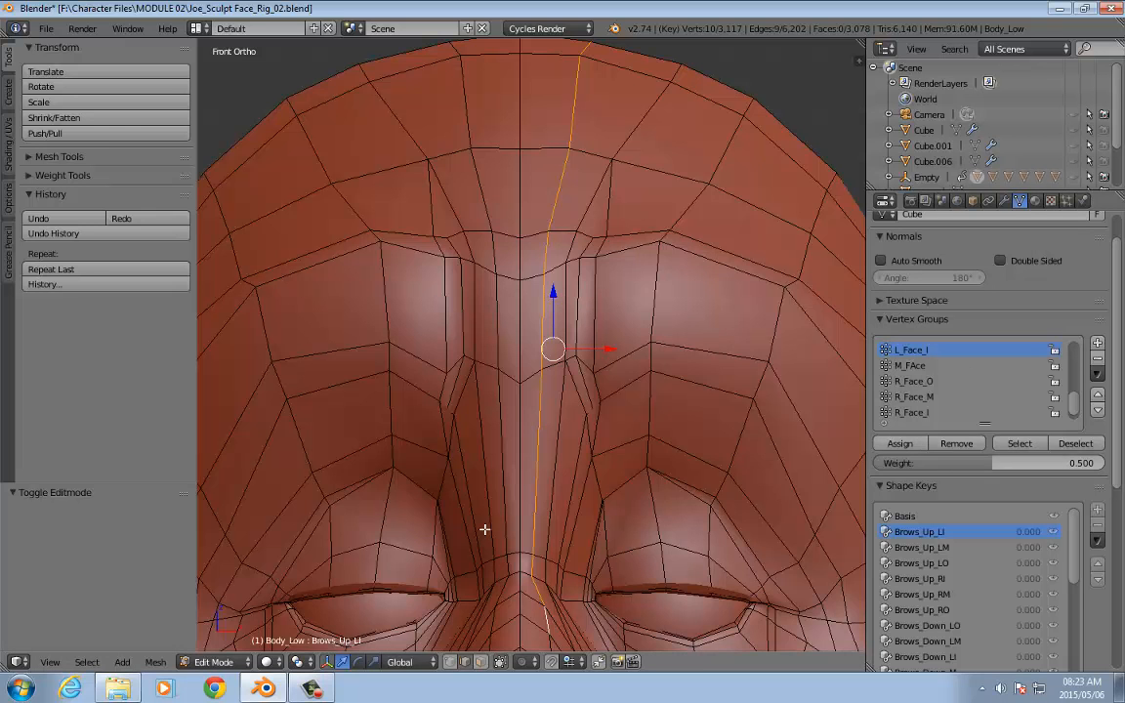
{"action": "key", "text": "Tab"}
{"action": "scroll", "coordinate": [693, 439], "scroll_direction": "down", "scroll_amount": 2}
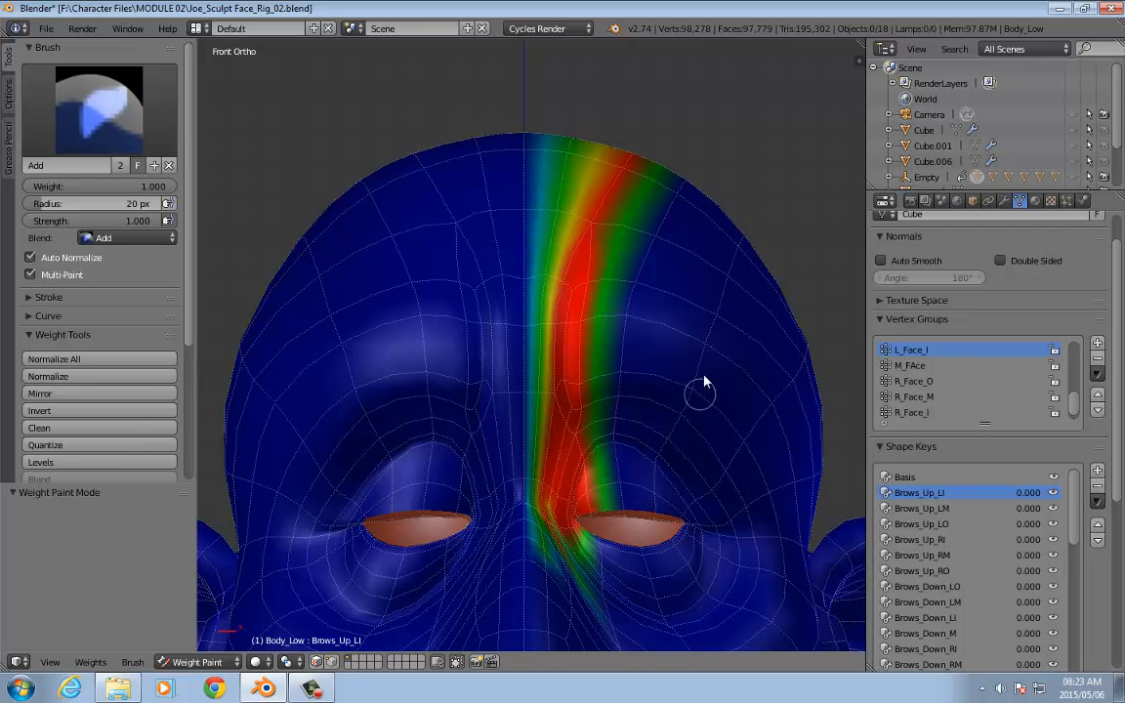
Step: Add a vertex group named L_Face_New and mirror it with mirrored weights and flipped group names enabled
{"action": "left_click", "coordinate": [1098, 343]}
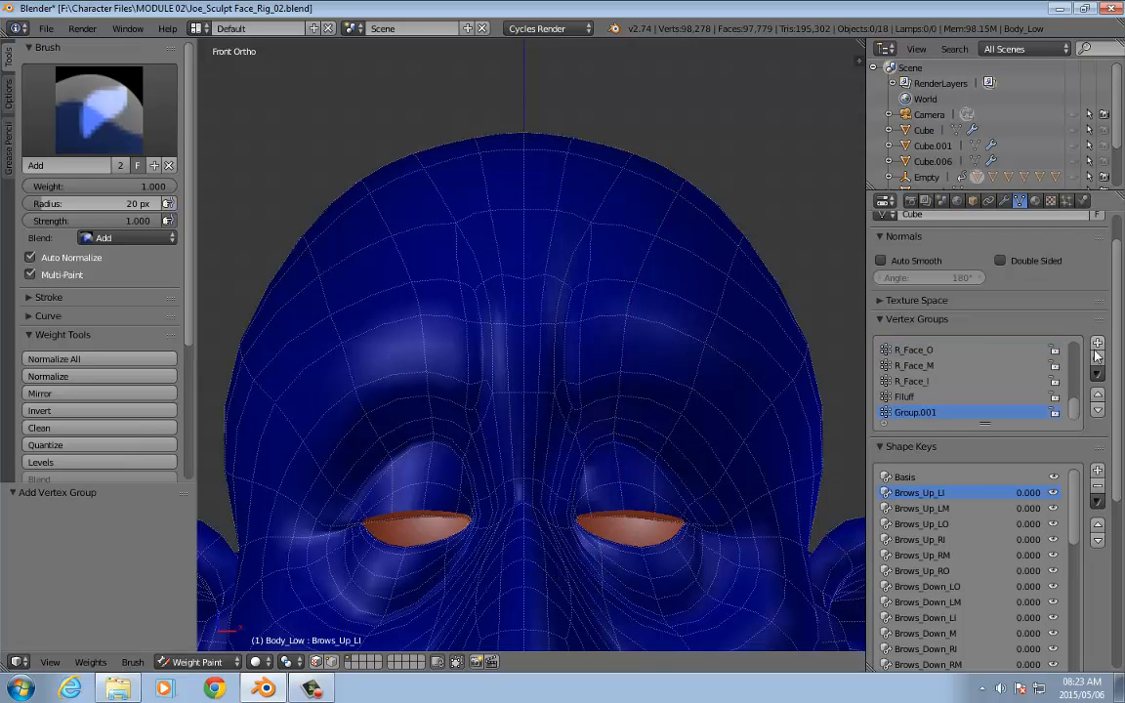
{"action": "double_click", "coordinate": [928, 415]}
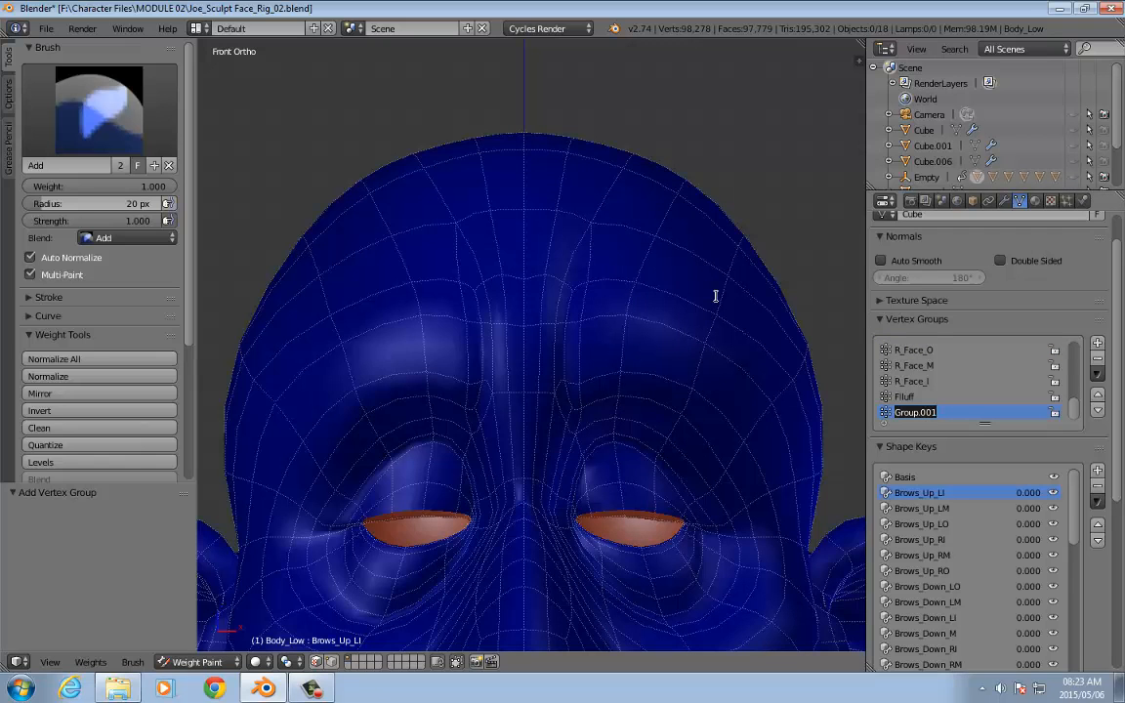
{"action": "type", "text": "Fac"}
{"action": "key", "text": "BackSpace"}
{"action": "key", "text": "BackSpace"}
{"action": "type", "text": "L_"}
{"action": "key", "text": "Return"}
{"action": "scroll", "coordinate": [667, 243], "scroll_direction": "down", "scroll_amount": 1}
{"action": "scroll", "coordinate": [667, 243], "scroll_direction": "down", "scroll_amount": 1}
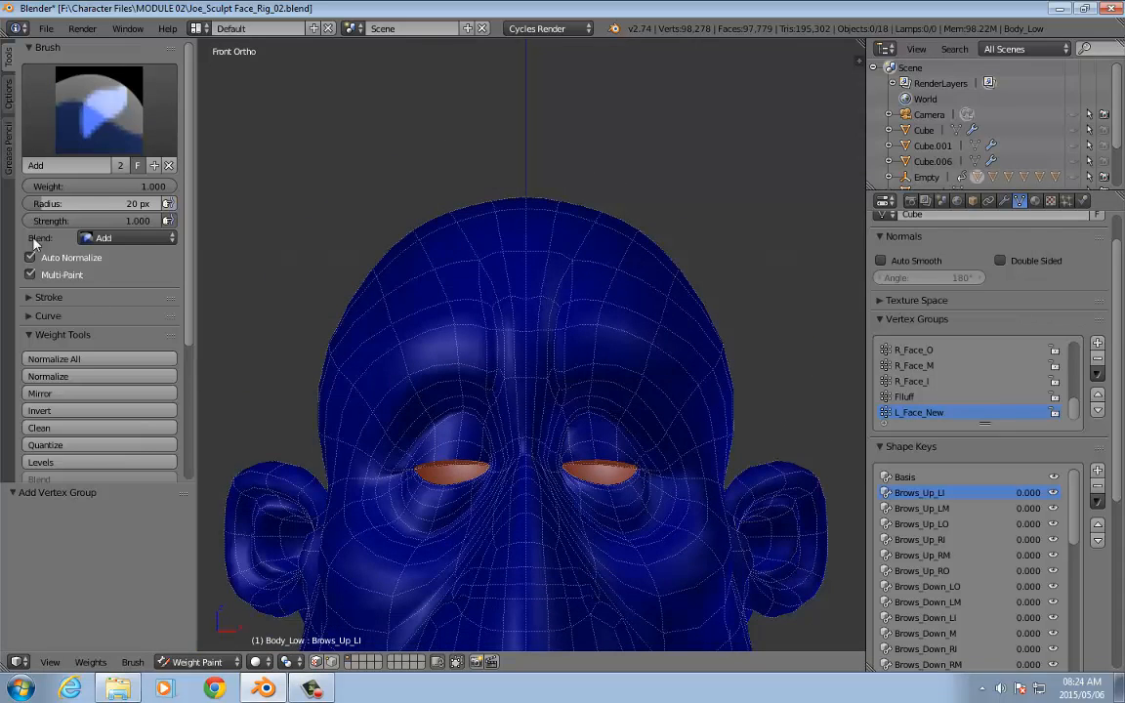
{"action": "left_click", "coordinate": [90, 397]}
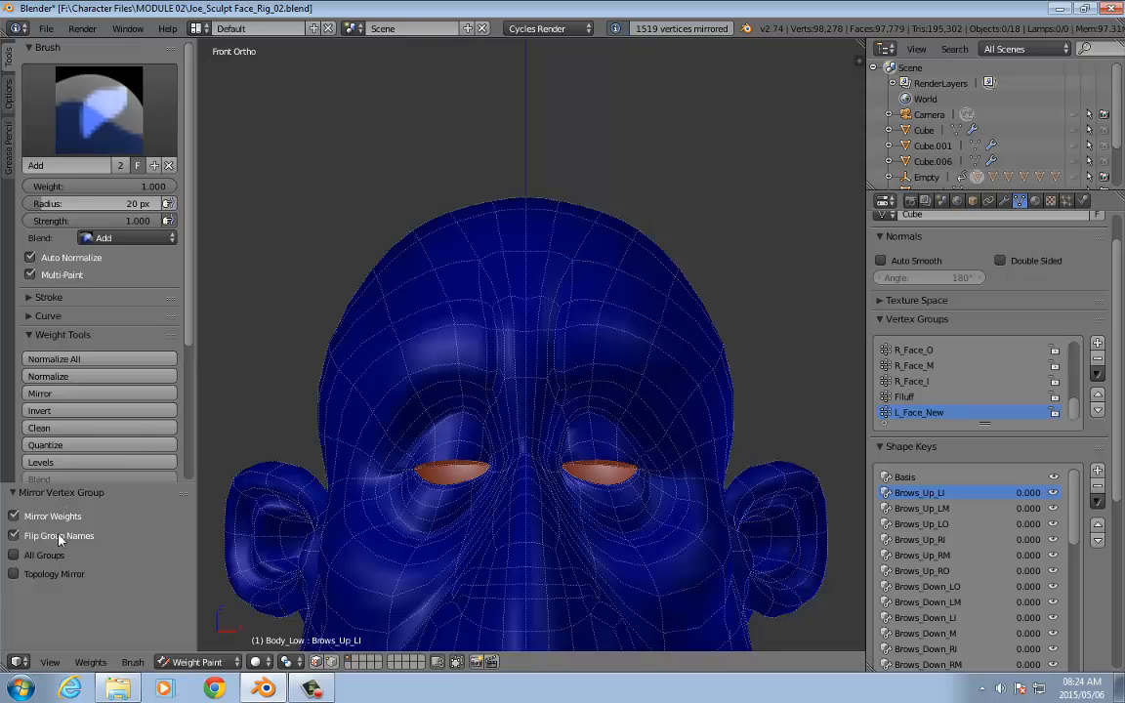
Step: Set the Add brush radius to 53 px and paint L_Face_New weights in a strip from the upper forehead to the left upper eyelid
{"action": "scroll", "coordinate": [587, 339], "scroll_direction": "up", "scroll_amount": 2}
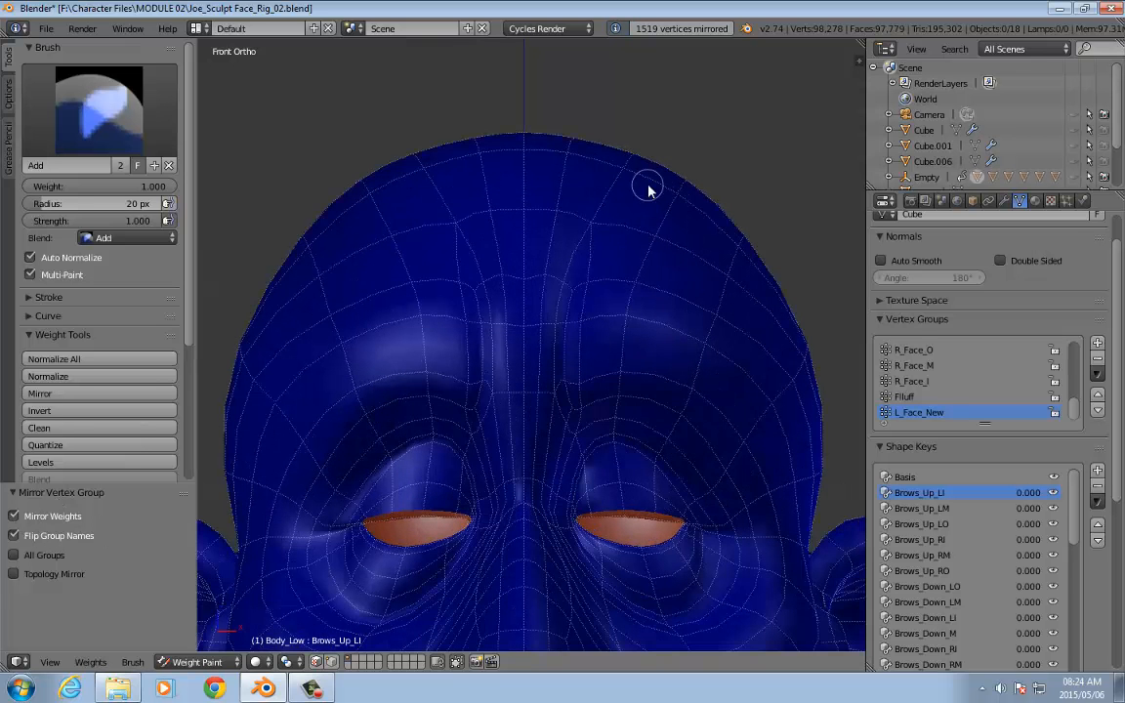
{"action": "key", "text": "f"}
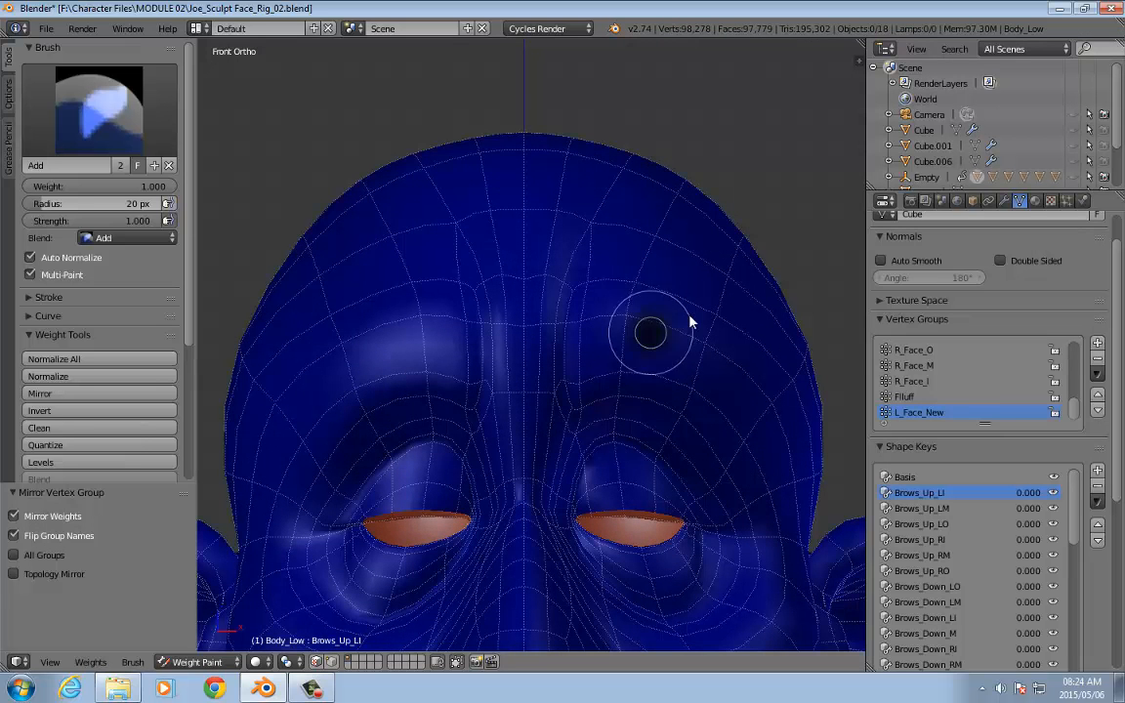
{"action": "left_click", "coordinate": [625, 293]}
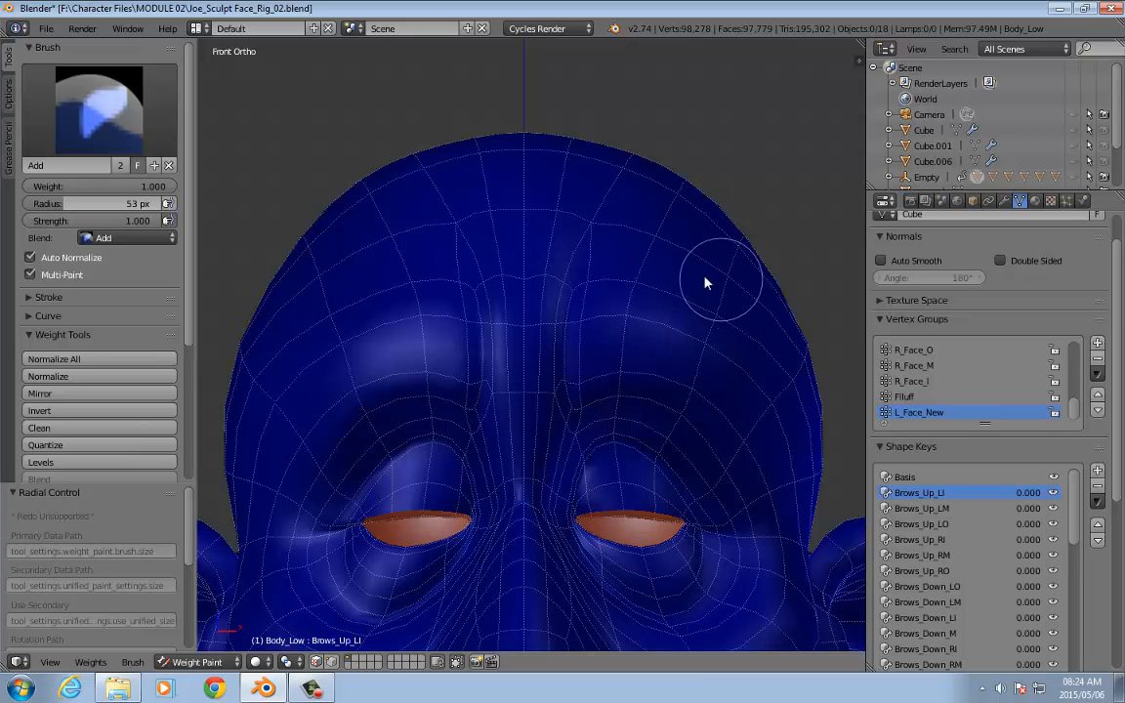
{"action": "mouse_move", "coordinate": [644, 239]}
{"action": "left_mouse_down"}
{"action": "mouse_move", "coordinate": [615, 431]}
{"action": "mouse_move", "coordinate": [623, 346]}
{"action": "mouse_move", "coordinate": [673, 188]}
{"action": "mouse_move", "coordinate": [642, 283]}
{"action": "mouse_move", "coordinate": [615, 497]}
{"action": "mouse_move", "coordinate": [640, 294]}
{"action": "mouse_move", "coordinate": [677, 189]}
{"action": "mouse_move", "coordinate": [615, 490]}
{"action": "mouse_move", "coordinate": [672, 461]}
{"action": "left_mouse_up"}
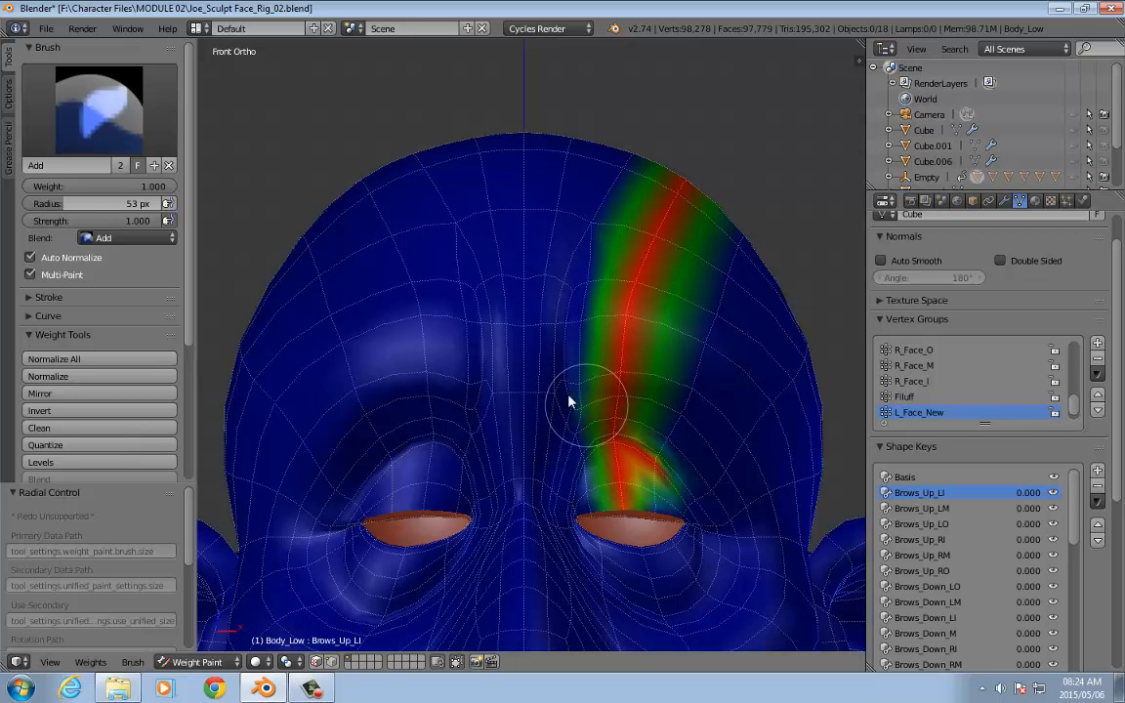
Step: Compare the weights of L_Face_New and R_Face_New across both sides of the forehead, ending on L_Face_New
{"action": "scroll", "coordinate": [1077, 405], "scroll_direction": "down", "scroll_amount": 1}
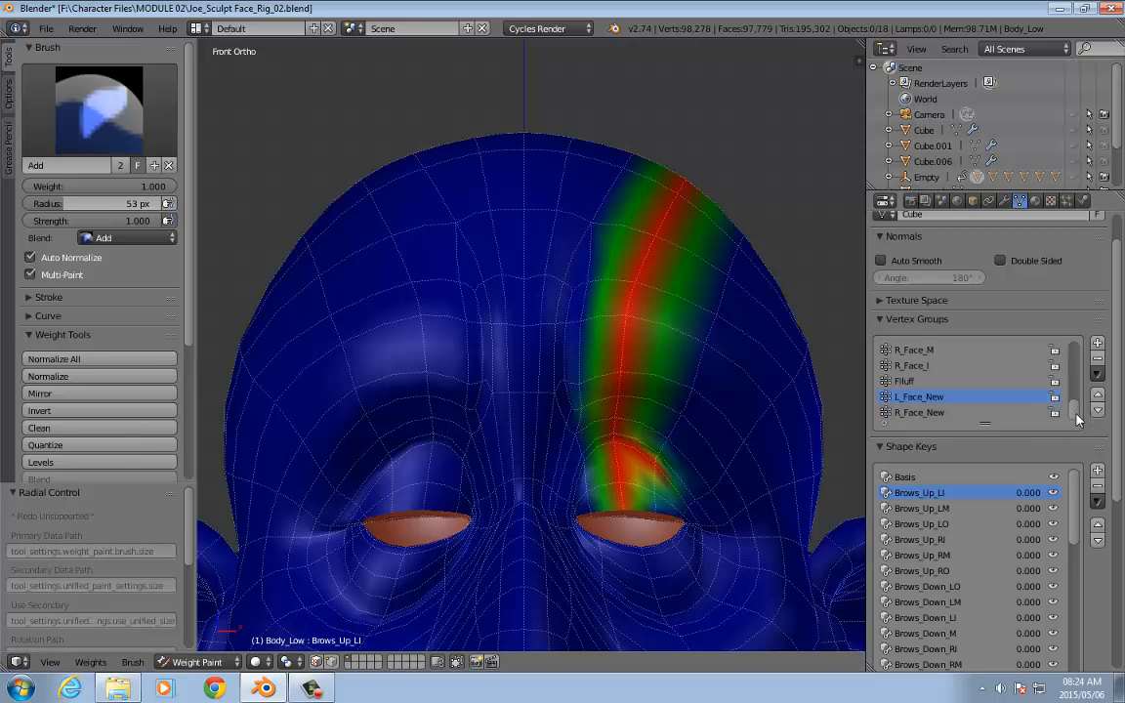
{"action": "left_click", "coordinate": [922, 412]}
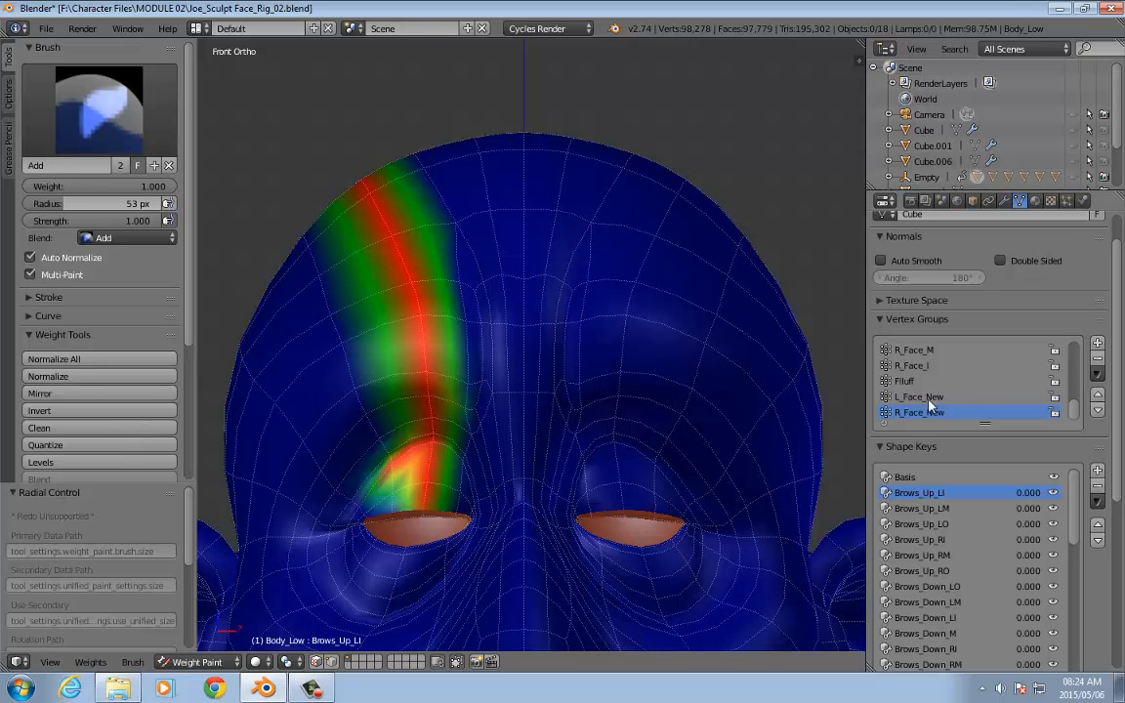
{"action": "left_click", "coordinate": [929, 397]}
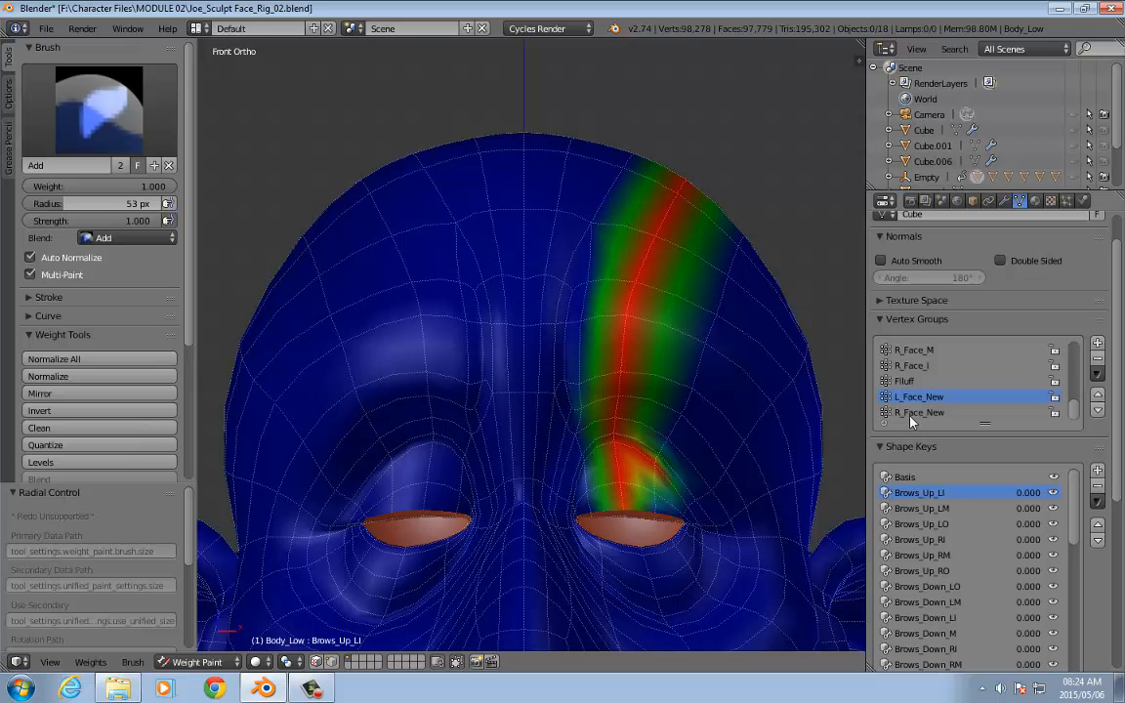
{"action": "left_click", "coordinate": [912, 414]}
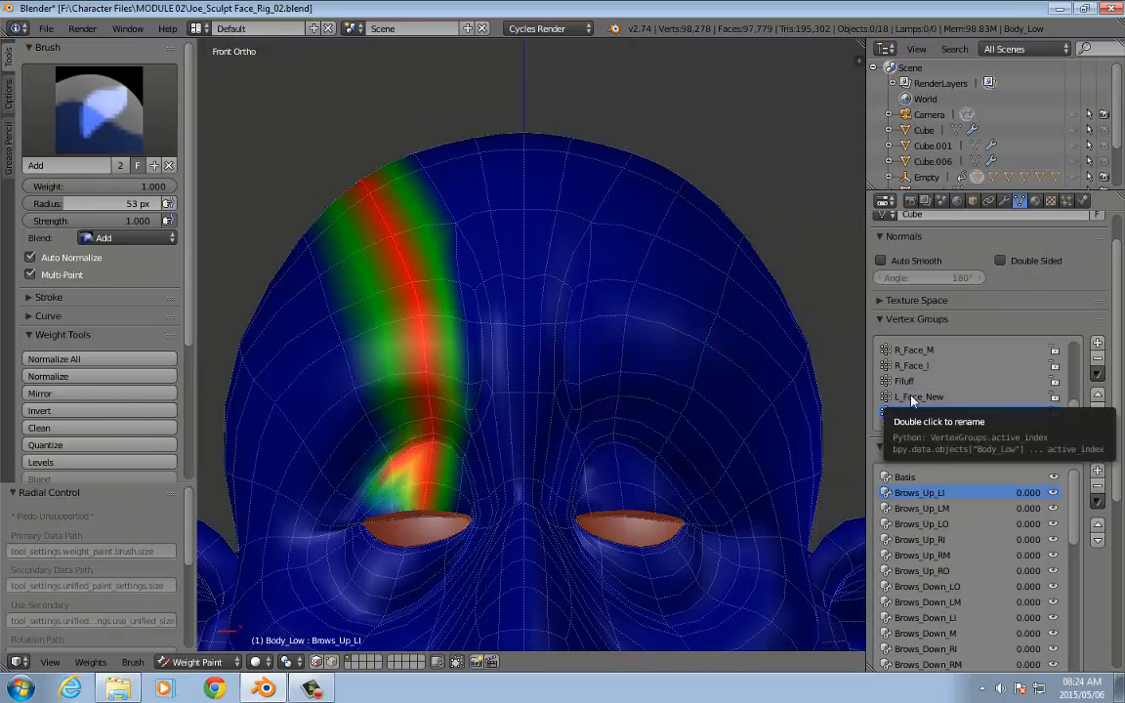
{"action": "left_click", "coordinate": [912, 399]}
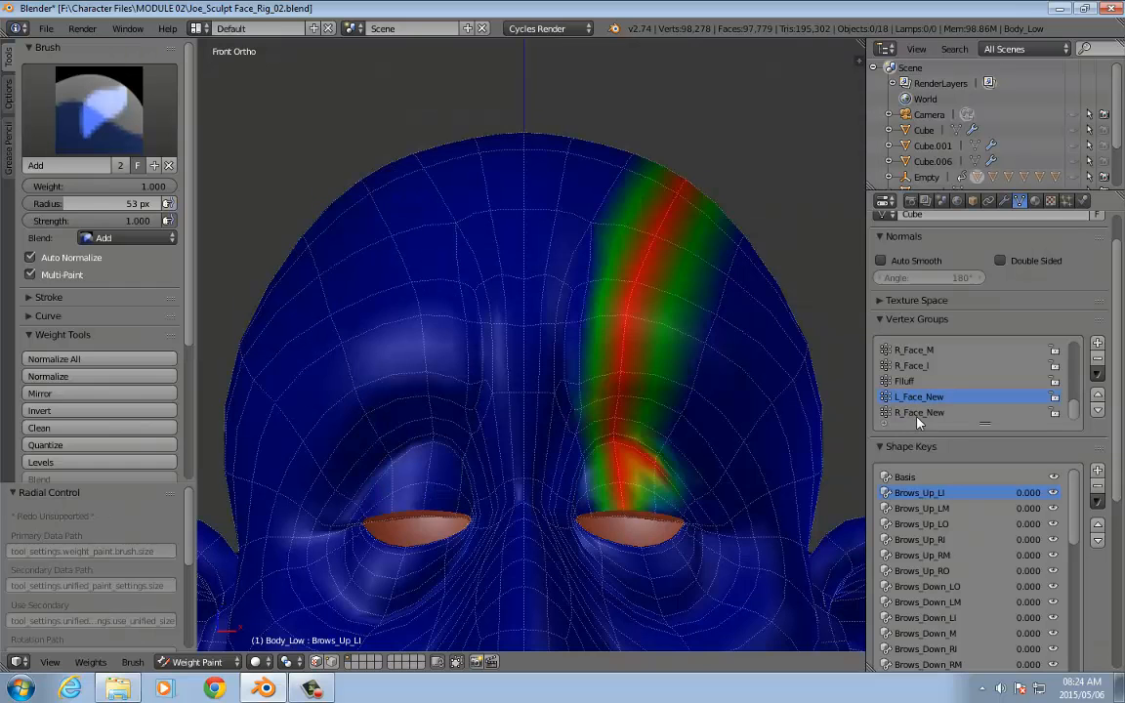
{"action": "left_click", "coordinate": [915, 413]}
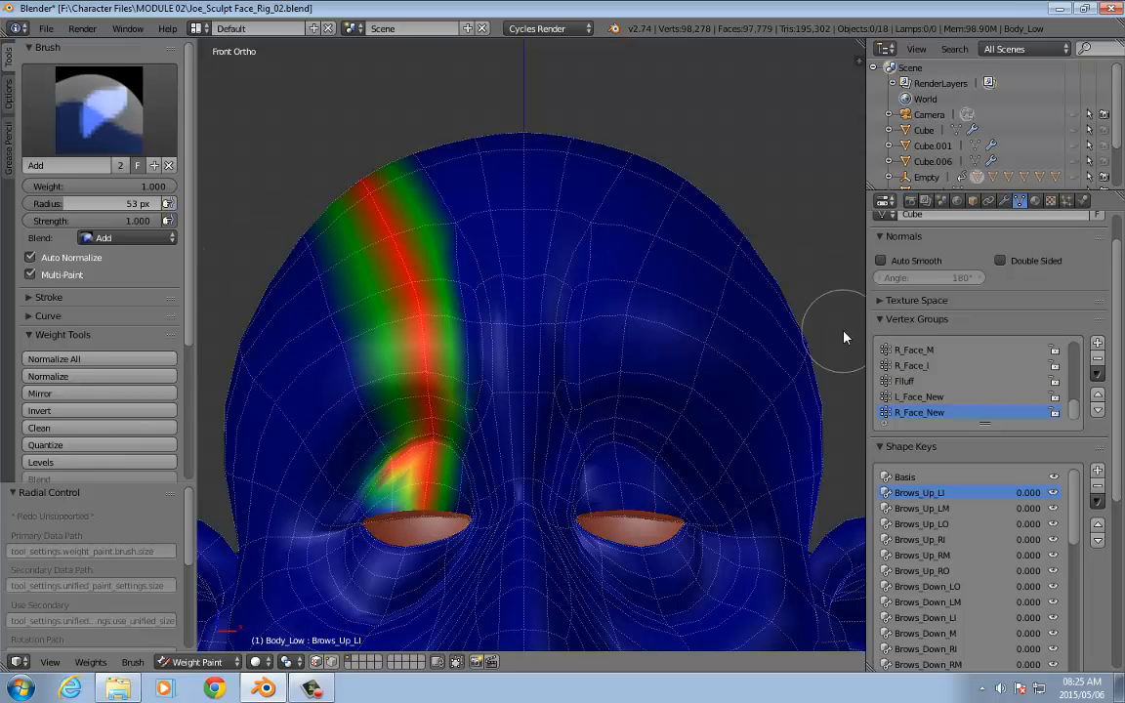
{"action": "left_click", "coordinate": [945, 398]}
Step: Select the character's left half of the head through the mesh and assign it to L_Face_New with weight 1
{"action": "scroll", "coordinate": [664, 334], "scroll_direction": "down", "scroll_amount": 4}
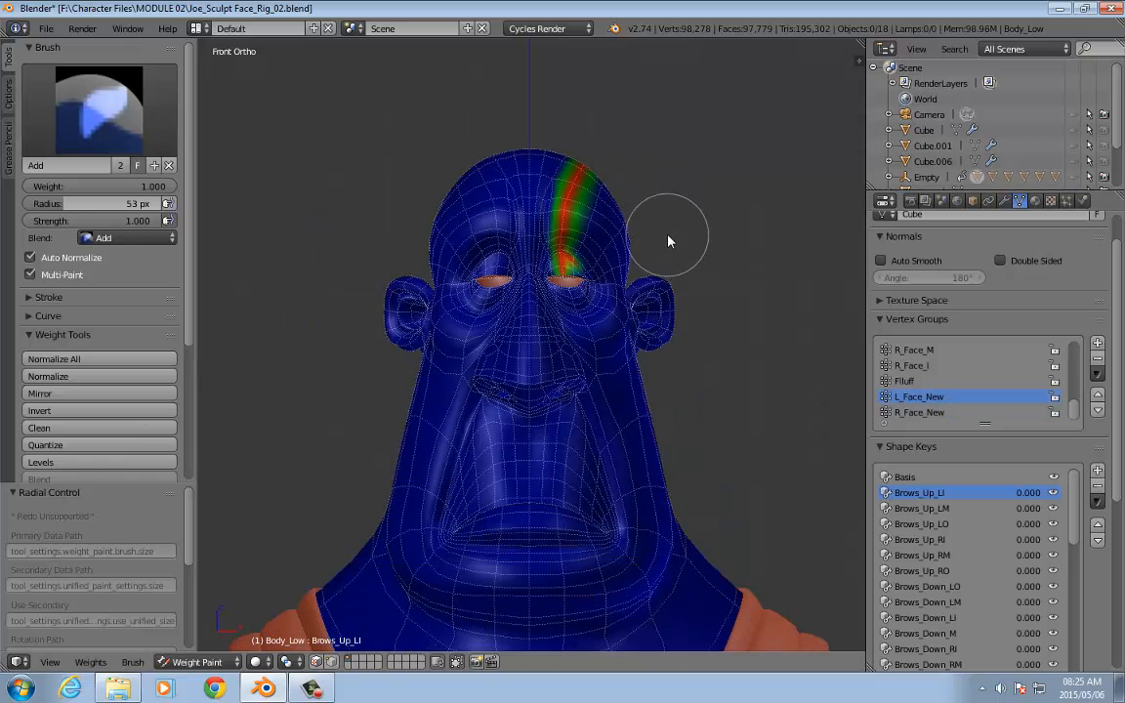
{"action": "key", "text": "Tab"}
{"action": "key", "text": "shift+2"}
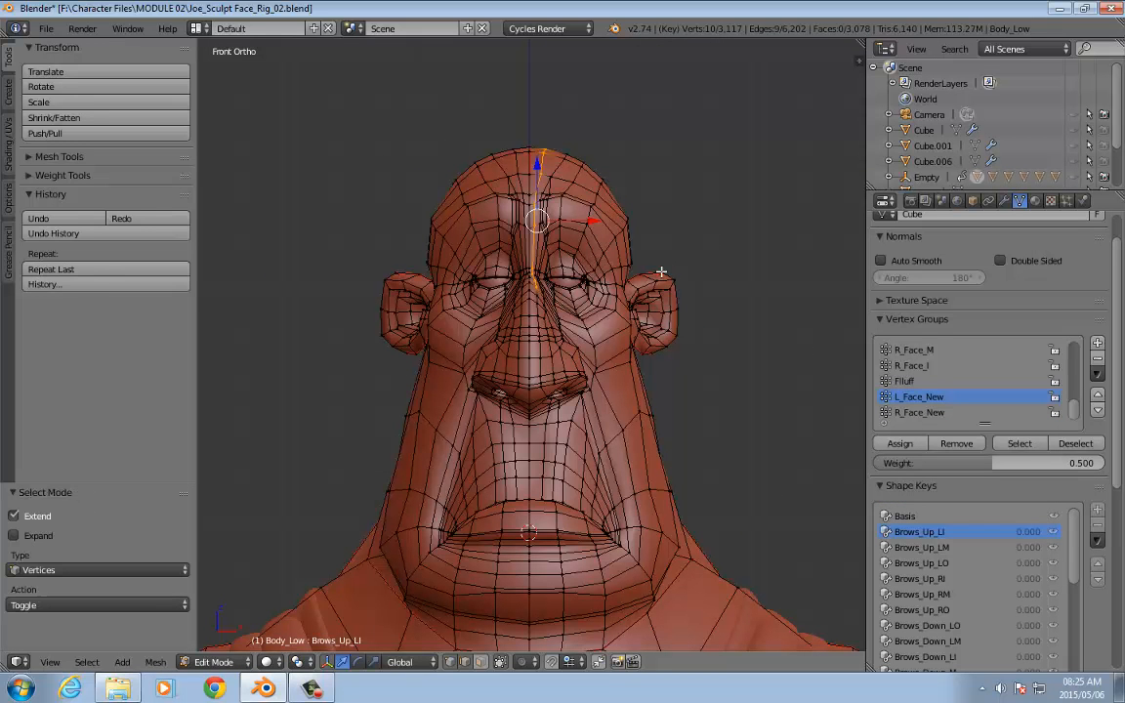
{"action": "left_click", "coordinate": [499, 662]}
{"action": "left_click_drag", "start_coordinate": [752, 86], "coordinate": [535, 646]}
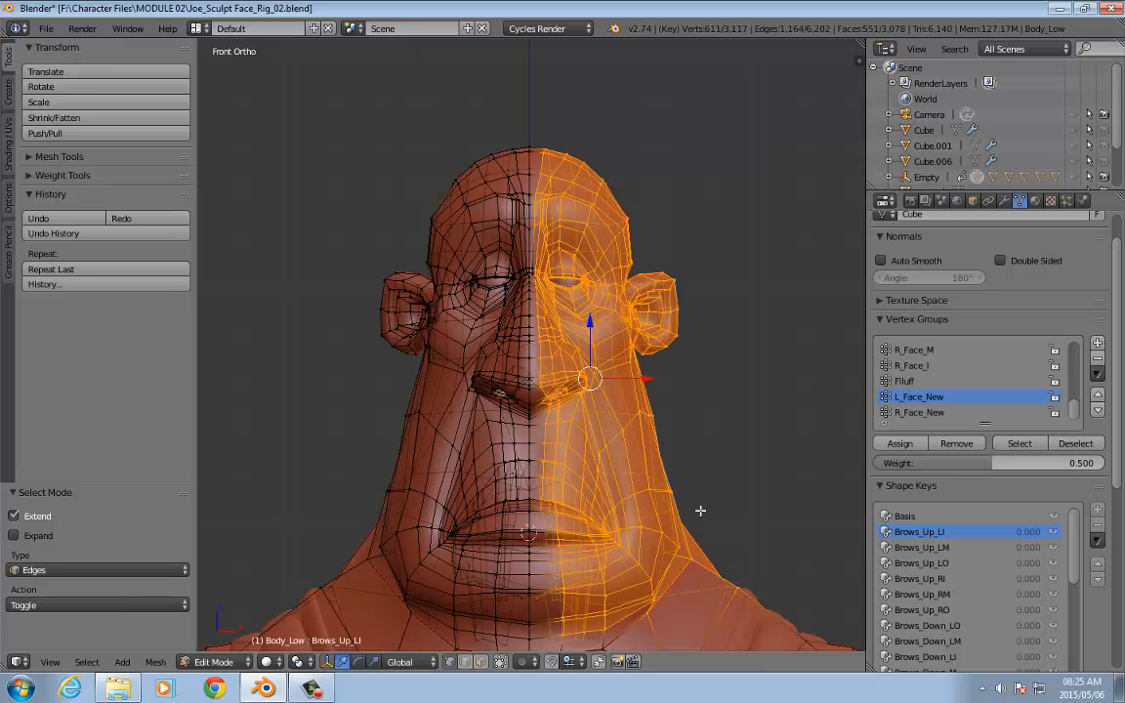
{"action": "left_click_drag", "start_coordinate": [1031, 464], "coordinate": [1115, 463]}
{"action": "left_click", "coordinate": [911, 444]}
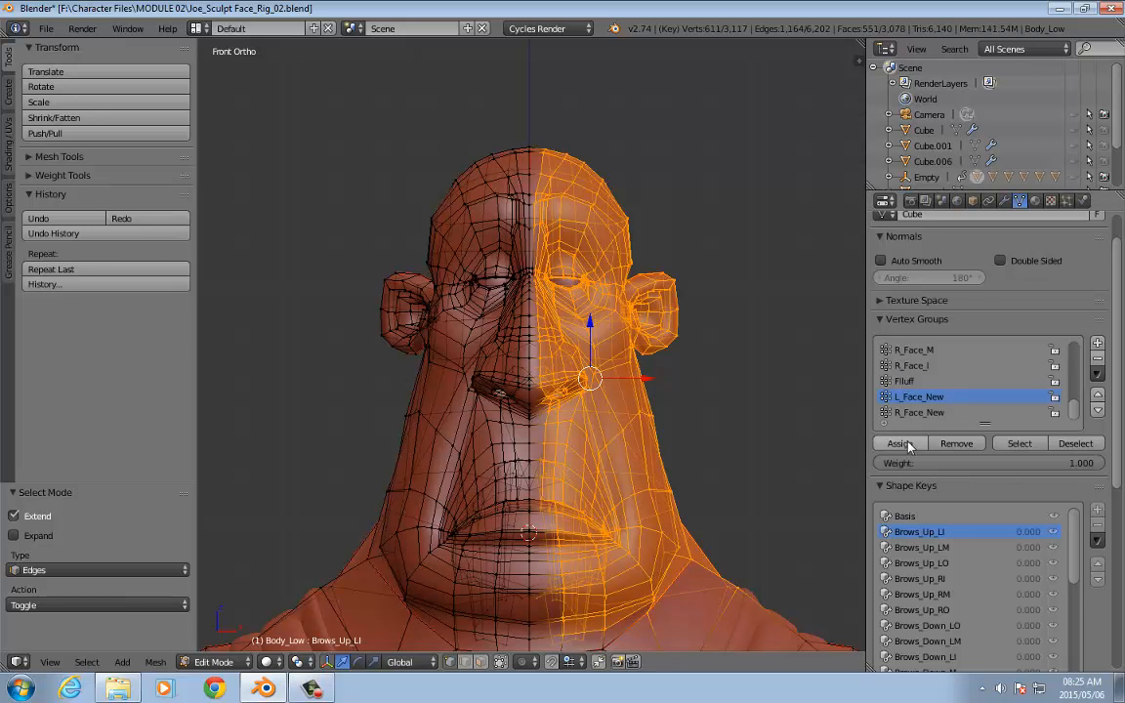
{"action": "key", "text": "Tab"}
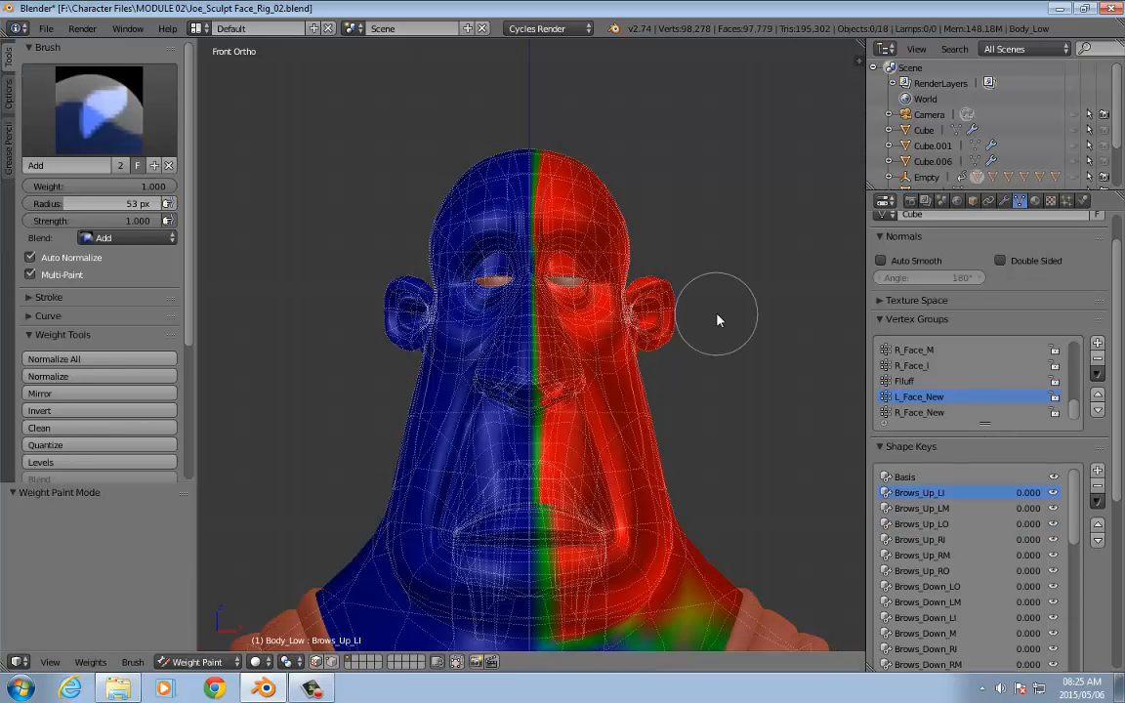
Step: Add the two skipped vertices beside the nose bridge, between the eyes, to L_Face_New with weight 1
{"action": "scroll", "coordinate": [718, 316], "scroll_direction": "up", "scroll_amount": 2}
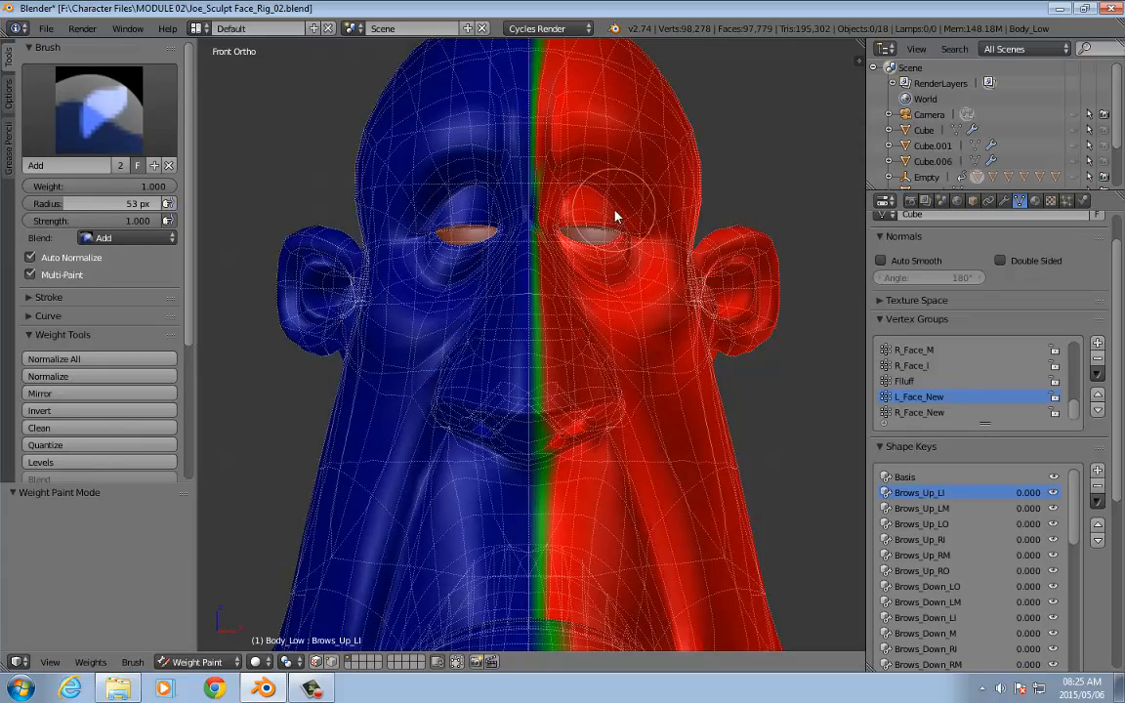
{"action": "middle_click_drag", "start_coordinate": [602, 203], "coordinate": [610, 271], "text": "shift"}
{"action": "scroll", "coordinate": [589, 440], "scroll_direction": "up", "scroll_amount": 3}
{"action": "key", "text": "Tab"}
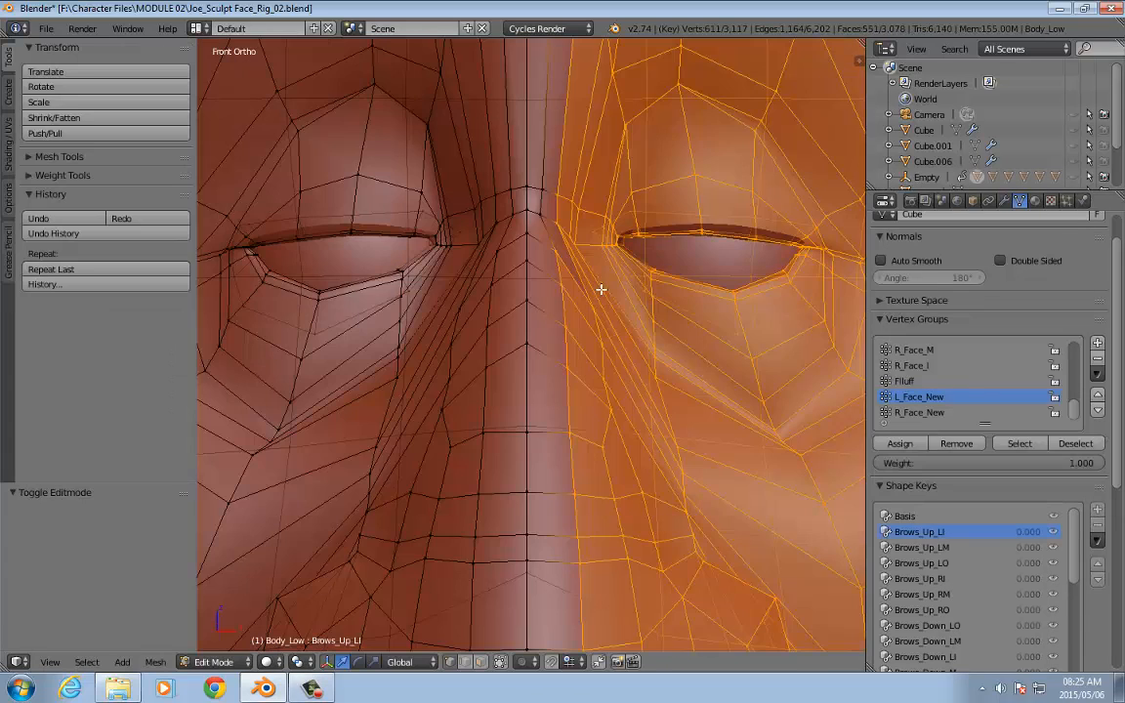
{"action": "right_click", "coordinate": [543, 183], "text": "shift"}
{"action": "right_click", "coordinate": [546, 223], "text": "shift"}
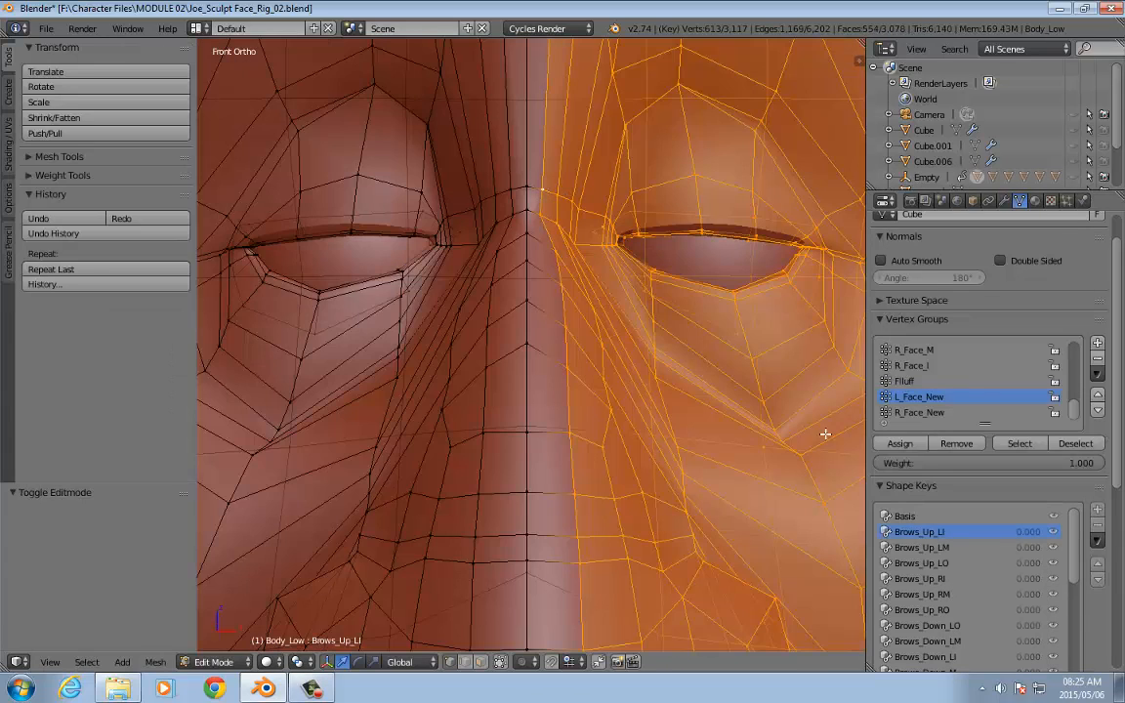
{"action": "left_click", "coordinate": [899, 444]}
{"action": "key", "text": "Tab"}
{"action": "scroll", "coordinate": [683, 418], "scroll_direction": "down", "scroll_amount": 6}
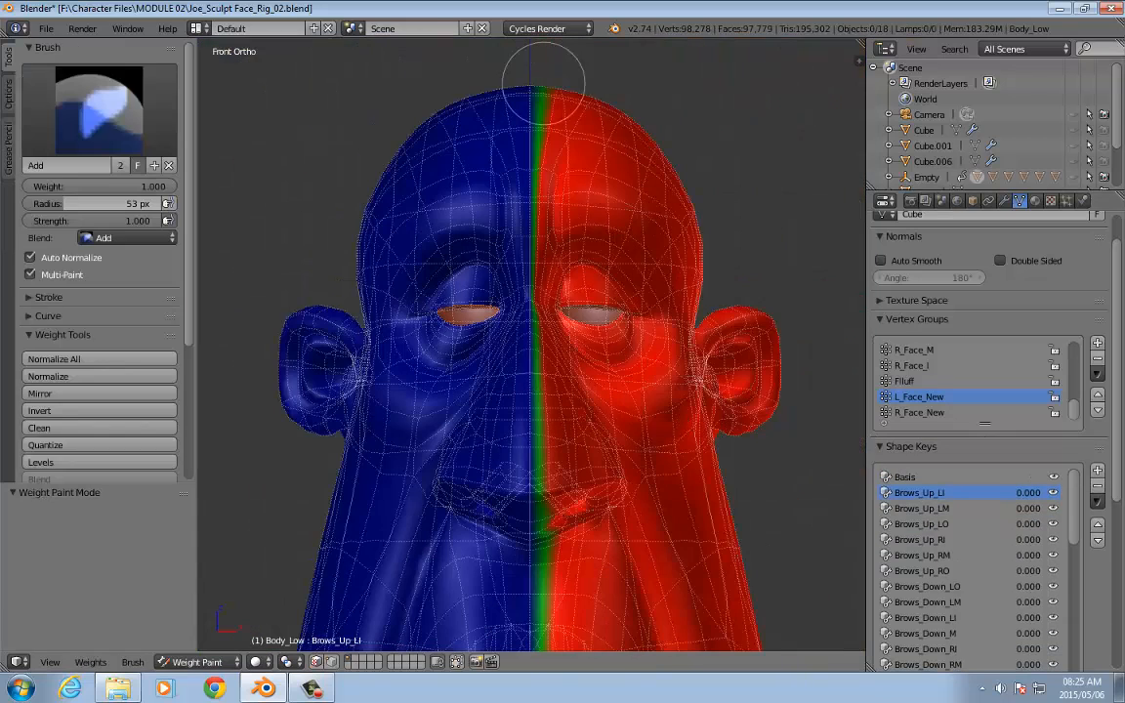
Step: Assign the vertices along the face's centre line, from the top of the head down to the neck, to L_Face_New with weight 0.5
{"action": "key", "text": "Tab"}
{"action": "right_click", "coordinate": [528, 78]}
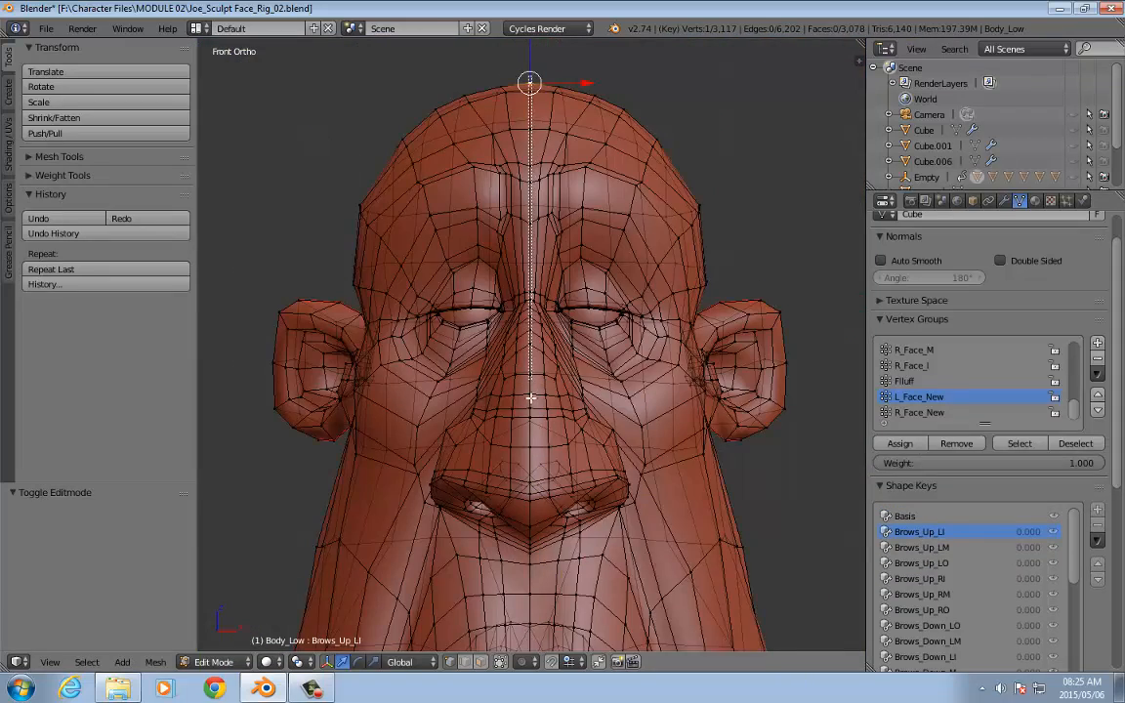
{"action": "left_click_drag", "start_coordinate": [528, 644], "coordinate": [532, 645]}
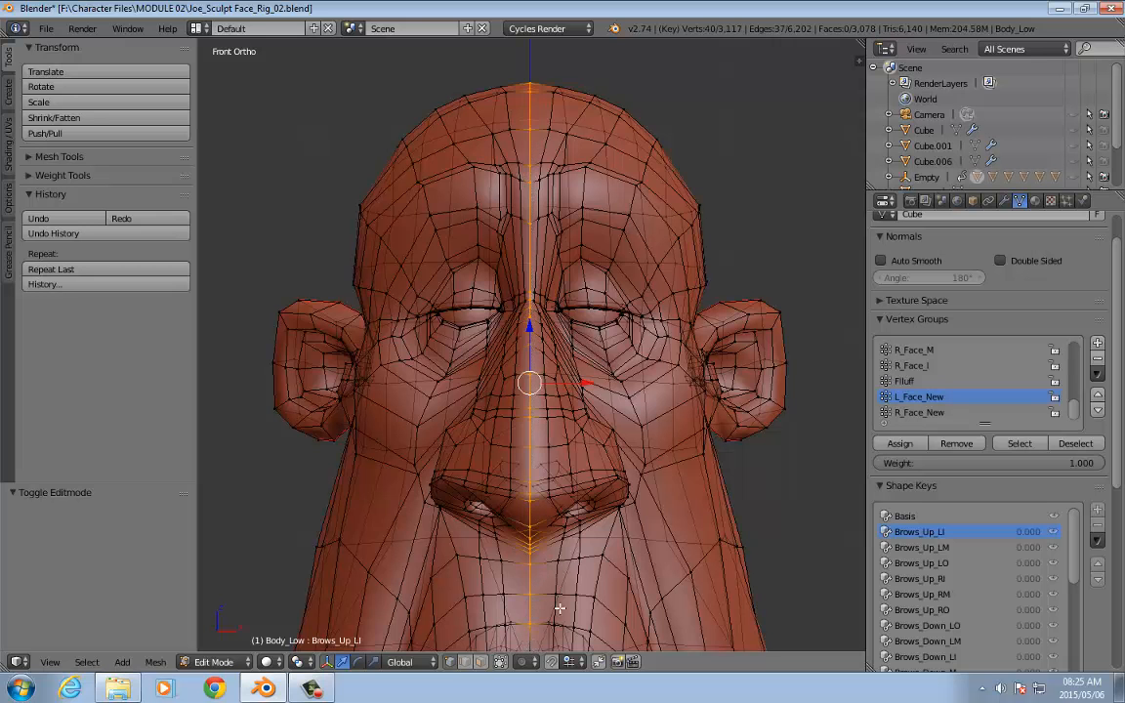
{"action": "scroll", "coordinate": [571, 581], "scroll_direction": "down", "scroll_amount": 3}
{"action": "middle_click_drag", "start_coordinate": [576, 566], "coordinate": [577, 477], "text": "shift"}
{"action": "scroll", "coordinate": [527, 420], "scroll_direction": "up", "scroll_amount": 1}
{"action": "right_click", "coordinate": [529, 411], "text": "shift"}
{"action": "key", "text": "b"}
{"action": "left_click_drag", "start_coordinate": [527, 414], "coordinate": [534, 648]}
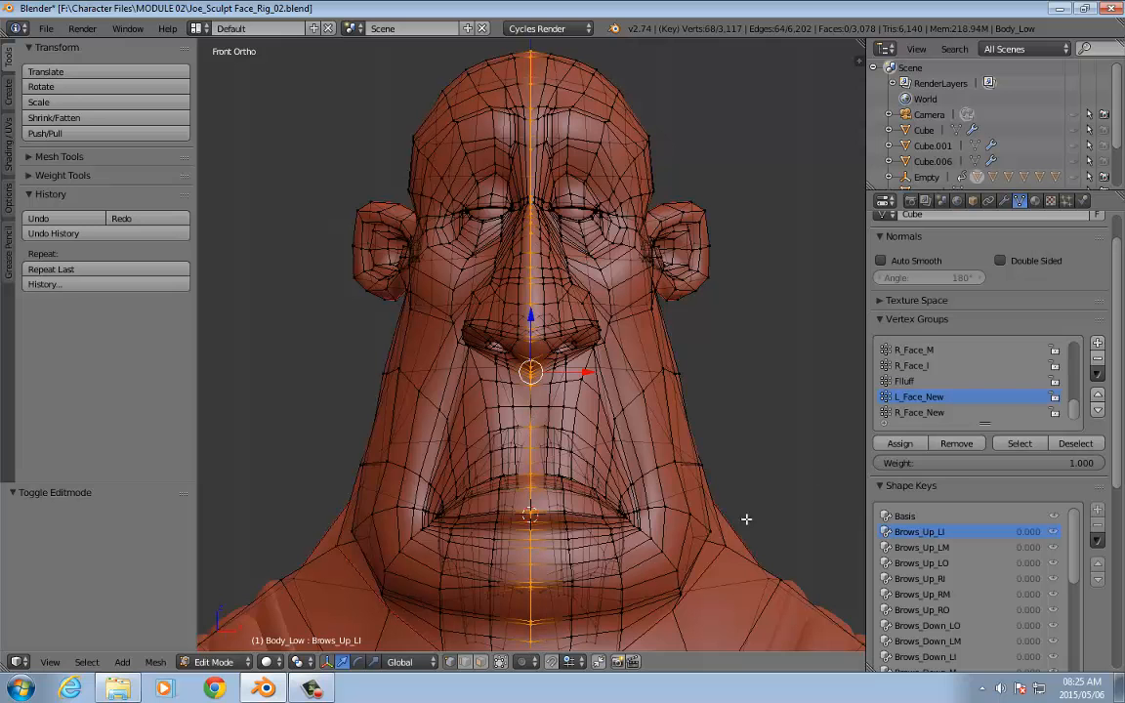
{"action": "left_click", "coordinate": [942, 463]}
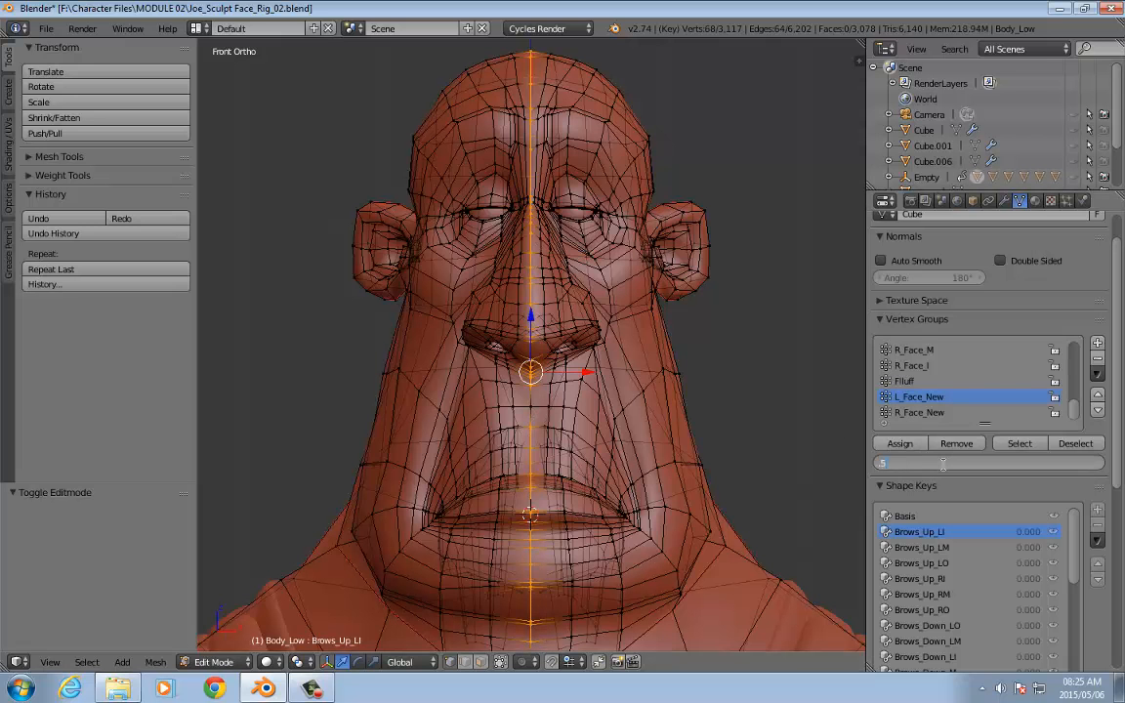
{"action": "key", "text": "Return"}
{"action": "left_click", "coordinate": [912, 445]}
{"action": "middle_click_drag", "start_coordinate": [693, 114], "coordinate": [689, 185], "text": "shift"}
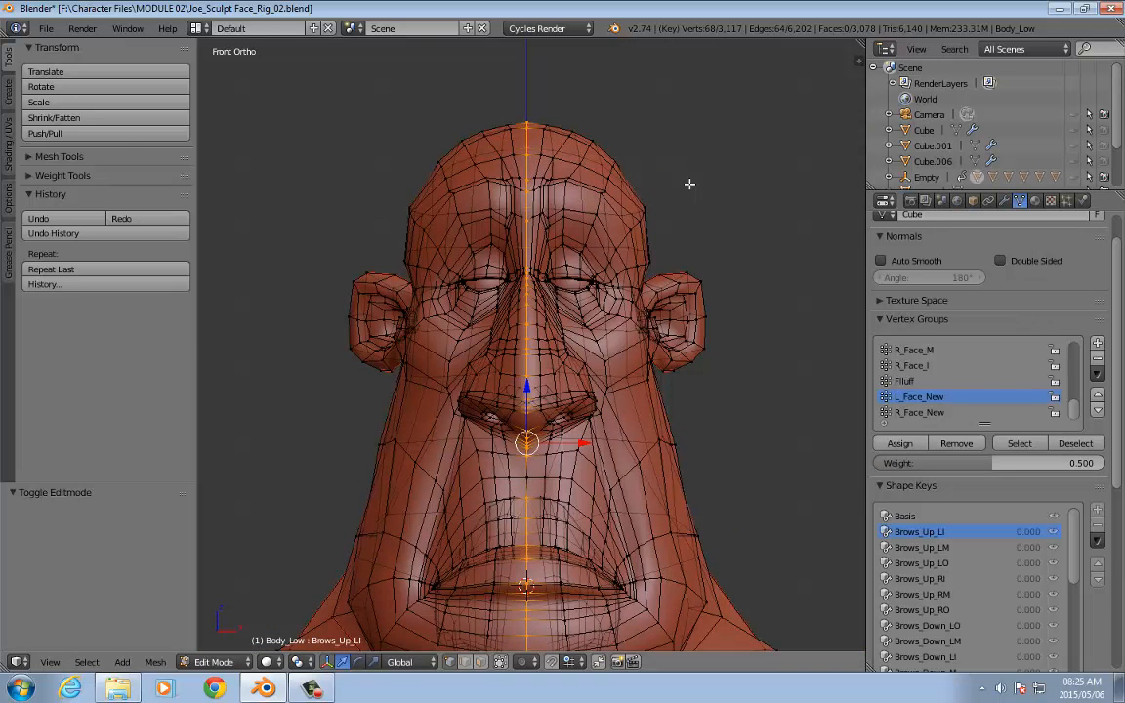
{"action": "key", "text": "ctrl+Tab"}
Step: Examine the L_Face_New weight blend along the centre line, from the area between nose and mouth to the whole face
{"action": "scroll", "coordinate": [690, 176], "scroll_direction": "up", "scroll_amount": 1}
{"action": "scroll", "coordinate": [587, 393], "scroll_direction": "up", "scroll_amount": 3}
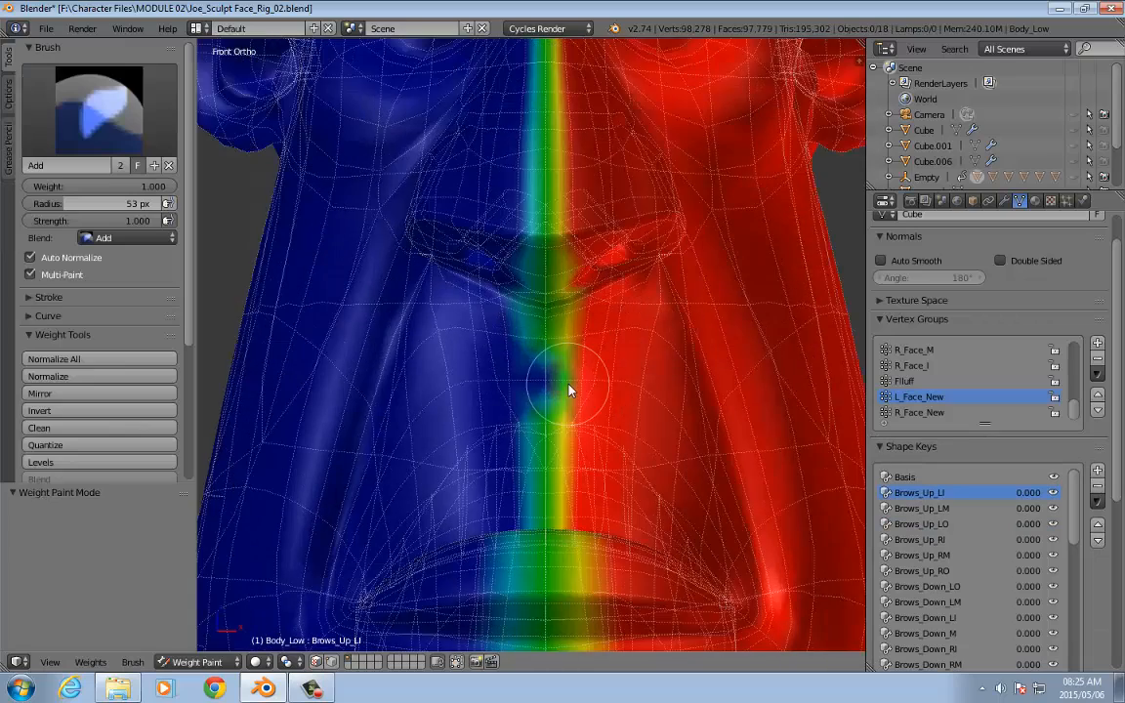
{"action": "key", "text": "t"}
{"action": "key", "text": "t"}
{"action": "scroll", "coordinate": [761, 243], "scroll_direction": "down", "scroll_amount": 4}
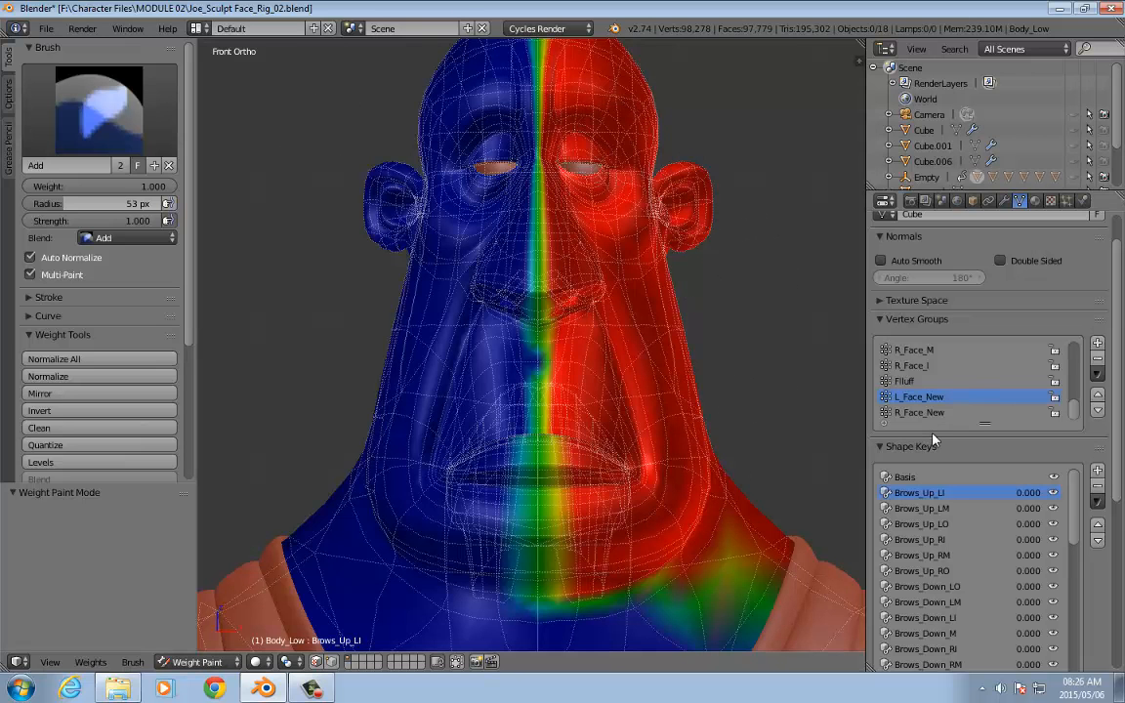
{"action": "scroll", "coordinate": [952, 350], "scroll_direction": "up", "scroll_amount": 2}
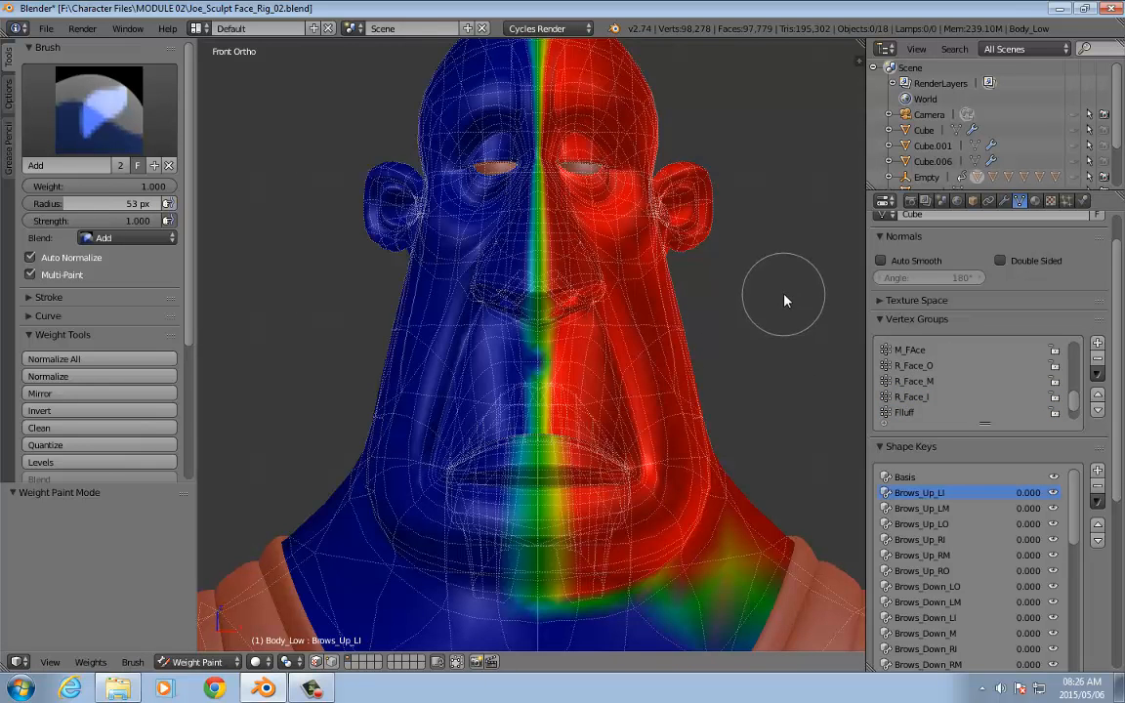
Step: Add a new vertex group to the body mesh and name it L_Brow_I_New
{"action": "scroll", "coordinate": [786, 302], "scroll_direction": "down", "scroll_amount": 4}
{"action": "left_click", "coordinate": [1098, 344]}
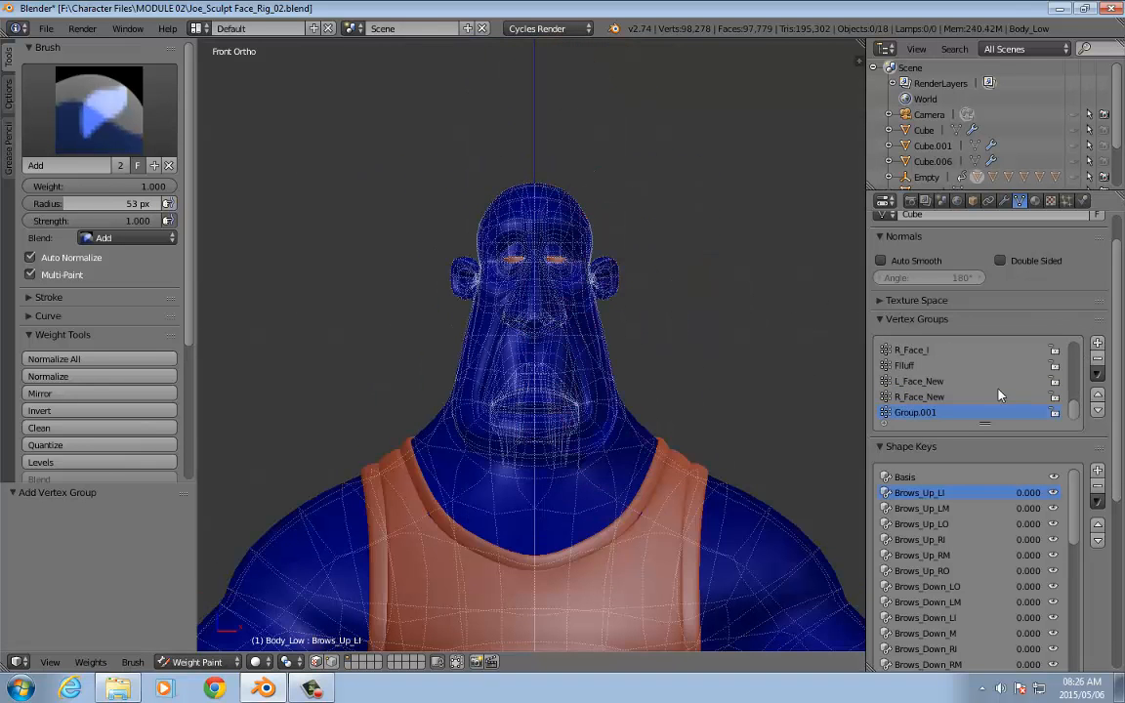
{"action": "double_click", "coordinate": [942, 411]}
{"action": "type", "text": "L_Brow_I_New"}
{"action": "scroll", "coordinate": [684, 293], "scroll_direction": "up", "scroll_amount": 5}
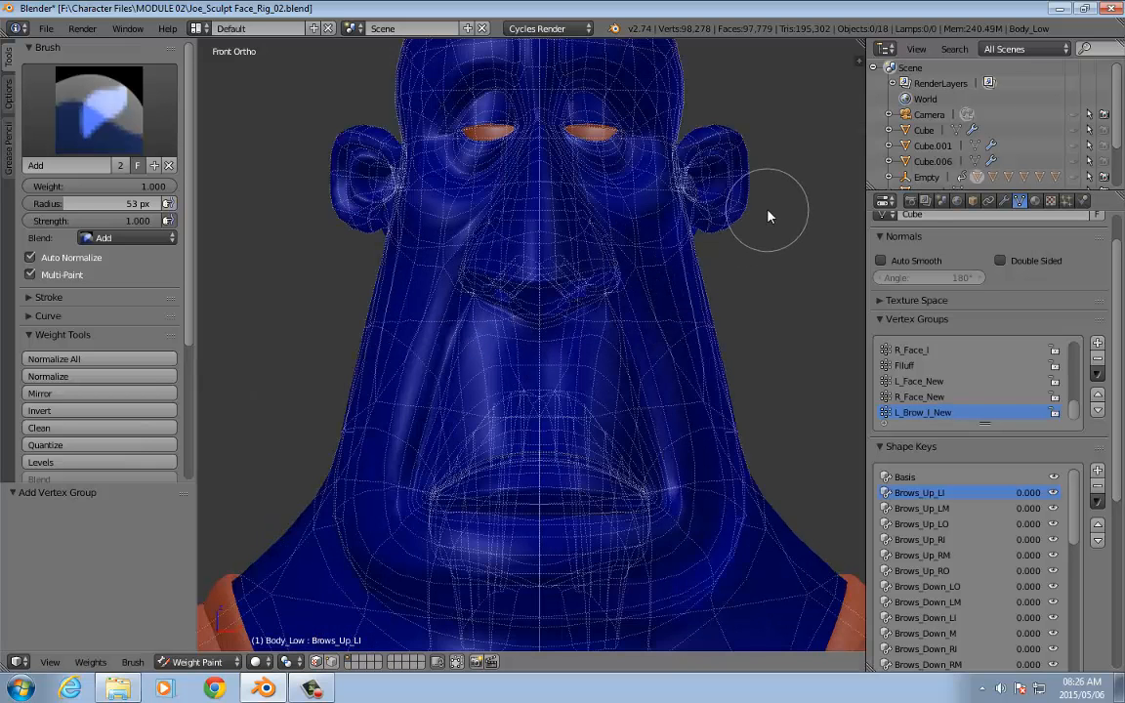
{"action": "middle_click_drag", "start_coordinate": [760, 189], "coordinate": [748, 327], "text": "shift"}
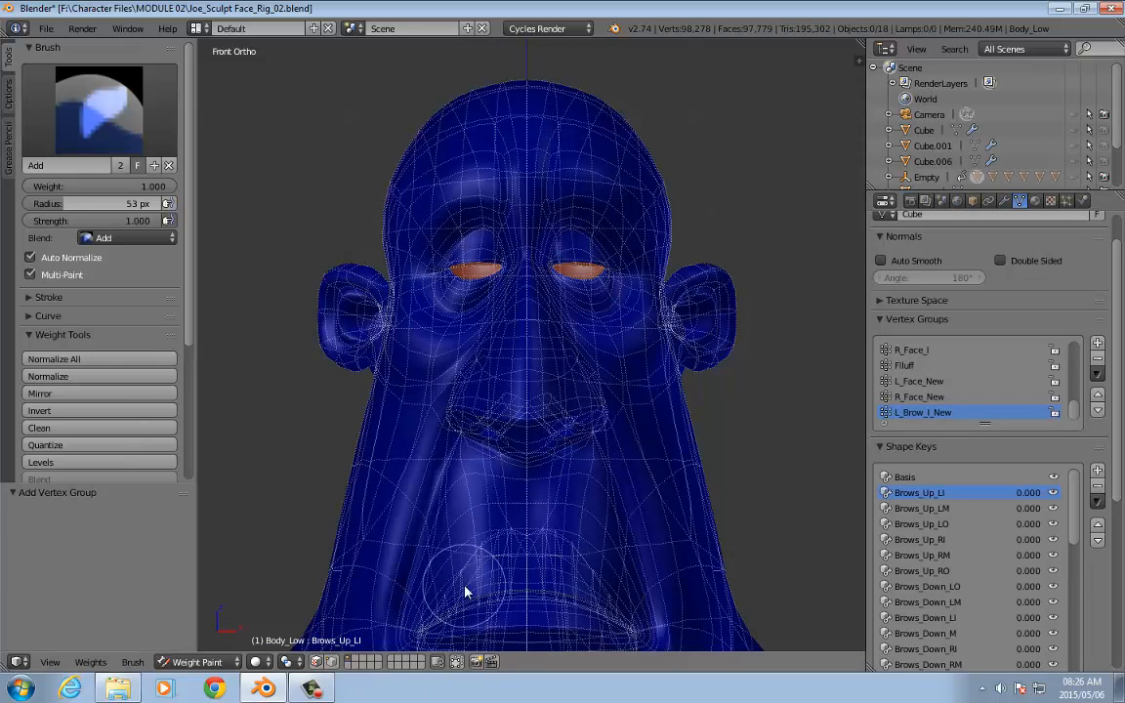
{"action": "key", "text": "Tab"}
{"action": "left_click", "coordinate": [499, 662]}
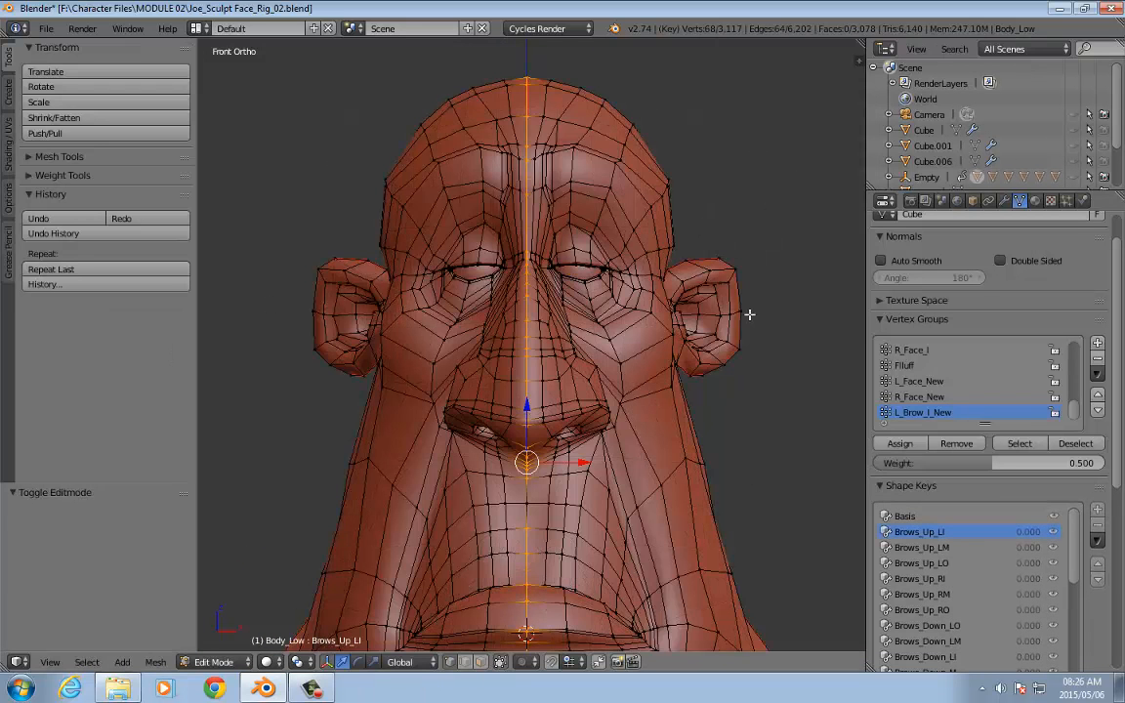
{"action": "key", "text": "Tab"}
Step: Reduce the weight brush radius to 31 px and paint a weight 1 strip from the top of the head down over the character's left inner brow
{"action": "middle_click_drag", "start_coordinate": [751, 258], "coordinate": [746, 369], "text": "shift"}
{"action": "scroll", "coordinate": [673, 341], "scroll_direction": "up", "scroll_amount": 4}
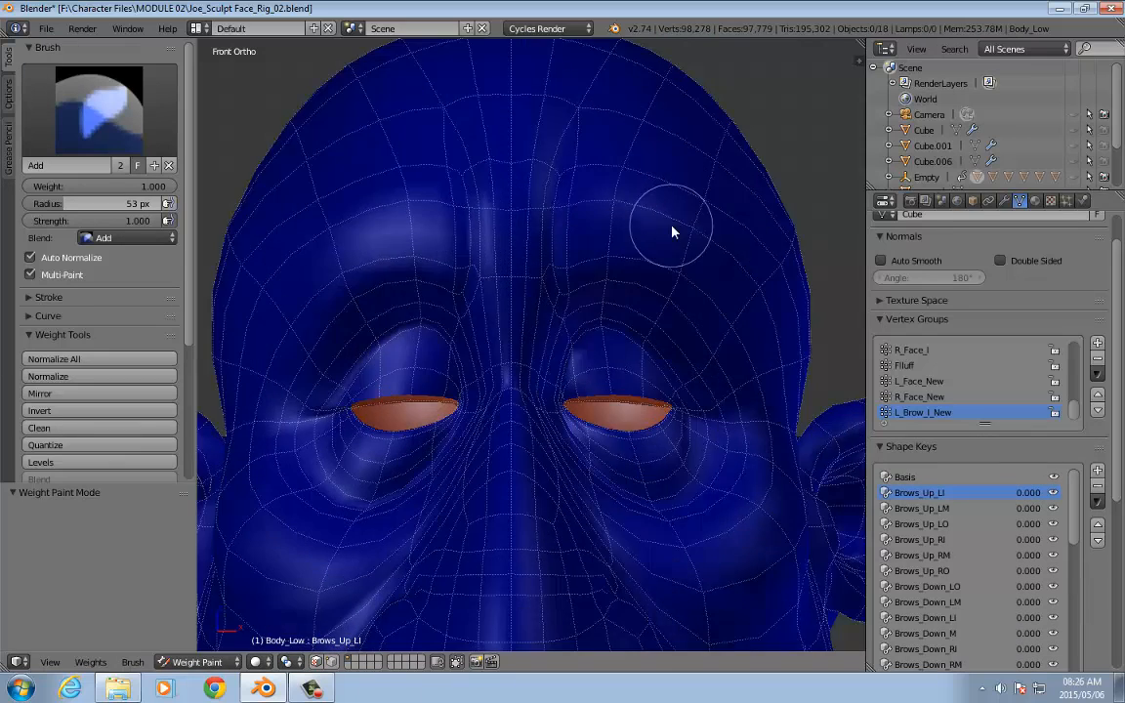
{"action": "middle_click_drag", "start_coordinate": [673, 230], "coordinate": [670, 389], "text": "shift"}
{"action": "scroll", "coordinate": [591, 336], "scroll_direction": "up", "scroll_amount": 3}
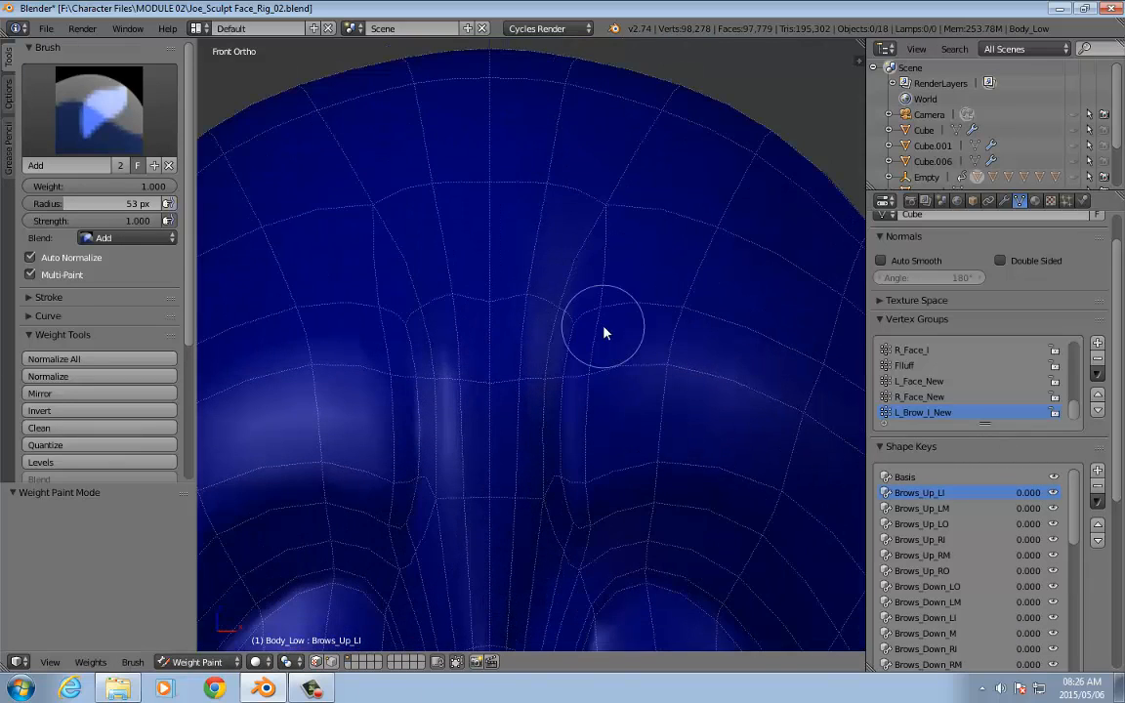
{"action": "key", "text": "f"}
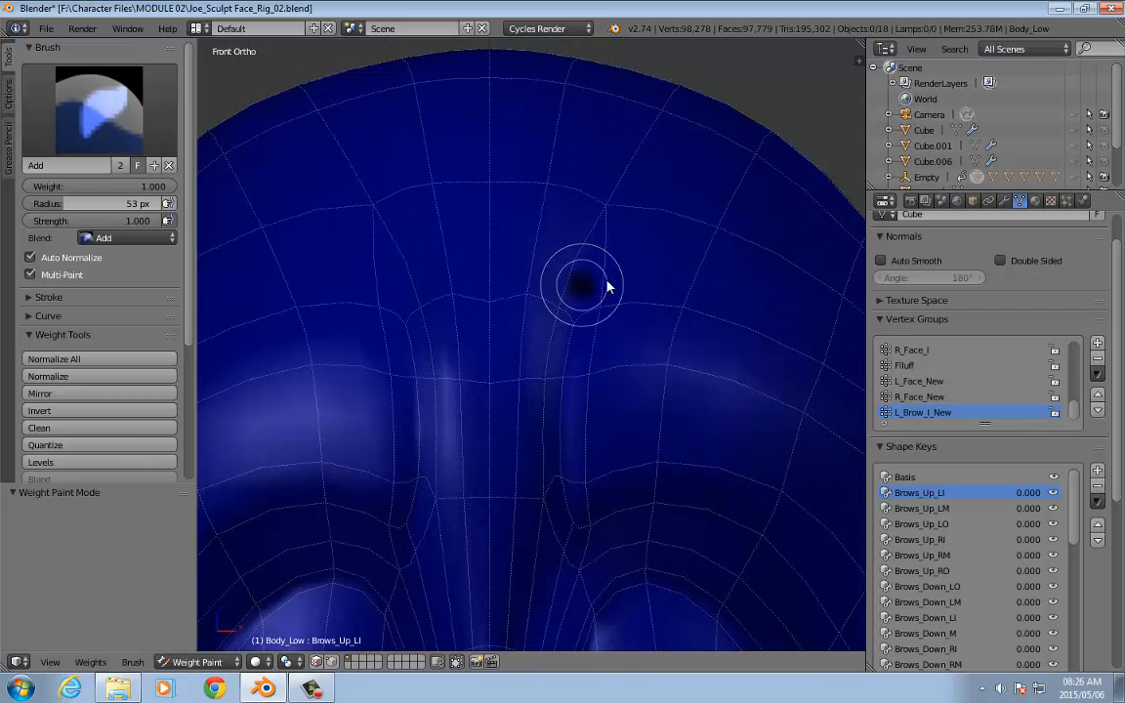
{"action": "left_click", "coordinate": [606, 286]}
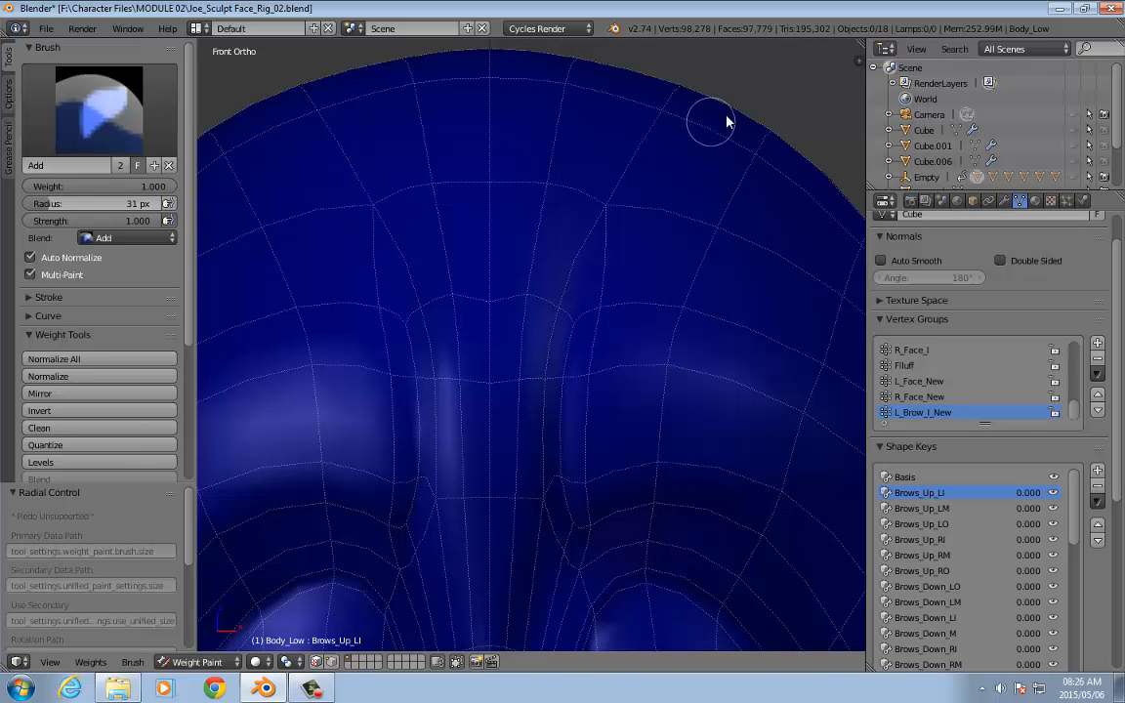
{"action": "mouse_move", "coordinate": [667, 88]}
{"action": "left_mouse_down"}
{"action": "mouse_move", "coordinate": [673, 100]}
{"action": "mouse_move", "coordinate": [593, 246]}
{"action": "mouse_move", "coordinate": [637, 176]}
{"action": "left_mouse_up"}
{"action": "mouse_move", "coordinate": [573, 326]}
{"action": "left_mouse_down"}
{"action": "mouse_move", "coordinate": [584, 312]}
{"action": "mouse_move", "coordinate": [575, 310]}
{"action": "mouse_move", "coordinate": [563, 376]}
{"action": "mouse_move", "coordinate": [583, 396]}
{"action": "mouse_move", "coordinate": [545, 382]}
{"action": "mouse_move", "coordinate": [545, 457]}
{"action": "mouse_move", "coordinate": [572, 484]}
{"action": "mouse_move", "coordinate": [569, 539]}
{"action": "mouse_move", "coordinate": [588, 515]}
{"action": "mouse_move", "coordinate": [592, 612]}
{"action": "left_mouse_up"}
Step: Extend the weight 1 strip of L_Brow_I_New down to the upper eyelid edge near the inner eye corner
{"action": "scroll", "coordinate": [658, 594], "scroll_direction": "down", "scroll_amount": 2}
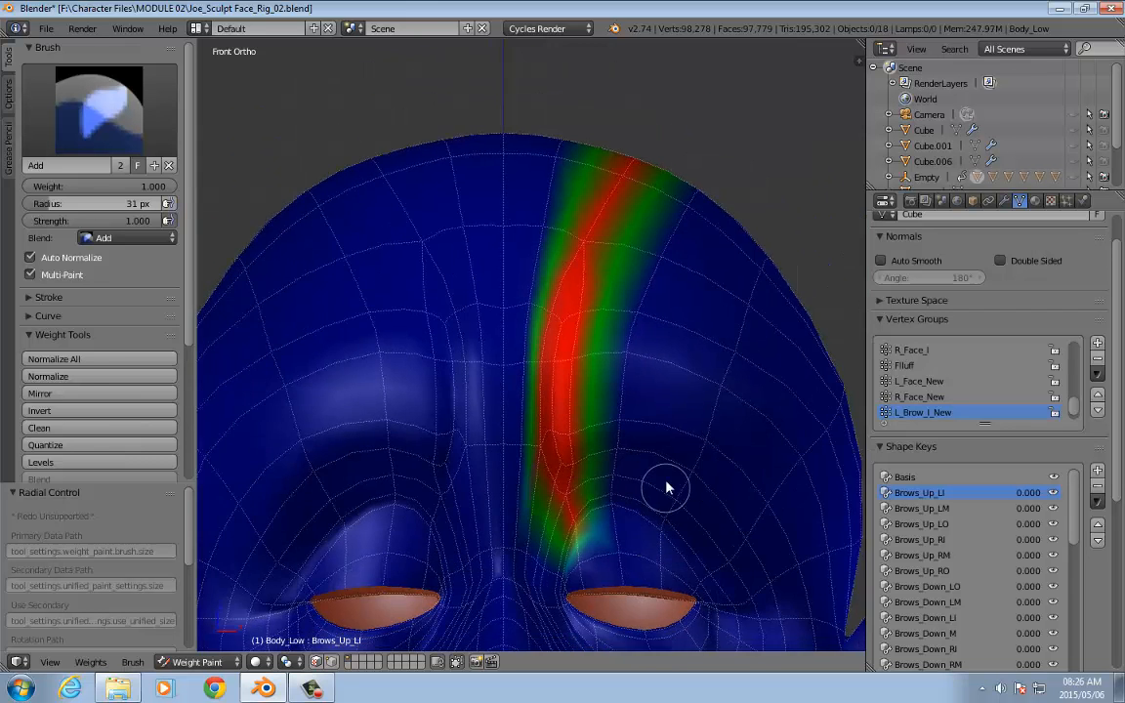
{"action": "scroll", "coordinate": [665, 502], "scroll_direction": "up", "scroll_amount": 4}
{"action": "mouse_move", "coordinate": [637, 533]}
{"action": "left_mouse_down"}
{"action": "mouse_move", "coordinate": [646, 558]}
{"action": "mouse_move", "coordinate": [629, 449]}
{"action": "mouse_move", "coordinate": [646, 576]}
{"action": "left_mouse_up"}
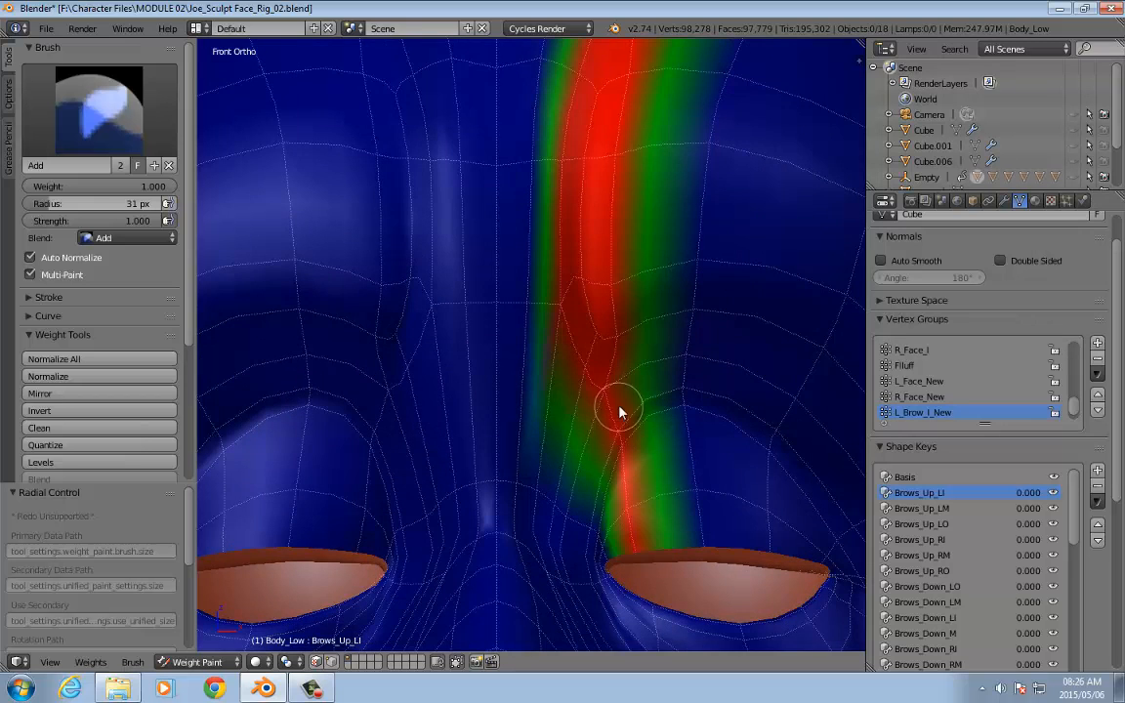
Step: Set the brush weight to 0.5, paint the strip's inner side from the head top to between the brows, and undo the last excess dabs
{"action": "scroll", "coordinate": [604, 266], "scroll_direction": "down", "scroll_amount": 1}
{"action": "scroll", "coordinate": [603, 262], "scroll_direction": "down", "scroll_amount": 1}
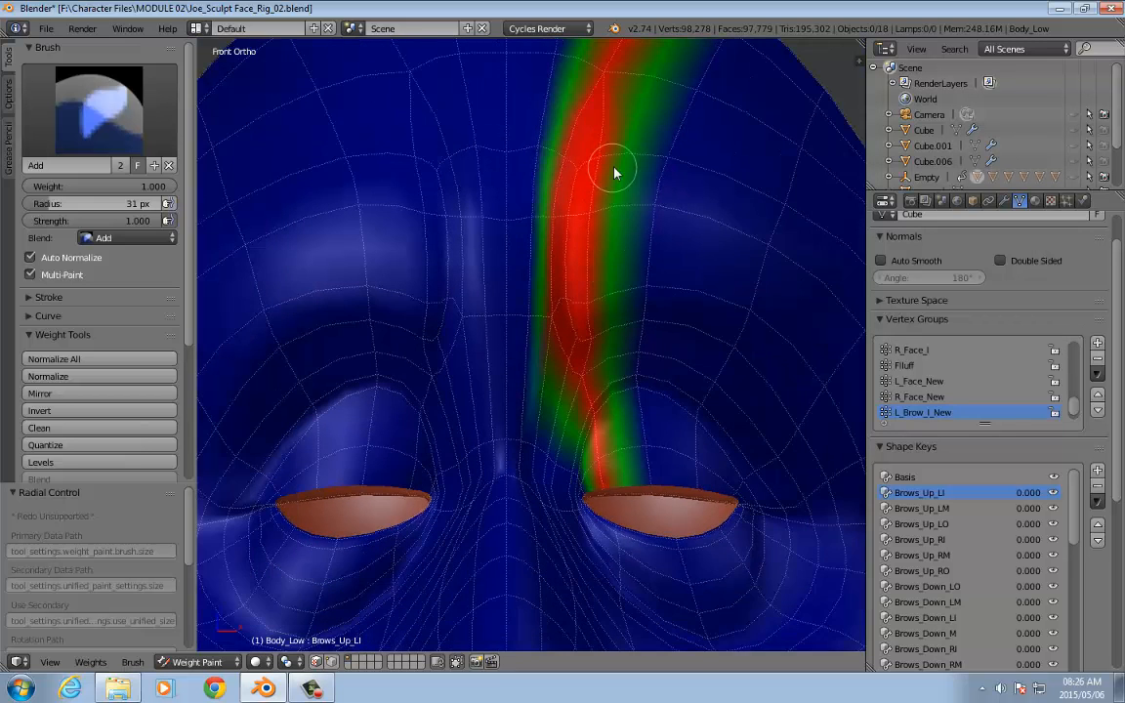
{"action": "middle_click_drag", "start_coordinate": [599, 166], "coordinate": [607, 305], "text": "shift"}
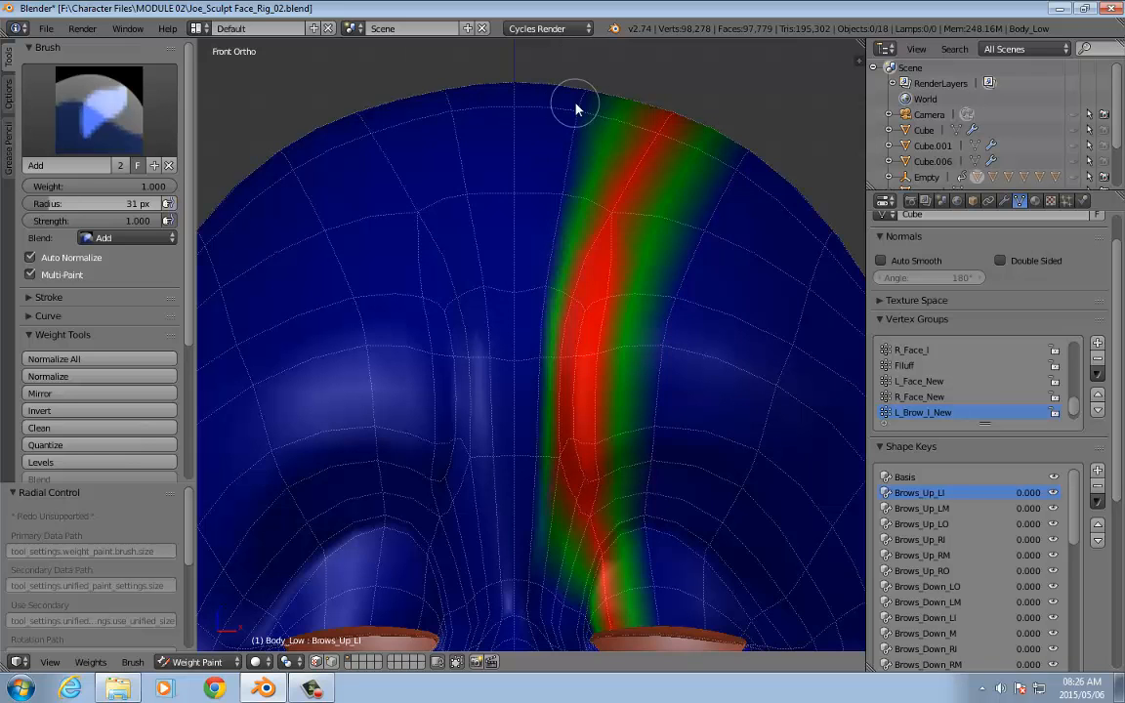
{"action": "left_click", "coordinate": [77, 185]}
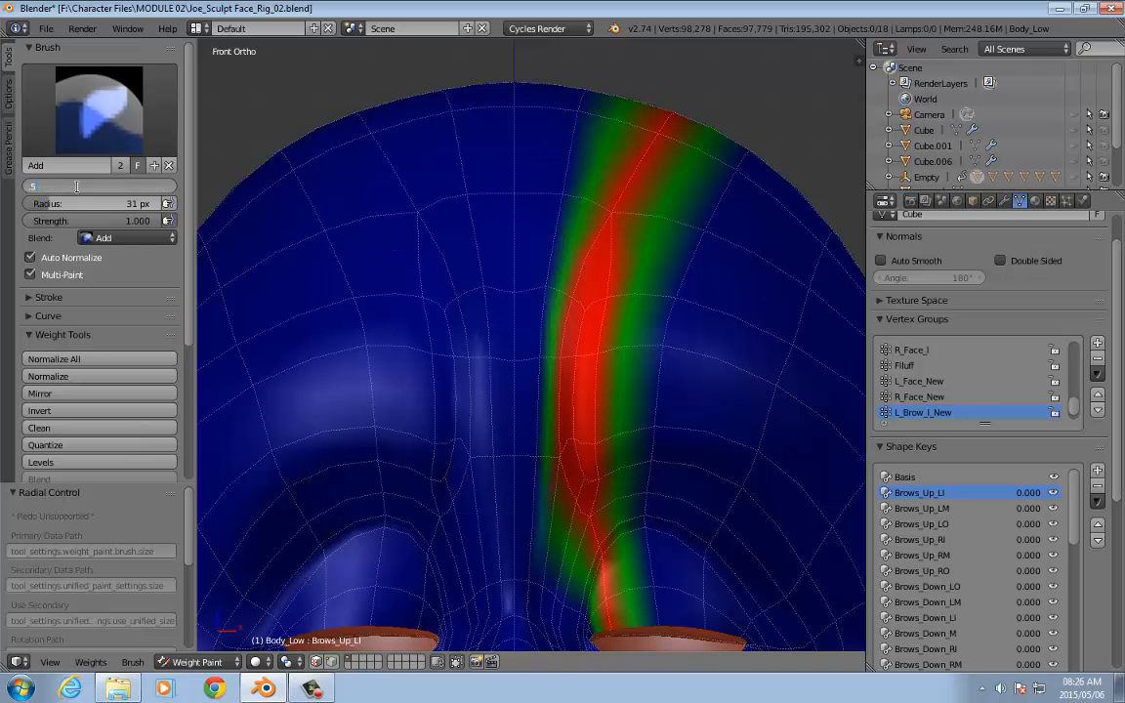
{"action": "type", "text": ".5"}
{"action": "key", "text": "Return"}
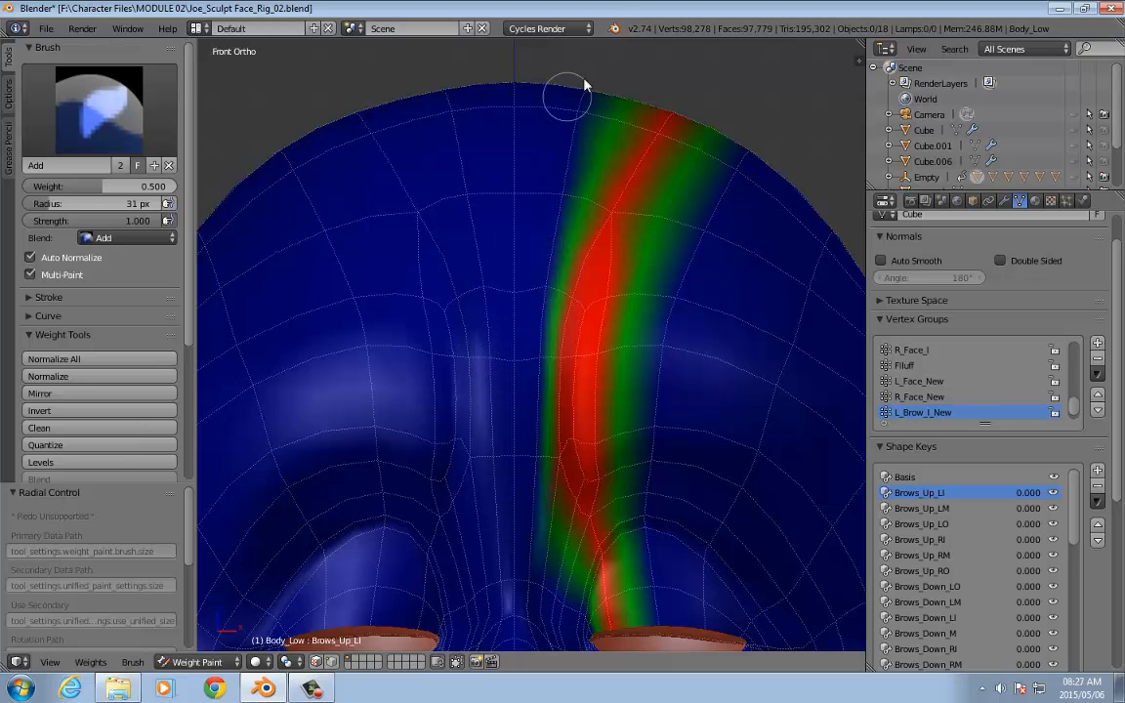
{"action": "mouse_move", "coordinate": [592, 94]}
{"action": "left_mouse_down"}
{"action": "mouse_move", "coordinate": [572, 126]}
{"action": "mouse_move", "coordinate": [580, 133]}
{"action": "mouse_move", "coordinate": [583, 101]}
{"action": "mouse_move", "coordinate": [535, 351]}
{"action": "mouse_move", "coordinate": [534, 461]}
{"action": "left_mouse_up"}
{"action": "key", "text": "ctrl+z"}
{"action": "key", "text": "ctrl+z"}
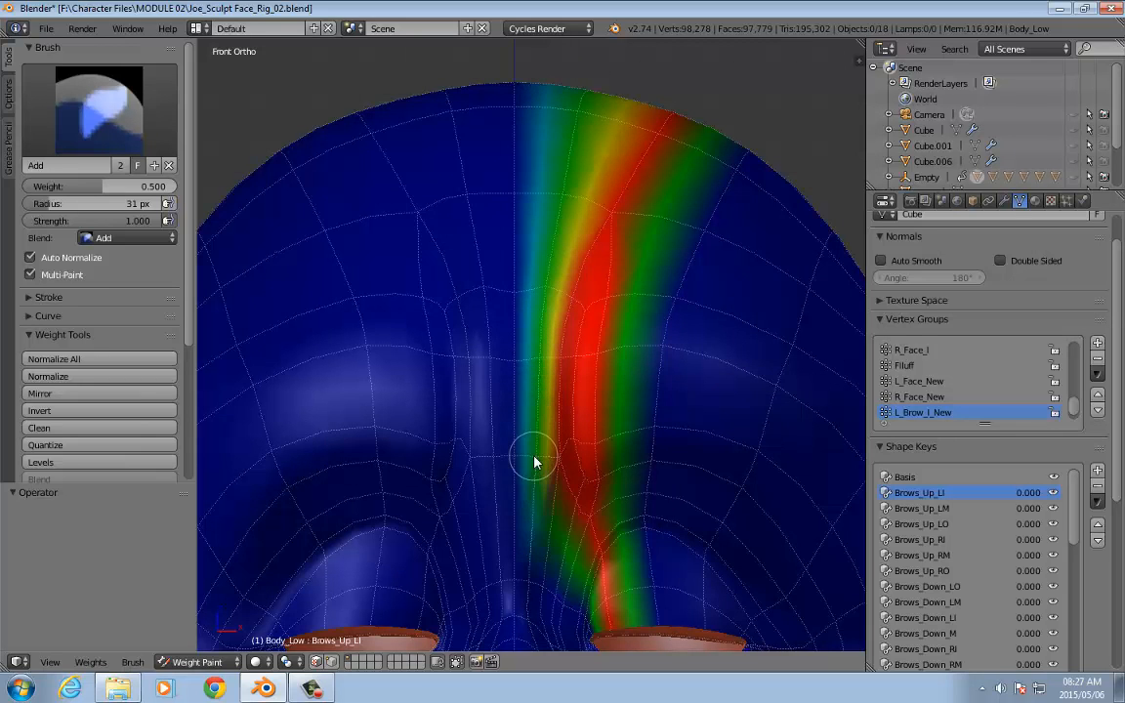
Step: Reduce the brush radius to 21 px and continue the 0.5 weight down beside the centre line to the nose bridge
{"action": "middle_click_drag", "start_coordinate": [650, 457], "coordinate": [657, 269], "text": "shift"}
{"action": "scroll", "coordinate": [547, 416], "scroll_direction": "up", "scroll_amount": 1}
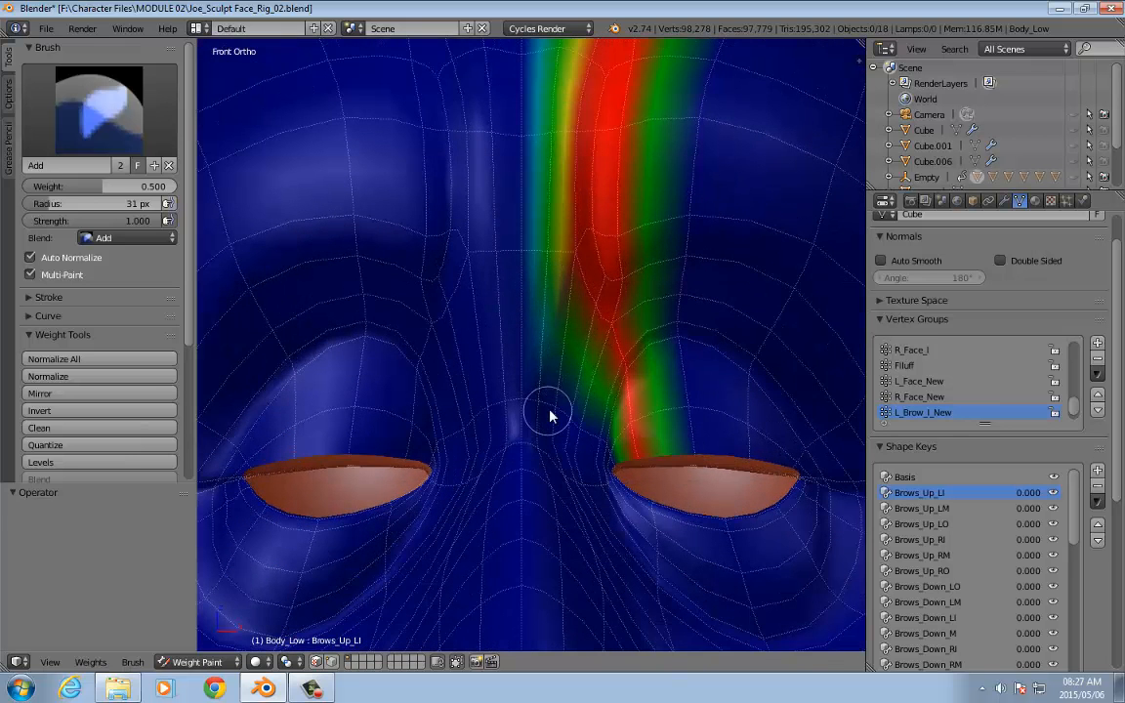
{"action": "key", "text": "f"}
{"action": "left_click", "coordinate": [546, 395]}
{"action": "mouse_move", "coordinate": [544, 399]}
{"action": "left_mouse_down"}
{"action": "mouse_move", "coordinate": [535, 434]}
{"action": "mouse_move", "coordinate": [549, 293]}
{"action": "left_mouse_up"}
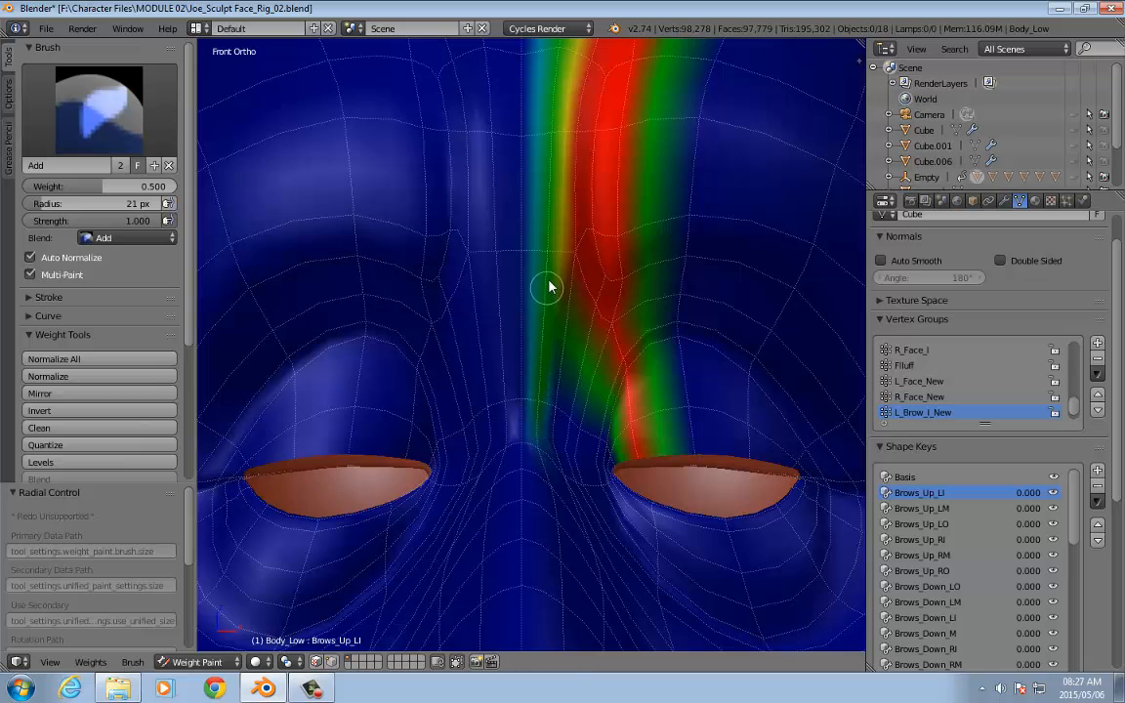
Step: Check the finished inner brow weight strip and return the body mesh to Object Mode
{"action": "scroll", "coordinate": [549, 293], "scroll_direction": "down", "scroll_amount": 2}
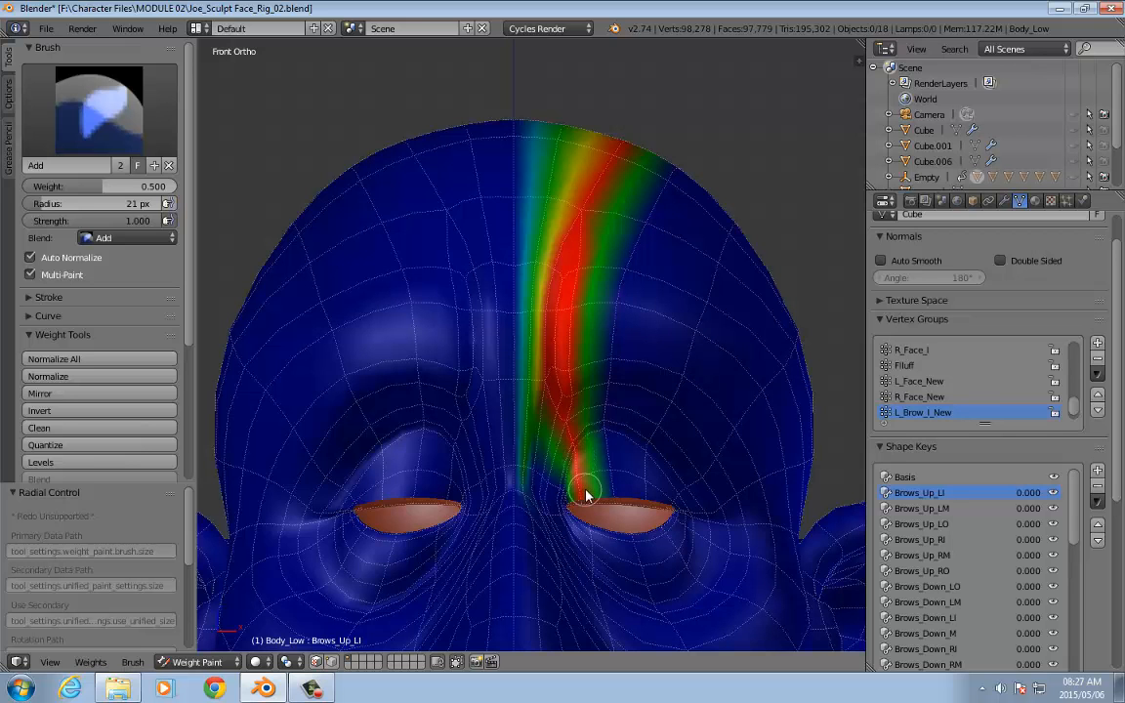
{"action": "scroll", "coordinate": [660, 361], "scroll_direction": "up", "scroll_amount": 1}
{"action": "middle_click_drag", "start_coordinate": [659, 361], "coordinate": [610, 340], "text": "shift"}
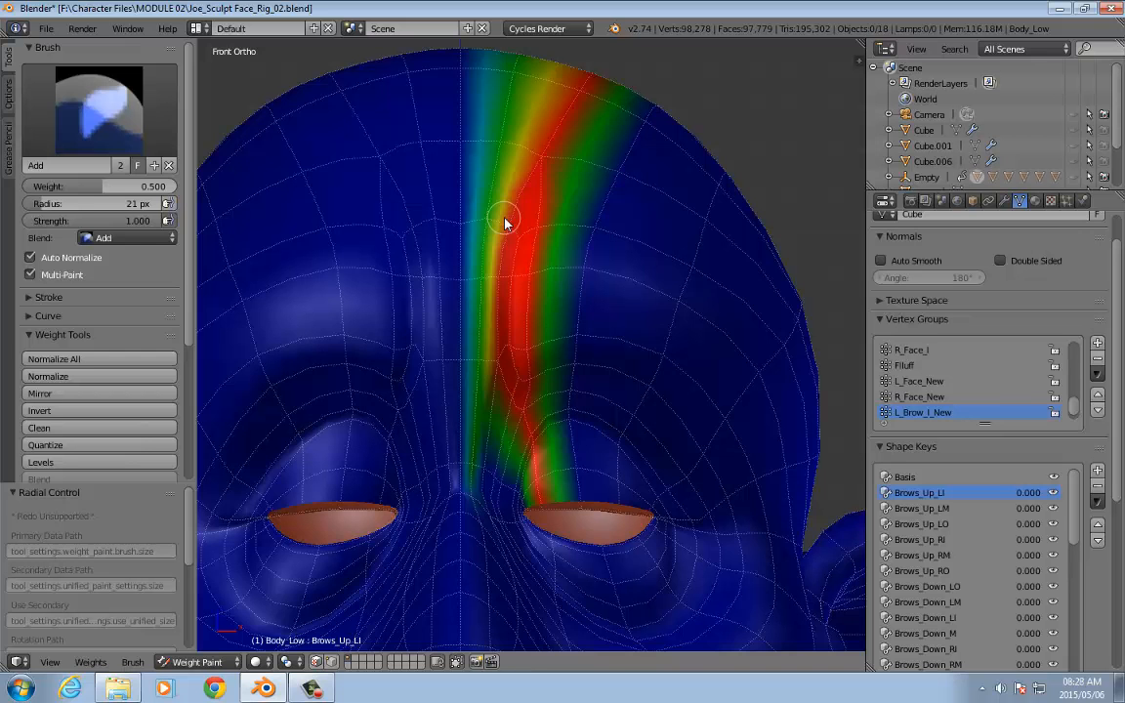
{"action": "scroll", "coordinate": [549, 195], "scroll_direction": "down", "scroll_amount": 5}
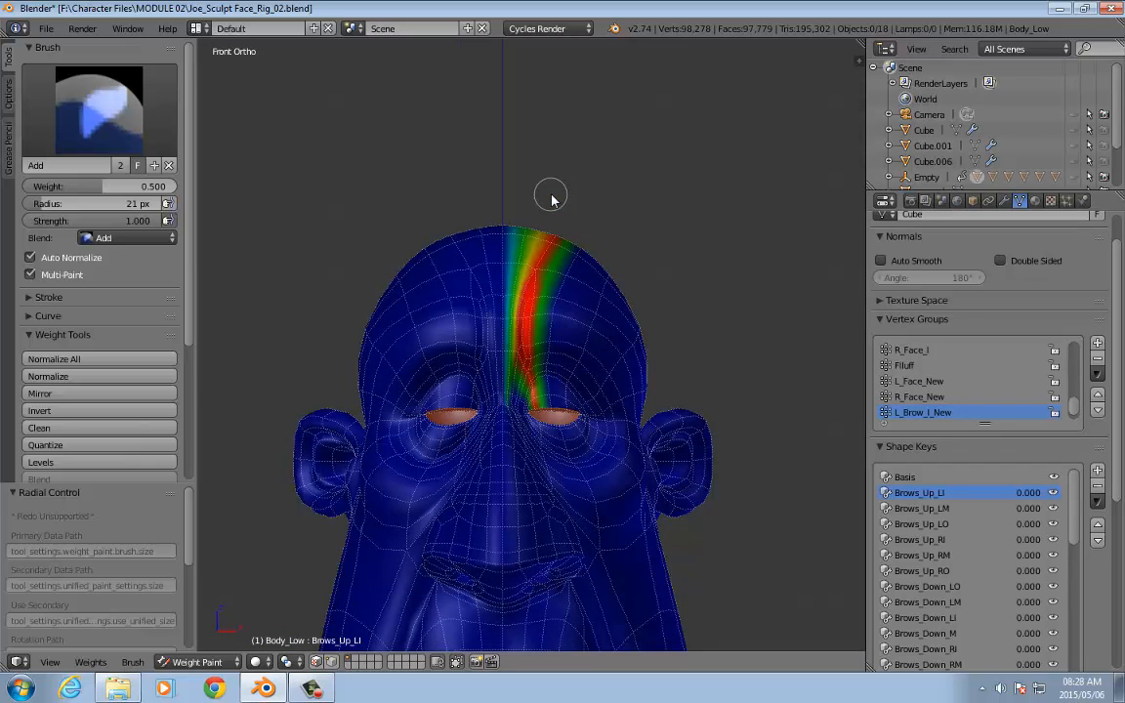
{"action": "left_click", "coordinate": [203, 665]}
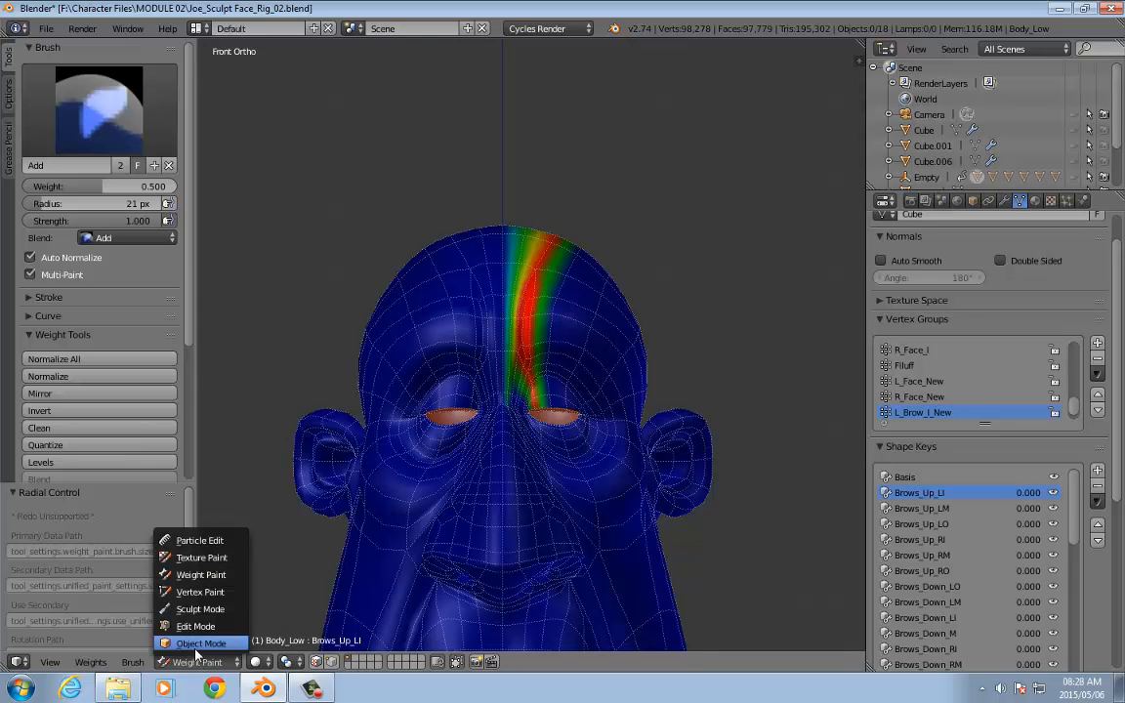
{"action": "left_click", "coordinate": [180, 582]}
Step: Clear the L_Face_I vertex group from the Brows_Up_LI shape key and set the key's value to 1
{"action": "scroll", "coordinate": [469, 459], "scroll_direction": "up", "scroll_amount": 5}
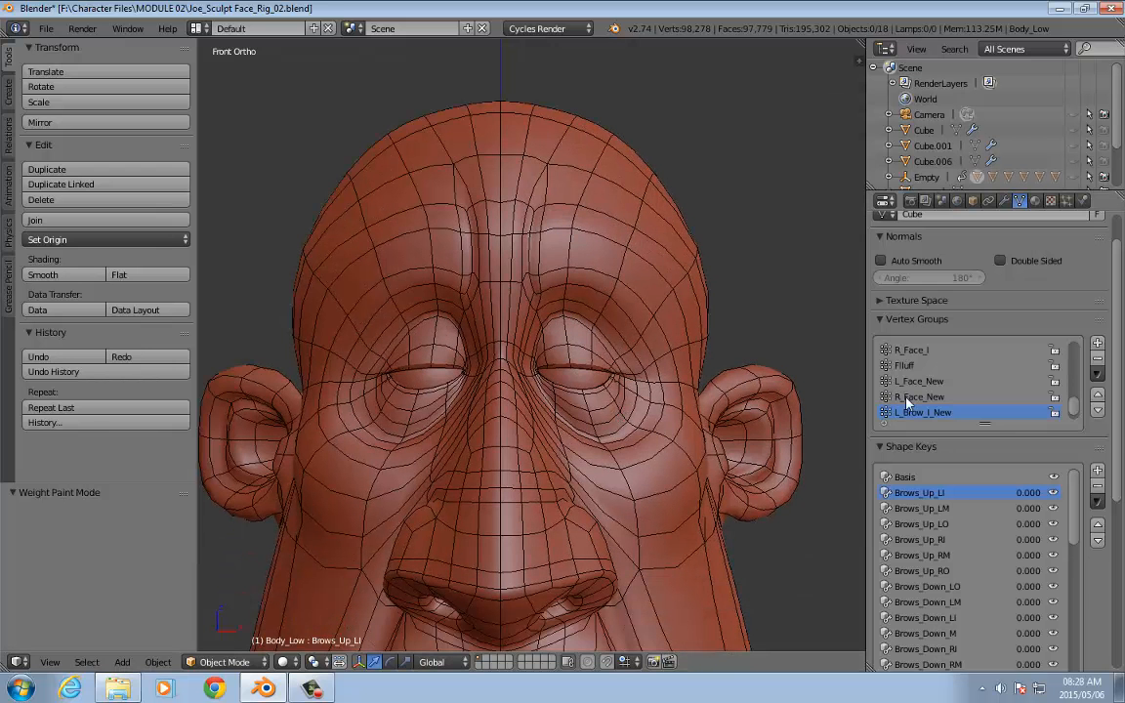
{"action": "scroll", "coordinate": [947, 366], "scroll_direction": "down", "scroll_amount": 1}
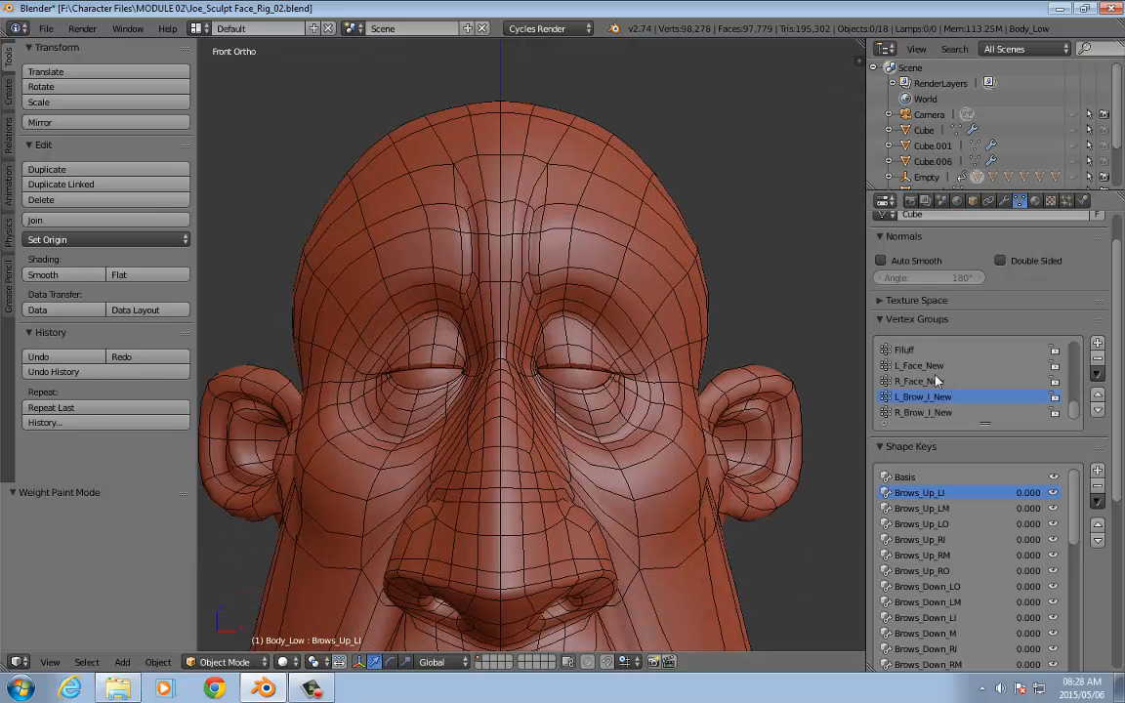
{"action": "middle_click_drag", "start_coordinate": [723, 352], "coordinate": [728, 424], "text": "shift"}
{"action": "scroll", "coordinate": [728, 429], "scroll_direction": "up", "scroll_amount": 2}
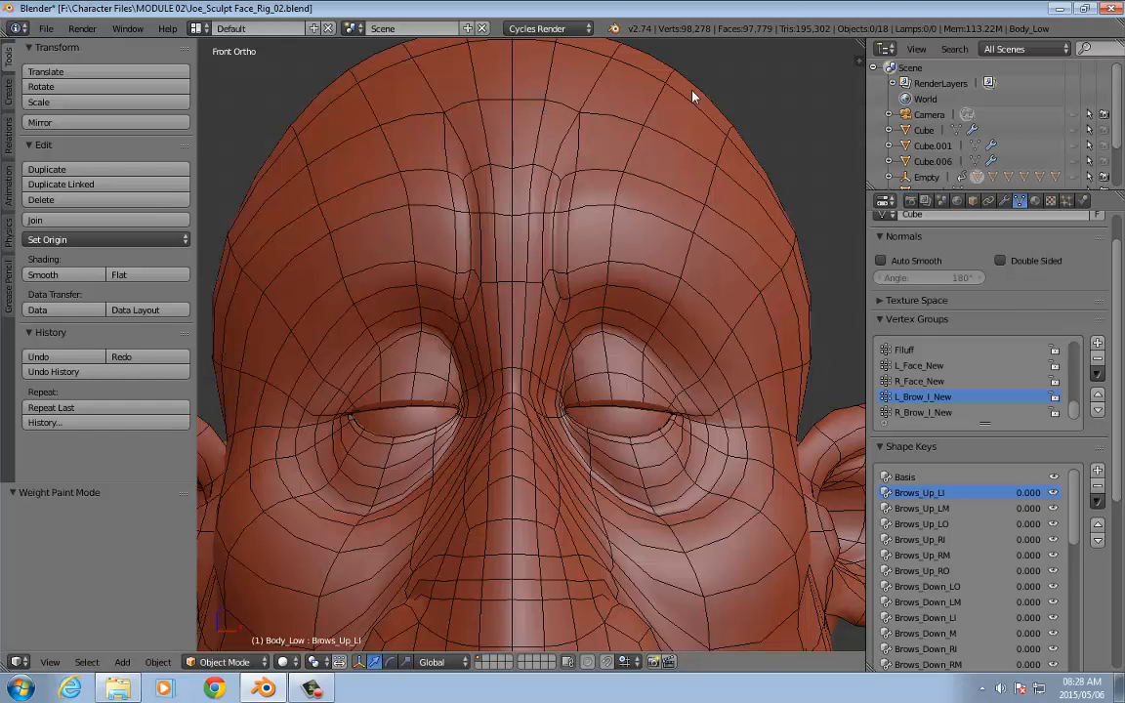
{"action": "middle_click_drag", "start_coordinate": [690, 414], "coordinate": [647, 354], "text": "shift"}
{"action": "scroll", "coordinate": [628, 381], "scroll_direction": "down", "scroll_amount": 3}
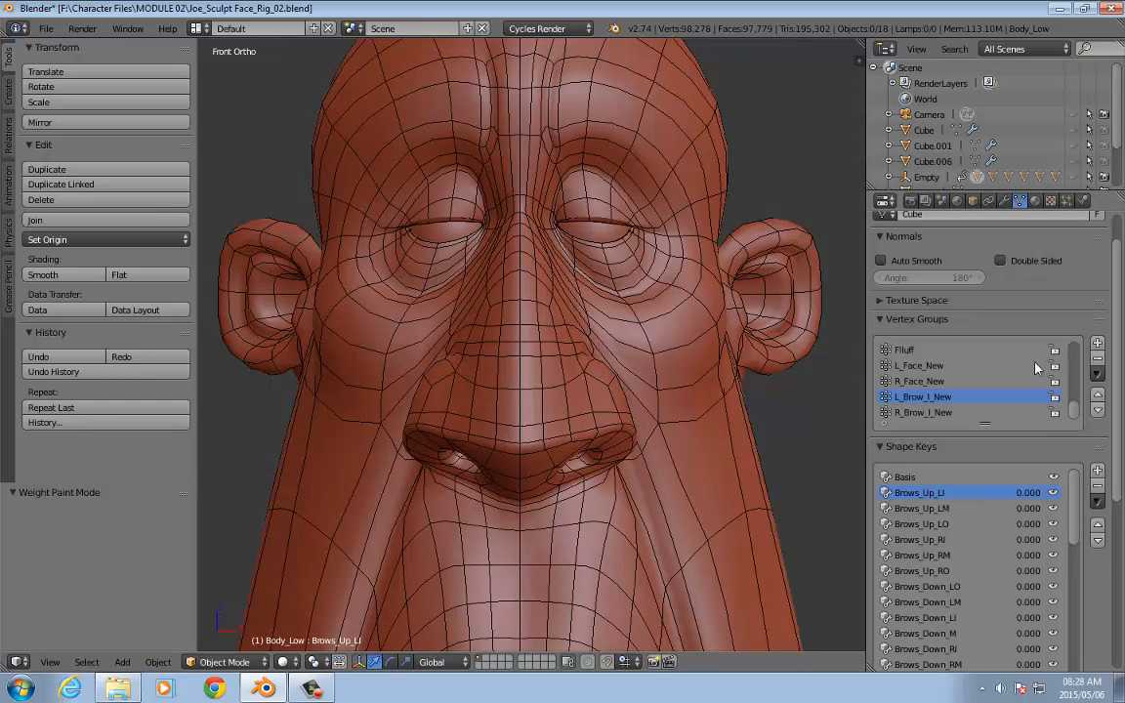
{"action": "left_click_drag", "start_coordinate": [1120, 451], "coordinate": [1119, 518]}
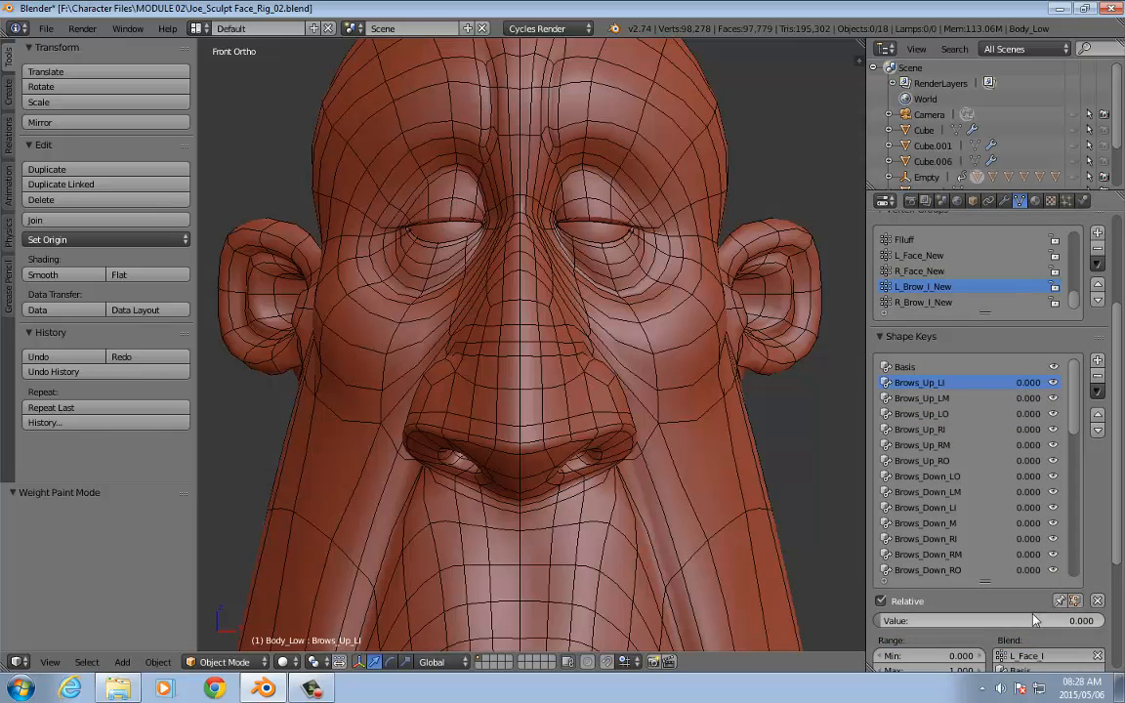
{"action": "left_click", "coordinate": [1098, 657]}
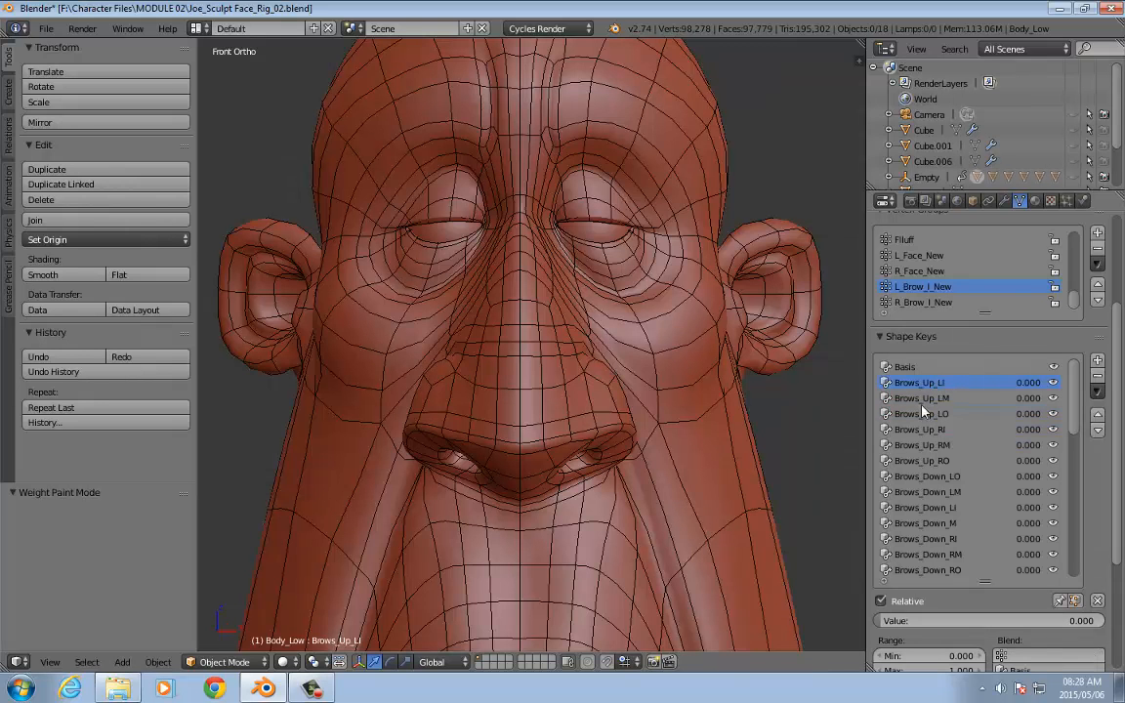
{"action": "left_click_drag", "start_coordinate": [882, 621], "coordinate": [1101, 621]}
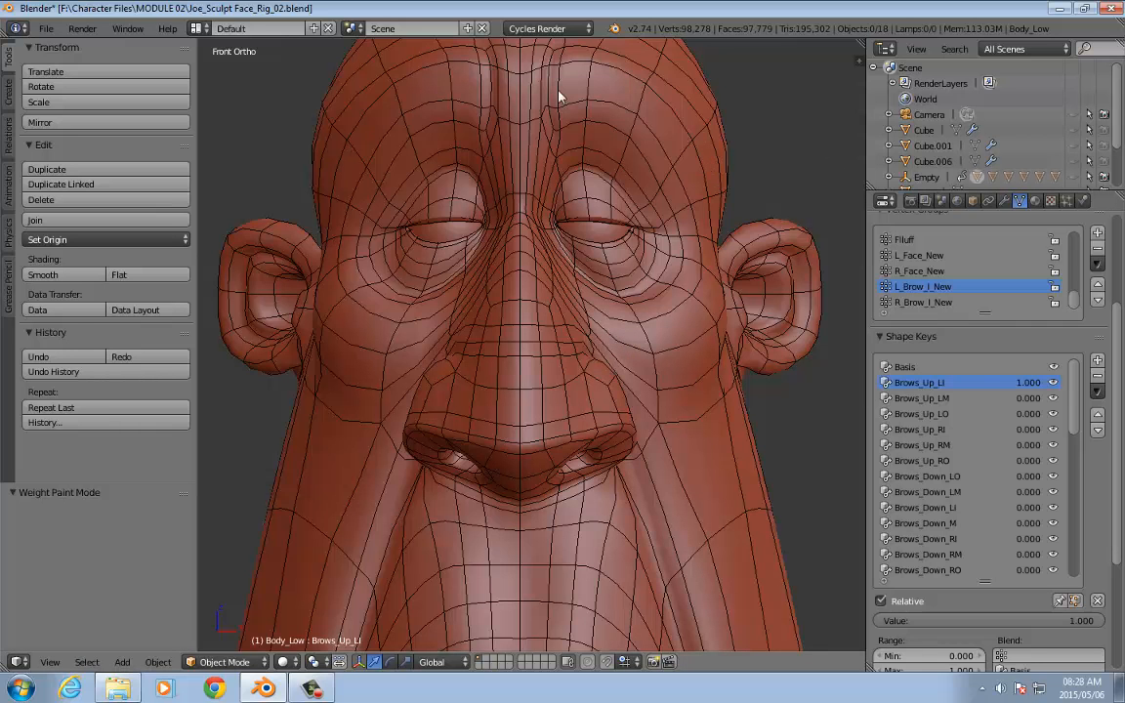
Step: Create three new shape keys from the current mix with Brows_Up_LI at full value
{"action": "left_click", "coordinate": [1096, 390]}
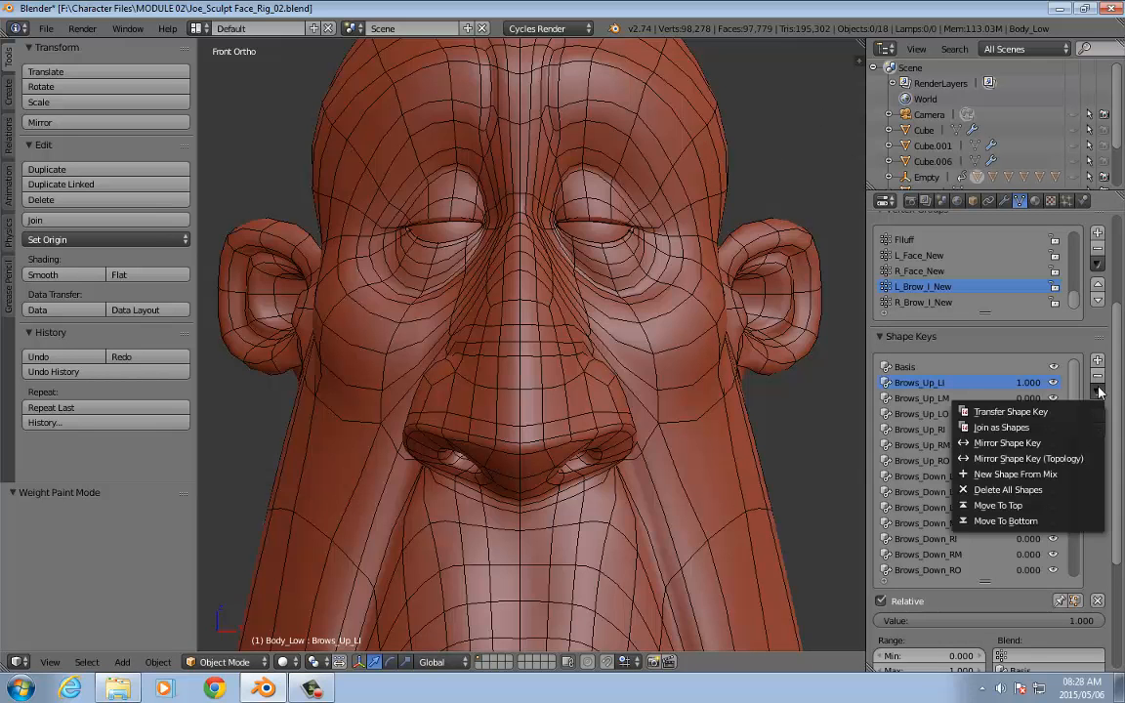
{"action": "left_click", "coordinate": [1037, 474]}
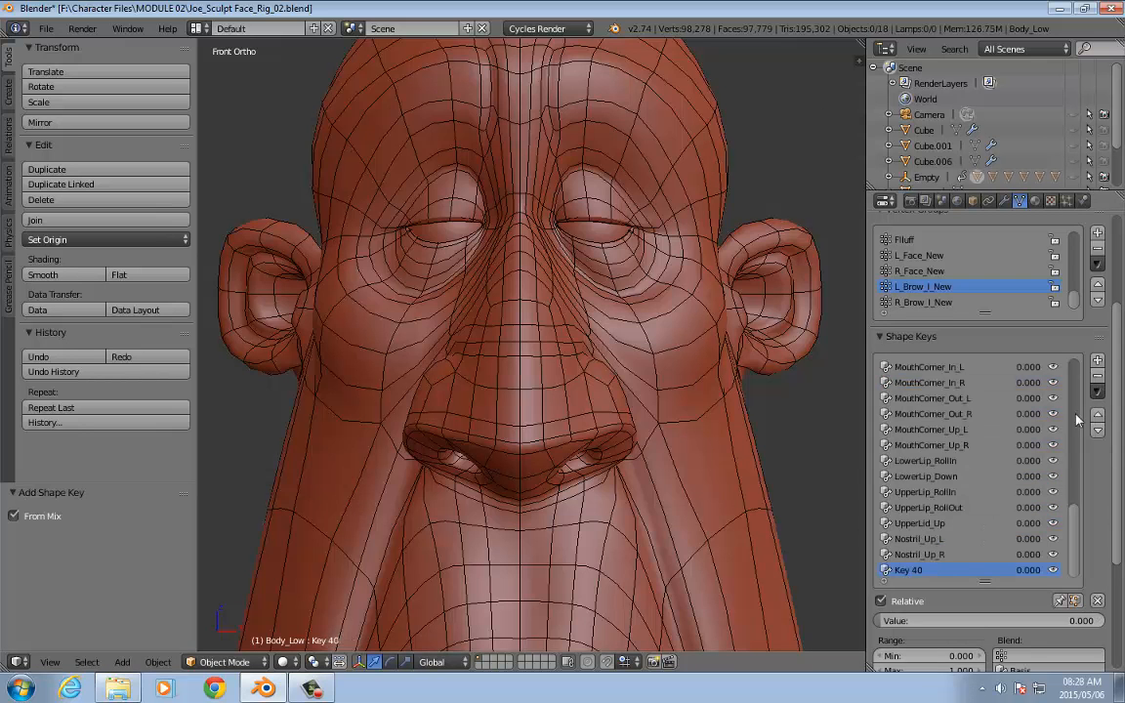
{"action": "right_click", "coordinate": [906, 572]}
{"action": "left_click", "coordinate": [970, 572]}
{"action": "left_click_drag", "start_coordinate": [1072, 533], "coordinate": [1064, 584]}
{"action": "left_click", "coordinate": [1096, 391]}
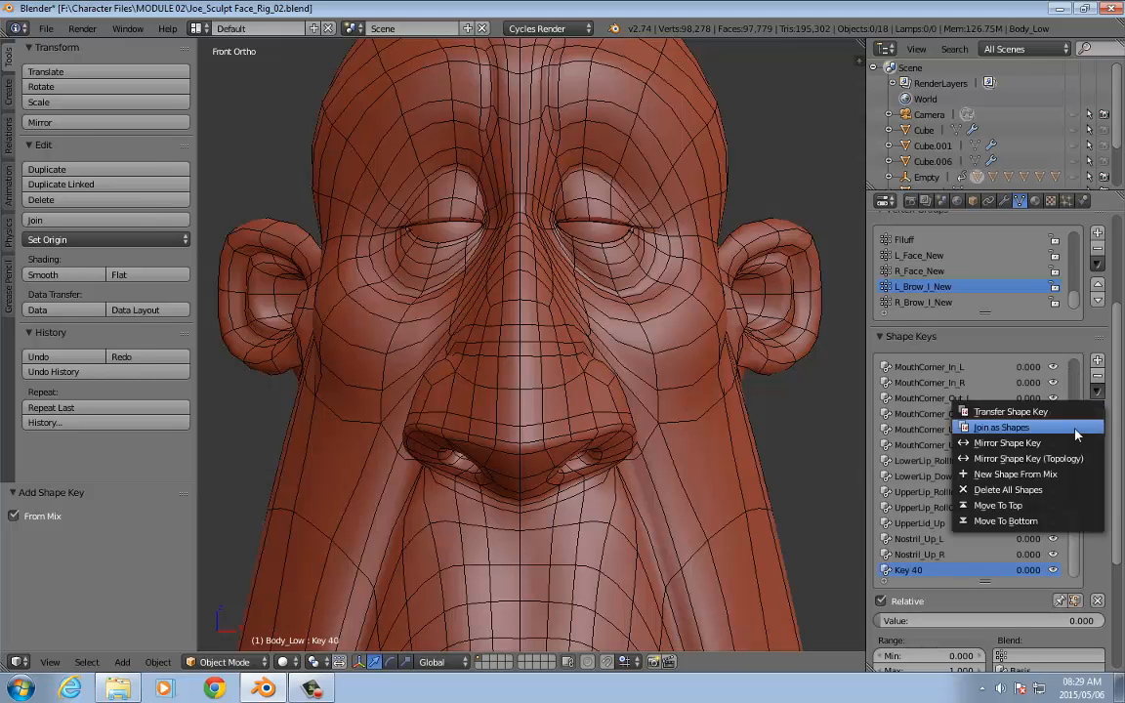
{"action": "left_click", "coordinate": [1065, 474]}
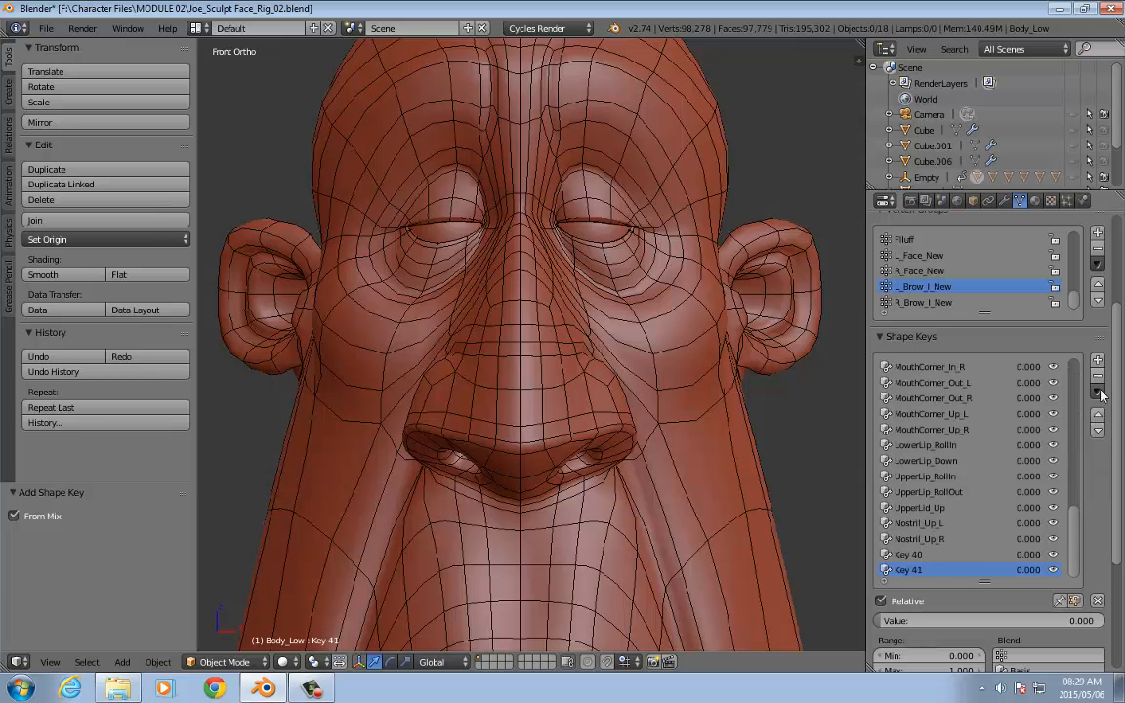
{"action": "left_click", "coordinate": [1097, 391]}
{"action": "left_click", "coordinate": [1043, 476]}
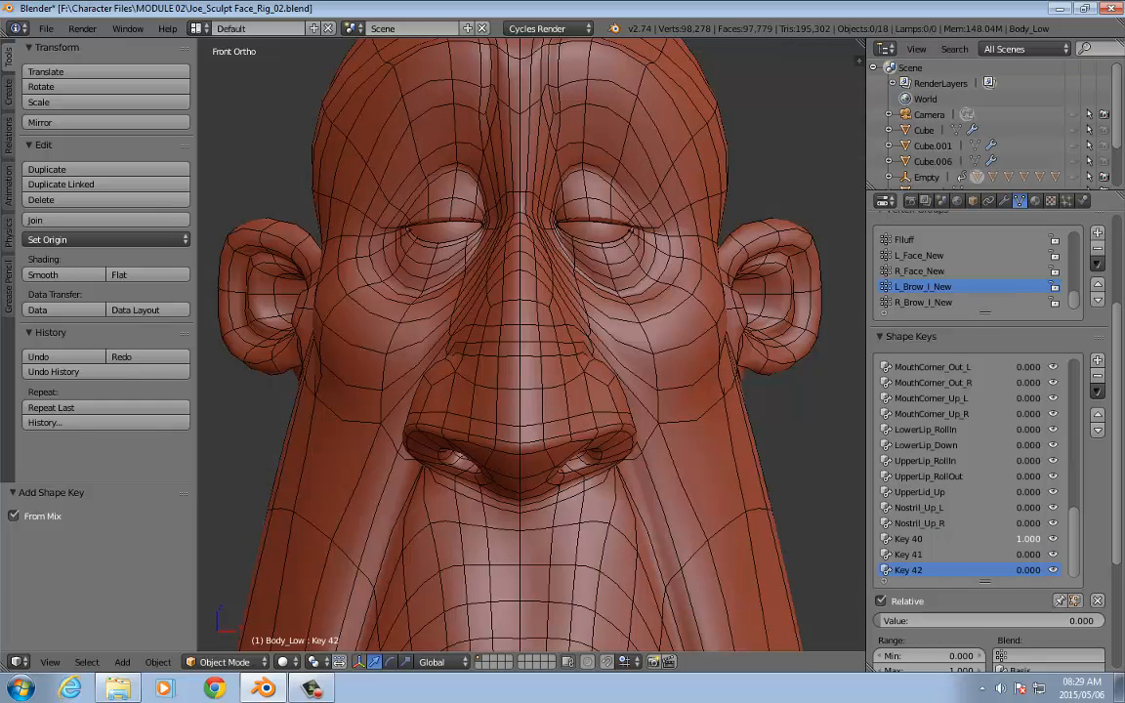
Step: Reset the Brows_Up_LI shape key's value to 0 and go back to the new keys at the end of the list
{"action": "scroll", "coordinate": [1018, 461], "scroll_direction": "up", "scroll_amount": 11}
{"action": "scroll", "coordinate": [1018, 462], "scroll_direction": "up", "scroll_amount": 15}
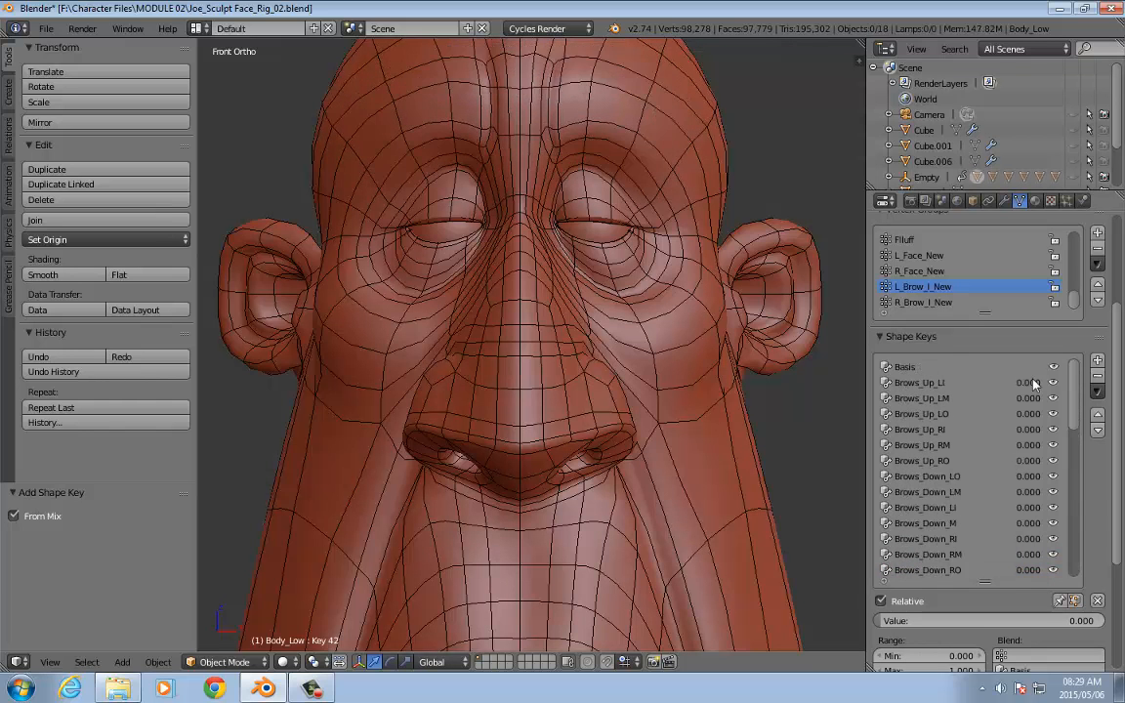
{"action": "scroll", "coordinate": [968, 444], "scroll_direction": "down", "scroll_amount": 20}
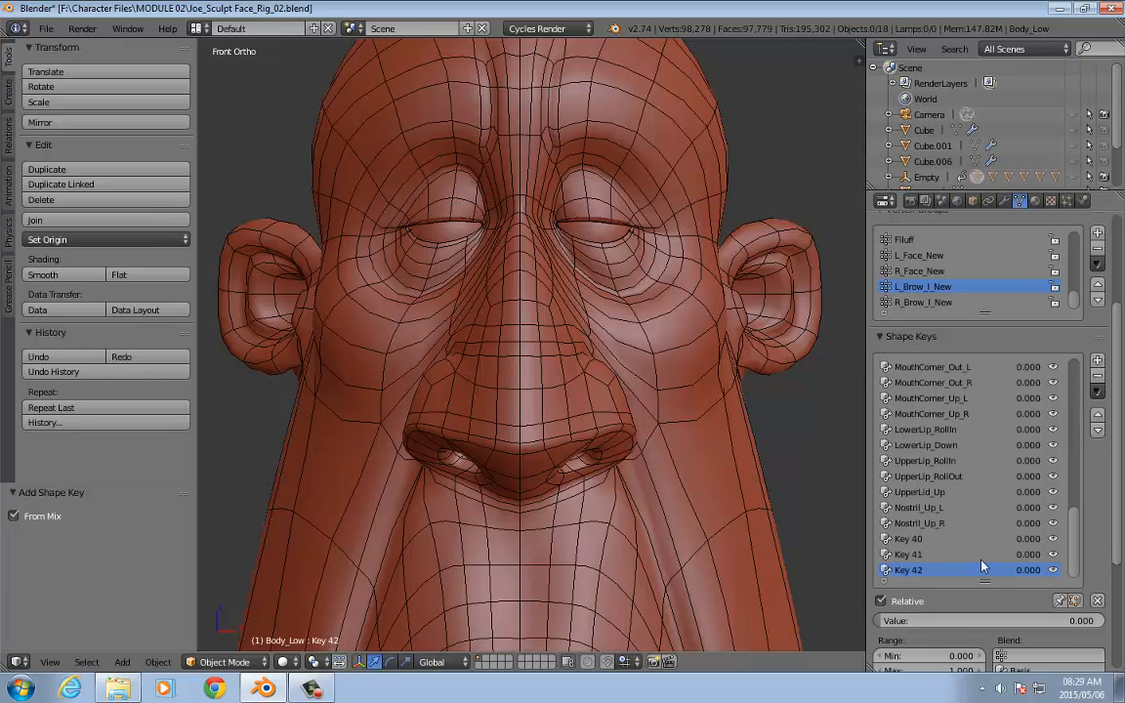
Step: Assign the L_Face_I vertex group to the Key 40 shape key and test the key with its value slider
{"action": "scroll", "coordinate": [1070, 608], "scroll_direction": "down", "scroll_amount": 2}
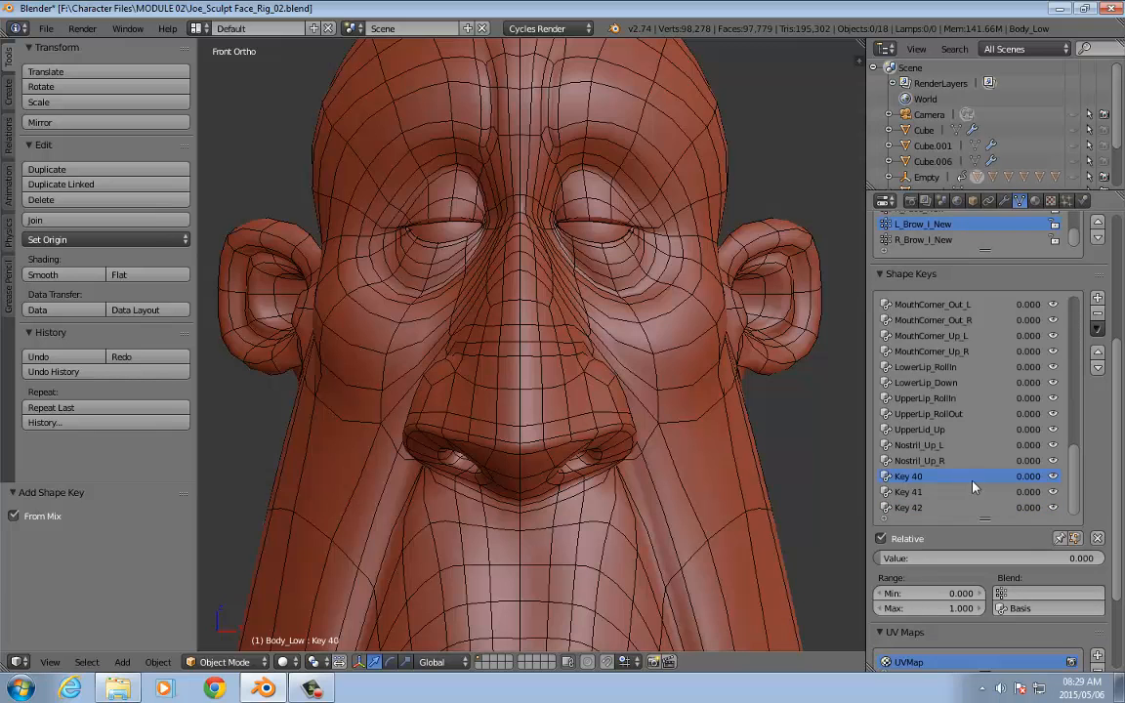
{"action": "left_click_drag", "start_coordinate": [1012, 478], "coordinate": [1064, 478]}
{"action": "left_click", "coordinate": [1045, 593]}
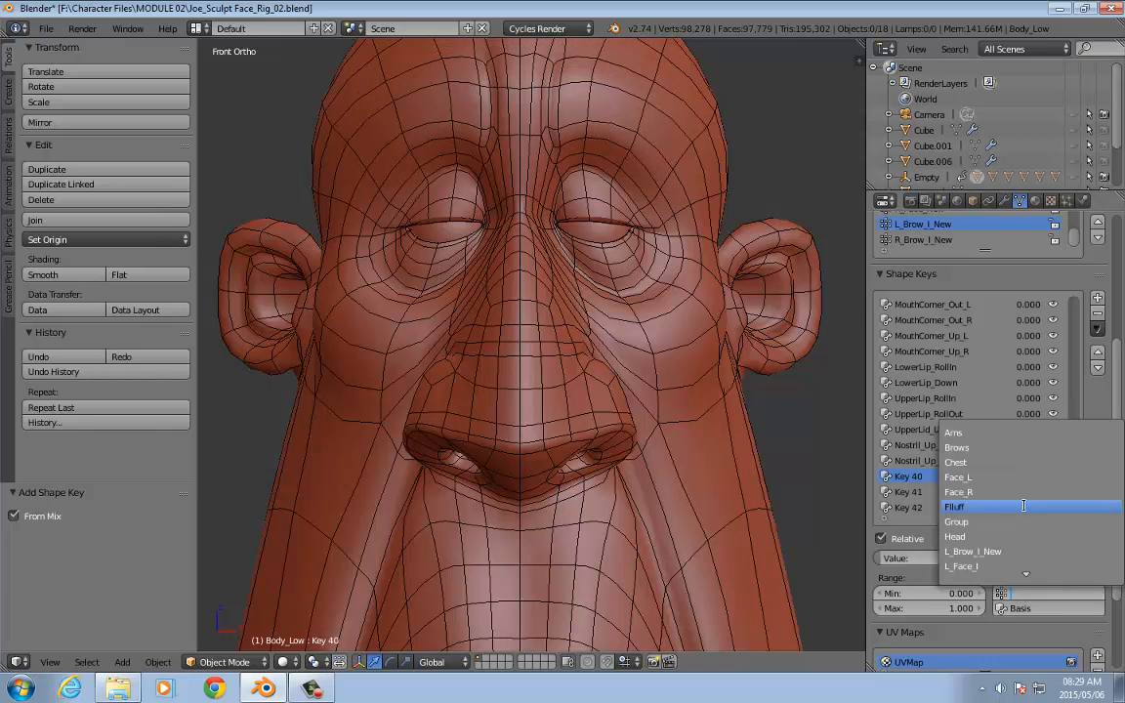
{"action": "left_click", "coordinate": [994, 567]}
{"action": "mouse_move", "coordinate": [886, 558]}
{"action": "left_mouse_down"}
{"action": "mouse_move", "coordinate": [1103, 559]}
{"action": "mouse_move", "coordinate": [881, 558]}
{"action": "left_mouse_up"}
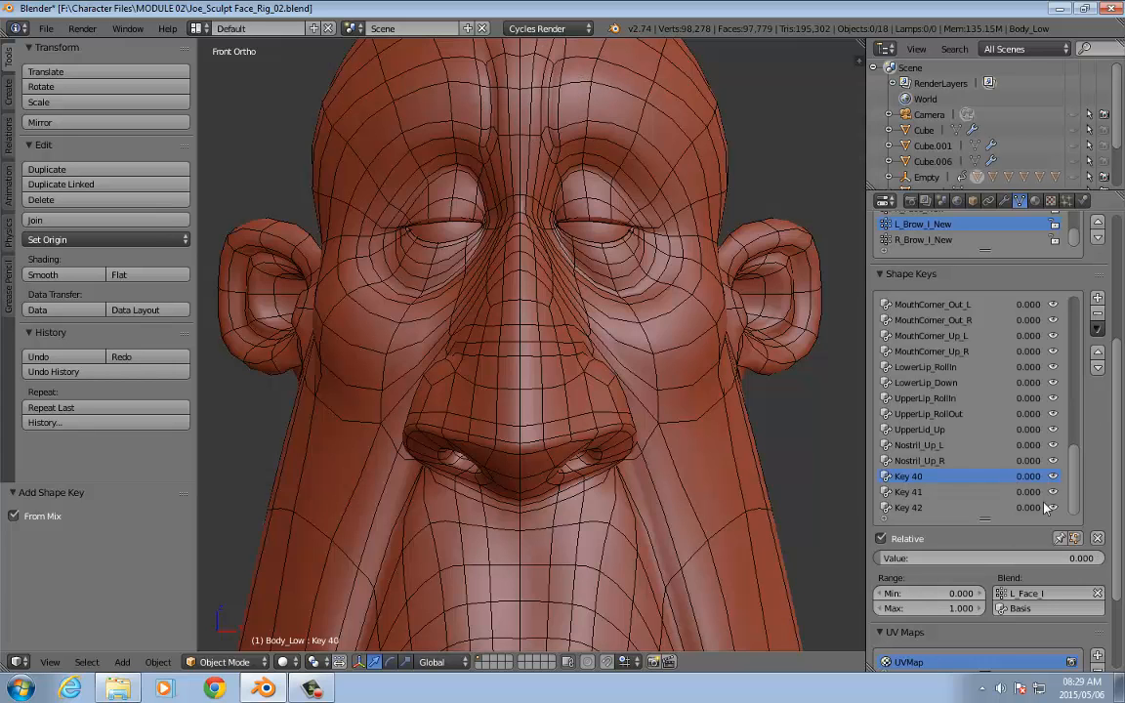
Step: Delete the three test shape keys Key 40, Key 41 and Key 42
{"action": "left_click", "coordinate": [1099, 320]}
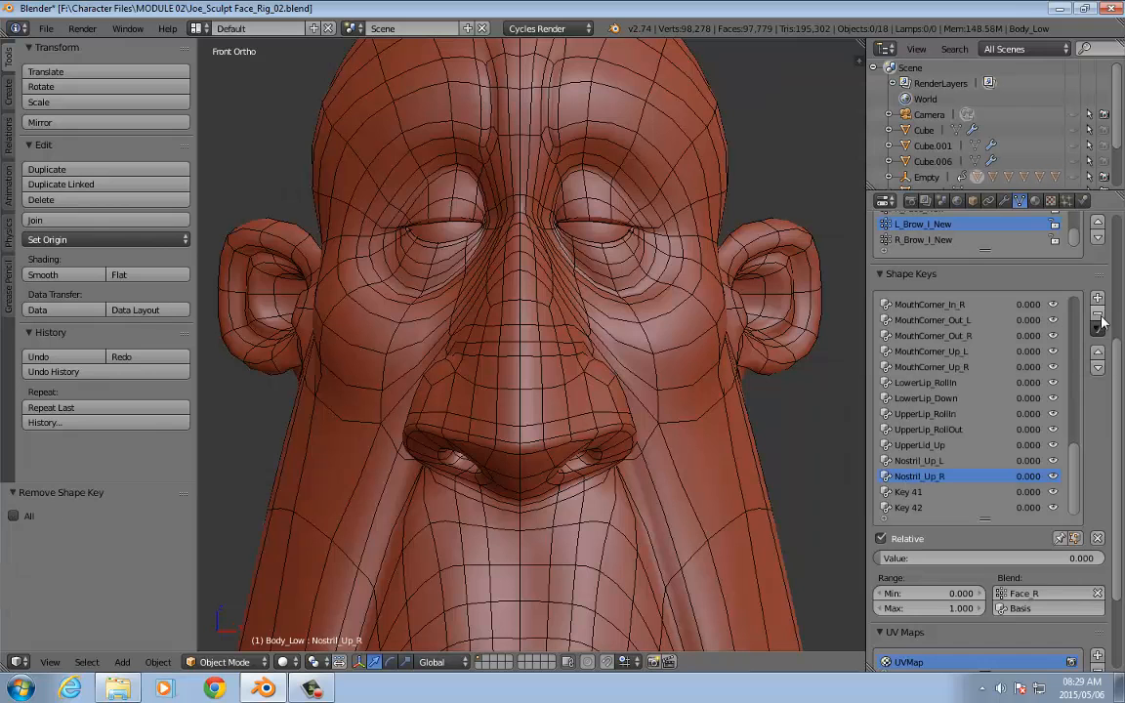
{"action": "left_click", "coordinate": [1098, 312]}
{"action": "left_click", "coordinate": [1097, 312]}
Step: Assign the L_Face_I vertex group back to the Brows_Up_LI shape key
{"action": "left_click_drag", "start_coordinate": [1074, 466], "coordinate": [1072, 302]}
{"action": "left_click", "coordinate": [957, 320]}
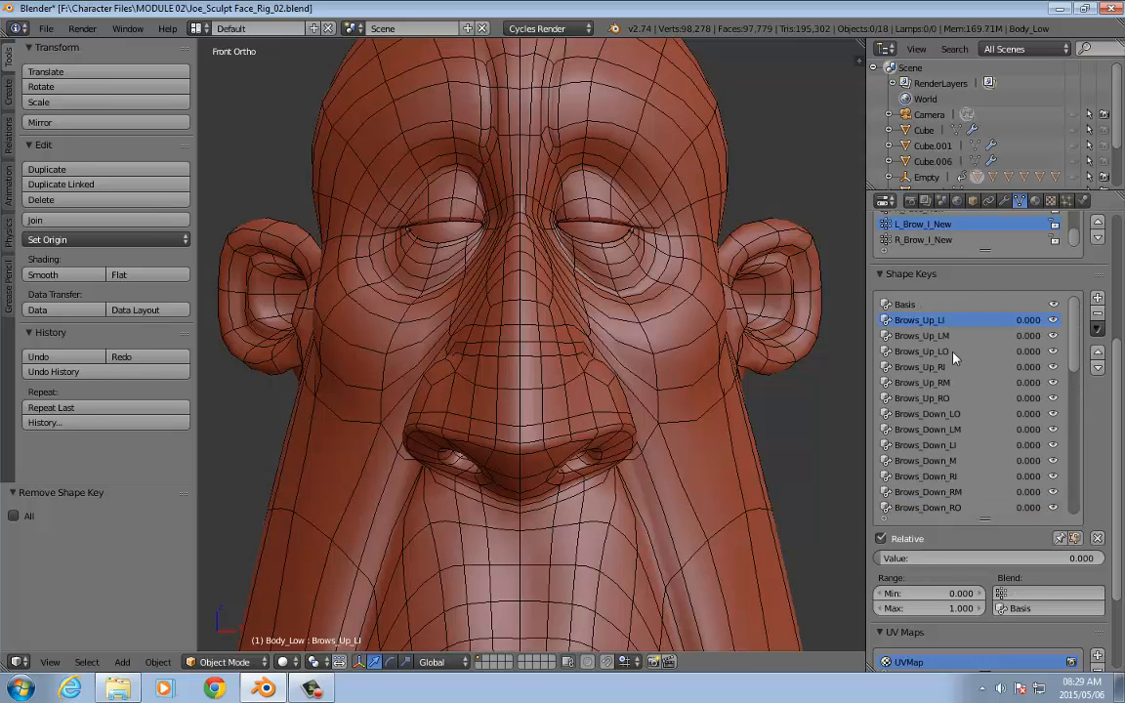
{"action": "left_click", "coordinate": [1050, 593]}
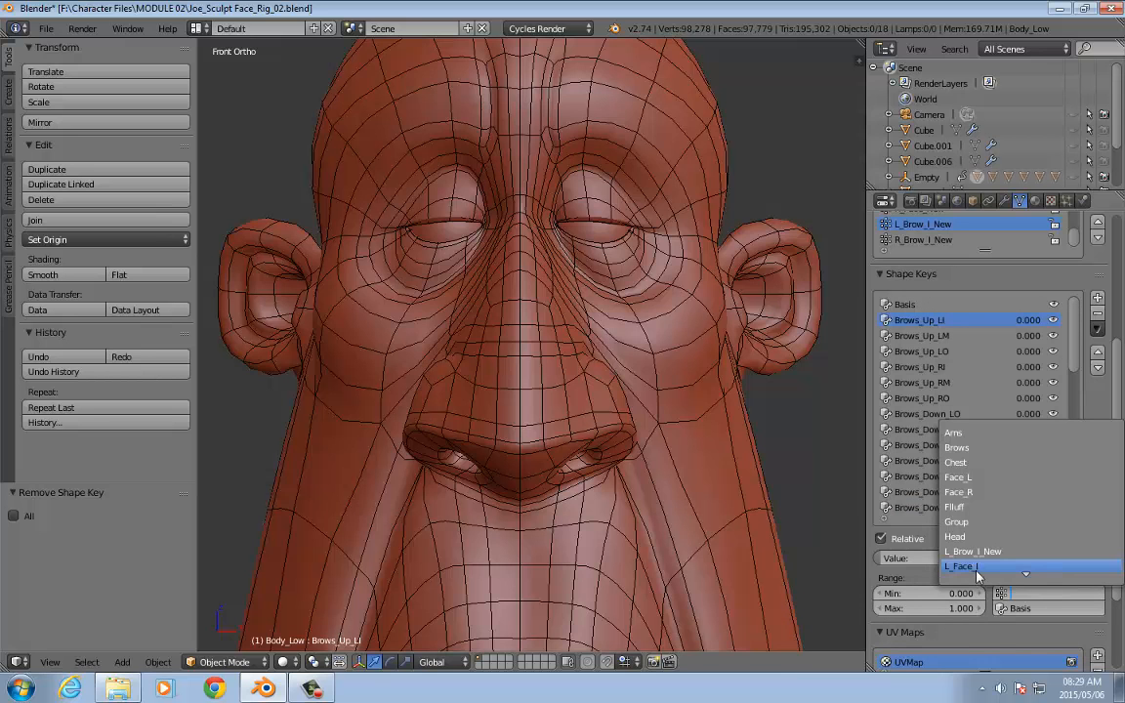
{"action": "left_click", "coordinate": [961, 566]}
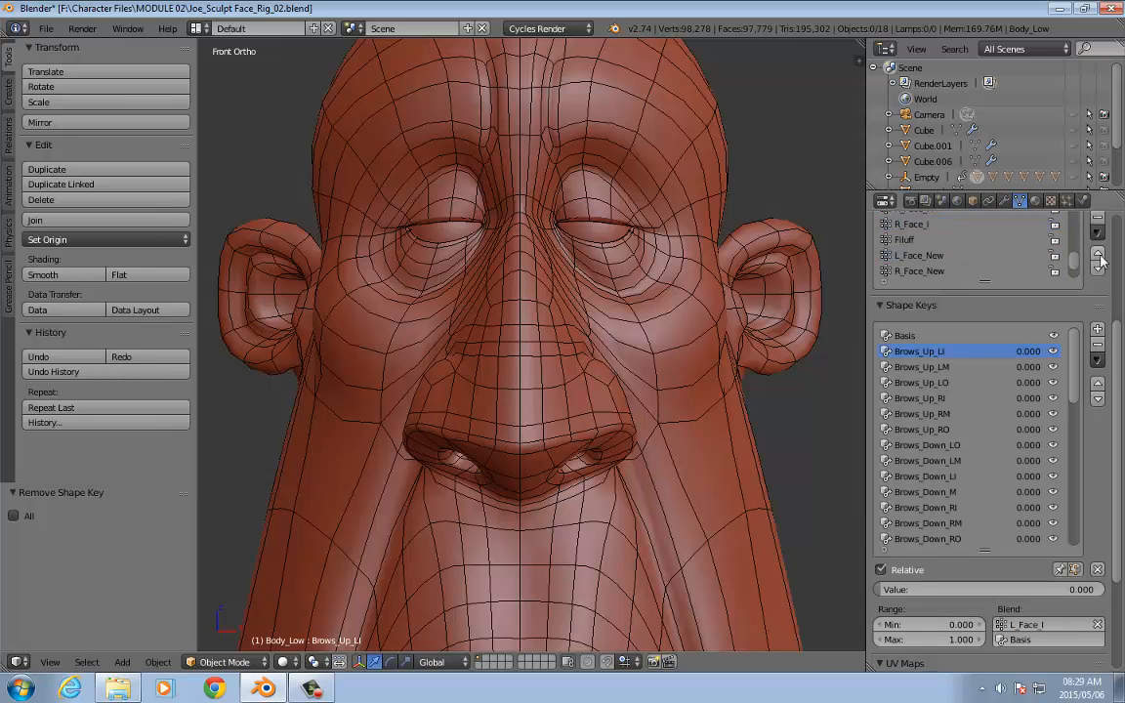
Step: Delete the demo vertex groups R_Brow_I_New, L_Brow_I_New, R_Face_New and L_Face_New
{"action": "scroll", "coordinate": [1079, 323], "scroll_direction": "up", "scroll_amount": 5}
{"action": "scroll", "coordinate": [964, 363], "scroll_direction": "down", "scroll_amount": 2}
{"action": "left_click", "coordinate": [947, 380]}
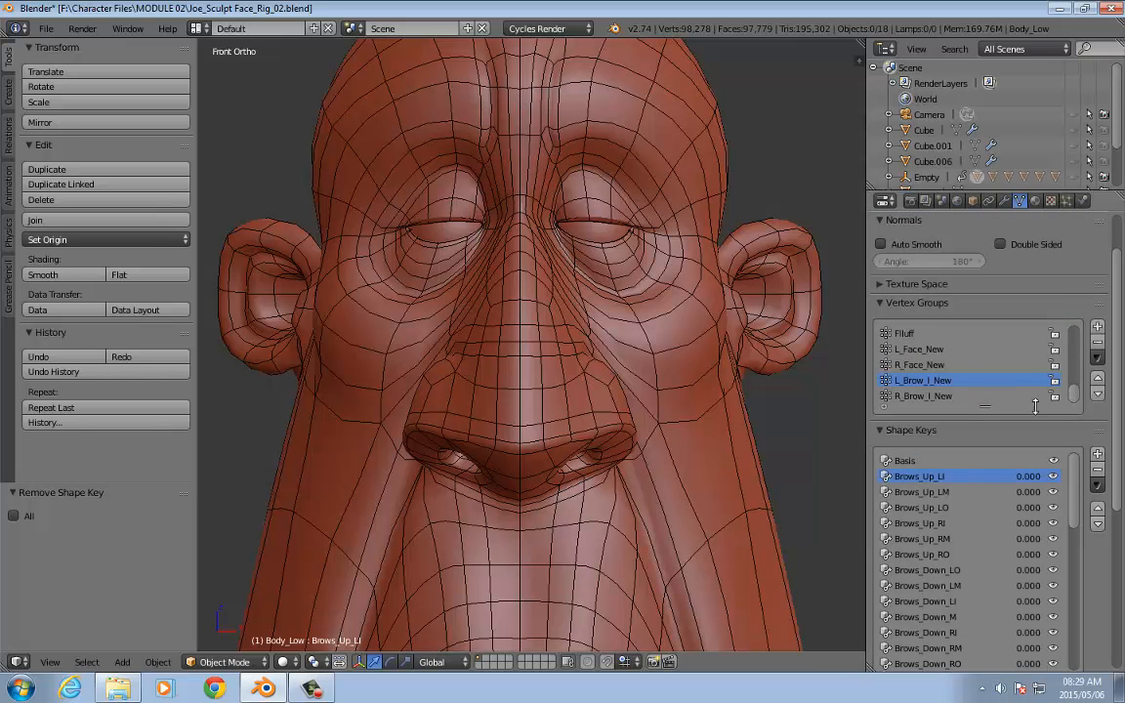
{"action": "left_click", "coordinate": [947, 395]}
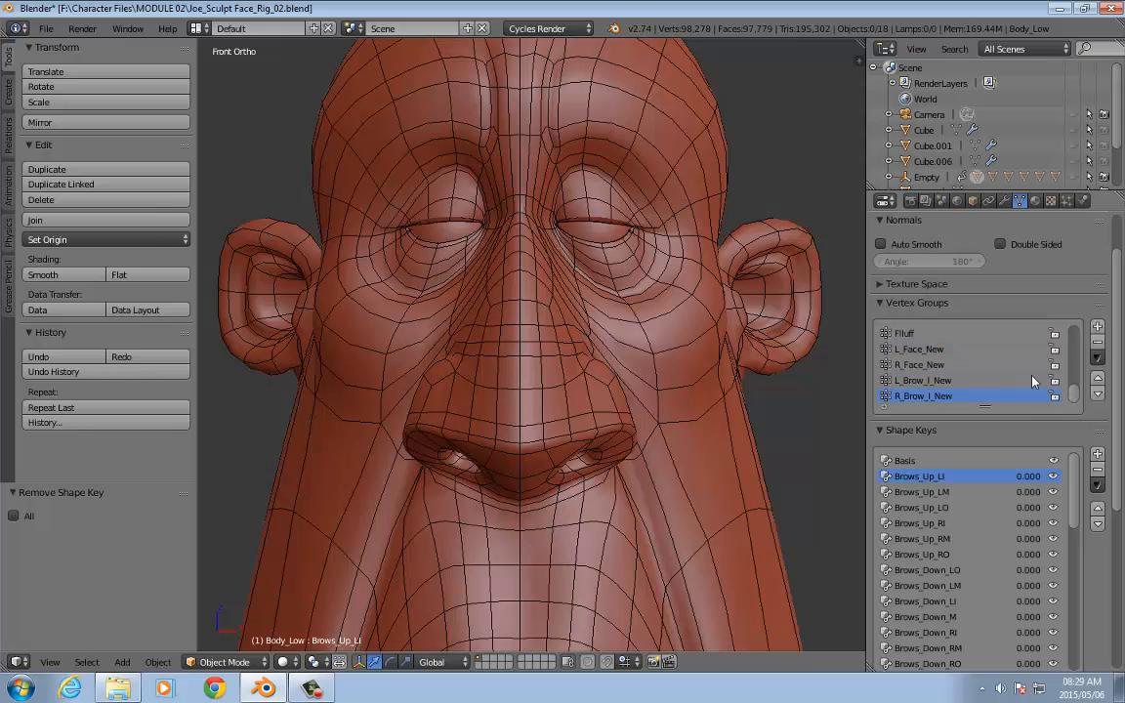
{"action": "left_click", "coordinate": [1097, 342]}
{"action": "left_click", "coordinate": [1097, 342]}
{"action": "left_click", "coordinate": [1099, 342]}
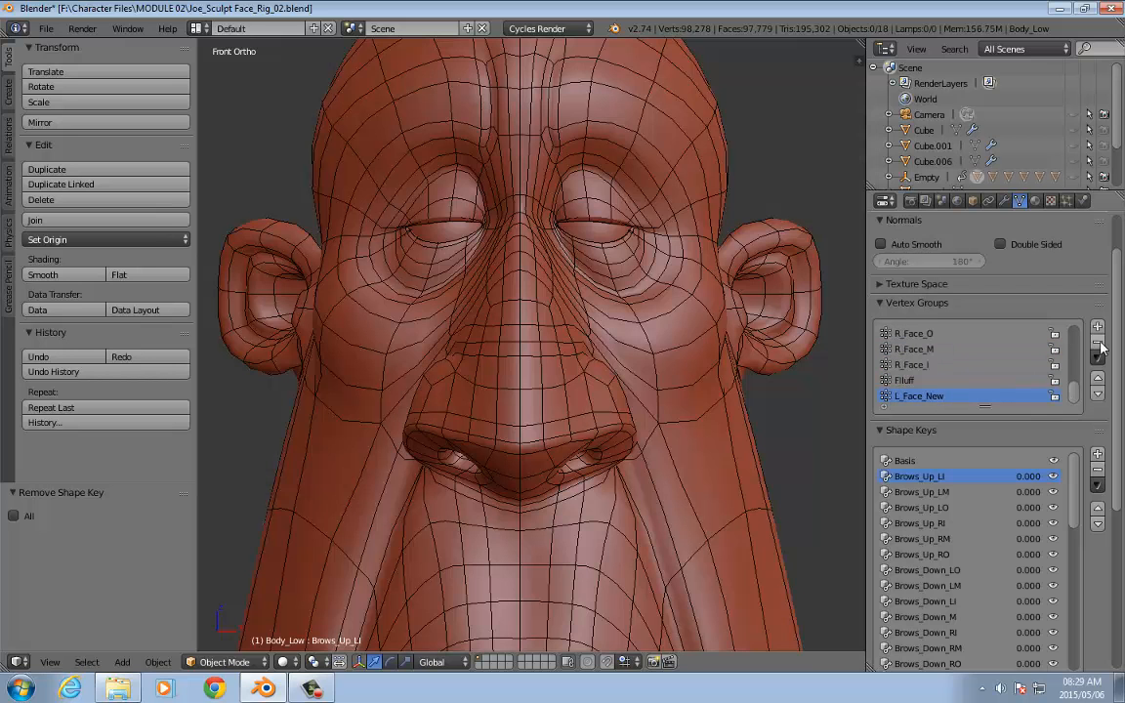
{"action": "left_click", "coordinate": [1098, 343]}
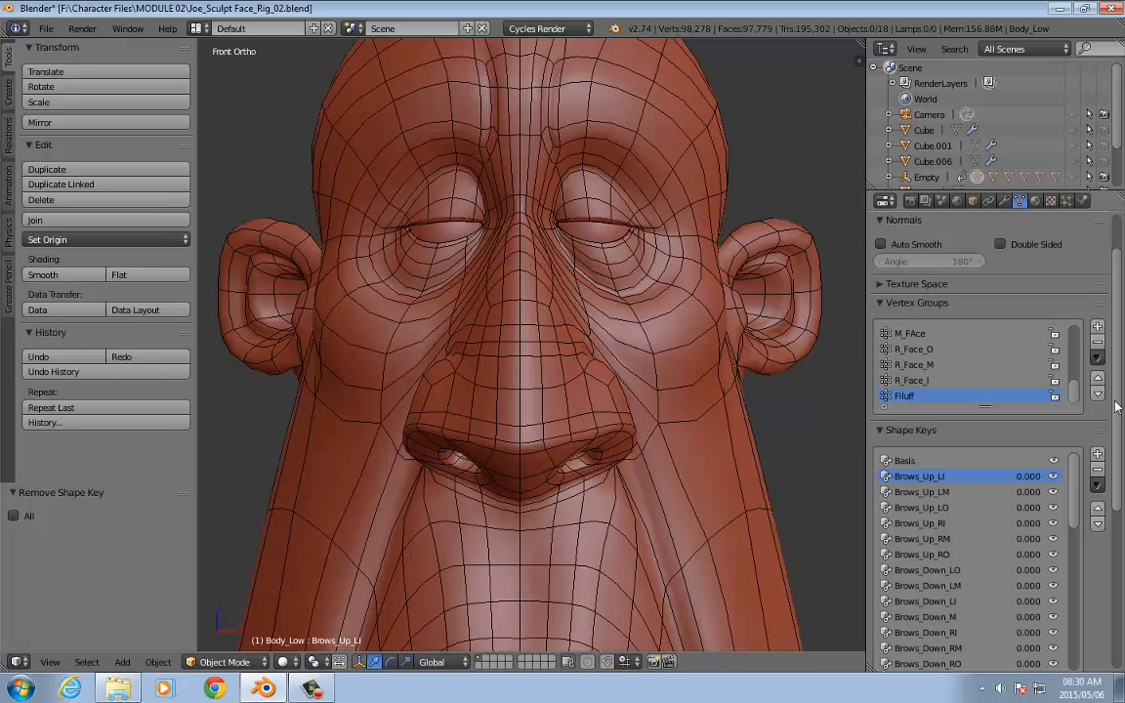
Step: Review the full list of shape keys on the body mesh, from Basis through Nostril_Up_R, alongside the head
{"action": "scroll", "coordinate": [1071, 488], "scroll_direction": "down", "scroll_amount": 3}
{"action": "scroll", "coordinate": [1071, 489], "scroll_direction": "up", "scroll_amount": 3}
{"action": "scroll", "coordinate": [1104, 488], "scroll_direction": "down", "scroll_amount": 3}
{"action": "scroll", "coordinate": [464, 358], "scroll_direction": "down", "scroll_amount": 5}
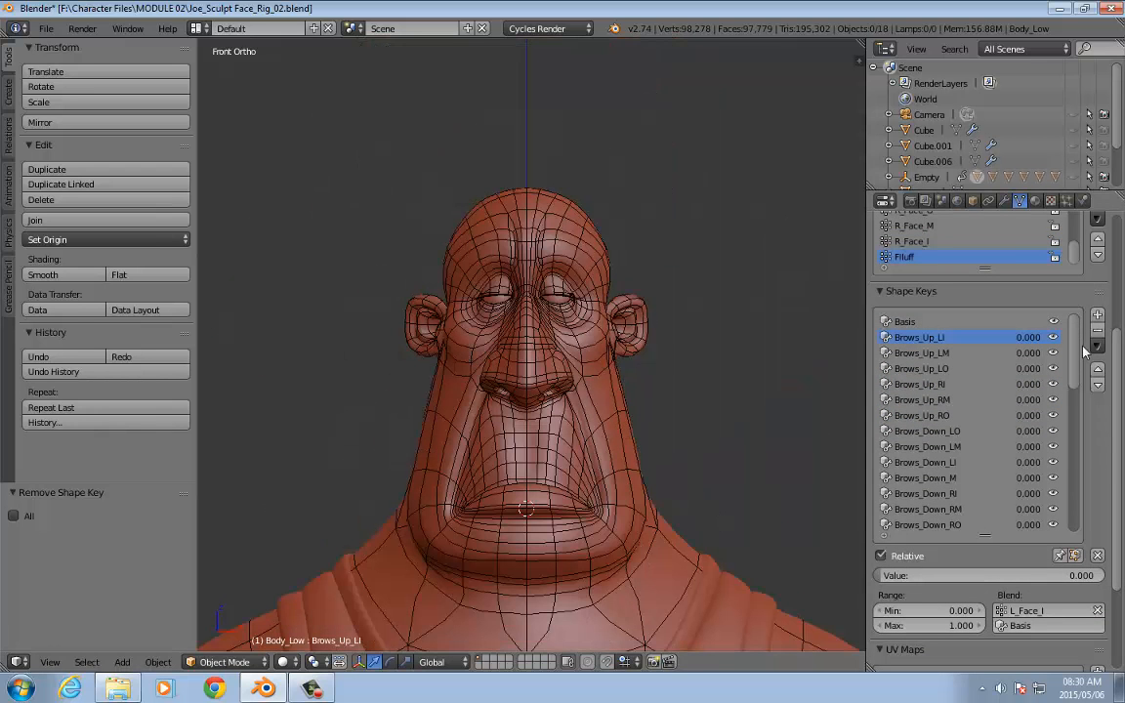
{"action": "right_click", "coordinate": [1033, 338]}
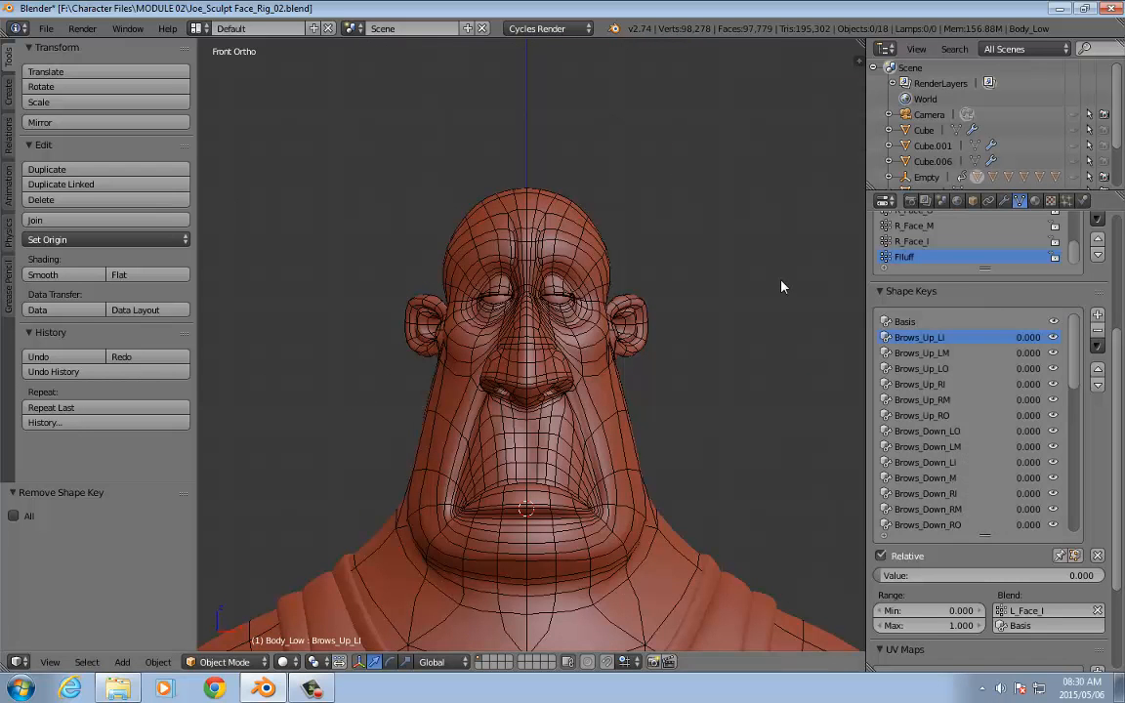
{"action": "scroll", "coordinate": [781, 286], "scroll_direction": "up", "scroll_amount": 3}
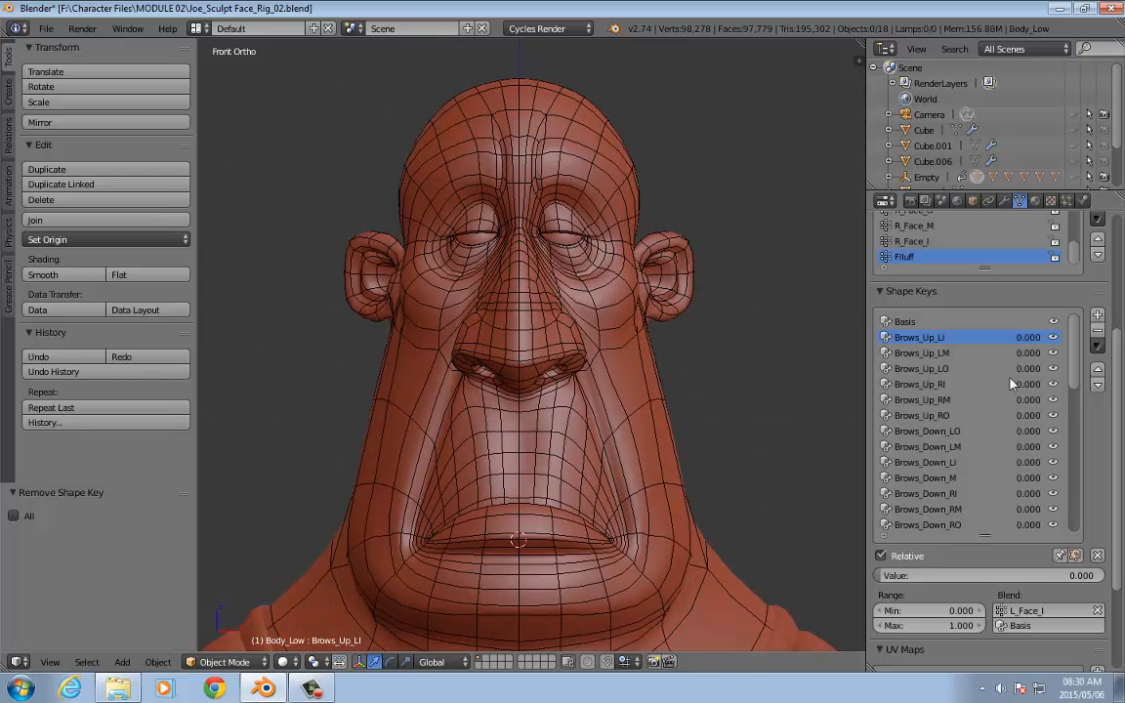
{"action": "left_click_drag", "start_coordinate": [1066, 349], "coordinate": [1070, 498]}
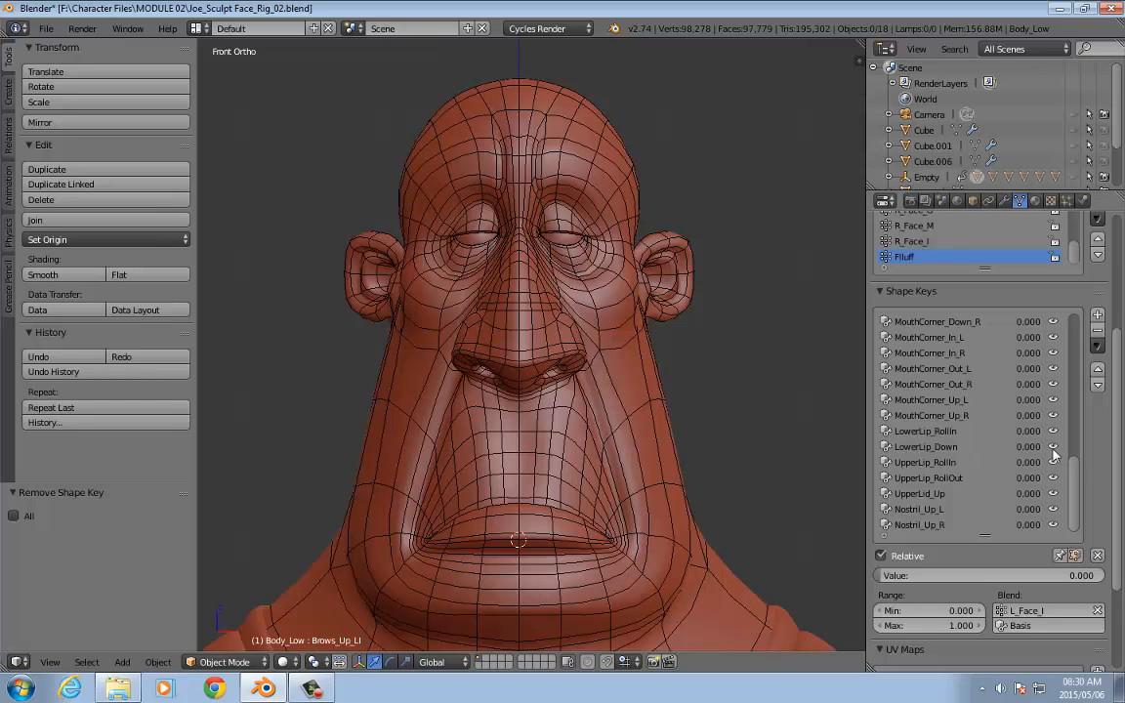
{"action": "mouse_move", "coordinate": [1076, 463]}
{"action": "left_mouse_down"}
{"action": "mouse_move", "coordinate": [1086, 344]}
{"action": "mouse_move", "coordinate": [1079, 478]}
{"action": "left_mouse_up"}
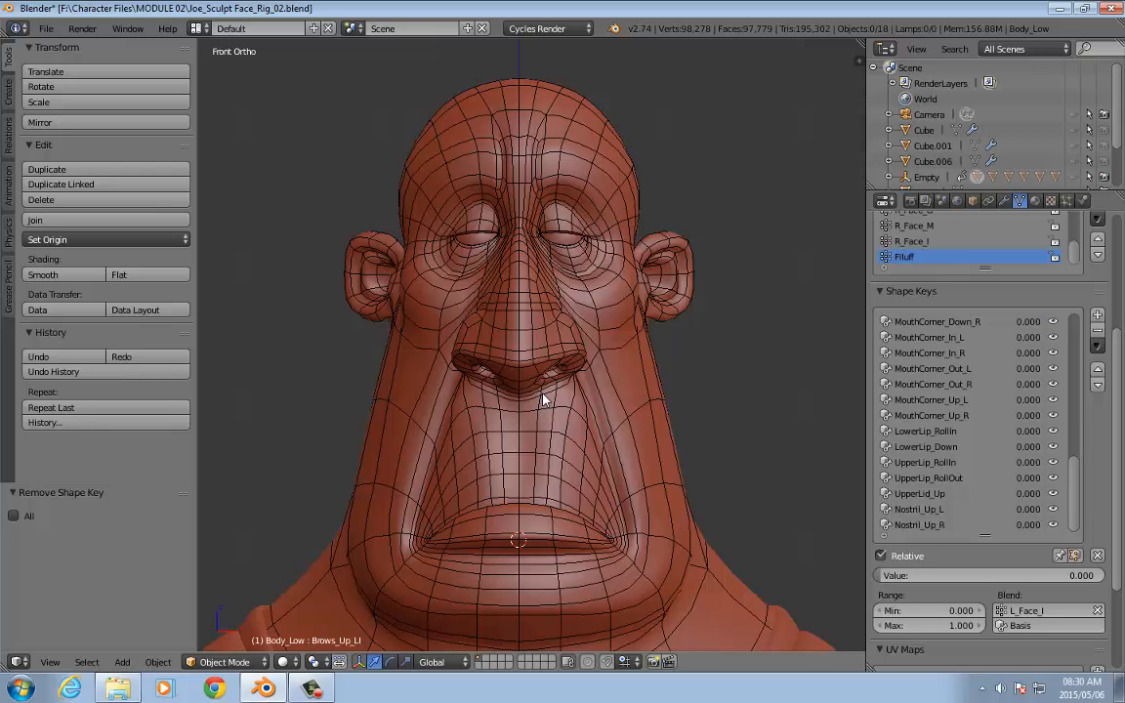
Step: Add a single-bone armature at the world origin between the character's feet, and briefly inspect its bone in Edit Mode
{"action": "scroll", "coordinate": [711, 382], "scroll_direction": "down", "scroll_amount": 10}
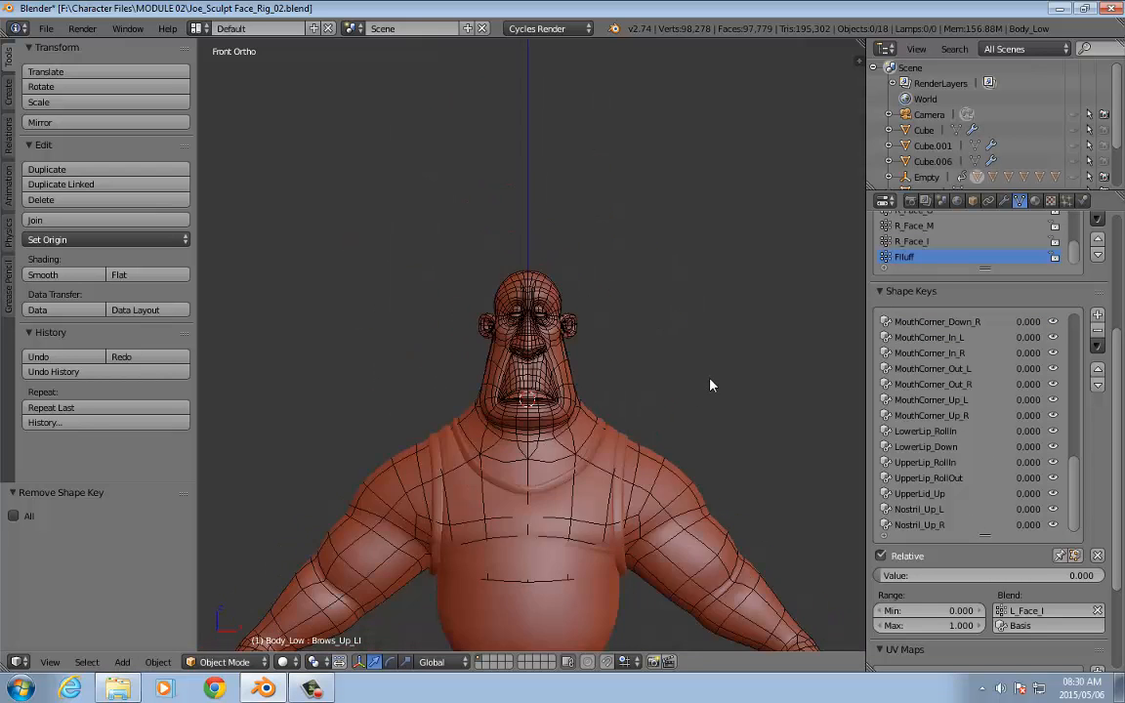
{"action": "scroll", "coordinate": [725, 397], "scroll_direction": "up", "scroll_amount": 5}
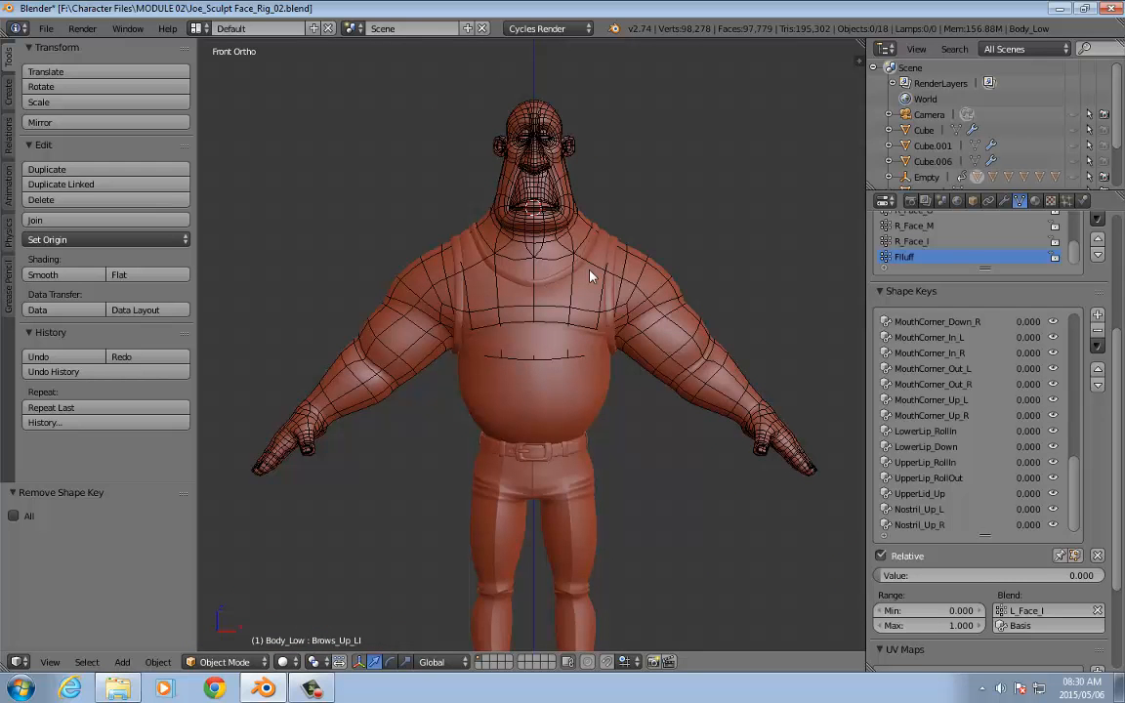
{"action": "scroll", "coordinate": [667, 439], "scroll_direction": "down", "scroll_amount": 1}
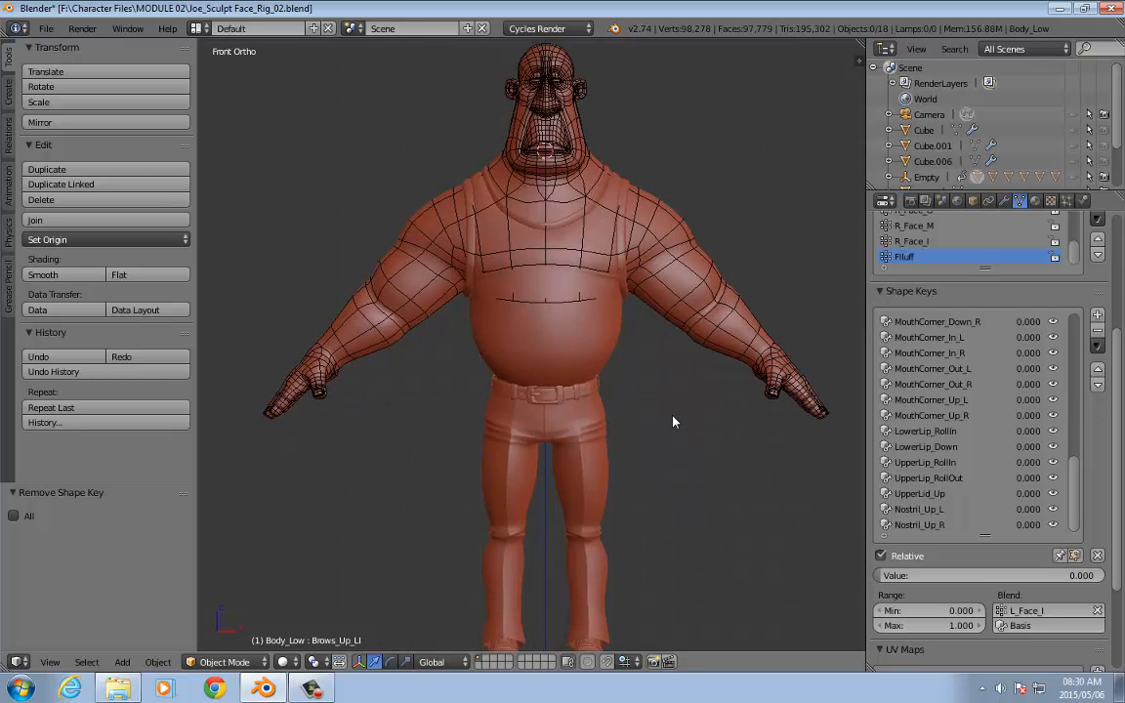
{"action": "scroll", "coordinate": [673, 421], "scroll_direction": "down", "scroll_amount": 1}
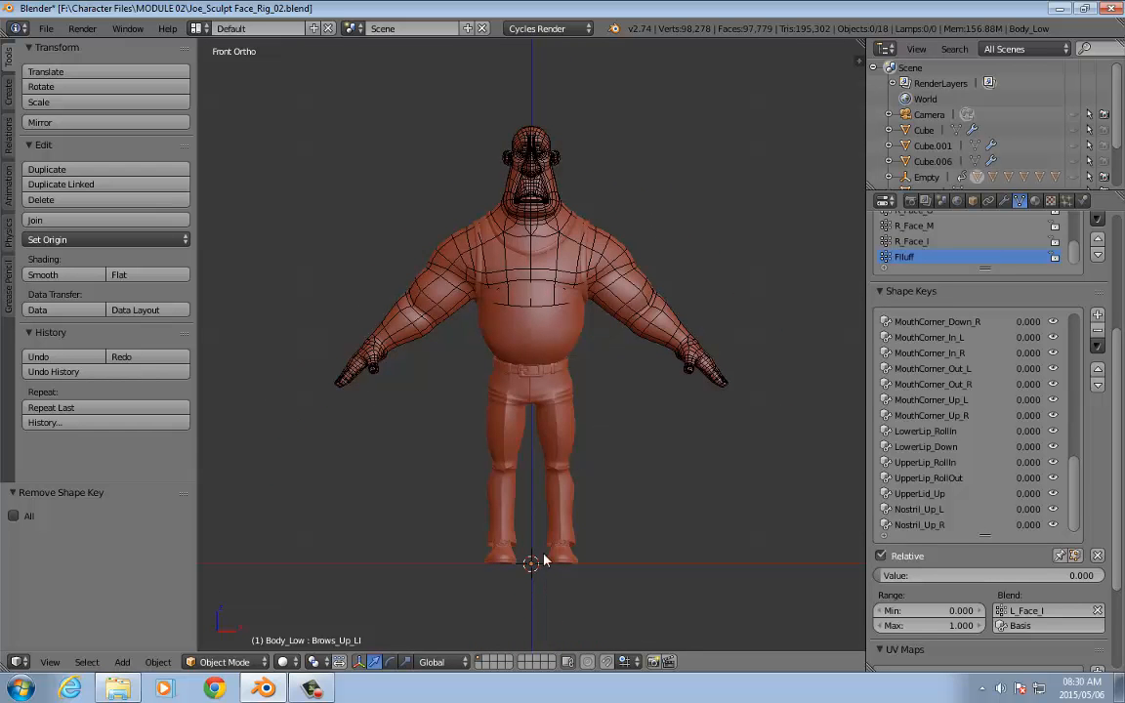
{"action": "scroll", "coordinate": [632, 210], "scroll_direction": "up", "scroll_amount": 6}
{"action": "scroll", "coordinate": [701, 122], "scroll_direction": "up", "scroll_amount": 3}
{"action": "scroll", "coordinate": [610, 220], "scroll_direction": "down", "scroll_amount": 3}
{"action": "key", "text": "shift+a"}
{"action": "mouse_move", "coordinate": [681, 243]}
{"action": "left_click", "coordinate": [727, 245]}
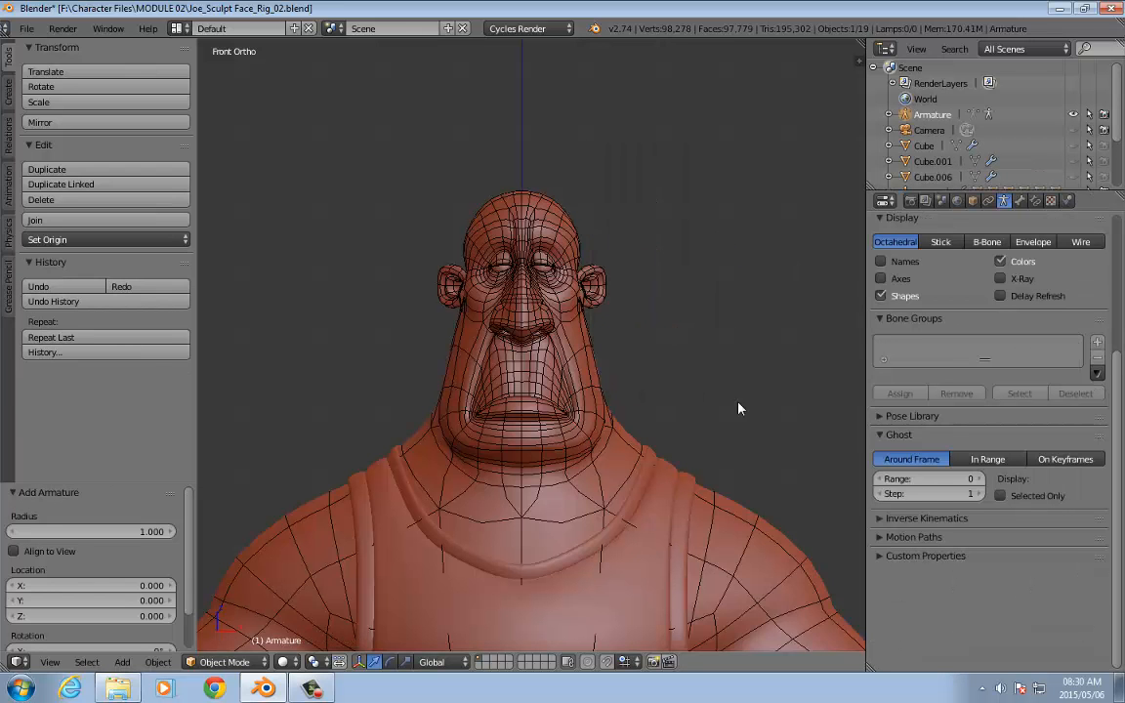
{"action": "scroll", "coordinate": [747, 423], "scroll_direction": "down", "scroll_amount": 10}
{"action": "middle_click_drag", "start_coordinate": [591, 537], "coordinate": [608, 382], "text": "shift"}
{"action": "scroll", "coordinate": [609, 387], "scroll_direction": "up", "scroll_amount": 12}
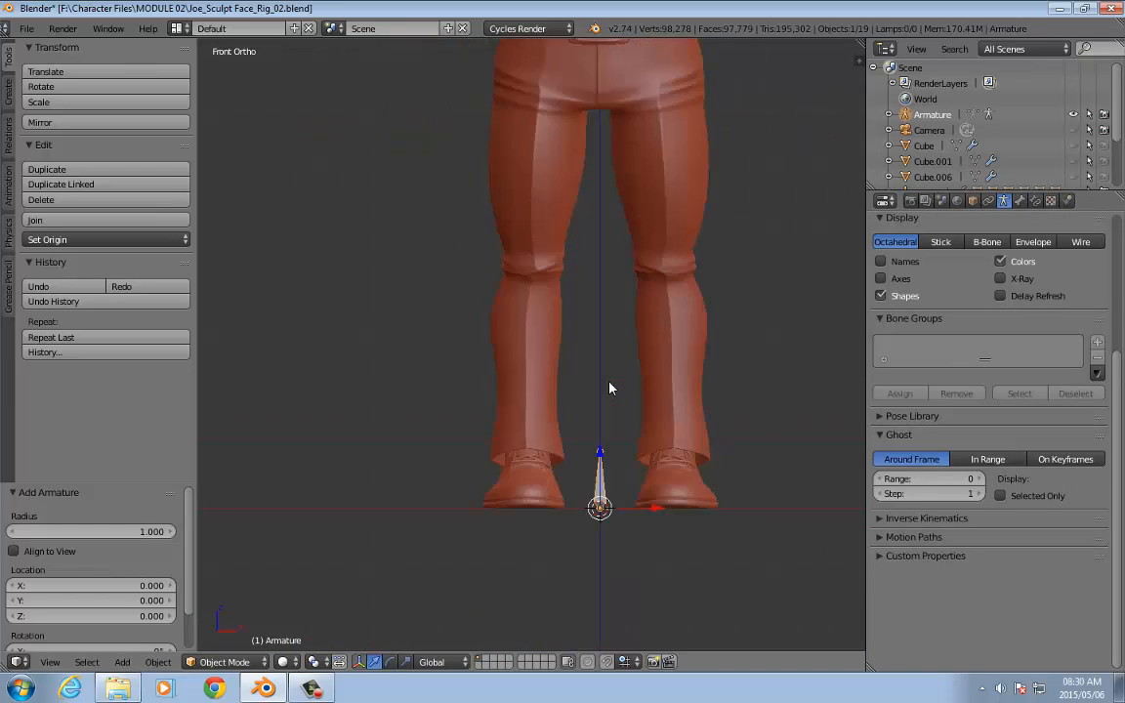
{"action": "key", "text": "Tab"}
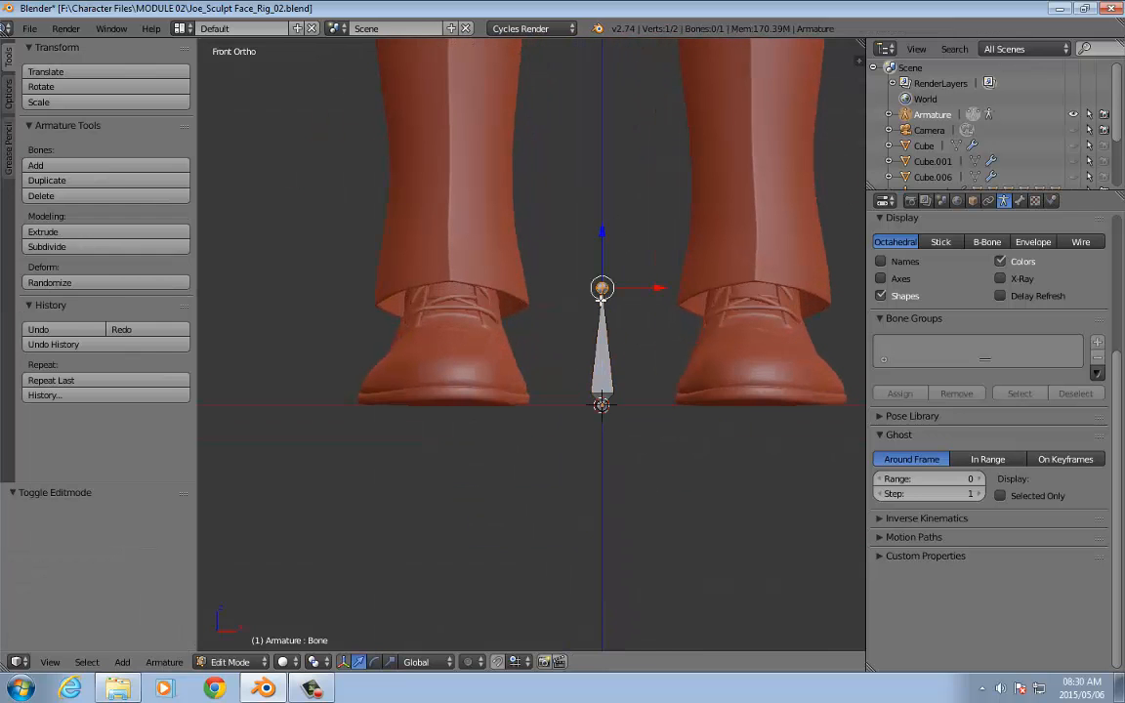
{"action": "key", "text": "Tab"}
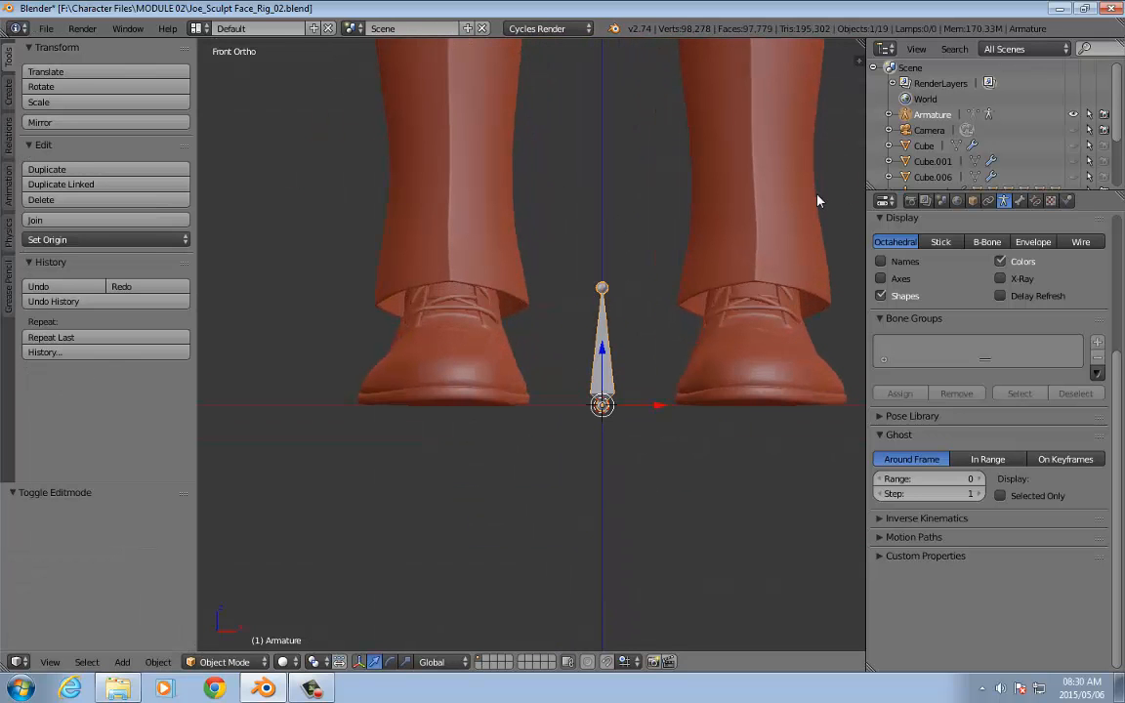
Step: Rename the new armature object as Face_Rig
{"action": "key", "text": "t"}
{"action": "key", "text": "n"}
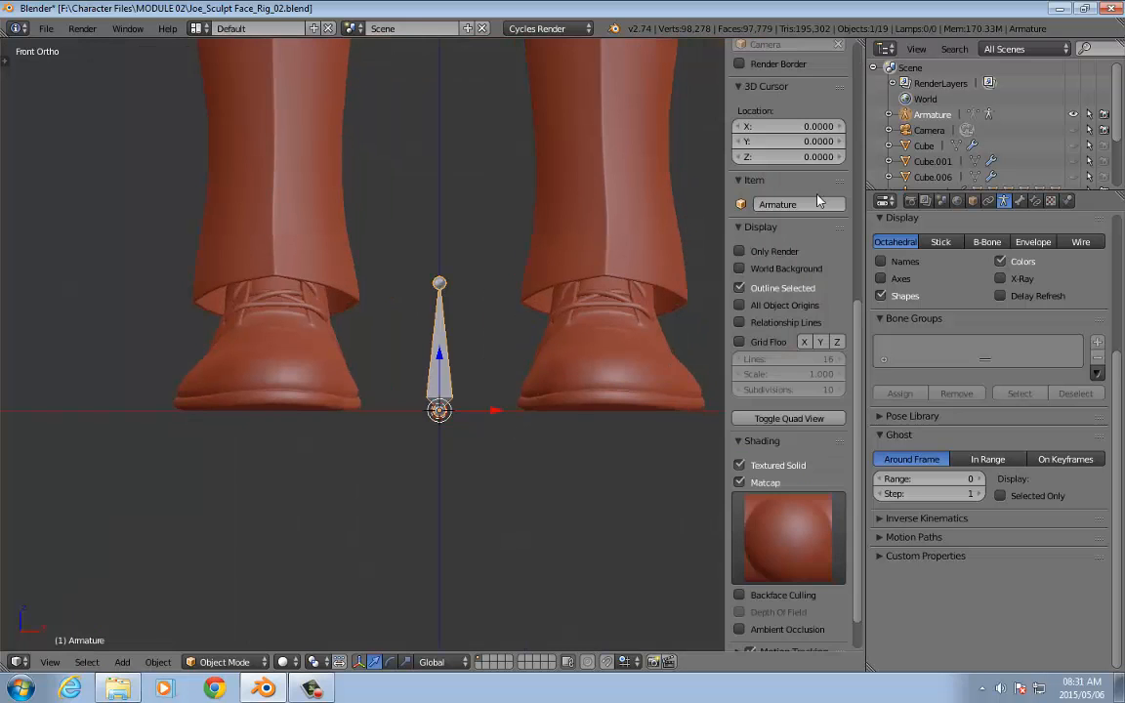
{"action": "left_click", "coordinate": [814, 200]}
{"action": "type", "text": "Face_Rig"}
{"action": "key", "text": "Return"}
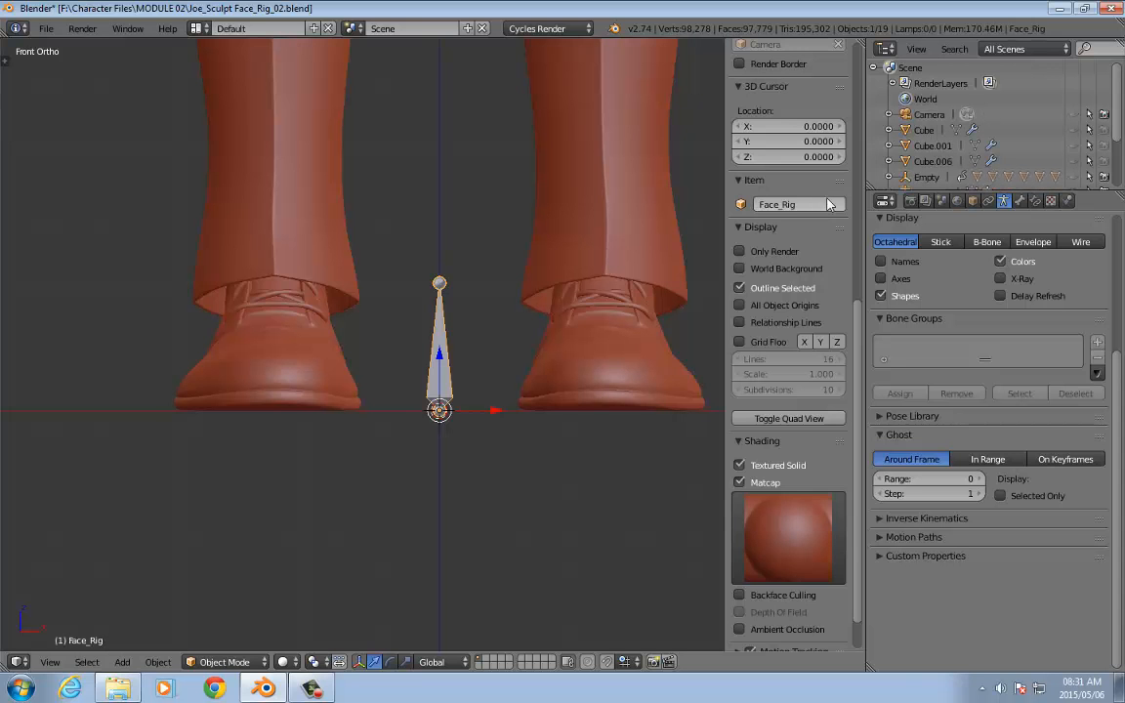
Step: Rename the armature's data block as Face_Rig to match the object
{"action": "scroll", "coordinate": [1117, 320], "scroll_direction": "up", "scroll_amount": 2}
{"action": "scroll", "coordinate": [1118, 320], "scroll_direction": "up", "scroll_amount": 5}
{"action": "left_click", "coordinate": [955, 254]}
{"action": "type", "text": "Face_Rig"}
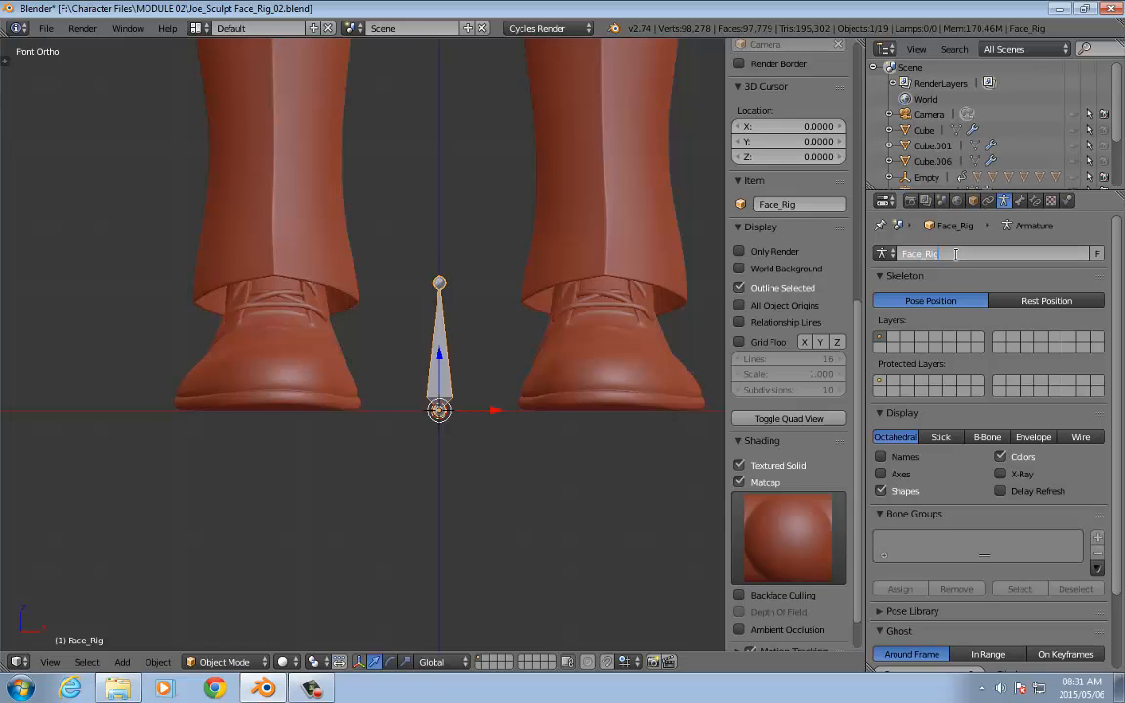
{"action": "key", "text": "Return"}
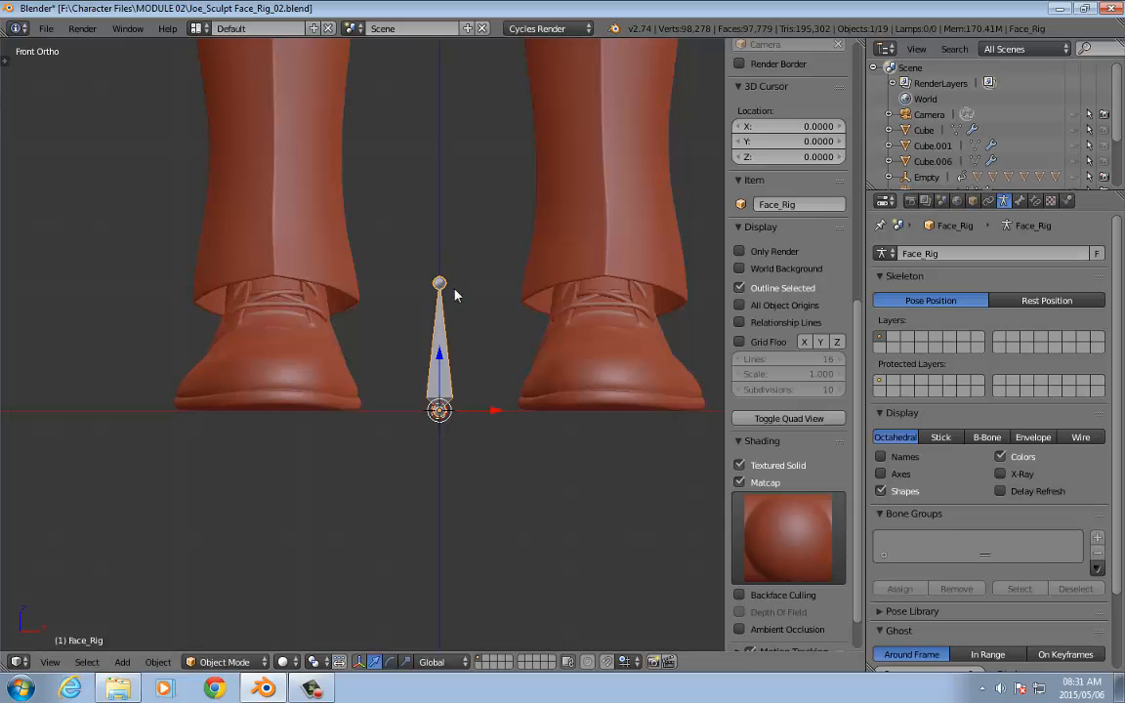
Step: Scale the Face_Rig armature down to about 0.299 and turn on its X-Ray display
{"action": "scroll", "coordinate": [462, 468], "scroll_direction": "down", "scroll_amount": 5}
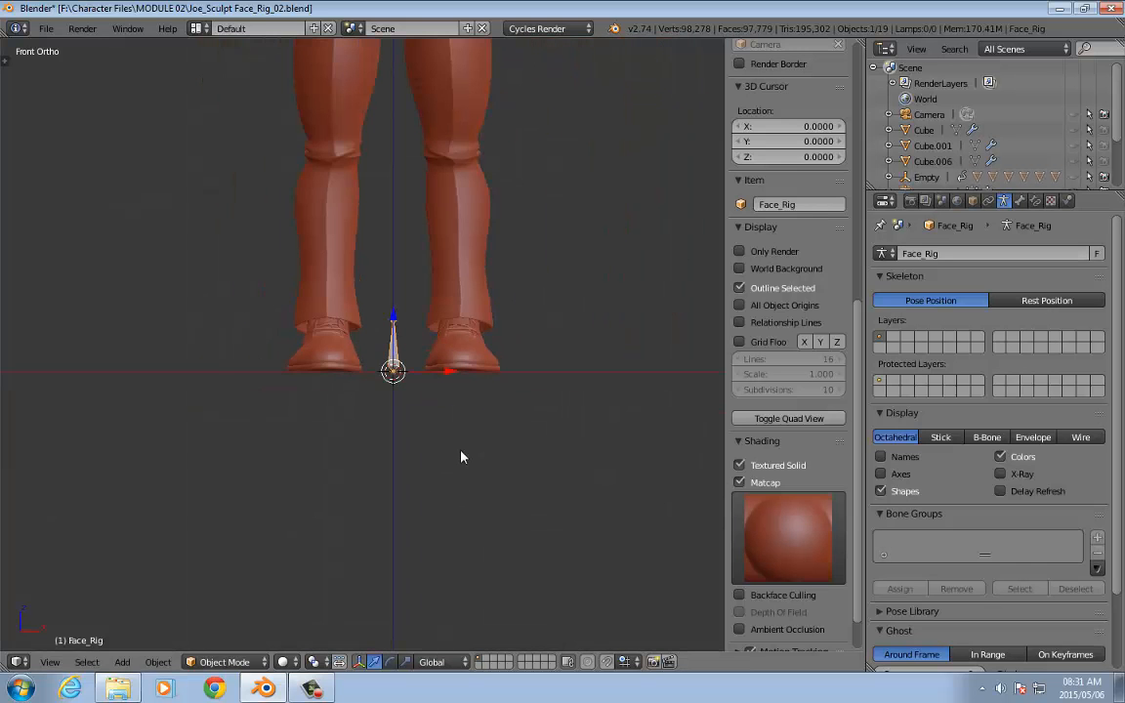
{"action": "scroll", "coordinate": [449, 352], "scroll_direction": "up", "scroll_amount": 5}
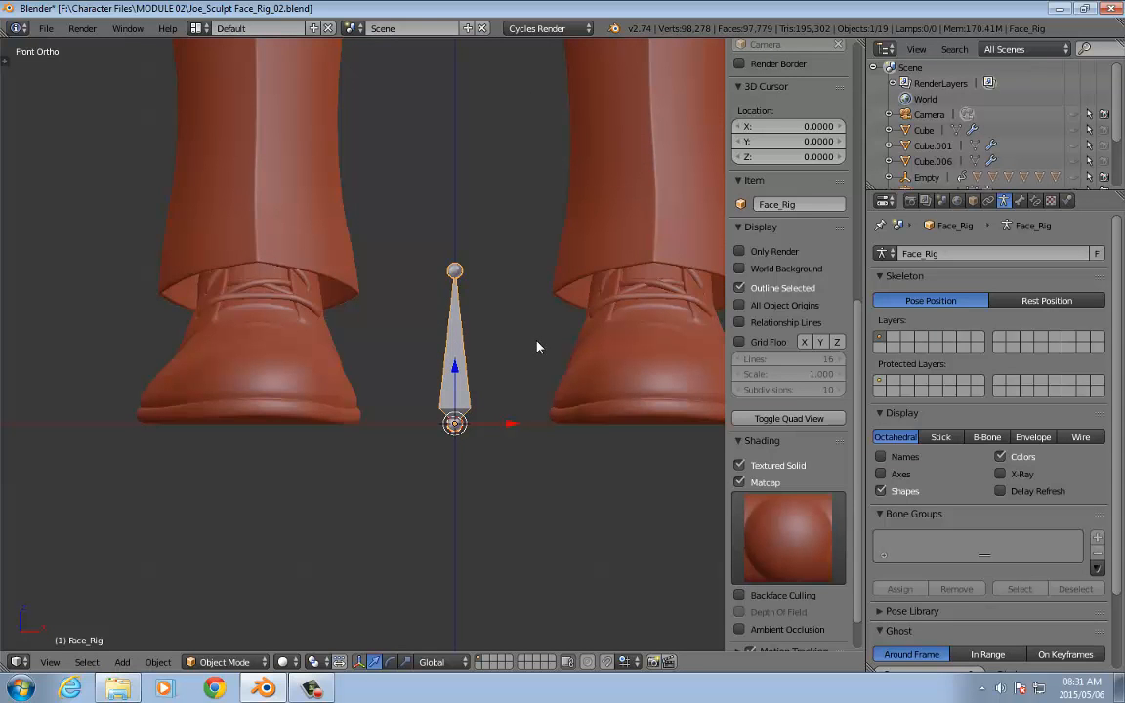
{"action": "key", "text": "s"}
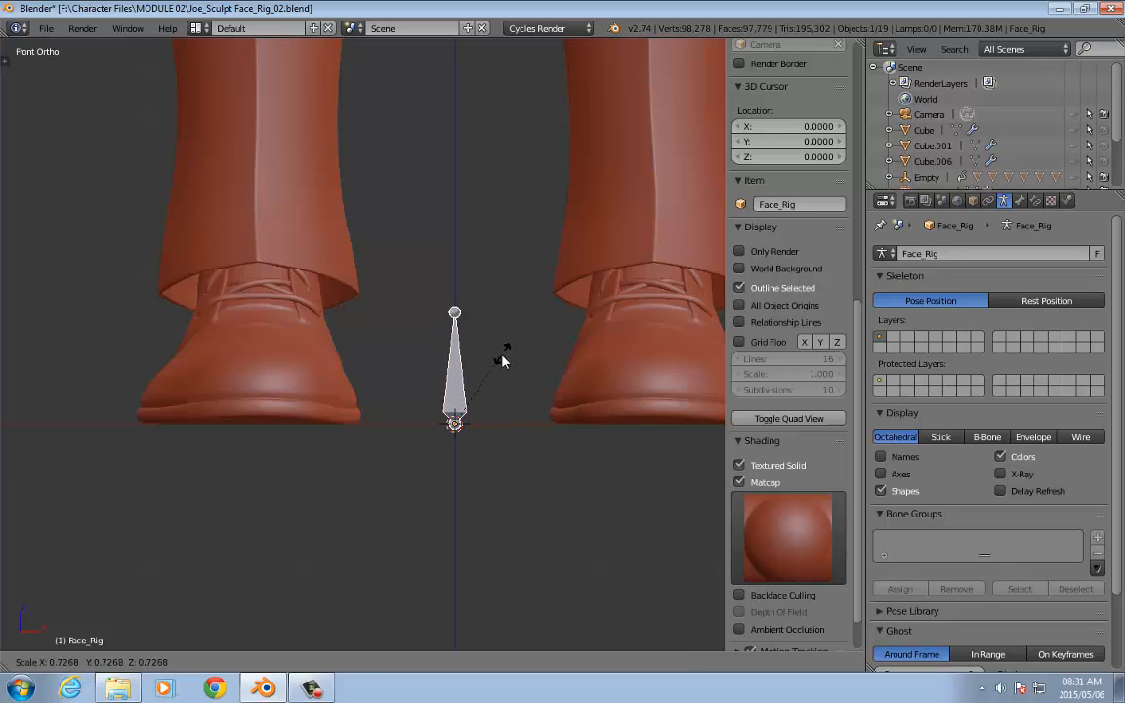
{"action": "left_click", "coordinate": [454, 382]}
{"action": "scroll", "coordinate": [521, 313], "scroll_direction": "down", "scroll_amount": 3}
{"action": "scroll", "coordinate": [522, 337], "scroll_direction": "up", "scroll_amount": 3}
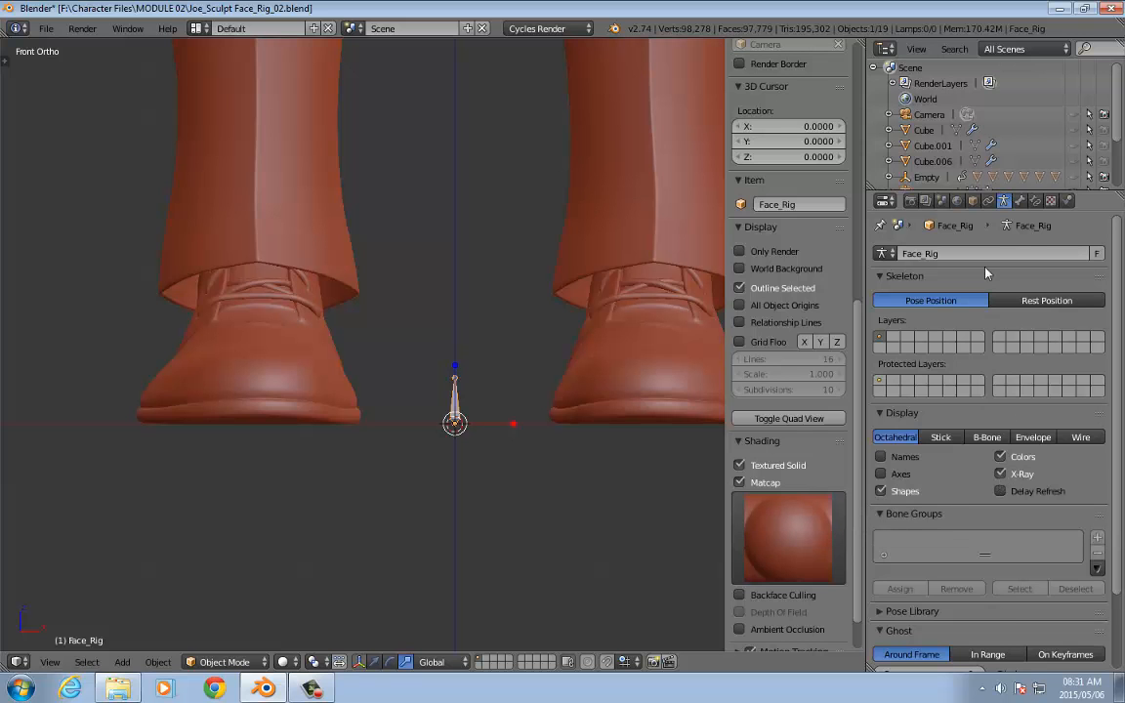
Step: Set the Face_Rig object's maximum draw type to Wire
{"action": "left_click", "coordinate": [972, 200]}
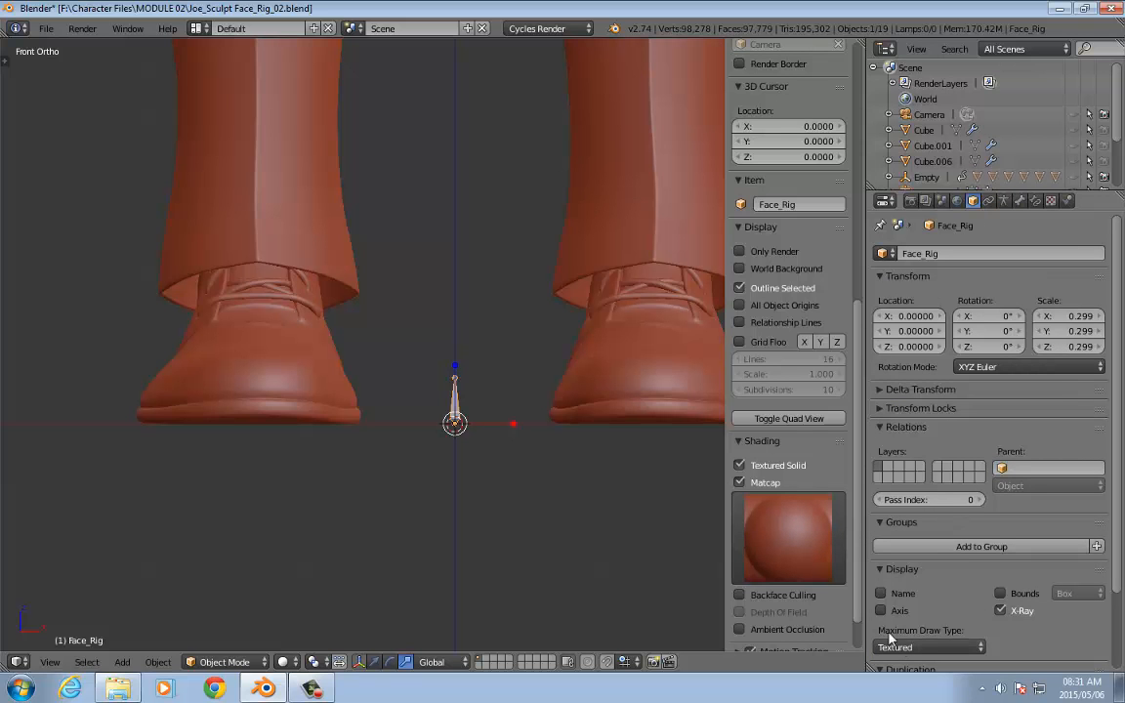
{"action": "left_click", "coordinate": [927, 647]}
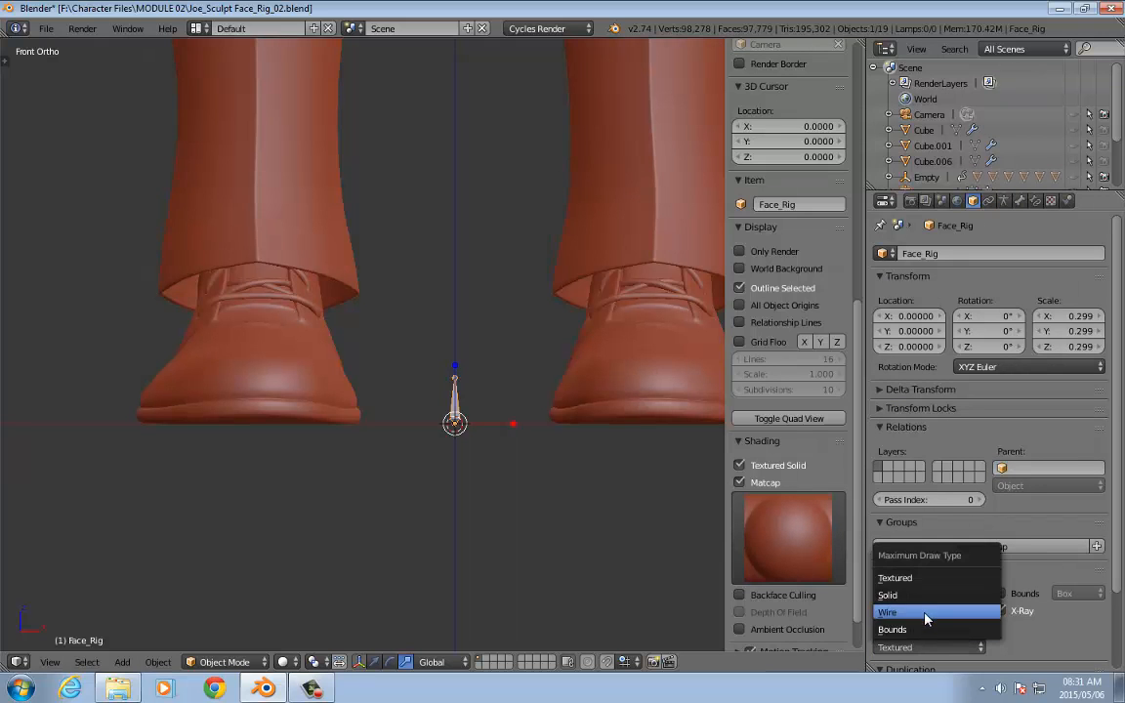
{"action": "left_click", "coordinate": [924, 611]}
{"action": "scroll", "coordinate": [553, 357], "scroll_direction": "down", "scroll_amount": 6}
{"action": "middle_click_drag", "start_coordinate": [515, 243], "coordinate": [508, 411], "text": "shift"}
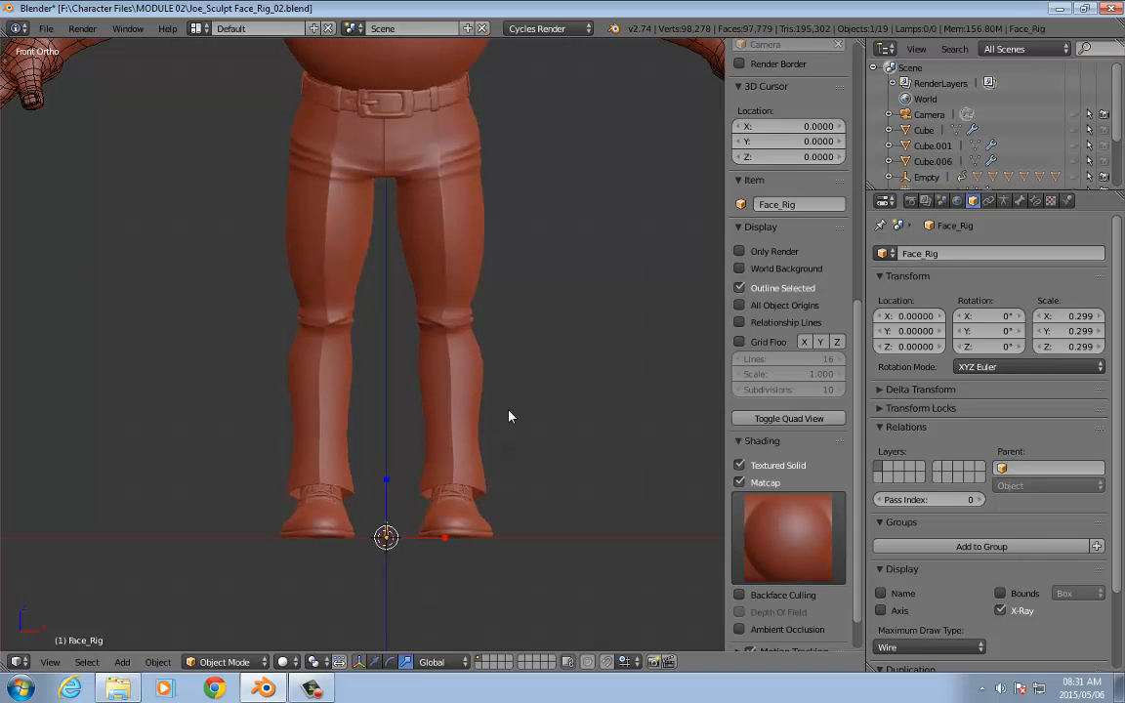
Step: Clear the Face_Rig armature's object scale back to 1.000 on all axes
{"action": "key", "text": "Tab"}
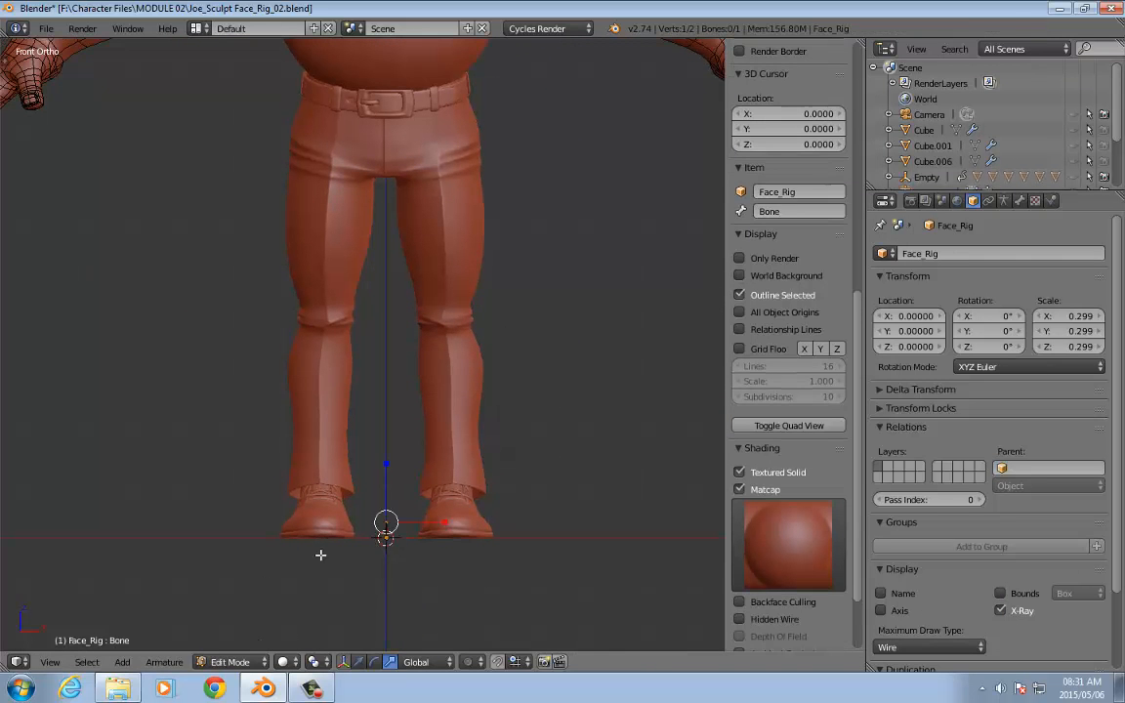
{"action": "scroll", "coordinate": [477, 369], "scroll_direction": "up", "scroll_amount": 6}
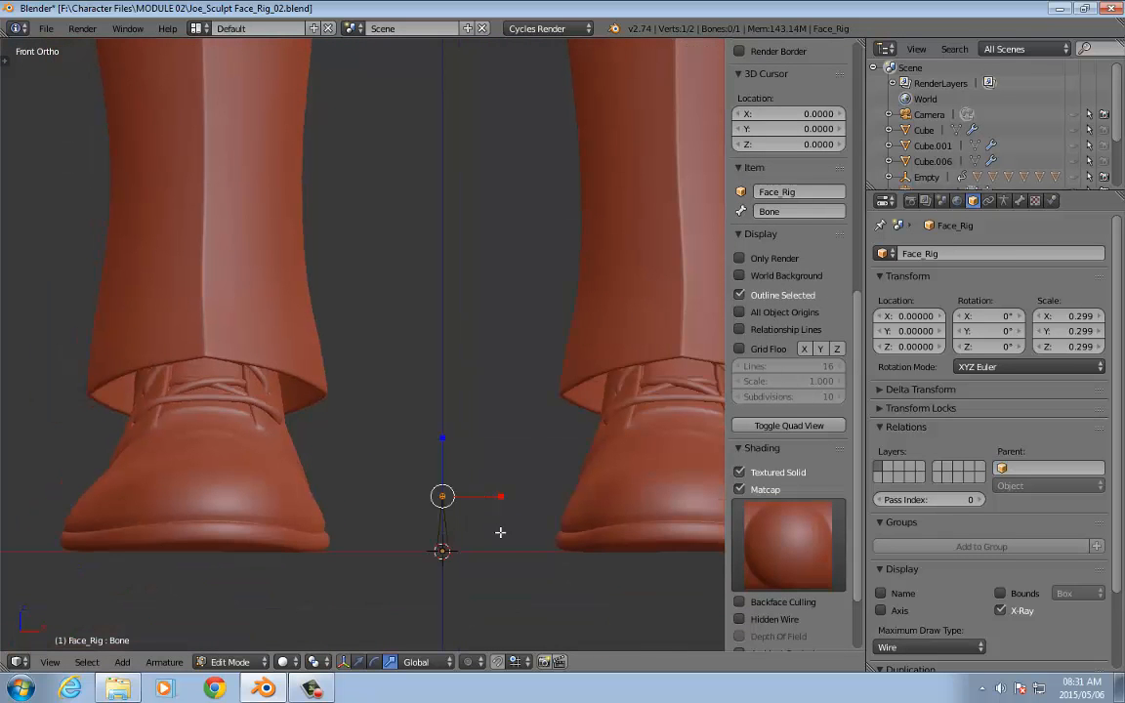
{"action": "key", "text": "Tab"}
{"action": "scroll", "coordinate": [826, 267], "scroll_direction": "up", "scroll_amount": 12}
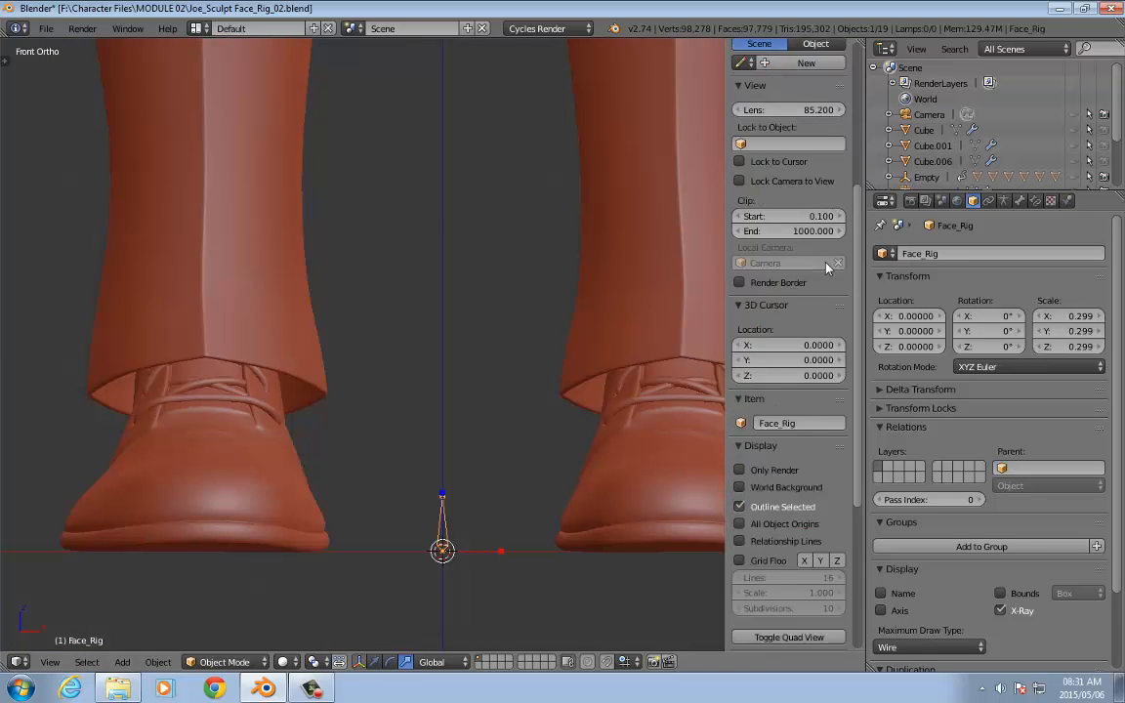
{"action": "left_click", "coordinate": [791, 232]}
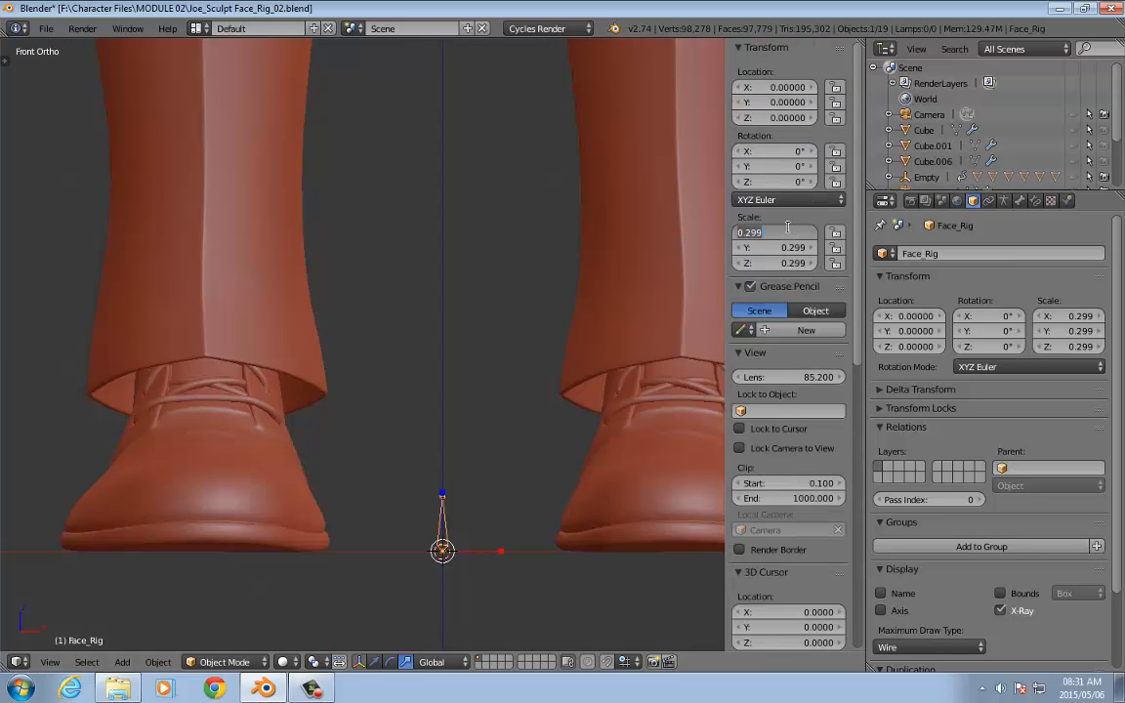
{"action": "left_click", "coordinate": [444, 327]}
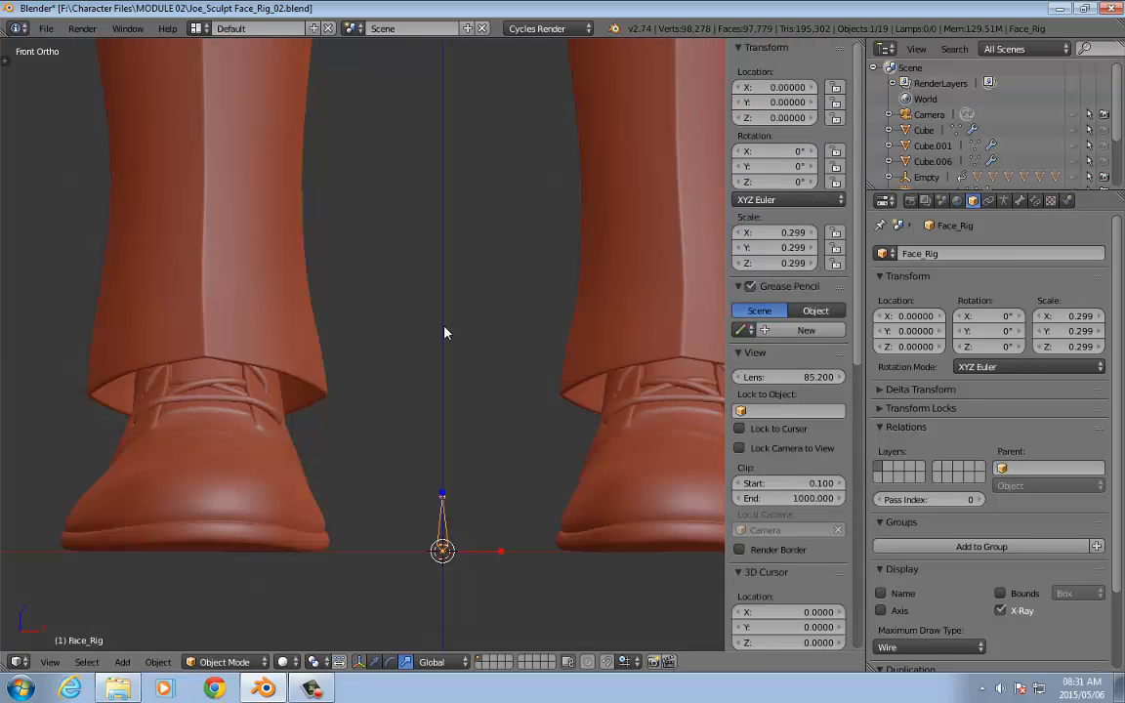
{"action": "key", "text": "alt+s"}
Step: Move the armature's whole bone in Edit Mode up to the head, with its base at about X 0.728, Z 15.954
{"action": "key", "text": "Tab"}
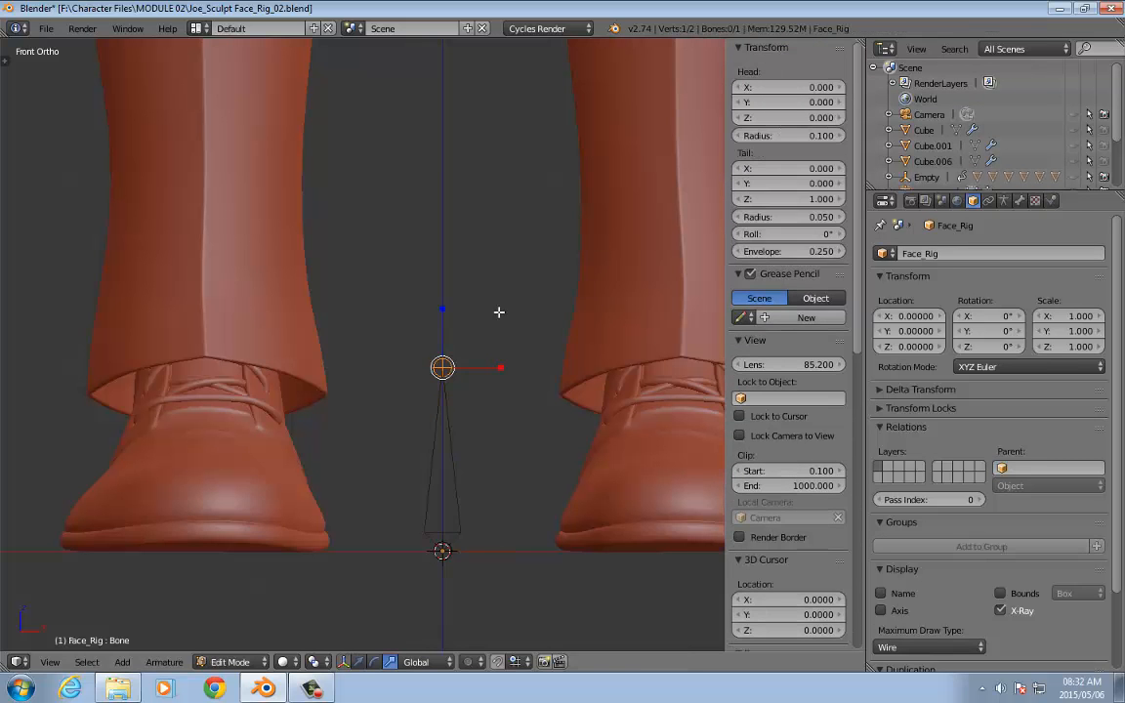
{"action": "right_click", "coordinate": [449, 488]}
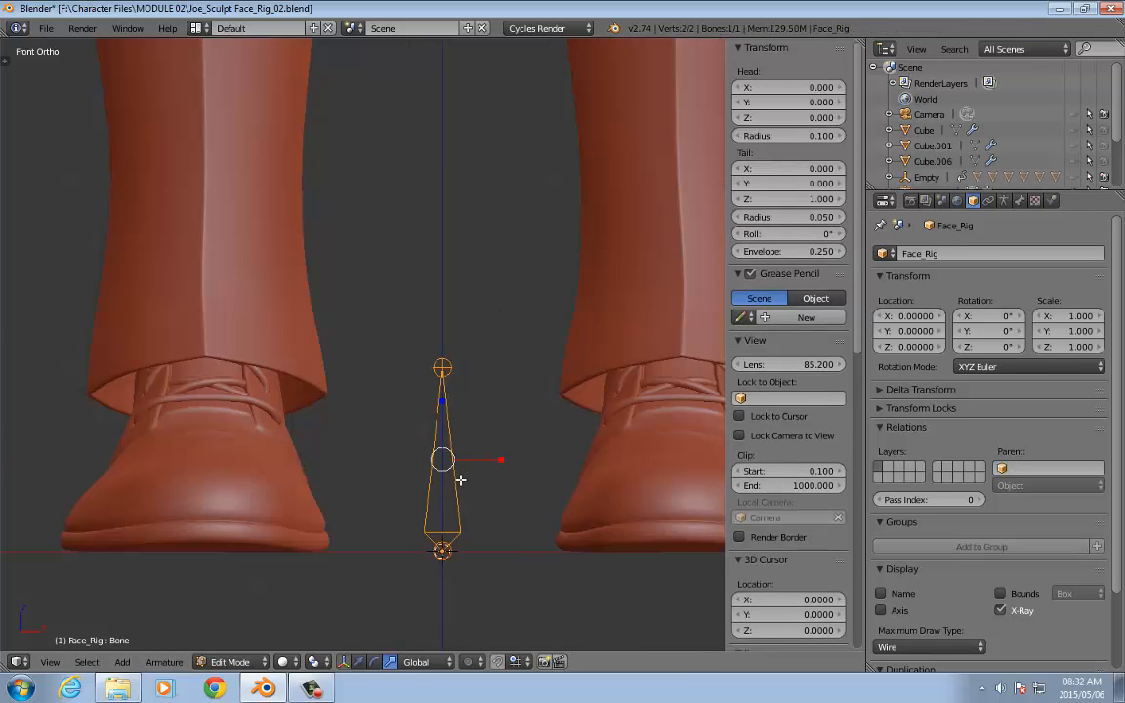
{"action": "scroll", "coordinate": [458, 469], "scroll_direction": "down", "scroll_amount": 7}
{"action": "scroll", "coordinate": [542, 374], "scroll_direction": "down", "scroll_amount": 5}
{"action": "middle_click_drag", "start_coordinate": [542, 374], "coordinate": [542, 401], "text": "shift"}
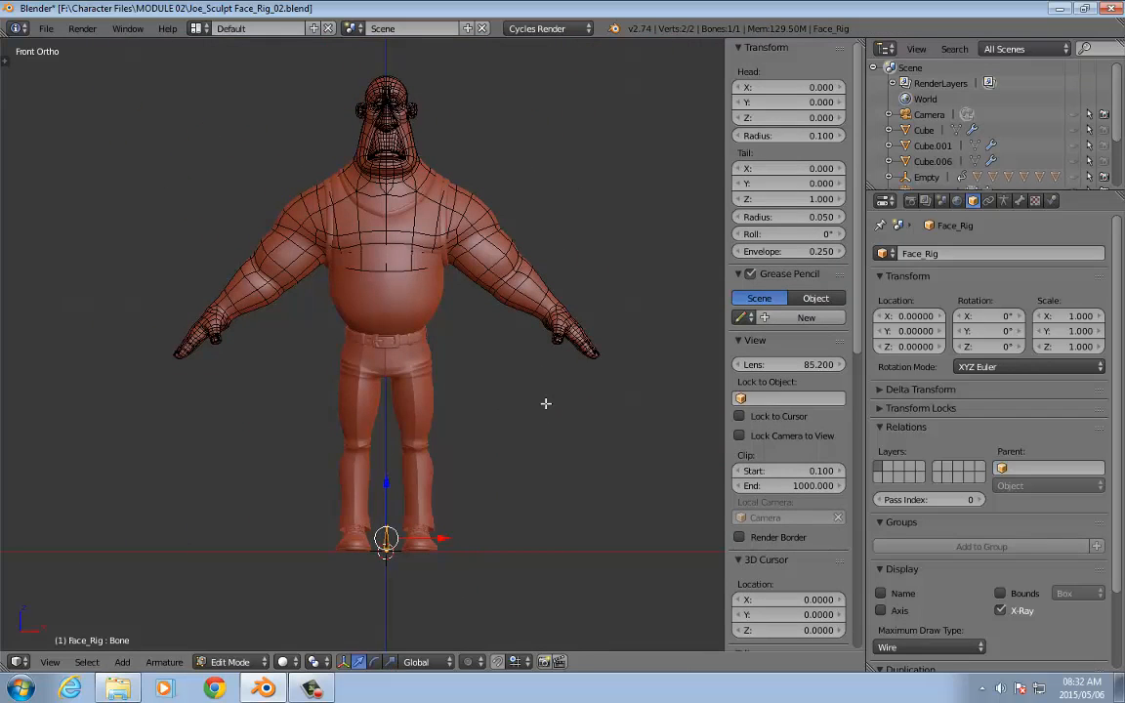
{"action": "key", "text": "g"}
{"action": "left_click", "coordinate": [562, 613]}
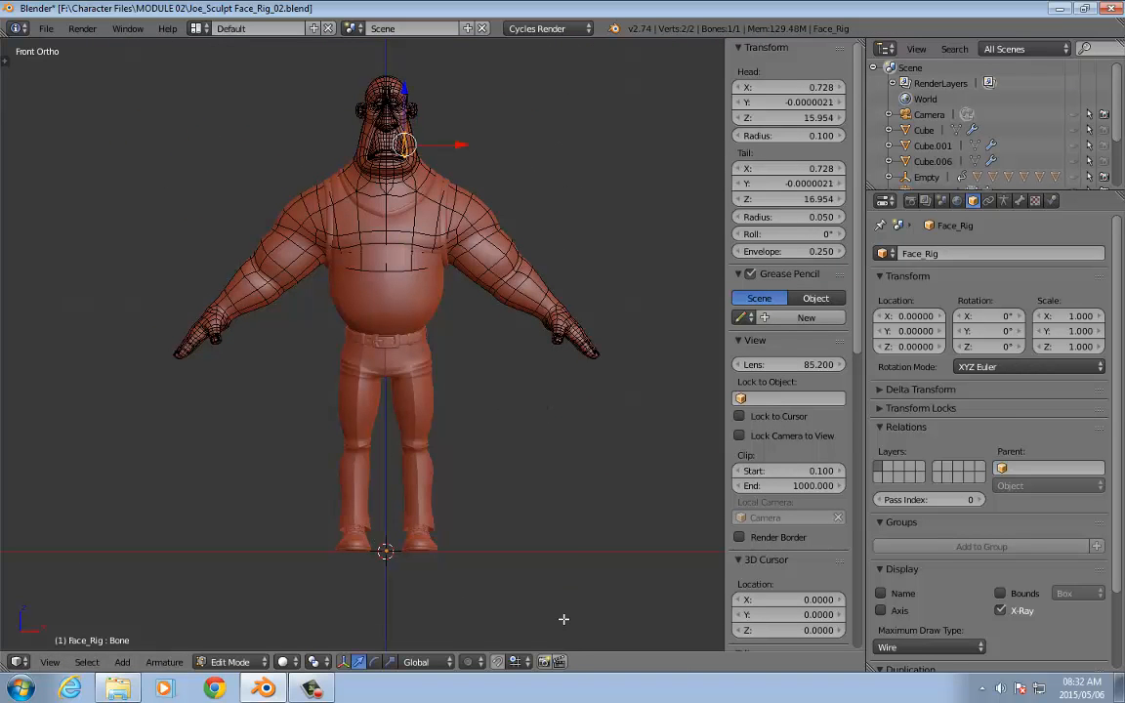
Step: Scale the bone beside the mouth down to a length of about 0.22
{"action": "middle_click_drag", "start_coordinate": [490, 284], "coordinate": [298, 394], "text": "shift"}
{"action": "scroll", "coordinate": [507, 483], "scroll_direction": "up", "scroll_amount": 10}
{"action": "middle_click_drag", "start_coordinate": [536, 299], "coordinate": [558, 326], "text": "shift"}
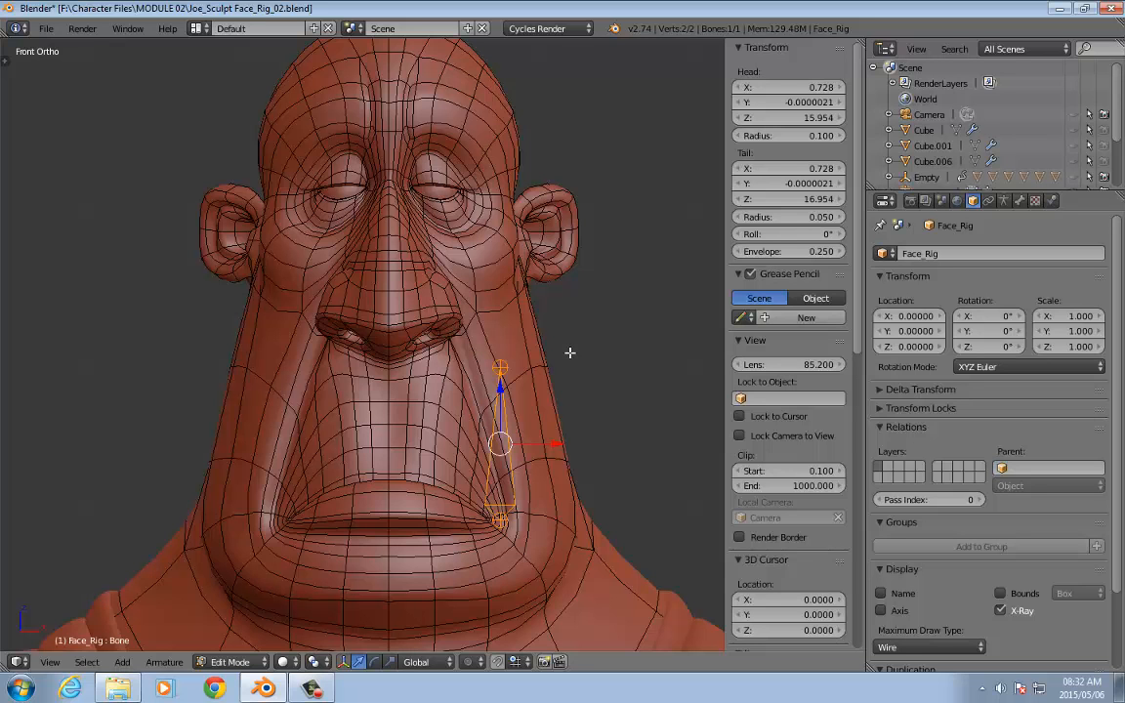
{"action": "key", "text": "s"}
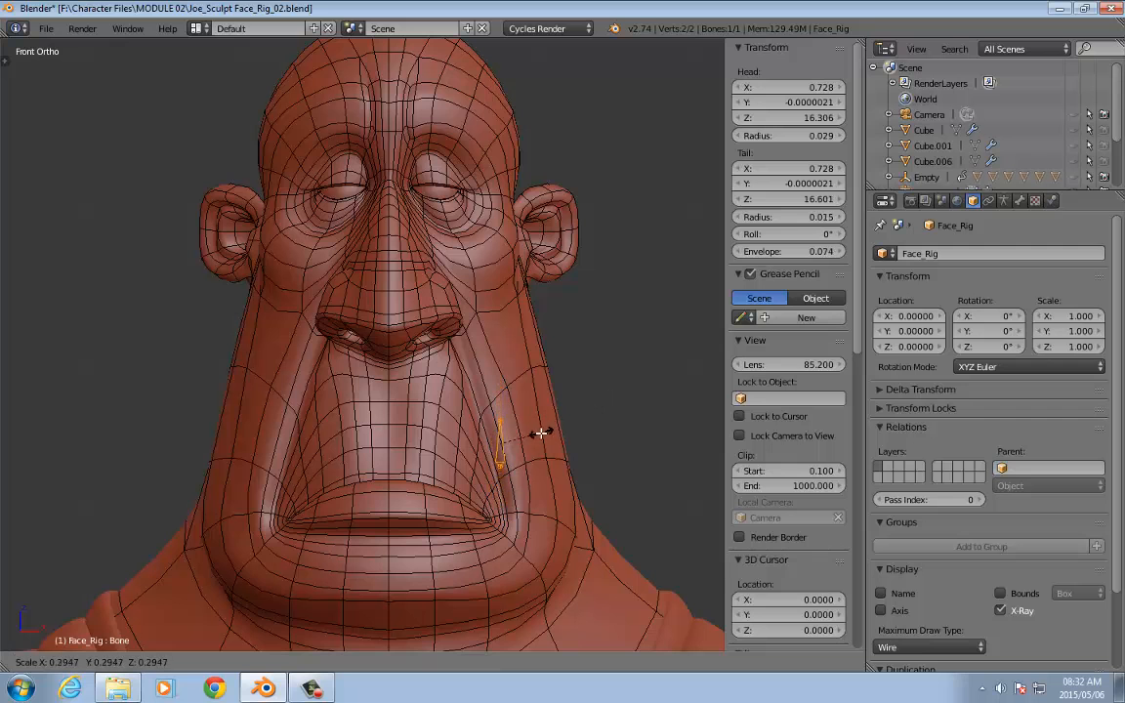
{"action": "left_click", "coordinate": [532, 439]}
Step: Place the small bone at the character's left mouth corner, with its base at about X 0.656, Z 15.969
{"action": "middle_click_drag", "start_coordinate": [635, 427], "coordinate": [640, 360], "text": "shift"}
{"action": "scroll", "coordinate": [663, 430], "scroll_direction": "up", "scroll_amount": 3}
{"action": "middle_click_drag", "start_coordinate": [616, 400], "coordinate": [577, 367], "text": "shift"}
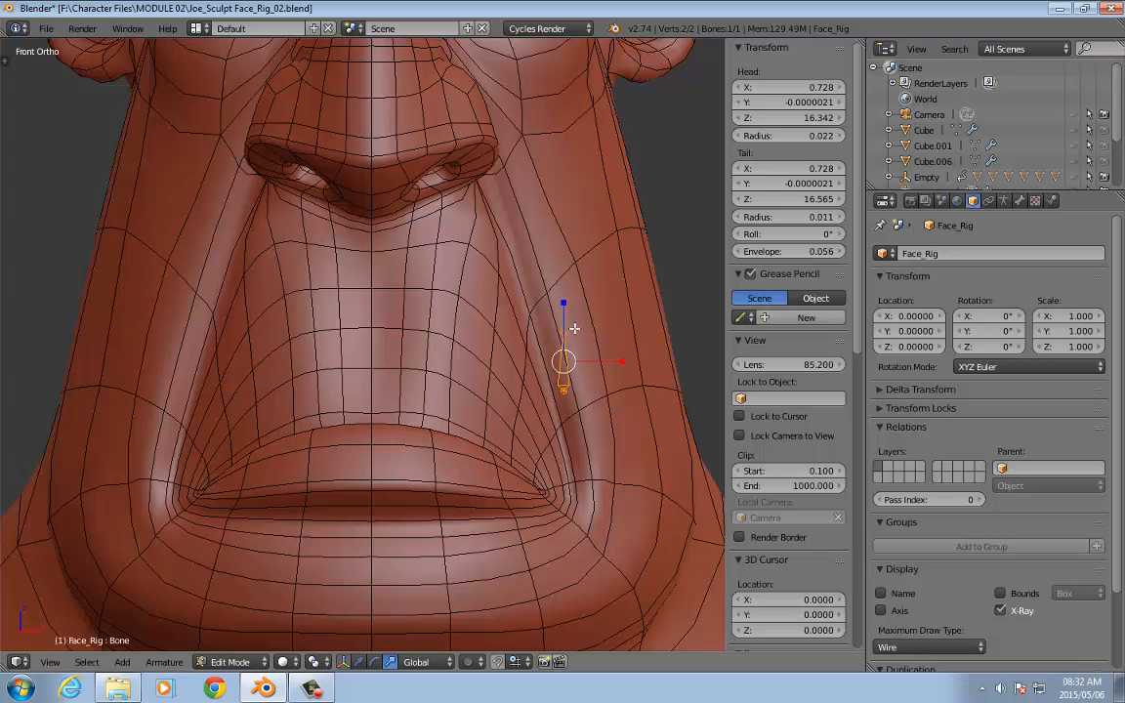
{"action": "scroll", "coordinate": [574, 329], "scroll_direction": "down", "scroll_amount": 3}
{"action": "scroll", "coordinate": [574, 329], "scroll_direction": "down", "scroll_amount": 1}
{"action": "middle_click_drag", "start_coordinate": [574, 329], "coordinate": [582, 377], "text": "shift"}
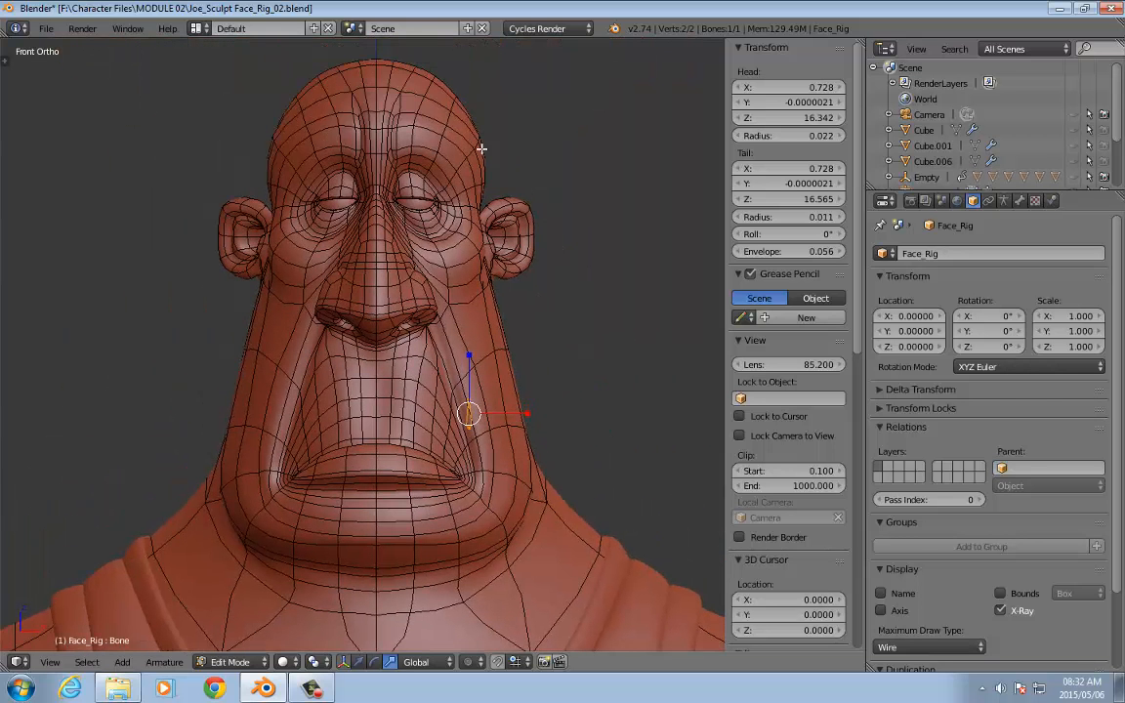
{"action": "scroll", "coordinate": [611, 419], "scroll_direction": "up", "scroll_amount": 3}
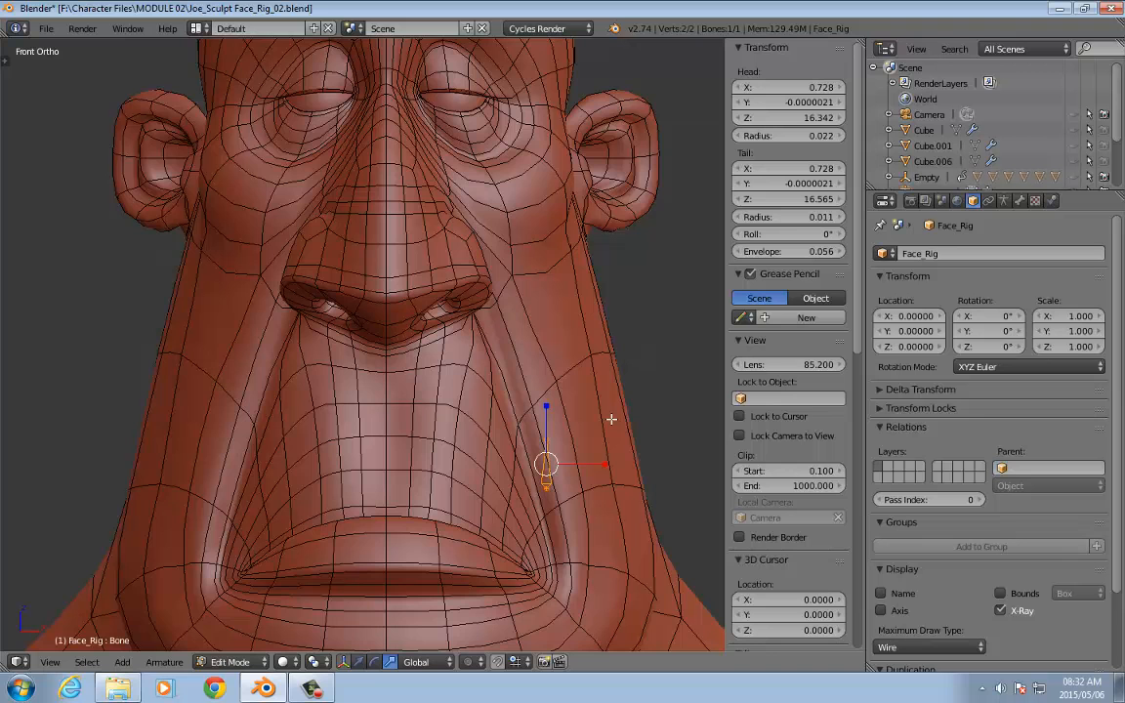
{"action": "scroll", "coordinate": [612, 419], "scroll_direction": "down", "scroll_amount": 2}
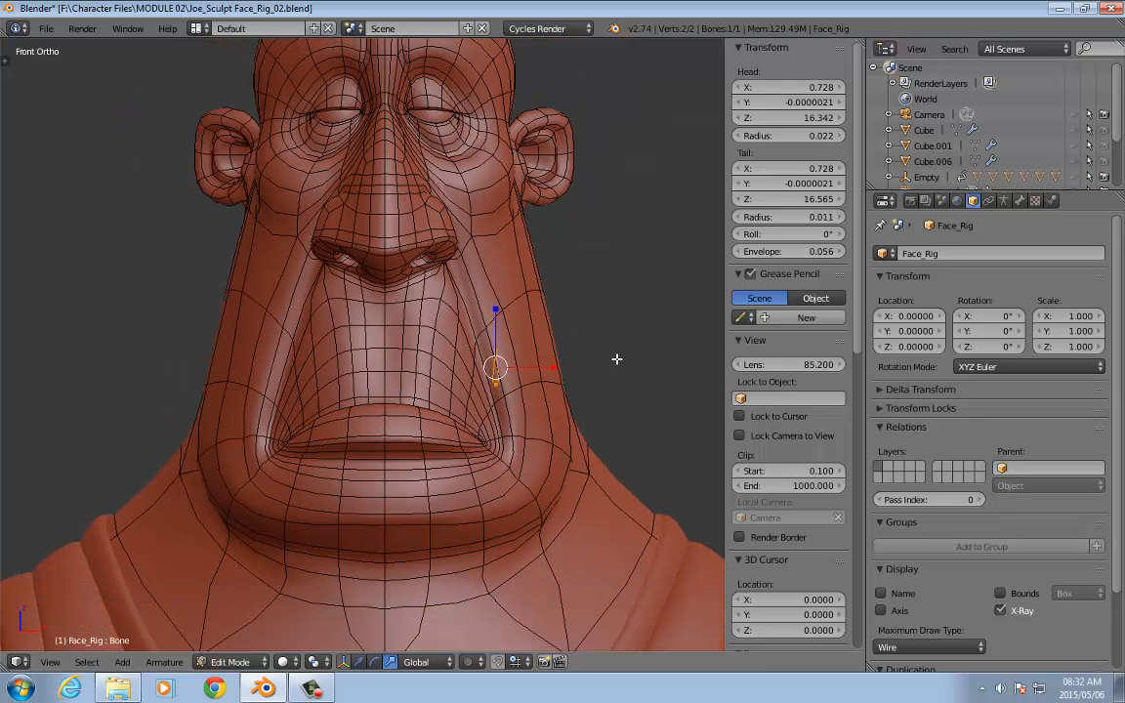
{"action": "key", "text": "g"}
{"action": "left_click", "coordinate": [602, 422]}
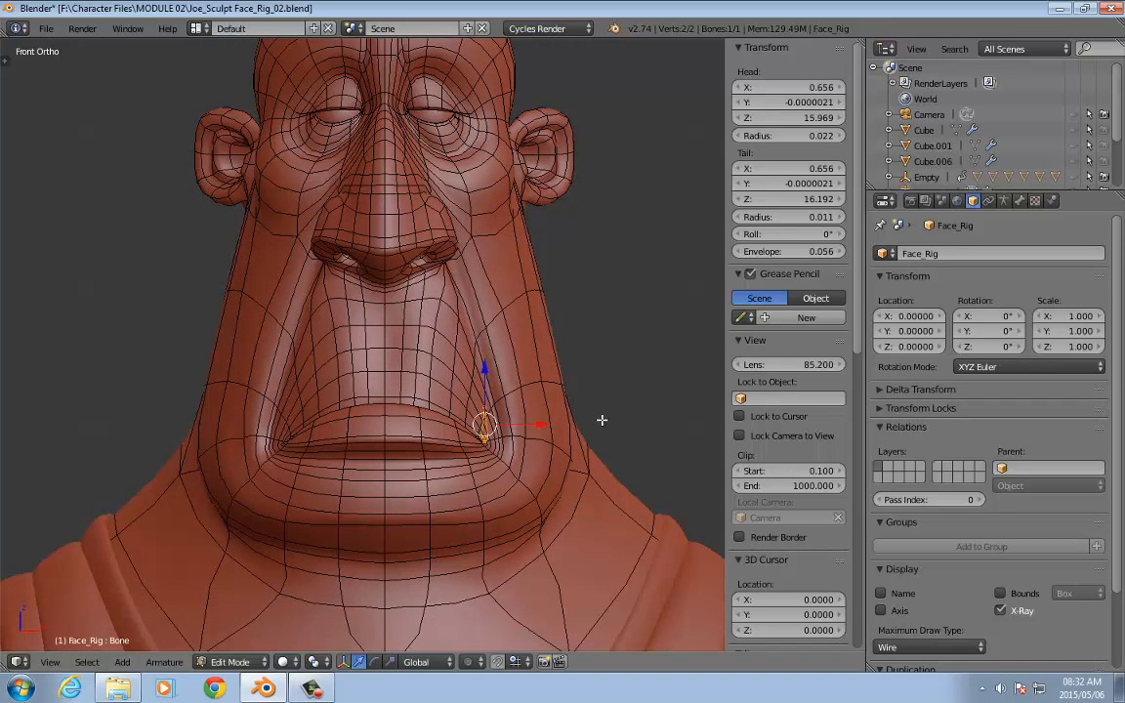
{"action": "scroll", "coordinate": [603, 439], "scroll_direction": "up", "scroll_amount": 4}
{"action": "scroll", "coordinate": [401, 336], "scroll_direction": "up", "scroll_amount": 4}
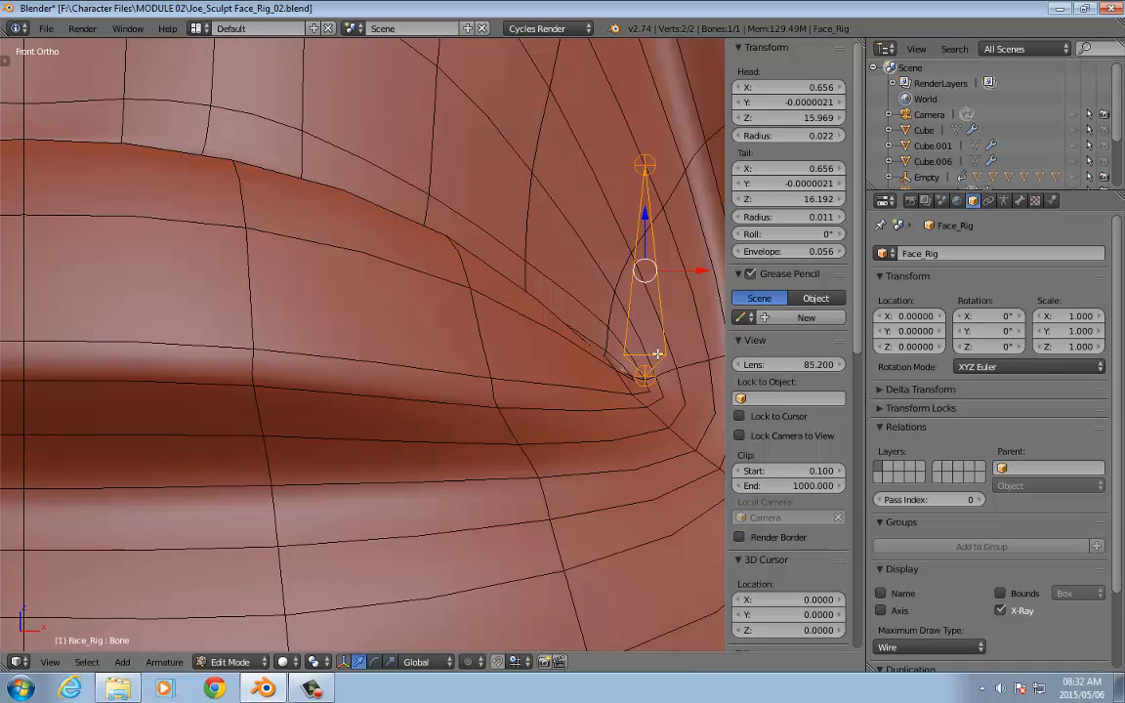
{"action": "scroll", "coordinate": [654, 376], "scroll_direction": "down", "scroll_amount": 4}
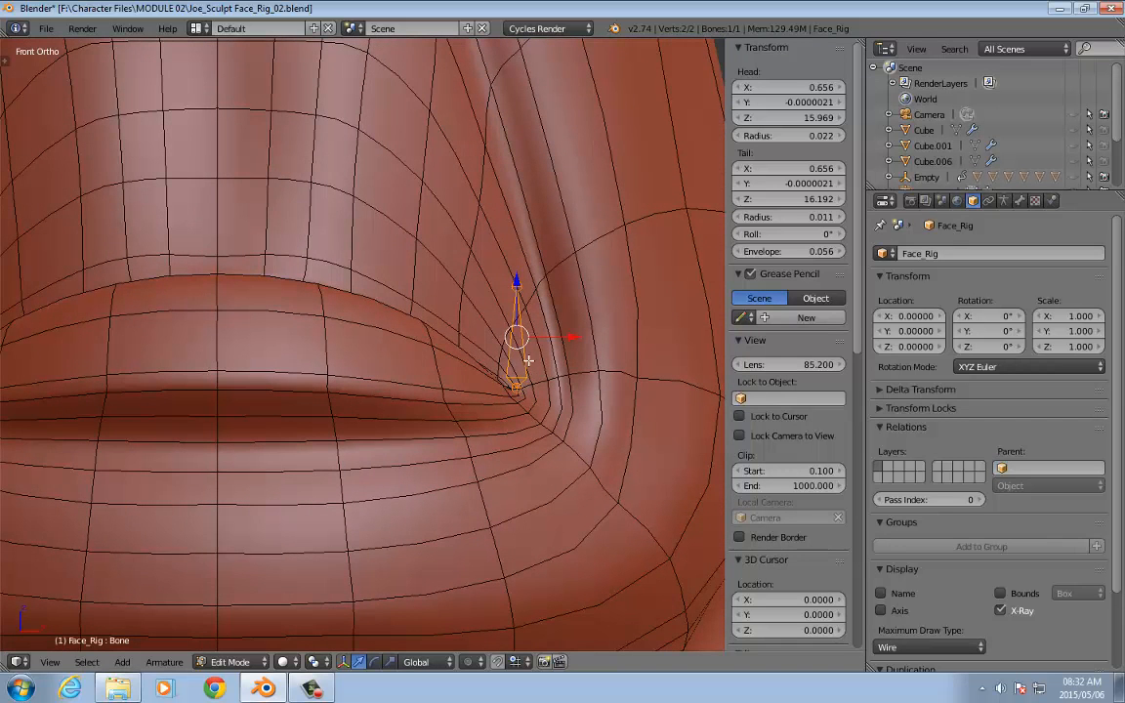
{"action": "scroll", "coordinate": [488, 327], "scroll_direction": "down", "scroll_amount": 3}
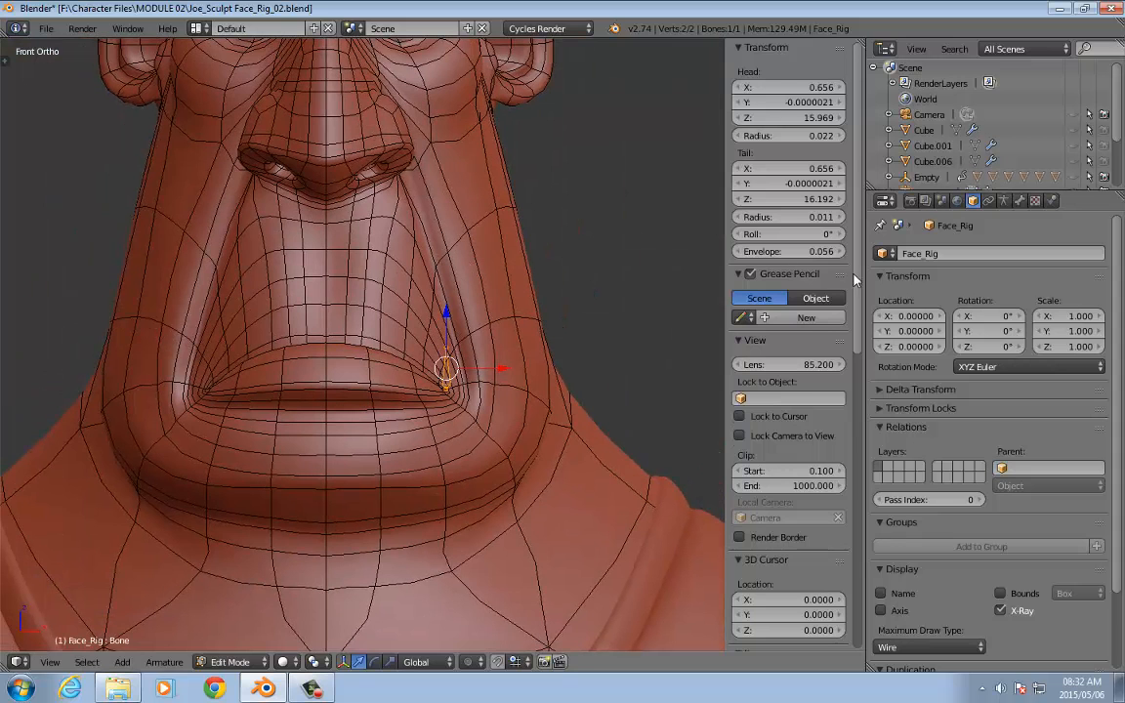
Step: Rename the mouth corner bone as L_Mouth
{"action": "scroll", "coordinate": [844, 471], "scroll_direction": "down", "scroll_amount": 8}
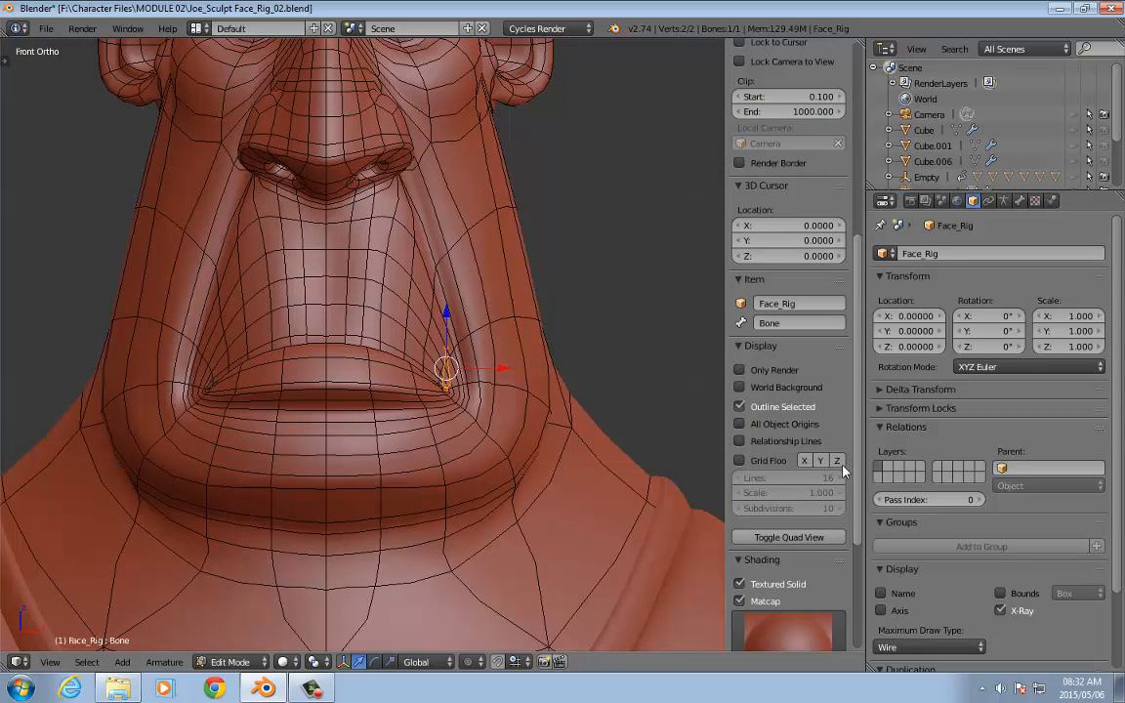
{"action": "scroll", "coordinate": [843, 471], "scroll_direction": "down", "scroll_amount": 3}
{"action": "left_click", "coordinate": [783, 236]}
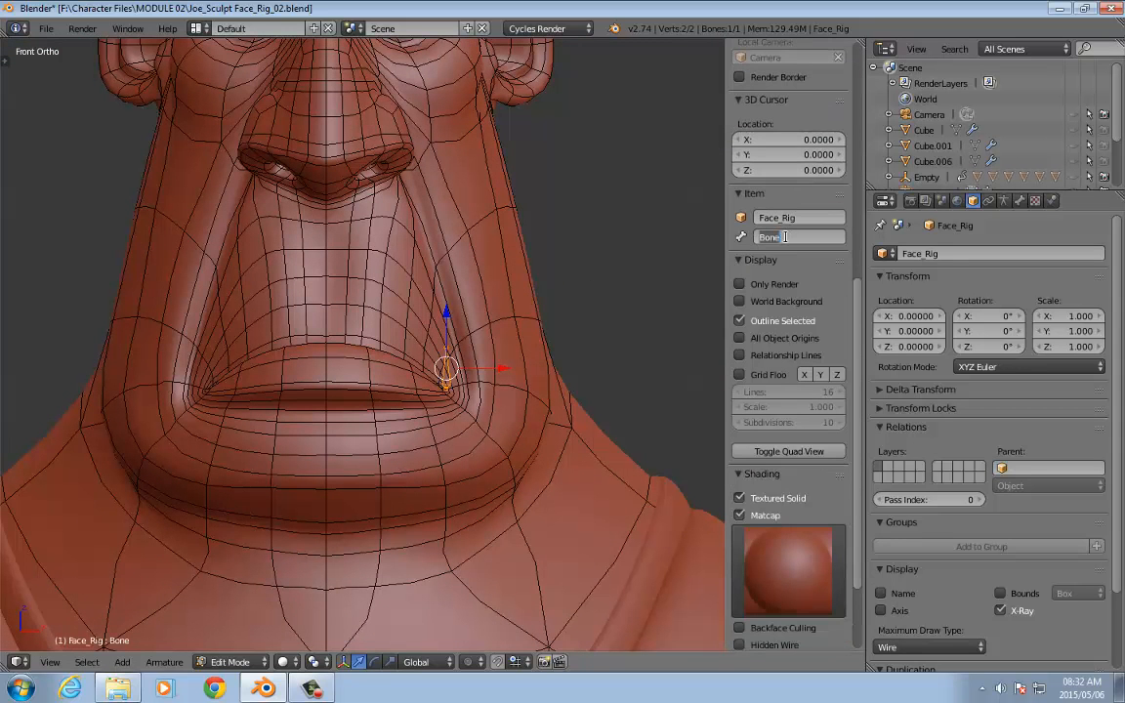
{"action": "type", "text": "L_Mou"}
{"action": "type", "text": "th"}
{"action": "key", "text": "Return"}
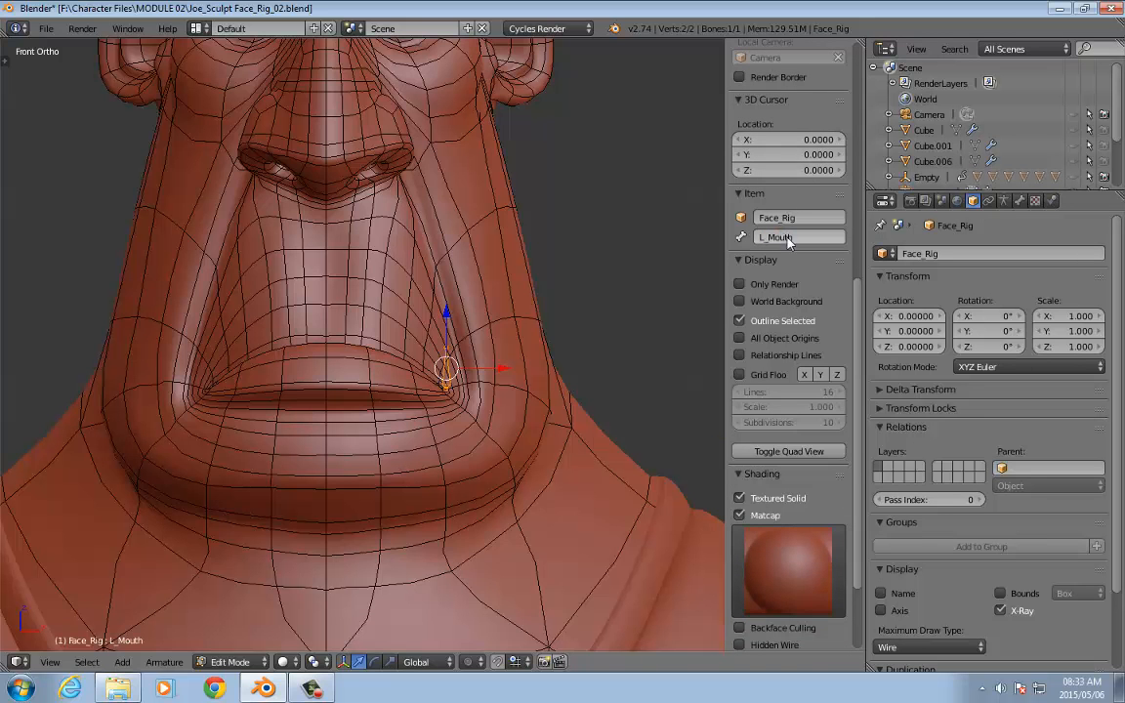
Step: Move the L_Mouth bone forward along Y in side view so it sits at the corner of the lips
{"action": "scroll", "coordinate": [496, 333], "scroll_direction": "down", "scroll_amount": 3}
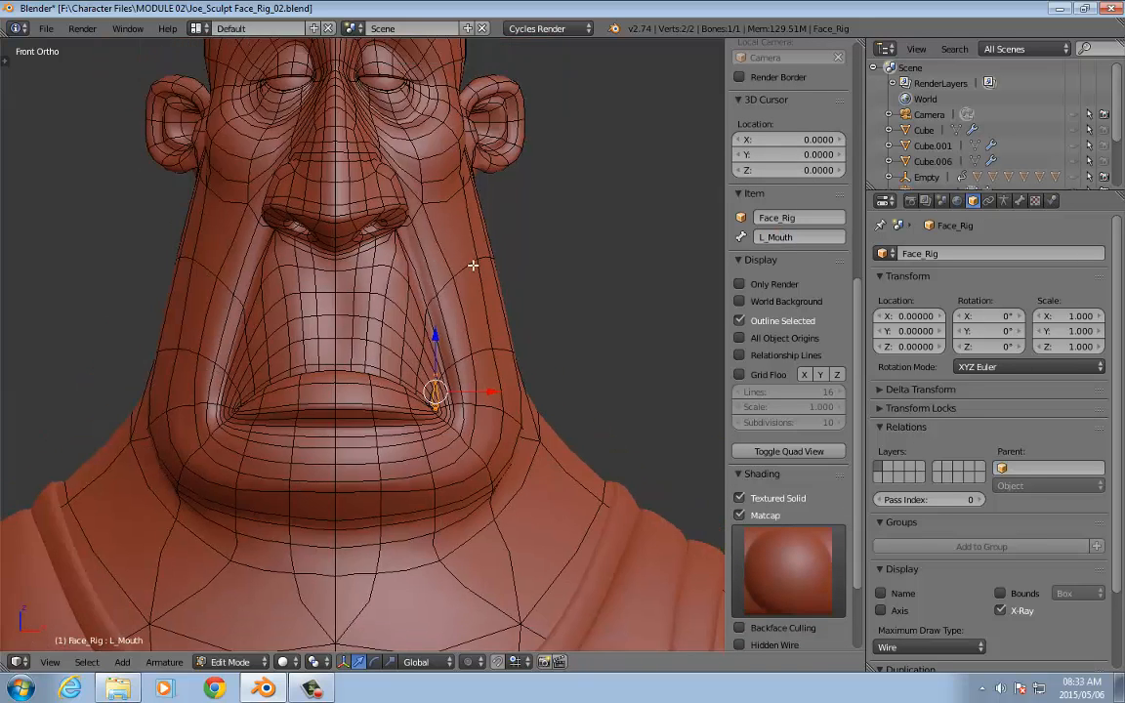
{"action": "scroll", "coordinate": [533, 341], "scroll_direction": "up", "scroll_amount": 2}
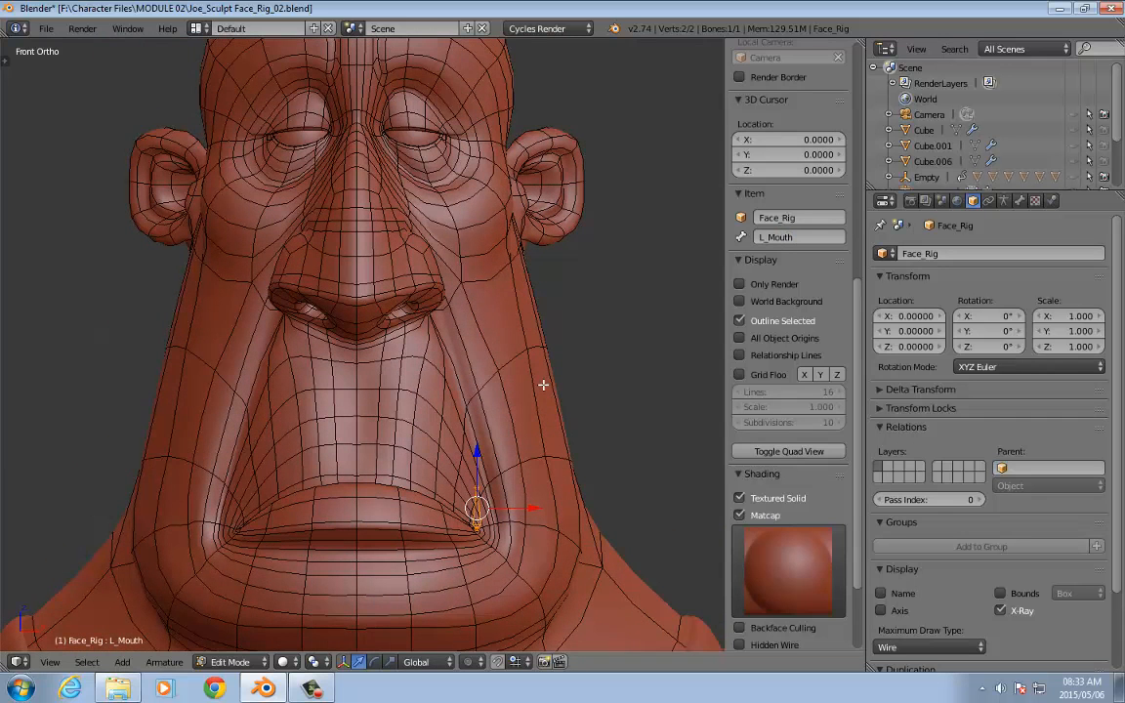
{"action": "key", "text": "KP_3"}
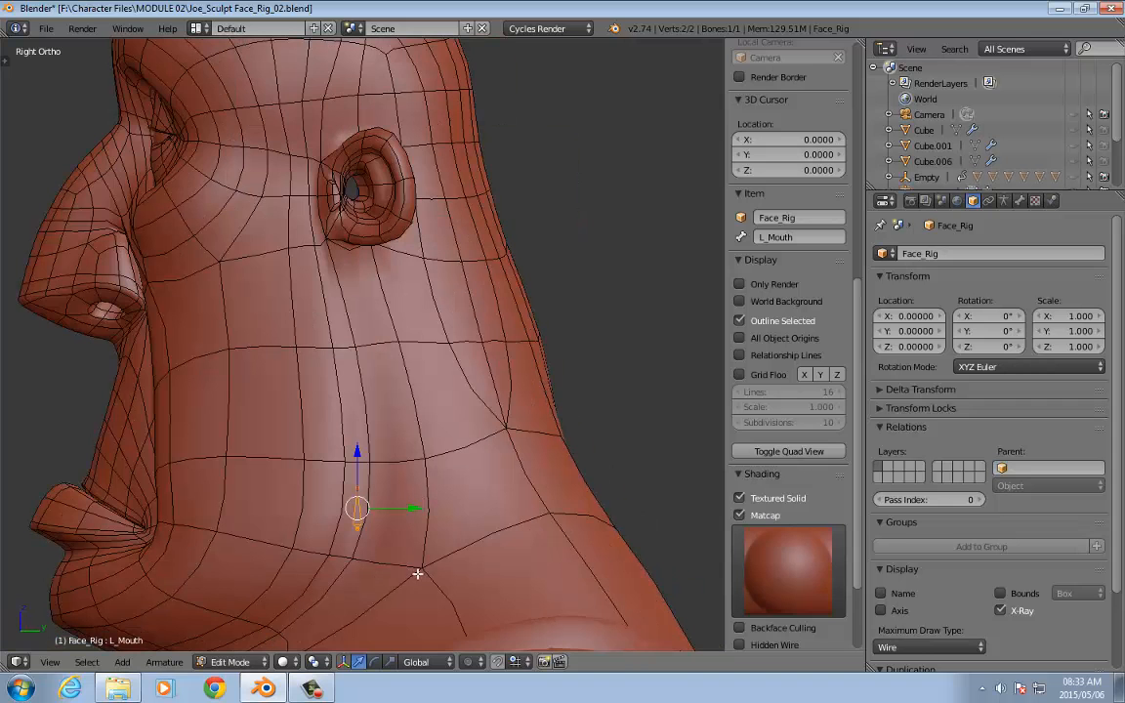
{"action": "left_click_drag", "start_coordinate": [420, 509], "coordinate": [209, 515]}
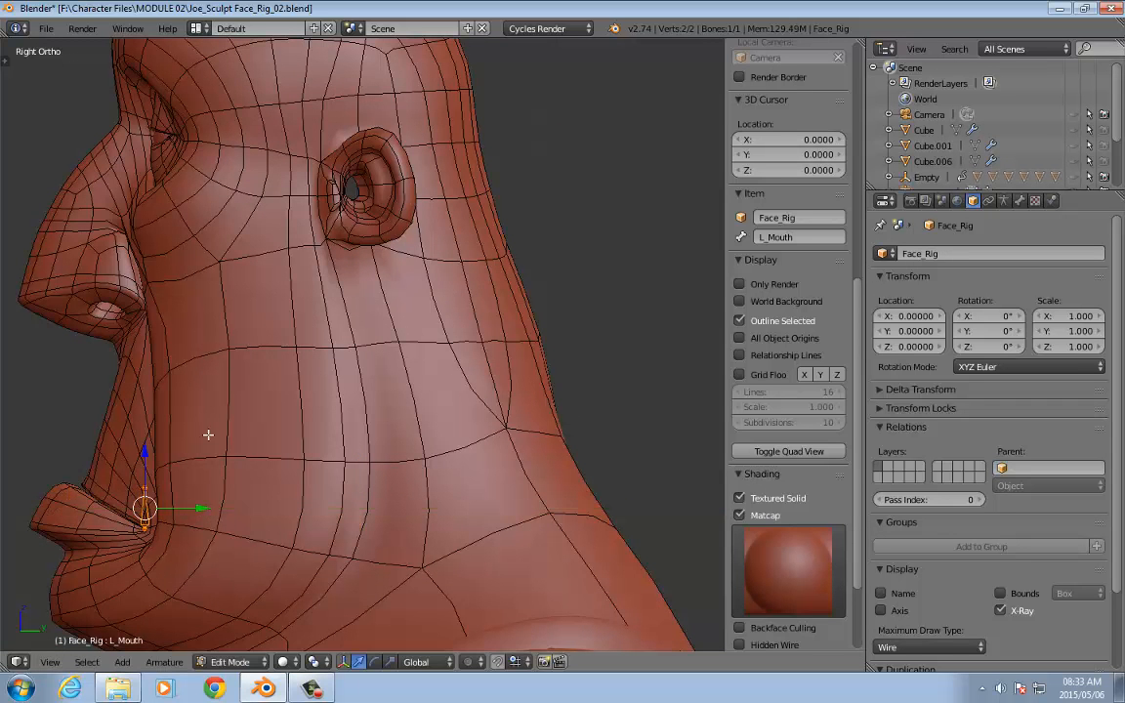
Step: Duplicate the L_Mouth bone twice in front view, placing one copy at the left nostril and one on the left cheek
{"action": "key", "text": "KP_1"}
{"action": "middle_click_drag", "start_coordinate": [628, 355], "coordinate": [642, 389], "text": "shift"}
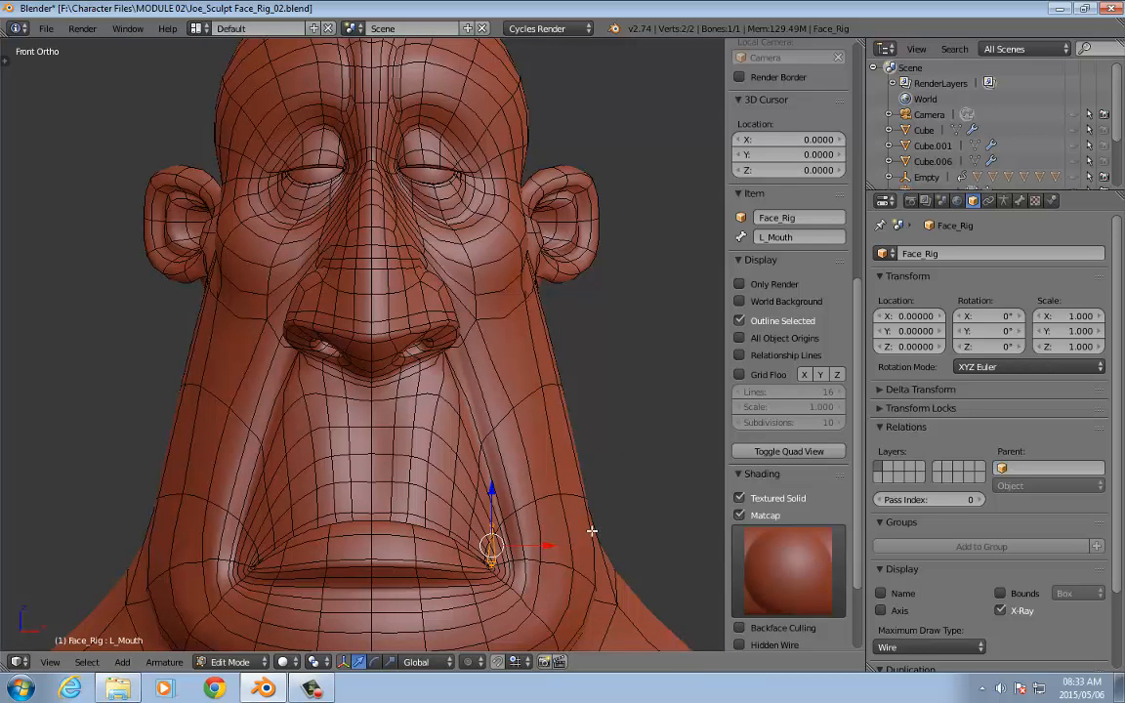
{"action": "key", "text": "shift+d"}
{"action": "left_click", "coordinate": [543, 317]}
{"action": "key", "text": "shift+d"}
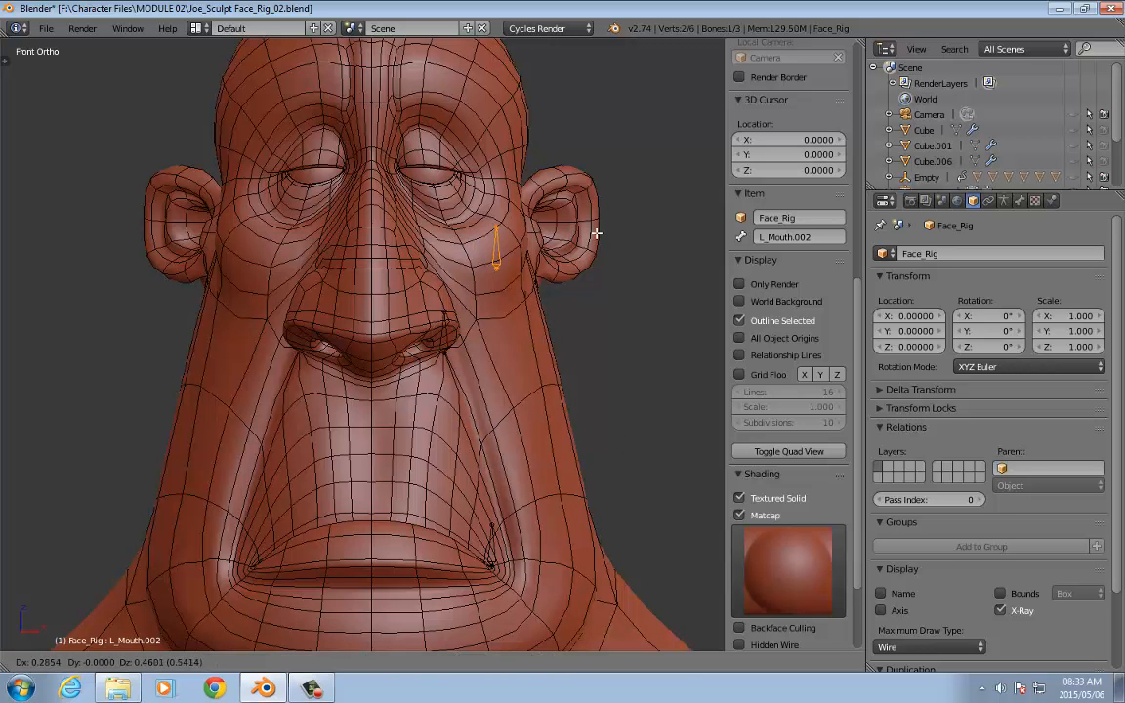
{"action": "left_click", "coordinate": [597, 234]}
Step: Duplicate the cheek bone twice to place control bones at the lower and upper lids of the left eye
{"action": "scroll", "coordinate": [612, 188], "scroll_direction": "up", "scroll_amount": 4}
{"action": "middle_click_drag", "start_coordinate": [614, 188], "coordinate": [583, 404], "text": "shift"}
{"action": "key", "text": "shift+d"}
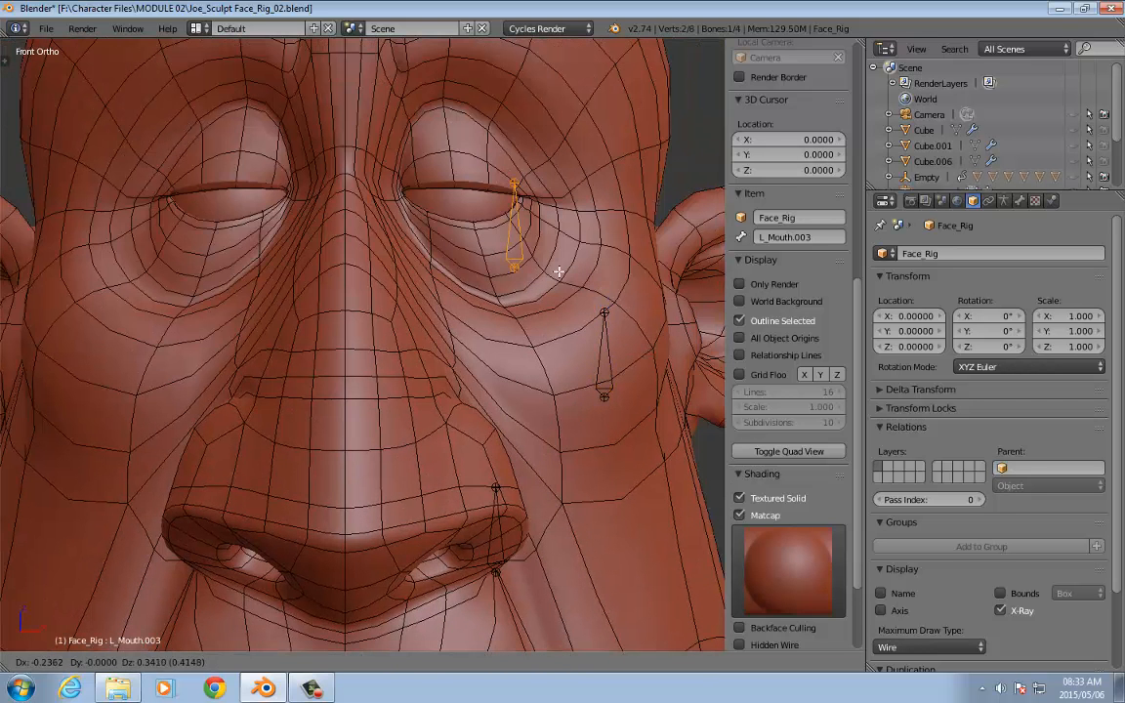
{"action": "left_click", "coordinate": [521, 231]}
{"action": "key", "text": "shift+d"}
{"action": "left_click", "coordinate": [501, 192]}
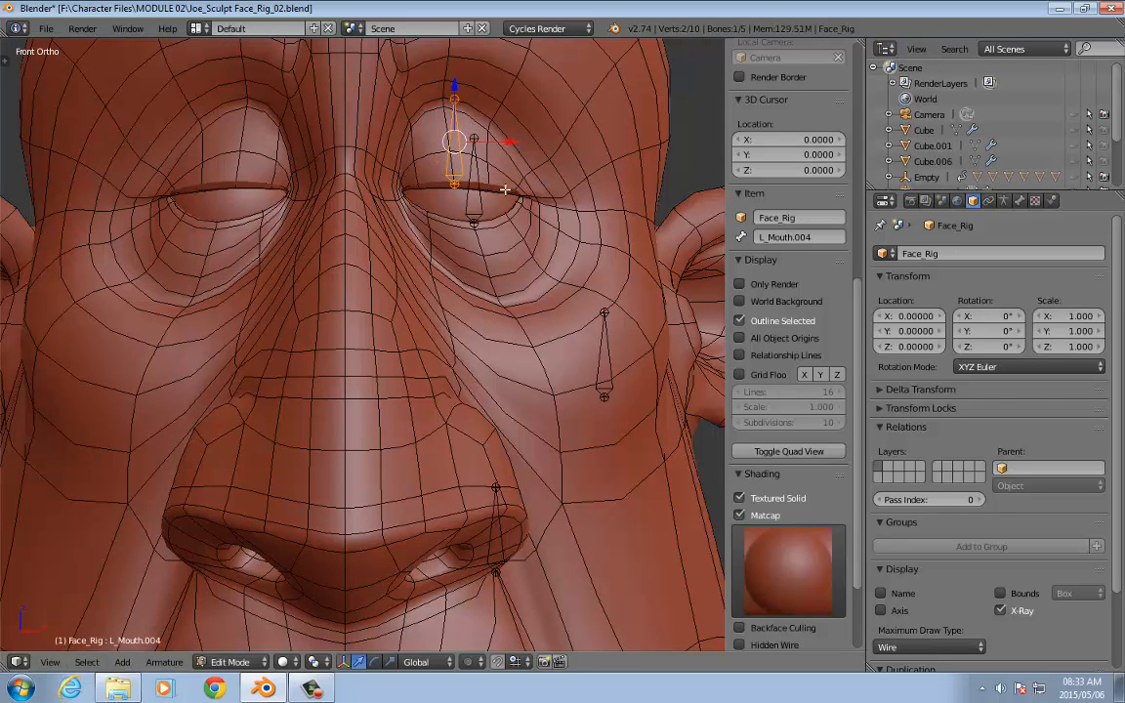
Step: Duplicate the upper eyelid bone three times to place inner, middle and outer control bones along the left brow
{"action": "middle_click_drag", "start_coordinate": [555, 162], "coordinate": [566, 388], "text": "shift"}
{"action": "key", "text": "shift+d"}
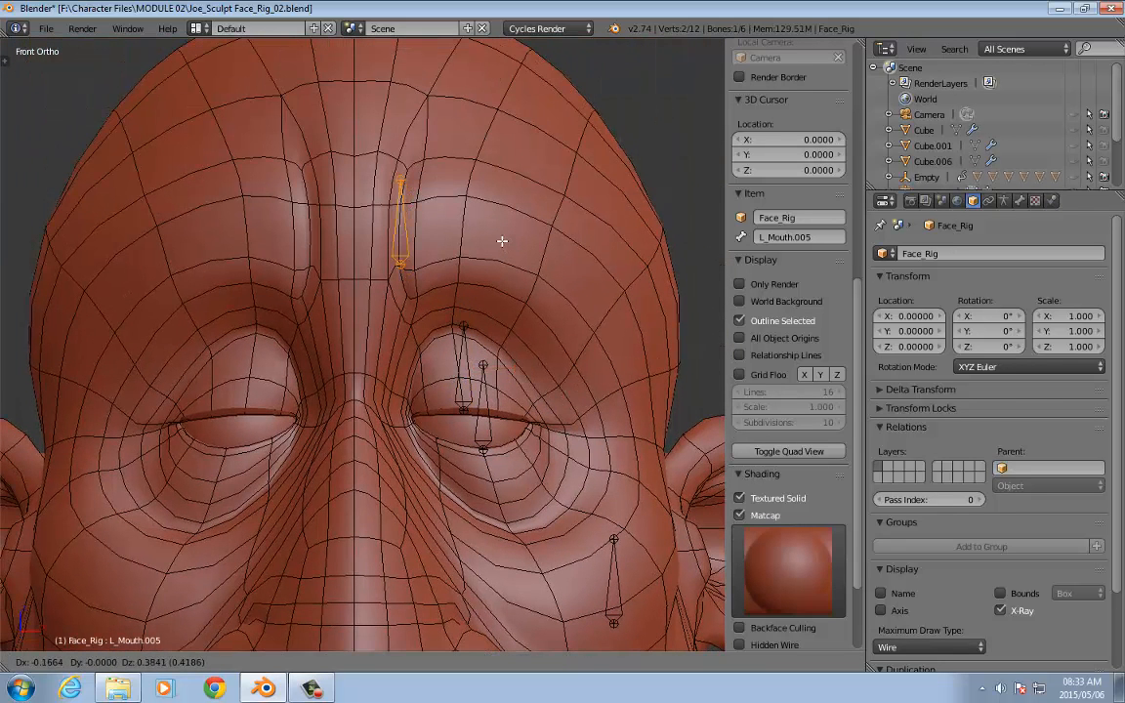
{"action": "left_click", "coordinate": [502, 242]}
{"action": "key", "text": "shift+d"}
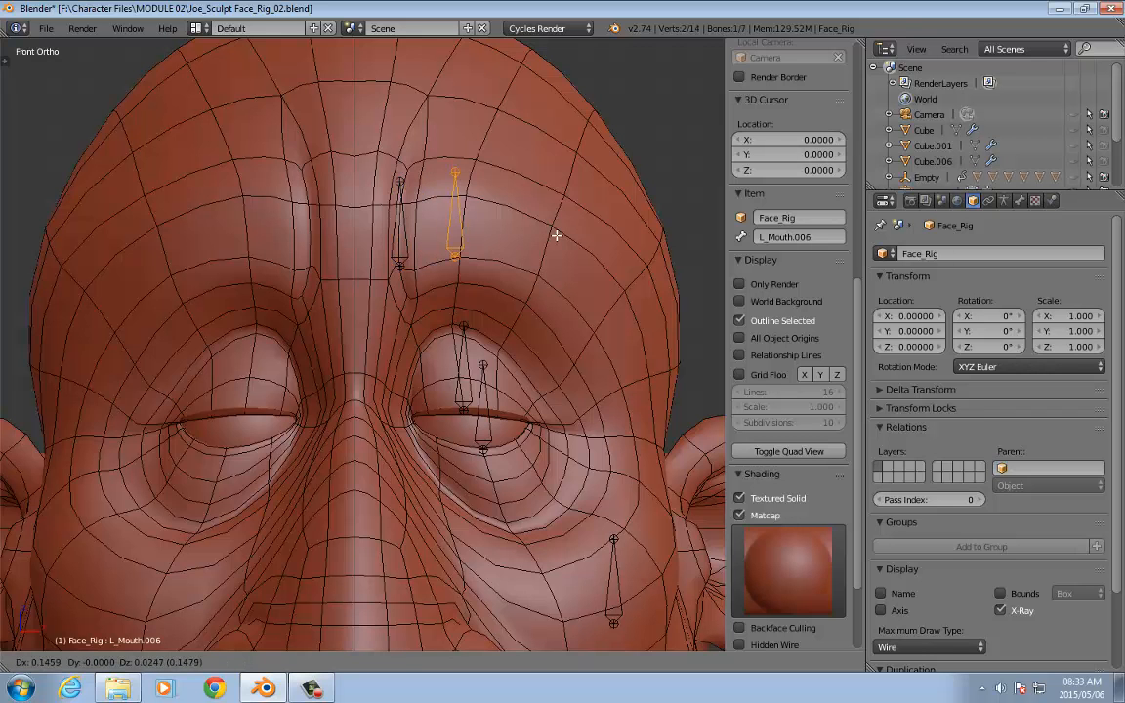
{"action": "left_click", "coordinate": [559, 236]}
{"action": "key", "text": "shift+d"}
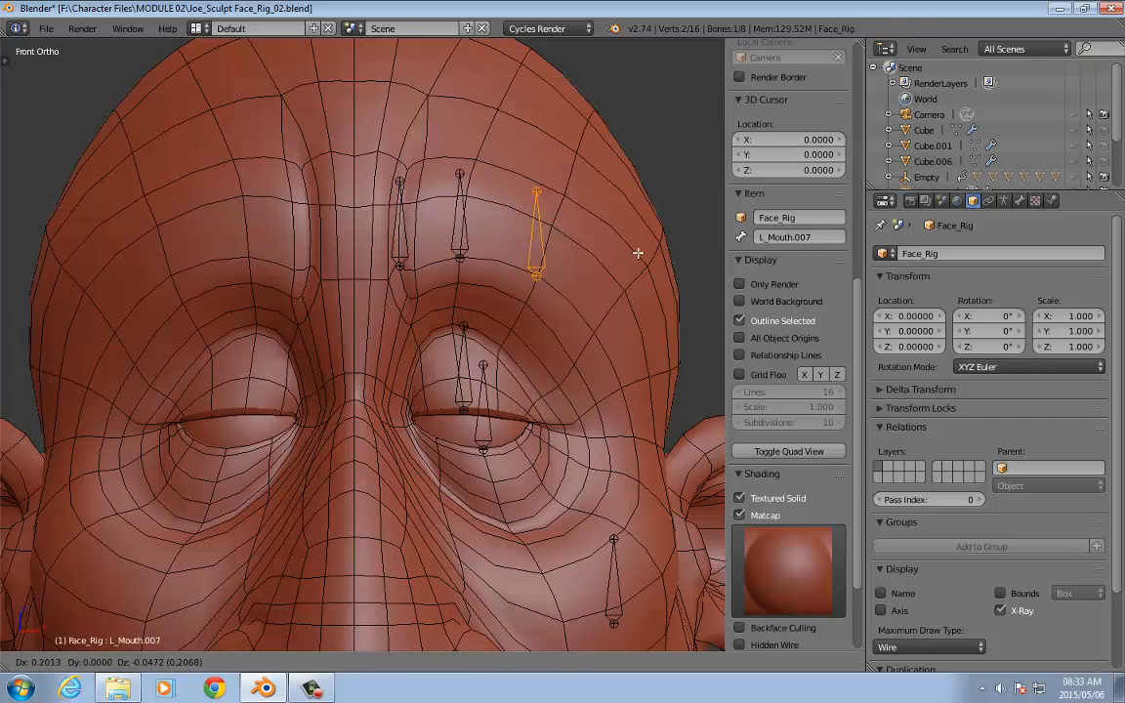
{"action": "left_click", "coordinate": [639, 252]}
{"action": "scroll", "coordinate": [588, 351], "scroll_direction": "down", "scroll_amount": 7}
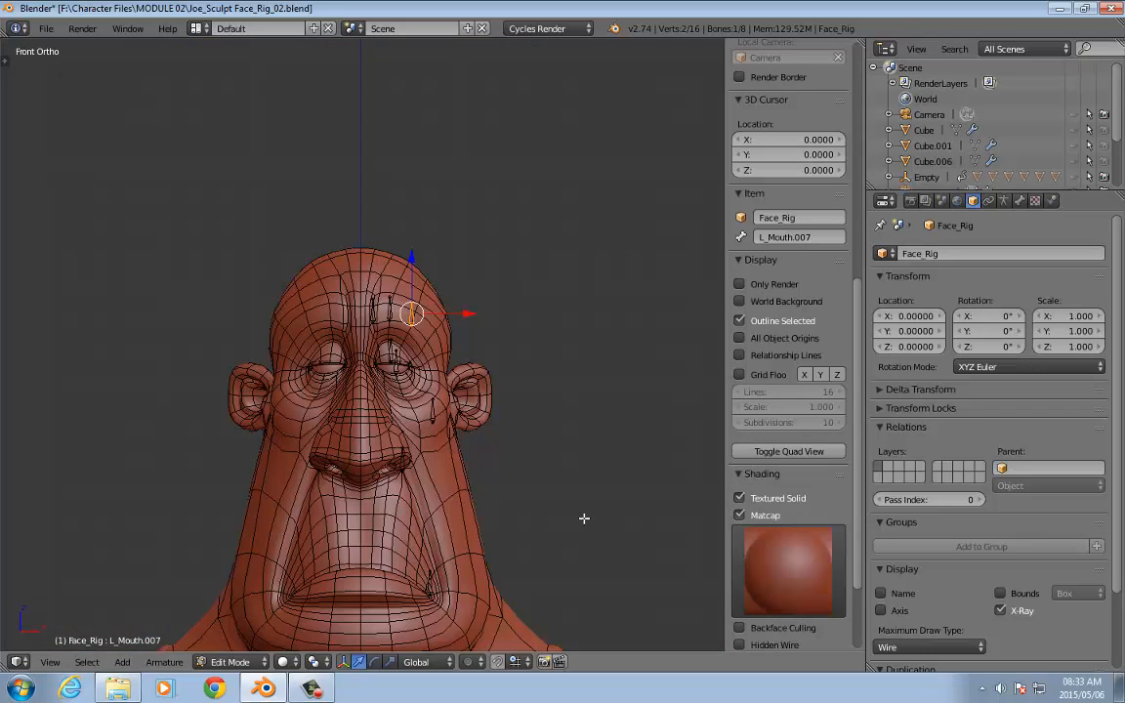
{"action": "middle_click_drag", "start_coordinate": [590, 506], "coordinate": [595, 402], "text": "shift"}
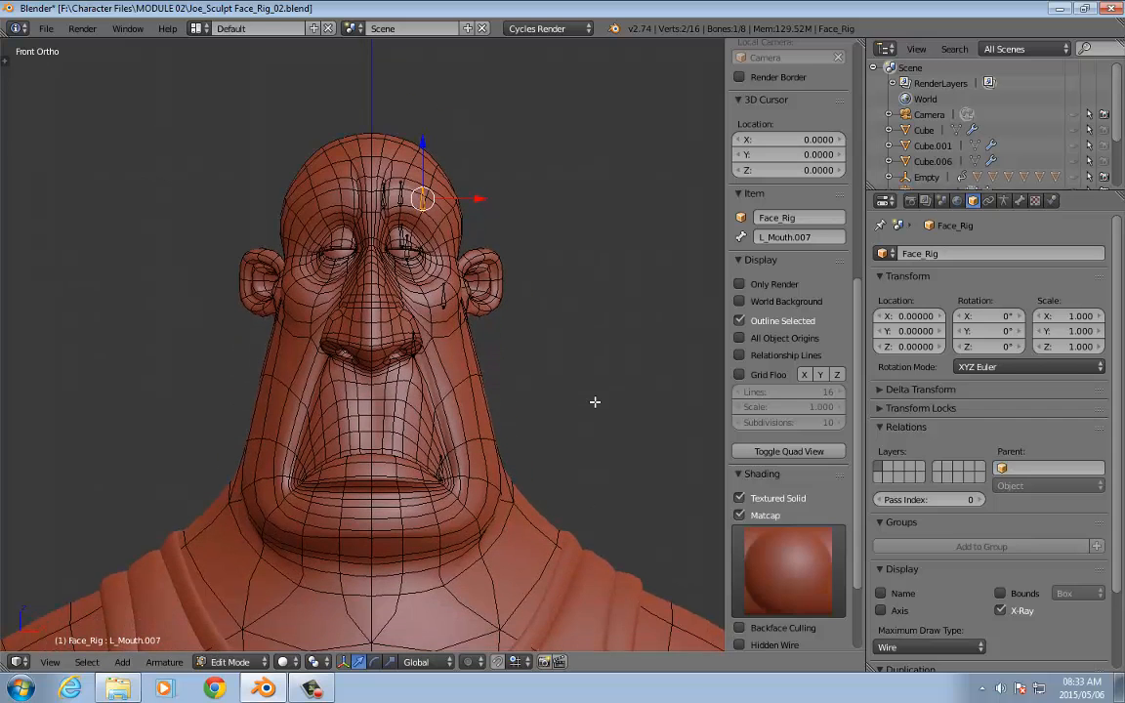
Step: Duplicate the outer left brow bone and place the copy at the centre of the forehead between the brows
{"action": "scroll", "coordinate": [594, 401], "scroll_direction": "up", "scroll_amount": 3}
{"action": "middle_click_drag", "start_coordinate": [620, 246], "coordinate": [626, 438], "text": "shift"}
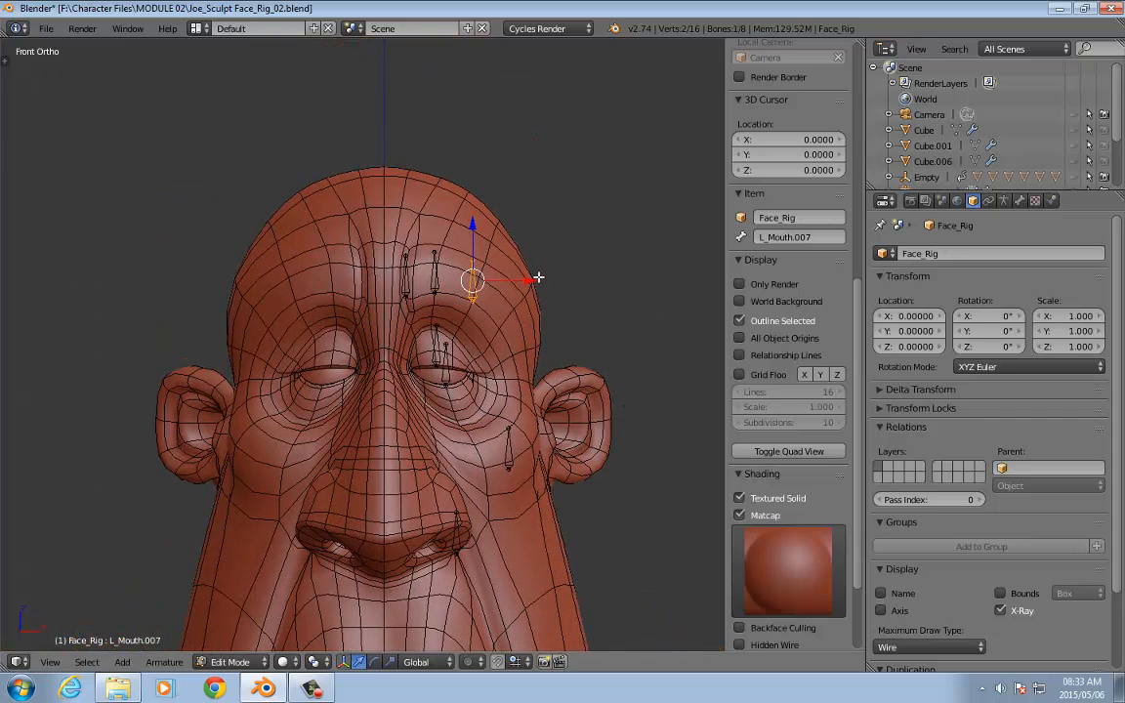
{"action": "key", "text": "shift+d"}
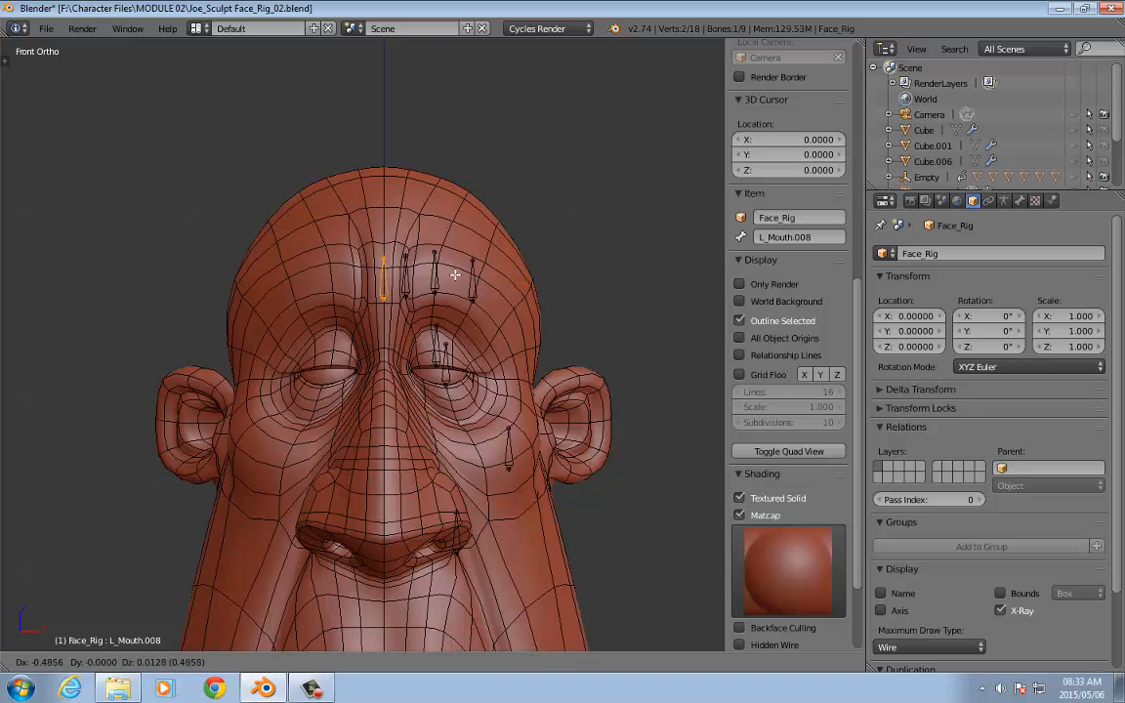
{"action": "left_click", "coordinate": [456, 275]}
{"action": "middle_click_drag", "start_coordinate": [455, 401], "coordinate": [459, 174], "text": "shift"}
{"action": "key", "text": "shift+d"}
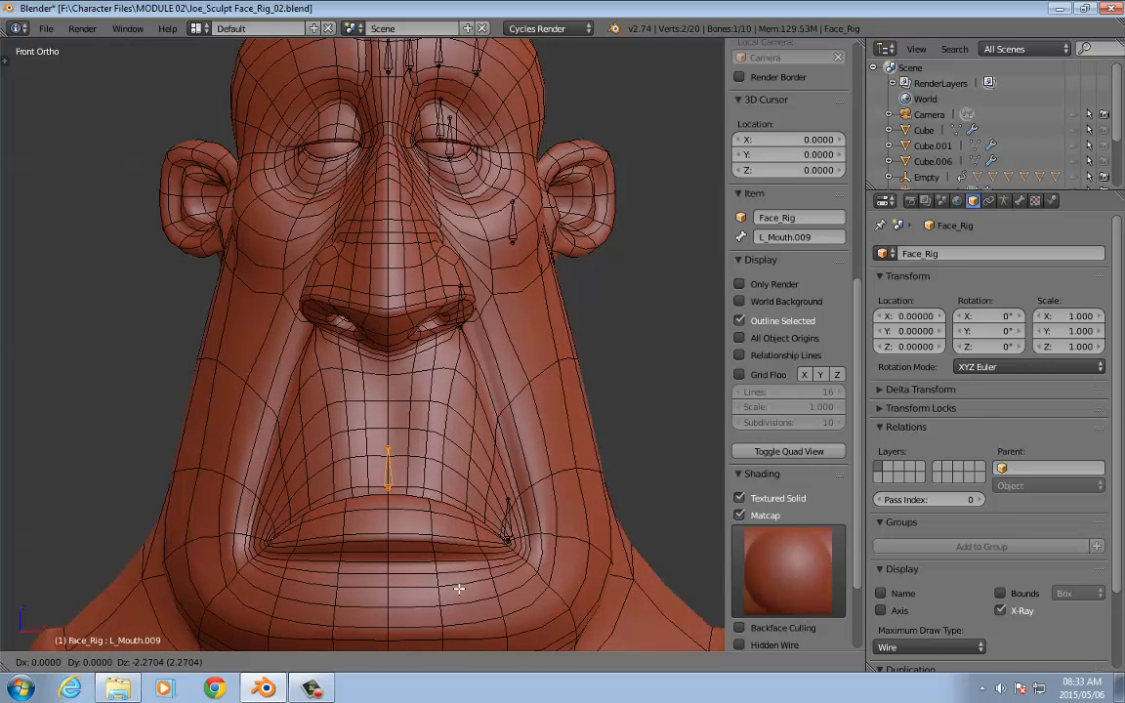
{"action": "left_click", "coordinate": [470, 175]}
{"action": "middle_click_drag", "start_coordinate": [527, 195], "coordinate": [543, 457], "text": "shift"}
{"action": "scroll", "coordinate": [545, 455], "scroll_direction": "up", "scroll_amount": 5}
{"action": "left_click_drag", "start_coordinate": [508, 267], "coordinate": [482, 275]}
{"action": "key", "text": "x"}
{"action": "left_click", "coordinate": [478, 276]}
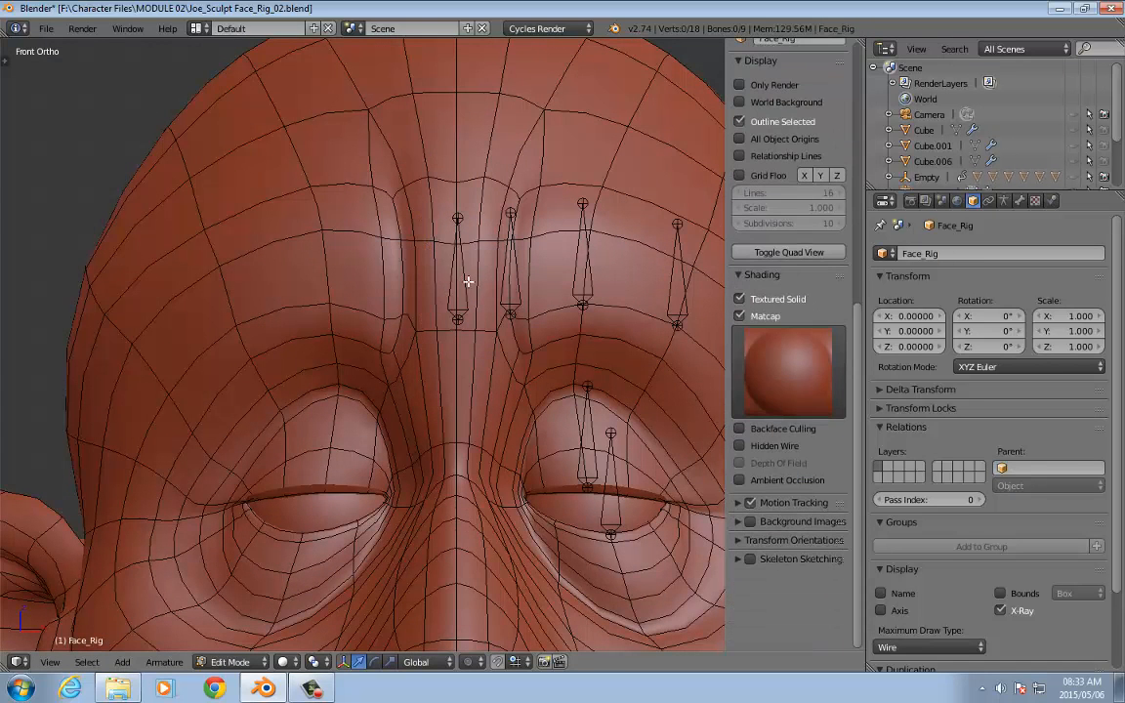
Step: Centre the middle forehead bone by setting its head X and tail X to 0
{"action": "scroll", "coordinate": [468, 281], "scroll_direction": "up", "scroll_amount": 3}
{"action": "right_click", "coordinate": [472, 344]}
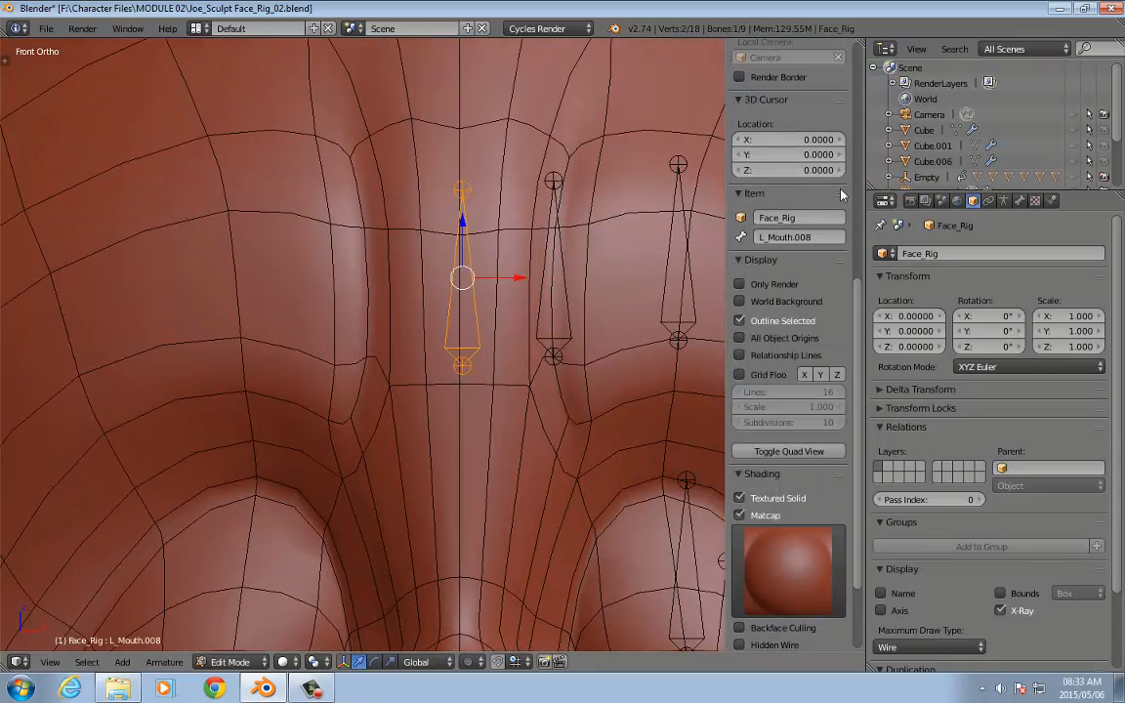
{"action": "scroll", "coordinate": [774, 195], "scroll_direction": "up", "scroll_amount": 10}
{"action": "left_click", "coordinate": [825, 71]}
{"action": "type", "text": "0"}
{"action": "key", "text": "Return"}
{"action": "left_click", "coordinate": [807, 151]}
{"action": "type", "text": "0"}
{"action": "key", "text": "Return"}
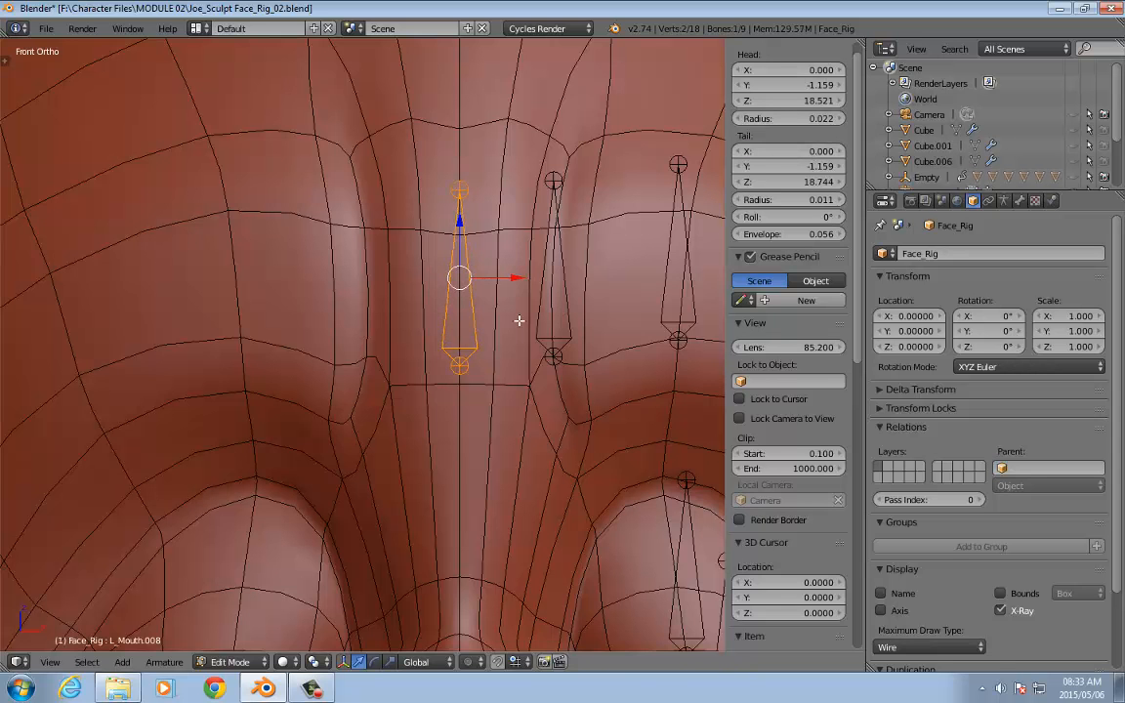
Step: Duplicate the centred forehead bone and move the copy straight down along Z to just above the upper lip
{"action": "scroll", "coordinate": [519, 320], "scroll_direction": "down", "scroll_amount": 4}
{"action": "scroll", "coordinate": [519, 320], "scroll_direction": "down", "scroll_amount": 3}
{"action": "middle_click_drag", "start_coordinate": [519, 385], "coordinate": [523, 279], "text": "shift"}
{"action": "scroll", "coordinate": [523, 280], "scroll_direction": "up", "scroll_amount": 1}
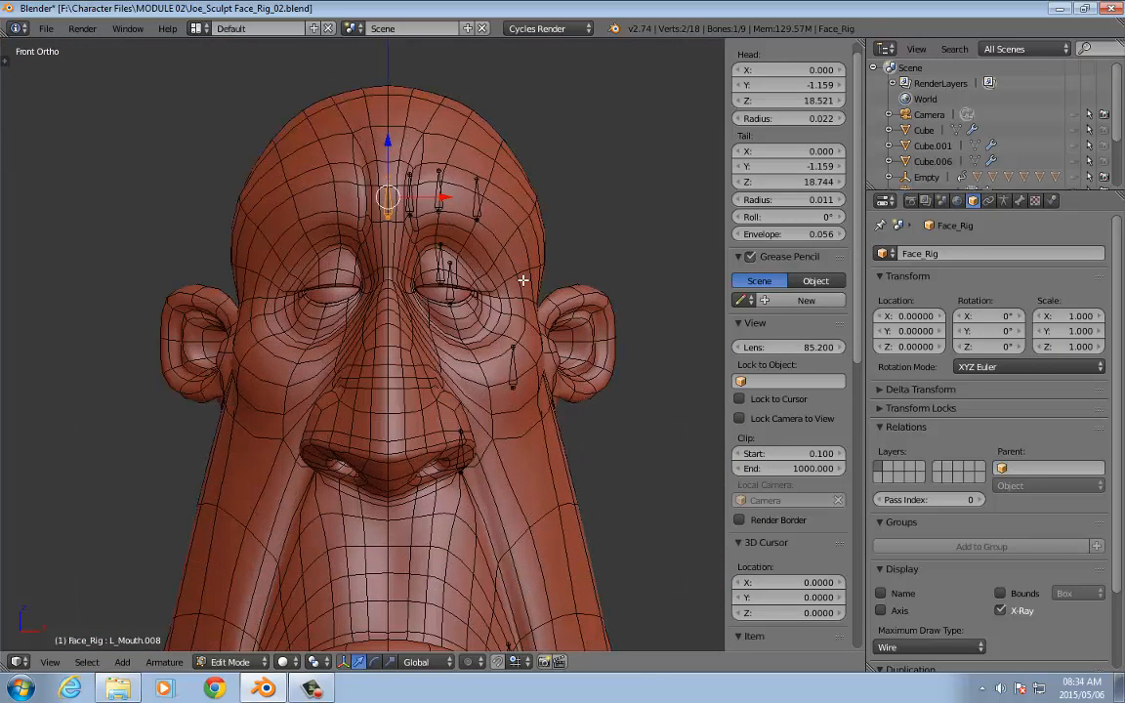
{"action": "key", "text": "shift+d"}
{"action": "right_click", "coordinate": [552, 255]}
{"action": "key", "text": "g"}
{"action": "key", "text": "z"}
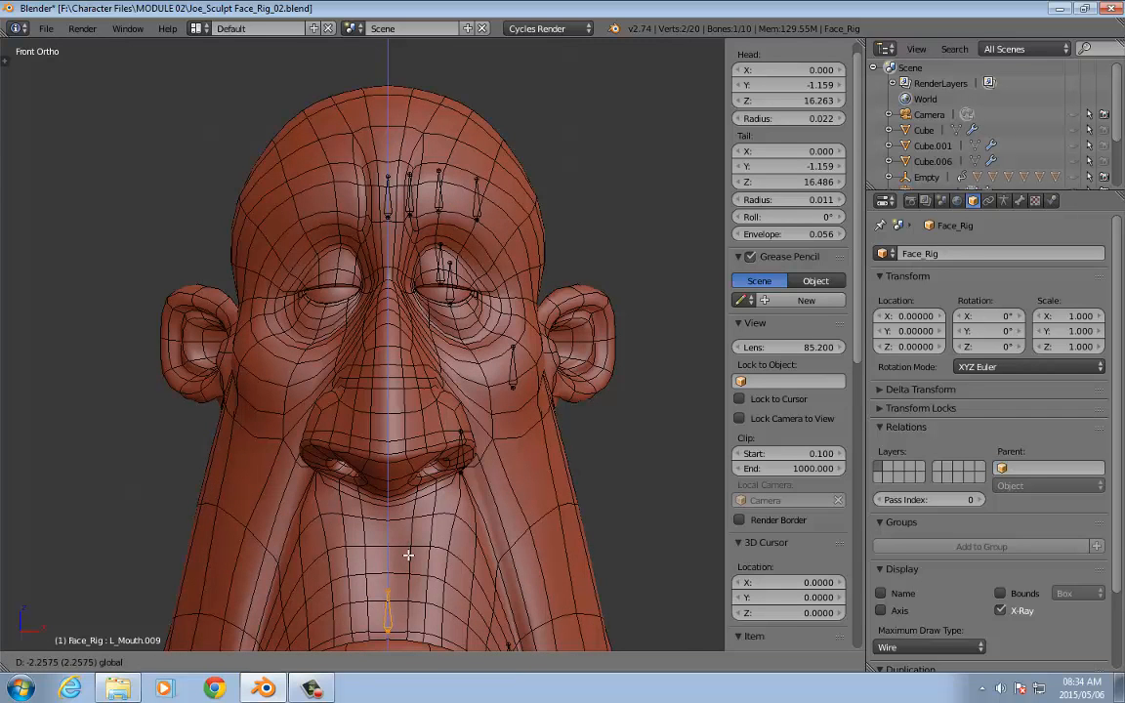
{"action": "left_click", "coordinate": [408, 559]}
Step: Duplicate the upper lip bone and move the copy down along Z to the lower lip, with its head at about Z 15.85
{"action": "middle_click_drag", "start_coordinate": [495, 557], "coordinate": [495, 301], "text": "shift"}
{"action": "key", "text": "shift+d"}
{"action": "right_click", "coordinate": [493, 302]}
{"action": "key", "text": "g"}
{"action": "key", "text": "z"}
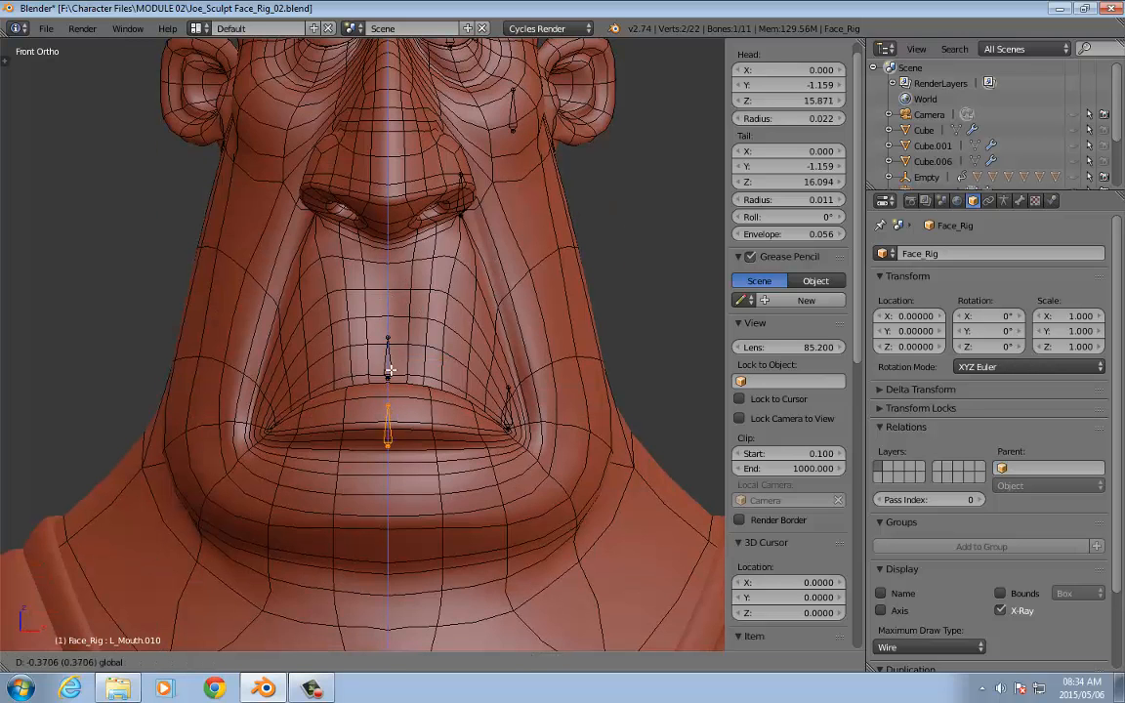
{"action": "left_click", "coordinate": [391, 372]}
Step: Move the lower lip bone and the upper lip bone forward along Y in side view so they sit at the lips
{"action": "middle_click_drag", "start_coordinate": [622, 246], "coordinate": [630, 409], "text": "shift"}
{"action": "scroll", "coordinate": [630, 409], "scroll_direction": "down", "scroll_amount": 1}
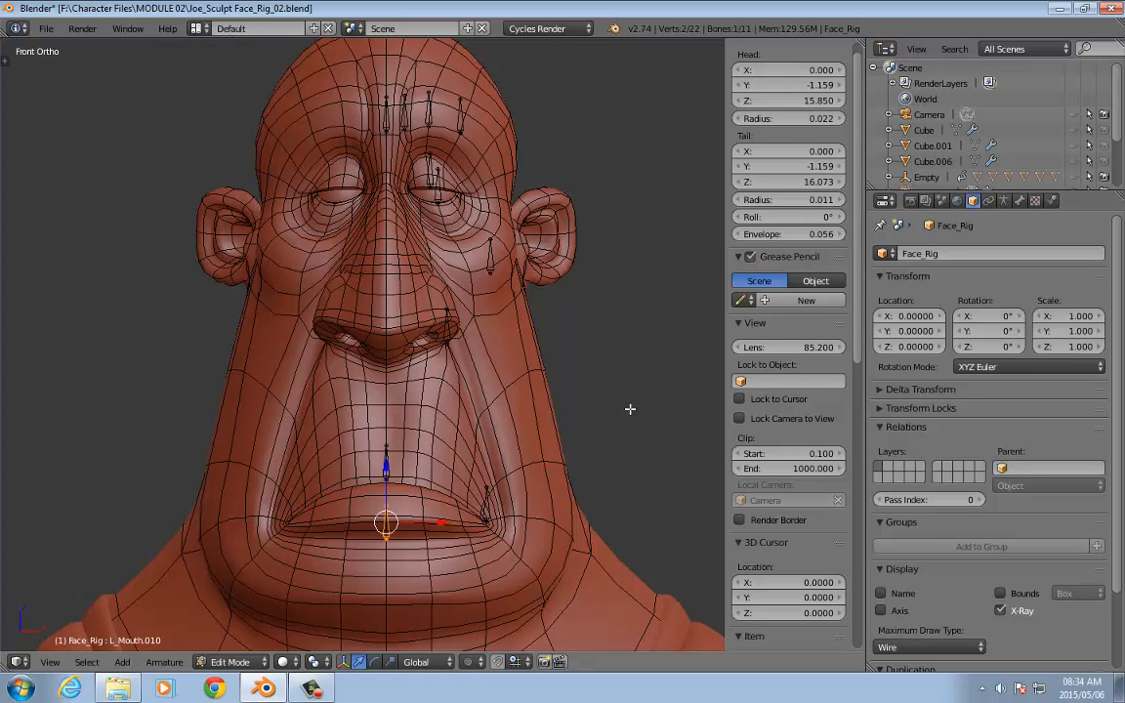
{"action": "key", "text": "KP_3"}
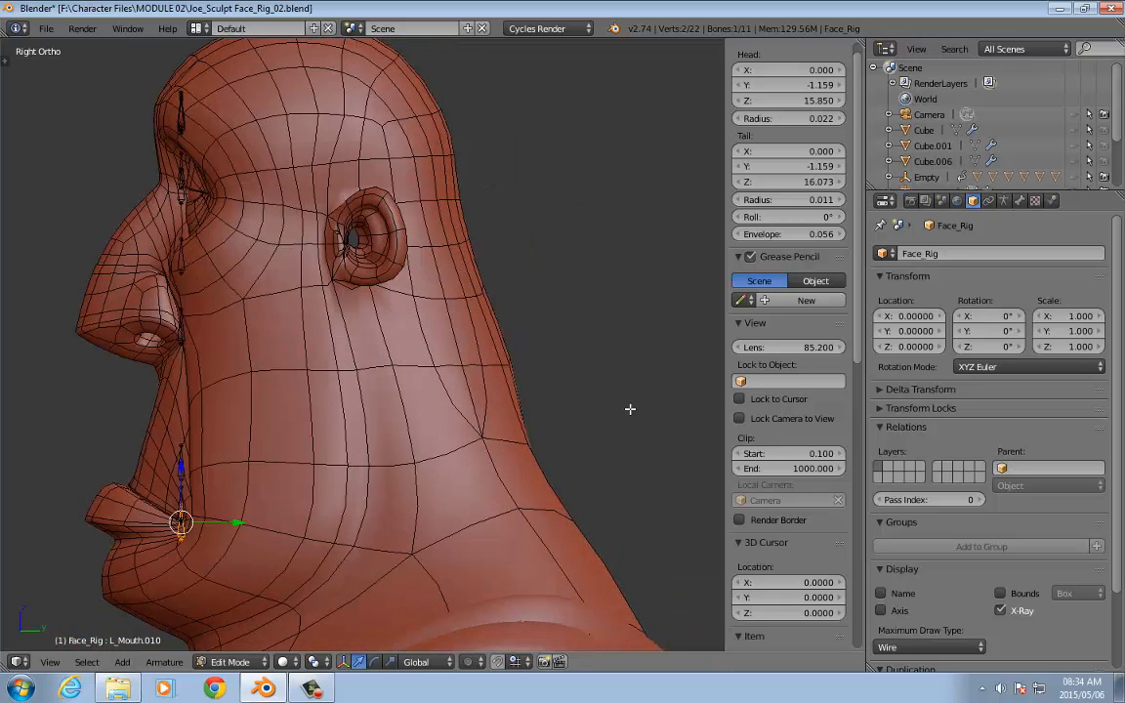
{"action": "key", "text": "KP_1"}
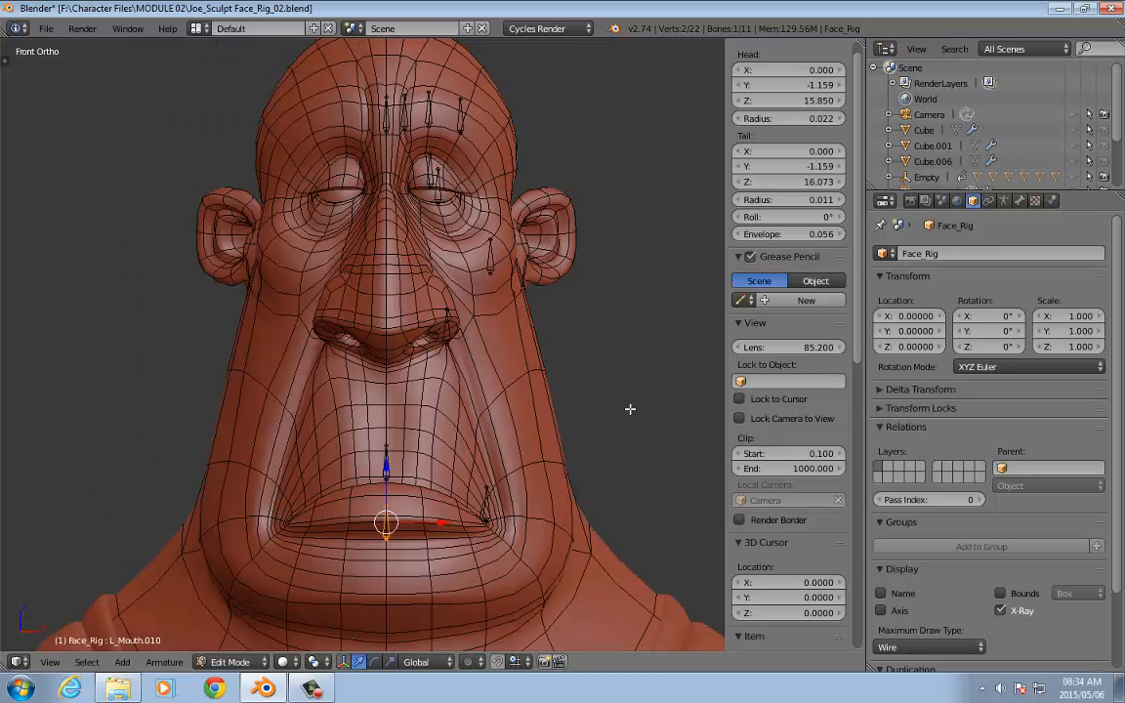
{"action": "key", "text": "KP_3"}
{"action": "scroll", "coordinate": [461, 498], "scroll_direction": "up", "scroll_amount": 6}
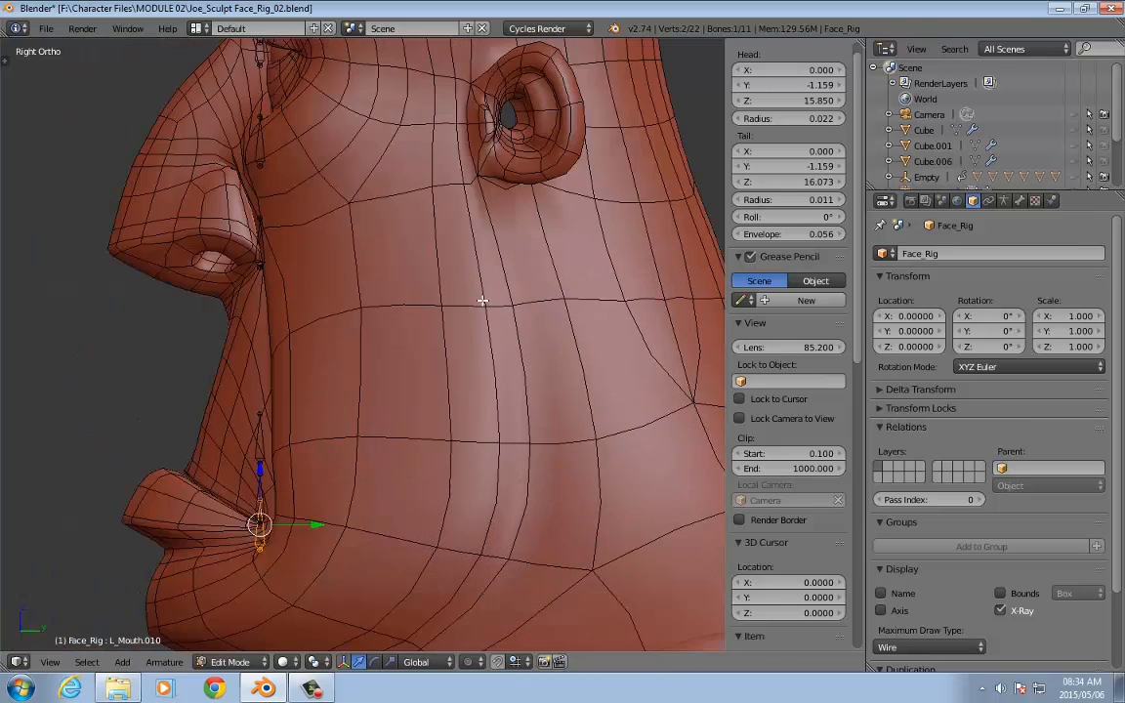
{"action": "left_click_drag", "start_coordinate": [454, 497], "coordinate": [317, 480]}
{"action": "right_click", "coordinate": [397, 371]}
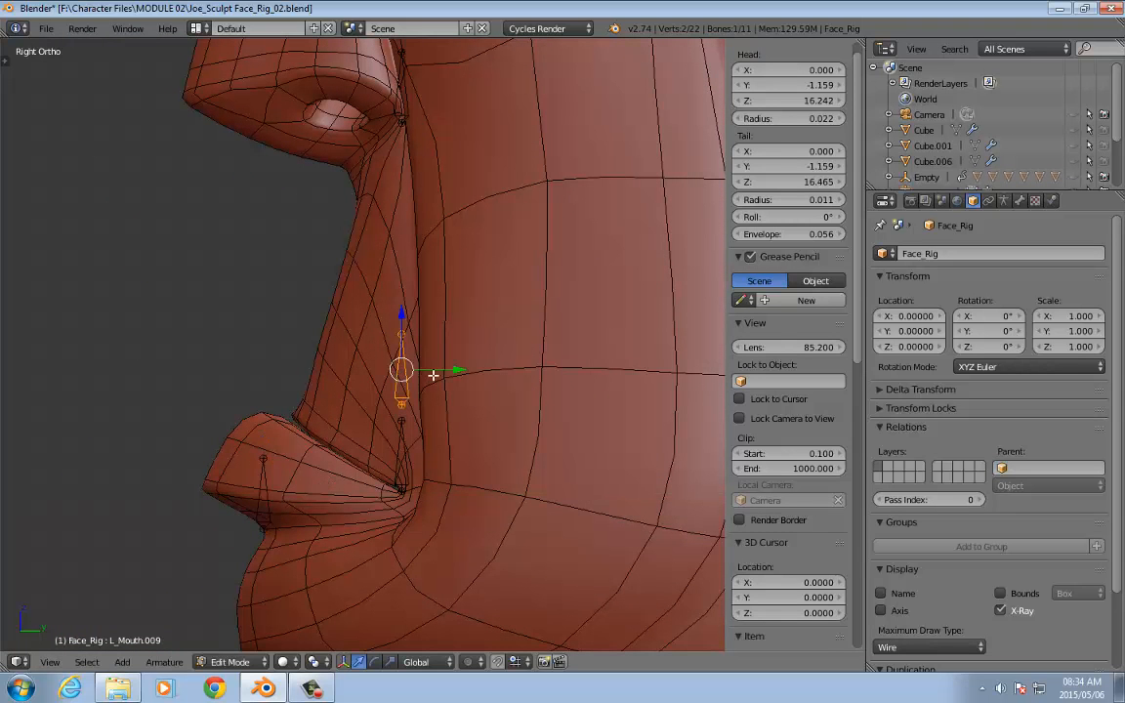
{"action": "key", "text": "g"}
{"action": "key", "text": "y"}
{"action": "left_click", "coordinate": [334, 375]}
Step: Move the left cheek bone forward along Y in side view to about Y -1.22
{"action": "middle_click_drag", "start_coordinate": [410, 307], "coordinate": [391, 551], "text": "shift"}
{"action": "scroll", "coordinate": [473, 224], "scroll_direction": "down", "scroll_amount": 1}
{"action": "middle_click_drag", "start_coordinate": [472, 229], "coordinate": [471, 390], "text": "shift"}
{"action": "right_click", "coordinate": [370, 383]}
{"action": "left_click_drag", "start_coordinate": [418, 369], "coordinate": [400, 370]}
Step: Move the left eye's lower and upper eyelid bones back along Y in side view to about Y -1.12
{"action": "scroll", "coordinate": [446, 196], "scroll_direction": "up", "scroll_amount": 3}
{"action": "middle_click_drag", "start_coordinate": [446, 197], "coordinate": [439, 352], "text": "shift"}
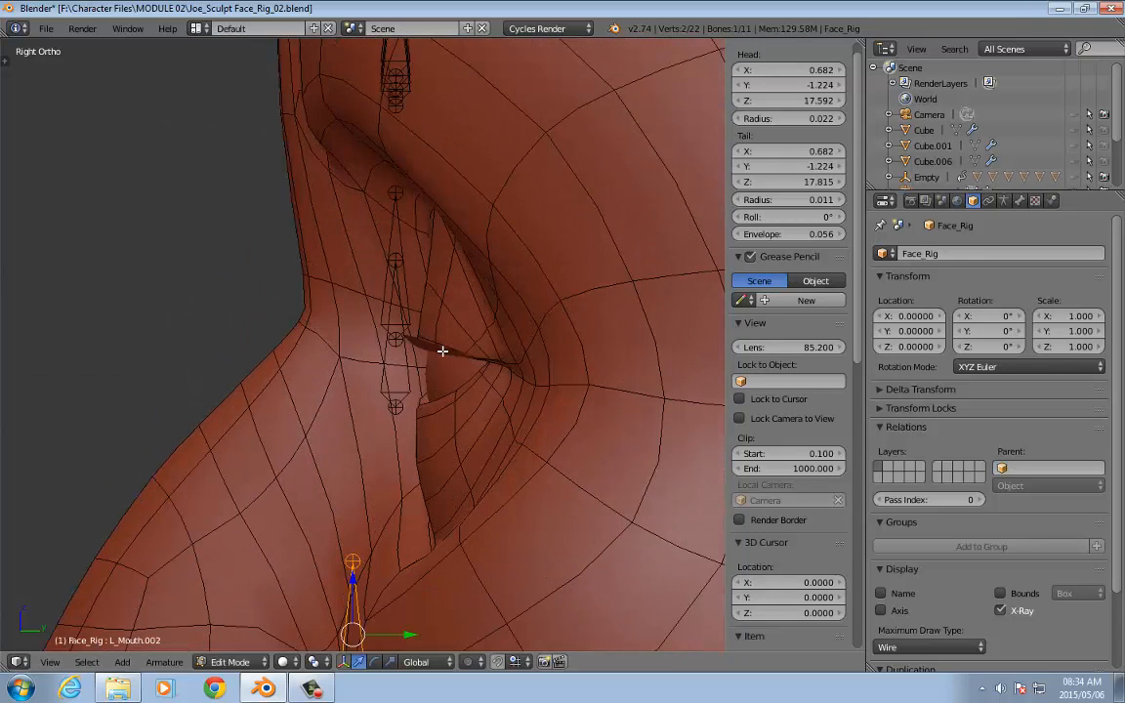
{"action": "right_click", "coordinate": [436, 348]}
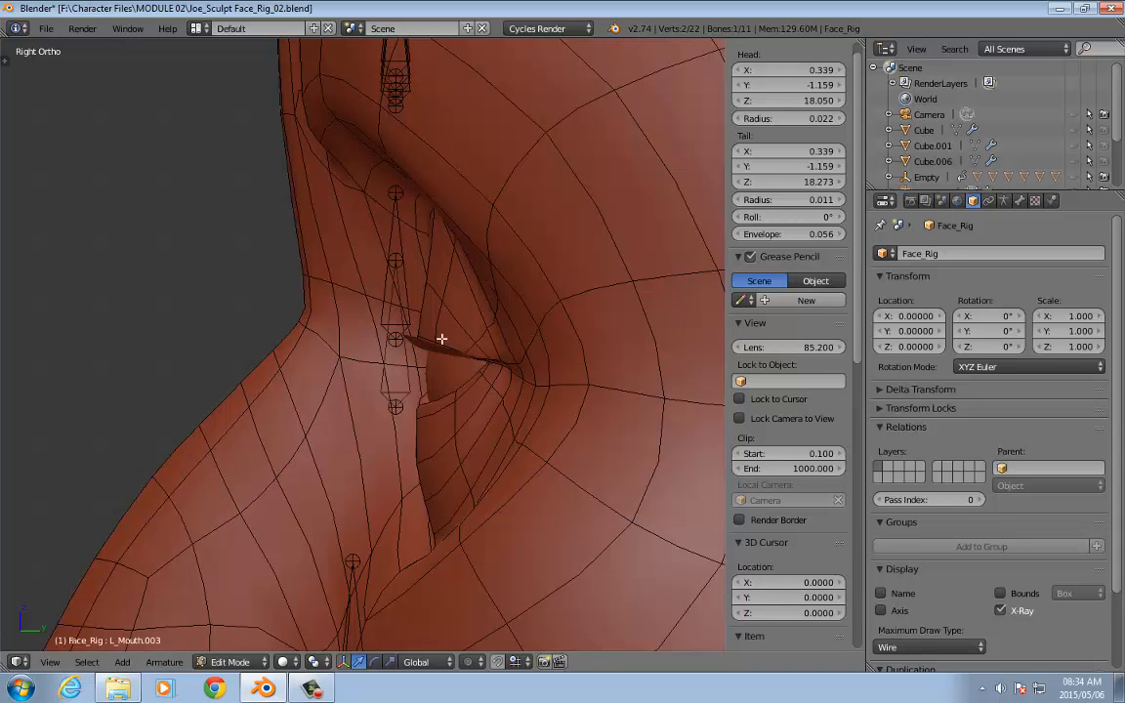
{"action": "left_click_drag", "start_coordinate": [452, 336], "coordinate": [471, 334]}
{"action": "left_click", "coordinate": [471, 333]}
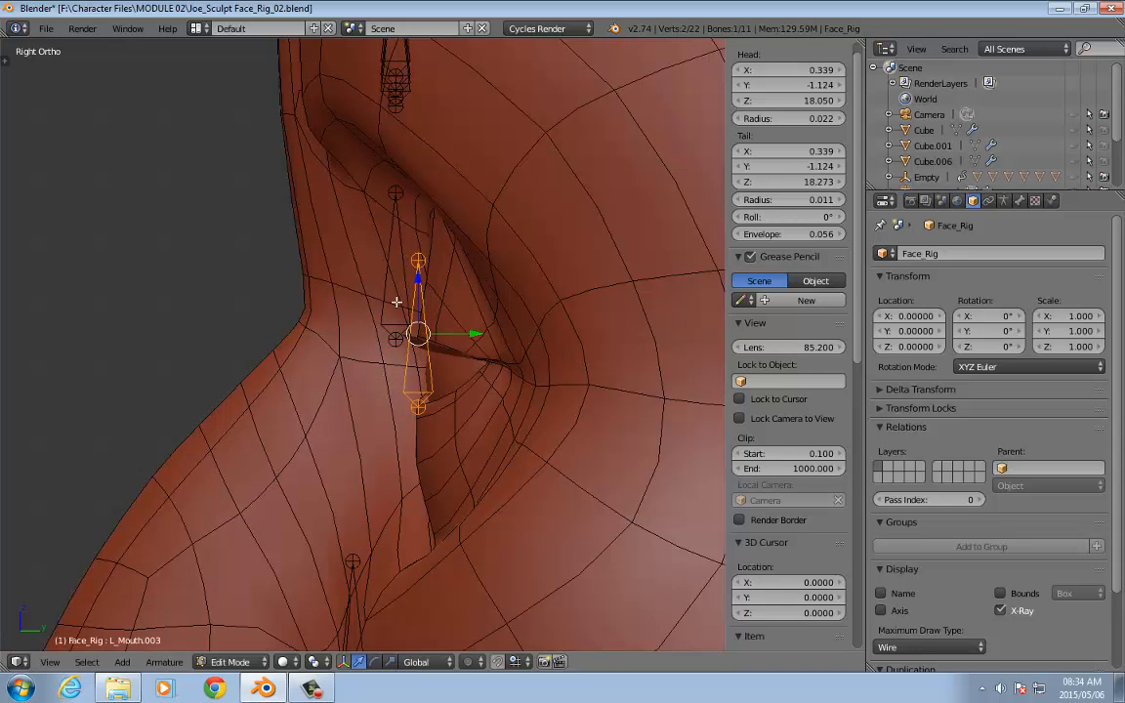
{"action": "right_click", "coordinate": [345, 264]}
{"action": "left_click_drag", "start_coordinate": [451, 269], "coordinate": [471, 269]}
Step: Move the centre forehead bone to about Y -1.32 and the inner left brow bone to about Y -1.29 in top view
{"action": "middle_click_drag", "start_coordinate": [514, 206], "coordinate": [541, 408], "text": "shift"}
{"action": "middle_click_drag", "start_coordinate": [454, 316], "coordinate": [537, 359]}
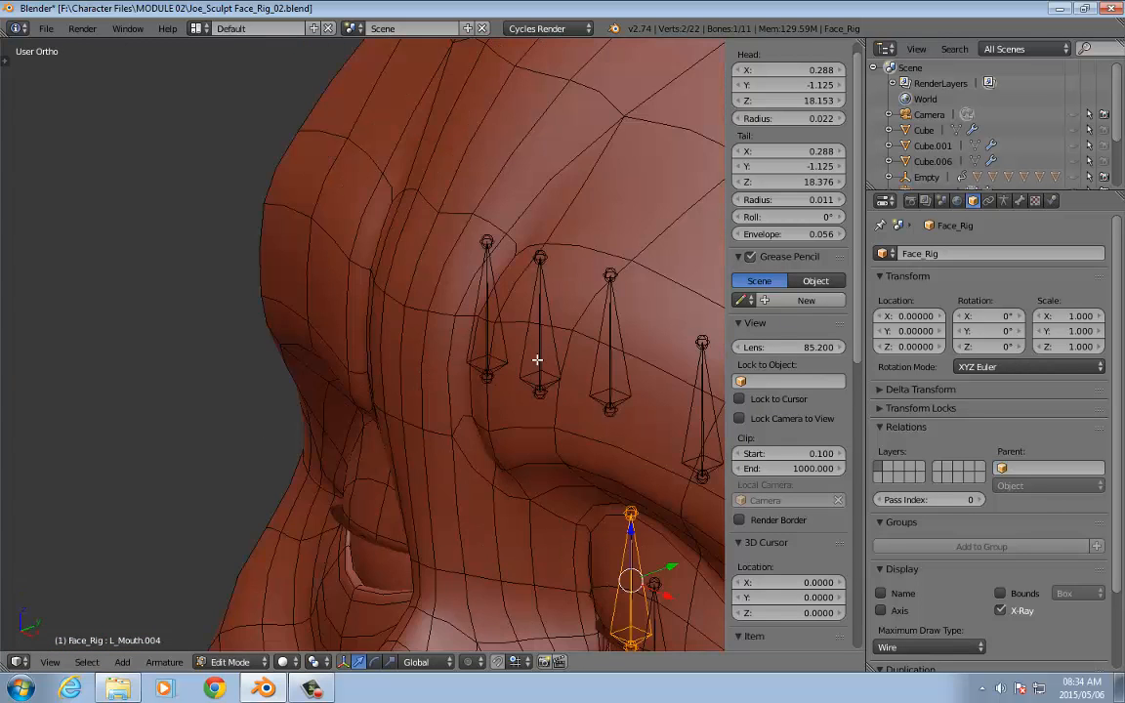
{"action": "key", "text": "KP_1"}
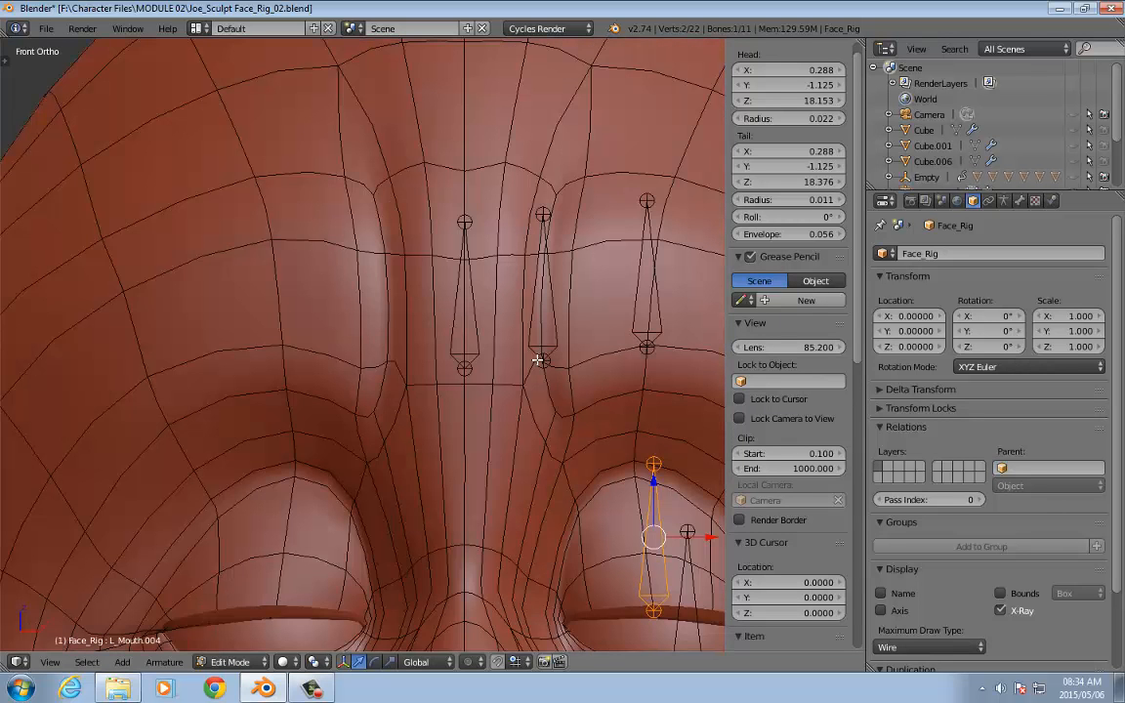
{"action": "right_click", "coordinate": [473, 299]}
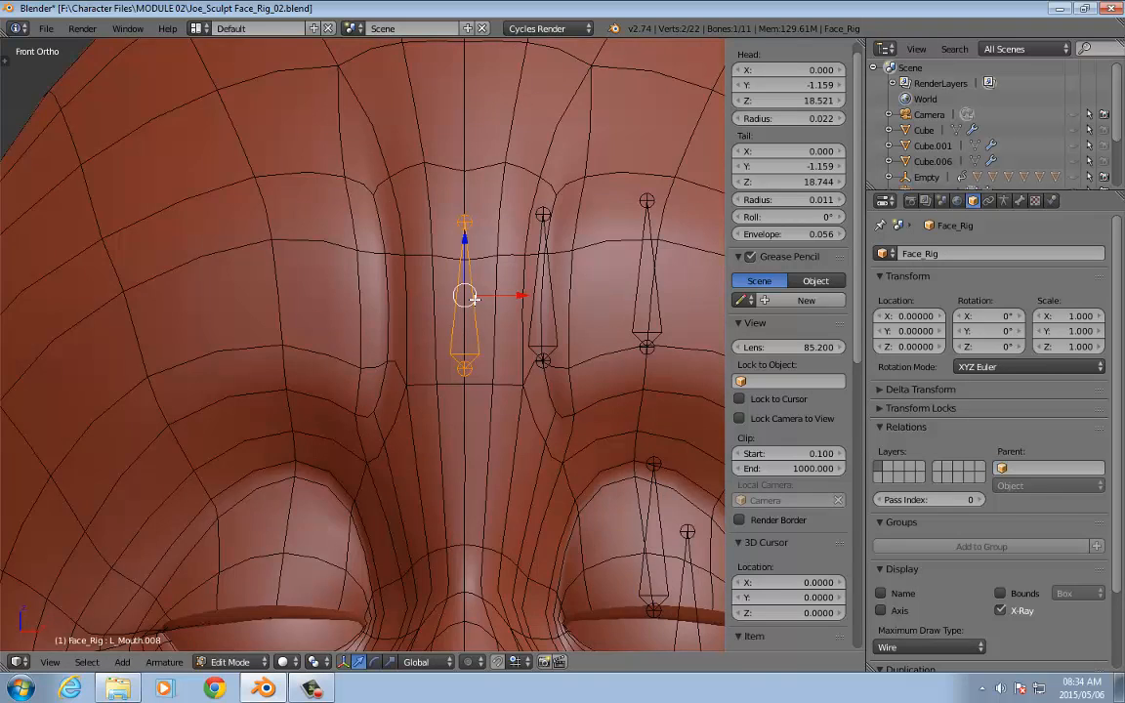
{"action": "key", "text": "KP_7"}
{"action": "left_click_drag", "start_coordinate": [464, 217], "coordinate": [465, 326]}
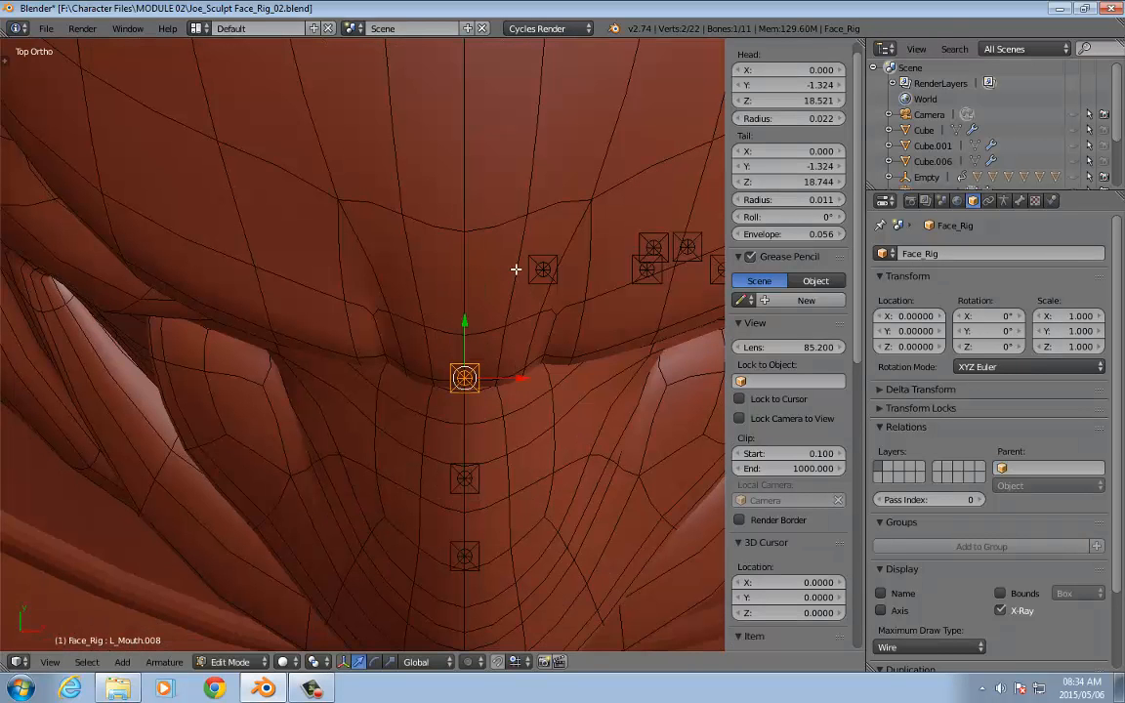
{"action": "key", "text": "KP_1"}
{"action": "right_click", "coordinate": [538, 269]}
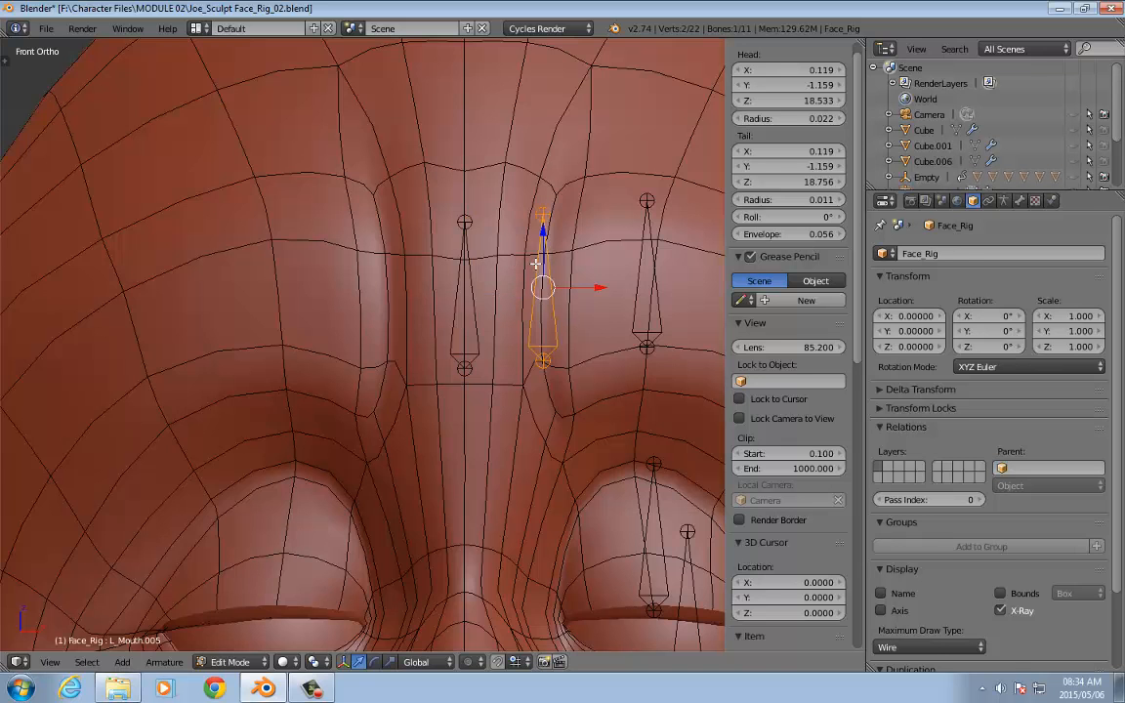
{"action": "key", "text": "KP_7"}
{"action": "left_click_drag", "start_coordinate": [544, 217], "coordinate": [558, 305]}
Step: Move the middle left brow bone forward to the brow surface and the outer one to about Y -1.17 in top view
{"action": "middle_click_drag", "start_coordinate": [619, 289], "coordinate": [497, 304], "text": "shift"}
{"action": "key", "text": "KP_1"}
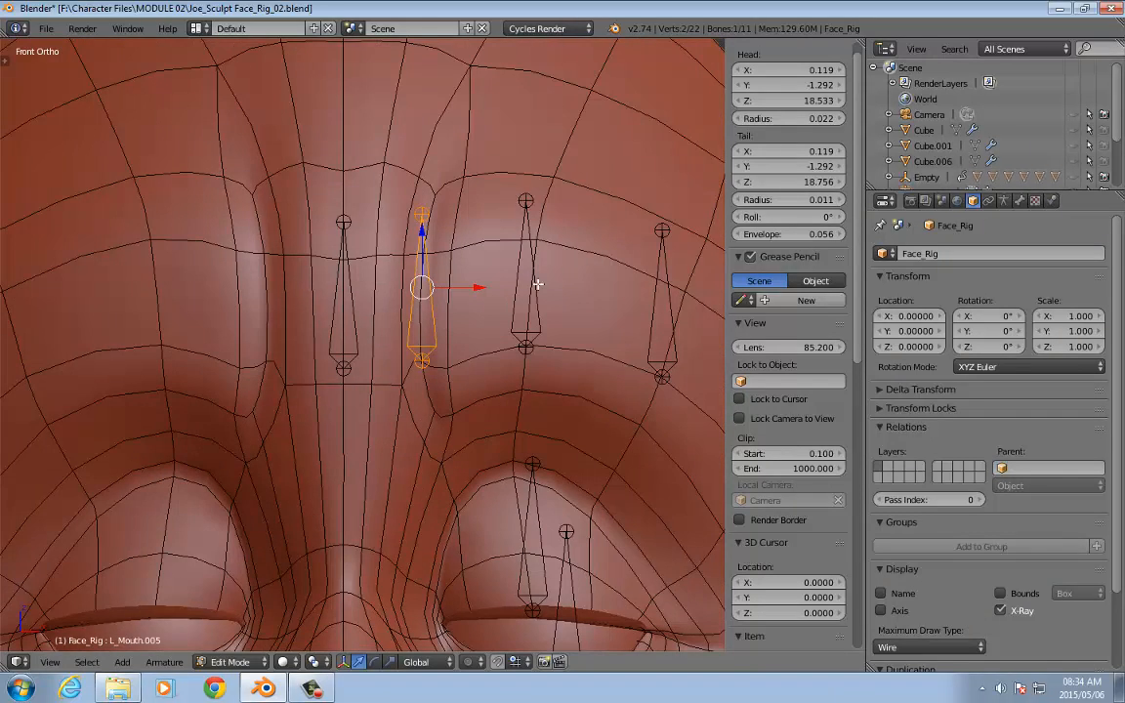
{"action": "right_click", "coordinate": [535, 288]}
{"action": "key", "text": "KP_7"}
{"action": "left_click_drag", "start_coordinate": [526, 226], "coordinate": [518, 300]}
{"action": "key", "text": "KP_1"}
{"action": "right_click", "coordinate": [656, 289]}
{"action": "key", "text": "KP_7"}
{"action": "left_click_drag", "start_coordinate": [661, 232], "coordinate": [663, 241]}
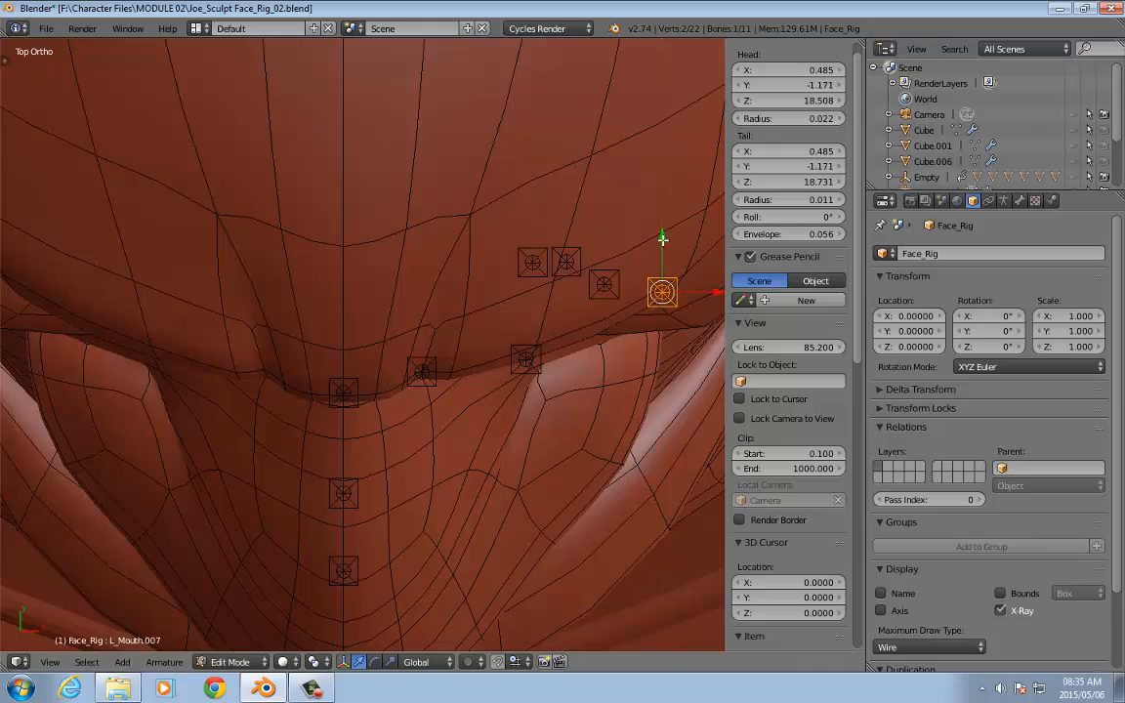
{"action": "middle_click_drag", "start_coordinate": [580, 308], "coordinate": [449, 161]}
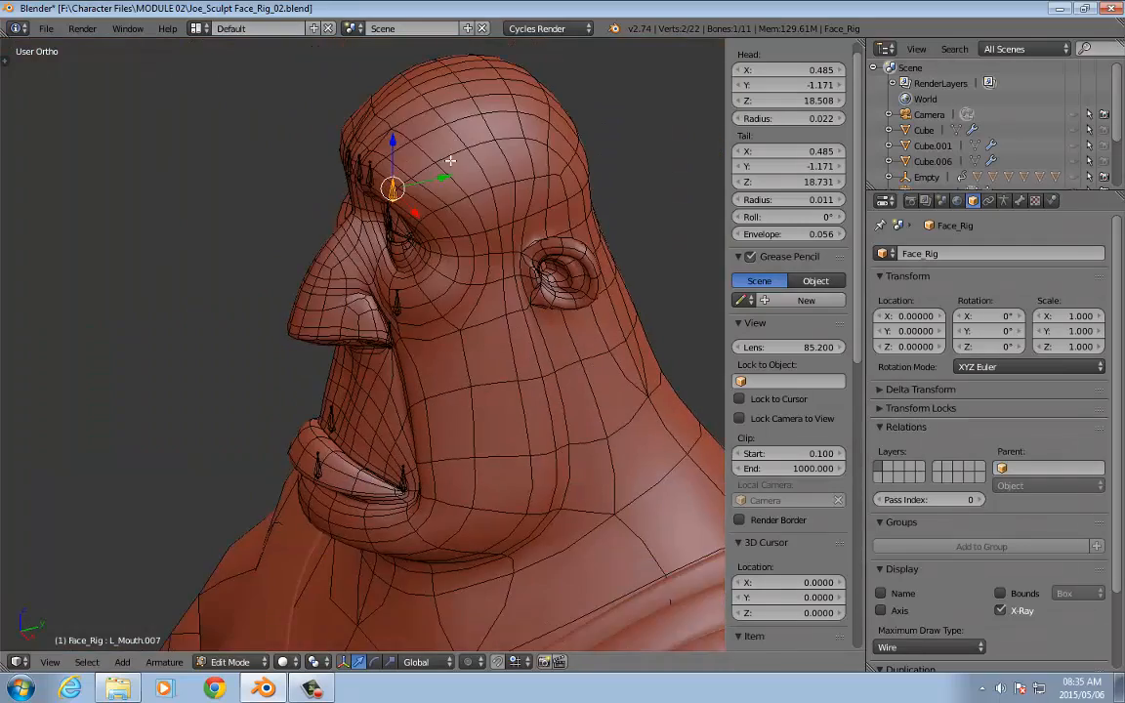
Step: Rename the centre bone above the upper lip as UpperLip
{"action": "key", "text": "KP_1"}
{"action": "scroll", "coordinate": [458, 327], "scroll_direction": "up", "scroll_amount": 2}
{"action": "middle_click_drag", "start_coordinate": [434, 439], "coordinate": [585, 270], "text": "shift"}
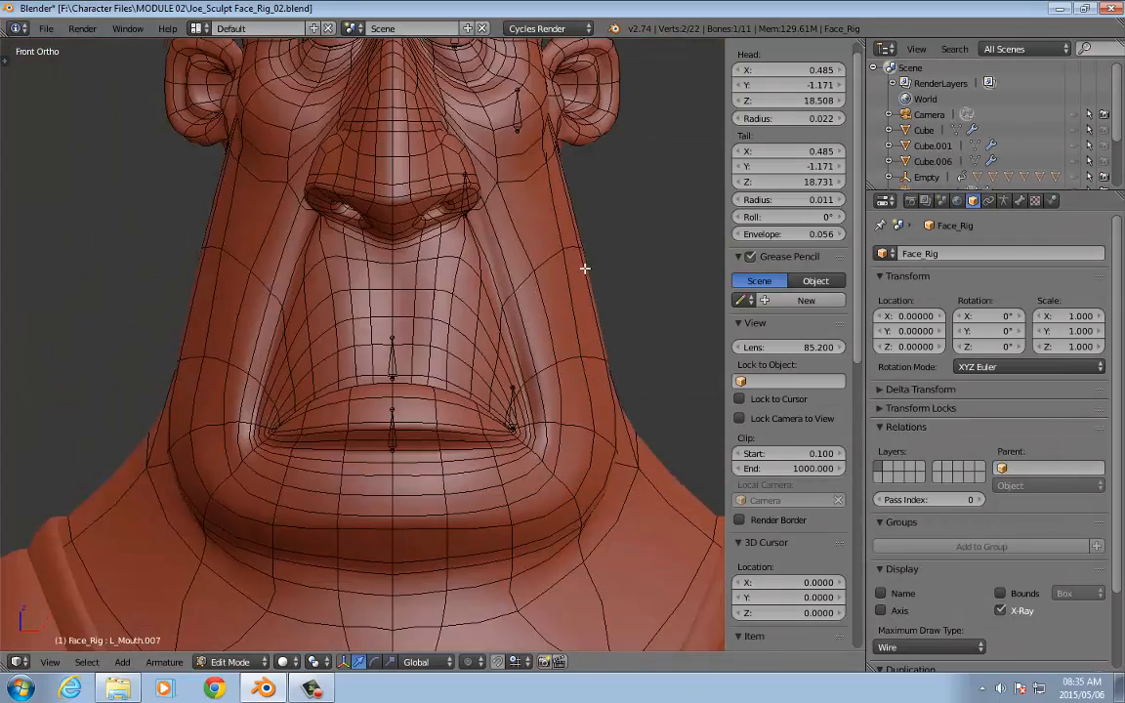
{"action": "scroll", "coordinate": [579, 430], "scroll_direction": "up", "scroll_amount": 5}
{"action": "middle_click_drag", "start_coordinate": [603, 376], "coordinate": [477, 262], "text": "shift"}
{"action": "right_click", "coordinate": [600, 376]}
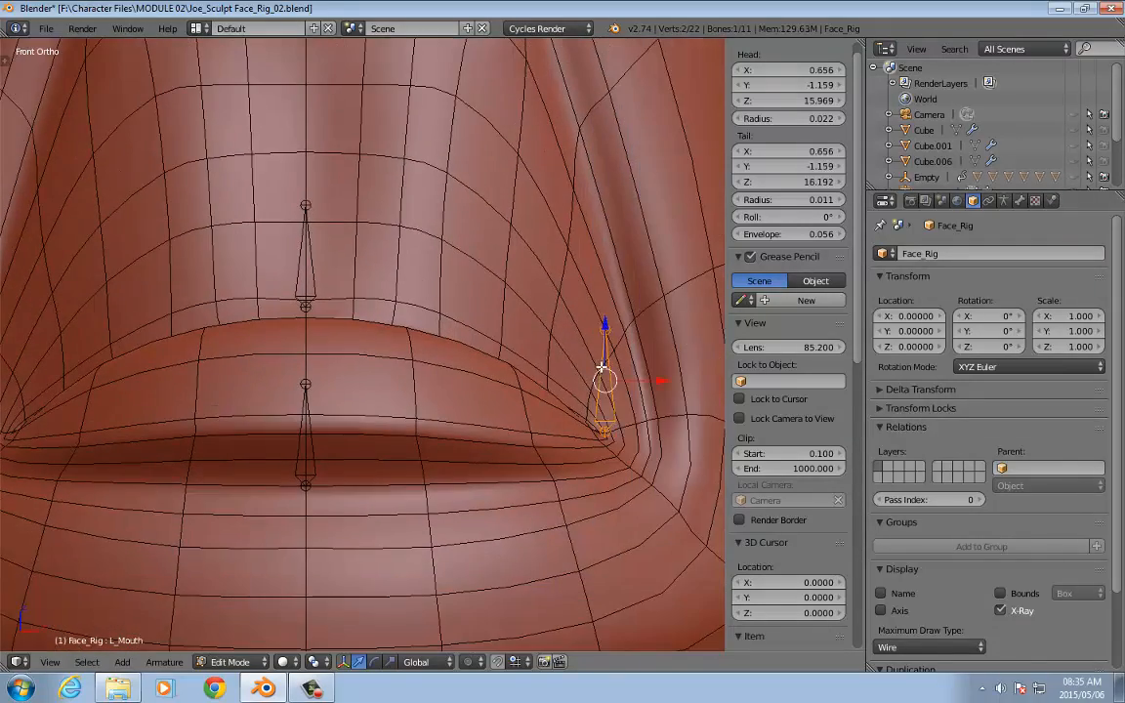
{"action": "scroll", "coordinate": [759, 388], "scroll_direction": "down", "scroll_amount": 10}
{"action": "scroll", "coordinate": [758, 389], "scroll_direction": "down", "scroll_amount": 4}
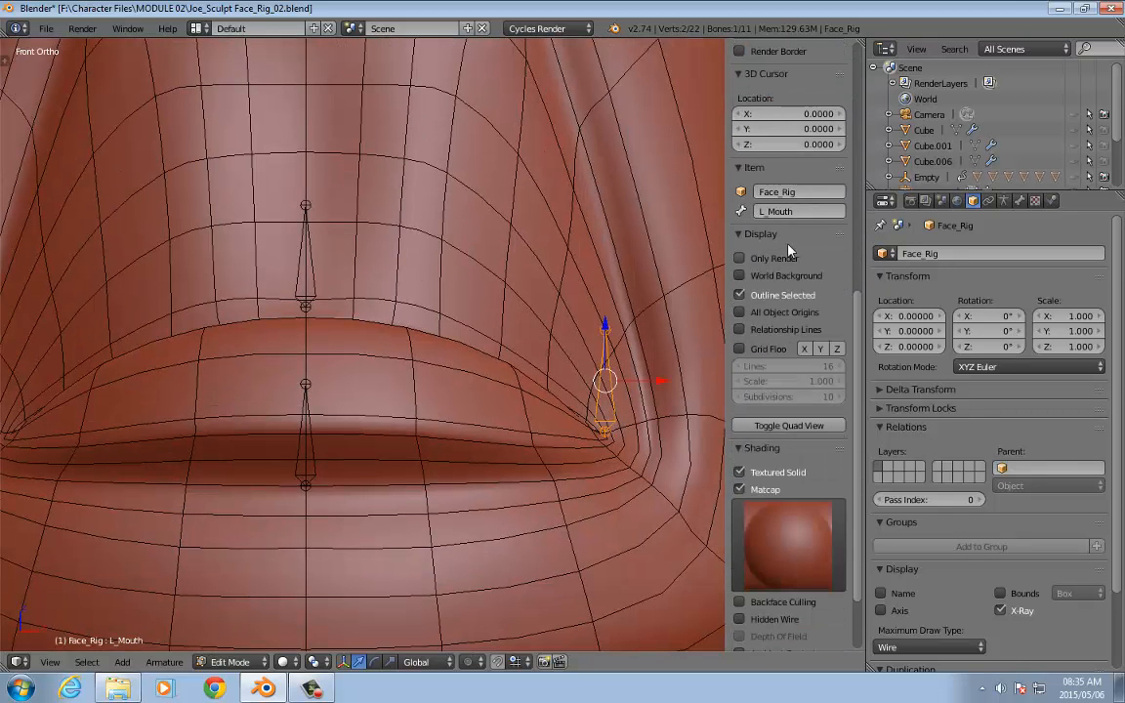
{"action": "right_click", "coordinate": [308, 249]}
{"action": "left_click", "coordinate": [806, 211]}
{"action": "type", "text": "U"}
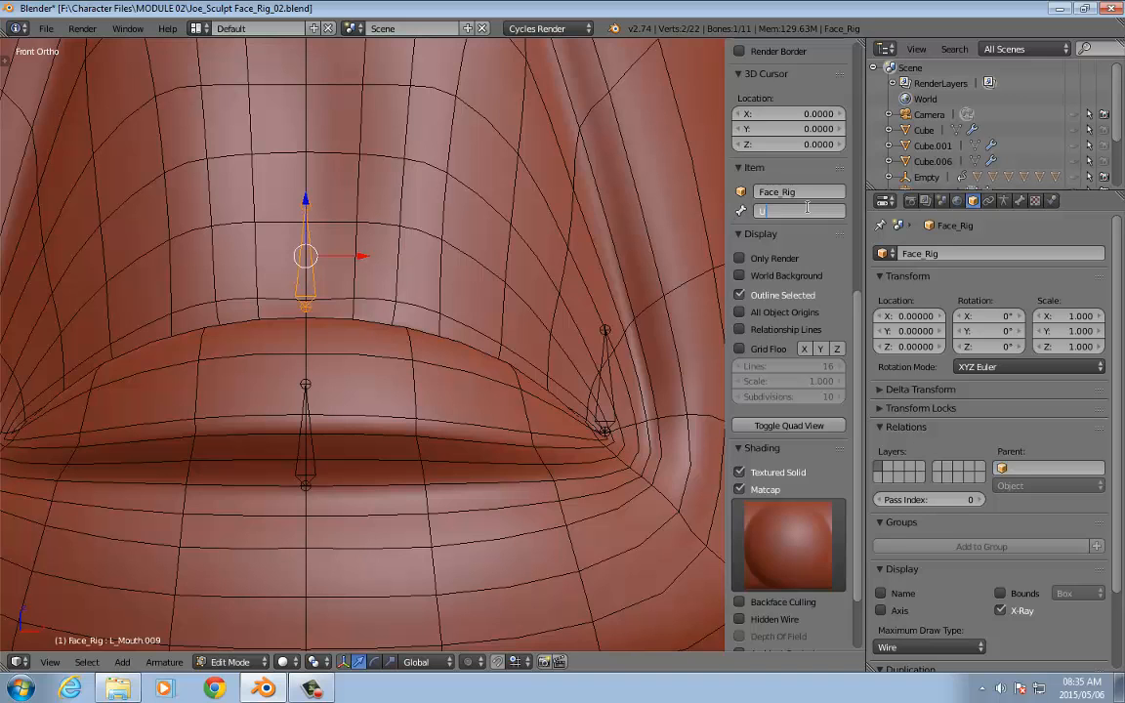
{"action": "type", "text": "pperLip"}
{"action": "key", "text": "Return"}
Step: Rename the centre bone at the lower lip as LowerLip
{"action": "right_click", "coordinate": [305, 465]}
{"action": "left_click", "coordinate": [815, 211]}
{"action": "type", "text": "LowerLip"}
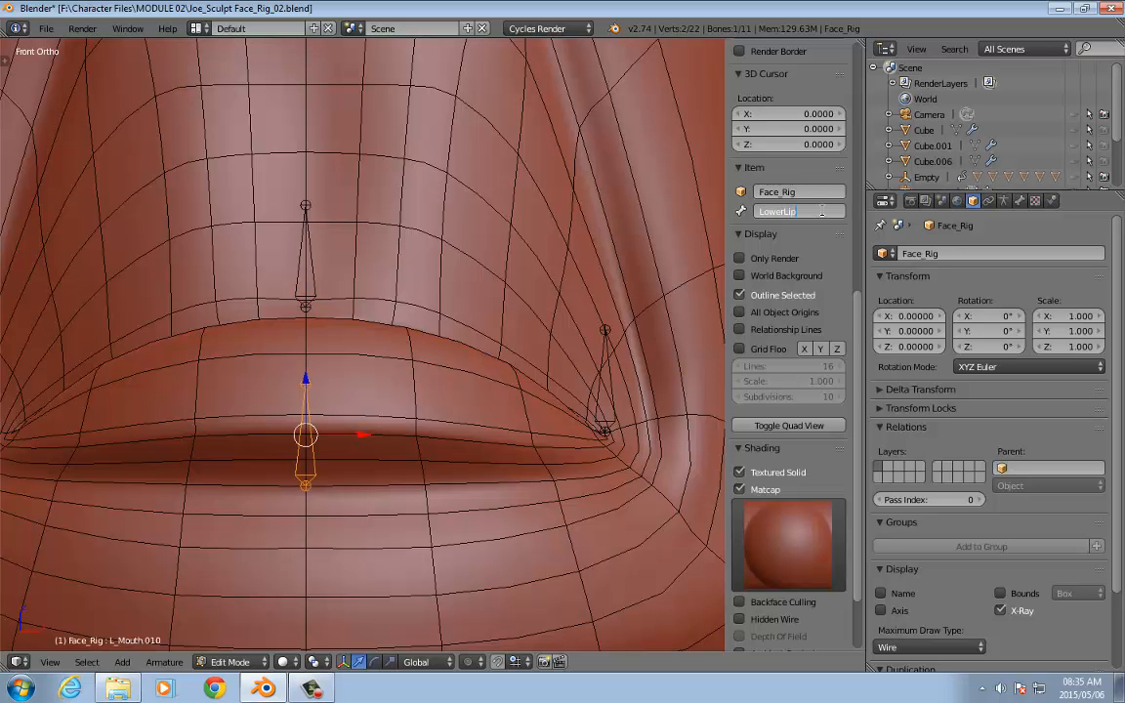
{"action": "key", "text": "Return"}
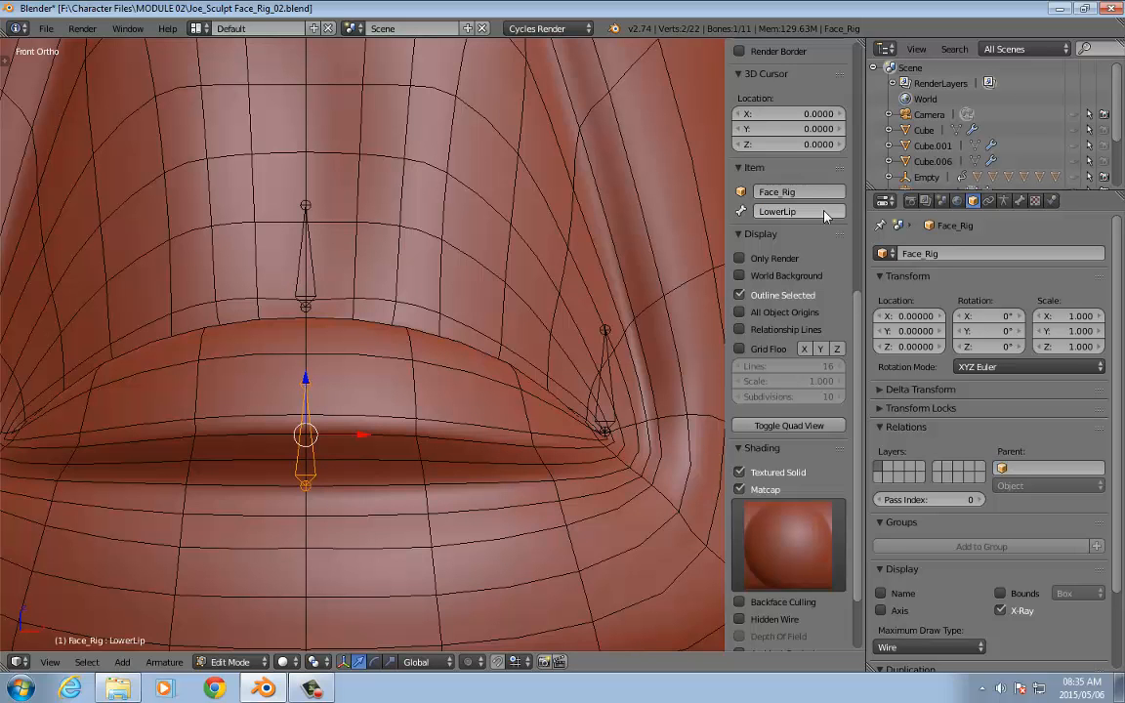
Step: Rename the bone at the left nostril as L_Nostril
{"action": "scroll", "coordinate": [409, 225], "scroll_direction": "down", "scroll_amount": 4}
{"action": "middle_click_drag", "start_coordinate": [436, 213], "coordinate": [464, 522], "text": "shift"}
{"action": "scroll", "coordinate": [514, 477], "scroll_direction": "up", "scroll_amount": 3}
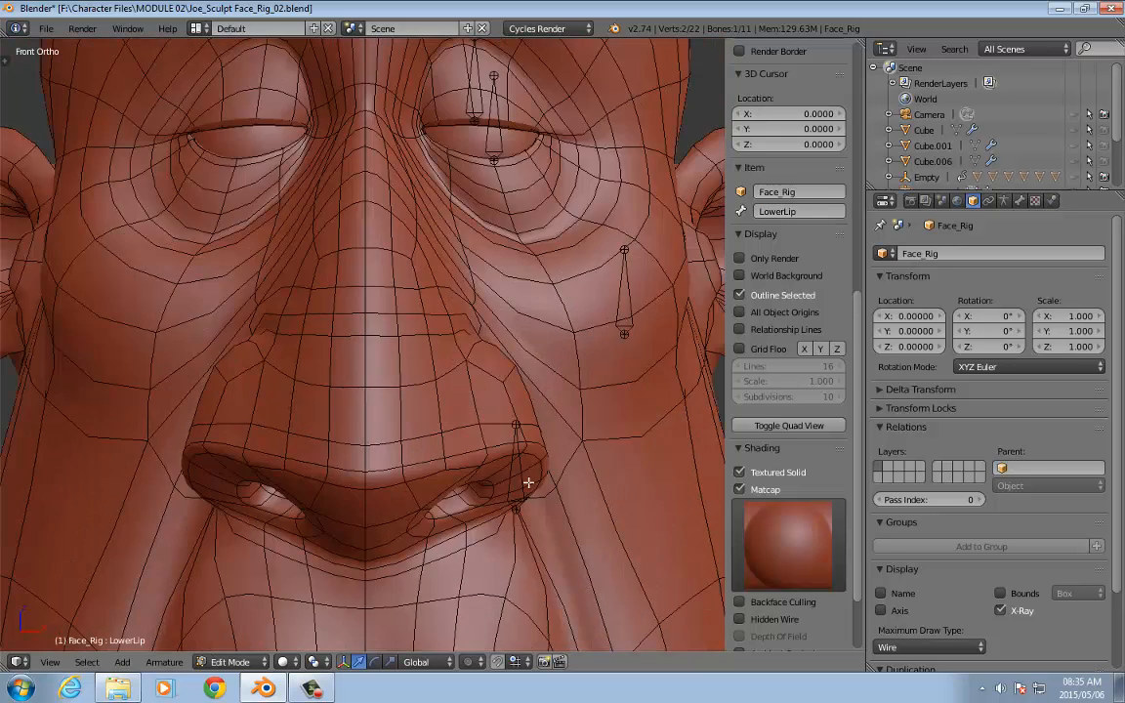
{"action": "right_click", "coordinate": [487, 473]}
{"action": "middle_click_drag", "start_coordinate": [525, 434], "coordinate": [440, 399], "text": "shift"}
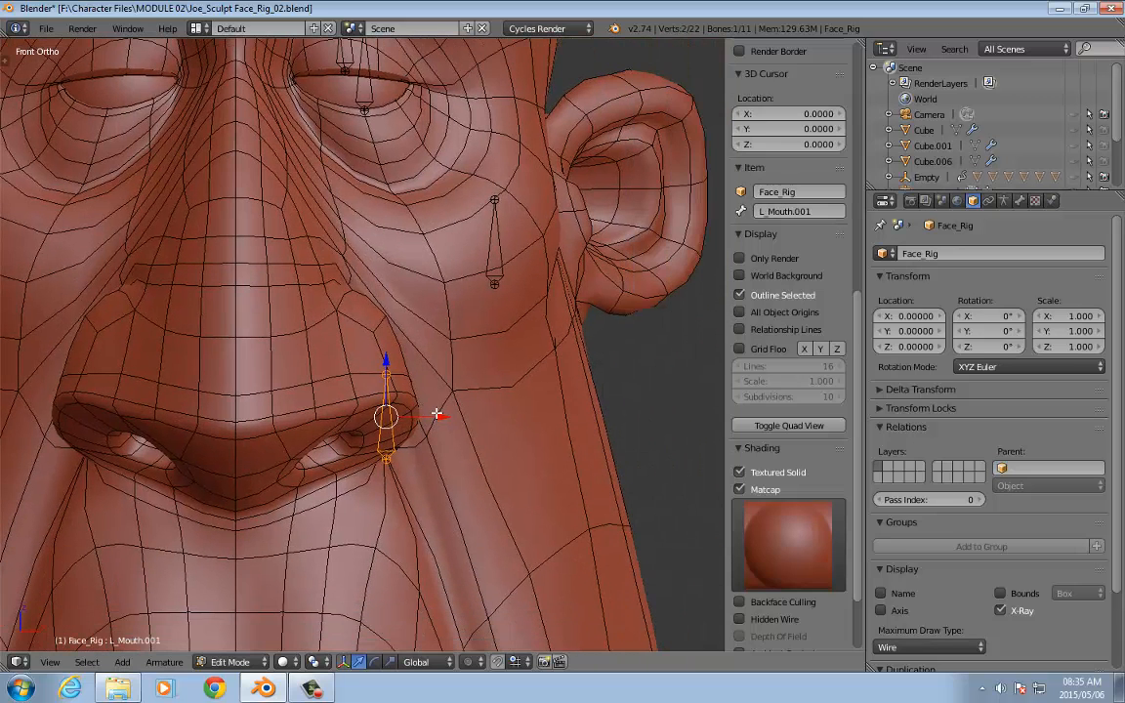
{"action": "scroll", "coordinate": [437, 405], "scroll_direction": "up", "scroll_amount": 2}
{"action": "left_click", "coordinate": [809, 211]}
{"action": "type", "text": "L"}
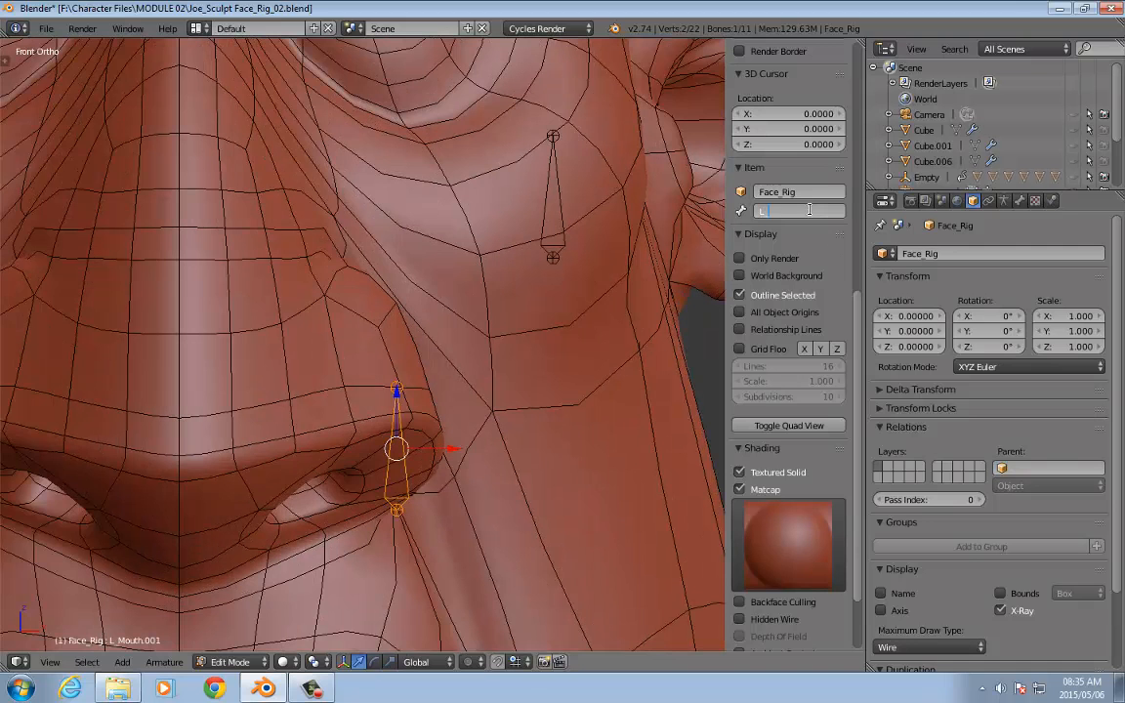
{"action": "type", "text": "_Nostril"}
{"action": "key", "text": "Return"}
Step: Rename the bone on the left cheek as L_Cheek
{"action": "right_click", "coordinate": [552, 196]}
{"action": "left_click", "coordinate": [784, 209]}
{"action": "type", "text": "L_Cheek"}
{"action": "key", "text": "Return"}
{"action": "middle_click_drag", "start_coordinate": [402, 195], "coordinate": [448, 651], "text": "shift"}
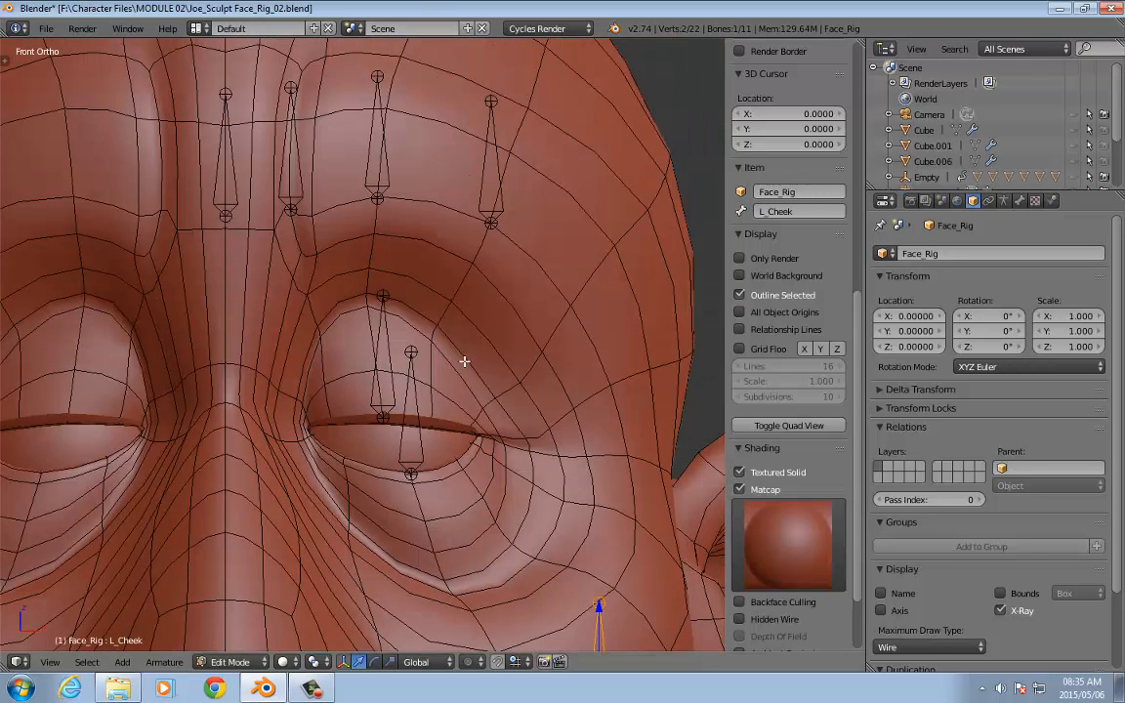
Step: Rename the bone at the left lower eyelid as L_LowerLid
{"action": "right_click", "coordinate": [431, 460]}
{"action": "left_click", "coordinate": [768, 211]}
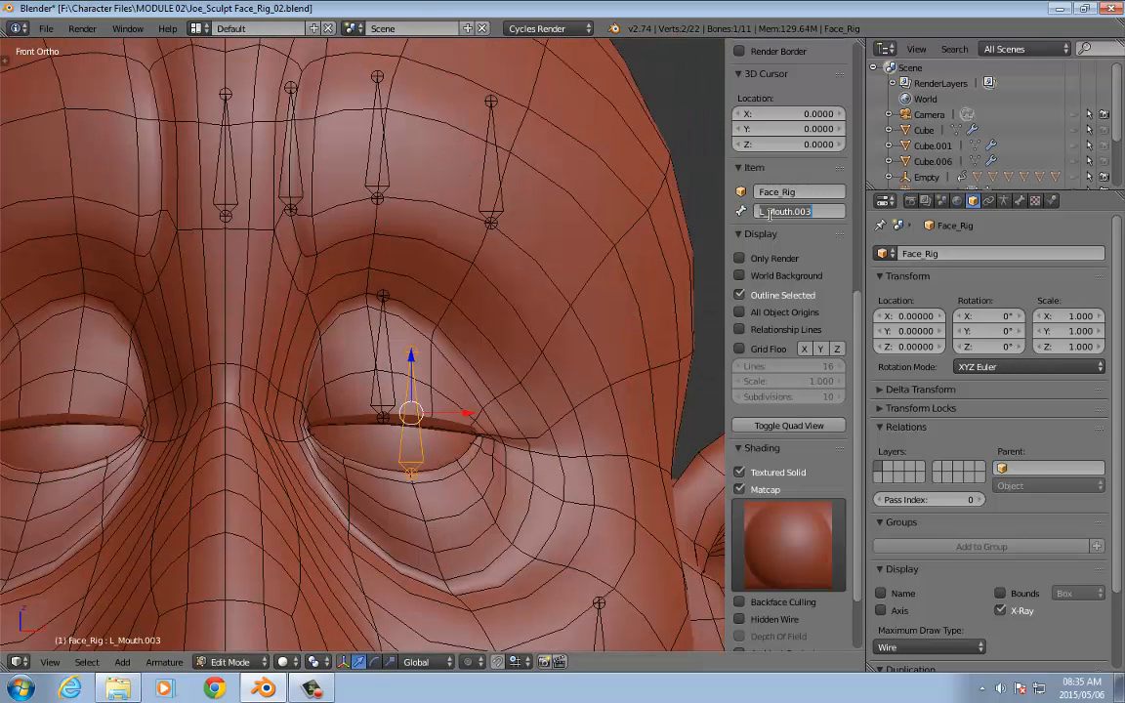
{"action": "type", "text": "L_LowerLid"}
{"action": "key", "text": "Return"}
Step: Rename the bone at the left upper eyelid as L_UpperLid
{"action": "right_click", "coordinate": [342, 330]}
{"action": "left_click", "coordinate": [812, 211]}
{"action": "type", "text": "L_U"}
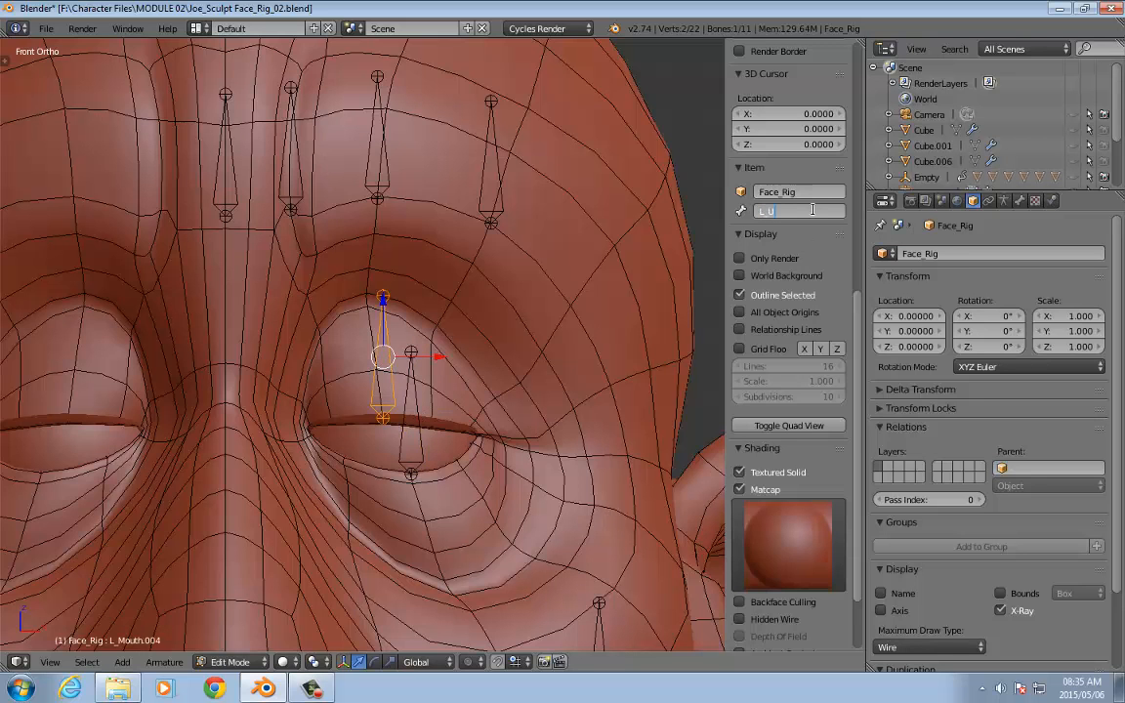
{"action": "type", "text": "pperLid"}
{"action": "key", "text": "Return"}
Step: Rename the centre bone between the eyebrows as M_Brow
{"action": "middle_click_drag", "start_coordinate": [540, 303], "coordinate": [617, 453], "text": "shift"}
{"action": "right_click", "coordinate": [315, 349]}
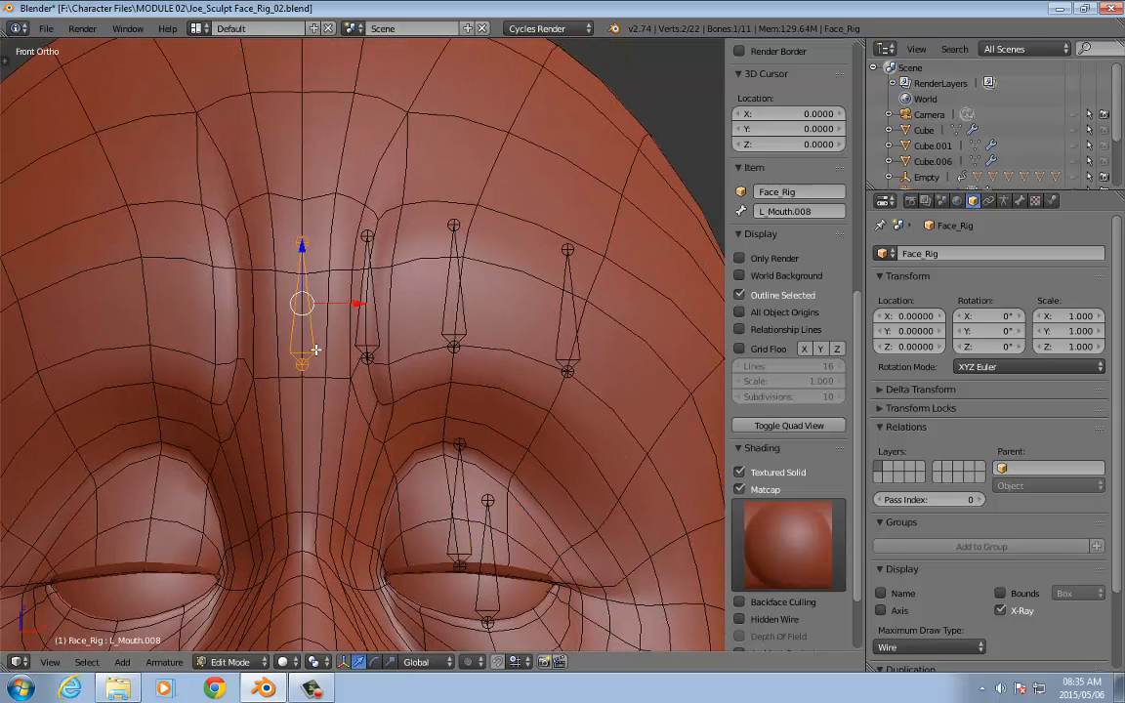
{"action": "left_click", "coordinate": [800, 210]}
{"action": "type", "text": "M"}
{"action": "type", "text": "_Brow"}
{"action": "key", "text": "Return"}
Step: Rename the innermost bone on the left brow as L_M
{"action": "right_click", "coordinate": [379, 322]}
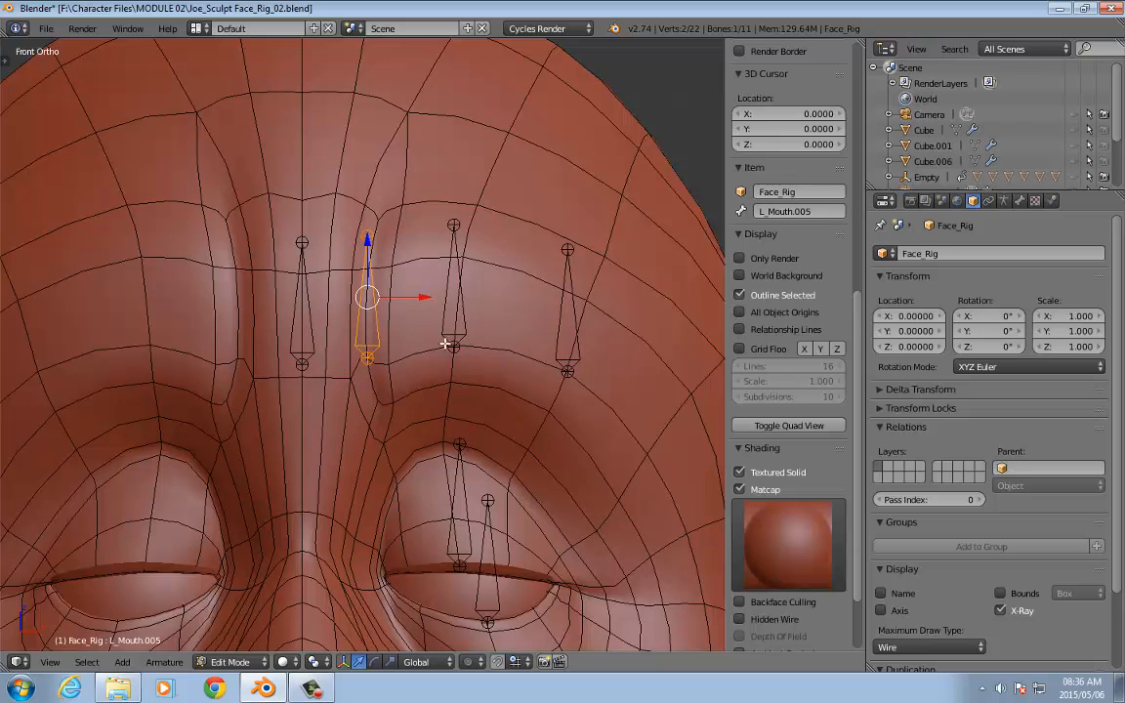
{"action": "middle_click_drag", "start_coordinate": [403, 305], "coordinate": [423, 300], "text": "shift"}
{"action": "left_click", "coordinate": [795, 210]}
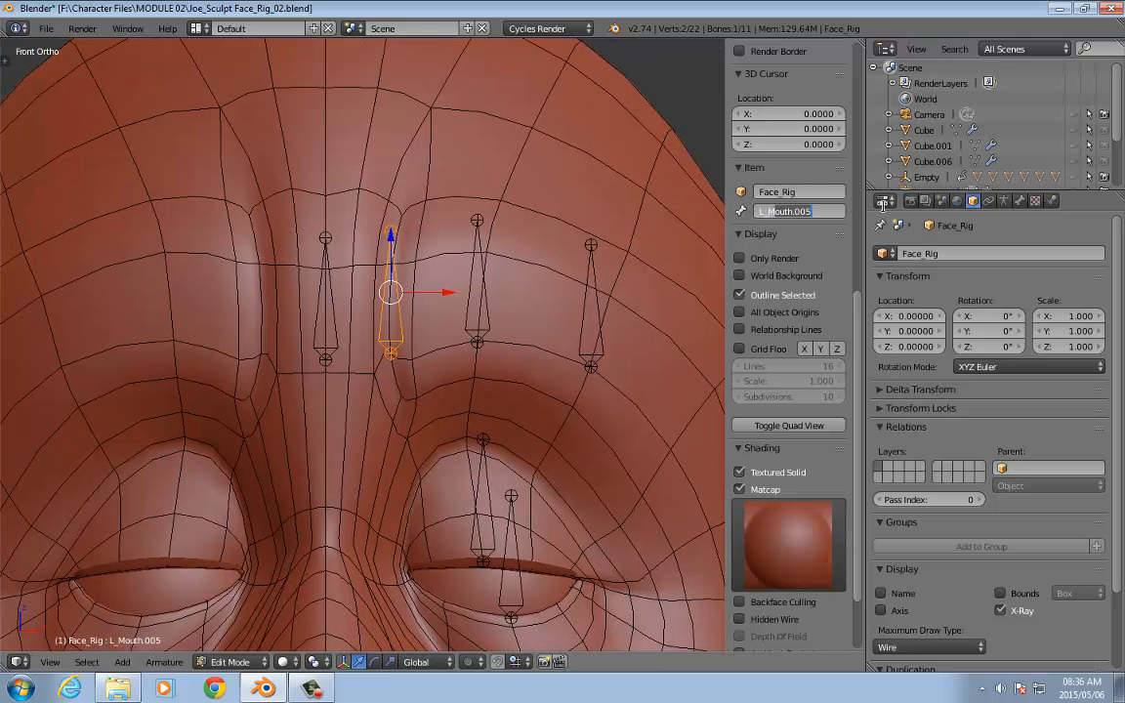
{"action": "type", "text": "L_M"}
{"action": "key", "text": "Return"}
Step: Rename the middle bone on the left brow as L_Brow_M
{"action": "right_click", "coordinate": [481, 307]}
{"action": "left_click", "coordinate": [797, 211]}
{"action": "type", "text": "L_Brow_M"}
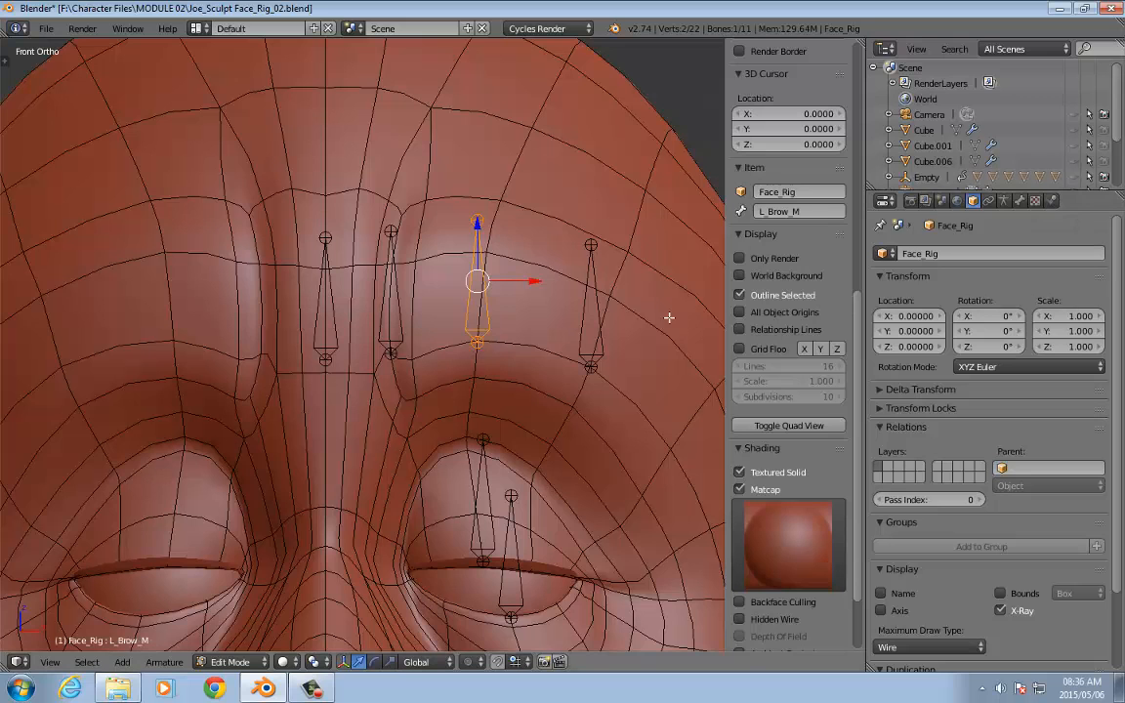
Step: Rename the outermost bone on the left brow as L_Brow_O
{"action": "right_click", "coordinate": [598, 334]}
{"action": "left_click", "coordinate": [780, 210]}
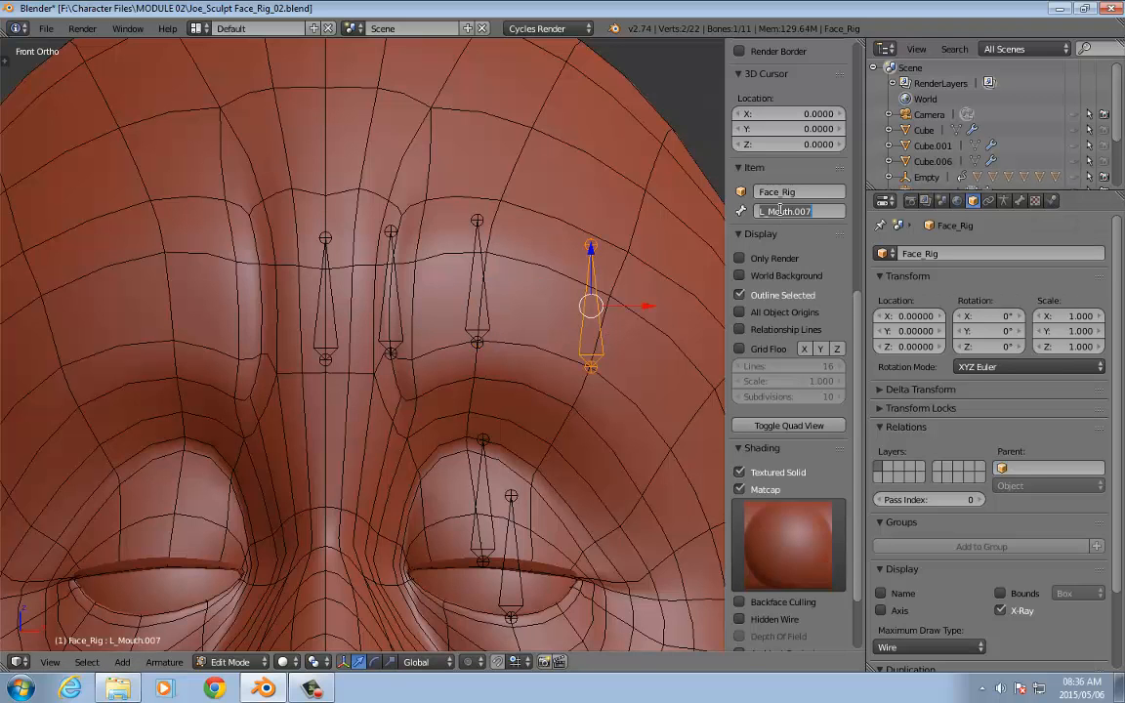
{"action": "type", "text": "L_Brow_O"}
{"action": "key", "text": "Return"}
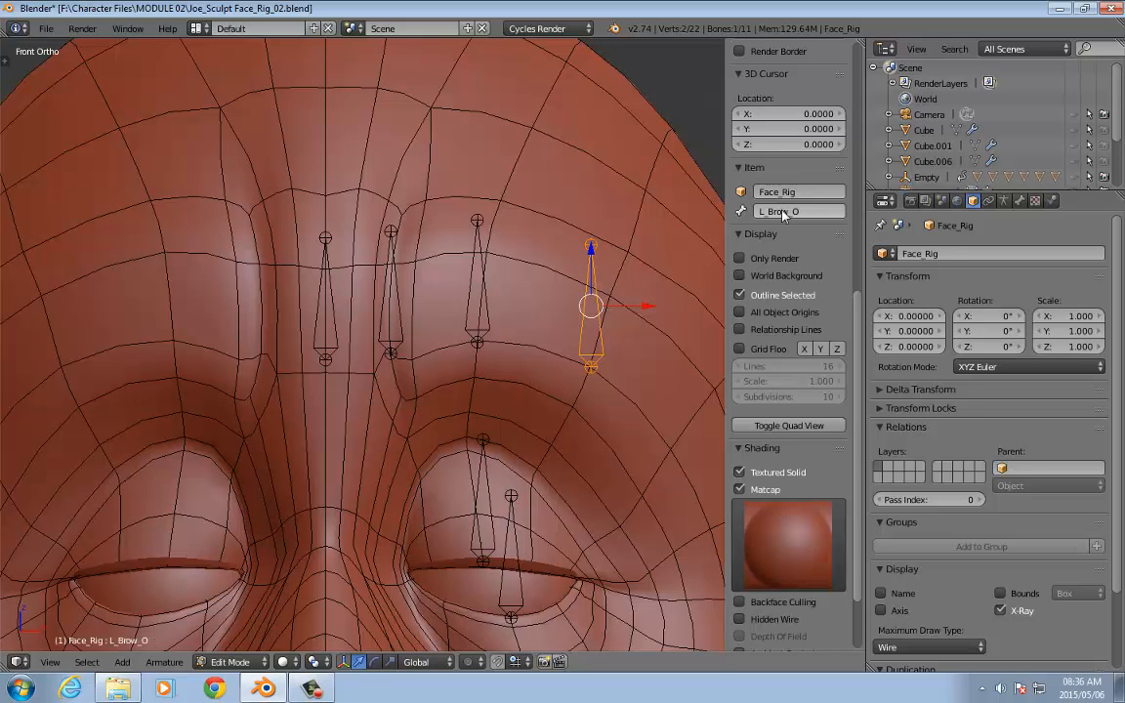
Step: Turn off the wire display of the Body_Low mesh and return to editing the Face_Rig armature
{"action": "scroll", "coordinate": [421, 366], "scroll_direction": "down", "scroll_amount": 10}
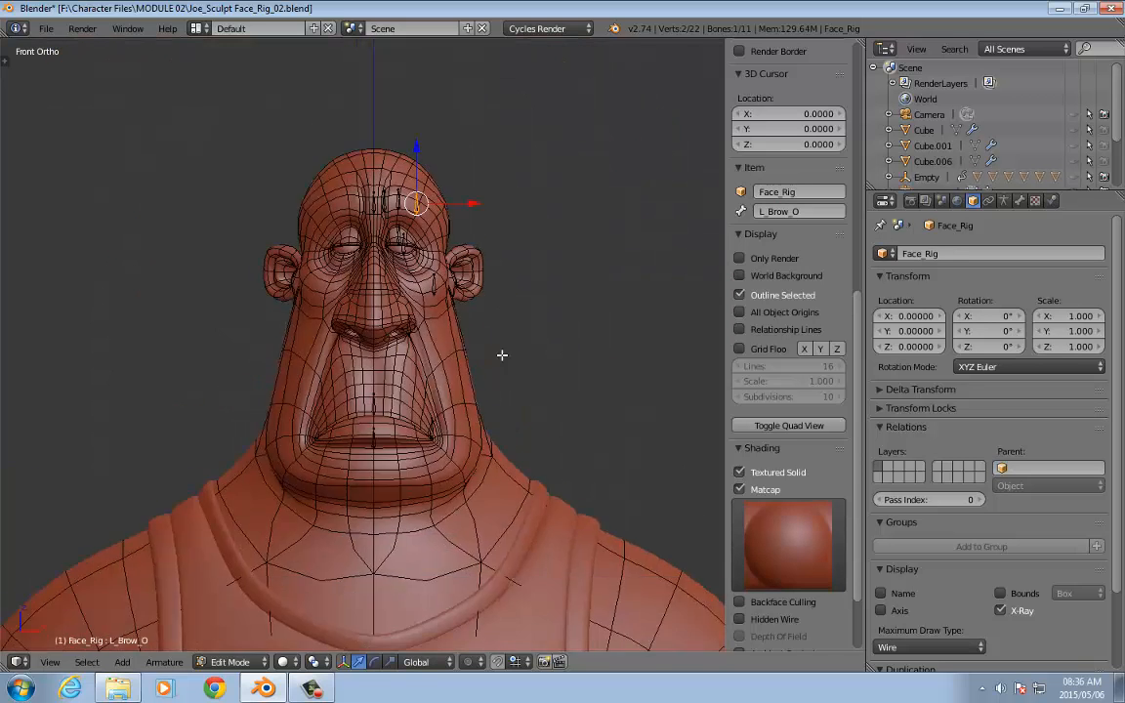
{"action": "scroll", "coordinate": [502, 354], "scroll_direction": "down", "scroll_amount": 6}
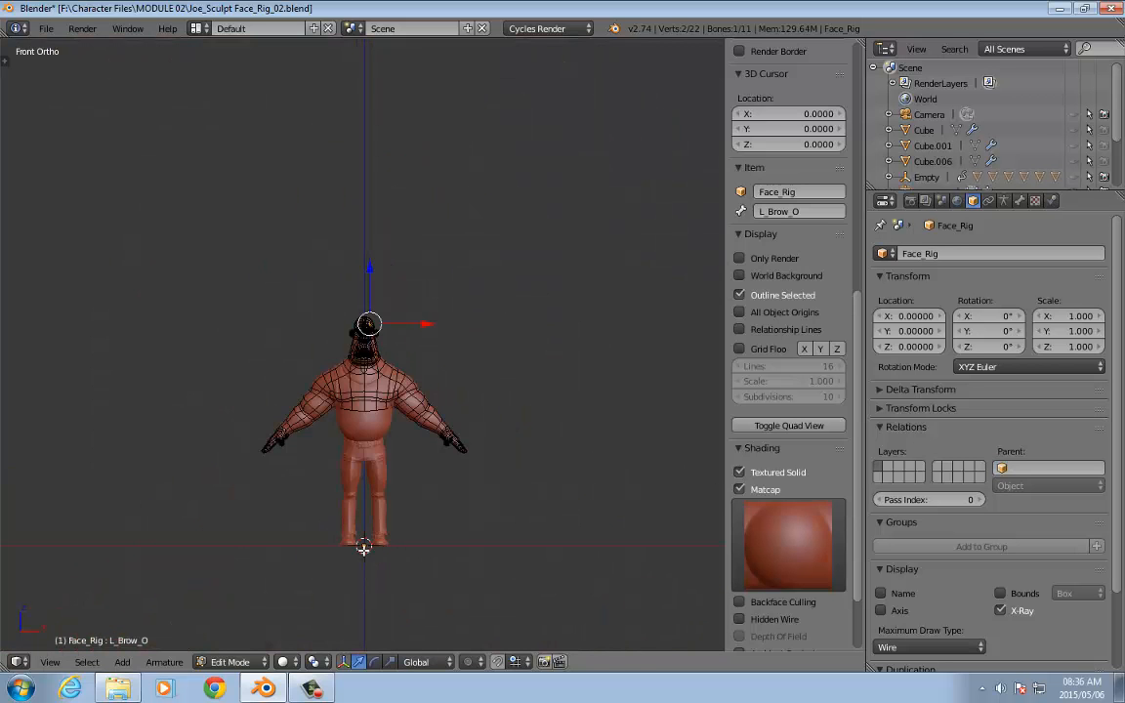
{"action": "scroll", "coordinate": [367, 539], "scroll_direction": "up", "scroll_amount": 5}
{"action": "scroll", "coordinate": [395, 336], "scroll_direction": "up", "scroll_amount": 5}
{"action": "scroll", "coordinate": [474, 234], "scroll_direction": "down", "scroll_amount": 1}
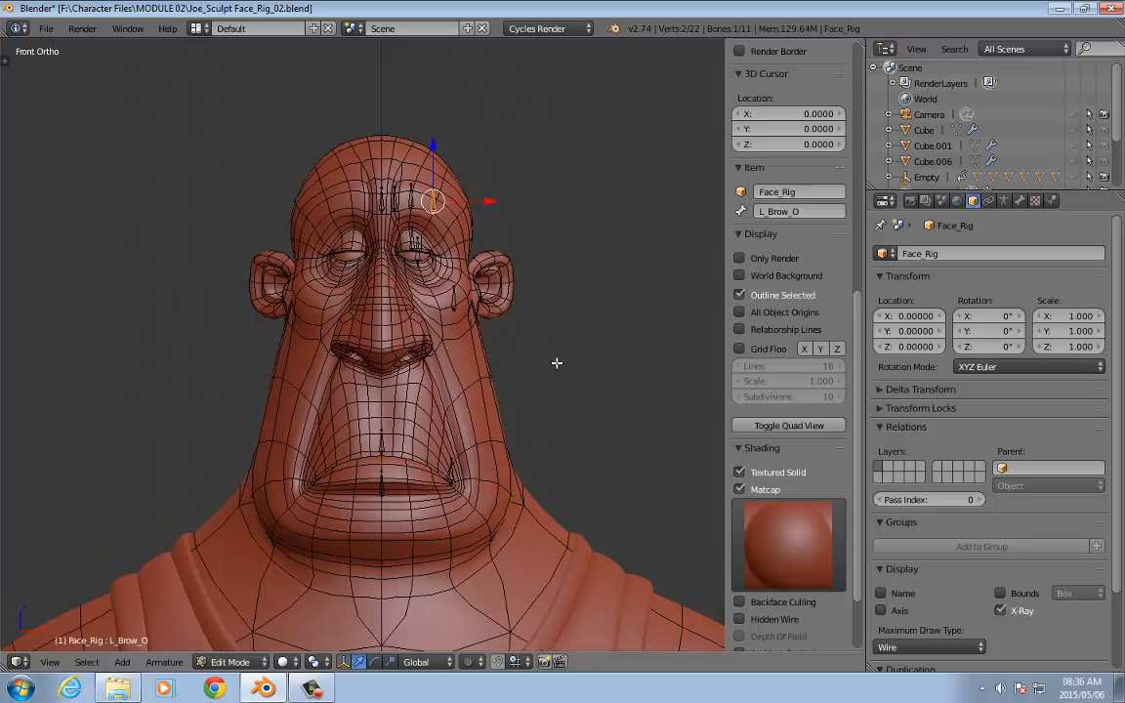
{"action": "middle_click_drag", "start_coordinate": [565, 339], "coordinate": [593, 339], "text": "shift"}
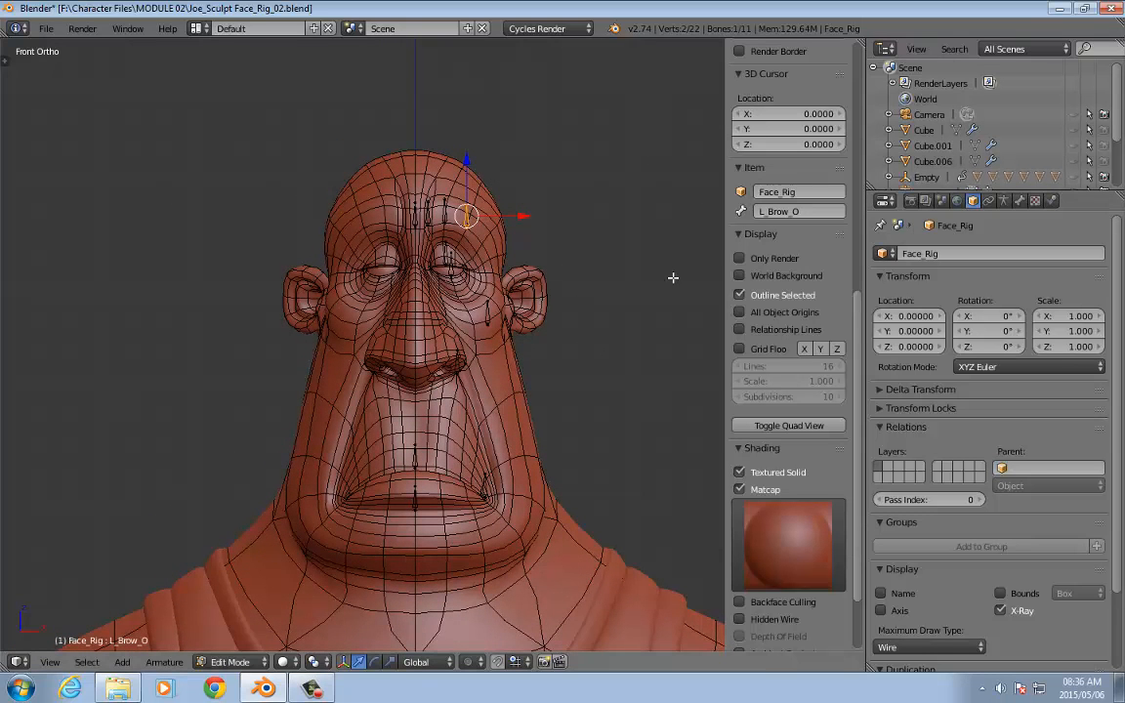
{"action": "key", "text": "Tab"}
{"action": "right_click", "coordinate": [477, 265]}
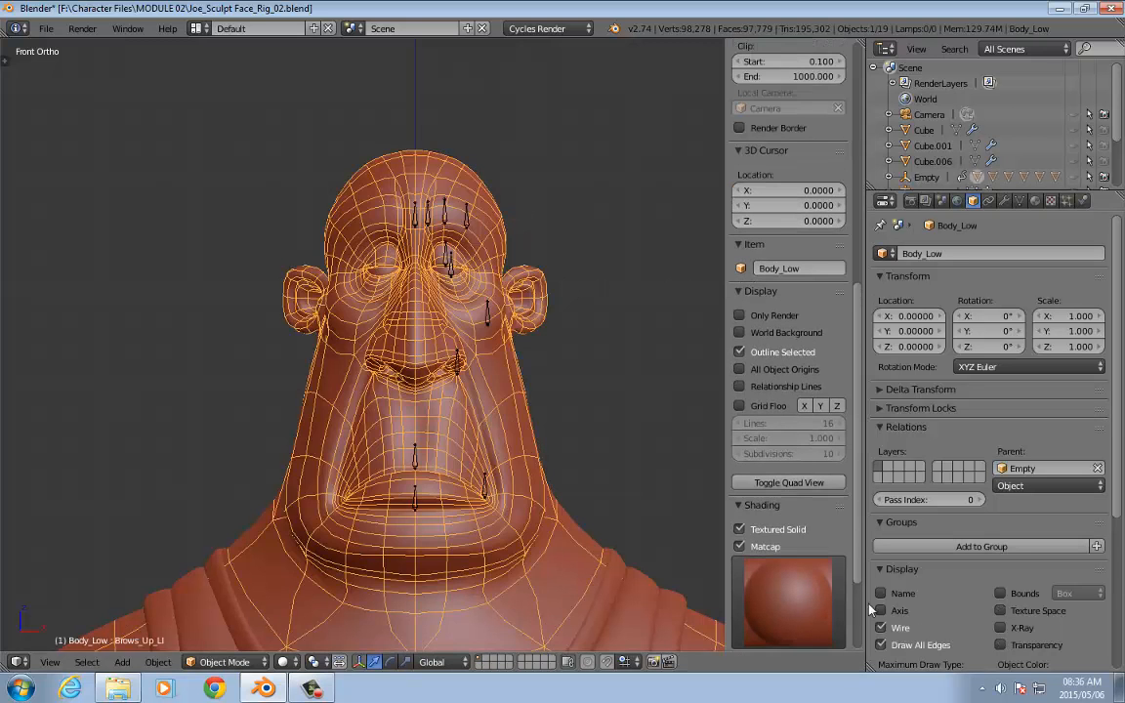
{"action": "left_click", "coordinate": [881, 627]}
{"action": "right_click", "coordinate": [487, 314]}
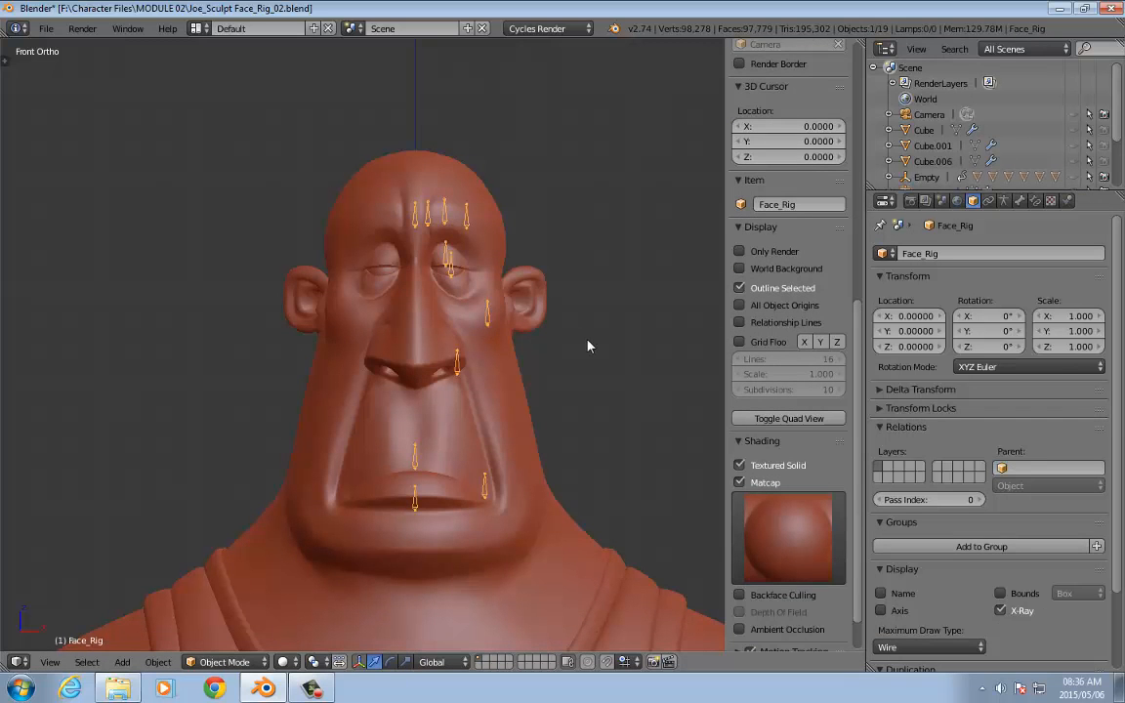
{"action": "key", "text": "Tab"}
Step: Duplicate all the left-side mouth, nostril, cheek, eyelid and brow bones in place and scale the copies by -1 along the global X axis
{"action": "middle_click_drag", "start_coordinate": [584, 340], "coordinate": [623, 354], "text": "shift"}
{"action": "scroll", "coordinate": [623, 353], "scroll_direction": "up", "scroll_amount": 2}
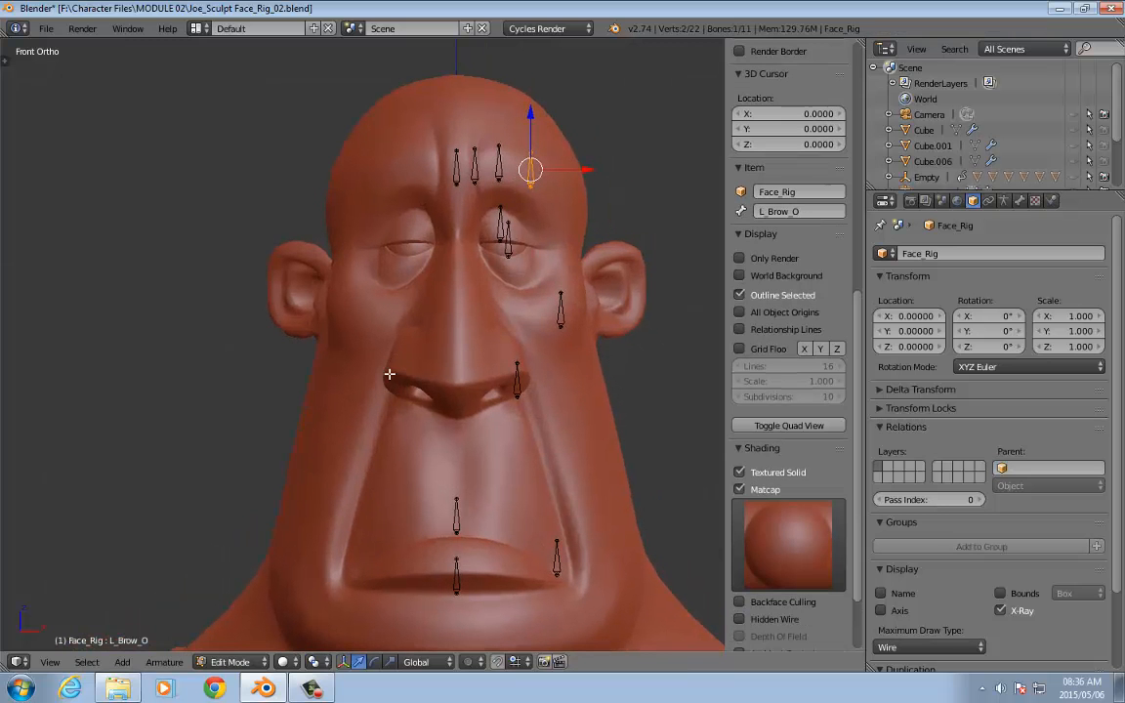
{"action": "key", "text": "b"}
{"action": "left_click_drag", "start_coordinate": [676, 101], "coordinate": [475, 608]}
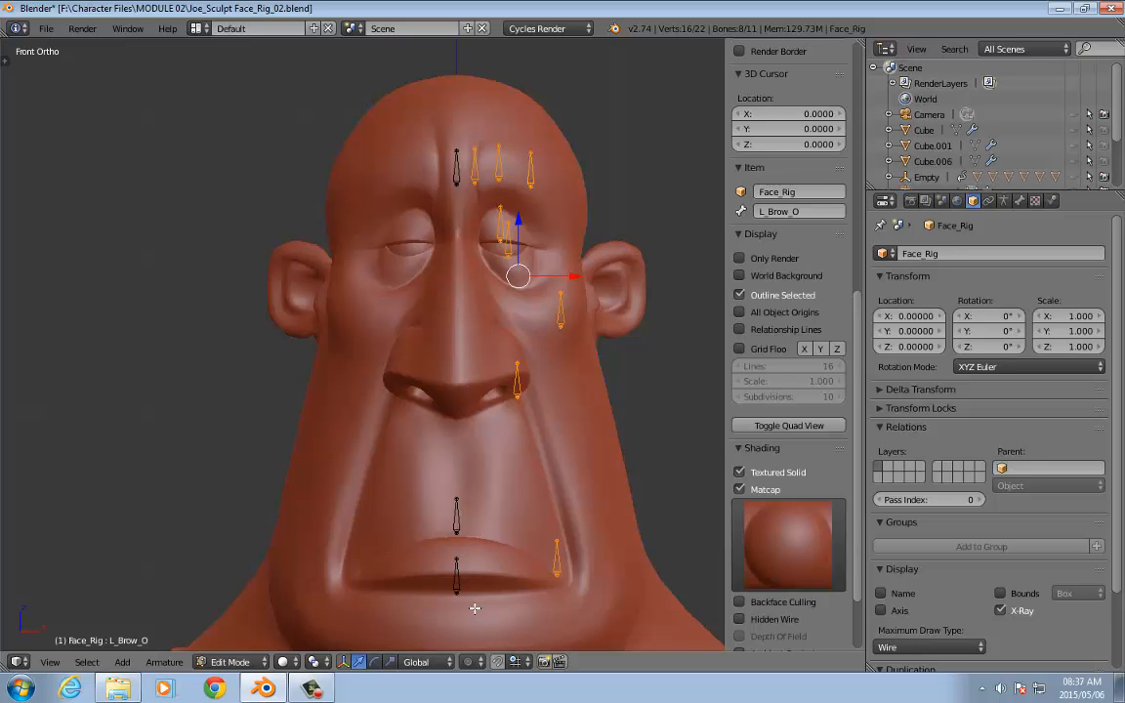
{"action": "key", "text": "shift+d"}
{"action": "key", "text": "s"}
{"action": "type", "text": "x"}
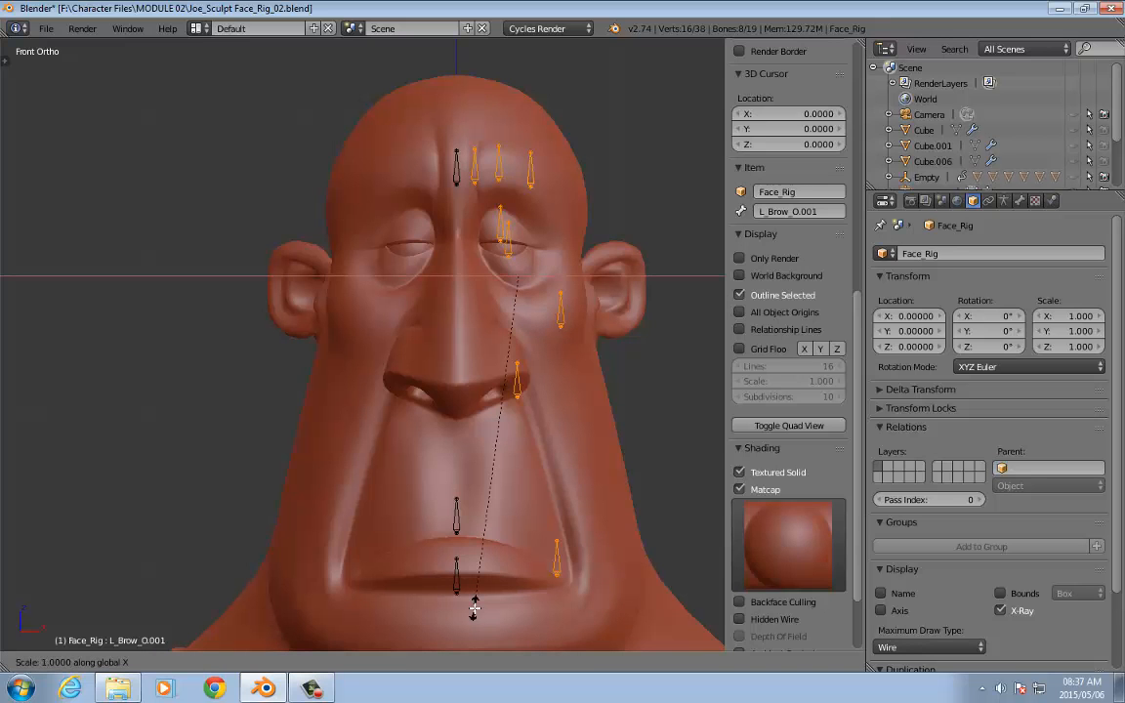
{"action": "type", "text": "-1"}
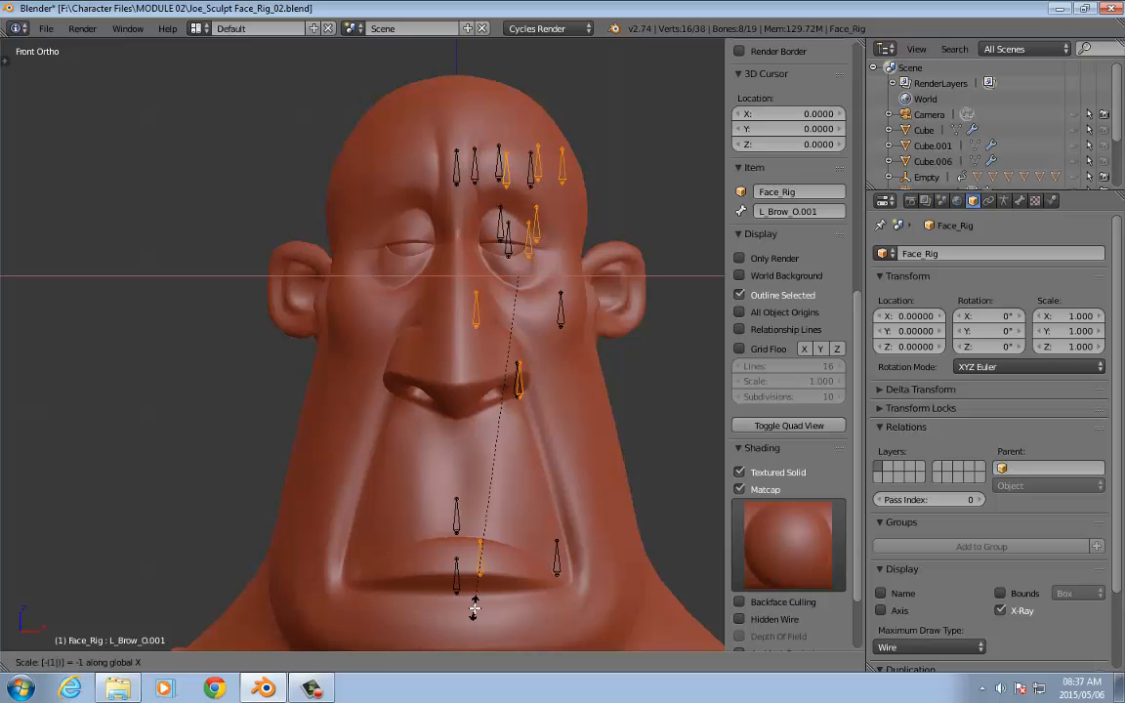
Step: Scale the duplicated side bones by -1 along X and delete those duplicates
{"action": "key", "text": "Return"}
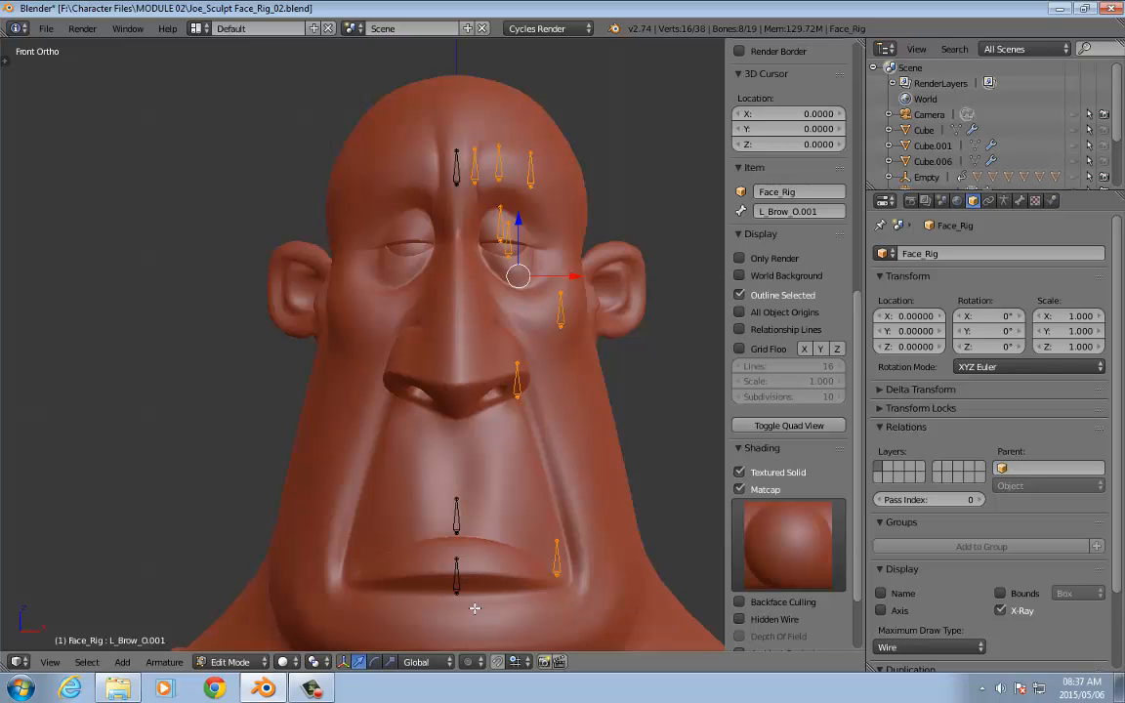
{"action": "key", "text": "x"}
{"action": "left_click", "coordinate": [685, 409]}
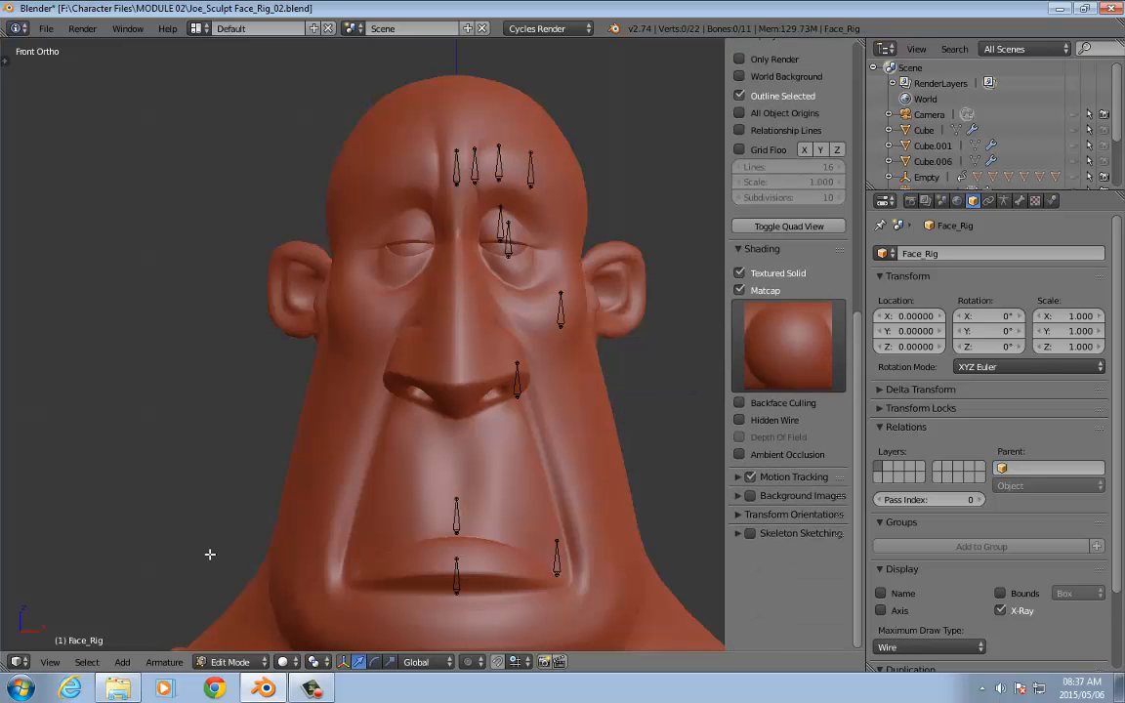
Step: Duplicate the eight left-side face bones and mirror the copies by scaling -1 along X about the 3D cursor
{"action": "left_click", "coordinate": [315, 662]}
{"action": "left_click", "coordinate": [347, 626]}
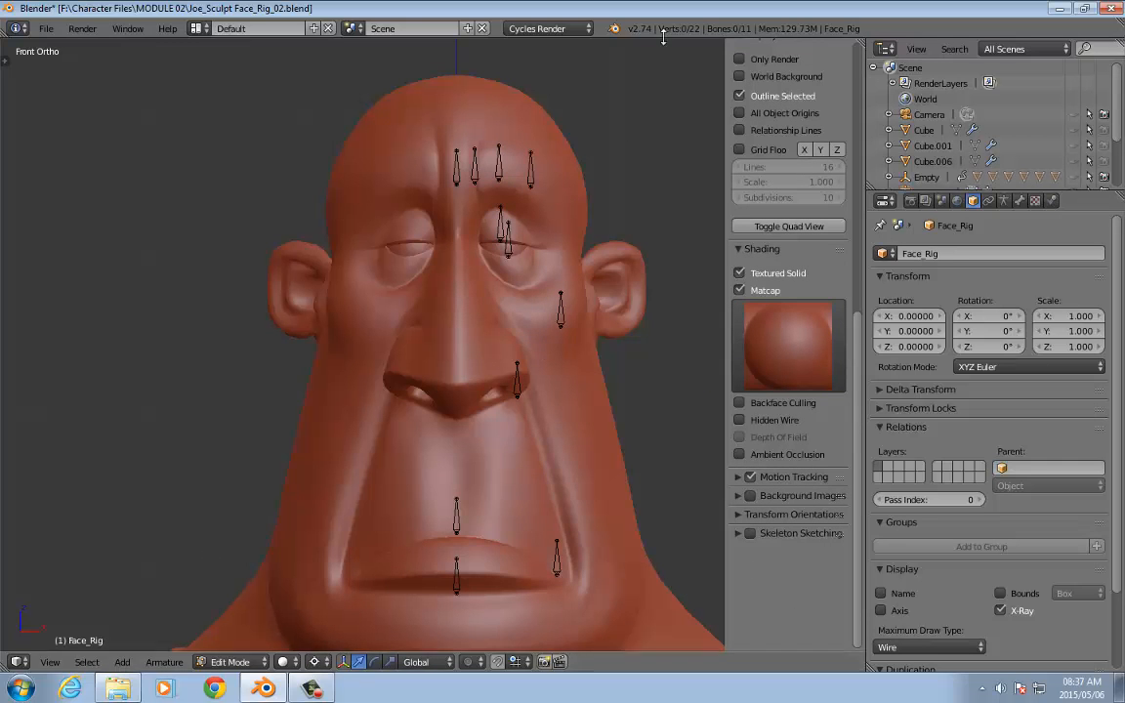
{"action": "left_click_drag", "start_coordinate": [645, 108], "coordinate": [460, 626]}
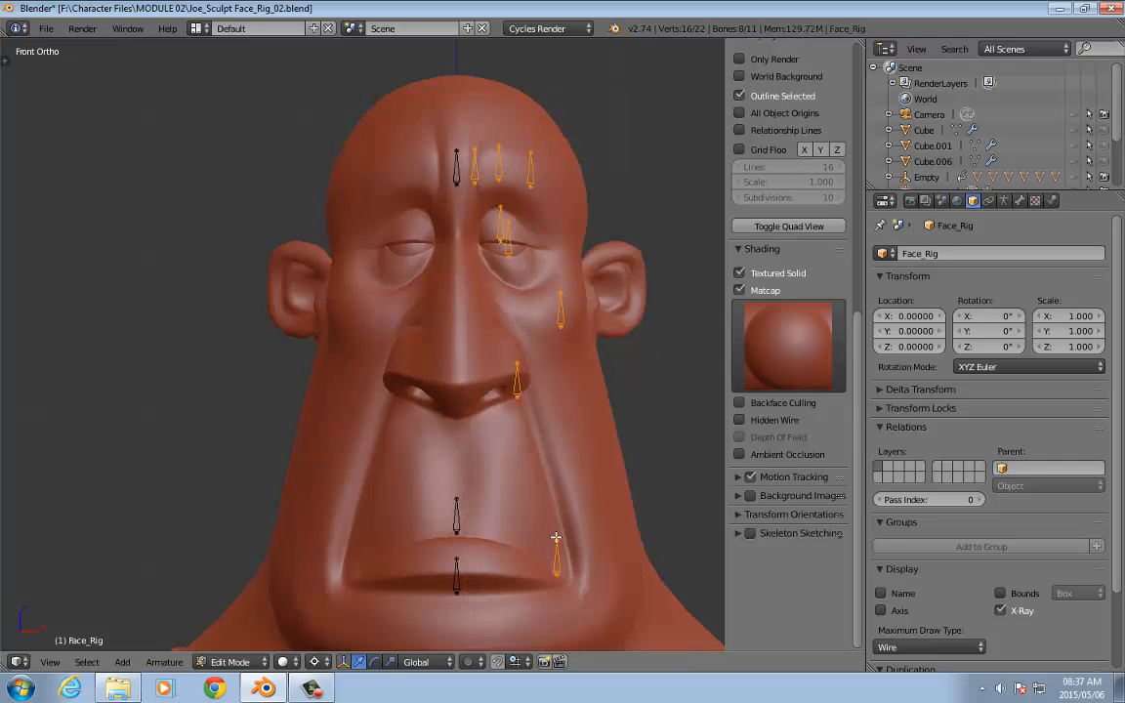
{"action": "key", "text": "shift+d"}
{"action": "right_click", "coordinate": [555, 537]}
{"action": "type", "text": "sx"}
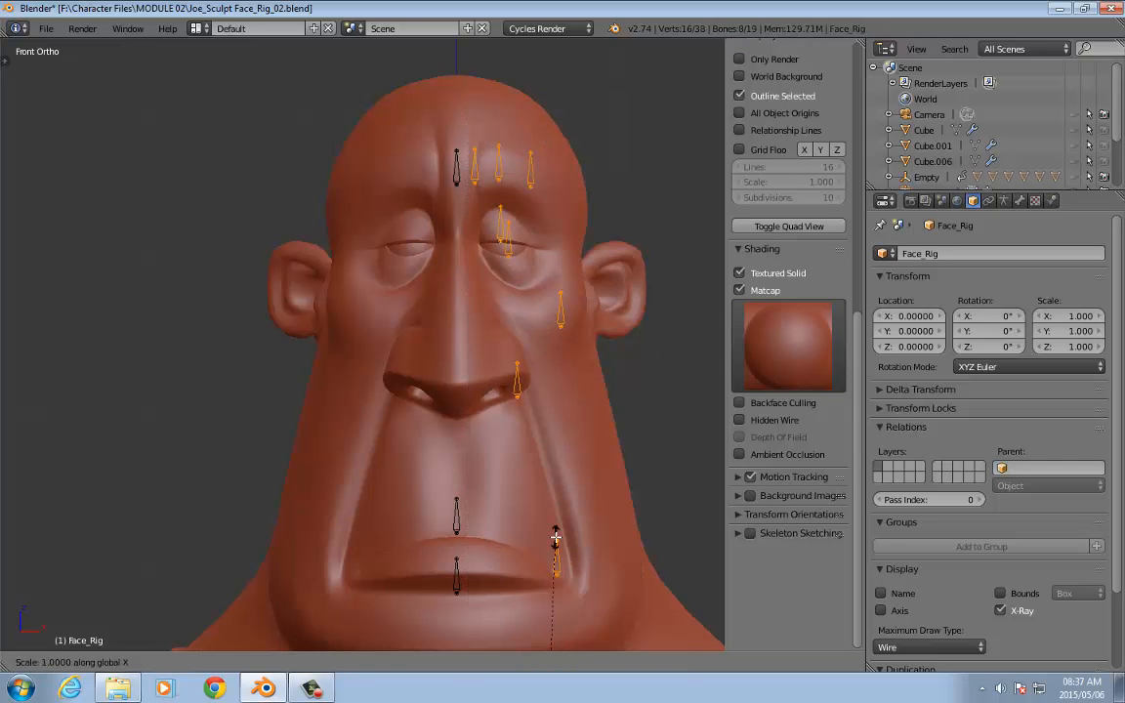
{"action": "type", "text": "-1"}
{"action": "key", "text": "Return"}
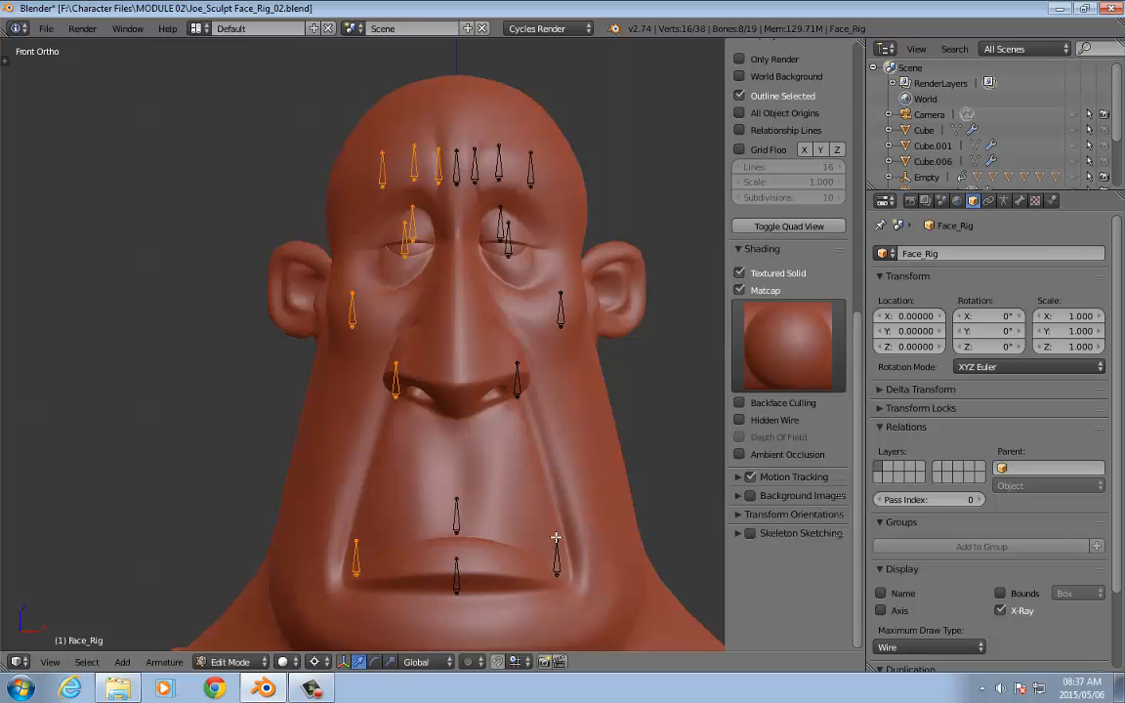
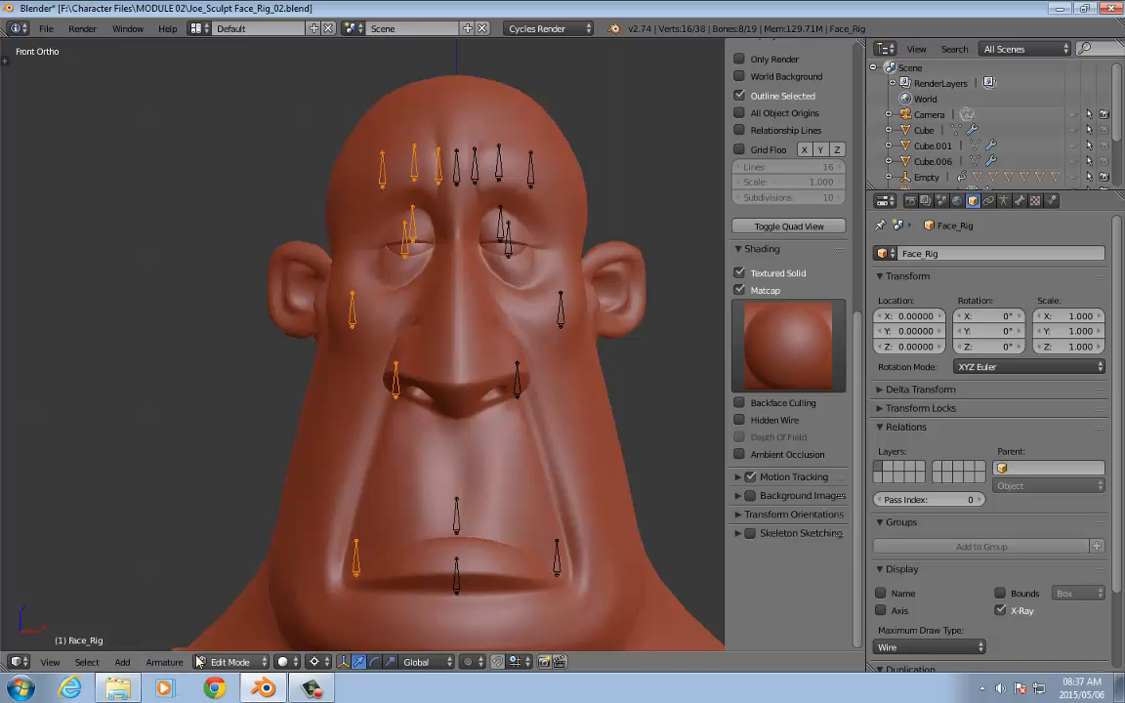
Step: Flip the names of the mirrored bones and check the names of the cheek, upper lid and lower lid bones
{"action": "left_click", "coordinate": [164, 662]}
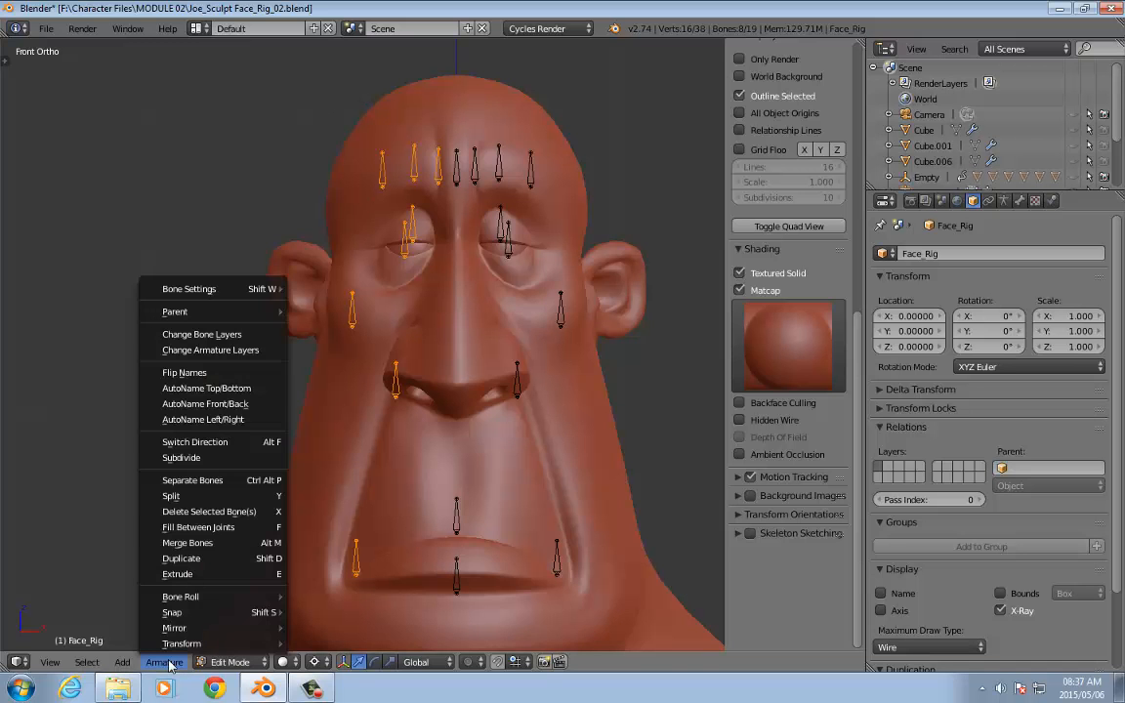
{"action": "left_click", "coordinate": [232, 373]}
{"action": "right_click", "coordinate": [352, 306]}
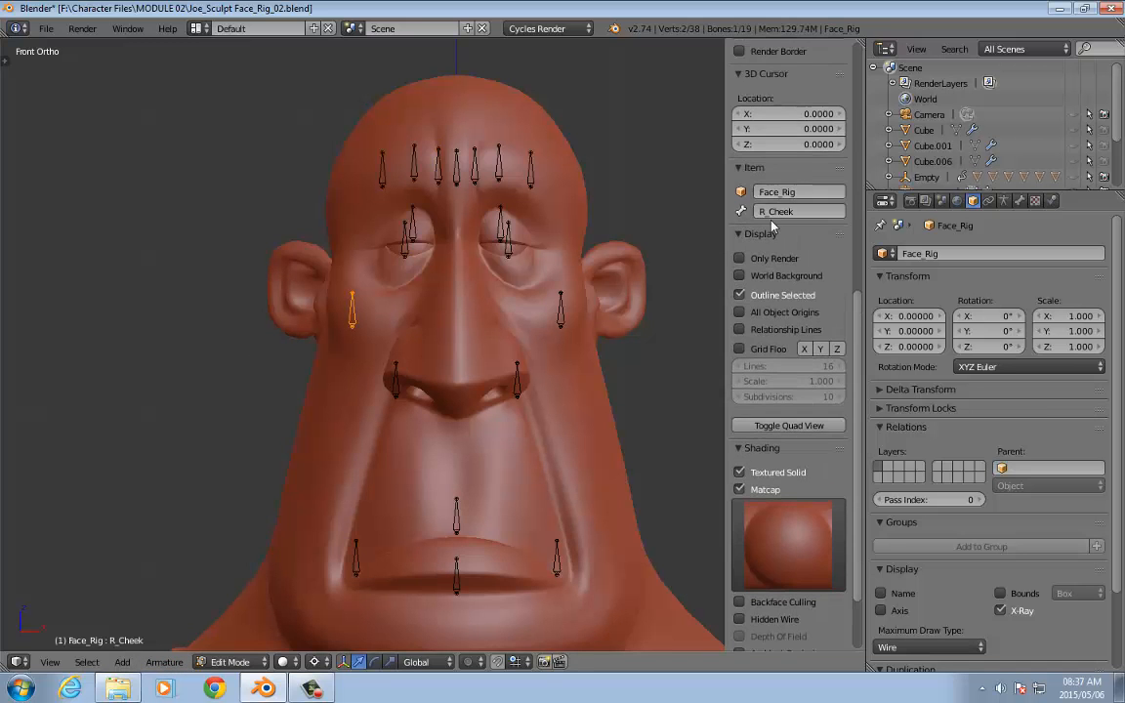
{"action": "right_click", "coordinate": [410, 219]}
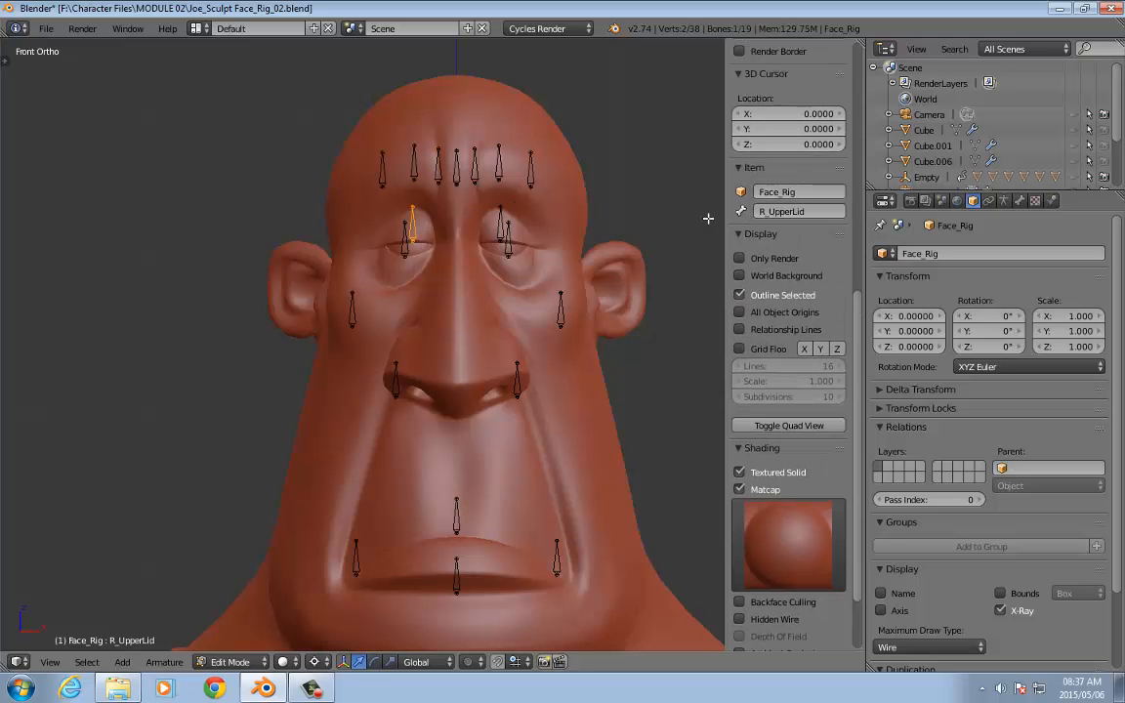
{"action": "right_click", "coordinate": [395, 234]}
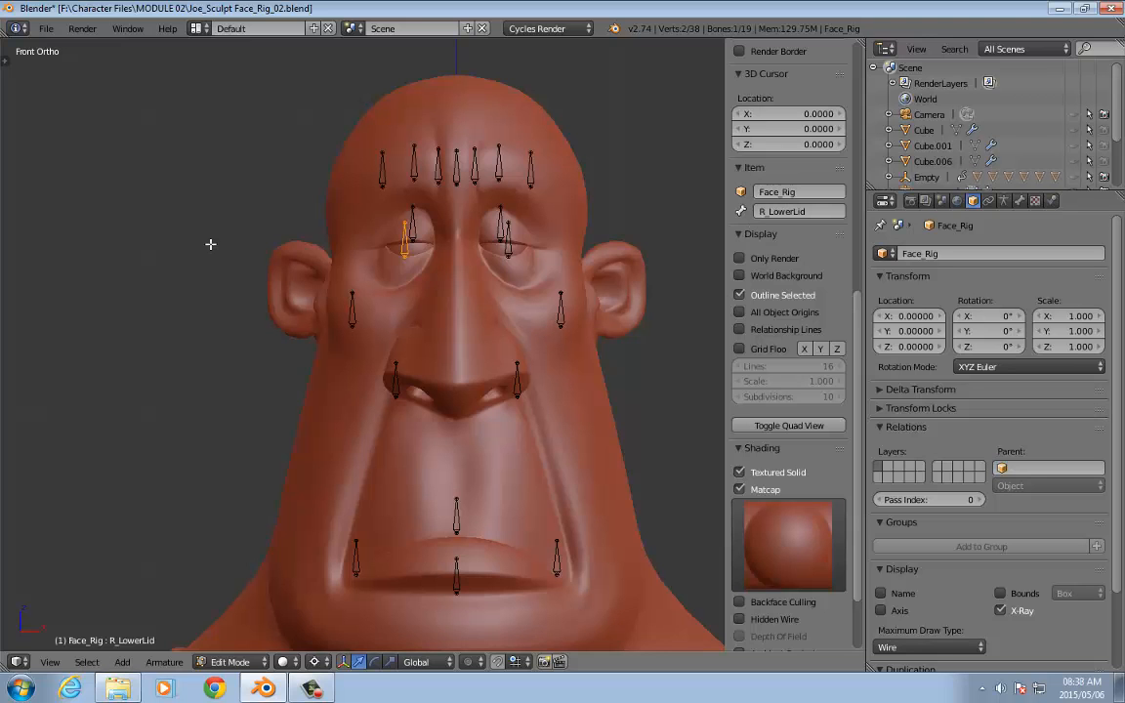
{"action": "scroll", "coordinate": [210, 244], "scroll_direction": "down", "scroll_amount": 3}
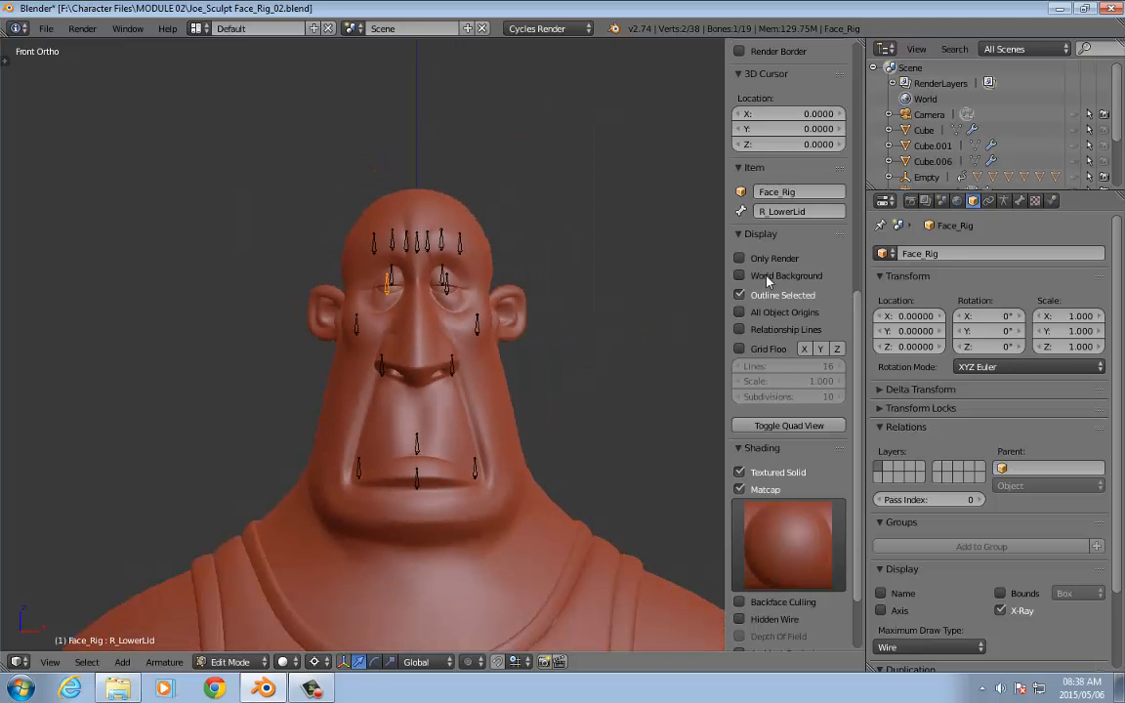
{"action": "scroll", "coordinate": [562, 325], "scroll_direction": "up", "scroll_amount": 2}
{"action": "middle_click_drag", "start_coordinate": [586, 318], "coordinate": [468, 365]}
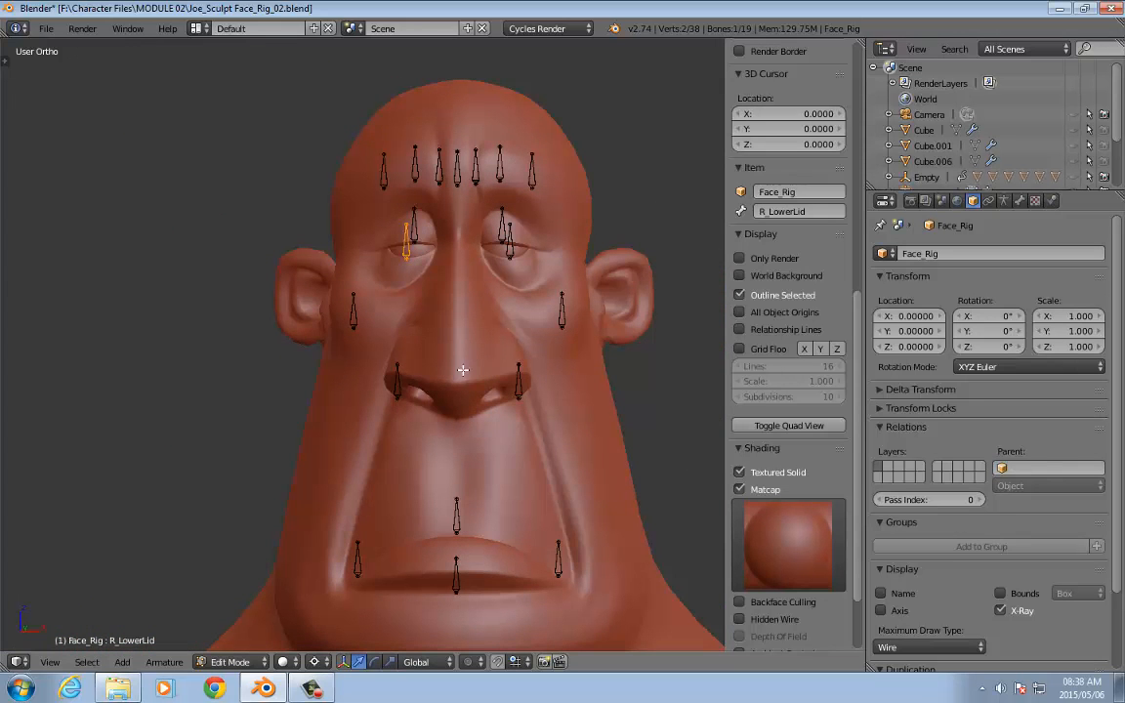
{"action": "middle_click_drag", "start_coordinate": [625, 373], "coordinate": [573, 418], "text": "shift"}
{"action": "key", "text": "KP_1"}
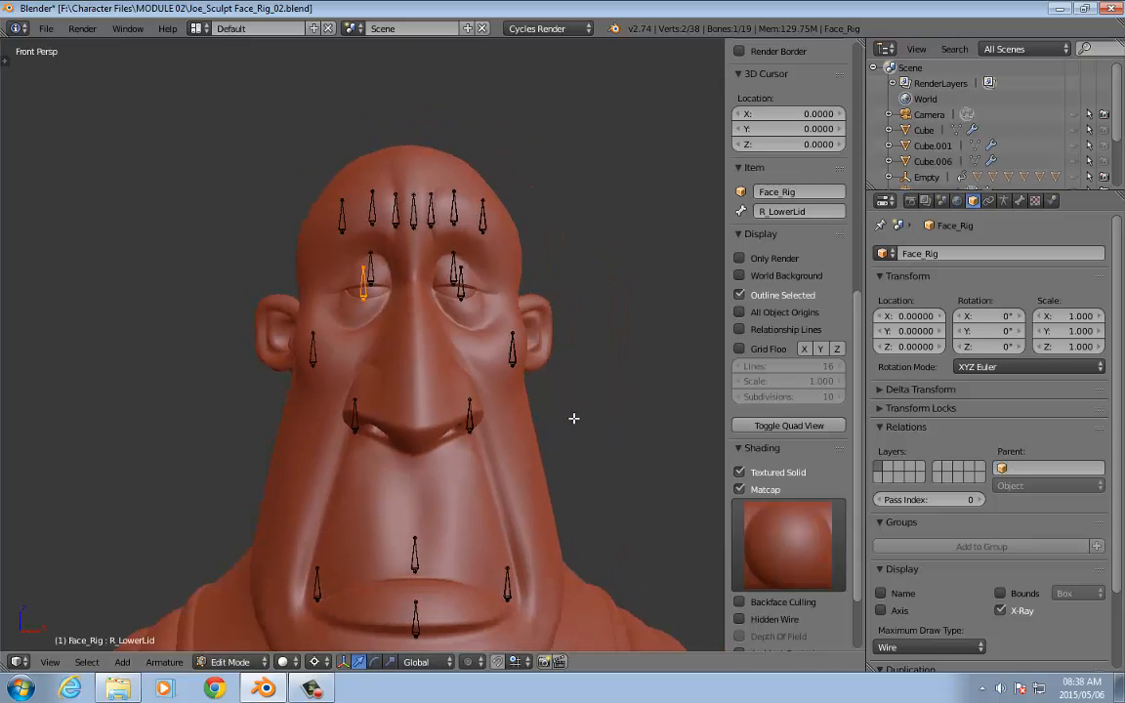
{"action": "middle_click_drag", "start_coordinate": [591, 409], "coordinate": [558, 382], "text": "shift"}
{"action": "scroll", "coordinate": [558, 381], "scroll_direction": "down", "scroll_amount": 1}
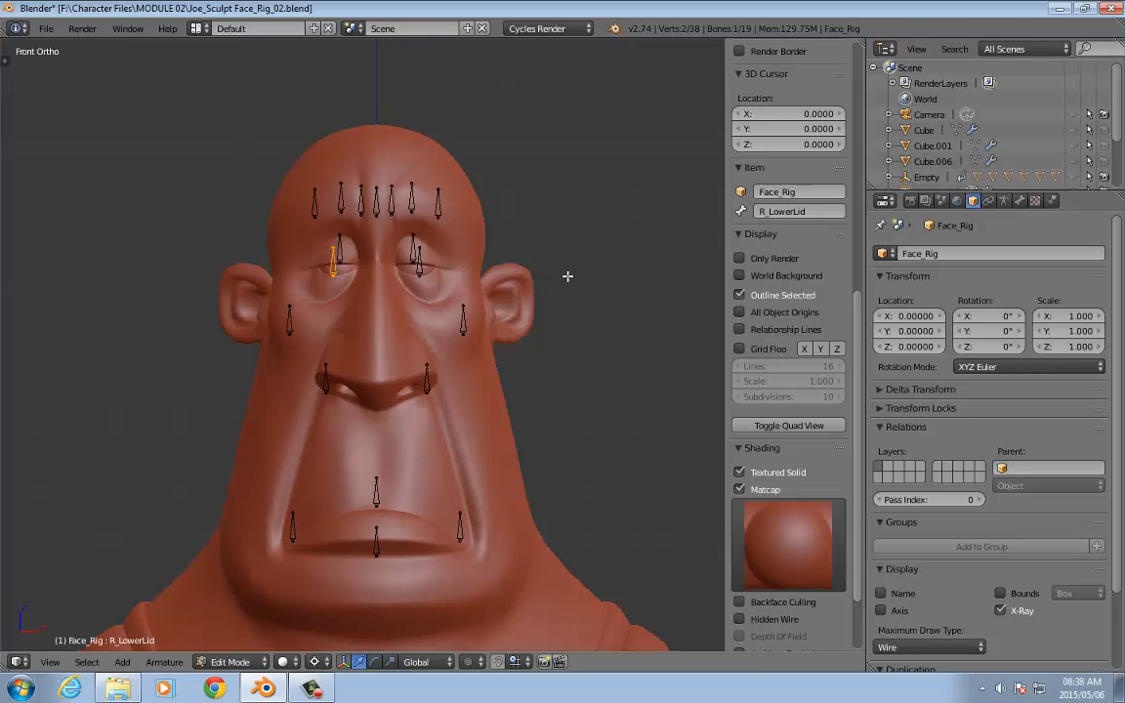
Step: Return the face rig to Object Mode, deselect everything, and show the tool shelf in place of the properties sidebar
{"action": "key", "text": "Tab"}
{"action": "key", "text": "a"}
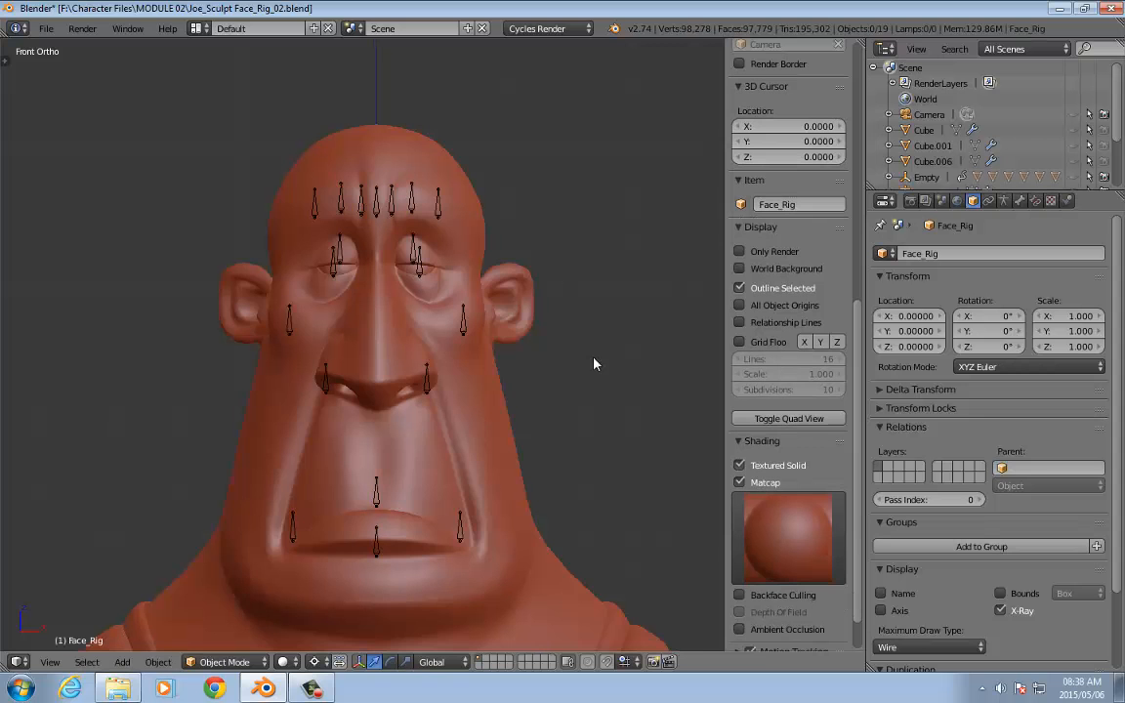
{"action": "scroll", "coordinate": [595, 366], "scroll_direction": "down", "scroll_amount": 1}
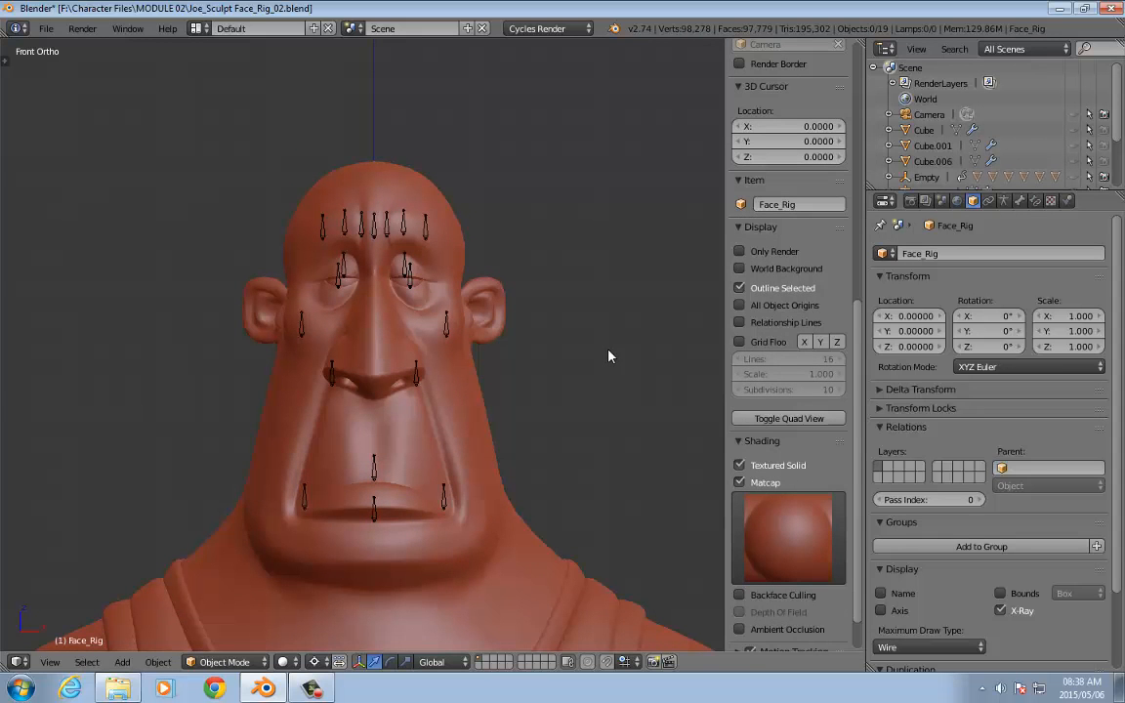
{"action": "key", "text": "n"}
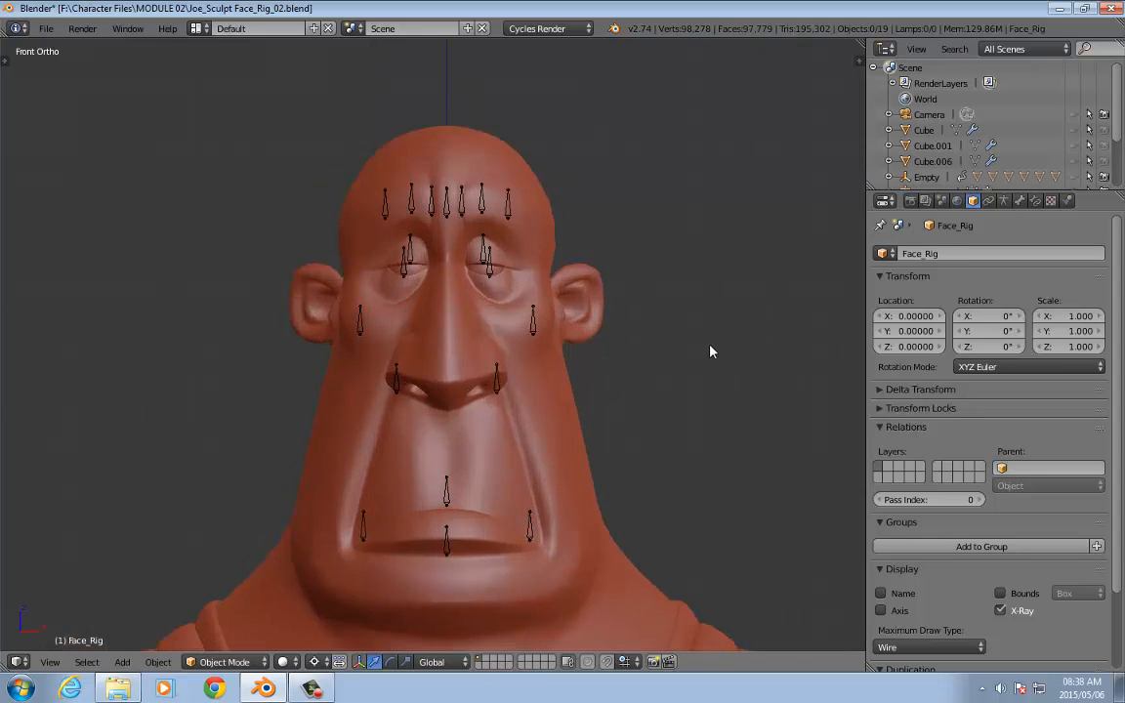
{"action": "middle_click_drag", "start_coordinate": [629, 383], "coordinate": [652, 389], "text": "shift"}
{"action": "key", "text": "t"}
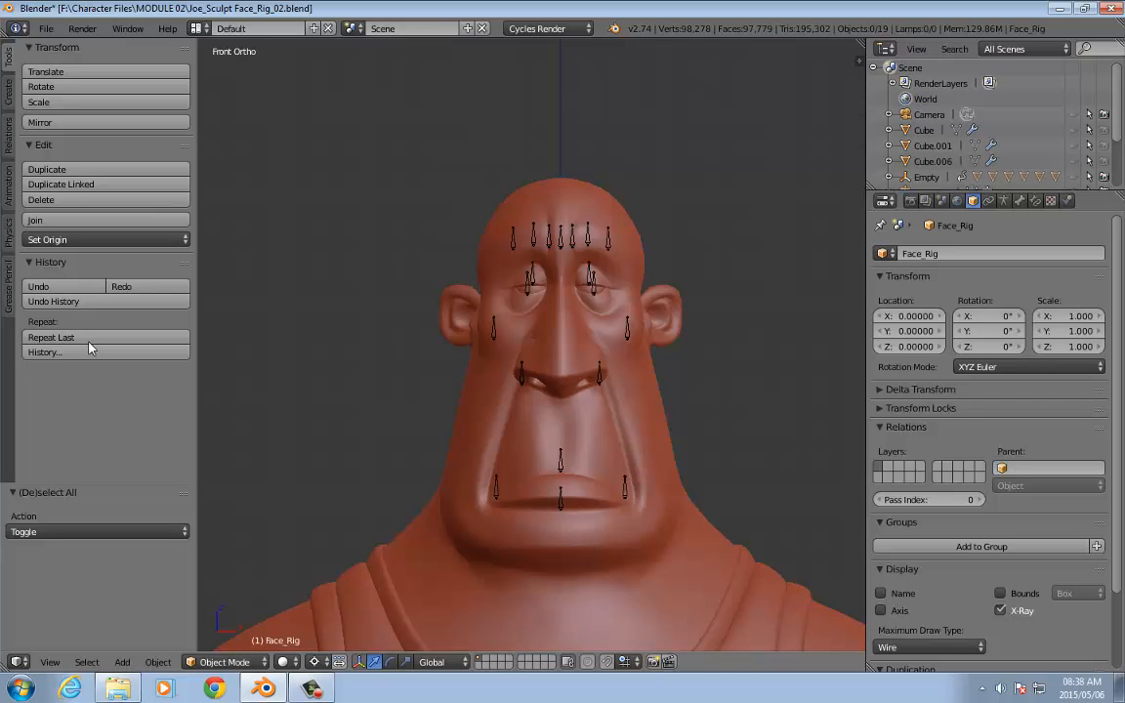
Step: Place the 3D cursor in the empty space beside the character's jaw and add a mesh circle there
{"action": "middle_click_drag", "start_coordinate": [363, 308], "coordinate": [333, 262], "text": "shift"}
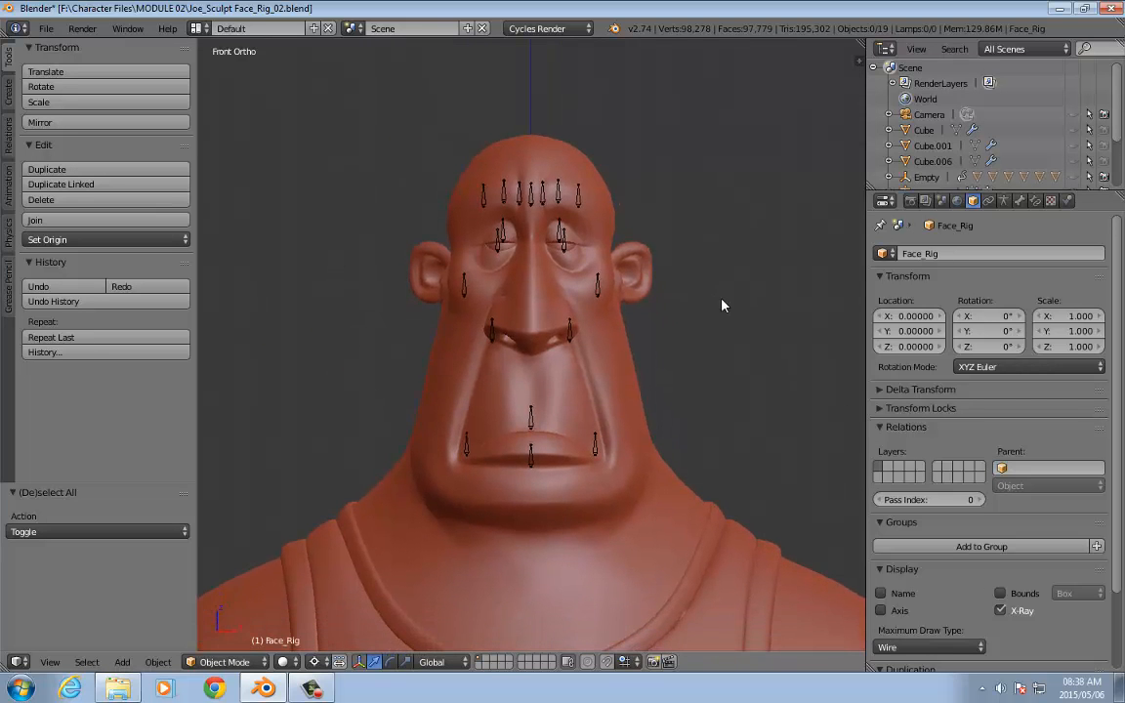
{"action": "scroll", "coordinate": [719, 298], "scroll_direction": "up", "scroll_amount": 2}
{"action": "scroll", "coordinate": [721, 305], "scroll_direction": "down", "scroll_amount": 1}
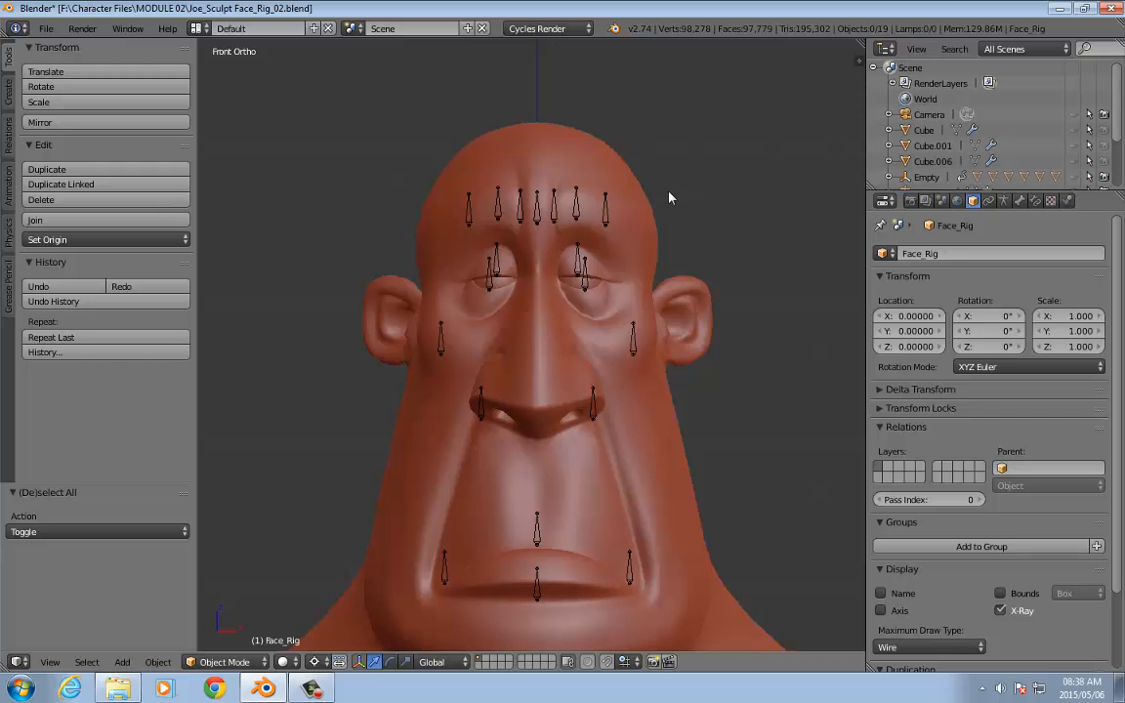
{"action": "middle_click_drag", "start_coordinate": [739, 332], "coordinate": [670, 283], "text": "shift"}
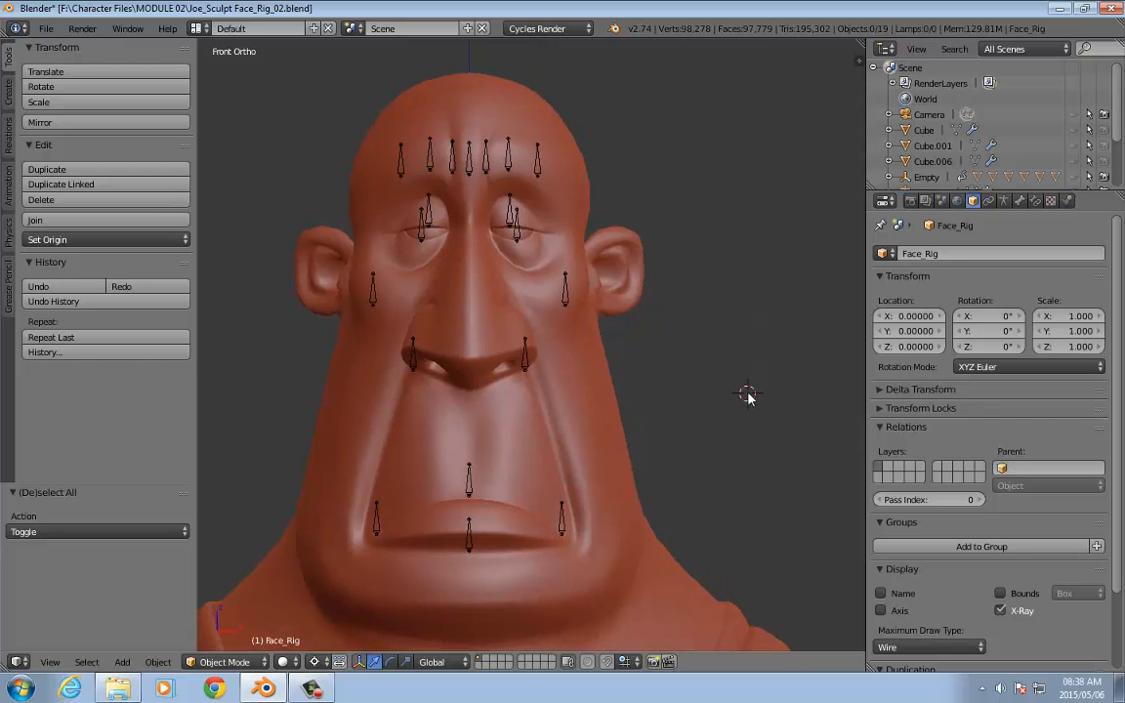
{"action": "left_click", "coordinate": [748, 397]}
{"action": "scroll", "coordinate": [746, 395], "scroll_direction": "down", "scroll_amount": 2}
{"action": "middle_click_drag", "start_coordinate": [734, 379], "coordinate": [689, 409], "text": "shift"}
{"action": "key", "text": "shift+a"}
{"action": "mouse_move", "coordinate": [695, 405]}
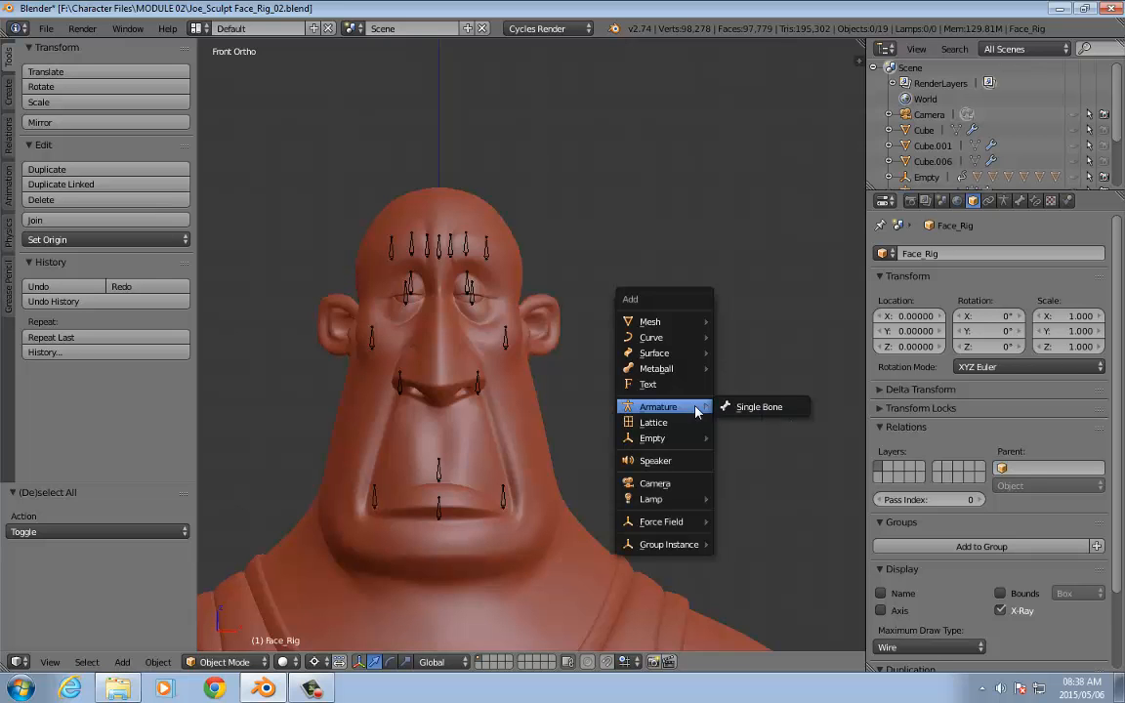
{"action": "mouse_move", "coordinate": [692, 324]}
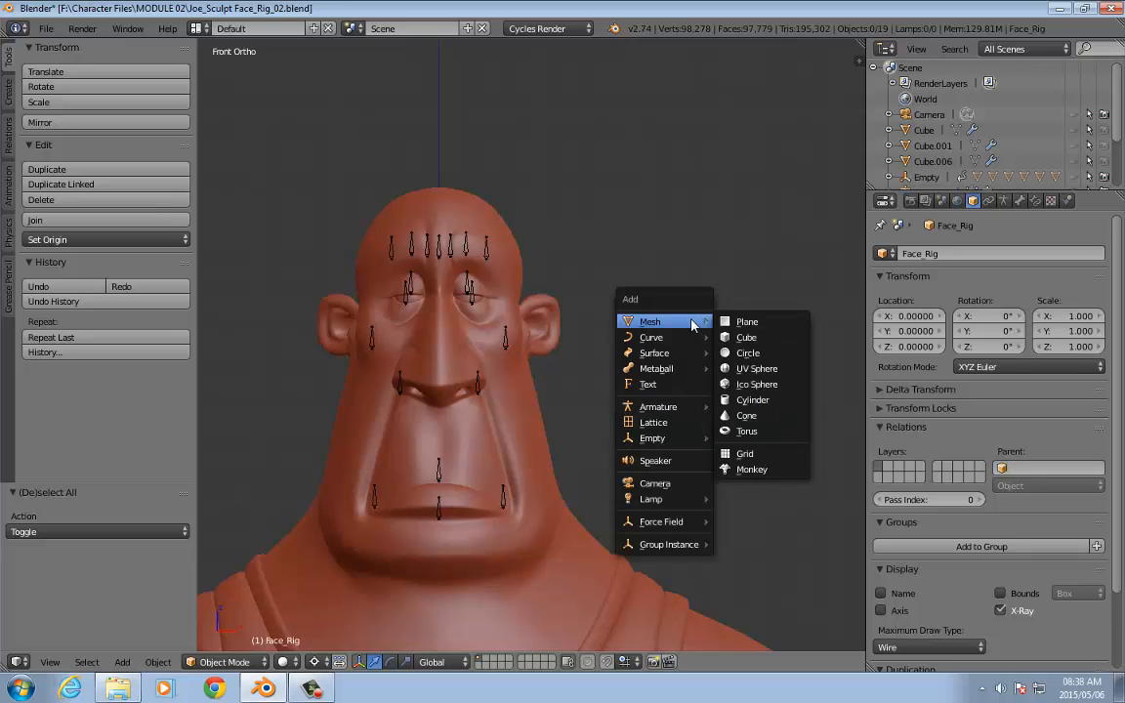
{"action": "left_click", "coordinate": [753, 352]}
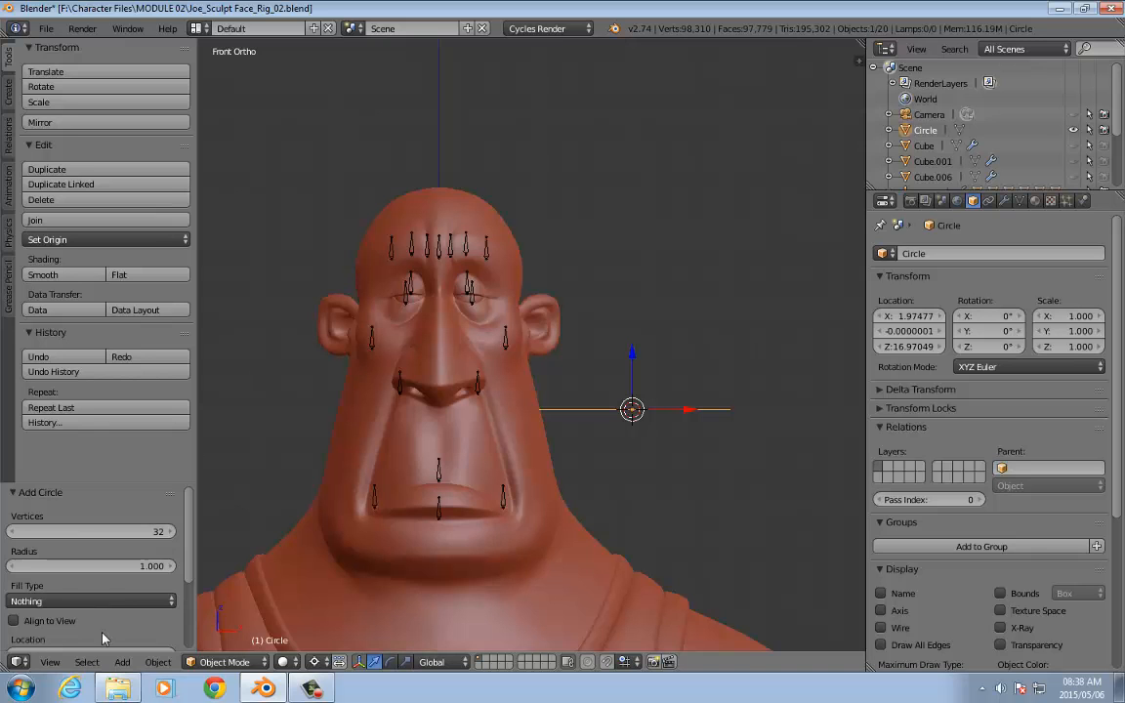
Step: Align the new circle to the view and set its vertices to 8
{"action": "left_click", "coordinate": [13, 621]}
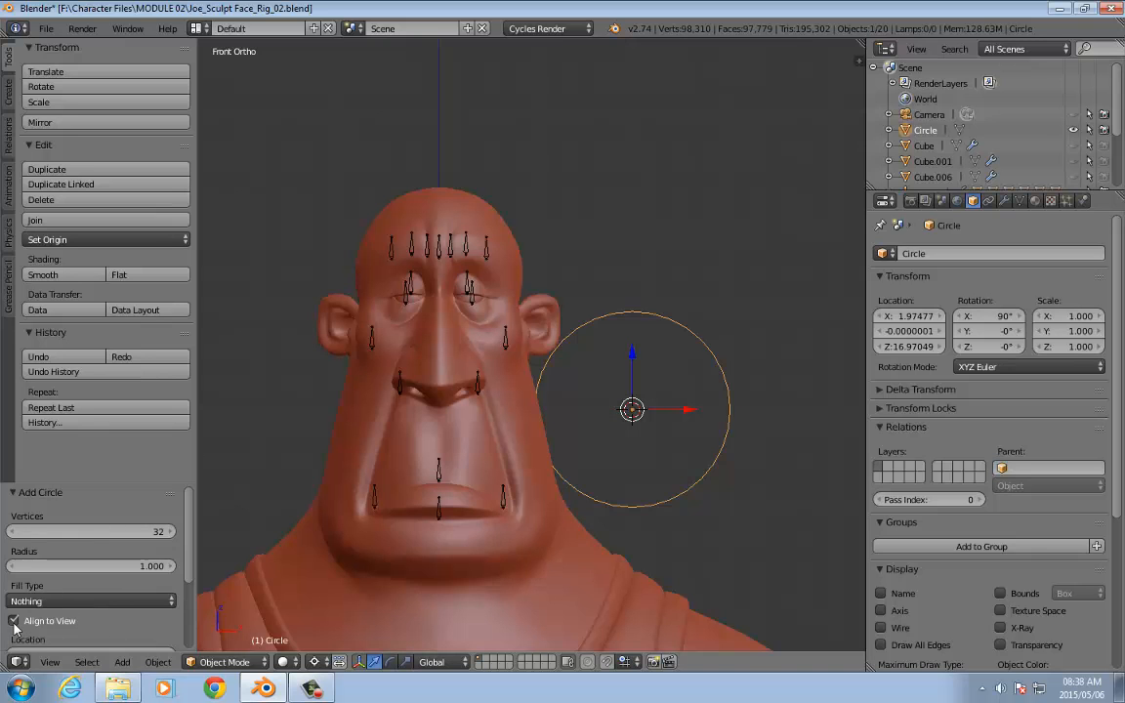
{"action": "left_click", "coordinate": [85, 531]}
{"action": "type", "text": "8"}
{"action": "key", "text": "Return"}
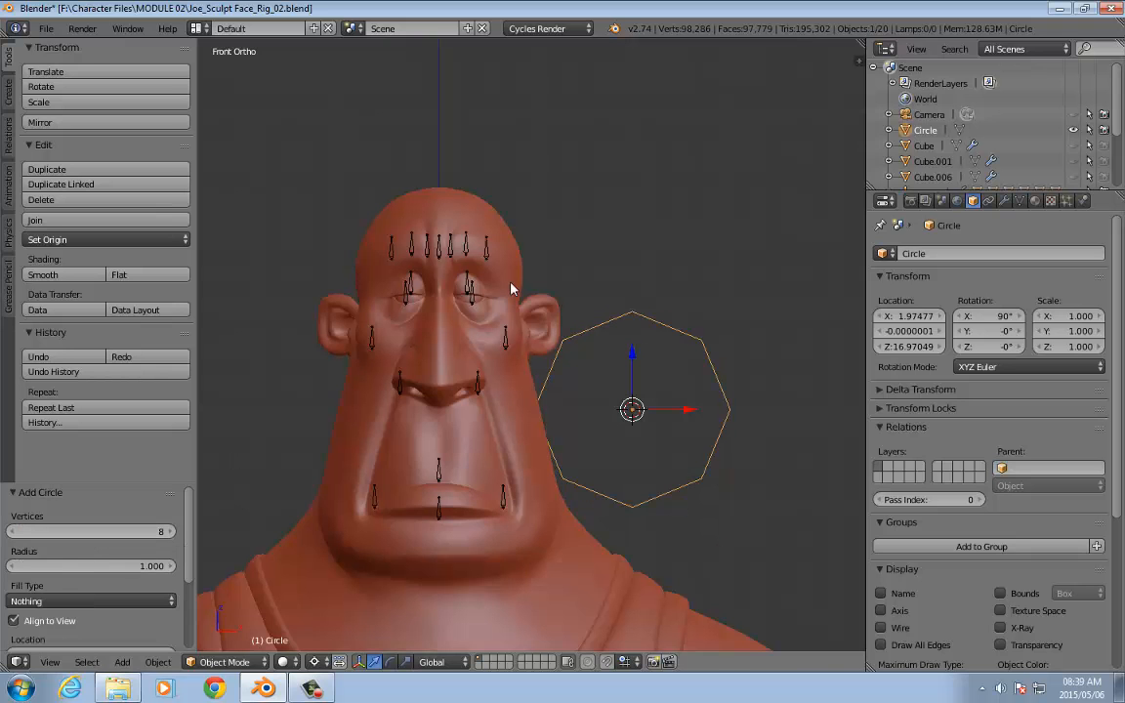
Step: Rename the circle object as FC_L_BROW_I and locate it in the scene's object list
{"action": "middle_click_drag", "start_coordinate": [669, 267], "coordinate": [710, 185], "text": "shift"}
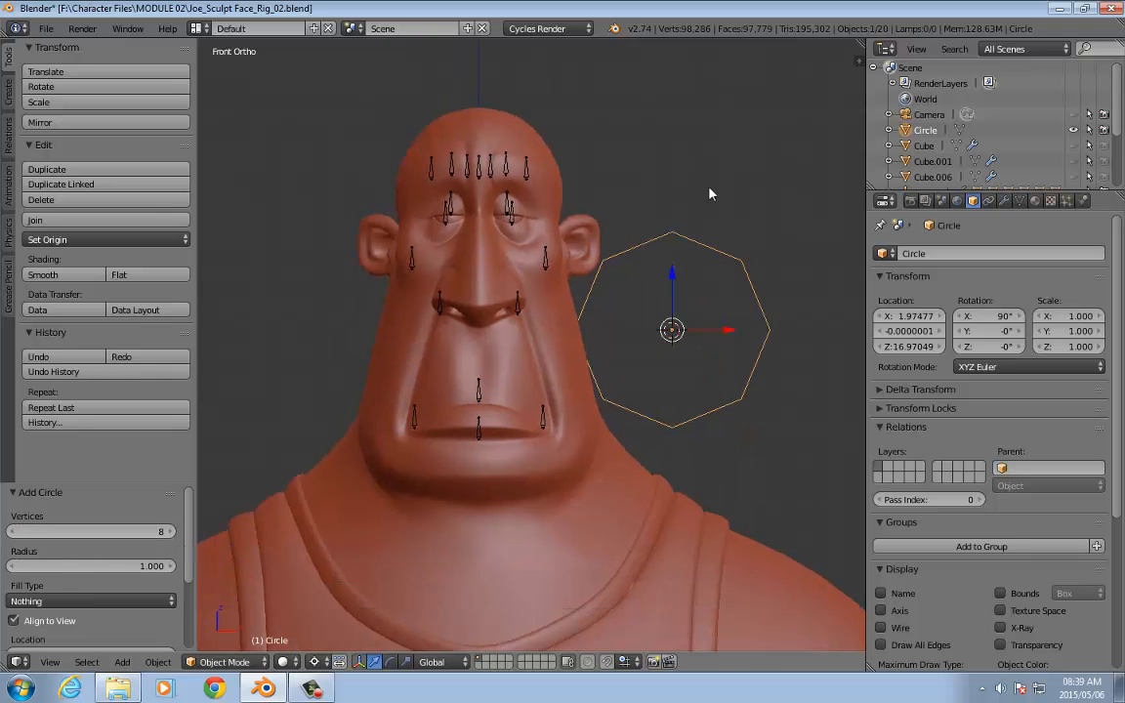
{"action": "double_click", "coordinate": [925, 131]}
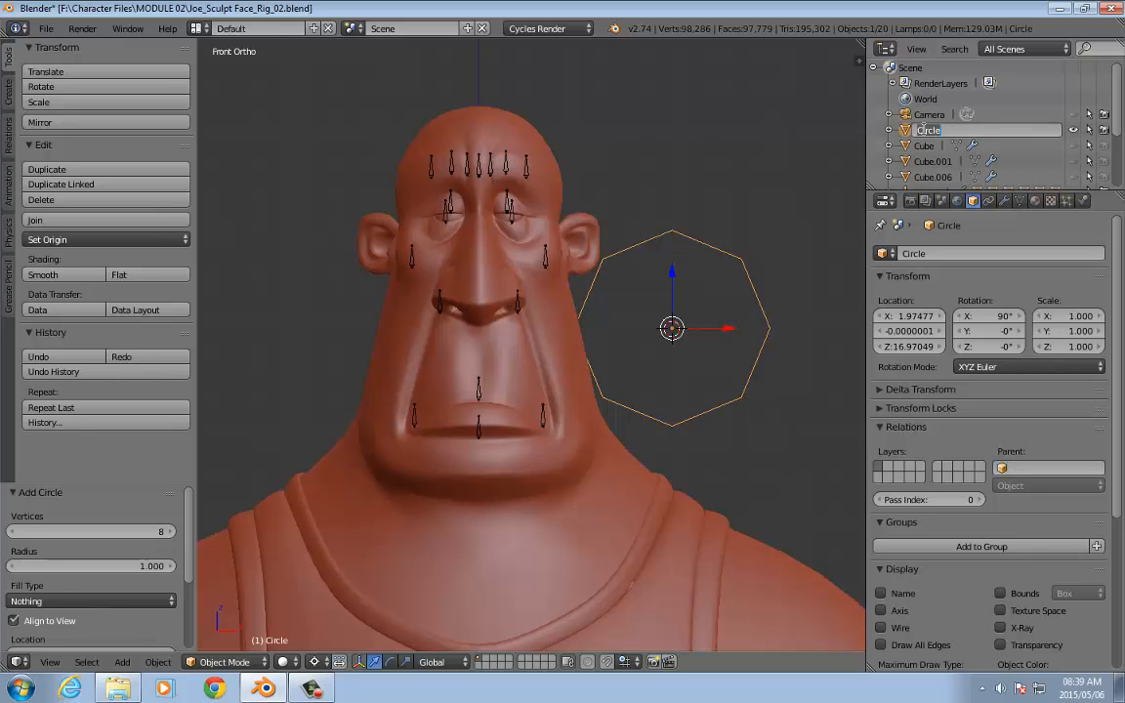
{"action": "type", "text": "E"}
{"action": "type", "text": "_L_BR"}
{"action": "type", "text": "OW"}
{"action": "type", "text": "_"}
{"action": "type", "text": "I"}
{"action": "key", "text": "Return"}
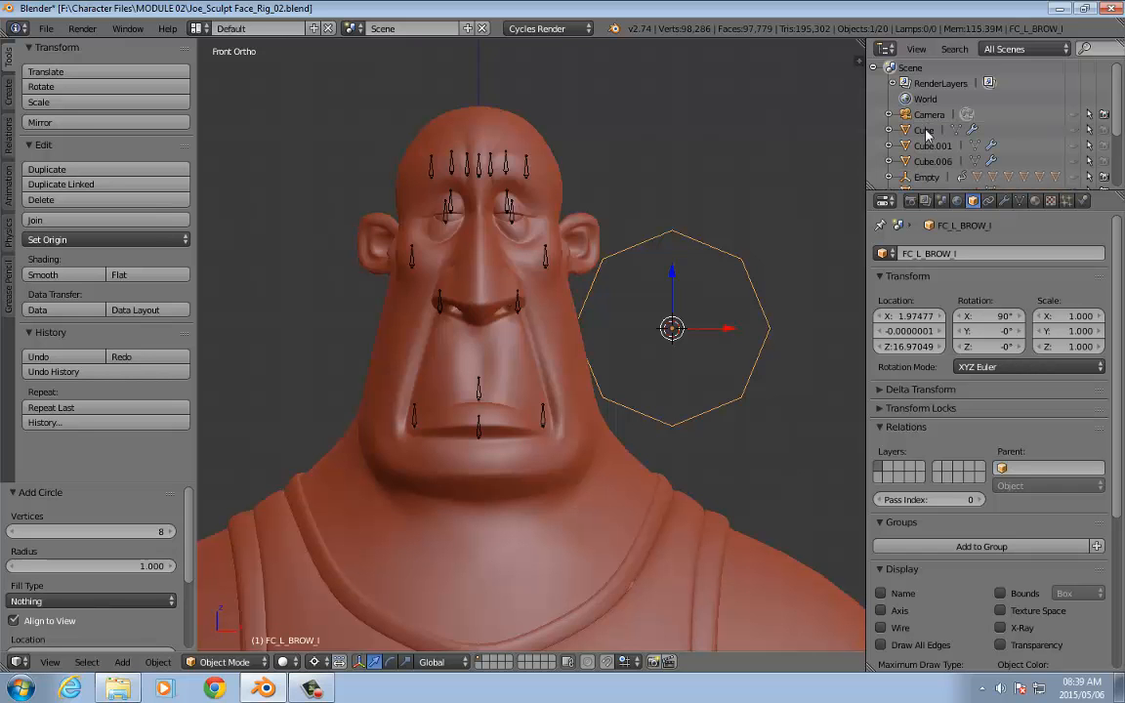
{"action": "scroll", "coordinate": [927, 134], "scroll_direction": "down", "scroll_amount": 3}
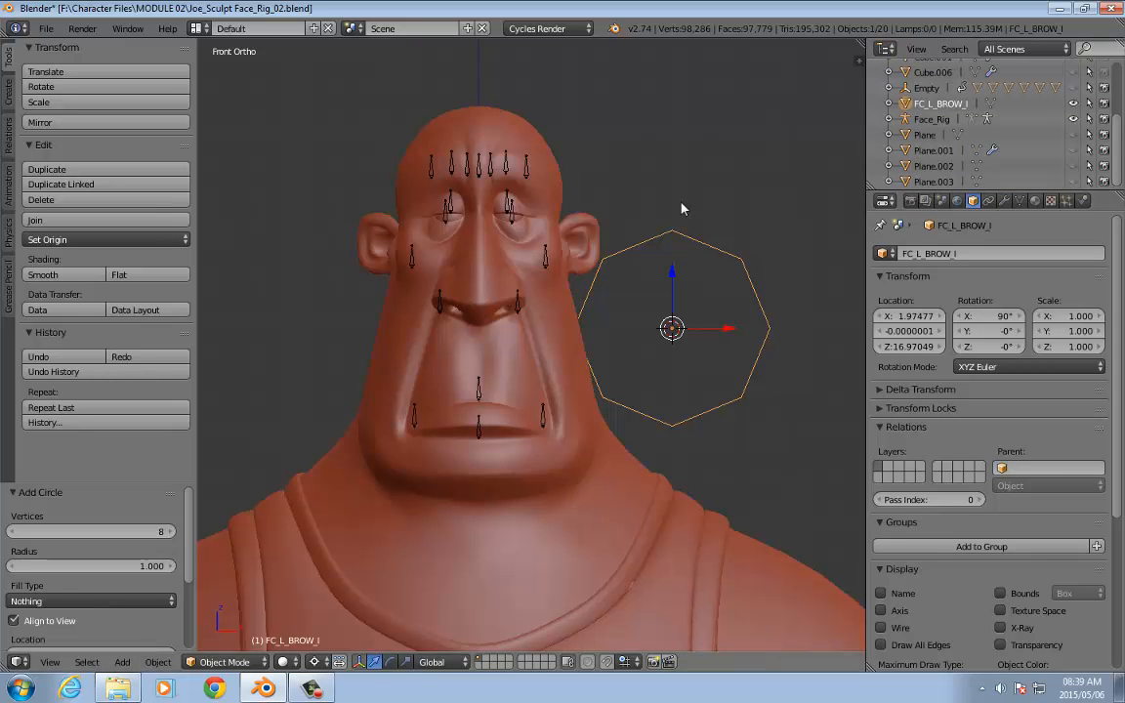
Step: Move the FC_L_BROW_I circle forward along Y by about -1.68 and return to the front view
{"action": "middle_click_drag", "start_coordinate": [768, 210], "coordinate": [753, 318]}
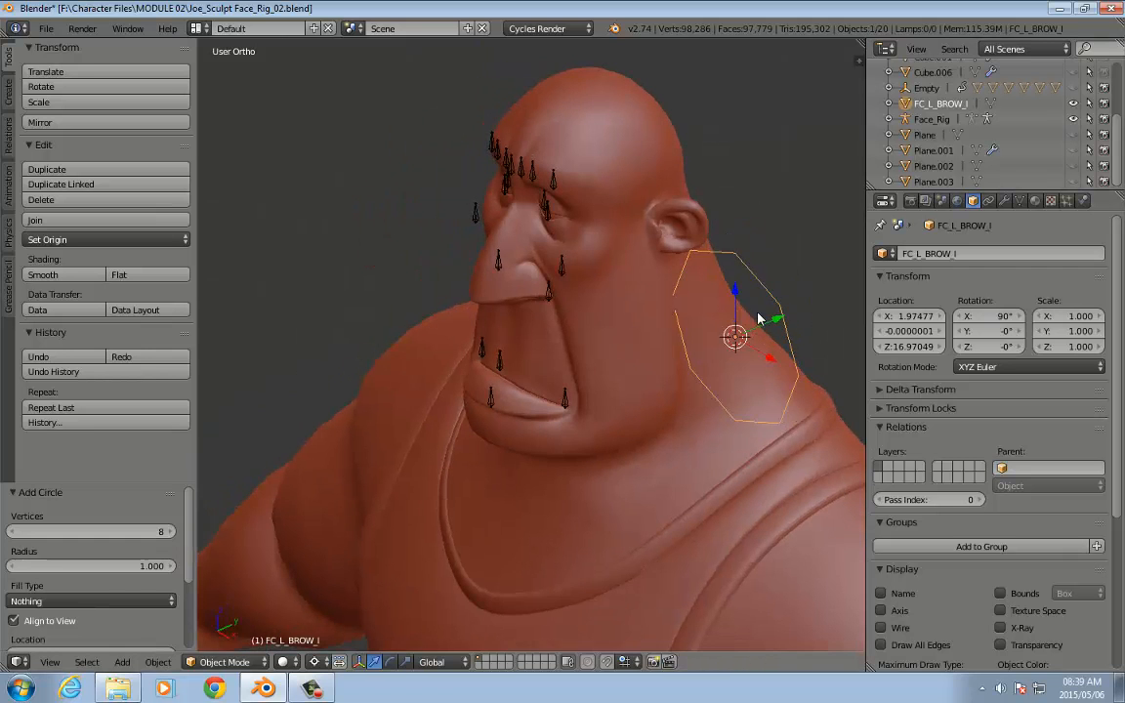
{"action": "key", "text": "g"}
{"action": "key", "text": "y"}
{"action": "left_click", "coordinate": [647, 359]}
{"action": "middle_click_drag", "start_coordinate": [647, 360], "coordinate": [640, 302]}
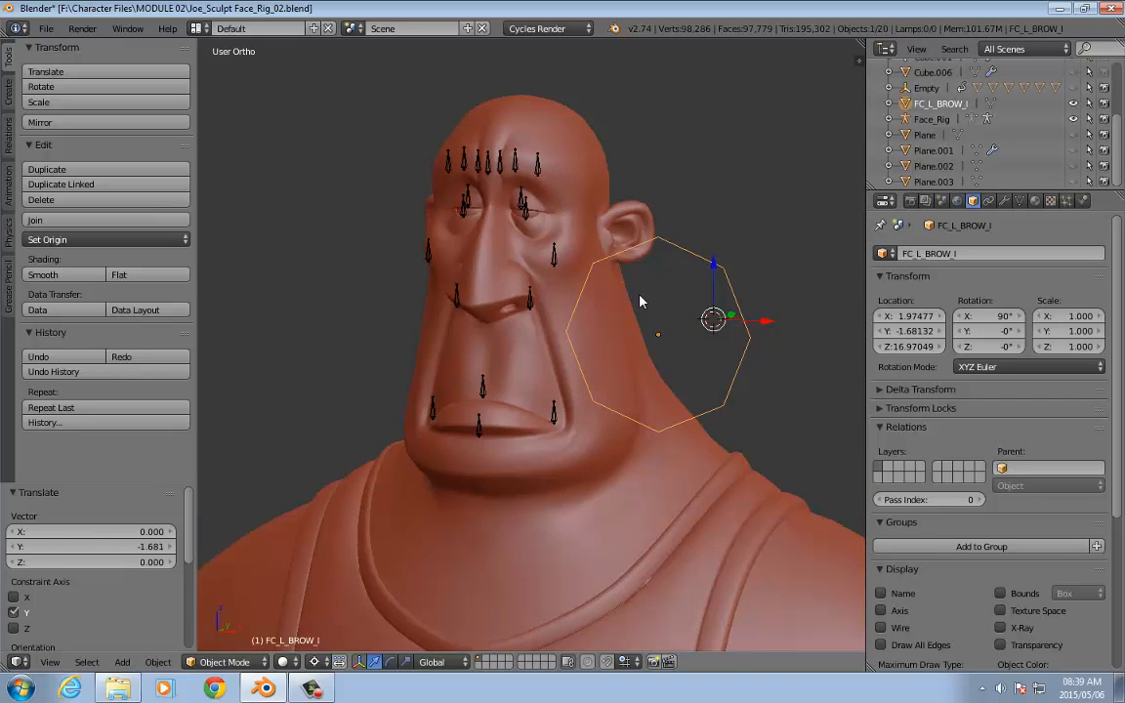
{"action": "key", "text": "KP_3"}
{"action": "key", "text": "KP_1"}
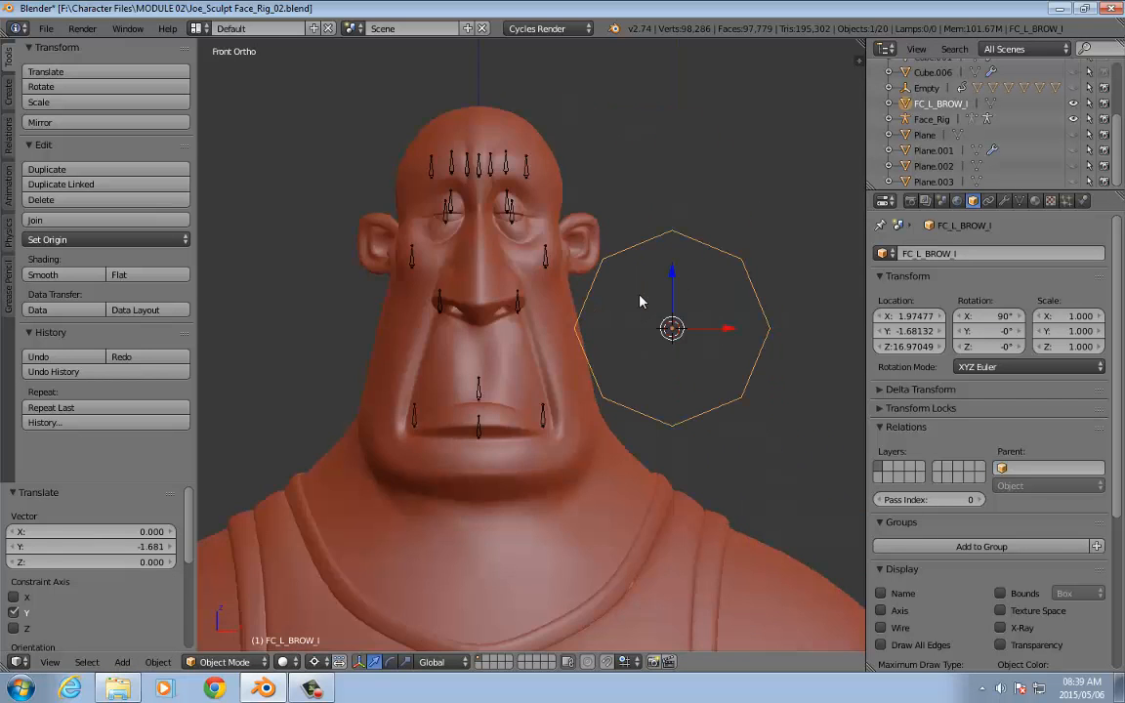
Step: Scale the two outermost side vertices of FC_L_BROW_I inward along X to about 0.70
{"action": "key", "text": "Tab"}
{"action": "key", "text": "b"}
{"action": "left_click_drag", "start_coordinate": [561, 319], "coordinate": [843, 362]}
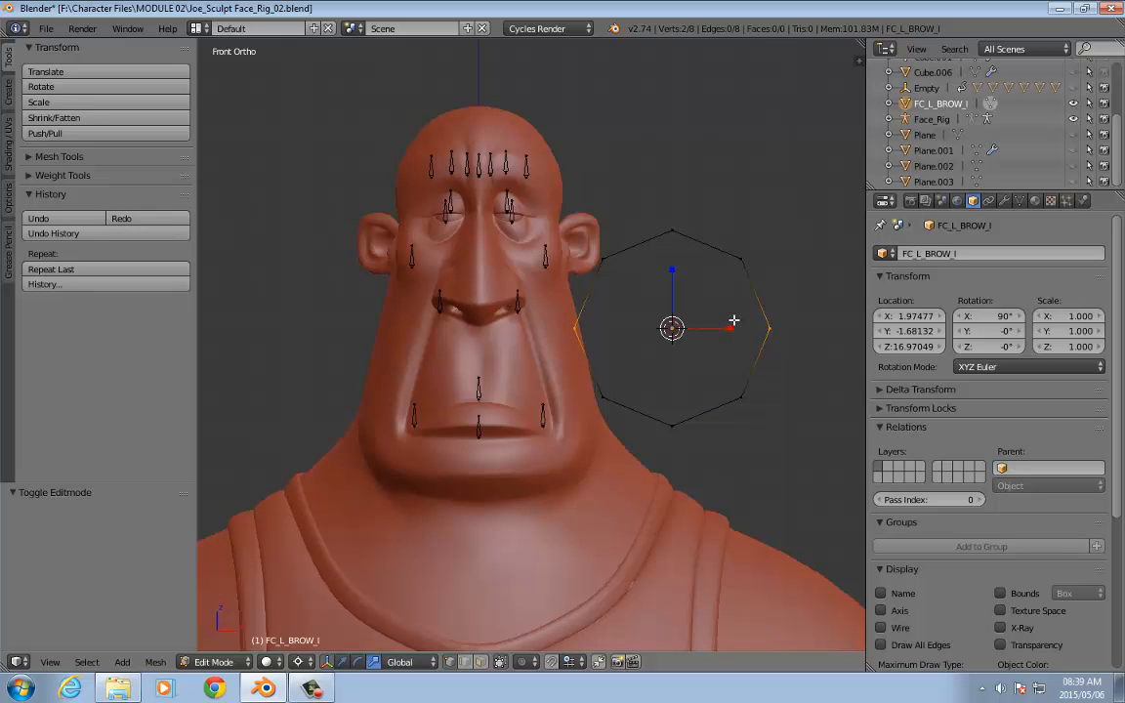
{"action": "key", "text": "s"}
{"action": "key", "text": "x"}
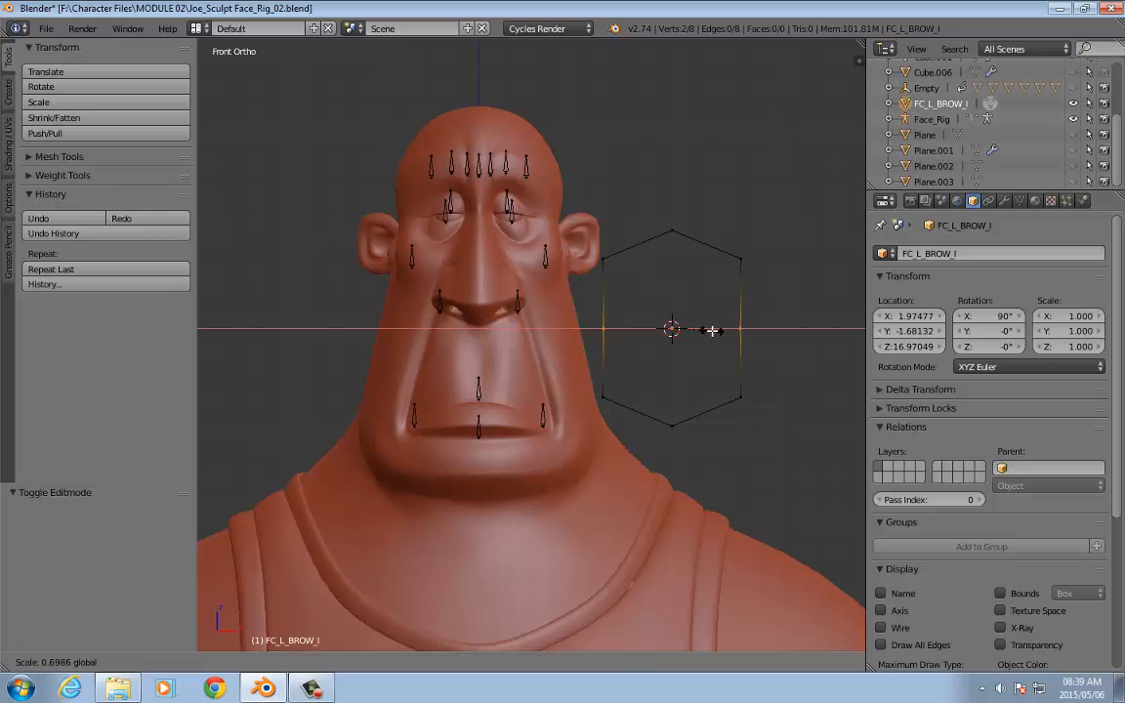
{"action": "left_click", "coordinate": [712, 330]}
Step: Change the pivot to the selection's own centre and flatten the shape's top three vertices to about 0.057 along Z
{"action": "scroll", "coordinate": [743, 266], "scroll_direction": "up", "scroll_amount": 1}
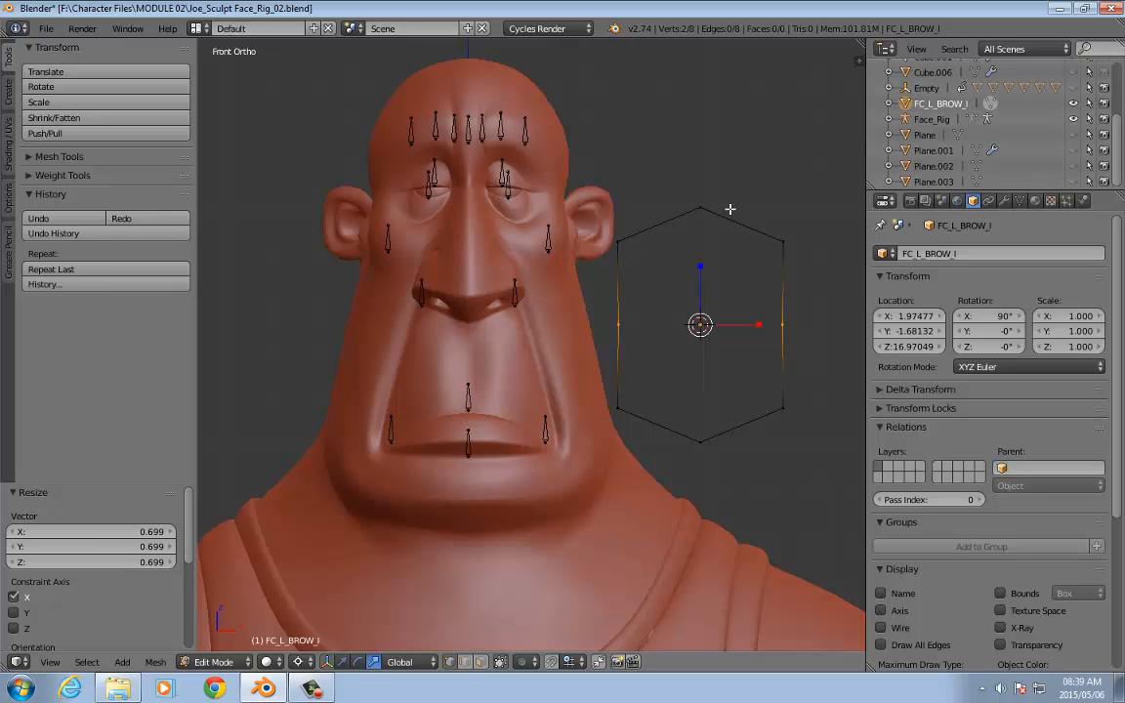
{"action": "key", "text": "b"}
{"action": "left_click_drag", "start_coordinate": [579, 159], "coordinate": [810, 252]}
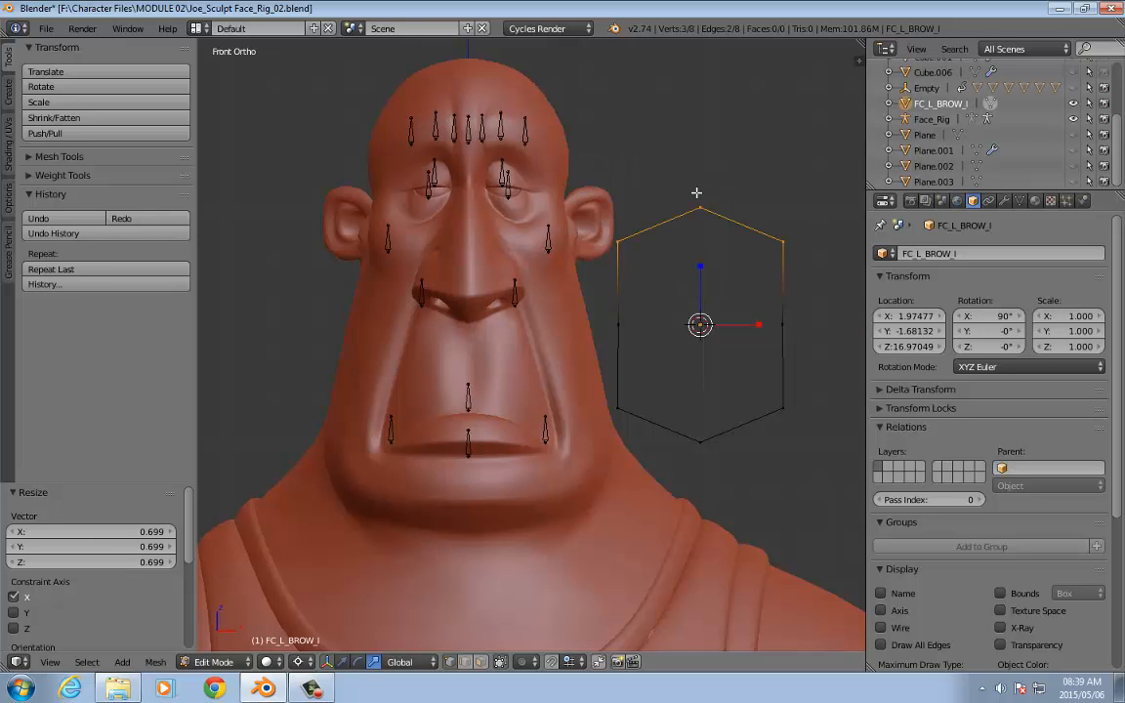
{"action": "left_click", "coordinate": [298, 661]}
{"action": "left_click", "coordinate": [322, 581]}
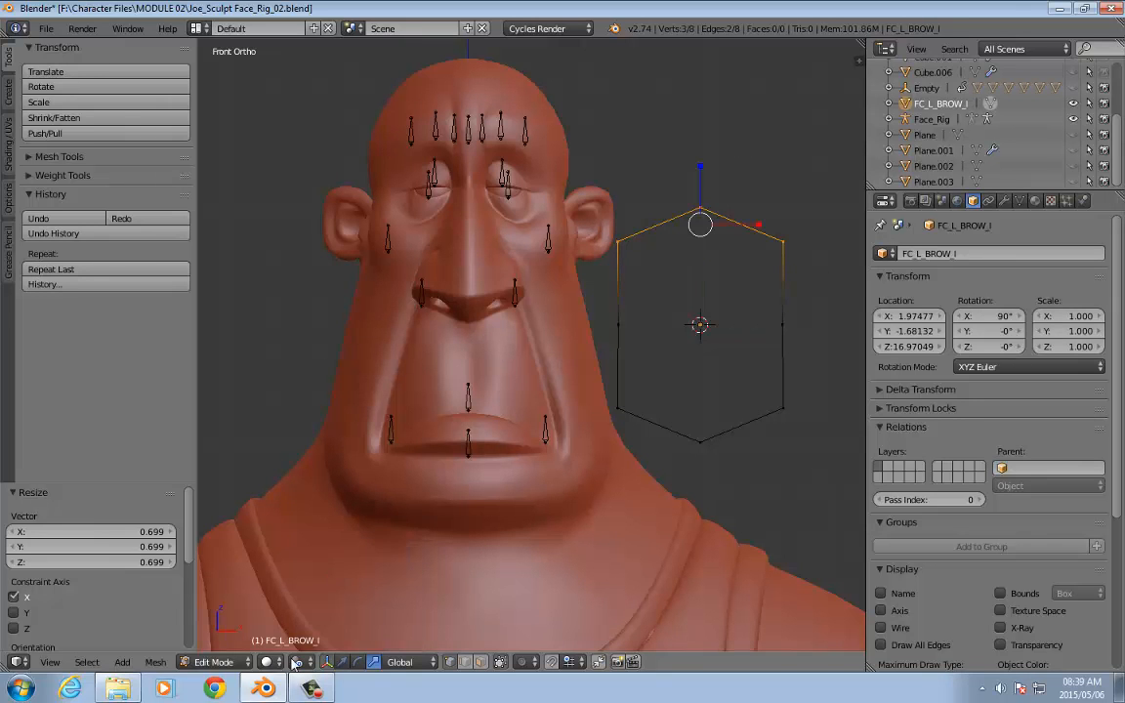
{"action": "key", "text": "period"}
{"action": "left_click", "coordinate": [304, 532]}
{"action": "key", "text": "s"}
{"action": "key", "text": "z"}
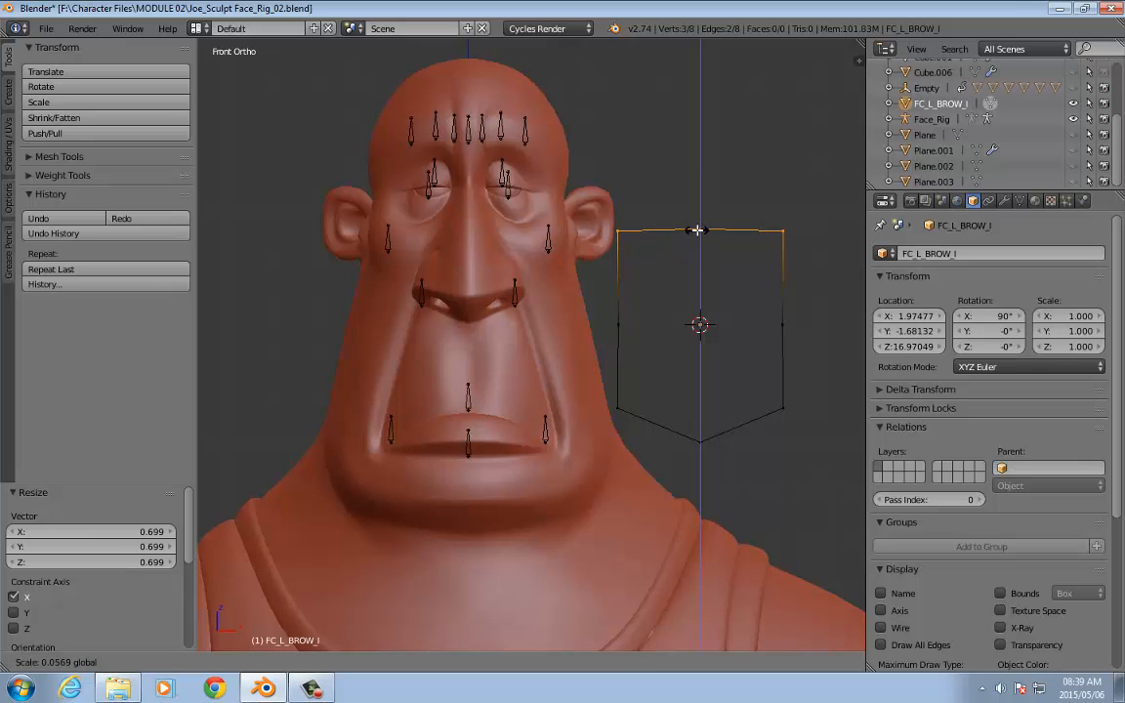
{"action": "left_click", "coordinate": [695, 231]}
Step: Flatten the shape's bottom three vertices into a nearly straight edge by scaling them about -0.048 along Z
{"action": "left_click_drag", "start_coordinate": [539, 337], "coordinate": [793, 451]}
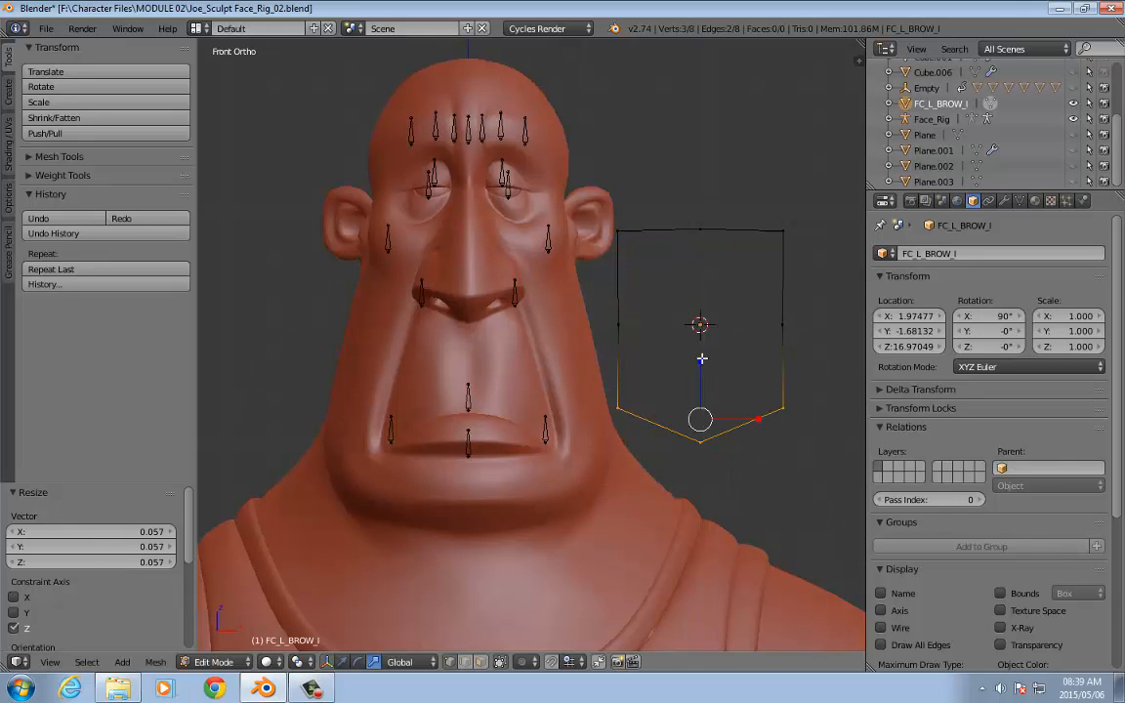
{"action": "key", "text": "s"}
{"action": "key", "text": "z"}
{"action": "left_click", "coordinate": [703, 420]}
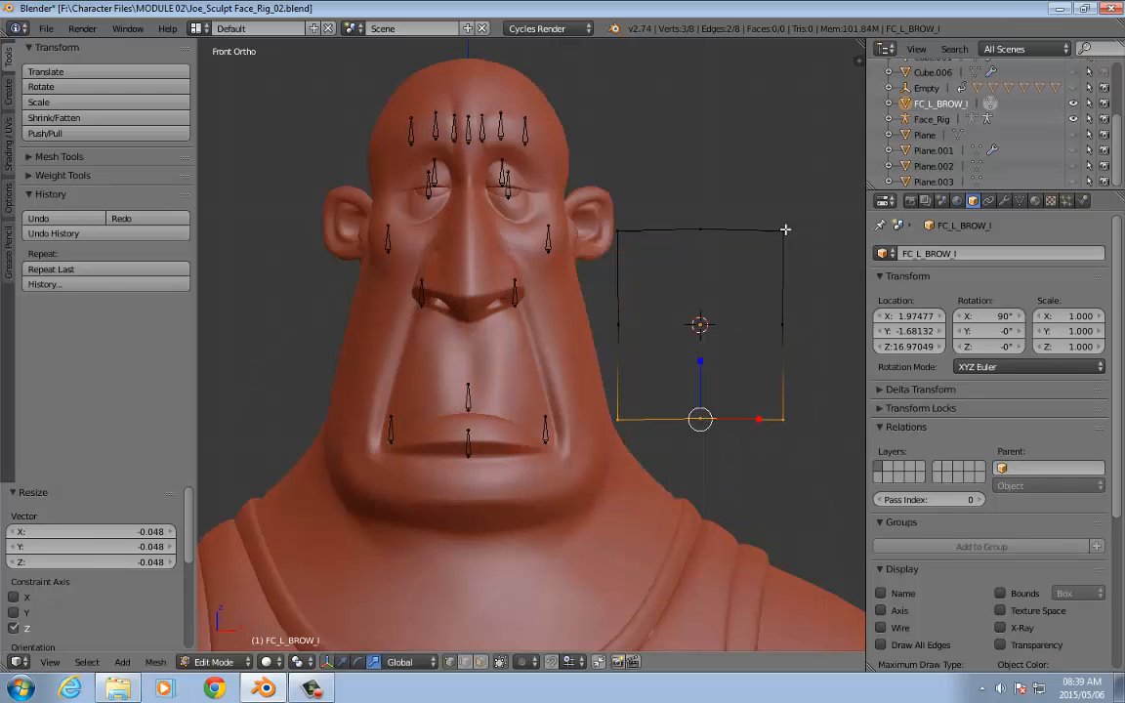
Step: Narrow the whole outline to about 0.379 along X, forming a tall rectangle
{"action": "key", "text": "a"}
{"action": "key", "text": "a"}
{"action": "key", "text": "s"}
{"action": "key", "text": "x"}
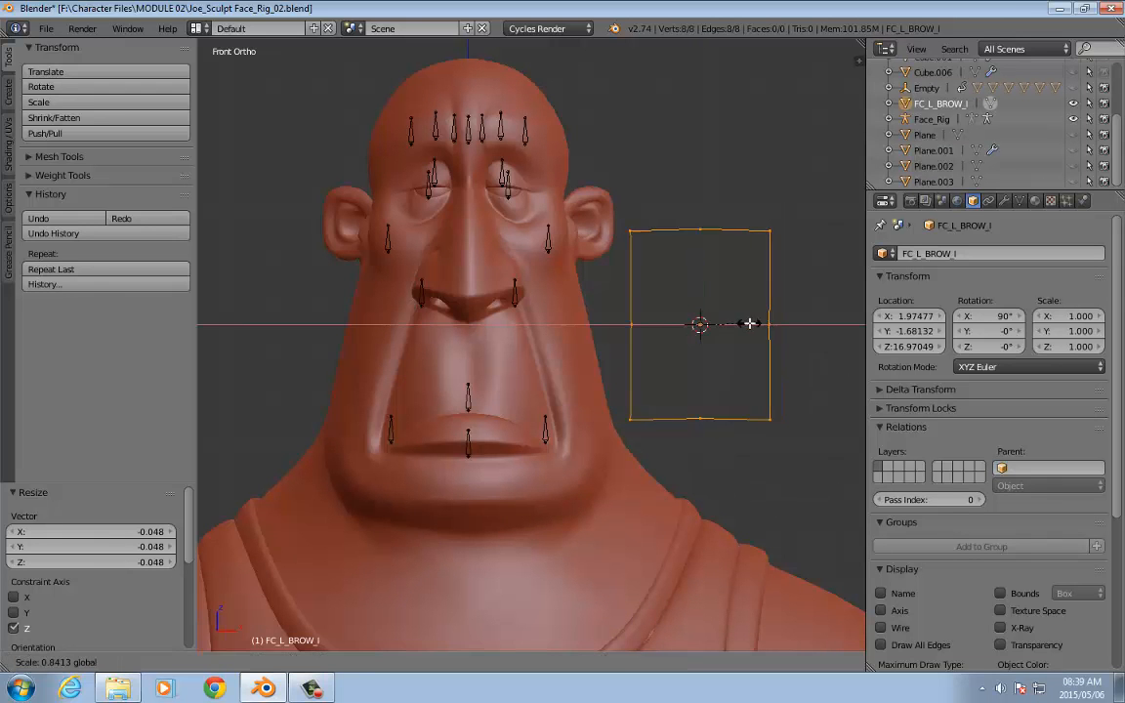
{"action": "left_click", "coordinate": [720, 321]}
Step: Scale the whole rectangle down uniformly to slightly under half its size and return to Object Mode
{"action": "middle_click_drag", "start_coordinate": [787, 193], "coordinate": [754, 319], "text": "shift"}
{"action": "scroll", "coordinate": [752, 390], "scroll_direction": "up", "scroll_amount": 1}
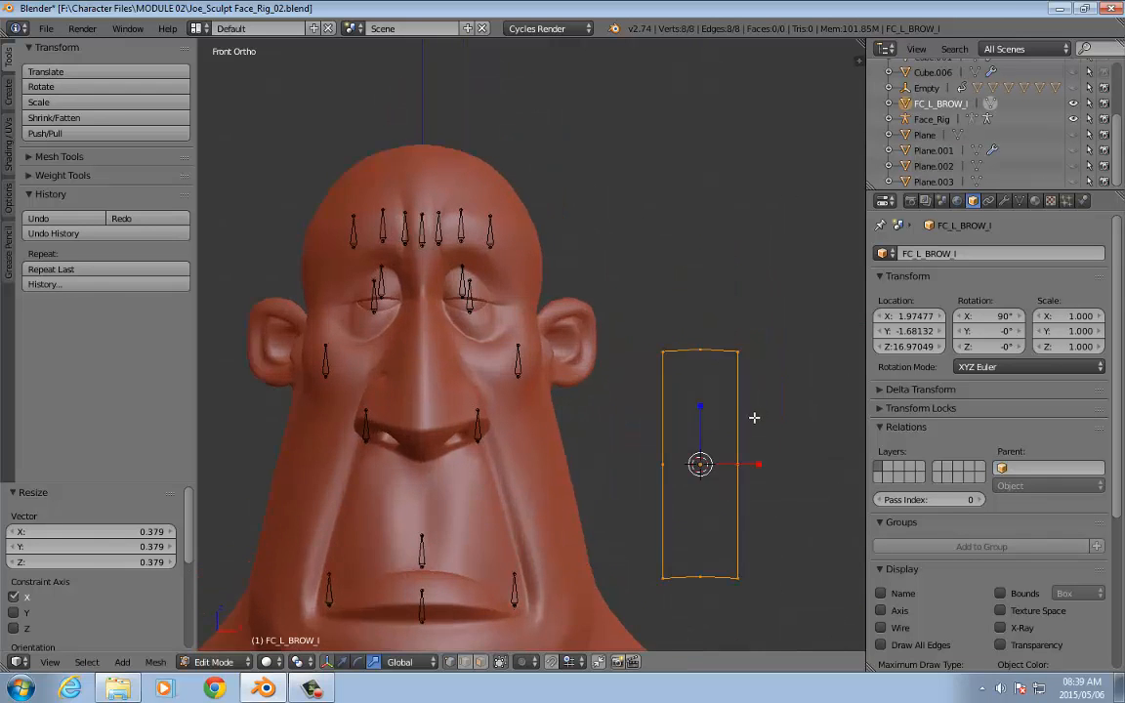
{"action": "middle_click_drag", "start_coordinate": [779, 427], "coordinate": [728, 372], "text": "shift"}
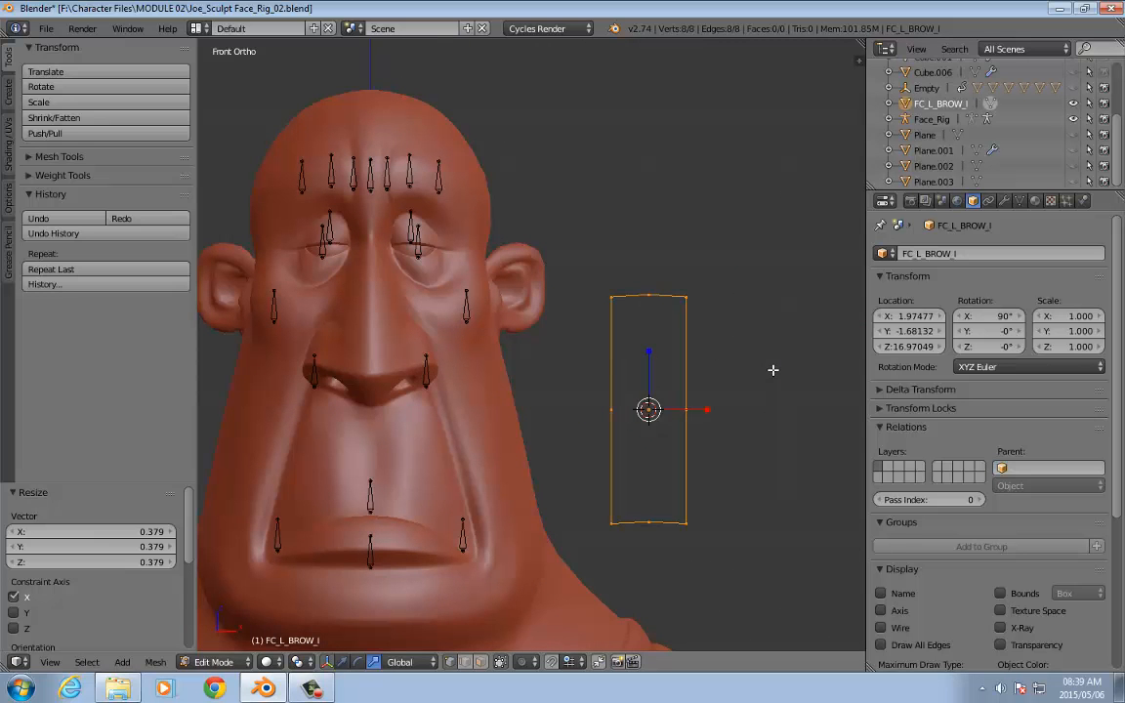
{"action": "key", "text": "s"}
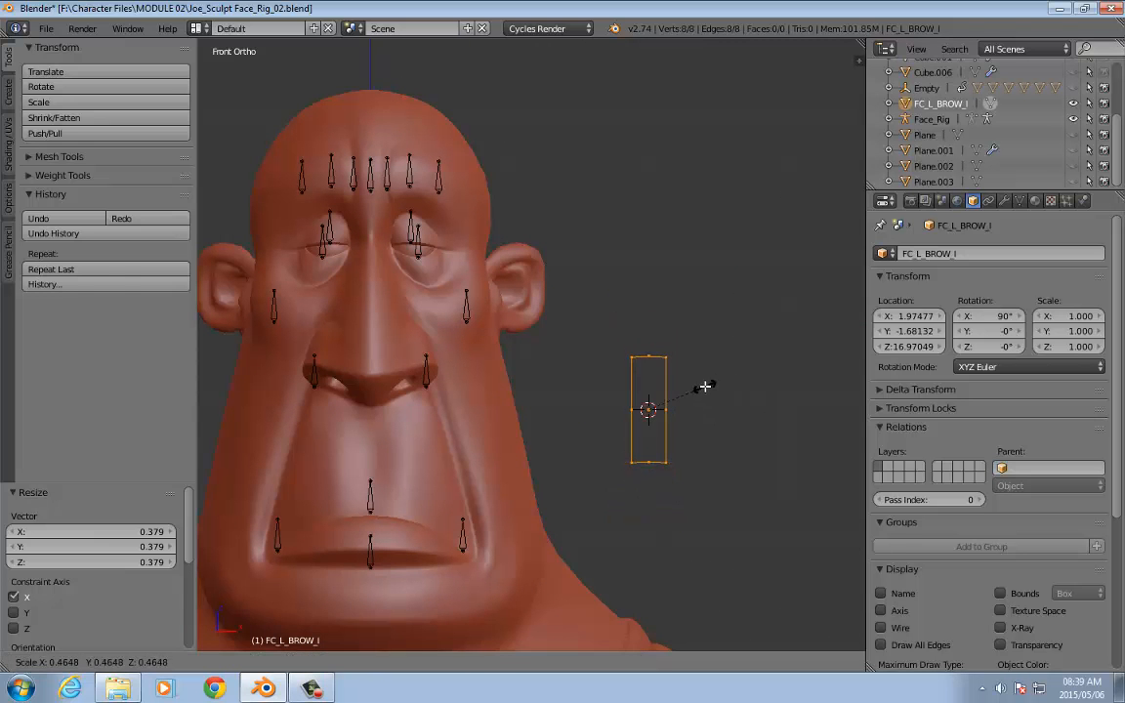
{"action": "left_click", "coordinate": [711, 376]}
{"action": "key", "text": "Tab"}
Step: Select the Face_Rig armature on the face and switch it to Pose Mode
{"action": "middle_click_drag", "start_coordinate": [720, 289], "coordinate": [741, 330], "text": "shift"}
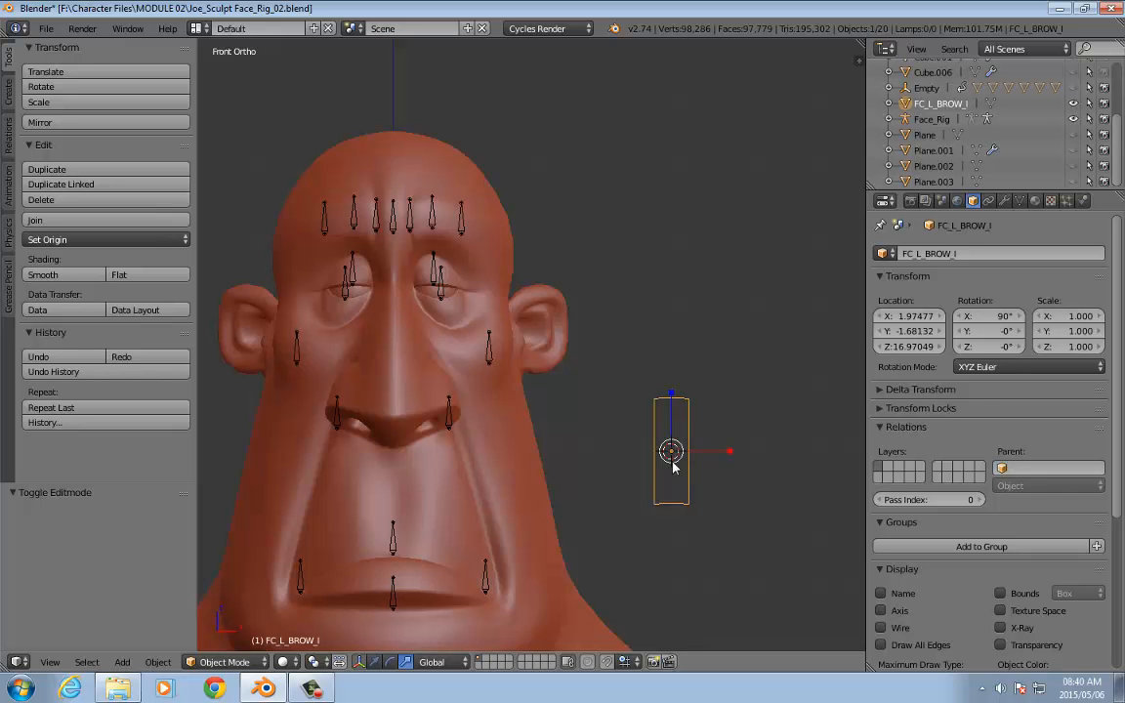
{"action": "right_click", "coordinate": [411, 224]}
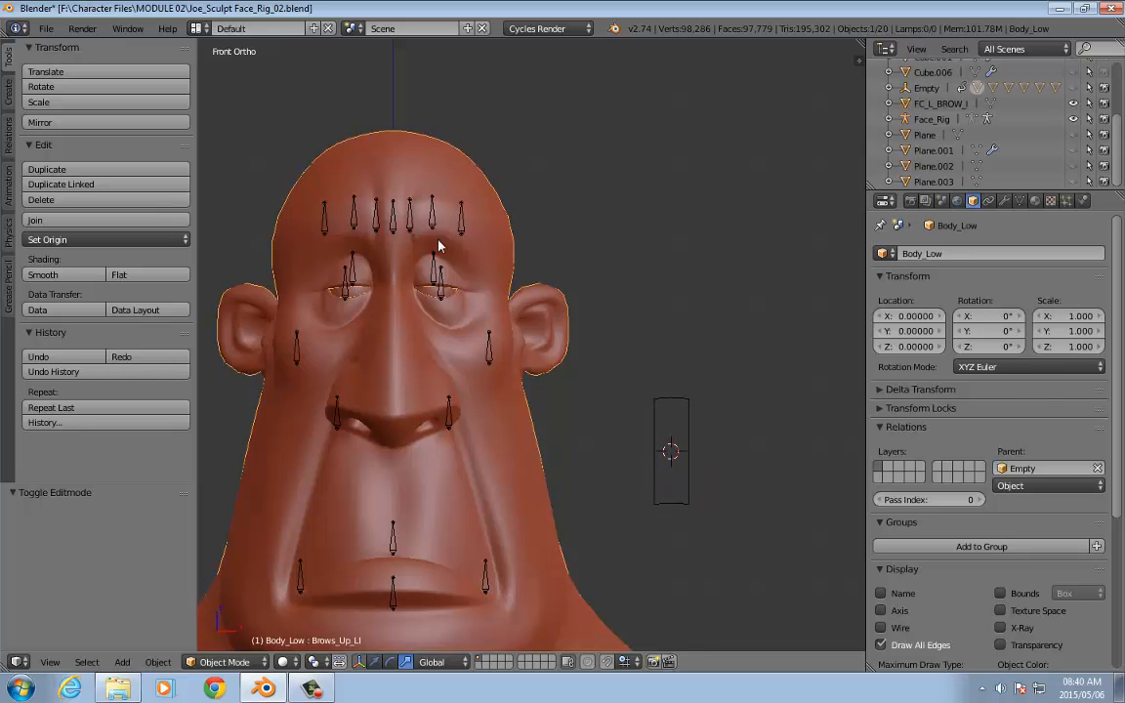
{"action": "right_click", "coordinate": [413, 226]}
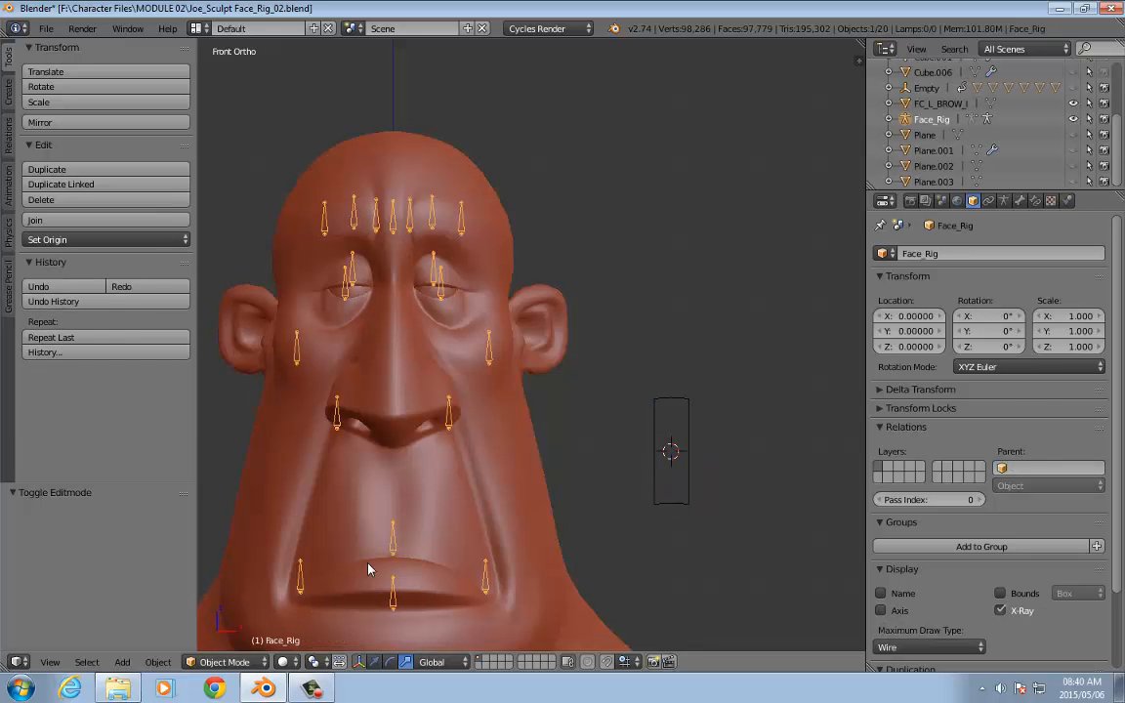
{"action": "left_click", "coordinate": [223, 662]}
{"action": "left_click", "coordinate": [225, 609]}
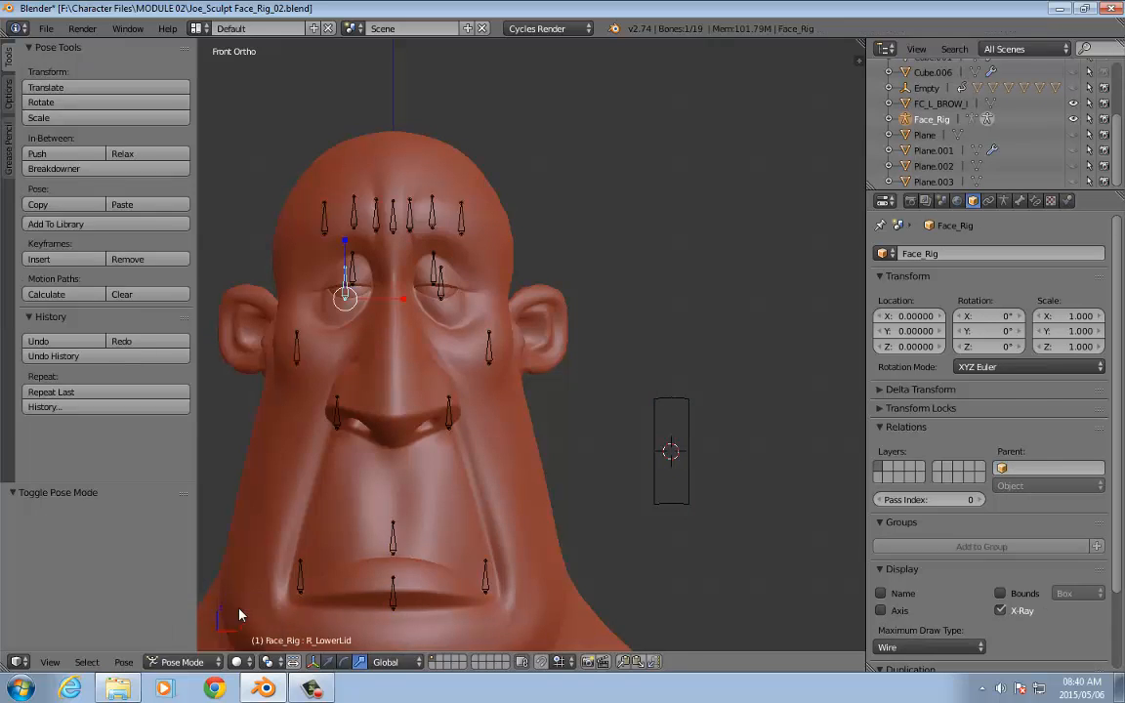
Step: Select the L_Brow_I bone and snap the 3D cursor to it
{"action": "right_click", "coordinate": [448, 402]}
{"action": "right_click", "coordinate": [491, 353]}
{"action": "right_click", "coordinate": [408, 214]}
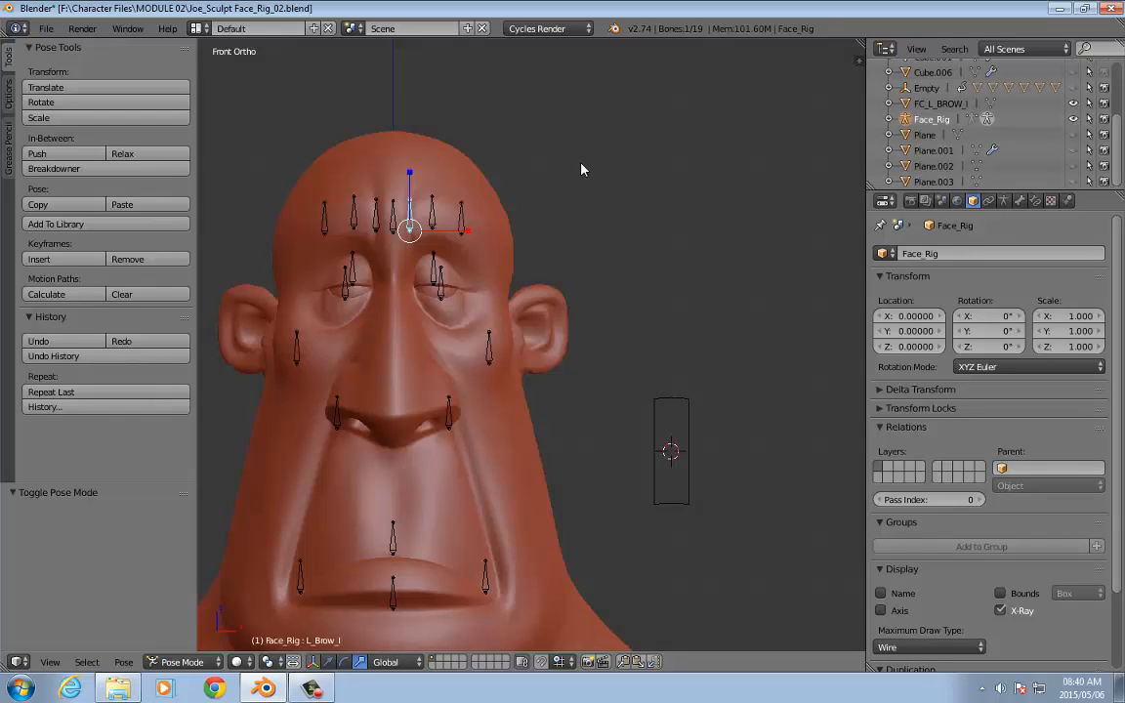
{"action": "key", "text": "shift+s"}
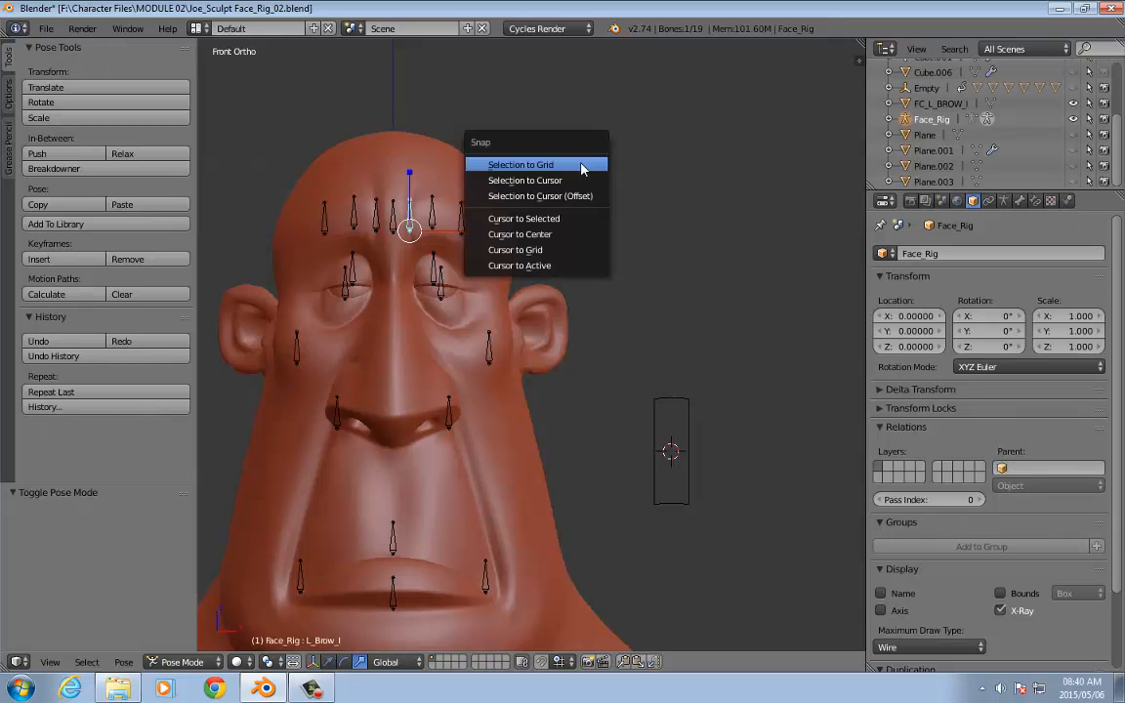
{"action": "left_click", "coordinate": [563, 218]}
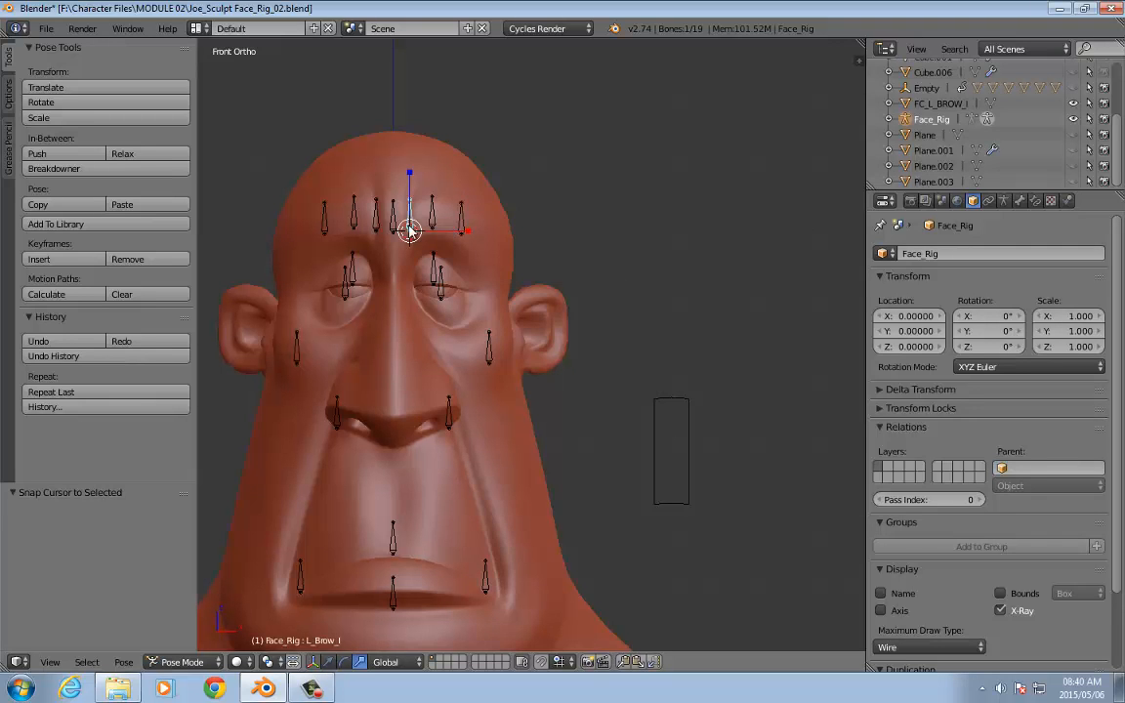
Step: Return to Object Mode and snap the FC_L_BROW_I shape to the 3D cursor
{"action": "key", "text": "ctrl+Tab"}
{"action": "right_click", "coordinate": [662, 405]}
{"action": "key", "text": "shift+s"}
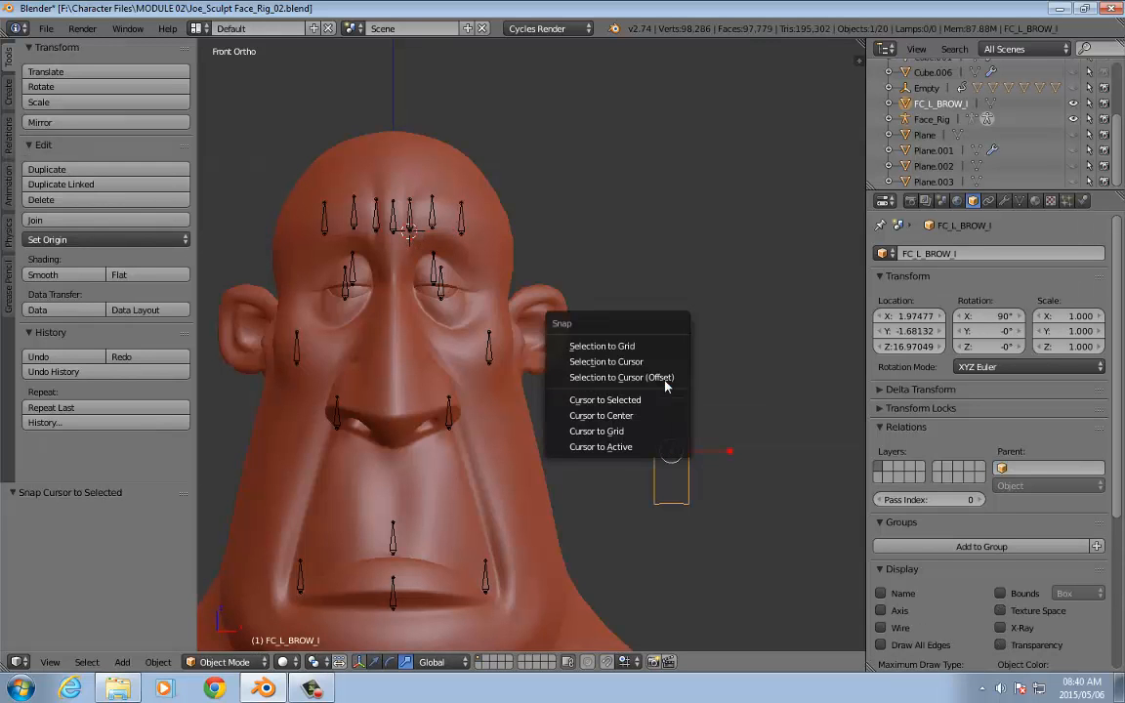
{"action": "left_click", "coordinate": [606, 362]}
Step: Scale all of the shape's vertices down around the L_Brow_I bone and raise them about 0.083 along Z
{"action": "scroll", "coordinate": [539, 309], "scroll_direction": "up", "scroll_amount": 4}
{"action": "middle_click_drag", "start_coordinate": [452, 219], "coordinate": [563, 434], "text": "shift"}
{"action": "scroll", "coordinate": [500, 371], "scroll_direction": "up", "scroll_amount": 4}
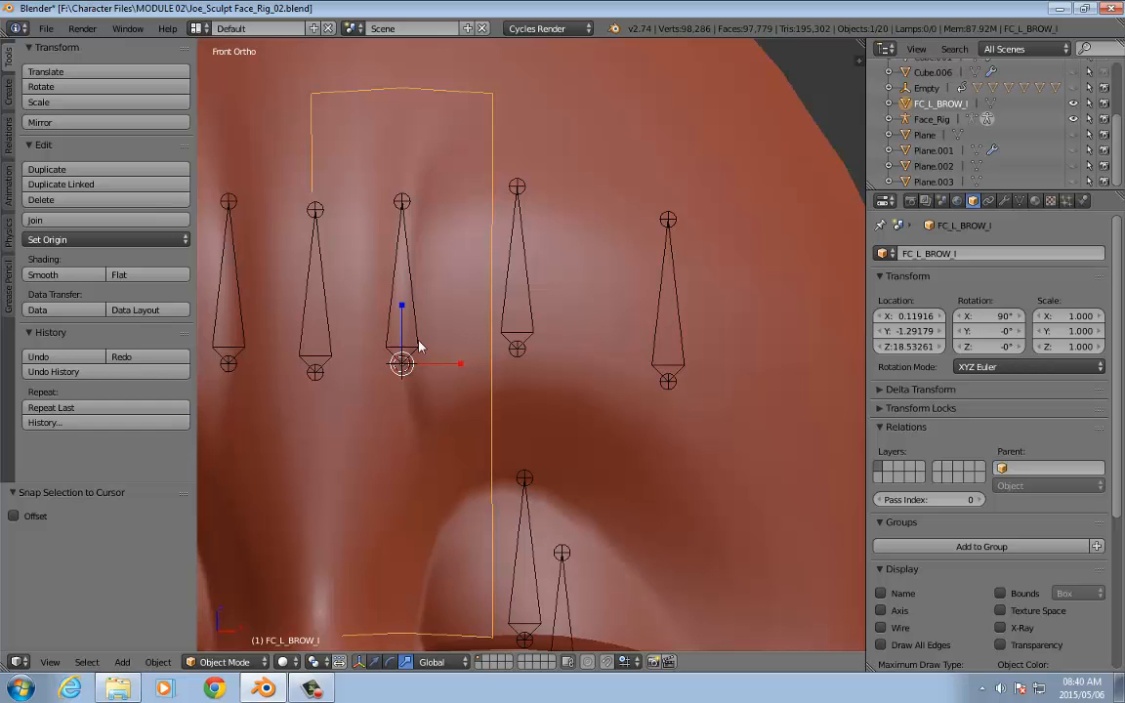
{"action": "scroll", "coordinate": [404, 323], "scroll_direction": "down", "scroll_amount": 2}
{"action": "middle_click_drag", "start_coordinate": [445, 357], "coordinate": [511, 377], "text": "shift"}
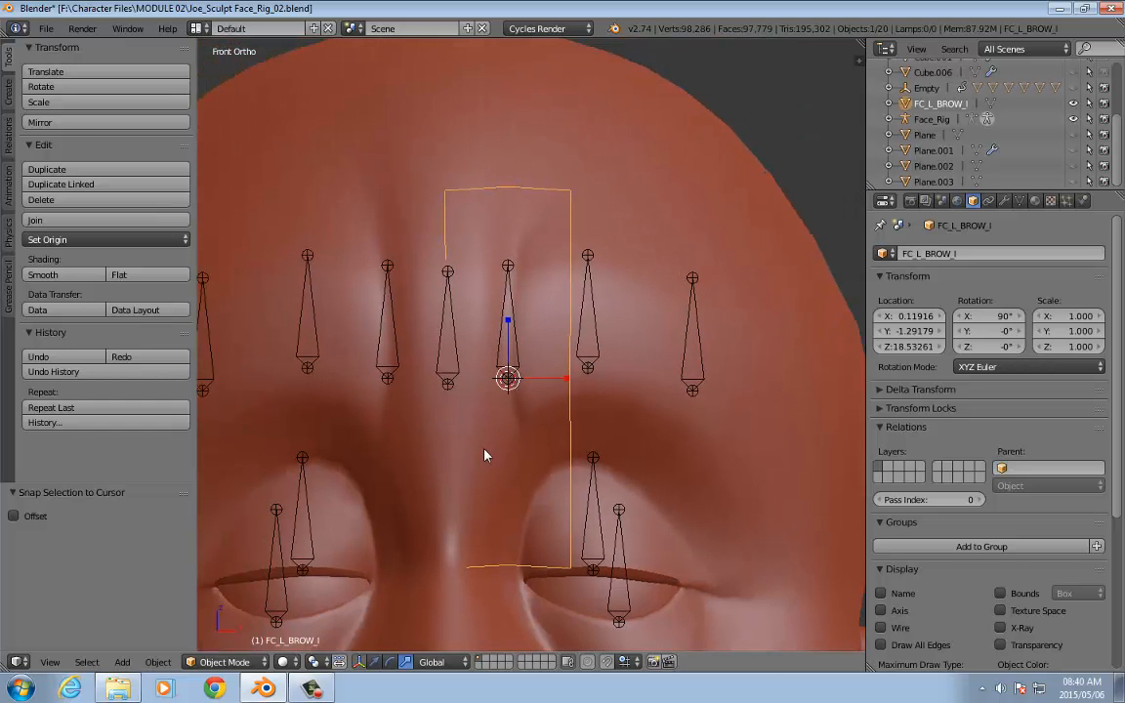
{"action": "key", "text": "Tab"}
{"action": "key", "text": "b"}
{"action": "left_click_drag", "start_coordinate": [362, 129], "coordinate": [687, 568]}
{"action": "key", "text": "s"}
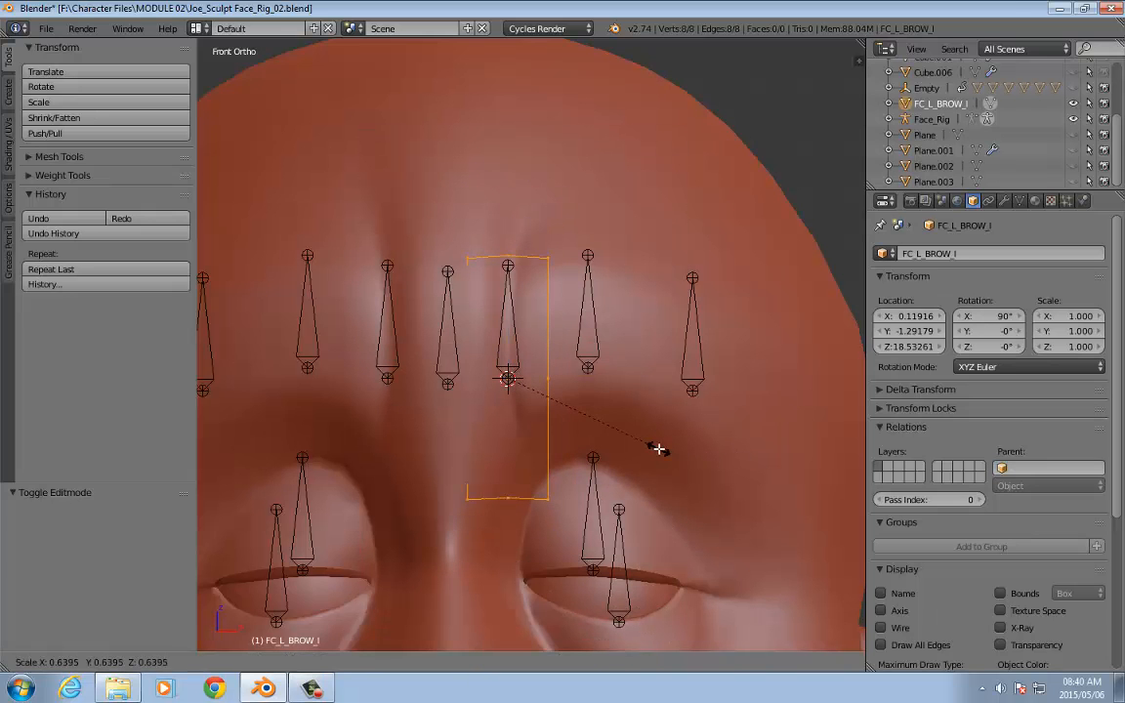
{"action": "left_click", "coordinate": [646, 451]}
{"action": "left_click_drag", "start_coordinate": [509, 320], "coordinate": [509, 276]}
Step: Move the shape's vertices forward out of the forehead by about -0.117 along Y
{"action": "middle_click_drag", "start_coordinate": [625, 405], "coordinate": [654, 485]}
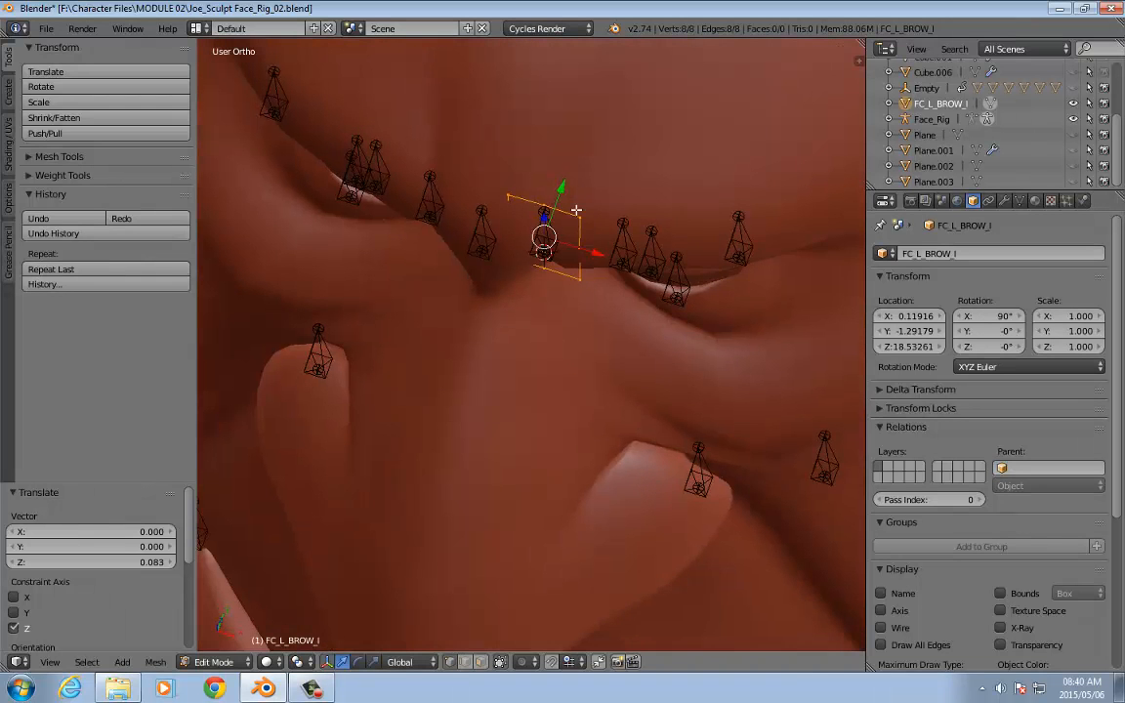
{"action": "left_click_drag", "start_coordinate": [563, 184], "coordinate": [542, 234]}
{"action": "middle_click_drag", "start_coordinate": [542, 234], "coordinate": [579, 344]}
Step: Push the three vertices on the shape's outer side back along Y to follow the forehead's curve, checking from the front view
{"action": "key", "text": "a"}
{"action": "key", "text": "b"}
{"action": "left_click_drag", "start_coordinate": [582, 294], "coordinate": [538, 377]}
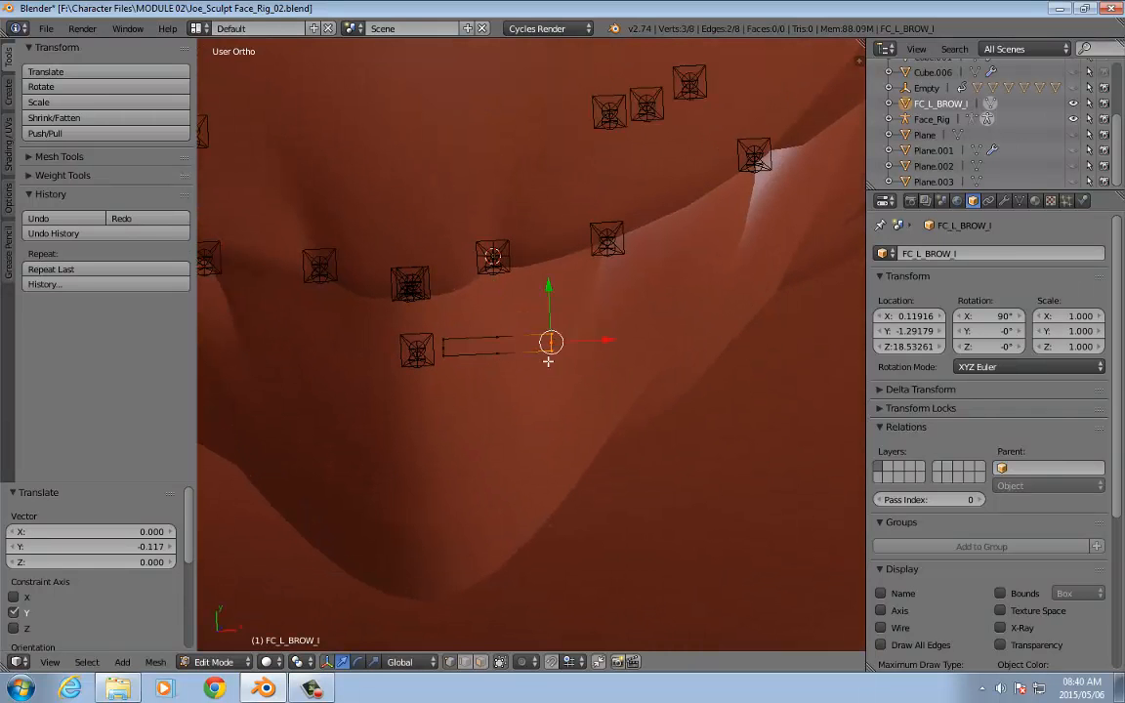
{"action": "left_click_drag", "start_coordinate": [552, 288], "coordinate": [553, 262]}
{"action": "mouse_move", "coordinate": [487, 293]}
{"action": "left_mouse_down"}
{"action": "mouse_move", "coordinate": [513, 380]}
{"action": "mouse_move", "coordinate": [497, 293]}
{"action": "left_mouse_up"}
{"action": "scroll", "coordinate": [501, 291], "scroll_direction": "down", "scroll_amount": 3}
{"action": "middle_click_drag", "start_coordinate": [502, 291], "coordinate": [506, 318], "text": "shift"}
{"action": "key", "text": "a"}
{"action": "key", "text": "b"}
{"action": "left_click_drag", "start_coordinate": [524, 325], "coordinate": [570, 406]}
{"action": "left_click", "coordinate": [546, 316]}
{"action": "middle_click_drag", "start_coordinate": [566, 388], "coordinate": [573, 266]}
{"action": "key", "text": "KP_1"}
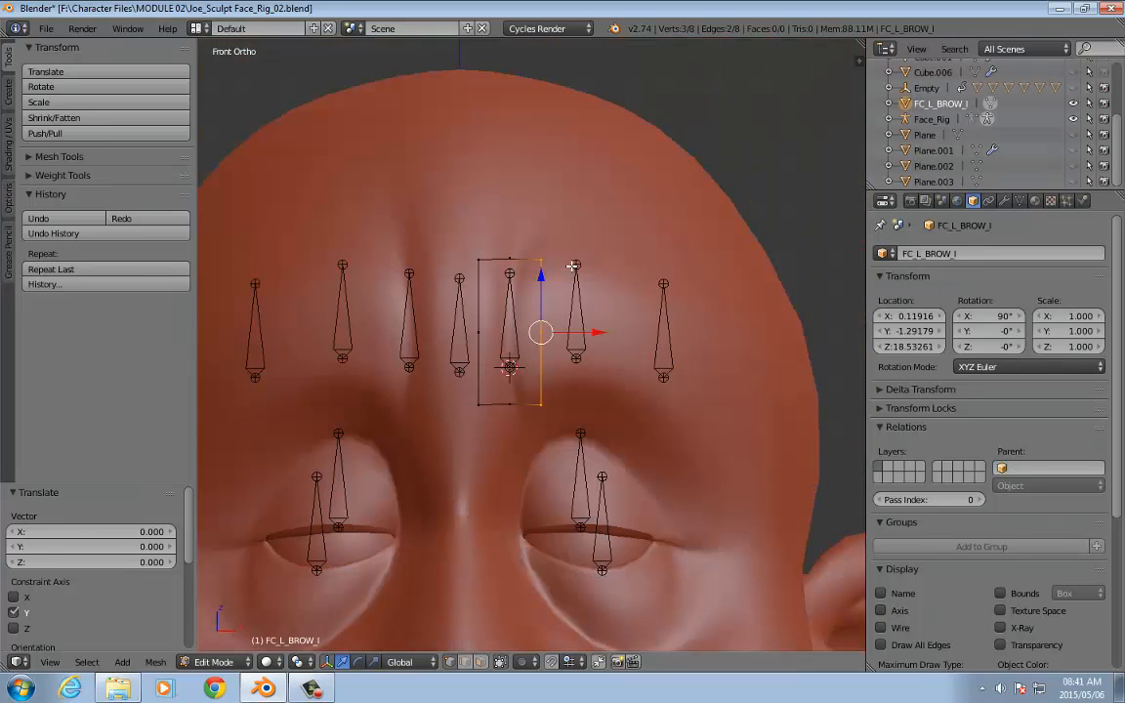
Step: Move the three vertices on the shape's inner side about 0.028 along X toward the L_Brow_I bone
{"action": "scroll", "coordinate": [572, 266], "scroll_direction": "up", "scroll_amount": 2}
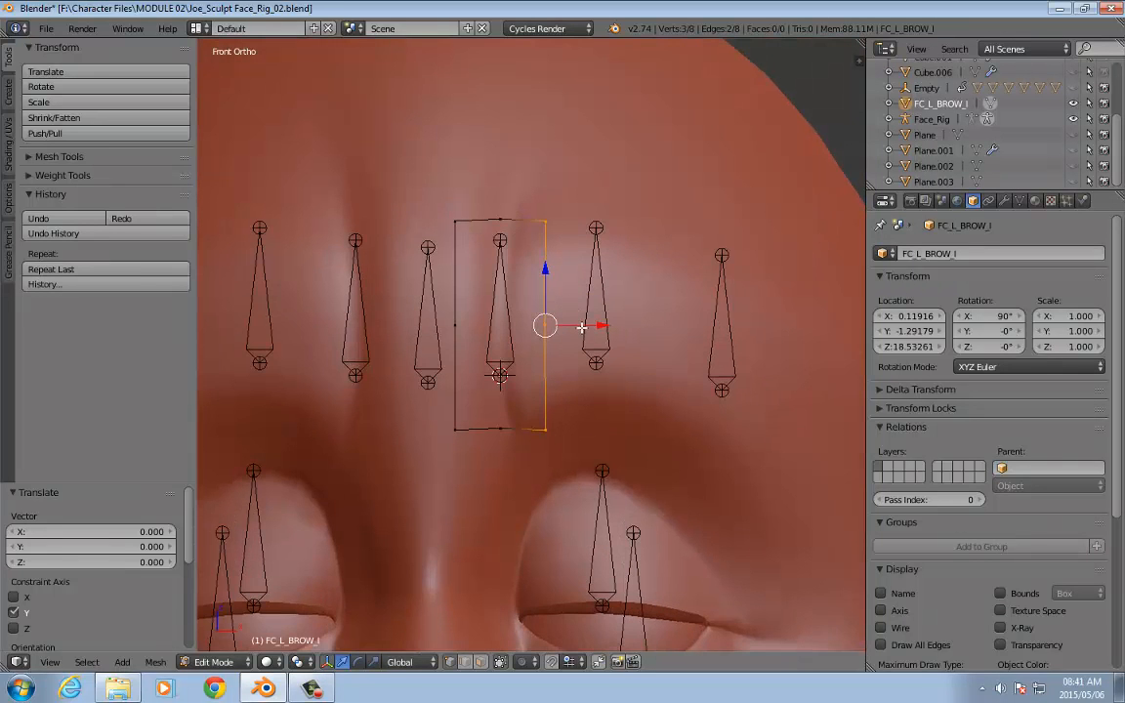
{"action": "left_click_drag", "start_coordinate": [423, 197], "coordinate": [478, 495]}
{"action": "key", "text": "g"}
{"action": "key", "text": "x"}
{"action": "left_click", "coordinate": [515, 363]}
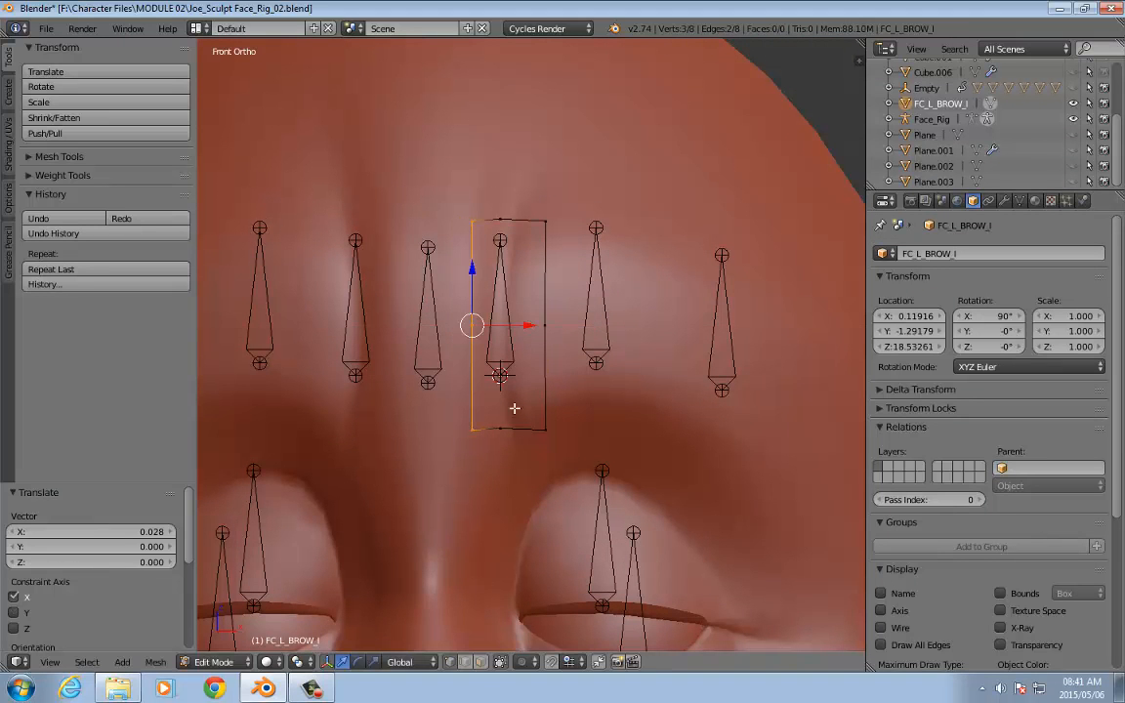
Step: Raise the shape's lower outer corner vertex about 0.061 along Z and return to Object Mode
{"action": "right_click", "coordinate": [542, 427]}
{"action": "key", "text": "g"}
{"action": "key", "text": "z"}
{"action": "left_click", "coordinate": [541, 356]}
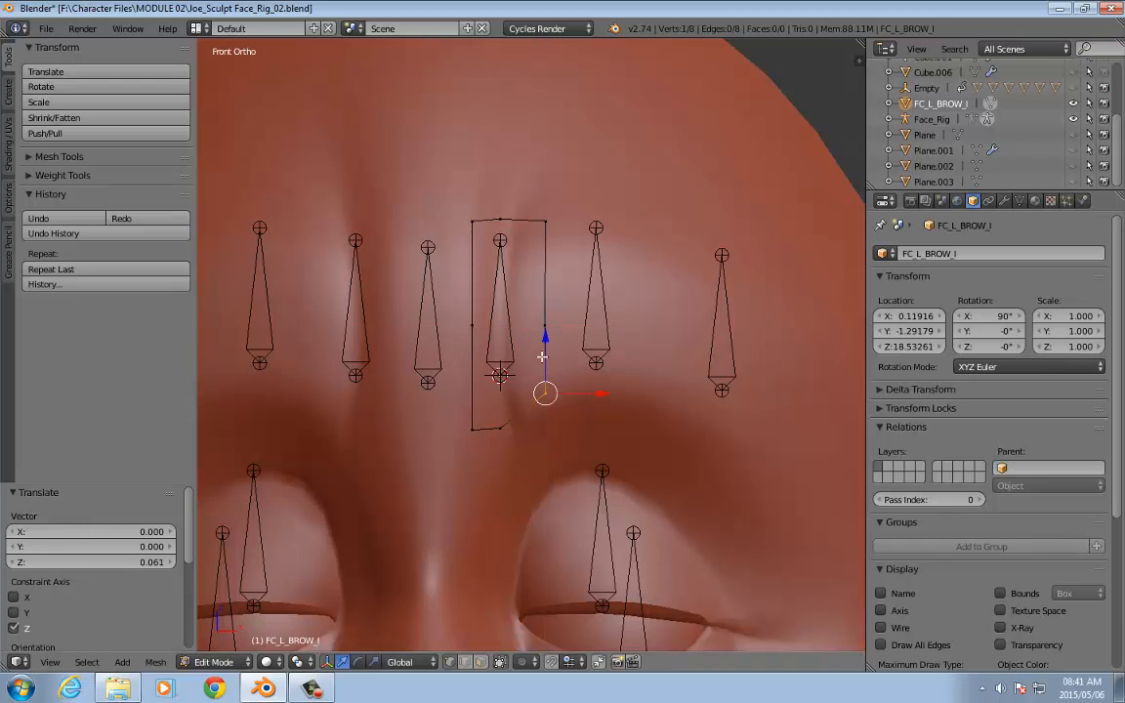
{"action": "right_click", "coordinate": [498, 427]}
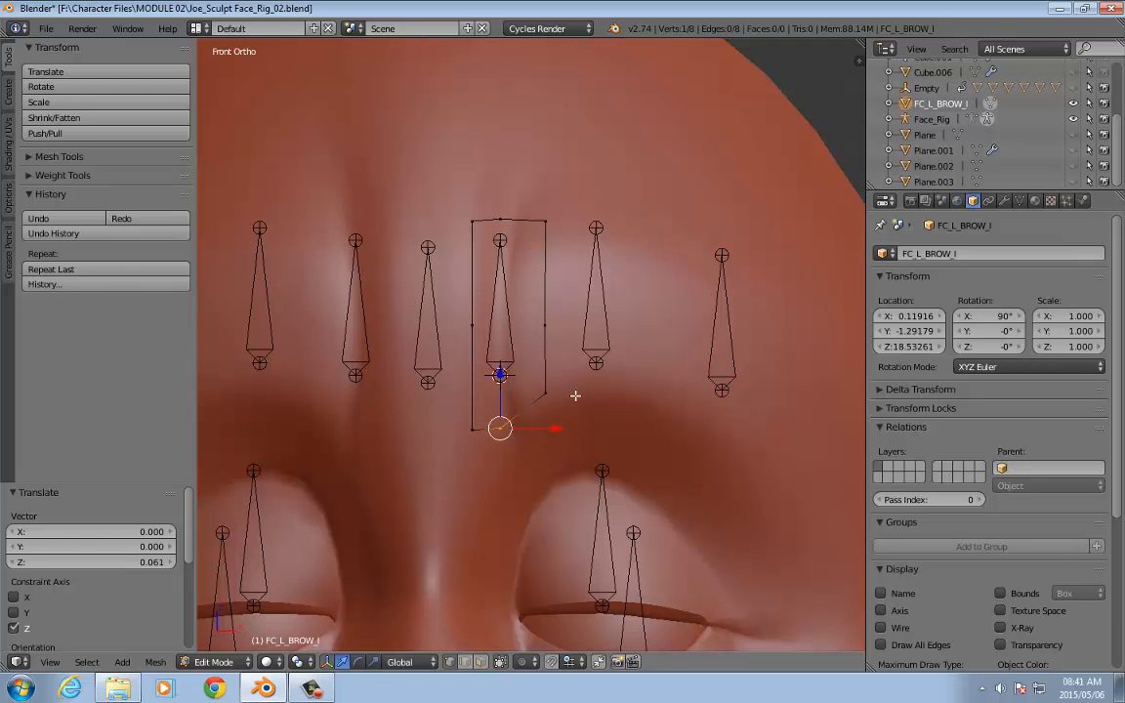
{"action": "key", "text": "Tab"}
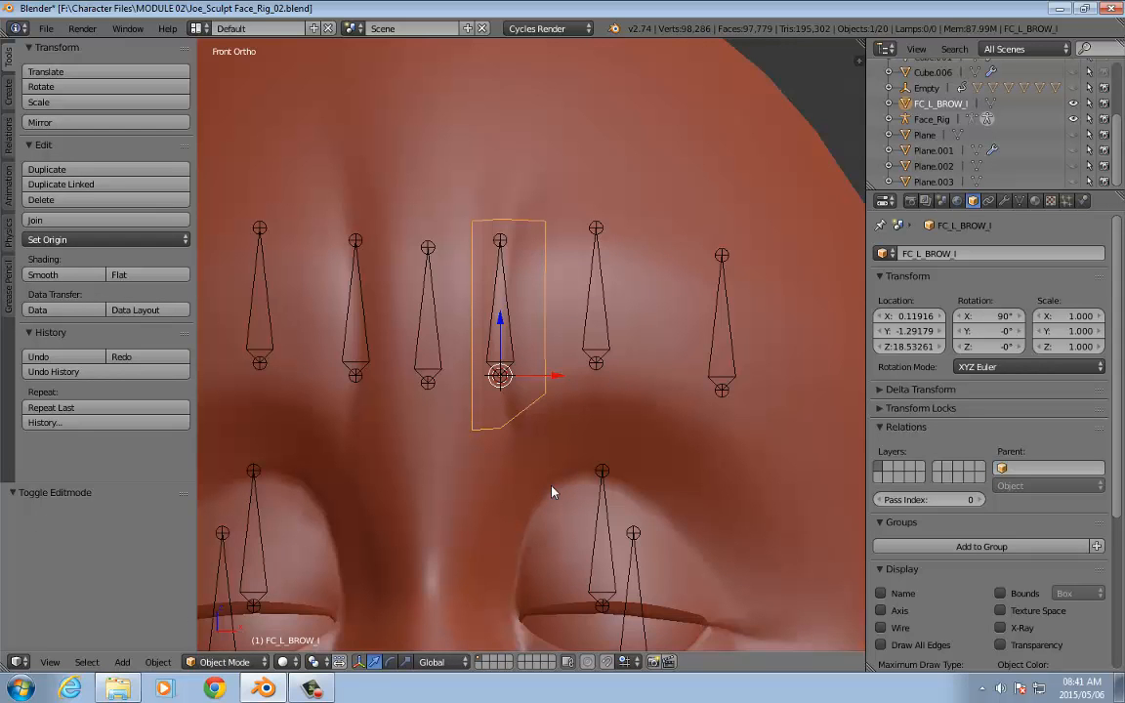
Step: Assign the FC_L_BROW_I mesh as the custom shape of the L_Brow_I bone
{"action": "left_click", "coordinate": [507, 301]}
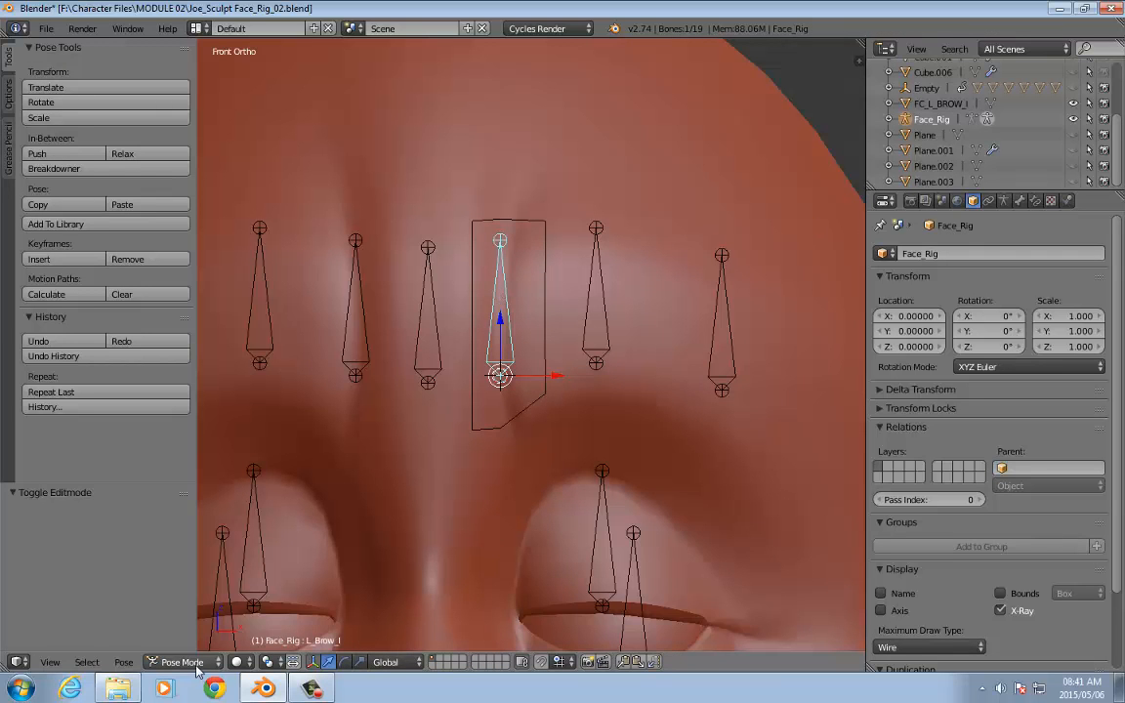
{"action": "left_click", "coordinate": [1019, 200]}
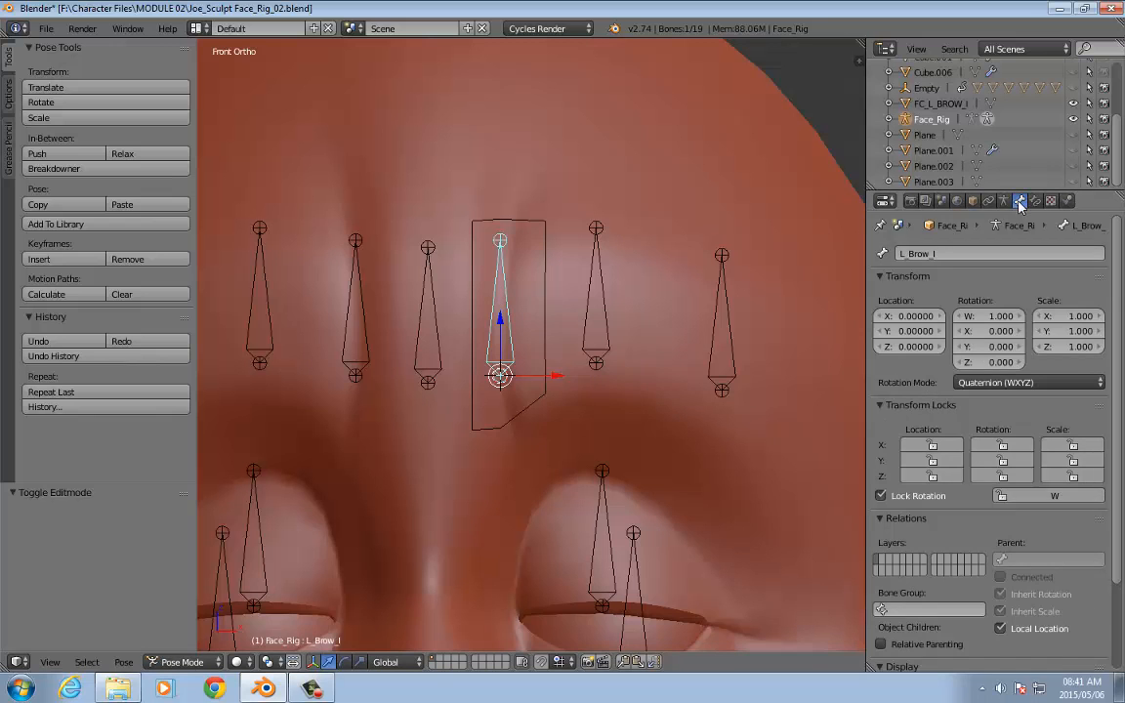
{"action": "scroll", "coordinate": [933, 509], "scroll_direction": "down", "scroll_amount": 3}
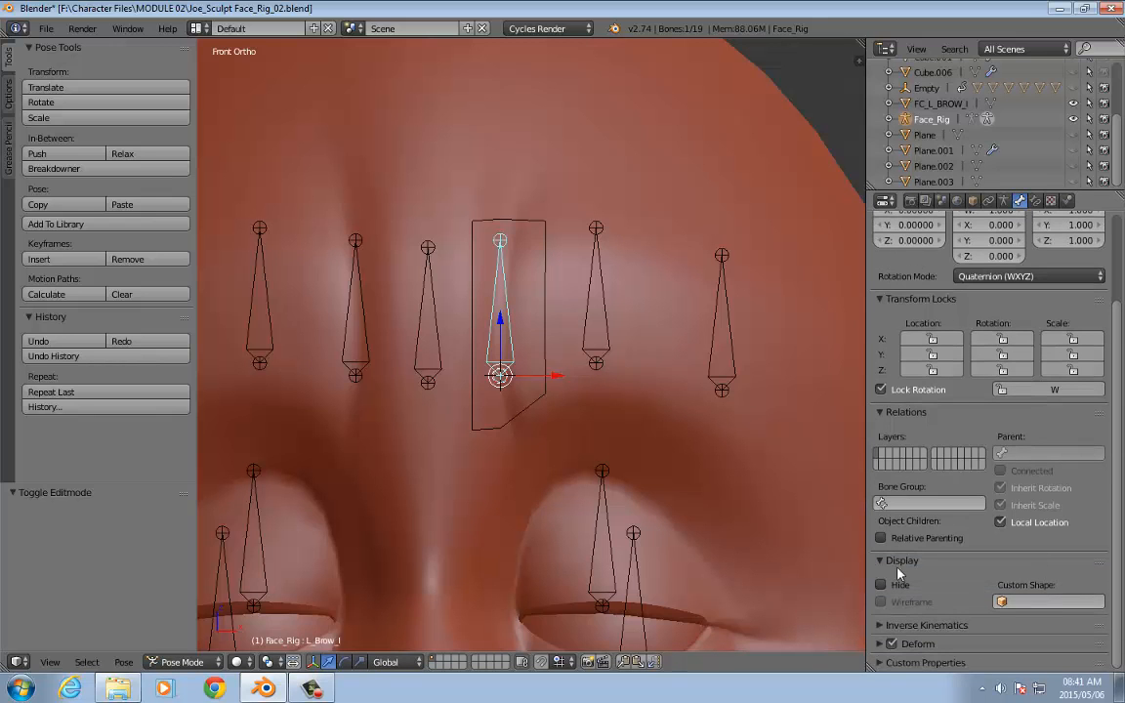
{"action": "left_click", "coordinate": [1056, 602]}
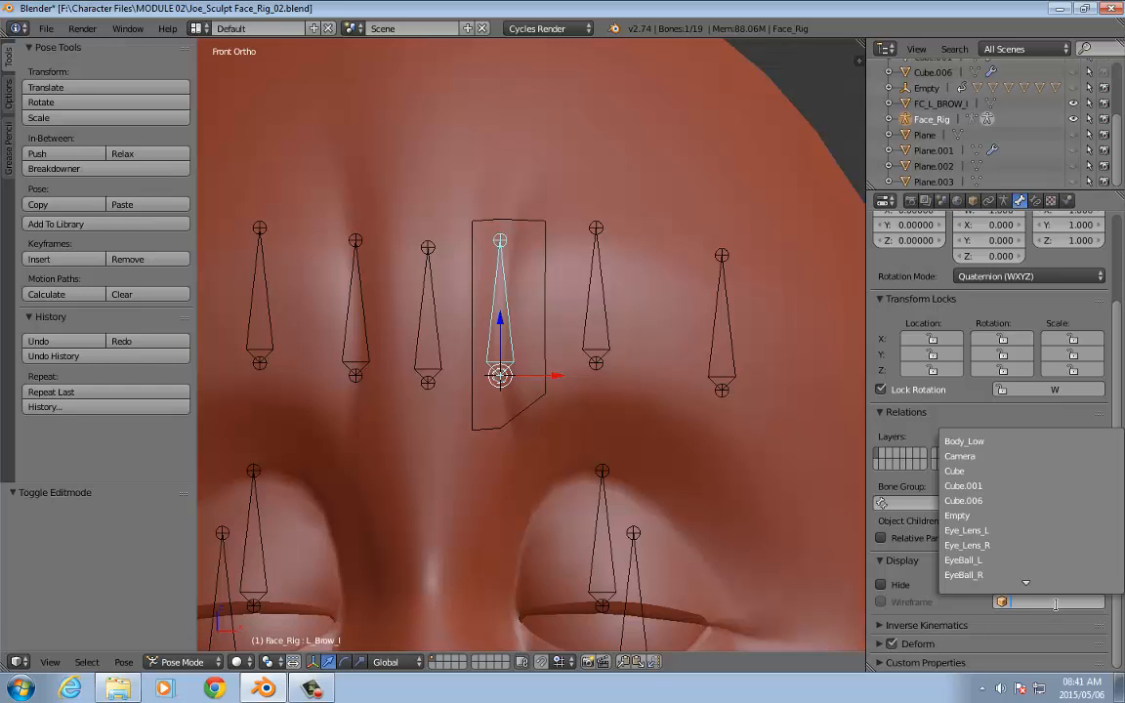
{"action": "type", "text": "fc"}
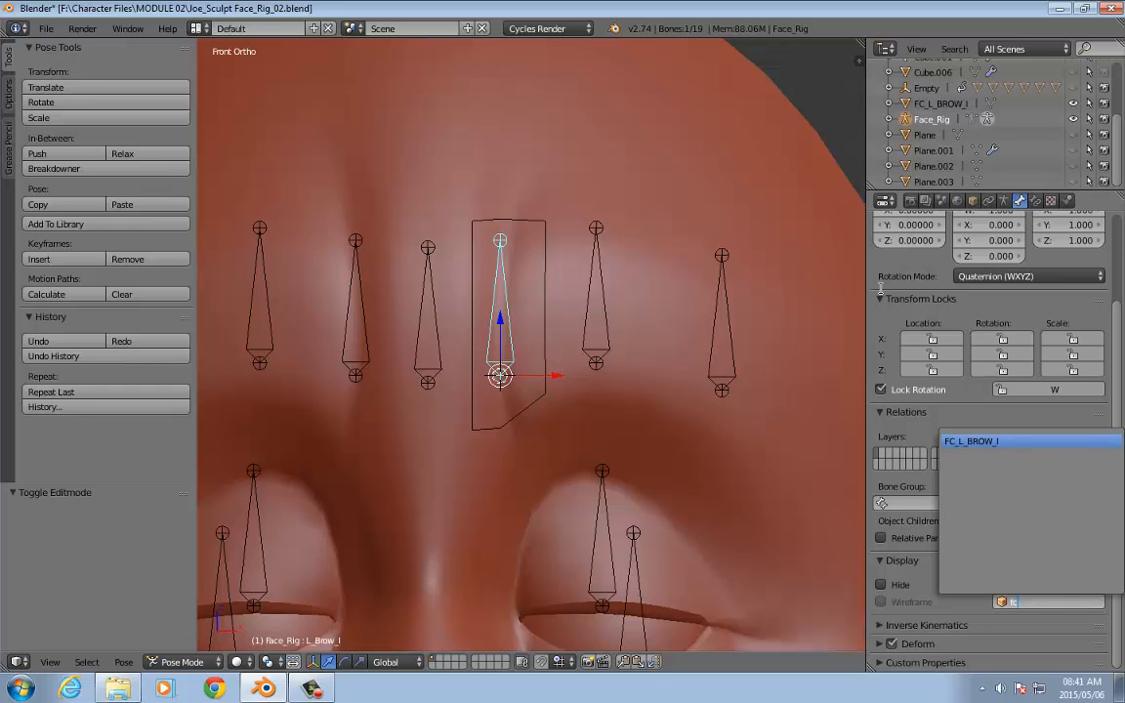
{"action": "left_click", "coordinate": [990, 441]}
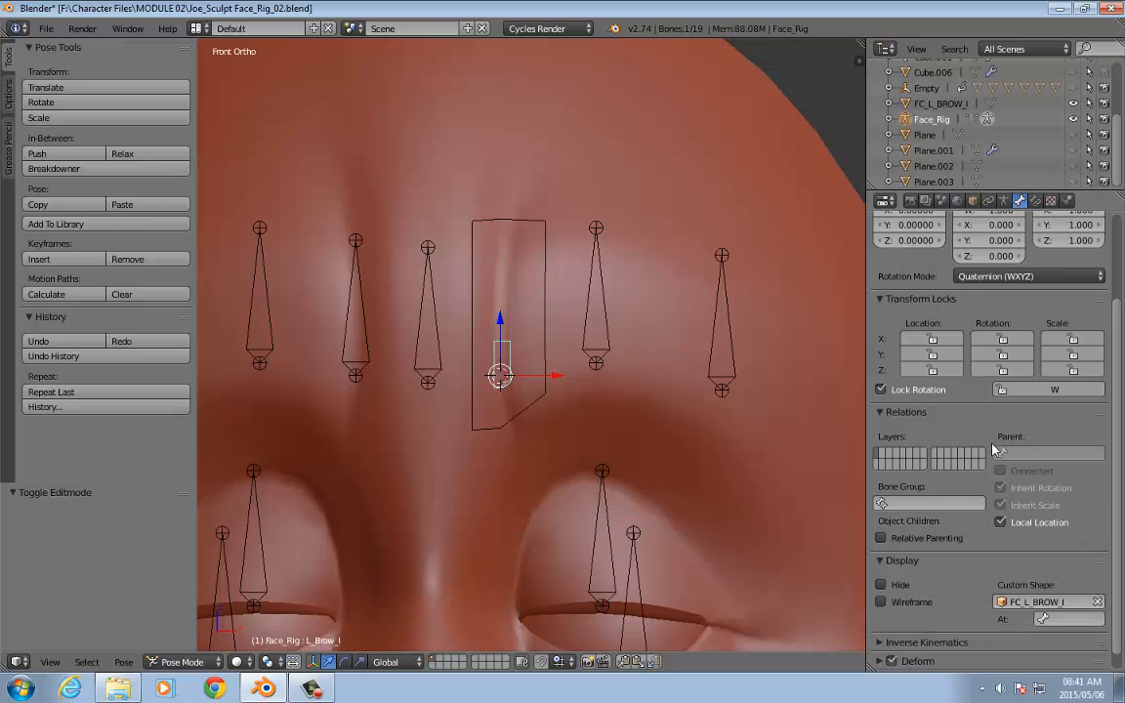
Step: Return the rig to Object Mode and select the large FC_L_BROW_I outline mesh
{"action": "scroll", "coordinate": [595, 371], "scroll_direction": "up", "scroll_amount": 5}
{"action": "middle_click_drag", "start_coordinate": [613, 465], "coordinate": [629, 480], "text": "shift"}
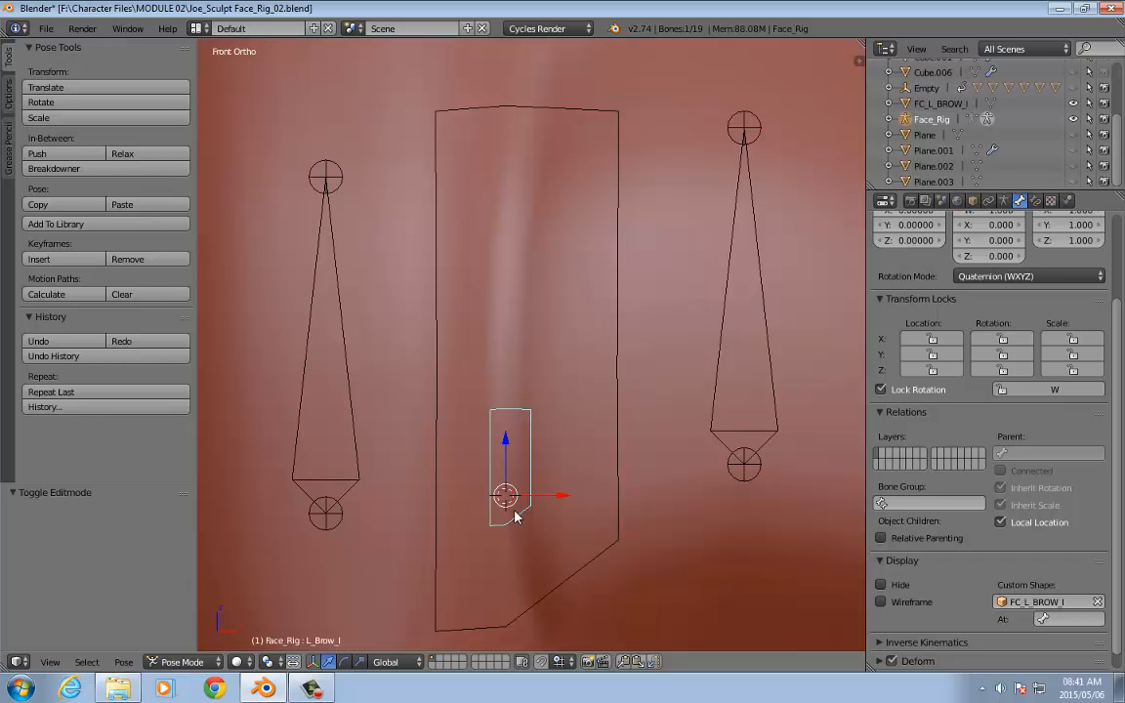
{"action": "scroll", "coordinate": [517, 513], "scroll_direction": "down", "scroll_amount": 1}
{"action": "scroll", "coordinate": [518, 508], "scroll_direction": "up", "scroll_amount": 1}
{"action": "scroll", "coordinate": [545, 441], "scroll_direction": "down", "scroll_amount": 2}
{"action": "key", "text": "ctrl+Tab"}
{"action": "right_click", "coordinate": [592, 394]}
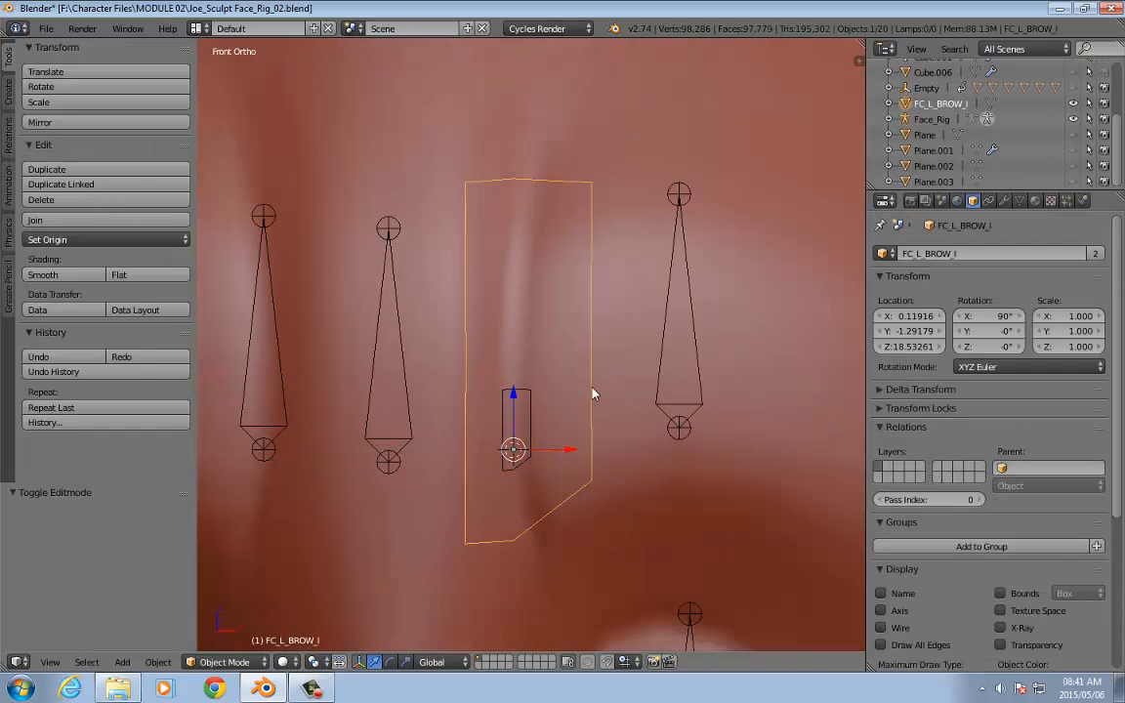
{"action": "key", "text": "r"}
{"action": "key", "text": "s"}
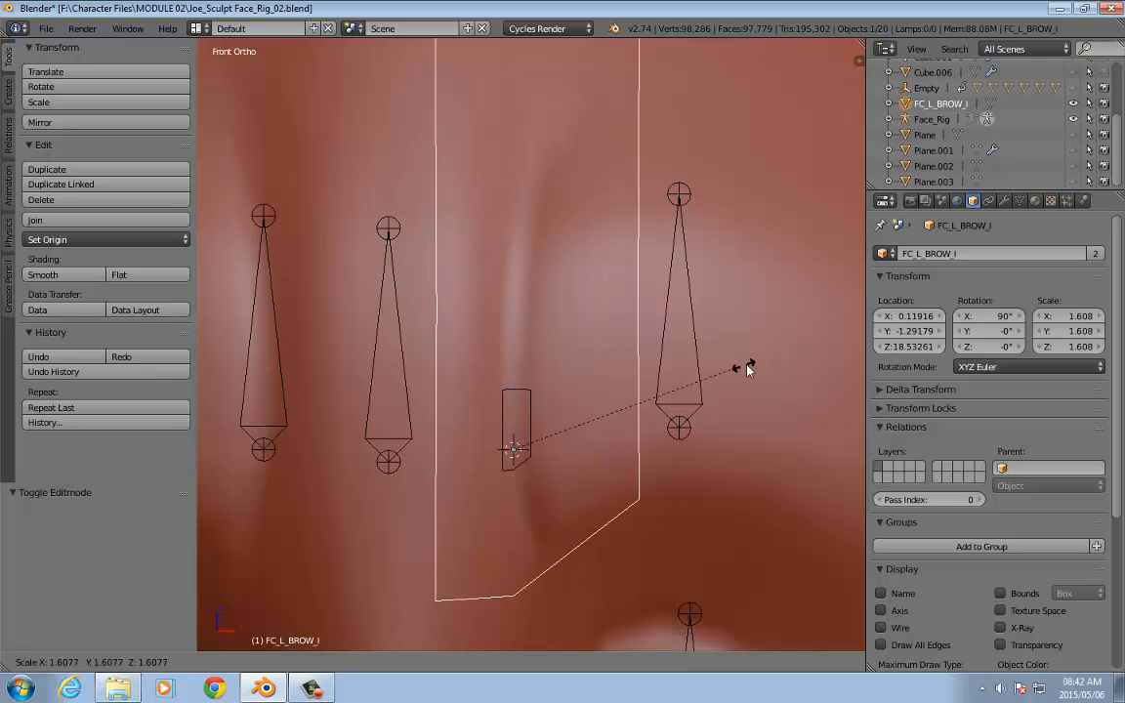
{"action": "key", "text": "Escape"}
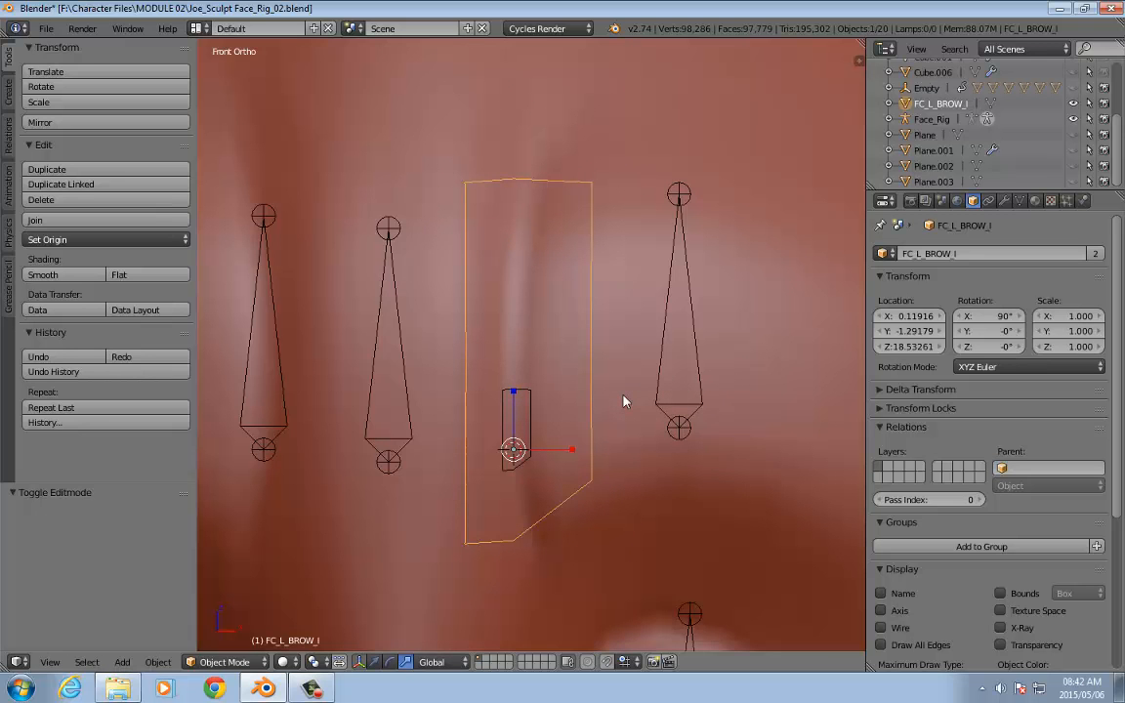
{"action": "key", "text": "Tab"}
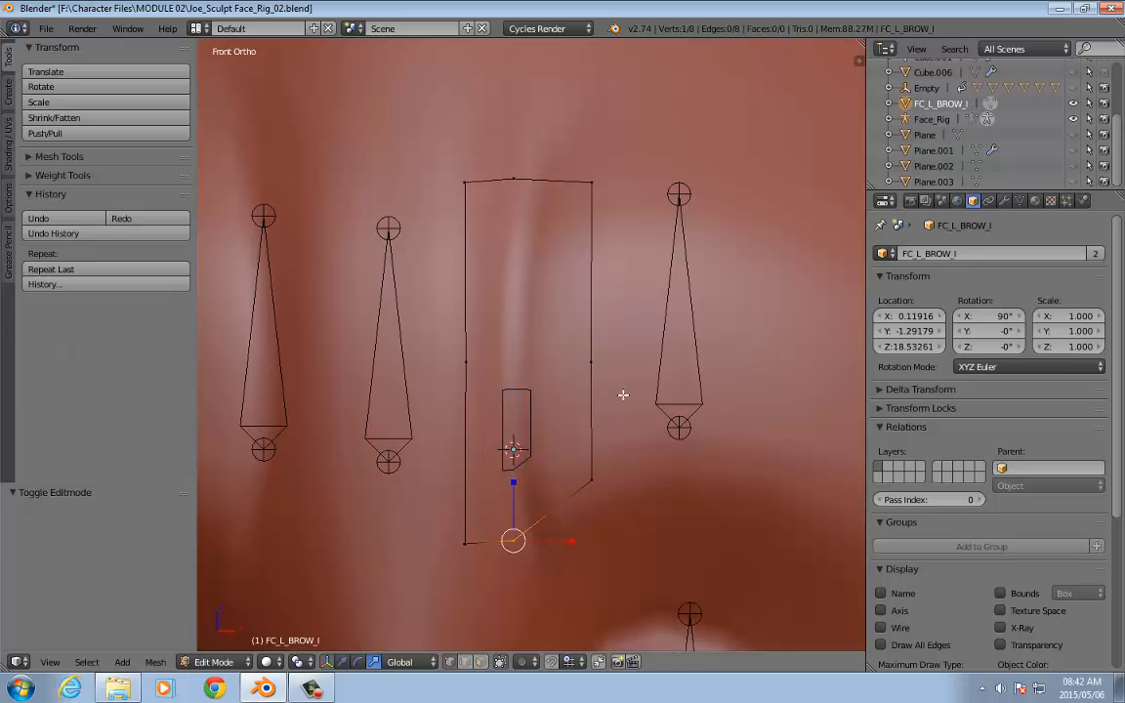
{"action": "key", "text": "a"}
{"action": "key", "text": "a"}
{"action": "key", "text": "s"}
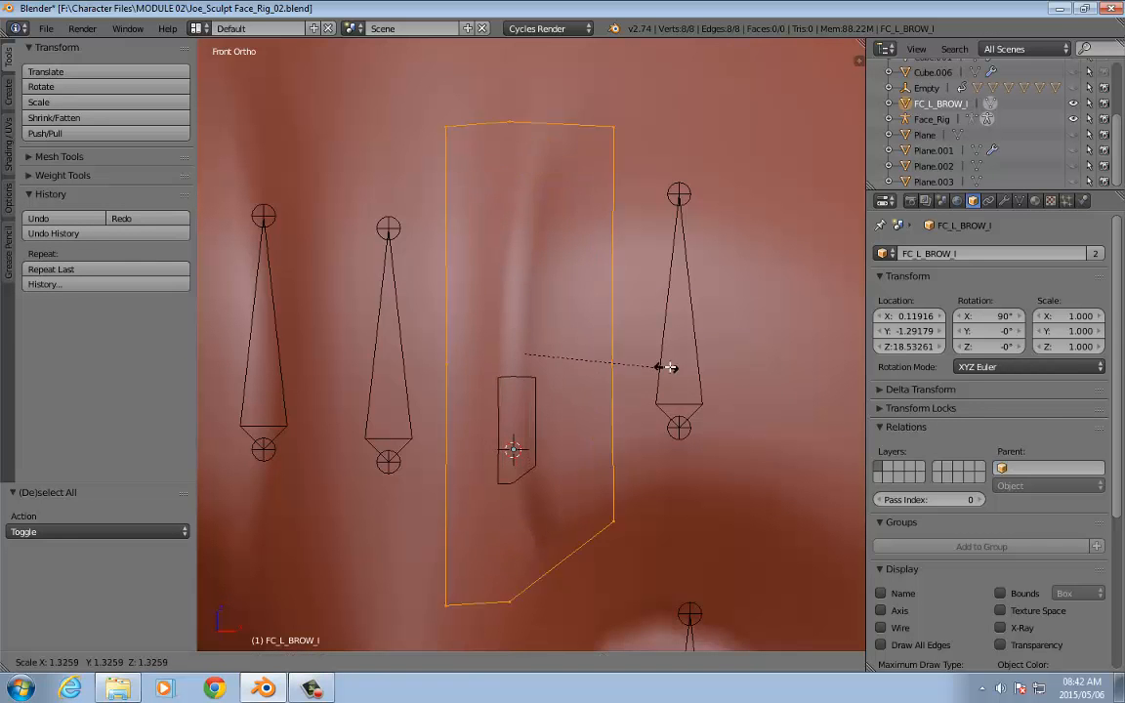
{"action": "left_click", "coordinate": [634, 369]}
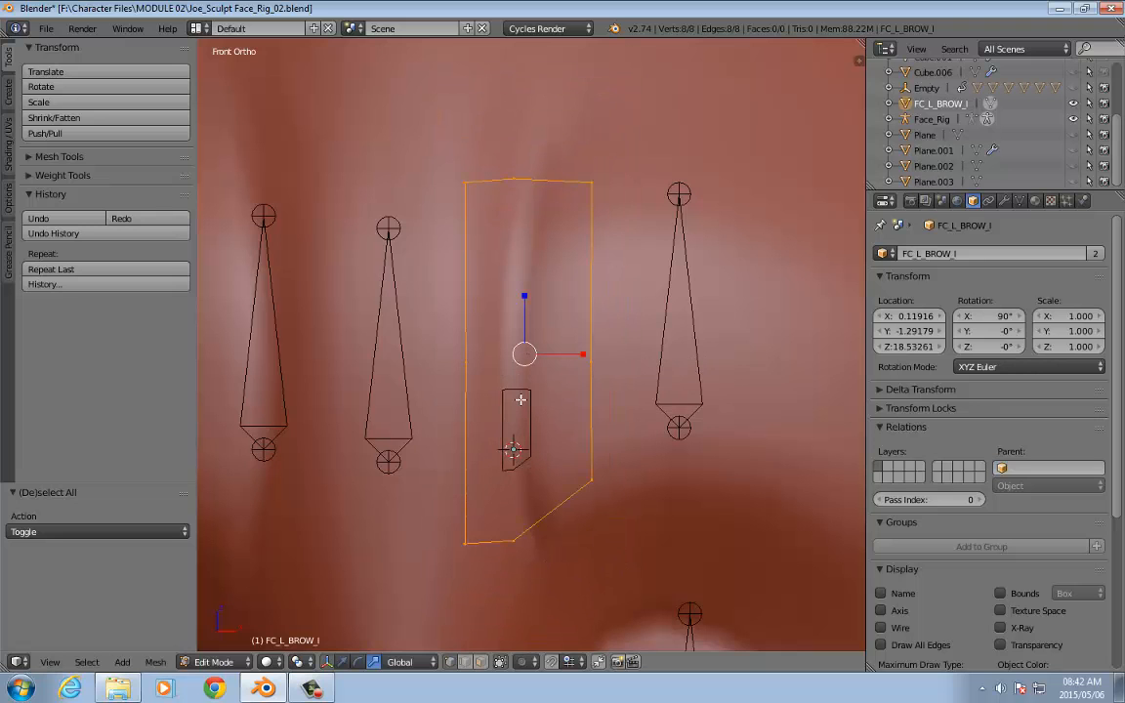
{"action": "key", "text": "Tab"}
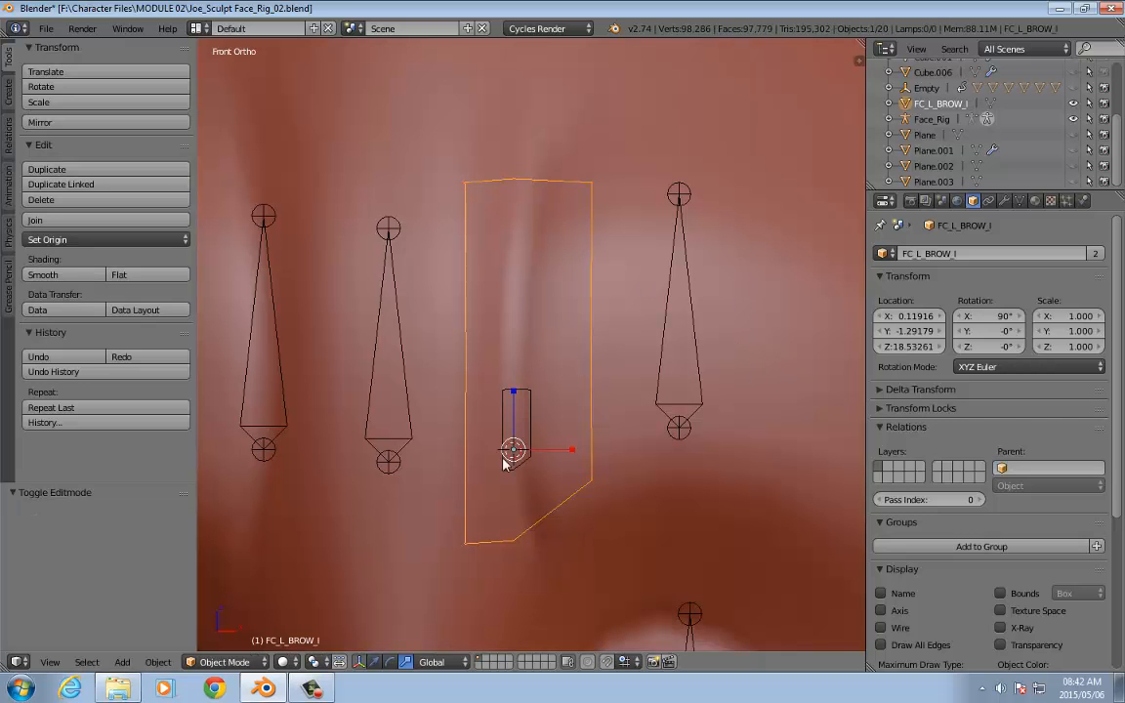
Step: Scale the FC_L_BROW_I object down to about 0.224 so it matches the size of the bone's custom shape
{"action": "mouse_move", "coordinate": [539, 387]}
{"action": "middle_mouse_down"}
{"action": "mouse_move", "coordinate": [597, 428]}
{"action": "mouse_move", "coordinate": [532, 383]}
{"action": "middle_mouse_up"}
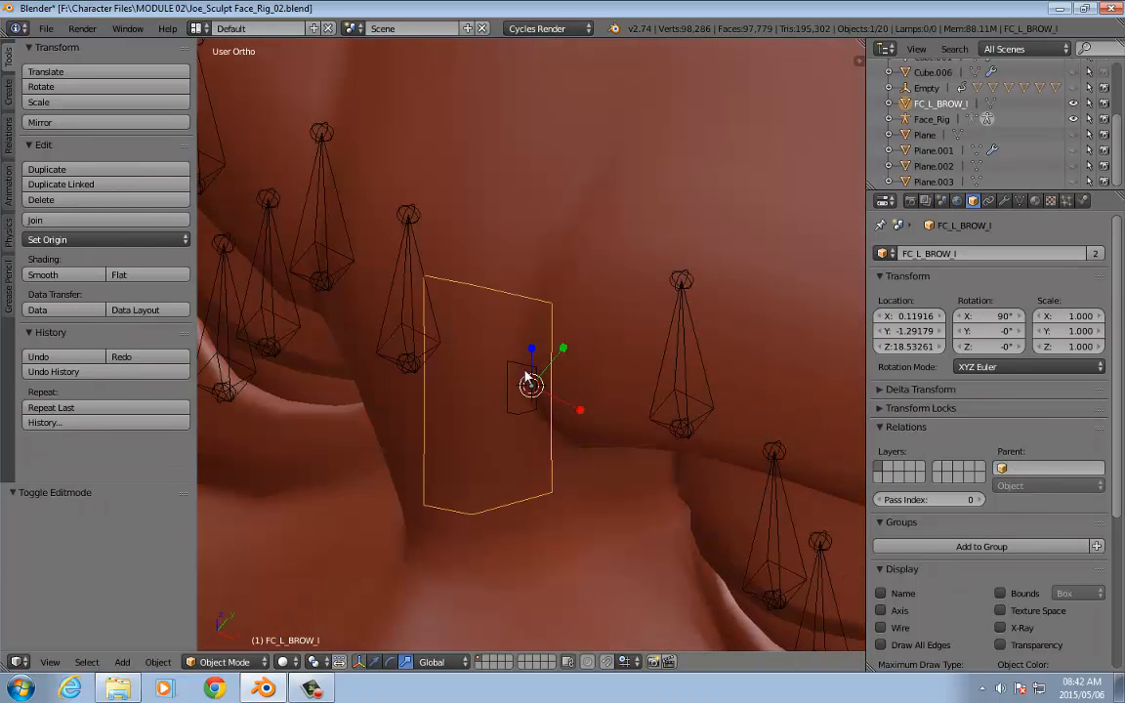
{"action": "key", "text": "KP_1"}
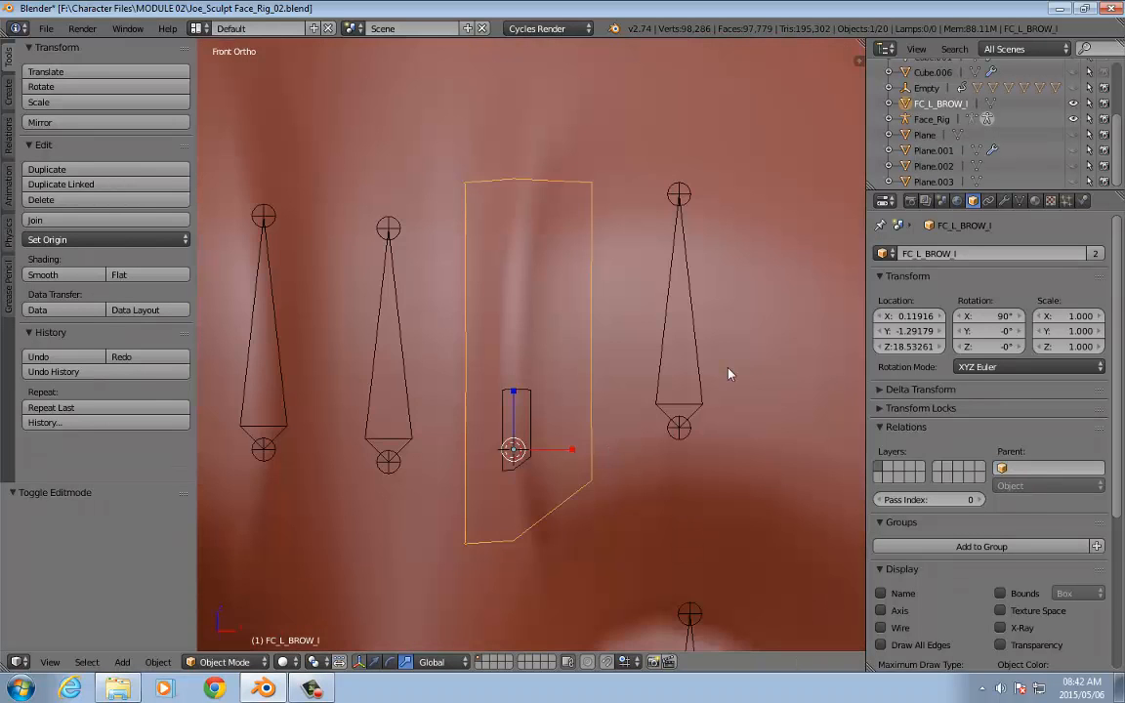
{"action": "key", "text": "s"}
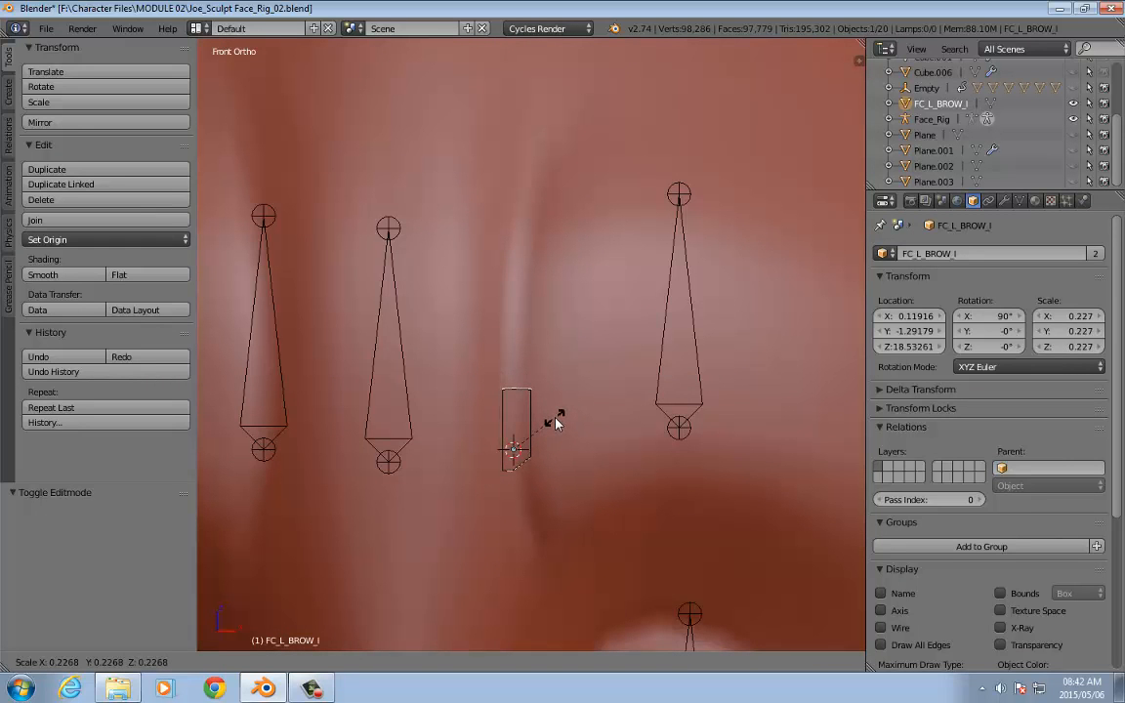
{"action": "left_click", "coordinate": [557, 421]}
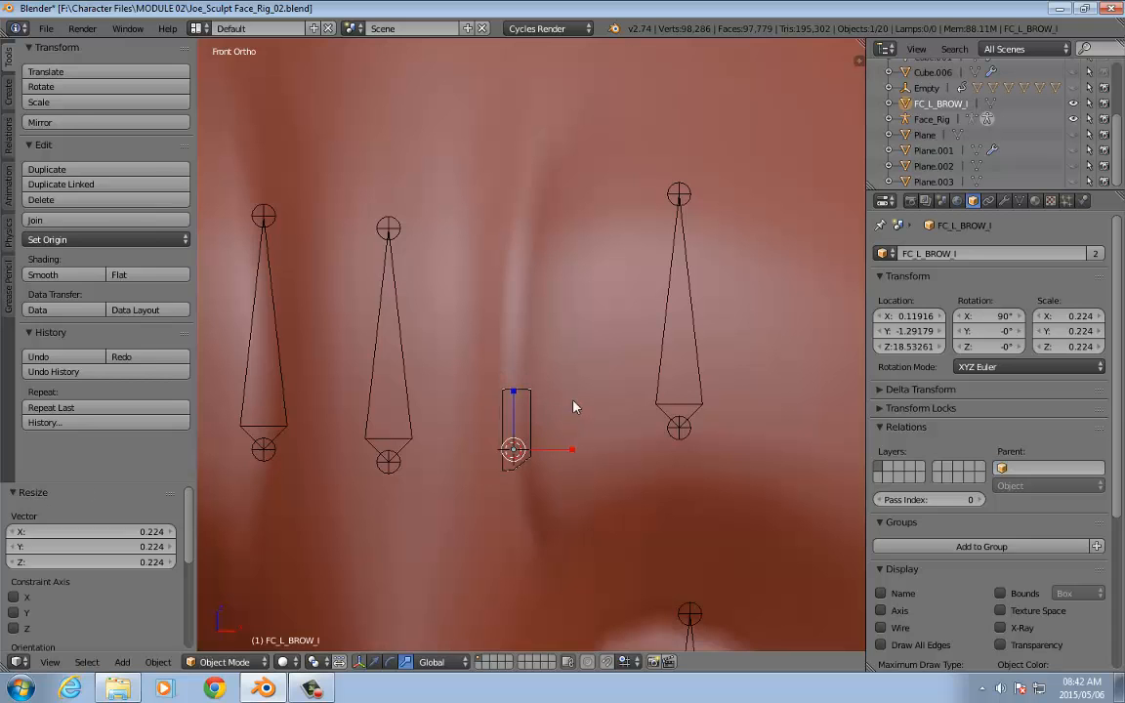
Step: Scale all vertices of FC_L_BROW_I up about 4.204 in Edit Mode around the 3D cursor, and return to Object Mode
{"action": "key", "text": "Tab"}
{"action": "key", "text": "a"}
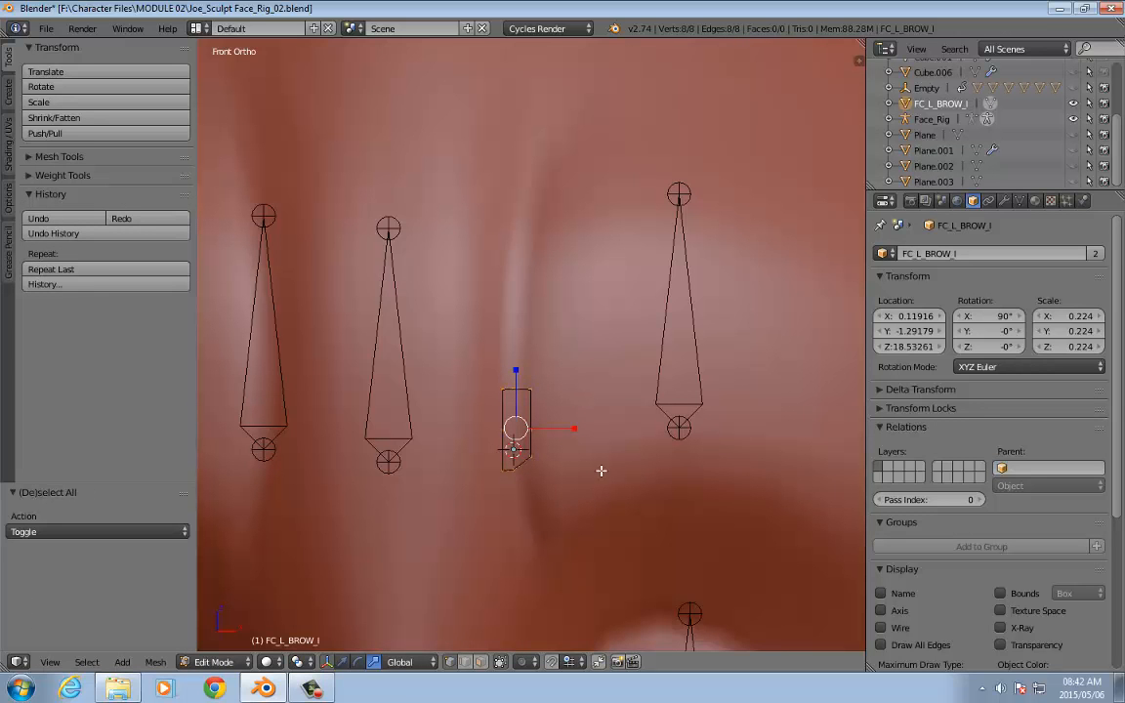
{"action": "left_click", "coordinate": [297, 663]}
{"action": "left_click", "coordinate": [321, 633]}
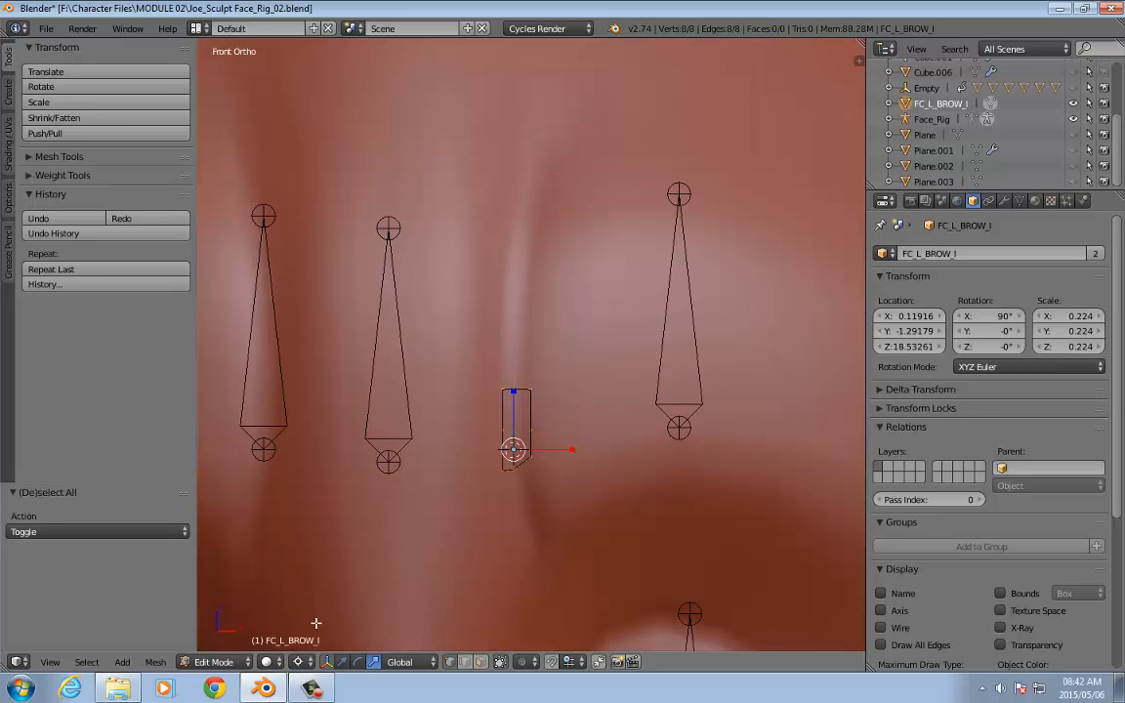
{"action": "key", "text": "s"}
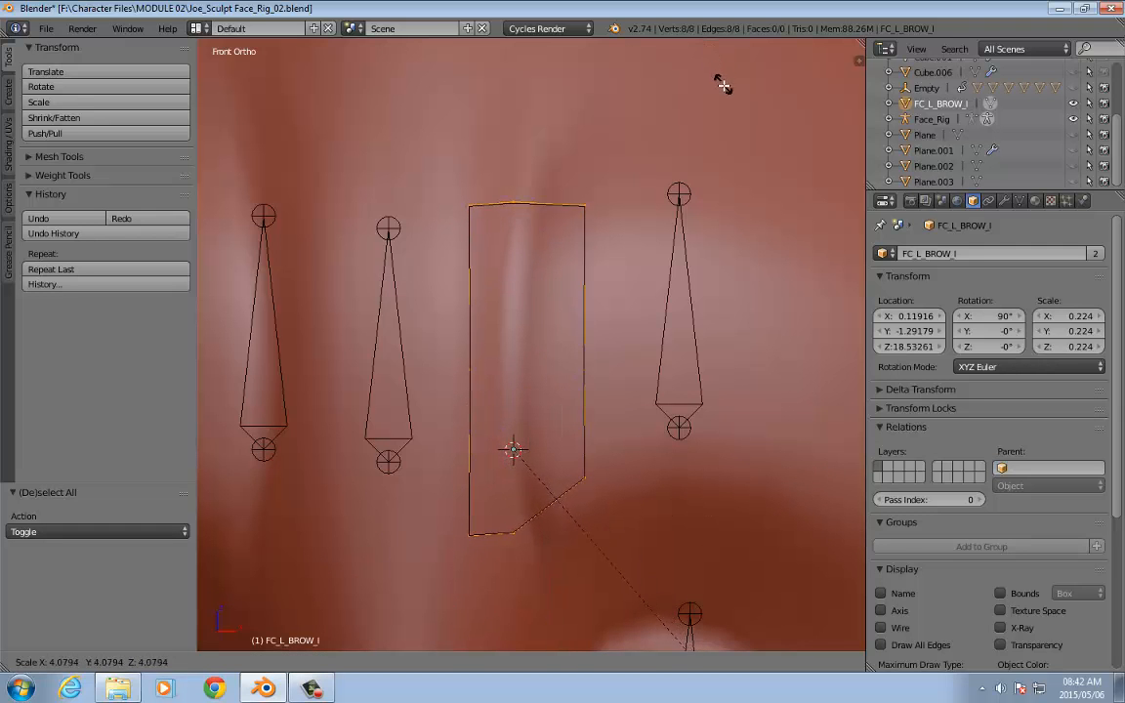
{"action": "left_click", "coordinate": [653, 86]}
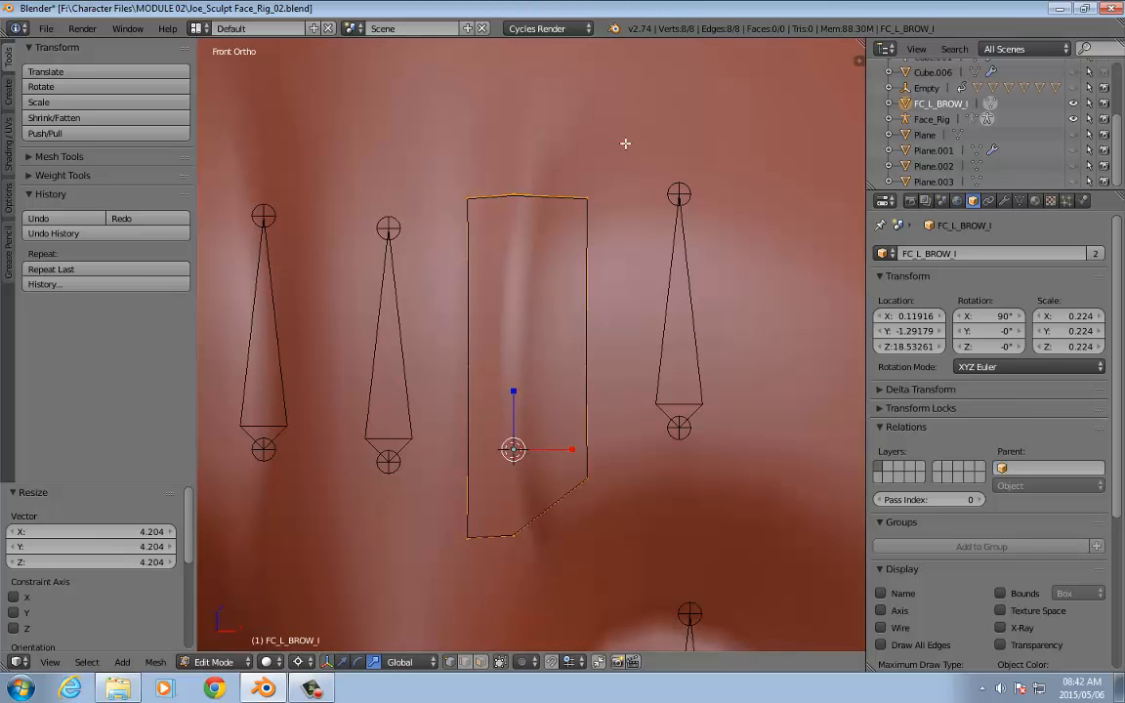
{"action": "scroll", "coordinate": [629, 273], "scroll_direction": "down", "scroll_amount": 2}
{"action": "scroll", "coordinate": [633, 286], "scroll_direction": "down", "scroll_amount": 1}
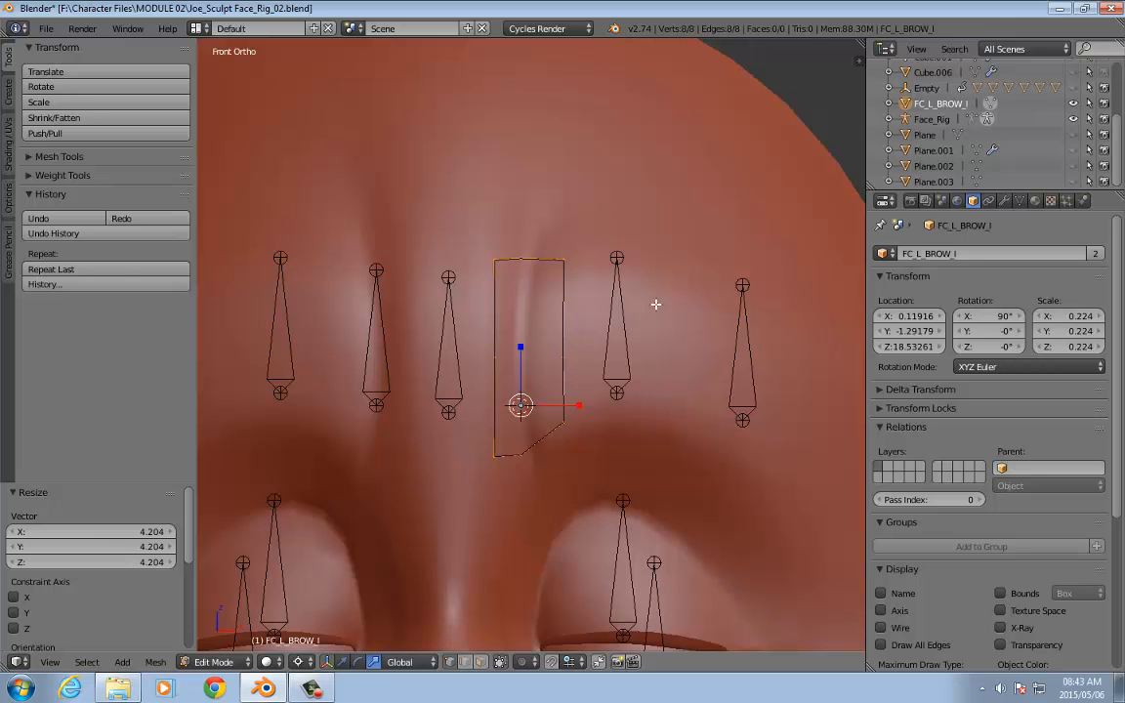
{"action": "key", "text": "Tab"}
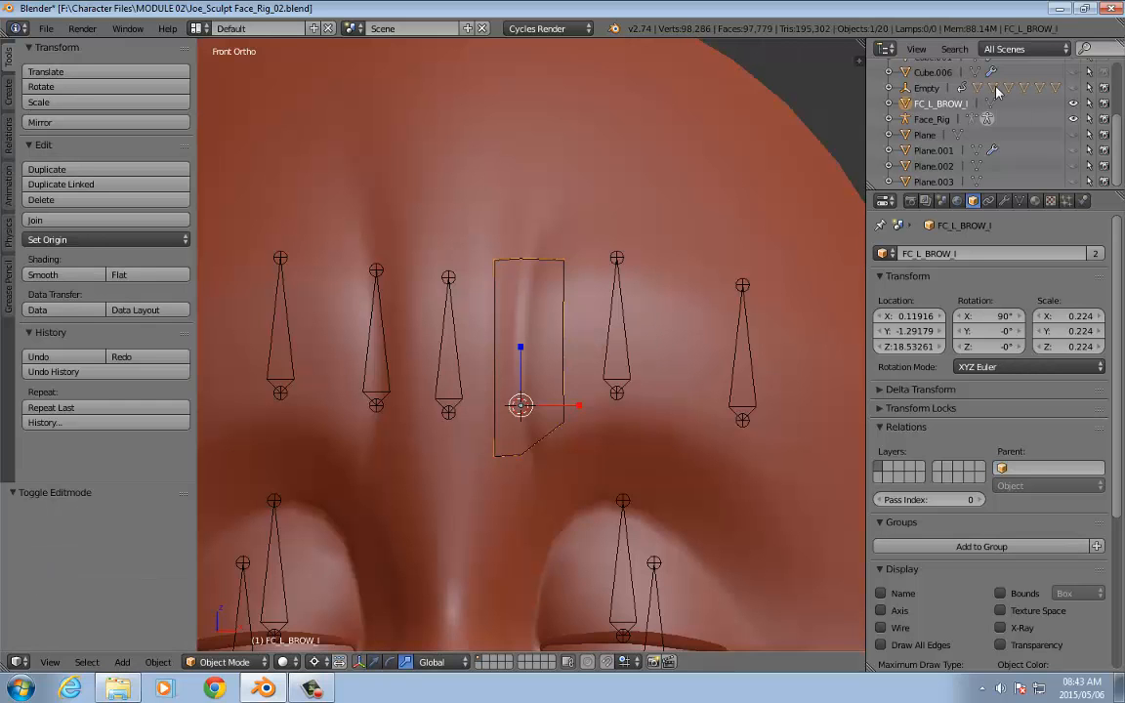
Step: Duplicate FC_L_BROW_I onto the L_Brow_M bone, offset about 0.148 in X and 0.026 in Z, and rename the copy FC_L_BROW_M
{"action": "key", "text": "shift+d"}
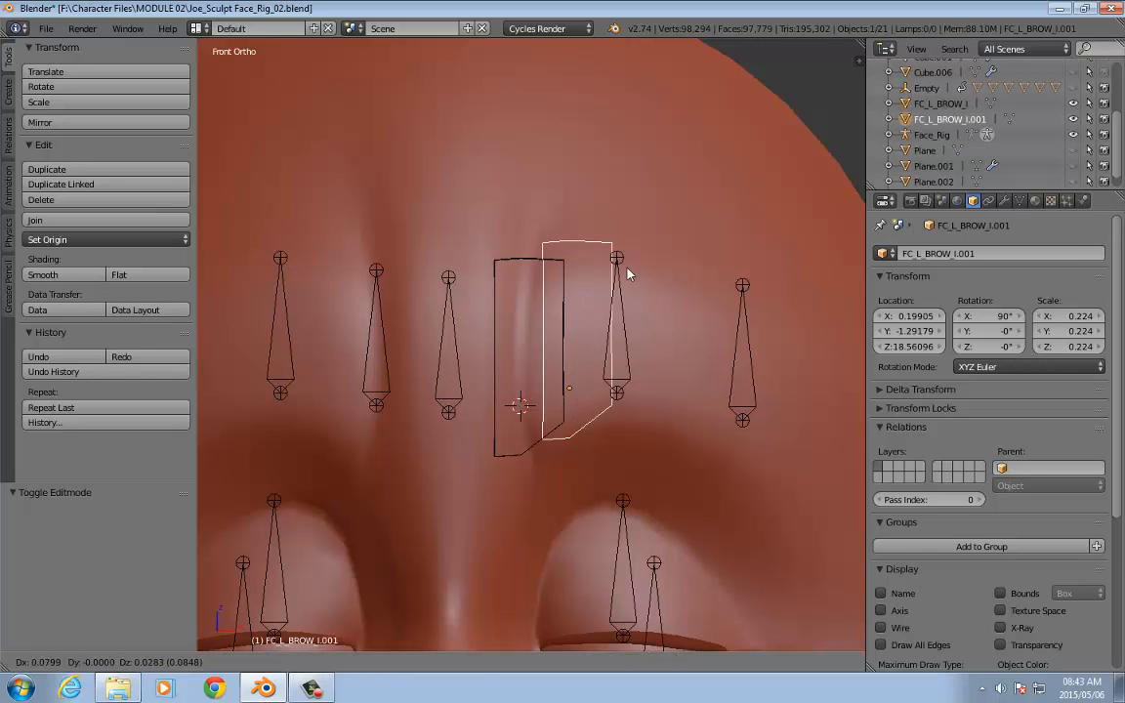
{"action": "left_click", "coordinate": [670, 273]}
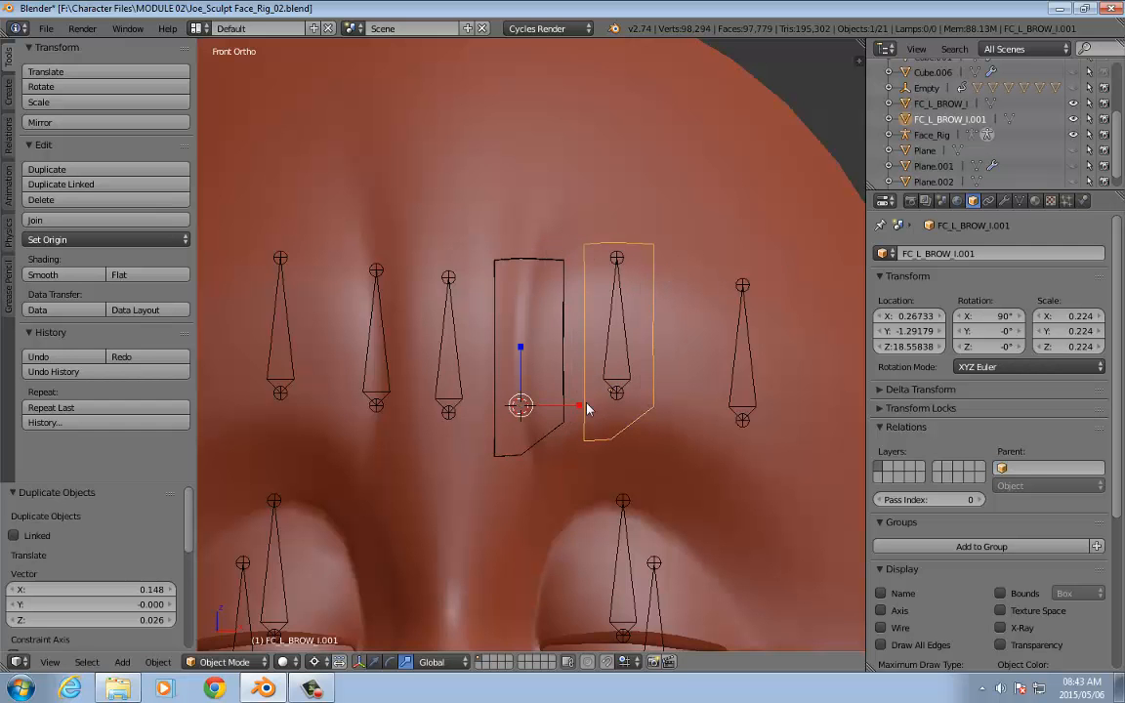
{"action": "middle_click_drag", "start_coordinate": [737, 333], "coordinate": [679, 334], "text": "shift"}
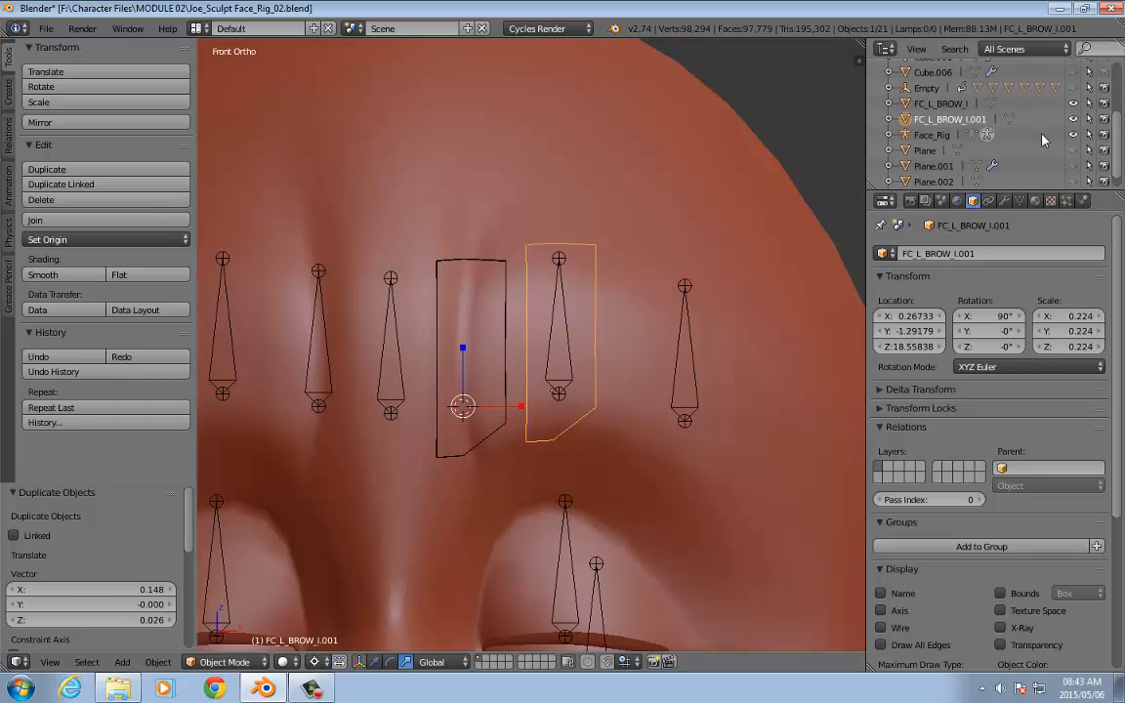
{"action": "double_click", "coordinate": [961, 119]}
{"action": "key", "text": "End"}
{"action": "key", "text": "BackSpace"}
{"action": "key", "text": "BackSpace"}
{"action": "key", "text": "BackSpace"}
{"action": "key", "text": "BackSpace"}
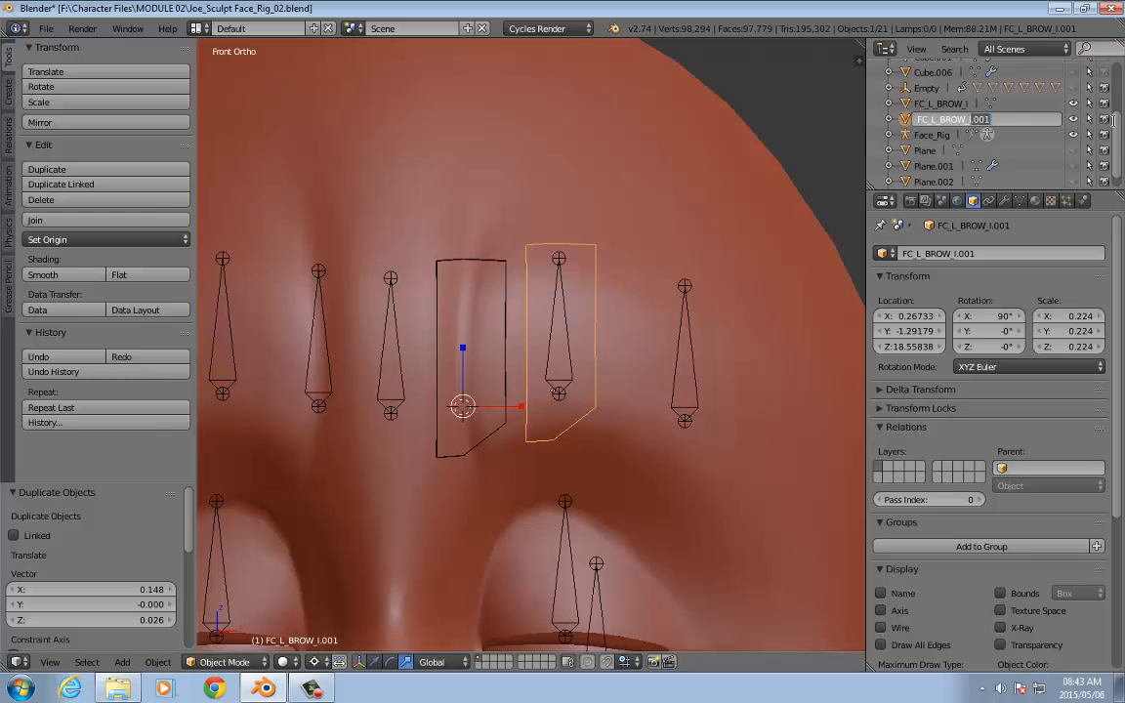
{"action": "type", "text": "M"}
{"action": "key", "text": "Return"}
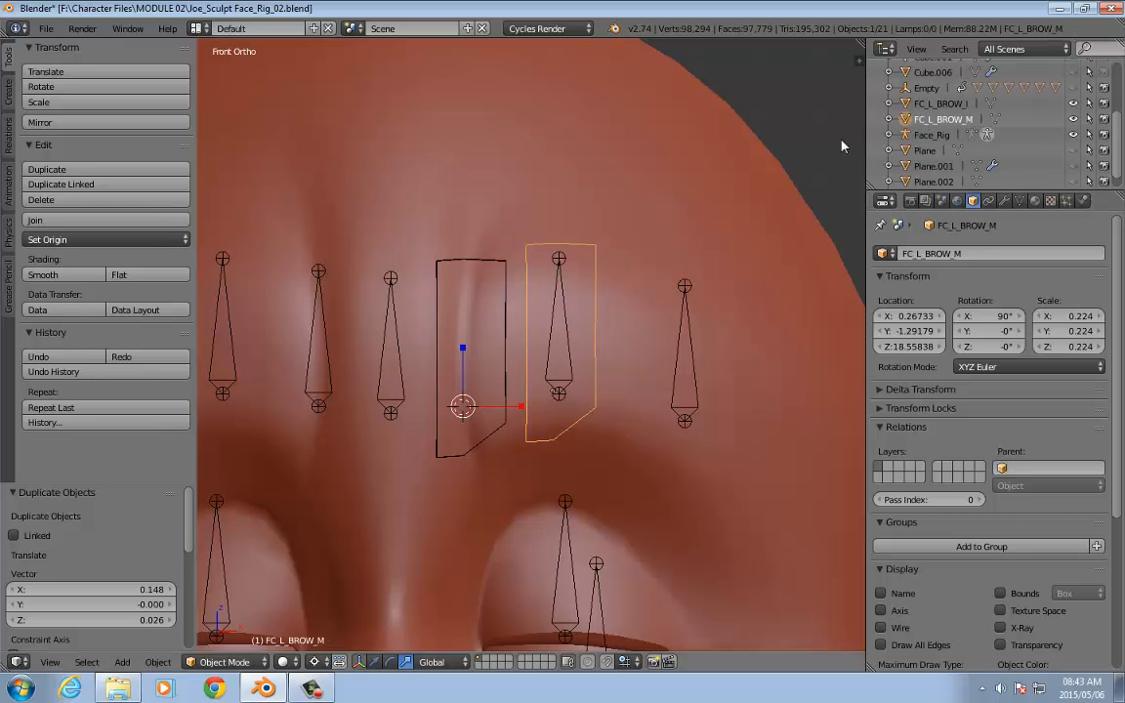
Step: Duplicate FC_L_BROW_M onto the outermost left brow bone, offset about 0.183 in X and -0.026 in Z, and rename the copy FC_L_BROW_O
{"action": "key", "text": "shift+d"}
{"action": "left_click", "coordinate": [729, 447]}
{"action": "double_click", "coordinate": [977, 135]}
{"action": "key", "text": "End"}
{"action": "key", "text": "BackSpace"}
{"action": "key", "text": "BackSpace"}
{"action": "key", "text": "BackSpace"}
{"action": "key", "text": "BackSpace"}
{"action": "key", "text": "BackSpace"}
{"action": "type", "text": "O"}
{"action": "key", "text": "Return"}
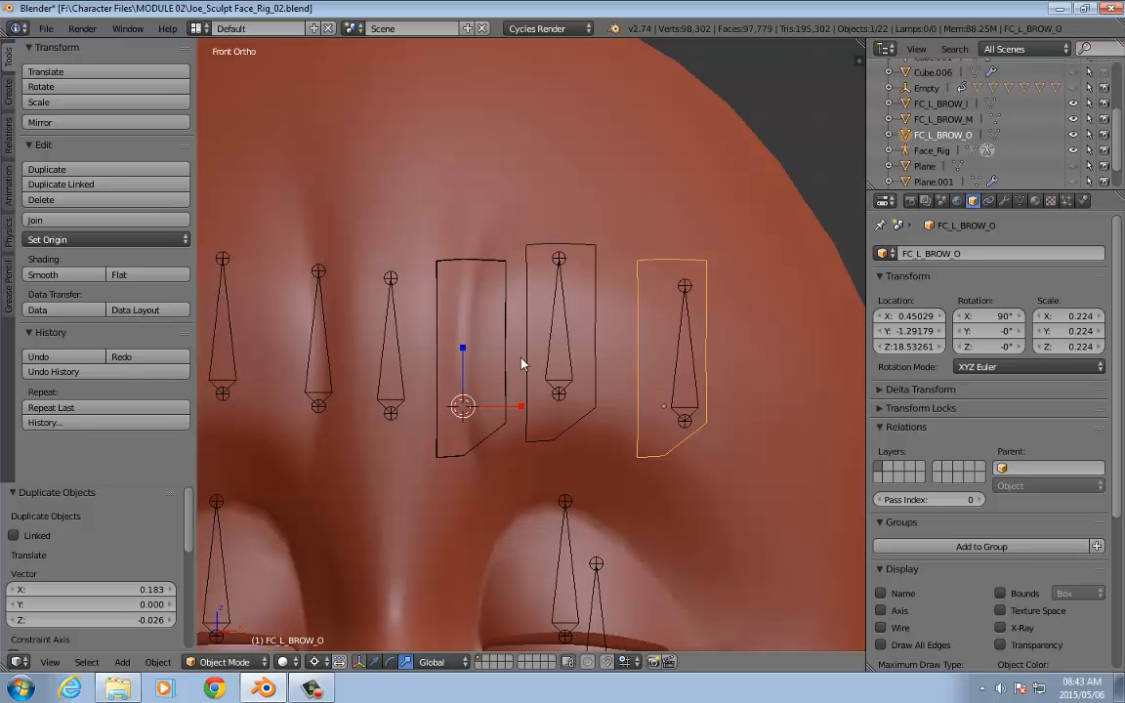
Step: Snap the 3D cursor to the L_Brow_M bone and snap the FC_L_BROW_M shape to the cursor
{"action": "right_click", "coordinate": [551, 336]}
{"action": "key", "text": "ctrl+Tab"}
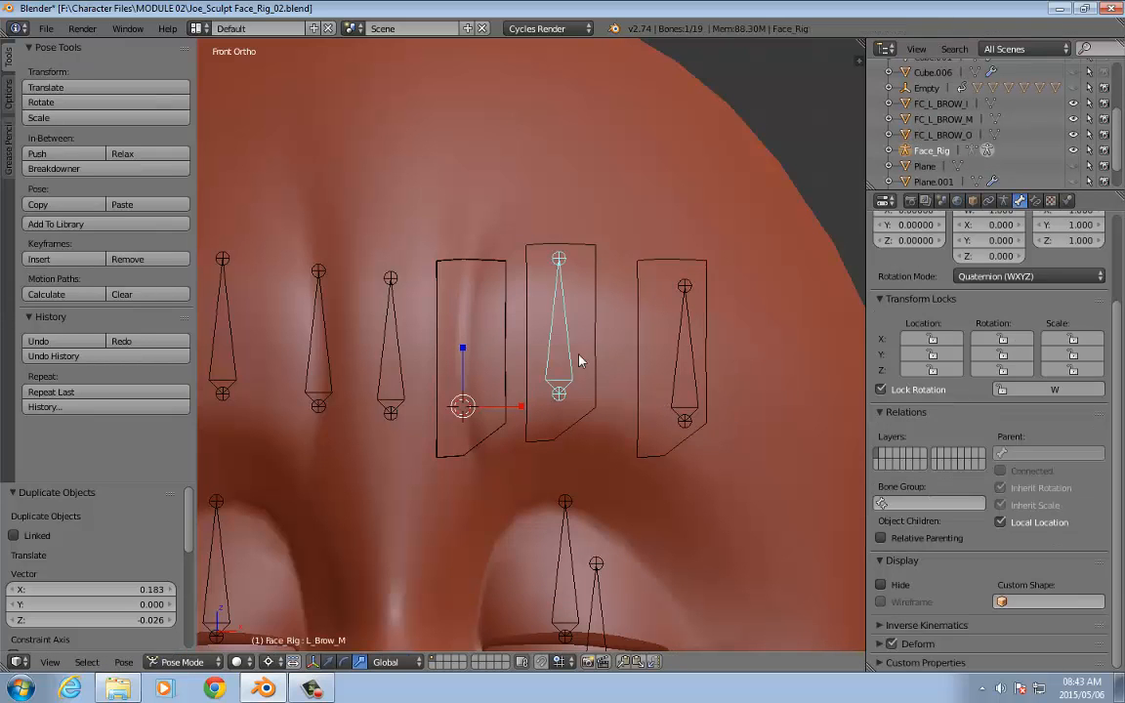
{"action": "key", "text": "shift+s"}
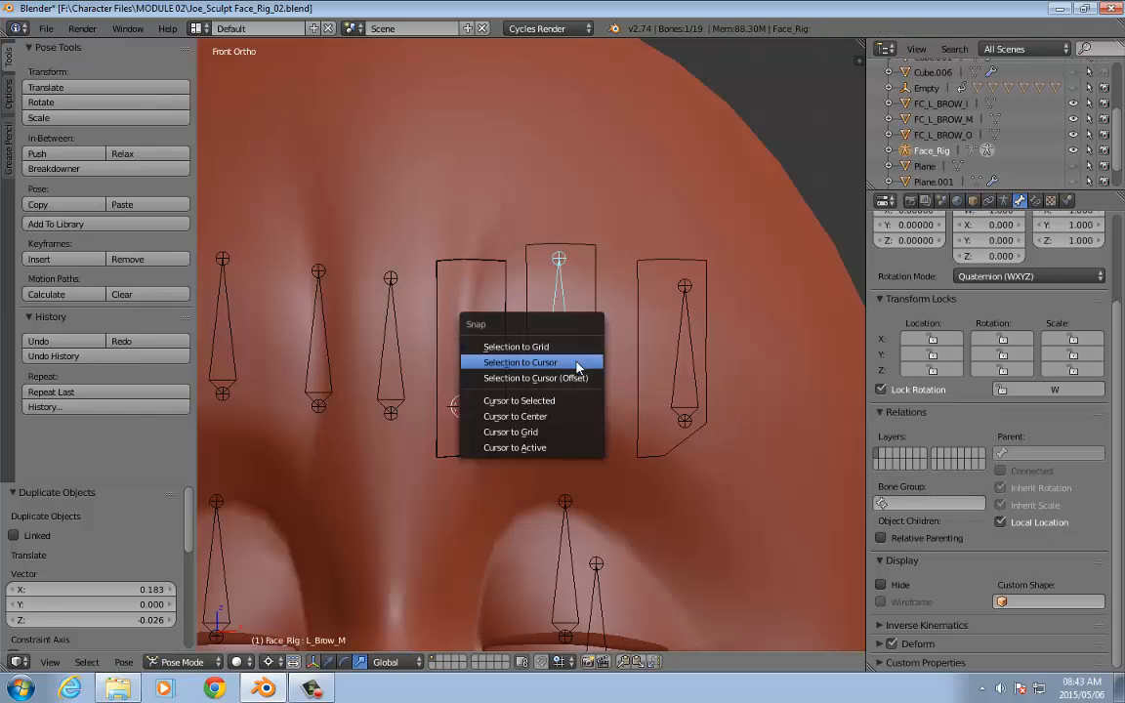
{"action": "left_click", "coordinate": [563, 401]}
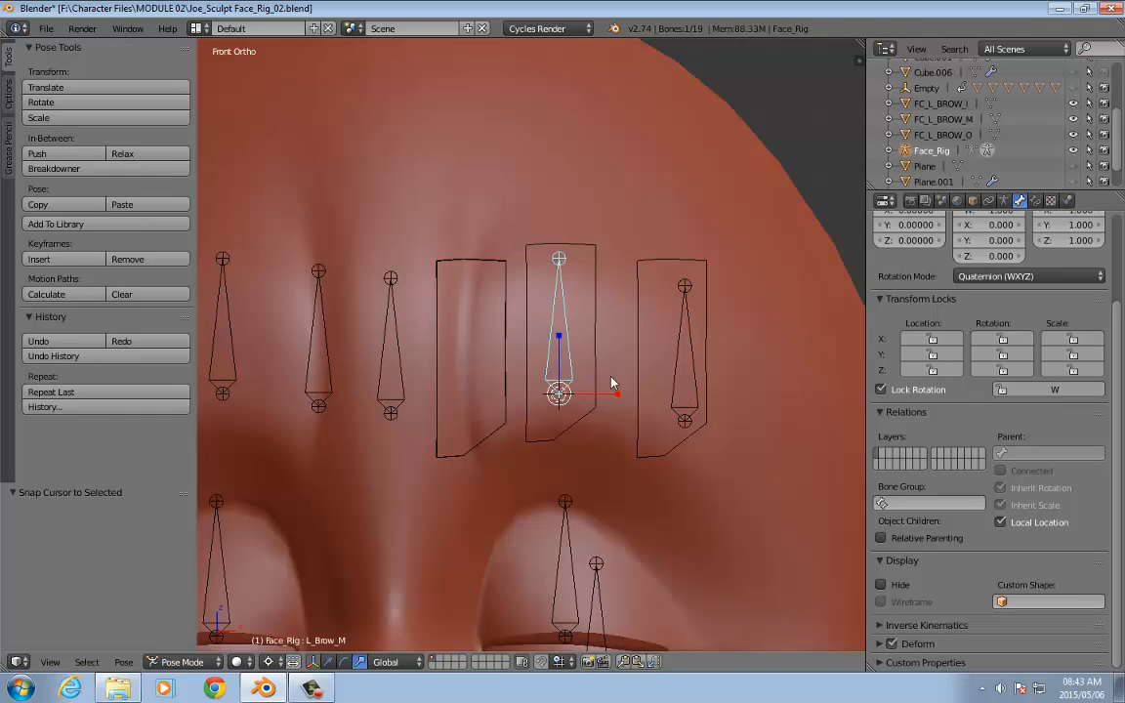
{"action": "key", "text": "ctrl+Tab"}
{"action": "right_click", "coordinate": [601, 385]}
{"action": "key", "text": "shift+s"}
{"action": "left_click", "coordinate": [599, 332]}
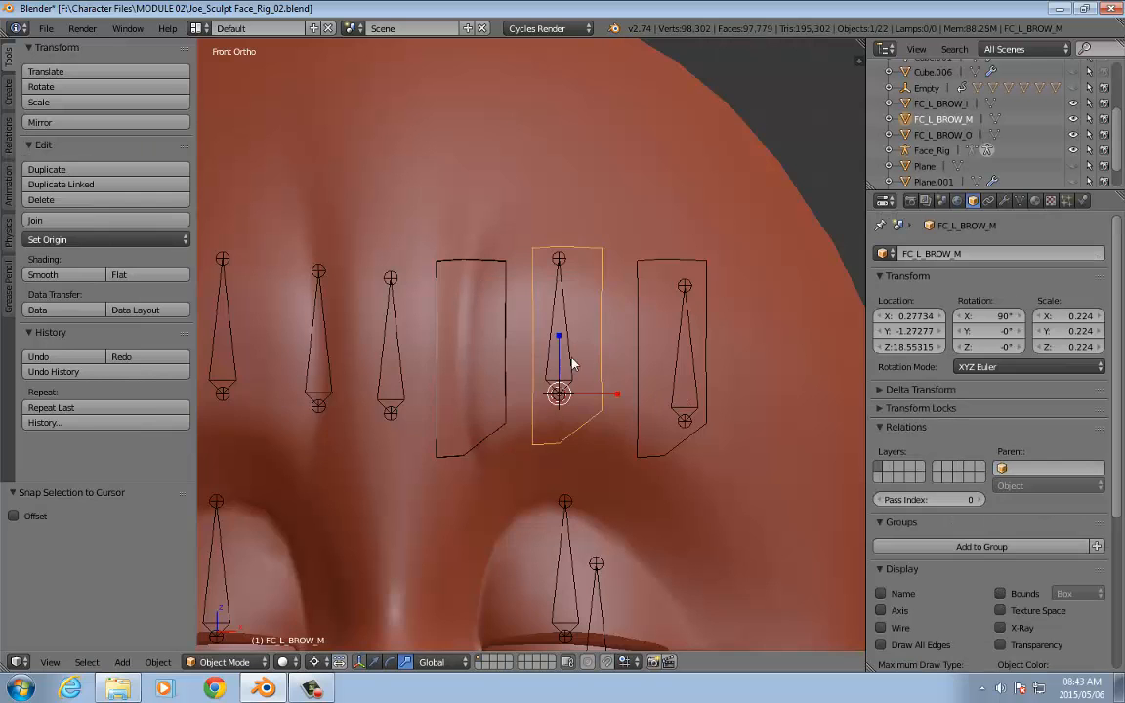
Step: Snap the 3D cursor to the L_Brow_O bone and snap the FC_L_BROW_O shape to the cursor
{"action": "scroll", "coordinate": [666, 420], "scroll_direction": "up", "scroll_amount": 1}
{"action": "key", "text": "ctrl+Tab"}
{"action": "right_click", "coordinate": [700, 403]}
{"action": "key", "text": "shift+s"}
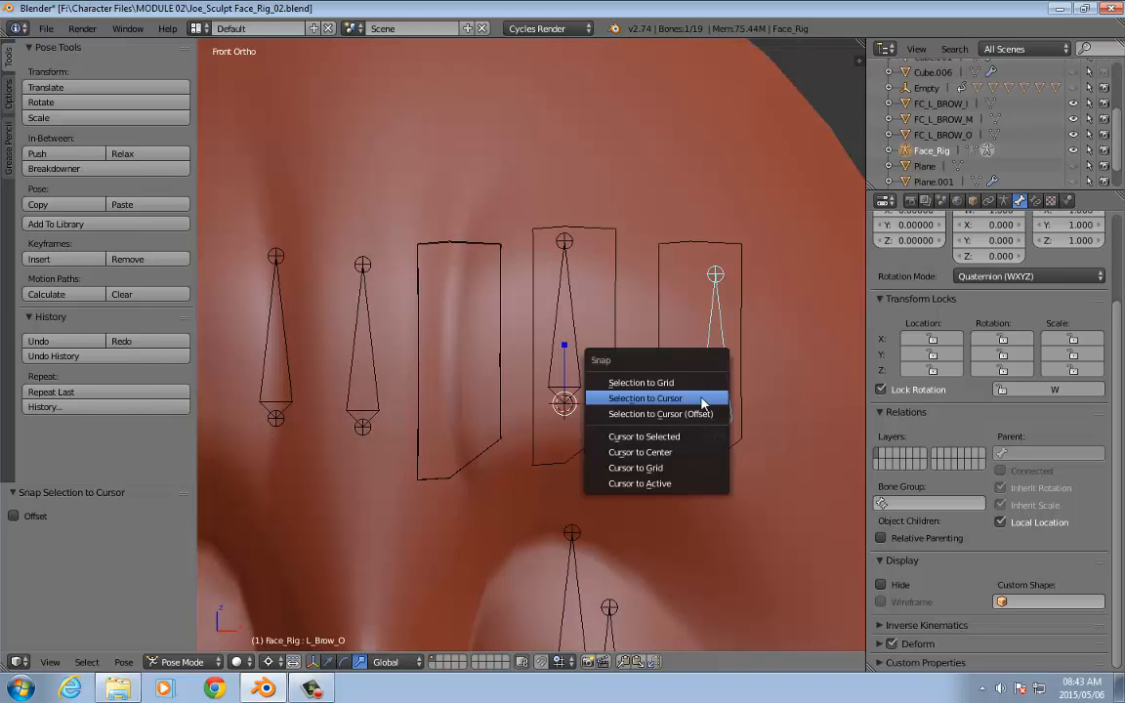
{"action": "left_click", "coordinate": [647, 430]}
{"action": "key", "text": "ctrl+Tab"}
{"action": "right_click", "coordinate": [657, 374]}
{"action": "key", "text": "shift+s"}
{"action": "left_click", "coordinate": [659, 332]}
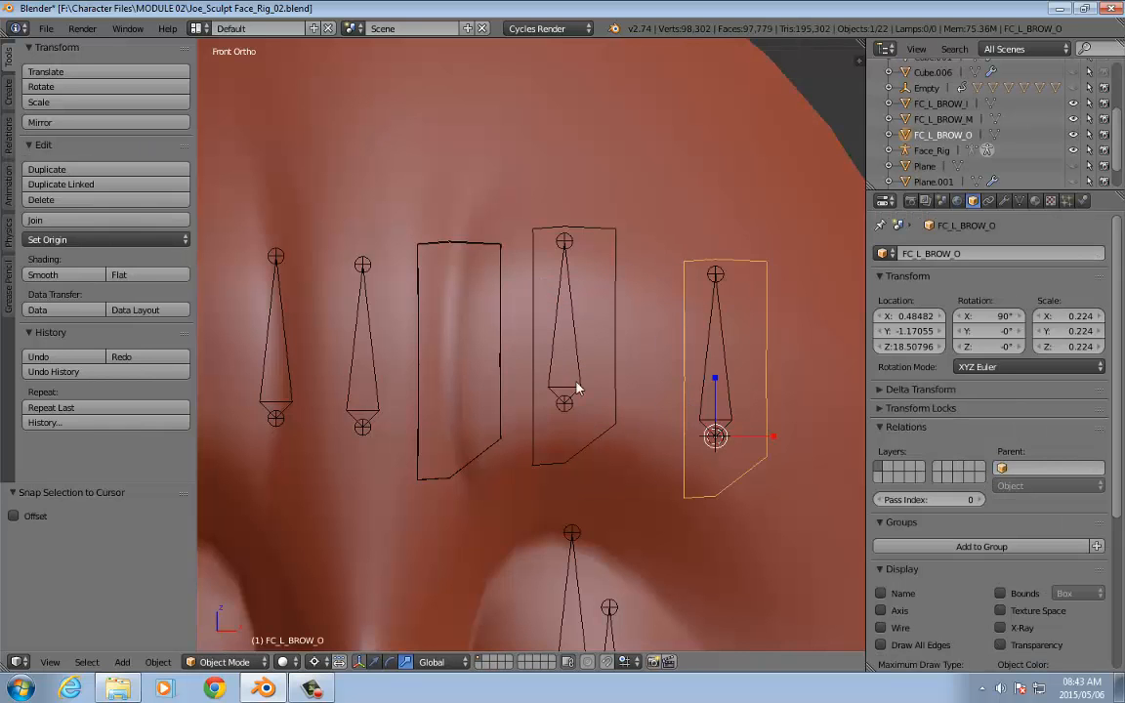
Step: Select the FC_L_BROW_M shape and snap the 3D cursor to its origin
{"action": "right_click", "coordinate": [615, 363]}
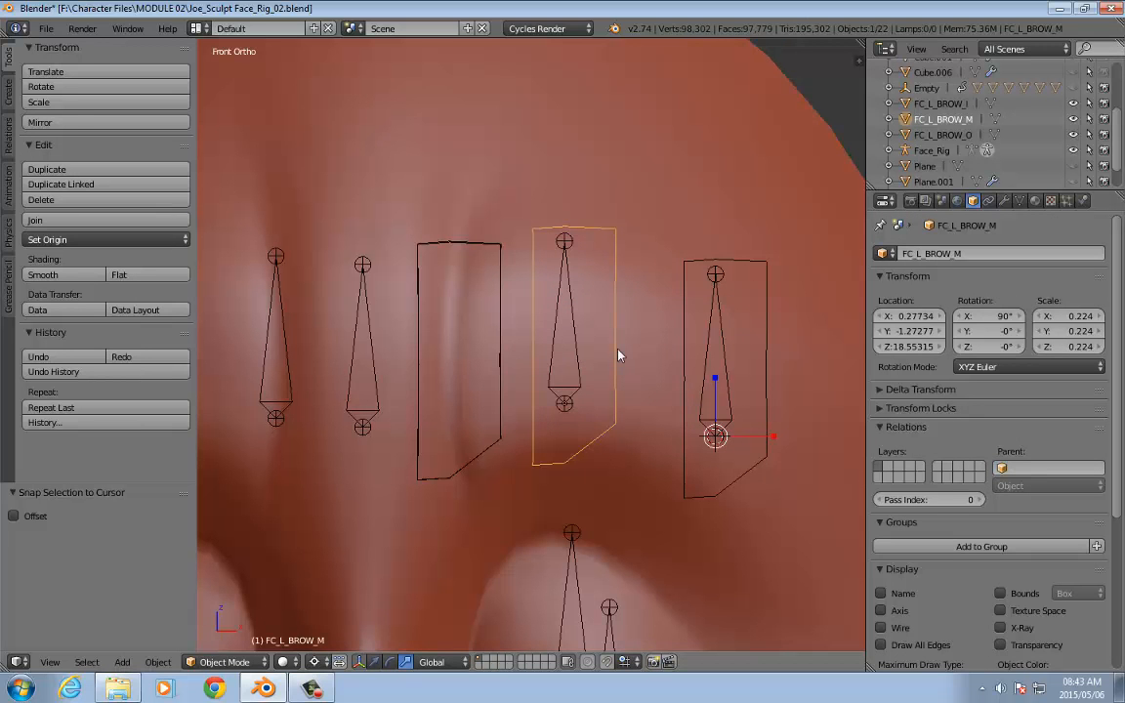
{"action": "key", "text": "Tab"}
{"action": "key", "text": "b"}
{"action": "left_click_drag", "start_coordinate": [502, 201], "coordinate": [638, 365]}
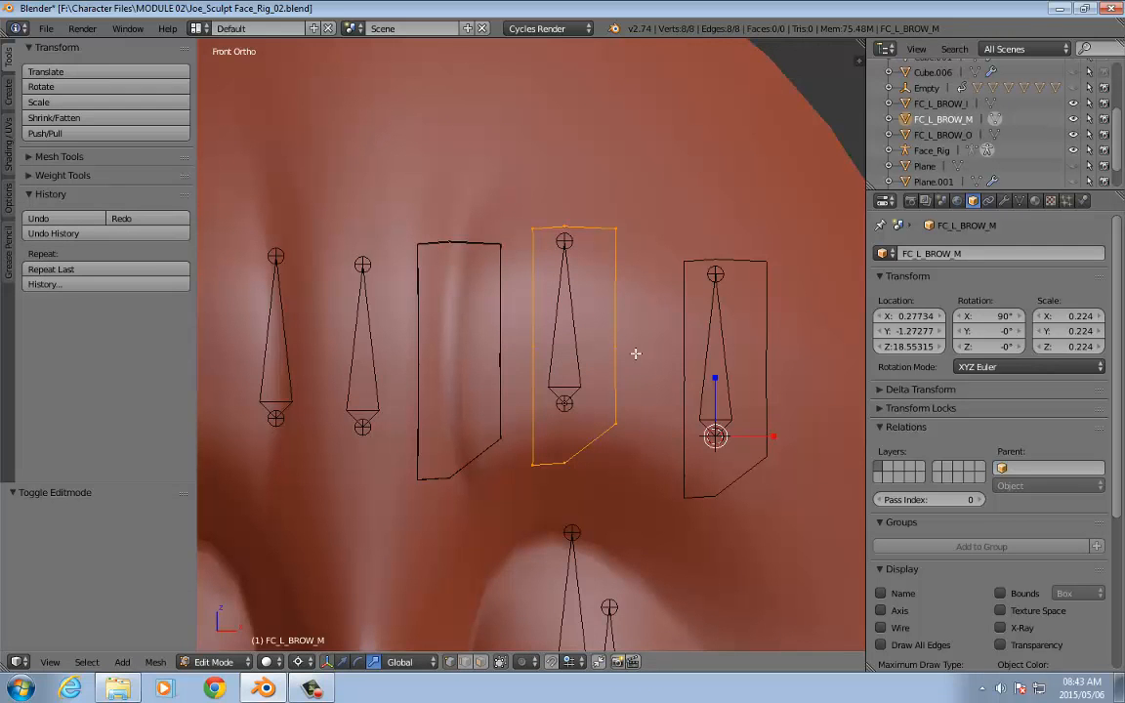
{"action": "key", "text": "Tab"}
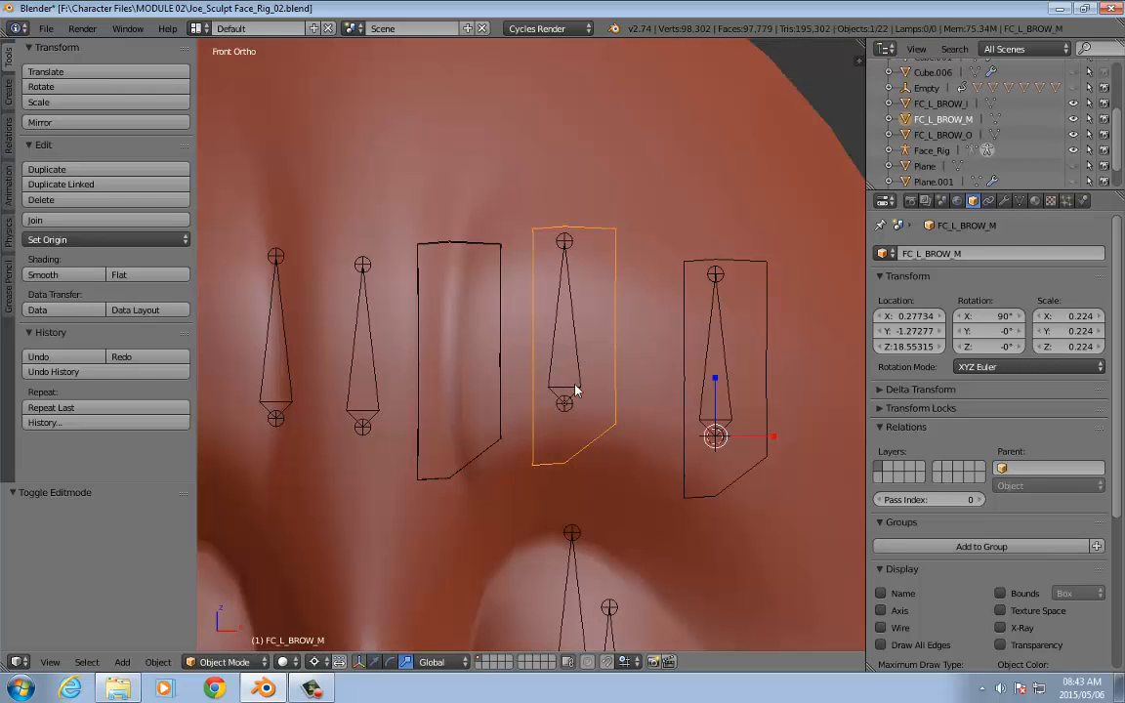
{"action": "key", "text": "shift+s"}
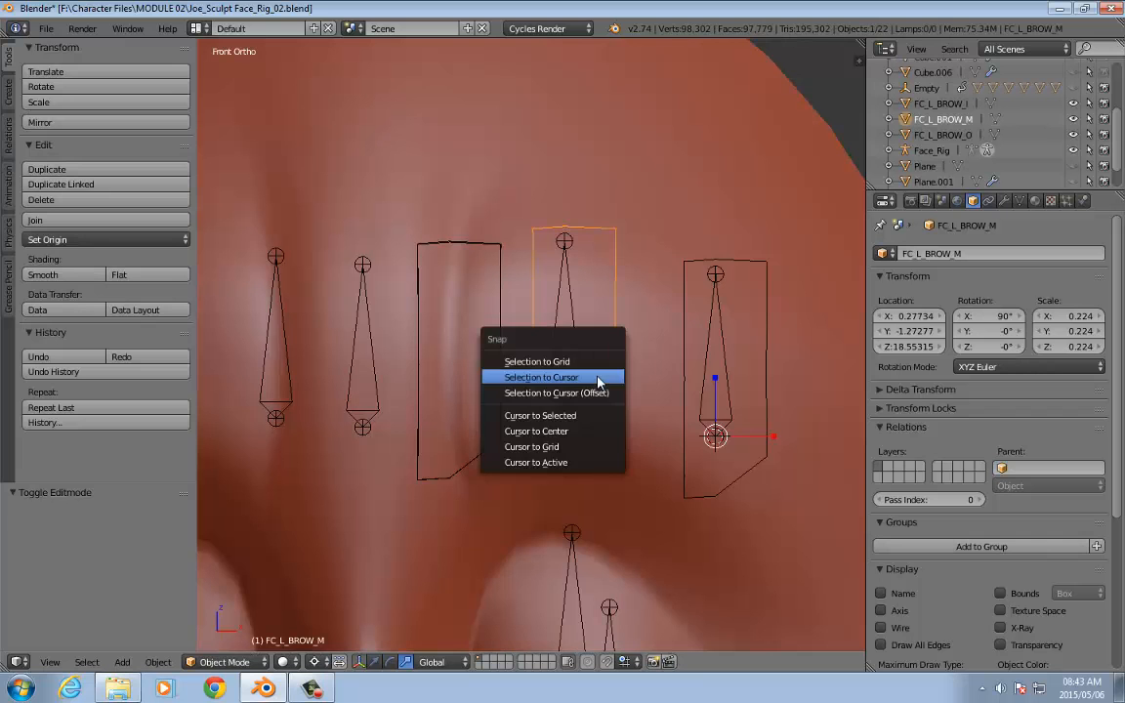
{"action": "left_click", "coordinate": [602, 378]}
{"action": "right_click", "coordinate": [581, 379]}
{"action": "key", "text": "shift+s"}
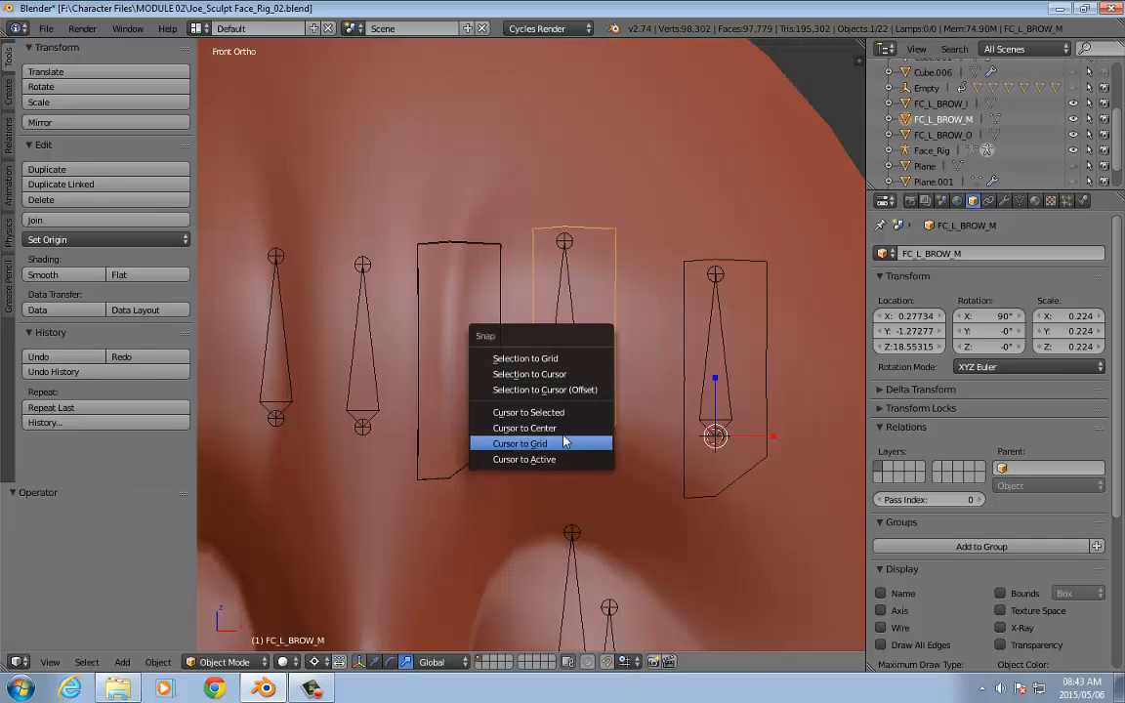
{"action": "left_click", "coordinate": [576, 412]}
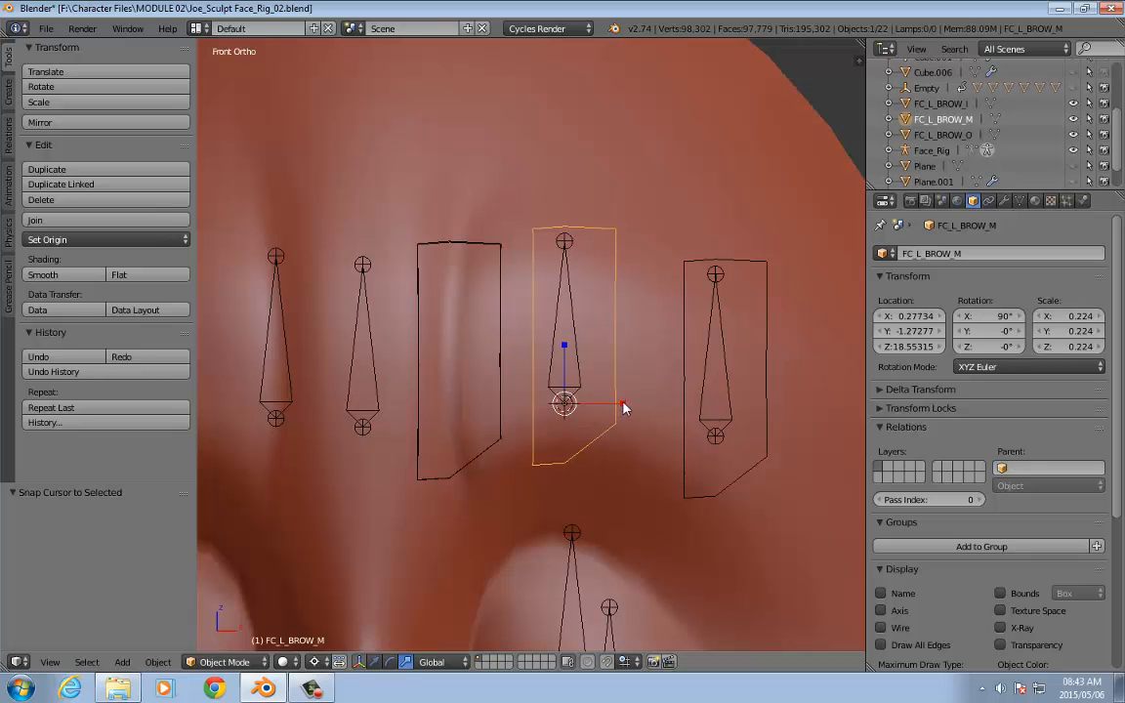
Step: Scale all vertices of FC_L_BROW_M by 1.414 along X in Edit Mode
{"action": "key", "text": "Tab"}
{"action": "key", "text": "s"}
{"action": "key", "text": "x"}
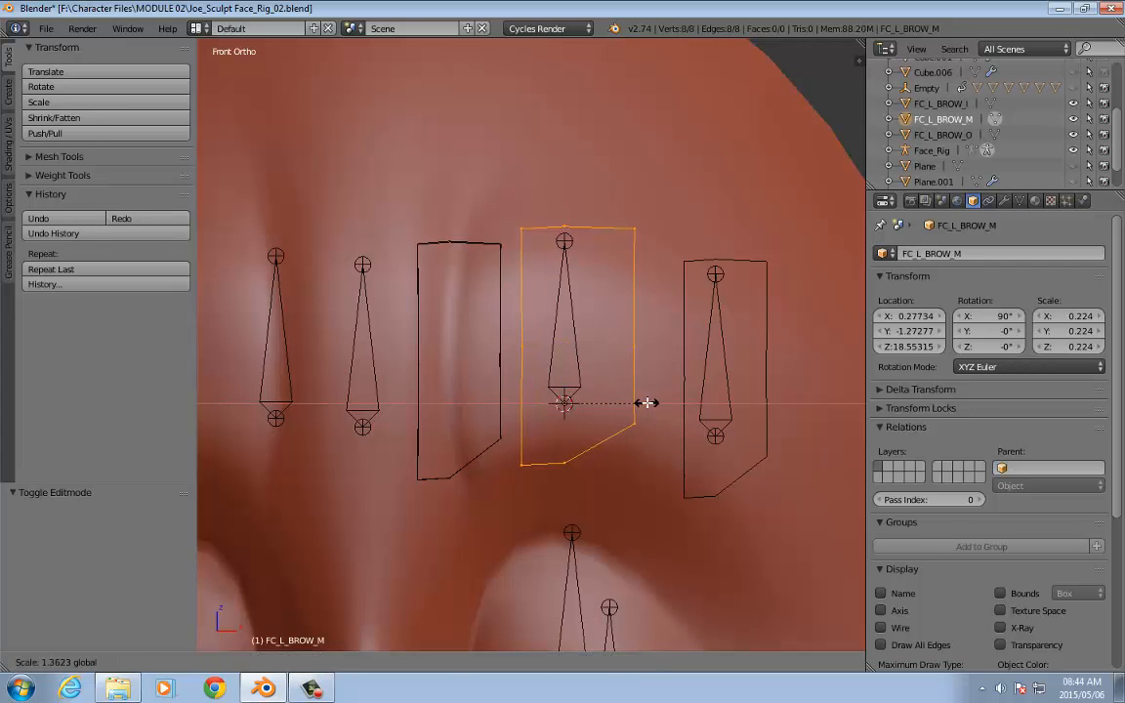
{"action": "left_click", "coordinate": [647, 402]}
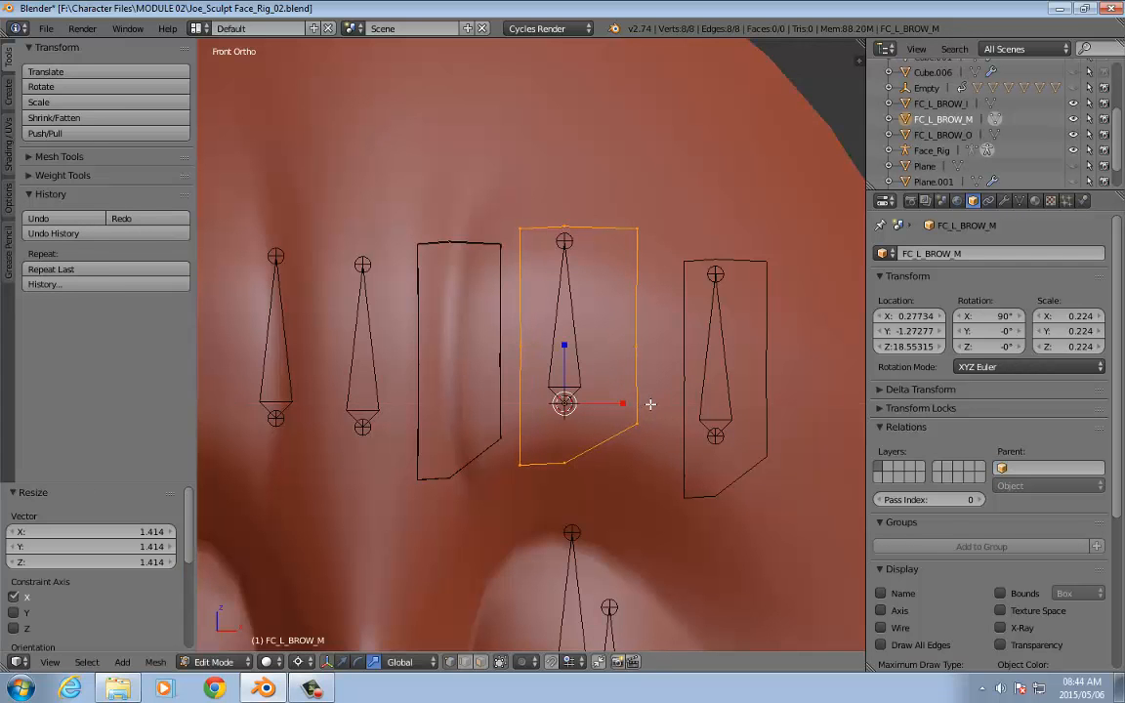
Step: Lower FC_L_BROW_M's top edge 0.024 along Z, and drop the outer top corner further with the middle vertex down 0.012
{"action": "left_click_drag", "start_coordinate": [505, 200], "coordinate": [674, 259]}
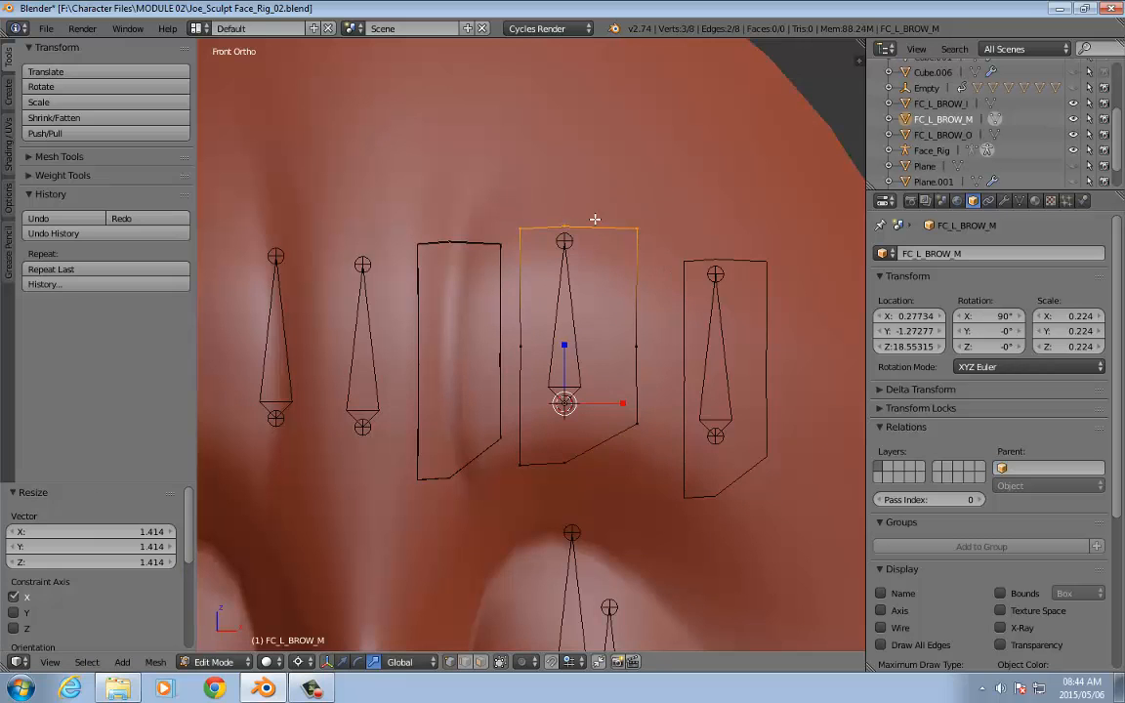
{"action": "key", "text": "g"}
{"action": "key", "text": "z"}
{"action": "left_click", "coordinate": [563, 364]}
{"action": "right_click", "coordinate": [637, 246]}
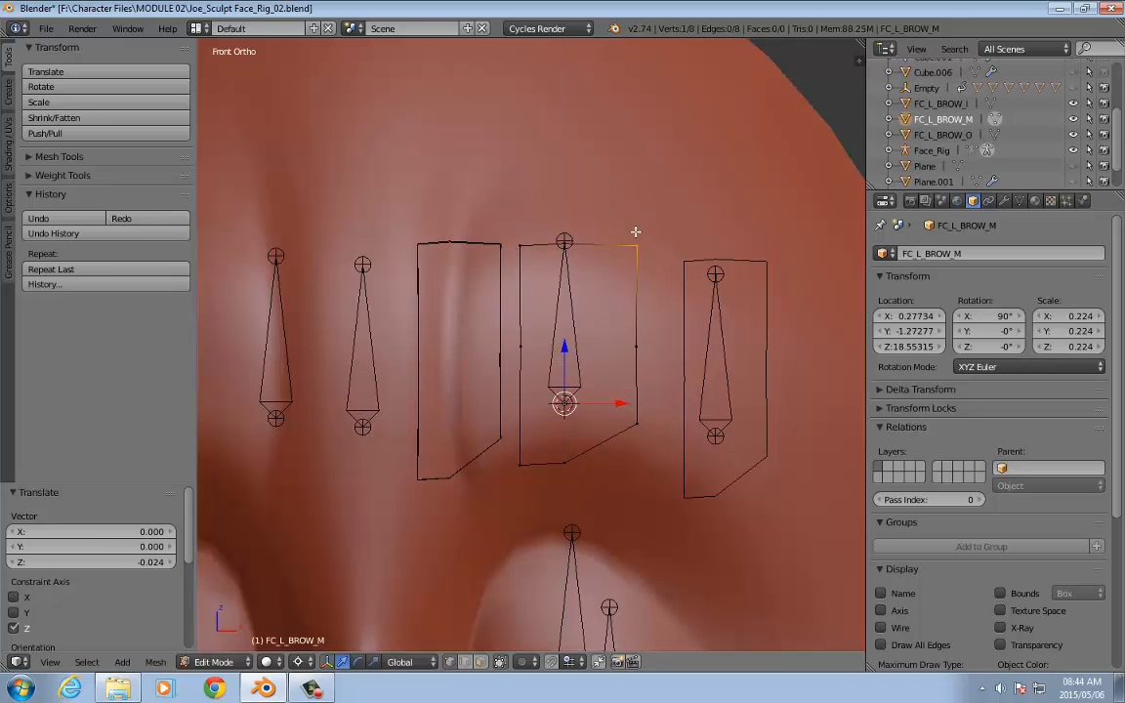
{"action": "mouse_move", "coordinate": [566, 349]}
{"action": "left_mouse_down"}
{"action": "mouse_move", "coordinate": [565, 379]}
{"action": "mouse_move", "coordinate": [565, 359]}
{"action": "left_mouse_up"}
{"action": "right_click", "coordinate": [559, 235]}
Step: Raise the inner and middle bottom vertices of FC_L_BROW_M along Z so the lower edge follows the brow
{"action": "key", "text": "b"}
{"action": "left_click_drag", "start_coordinate": [498, 428], "coordinate": [560, 496]}
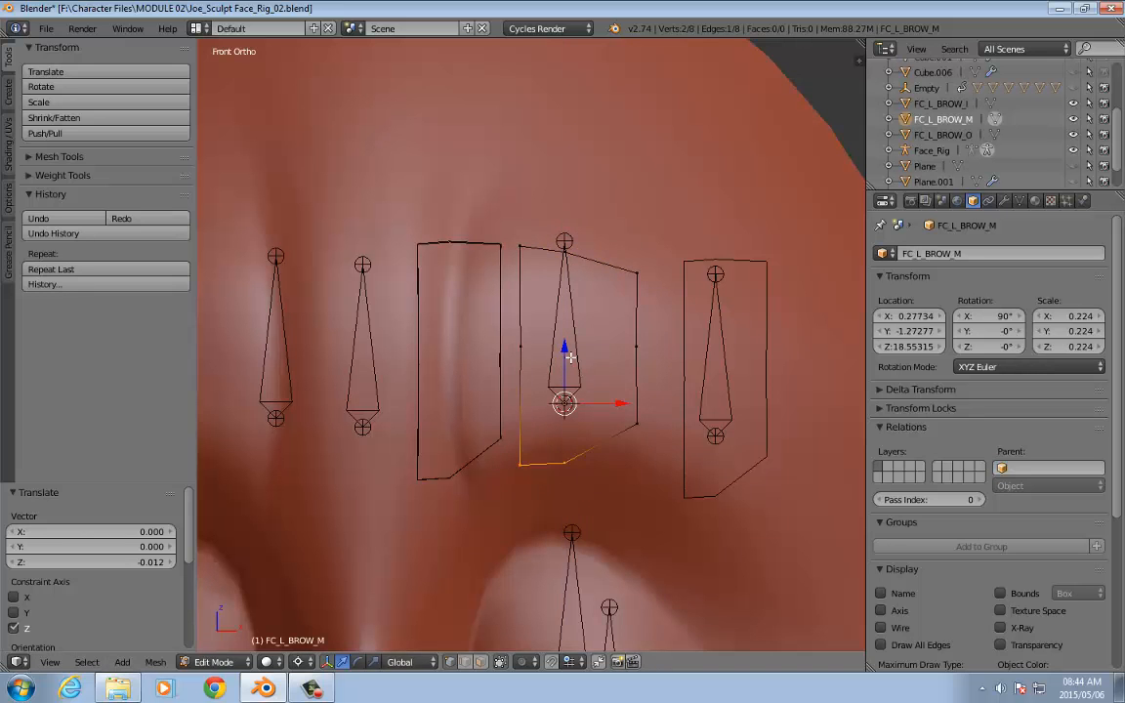
{"action": "key", "text": "g"}
{"action": "key", "text": "z"}
{"action": "left_click_drag", "start_coordinate": [569, 315], "coordinate": [569, 311]}
{"action": "right_click", "coordinate": [581, 424]}
{"action": "left_click_drag", "start_coordinate": [569, 365], "coordinate": [567, 348]}
Step: Move FC_L_BROW_M's vertices back along Y in the top view to follow the forehead, redoing the first attempt
{"action": "key", "text": "KP_7"}
{"action": "scroll", "coordinate": [752, 213], "scroll_direction": "up", "scroll_amount": 1}
{"action": "key", "text": "b"}
{"action": "left_click_drag", "start_coordinate": [698, 291], "coordinate": [355, 536]}
{"action": "left_click_drag", "start_coordinate": [574, 258], "coordinate": [573, 238]}
{"action": "key", "text": "ctrl+z"}
{"action": "key", "text": "b"}
{"action": "left_click_drag", "start_coordinate": [733, 313], "coordinate": [259, 500]}
{"action": "left_click_drag", "start_coordinate": [574, 250], "coordinate": [574, 227]}
Step: Move the middle pair of FC_L_BROW_M's vertices 0.009 along Y and return to Object Mode in the front orthographic view
{"action": "key", "text": "b"}
{"action": "left_click_drag", "start_coordinate": [621, 314], "coordinate": [717, 374]}
{"action": "mouse_move", "coordinate": [571, 249]}
{"action": "left_mouse_down"}
{"action": "mouse_move", "coordinate": [570, 236]}
{"action": "mouse_move", "coordinate": [576, 245]}
{"action": "left_mouse_up"}
{"action": "key", "text": "KP_3"}
{"action": "key", "text": "KP_5"}
{"action": "key", "text": "KP_1"}
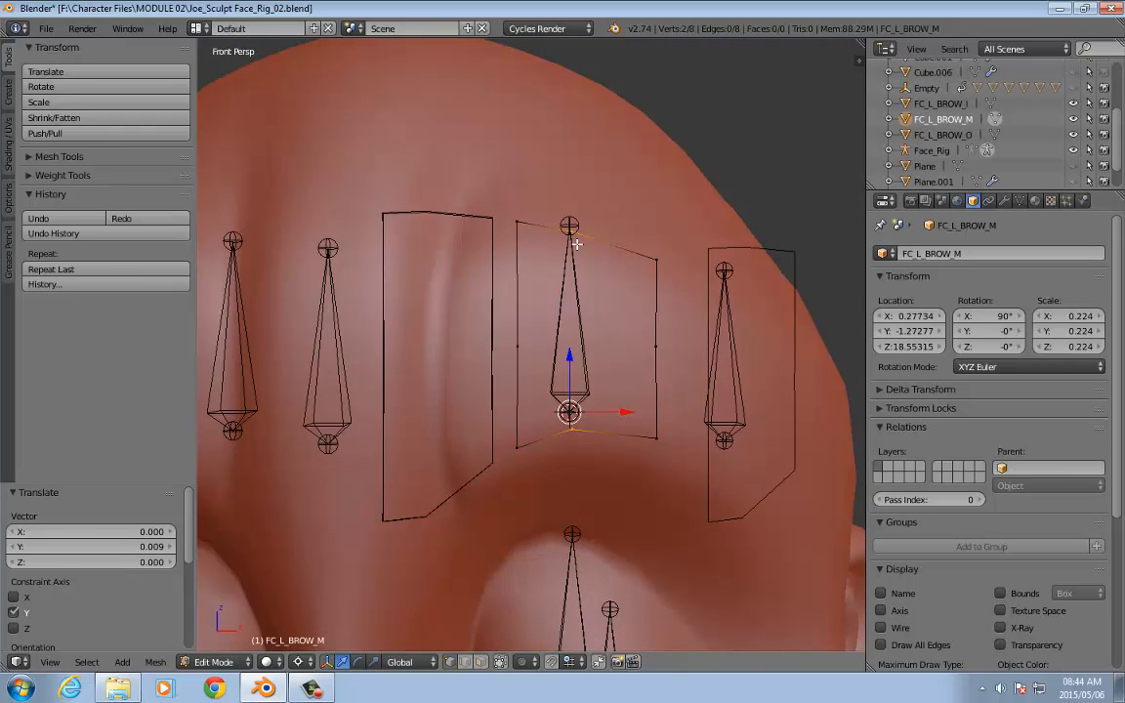
{"action": "key", "text": "KP_5"}
{"action": "scroll", "coordinate": [577, 244], "scroll_direction": "down", "scroll_amount": 2}
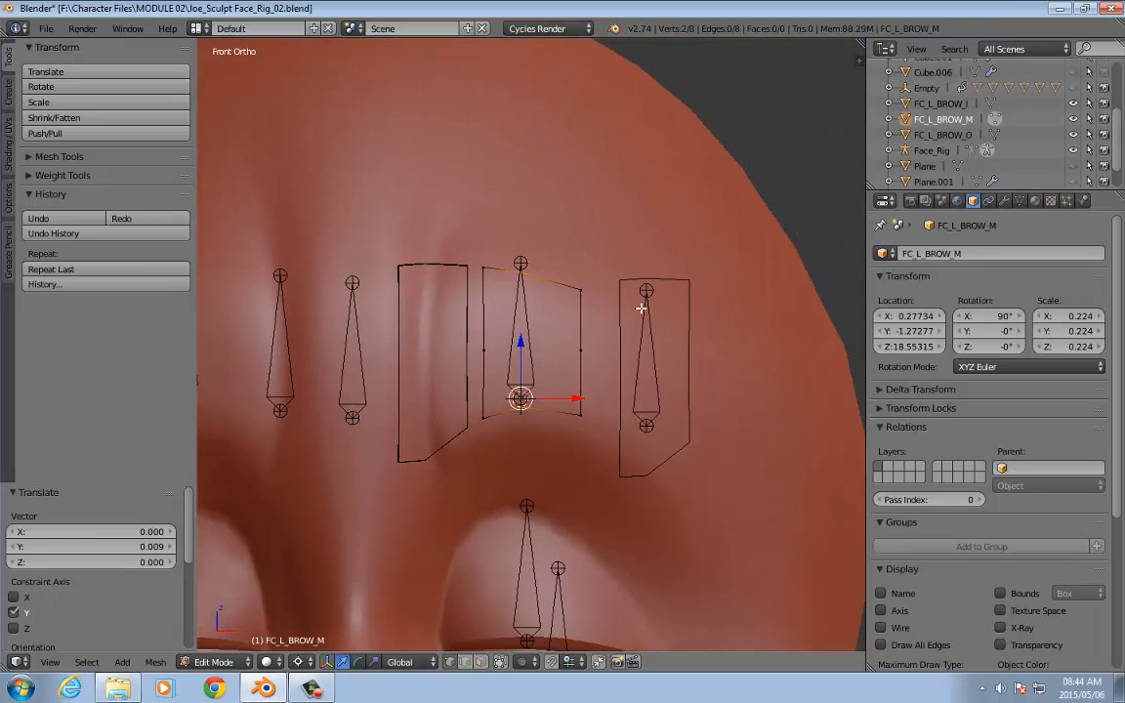
{"action": "key", "text": "Tab"}
Step: Snap the 3D cursor to FC_L_BROW_O and widen the shape in Edit Mode by moving its inner edge along X toward FC_L_BROW_M
{"action": "right_click", "coordinate": [619, 337]}
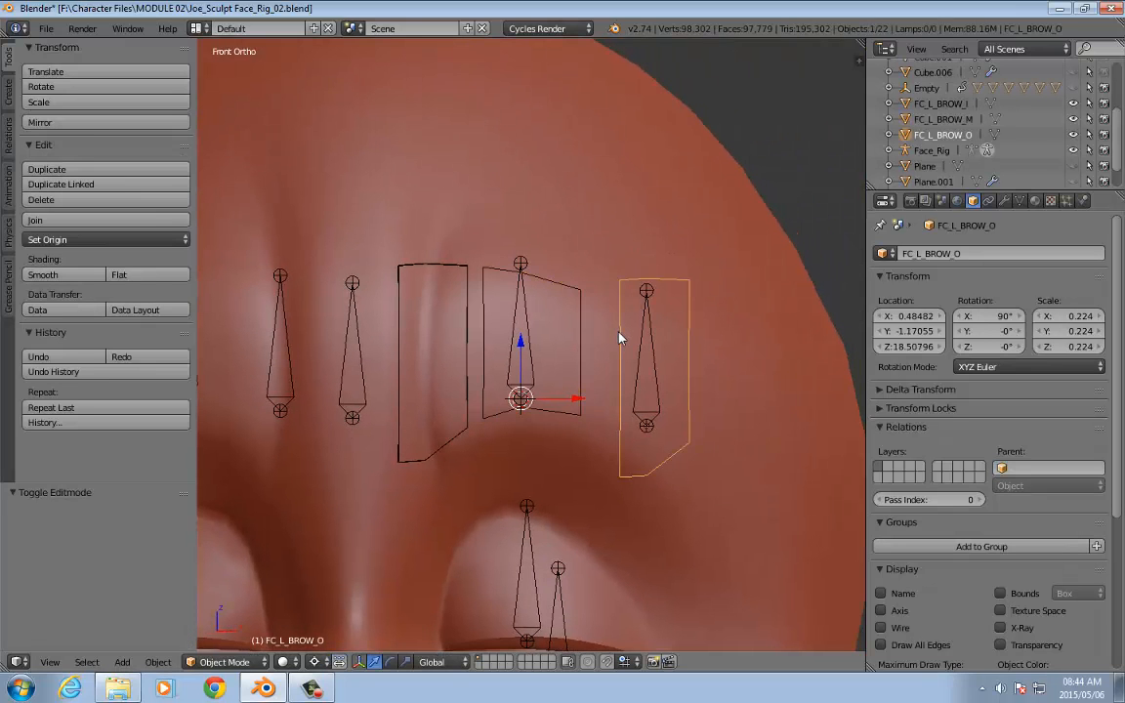
{"action": "key", "text": "shift+s"}
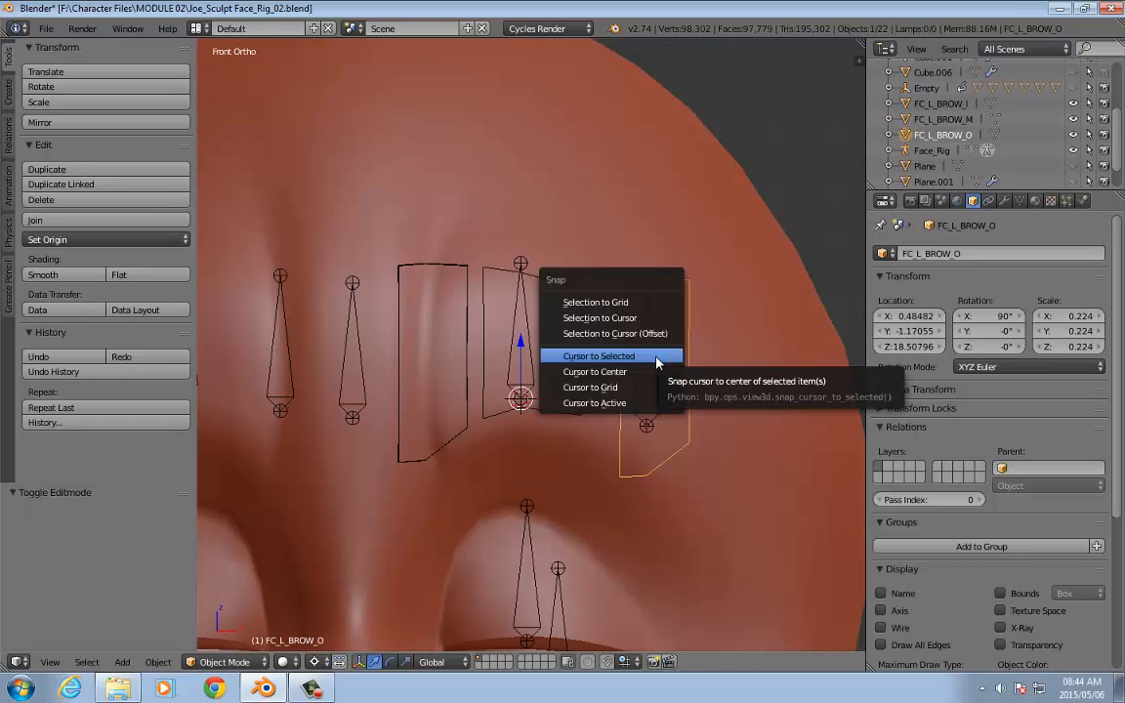
{"action": "left_click", "coordinate": [658, 359]}
{"action": "key", "text": "Tab"}
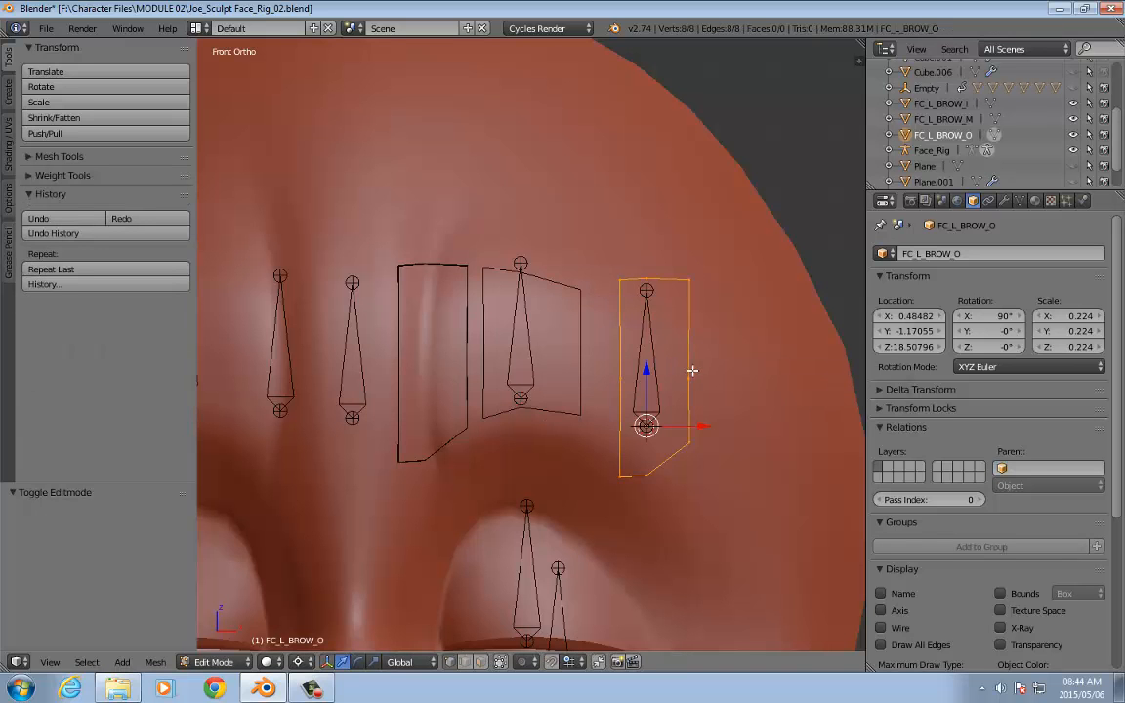
{"action": "left_click_drag", "start_coordinate": [574, 249], "coordinate": [629, 493]}
{"action": "left_click_drag", "start_coordinate": [703, 426], "coordinate": [676, 427]}
Step: Lower the top edge of FC_L_BROW_O along Z and drop its middle and outer top vertices further
{"action": "left_click_drag", "start_coordinate": [558, 217], "coordinate": [718, 307]}
{"action": "left_click_drag", "start_coordinate": [650, 372], "coordinate": [650, 383]}
{"action": "key", "text": "a"}
{"action": "key", "text": "b"}
{"action": "left_click_drag", "start_coordinate": [635, 267], "coordinate": [755, 345]}
{"action": "left_click_drag", "start_coordinate": [645, 371], "coordinate": [645, 387]}
Step: Lower FC_L_BROW_O's top edge slightly more and bring its outer top corner further down to continue the brow's slope
{"action": "key", "text": "b"}
{"action": "left_click_drag", "start_coordinate": [542, 232], "coordinate": [791, 357]}
{"action": "left_click_drag", "start_coordinate": [647, 371], "coordinate": [647, 374]}
{"action": "key", "text": "a"}
{"action": "key", "text": "b"}
{"action": "left_click_drag", "start_coordinate": [671, 291], "coordinate": [735, 344]}
{"action": "left_click_drag", "start_coordinate": [650, 366], "coordinate": [651, 387]}
Step: Raise FC_L_BROW_O's inner bottom vertices 0.076 along Z, lift the inner bottom corner a little more, and lower the top middle vertex 0.005
{"action": "key", "text": "a"}
{"action": "key", "text": "b"}
{"action": "left_click_drag", "start_coordinate": [584, 460], "coordinate": [672, 502]}
{"action": "left_click_drag", "start_coordinate": [647, 376], "coordinate": [646, 330]}
{"action": "right_click", "coordinate": [558, 389]}
{"action": "key", "text": "b"}
{"action": "left_click_drag", "start_coordinate": [557, 388], "coordinate": [605, 459]}
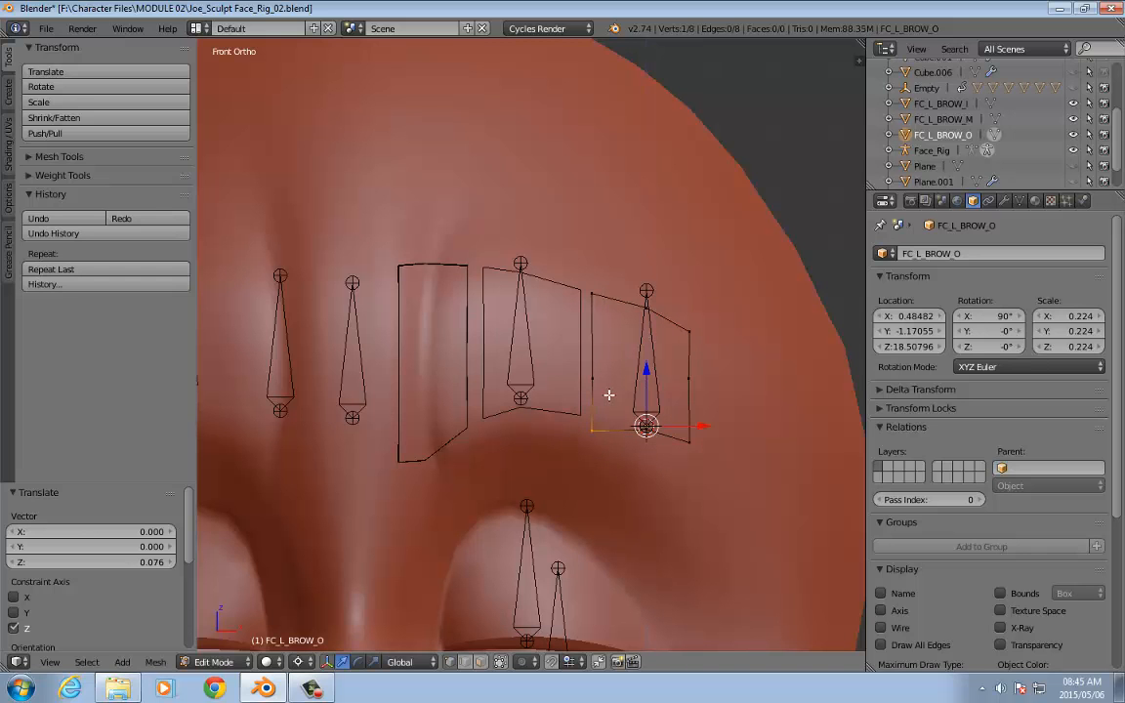
{"action": "left_click_drag", "start_coordinate": [646, 374], "coordinate": [645, 362]}
{"action": "right_click", "coordinate": [652, 311]}
{"action": "left_click_drag", "start_coordinate": [647, 371], "coordinate": [647, 379]}
Step: Adjust FC_L_BROW_O's depth in the top view, moving its middle vertex pair 0.006 along Y, and return to Object Mode
{"action": "key", "text": "KP_7"}
{"action": "key", "text": "a"}
{"action": "key", "text": "b"}
{"action": "left_click_drag", "start_coordinate": [576, 285], "coordinate": [614, 361]}
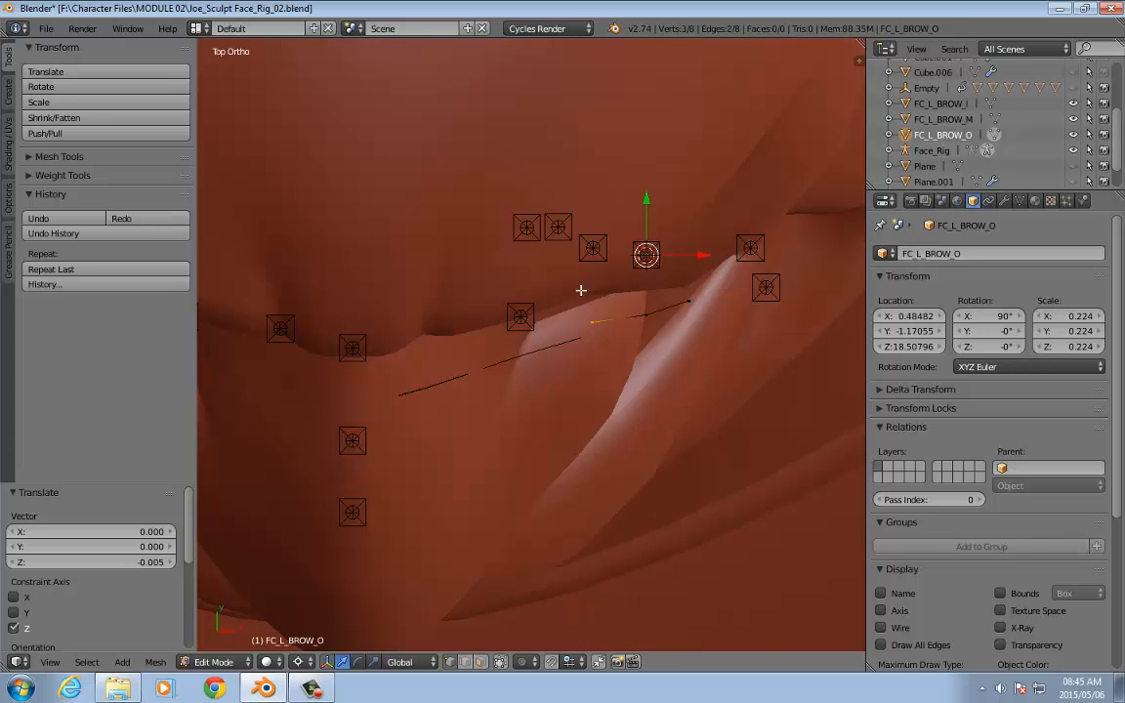
{"action": "mouse_move", "coordinate": [648, 205]}
{"action": "left_mouse_down"}
{"action": "mouse_move", "coordinate": [649, 215]}
{"action": "mouse_move", "coordinate": [653, 180]}
{"action": "mouse_move", "coordinate": [647, 207]}
{"action": "left_mouse_up"}
{"action": "key", "text": "KP_1"}
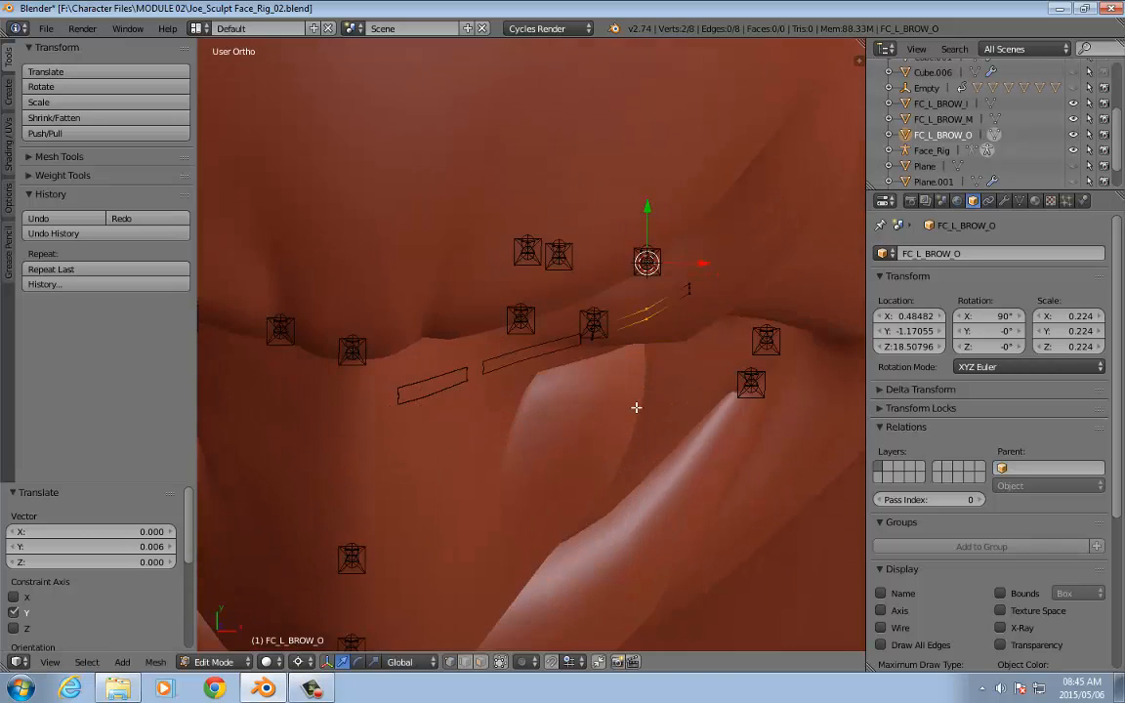
{"action": "key", "text": "Tab"}
Step: Assign FC_L_BROW_M as the custom shape of the L_Brow_M bone
{"action": "right_click", "coordinate": [514, 349]}
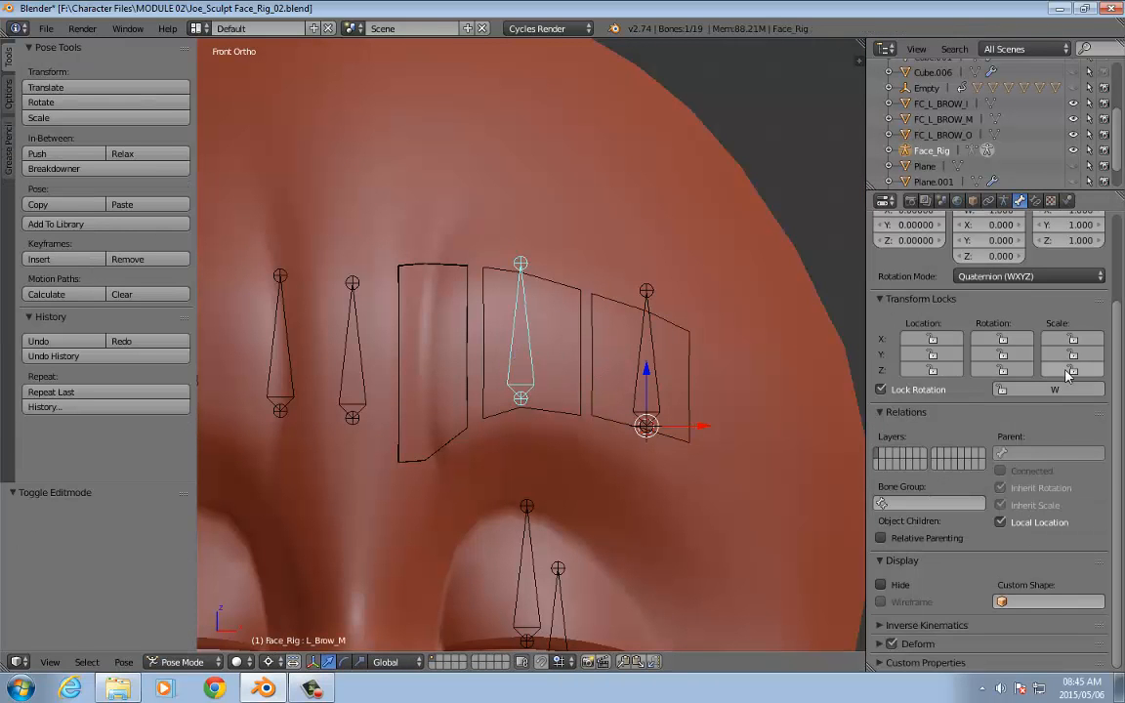
{"action": "left_click", "coordinate": [1044, 601]}
{"action": "type", "text": "fc"}
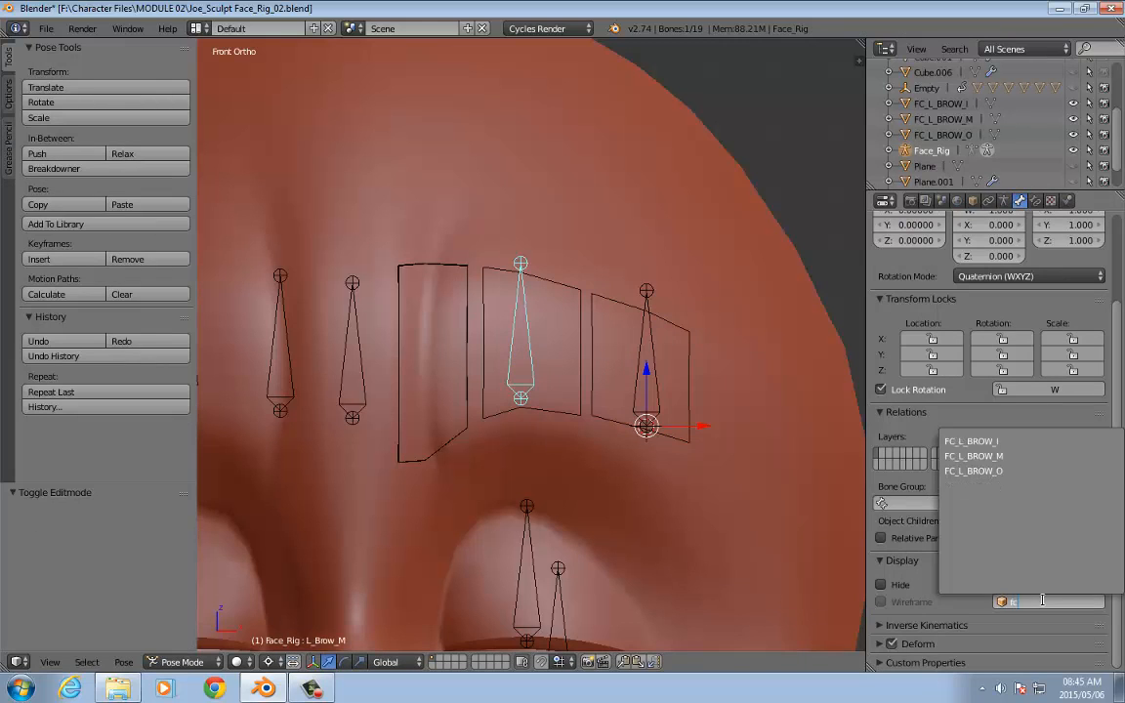
{"action": "left_click", "coordinate": [973, 456]}
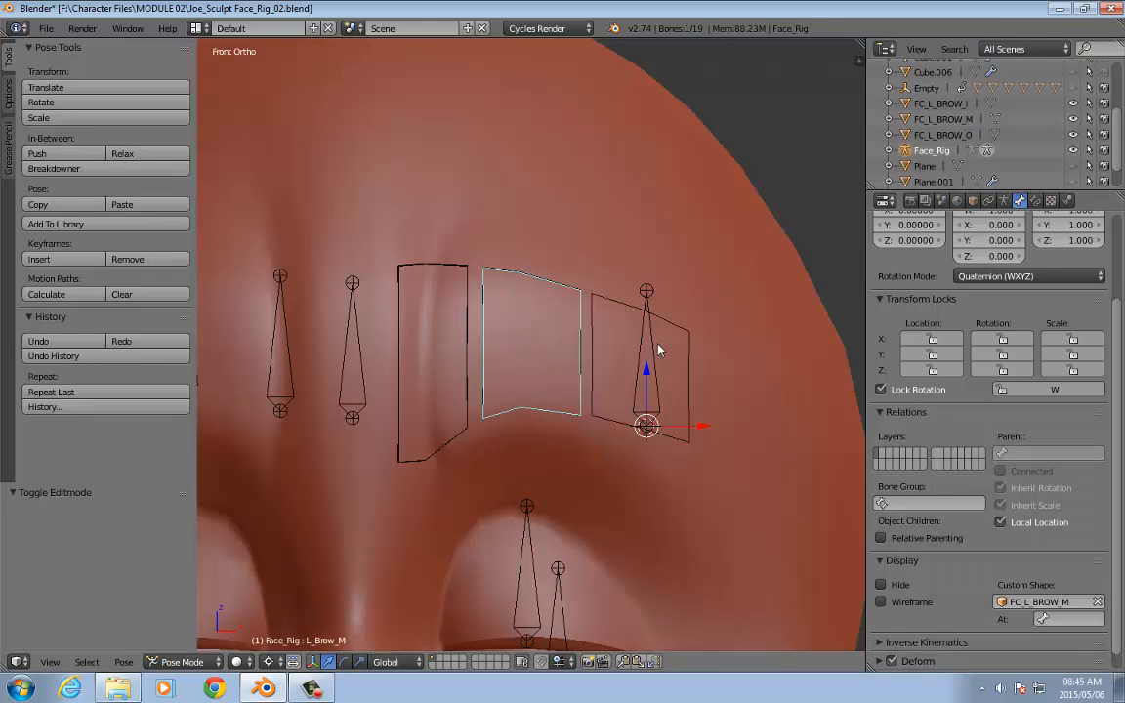
Step: Assign FC_L_BROW_O as the custom shape of the L_Brow_O bone
{"action": "right_click", "coordinate": [653, 352]}
{"action": "left_click", "coordinate": [1046, 601]}
{"action": "type", "text": "fc"}
{"action": "left_click", "coordinate": [1000, 473]}
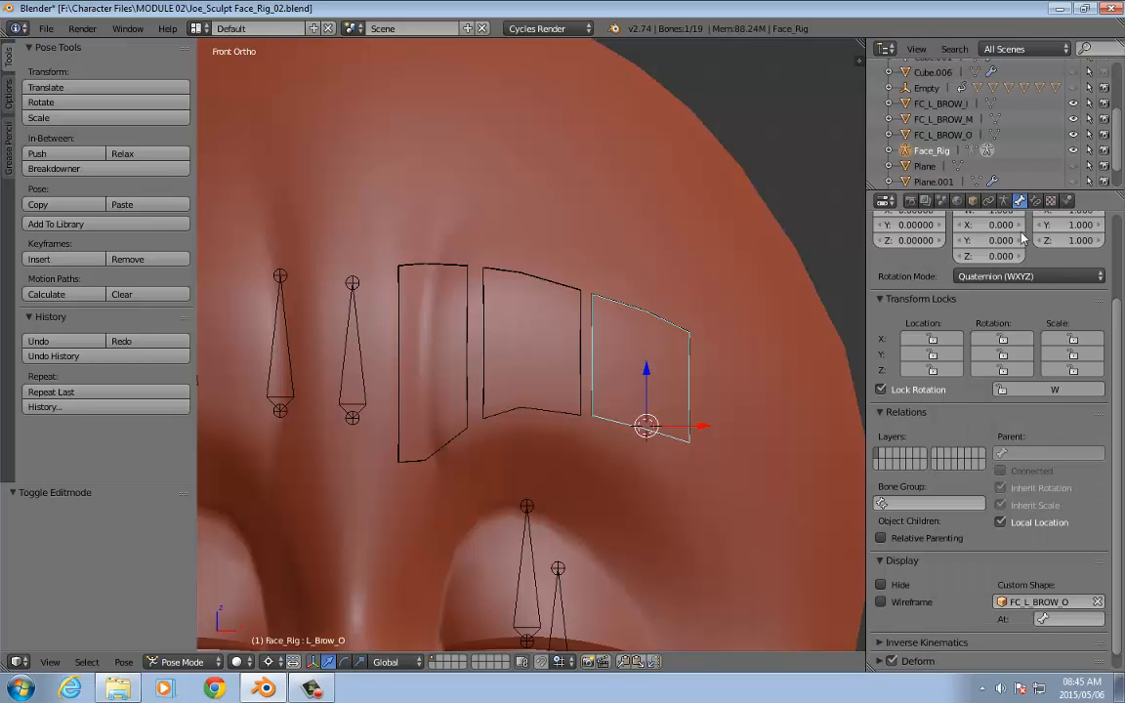
Step: Hide the FC_L_BROW_I, FC_L_BROW_M and FC_L_BROW_O objects and deselect all bones
{"action": "left_click", "coordinate": [1072, 105]}
{"action": "left_click", "coordinate": [1073, 119]}
{"action": "left_click", "coordinate": [1073, 134]}
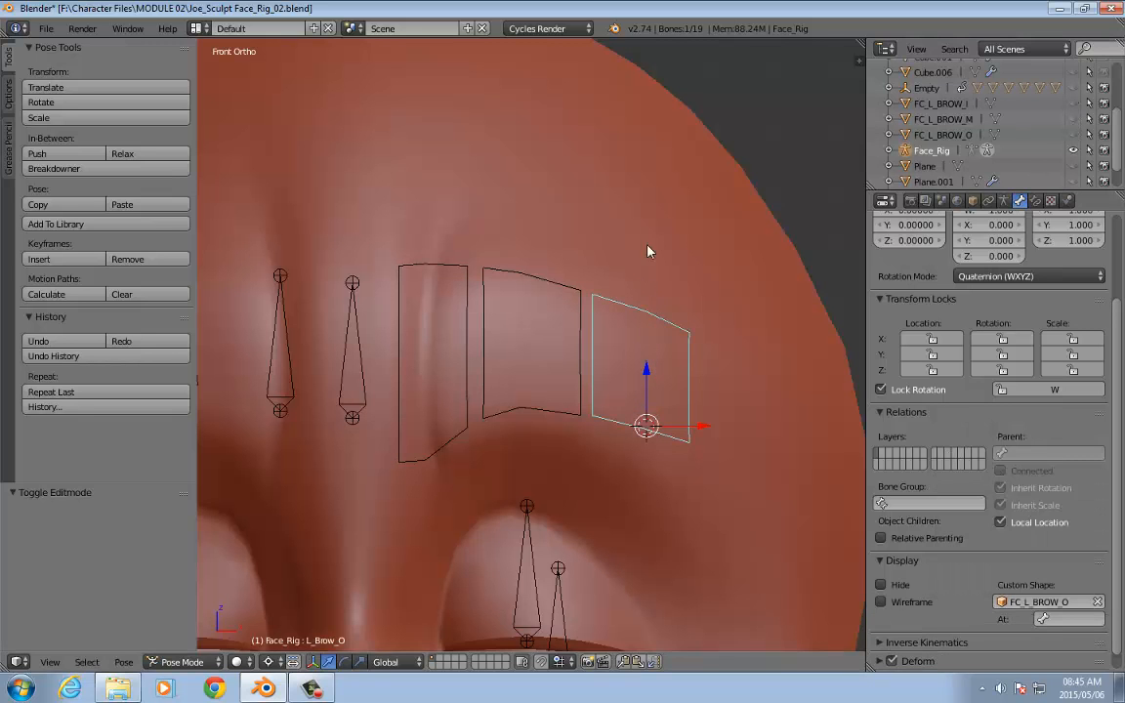
{"action": "scroll", "coordinate": [488, 361], "scroll_direction": "down", "scroll_amount": 5}
{"action": "key", "text": "a"}
{"action": "middle_click_drag", "start_coordinate": [679, 312], "coordinate": [721, 253], "text": "shift"}
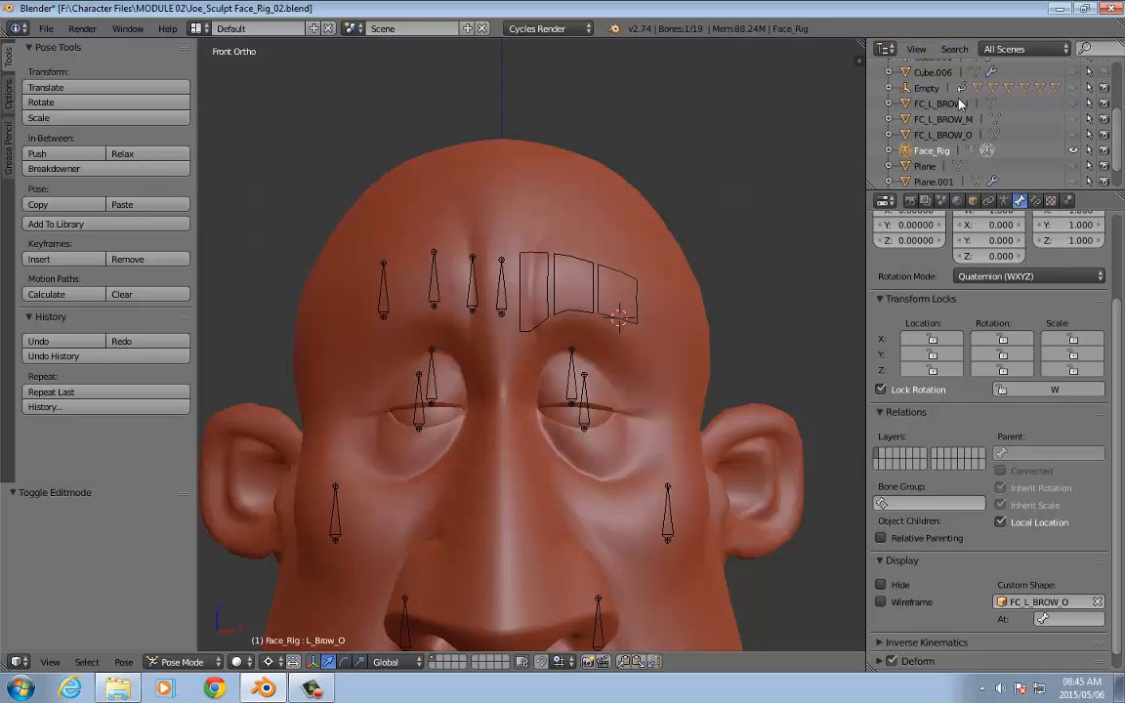
Step: Show the three FC_L_BROW shape objects again and hide the Face_Rig armature
{"action": "left_click_drag", "start_coordinate": [1075, 104], "coordinate": [1076, 135]}
{"action": "scroll", "coordinate": [648, 246], "scroll_direction": "up", "scroll_amount": 2}
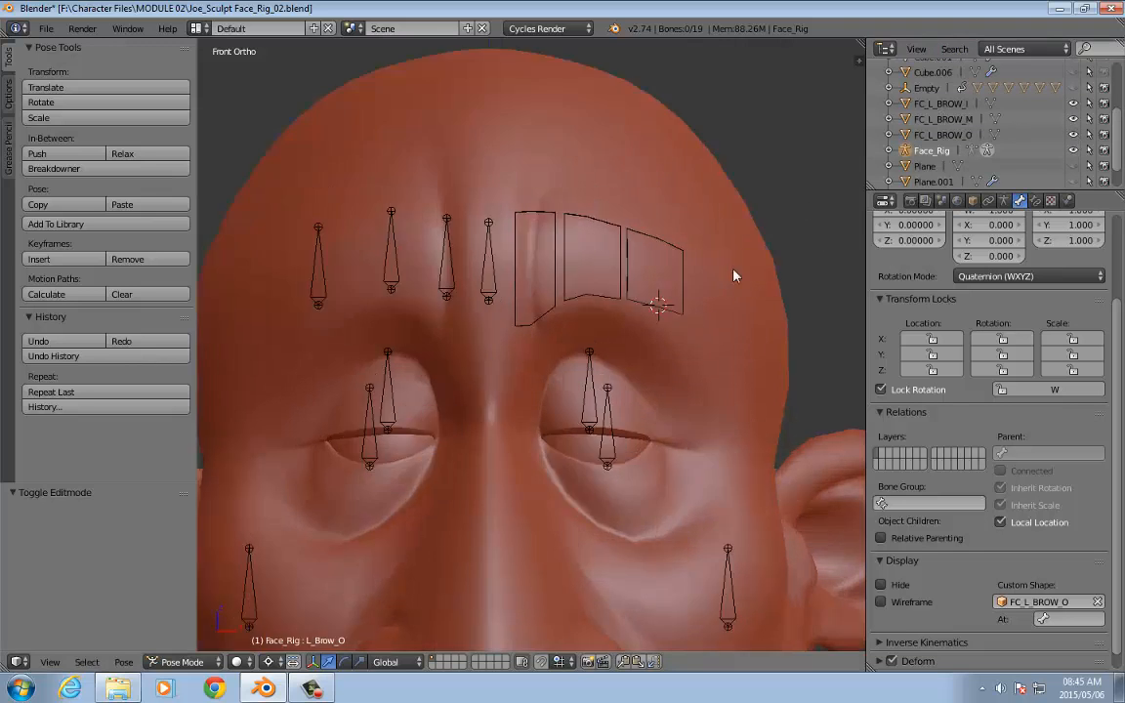
{"action": "left_click", "coordinate": [1073, 152]}
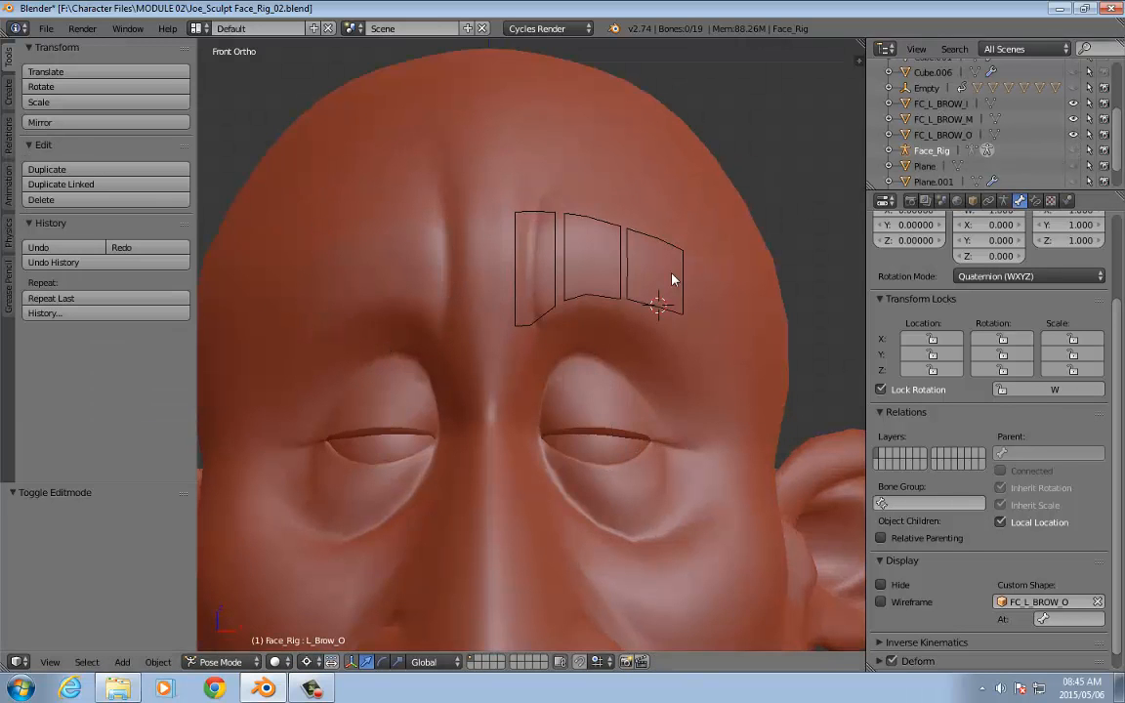
Step: Select FC_L_BROW_I, FC_L_BROW_M and FC_L_BROW_O together and duplicate them in place
{"action": "scroll", "coordinate": [708, 246], "scroll_direction": "up", "scroll_amount": 3}
{"action": "right_click", "coordinate": [507, 214]}
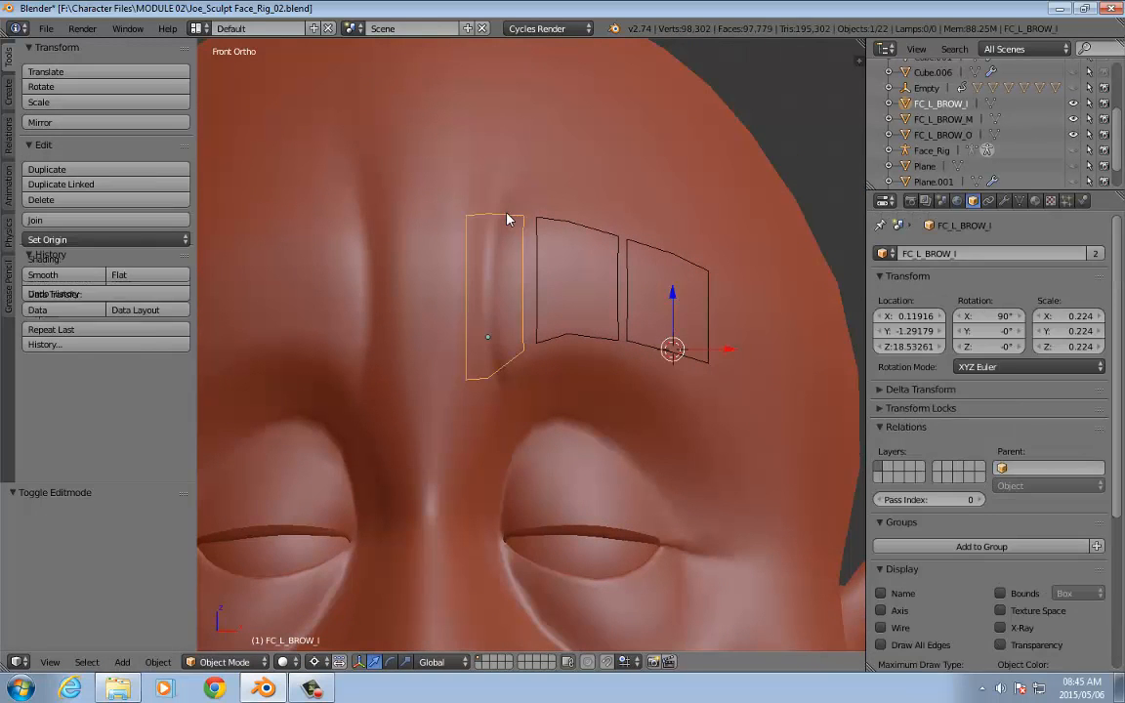
{"action": "right_click", "coordinate": [573, 224], "text": "shift"}
{"action": "right_click", "coordinate": [644, 252], "text": "shift"}
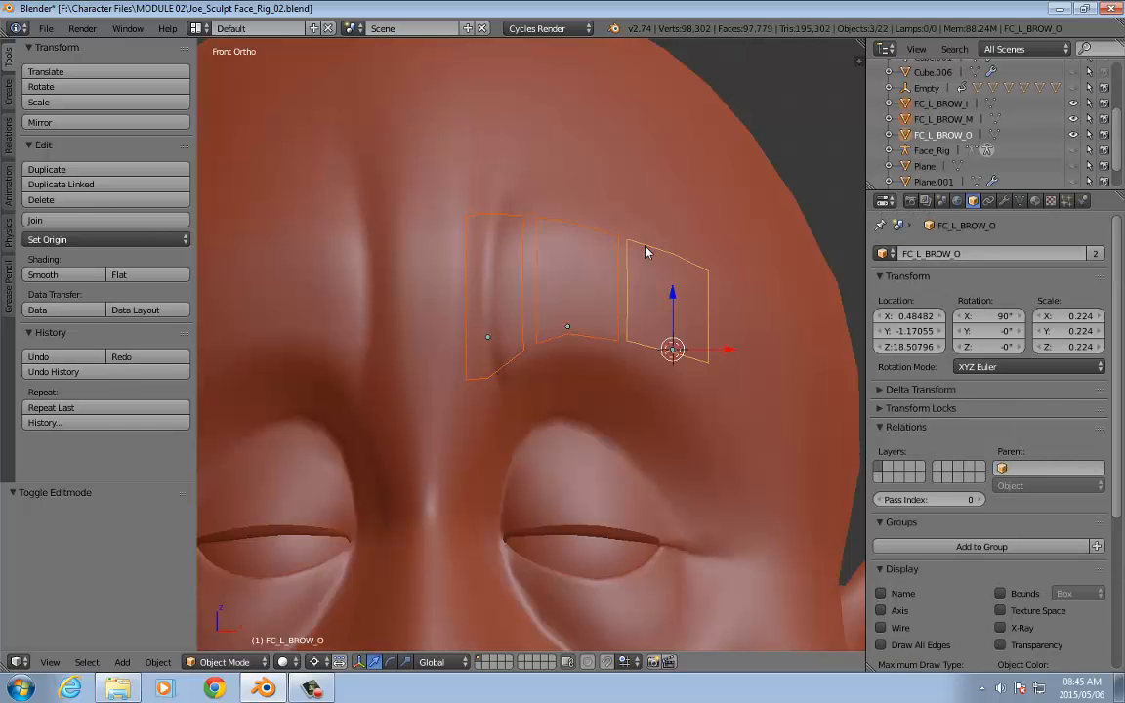
{"action": "key", "text": "shift+d"}
{"action": "right_click", "coordinate": [645, 246]}
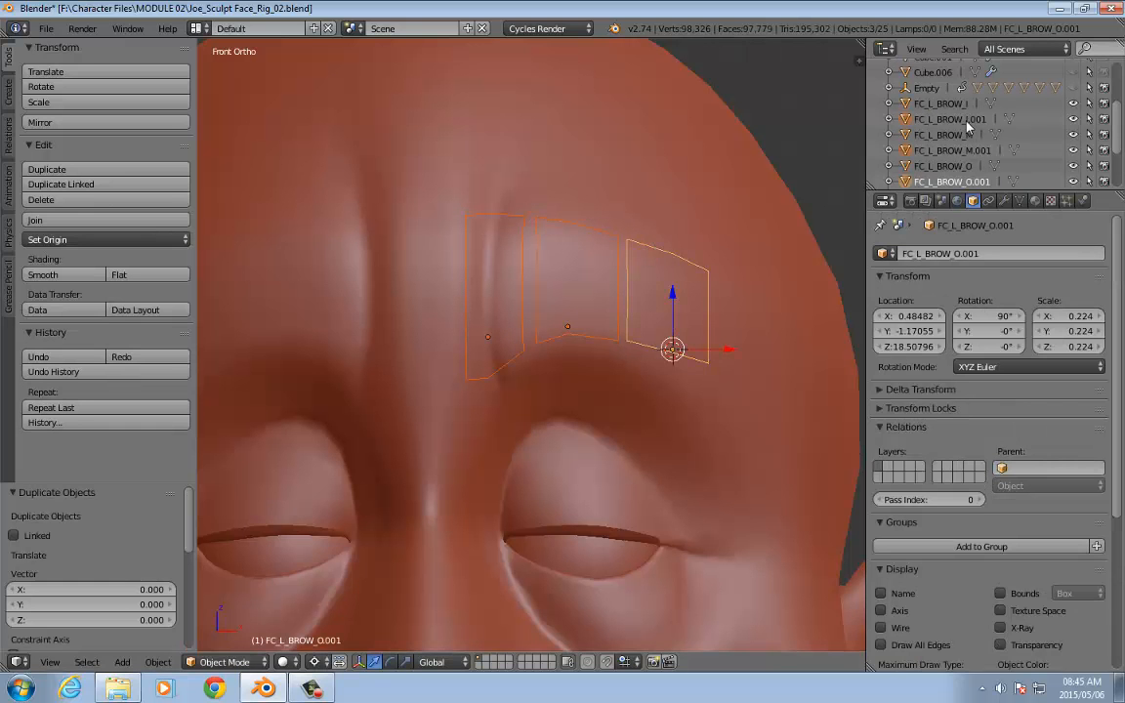
Step: Rename the duplicate FC_L_BROW_I.001 as FC_R_BROW_I
{"action": "key", "text": "n"}
{"action": "left_click", "coordinate": [787, 267]}
{"action": "left_click", "coordinate": [695, 126]}
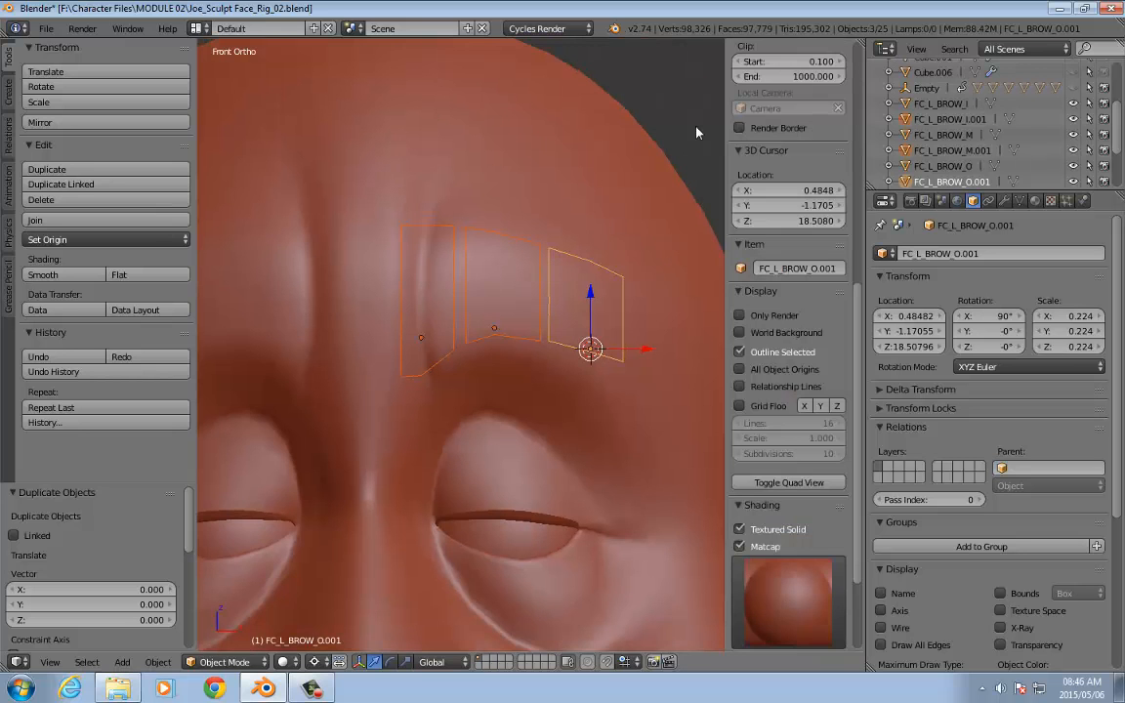
{"action": "left_click", "coordinate": [975, 122]}
{"action": "left_click", "coordinate": [763, 267]}
{"action": "left_click_drag", "start_coordinate": [772, 268], "coordinate": [777, 269]}
{"action": "type", "text": "R"}
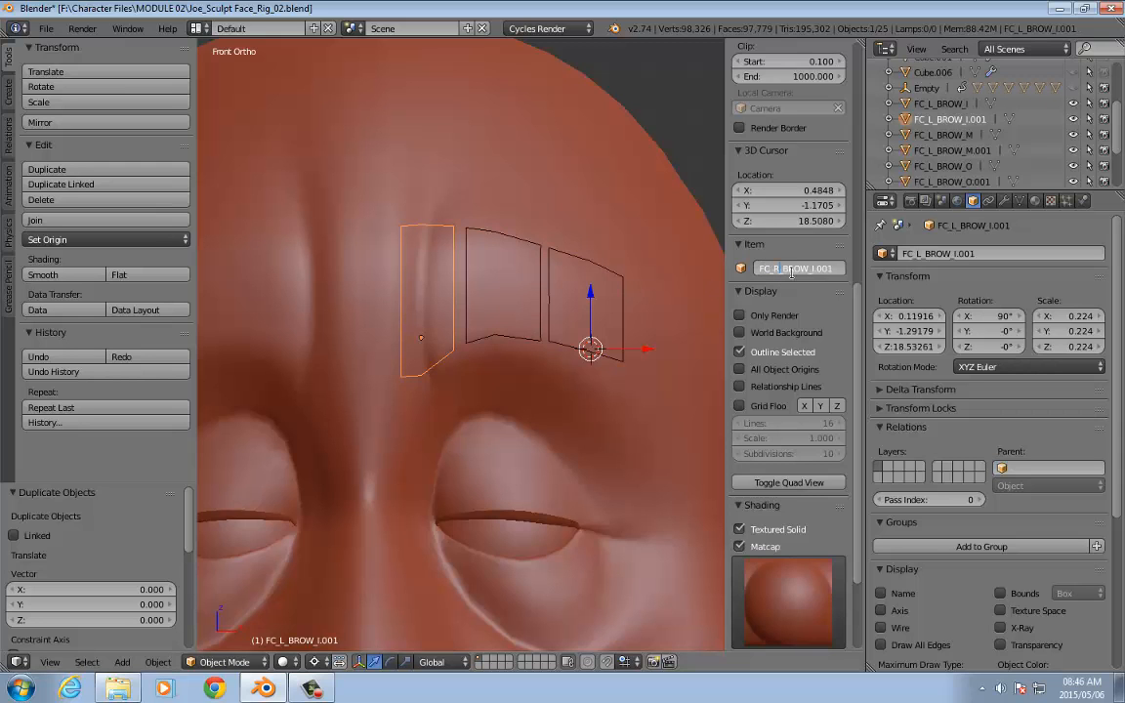
{"action": "key", "text": "Return"}
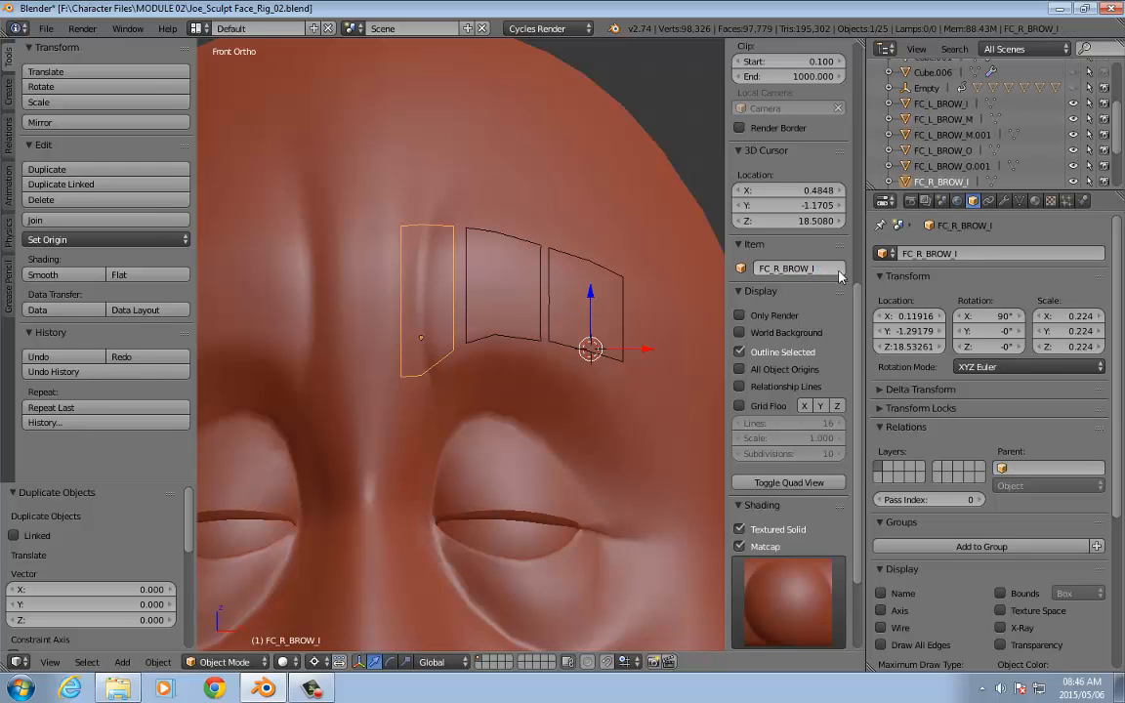
Step: Rename the duplicates FC_L_BROW_M.001 and FC_L_BROW_O.001 as FC_R_BROW_M and FC_R_BROW_O, and clear the selection
{"action": "left_click", "coordinate": [882, 134]}
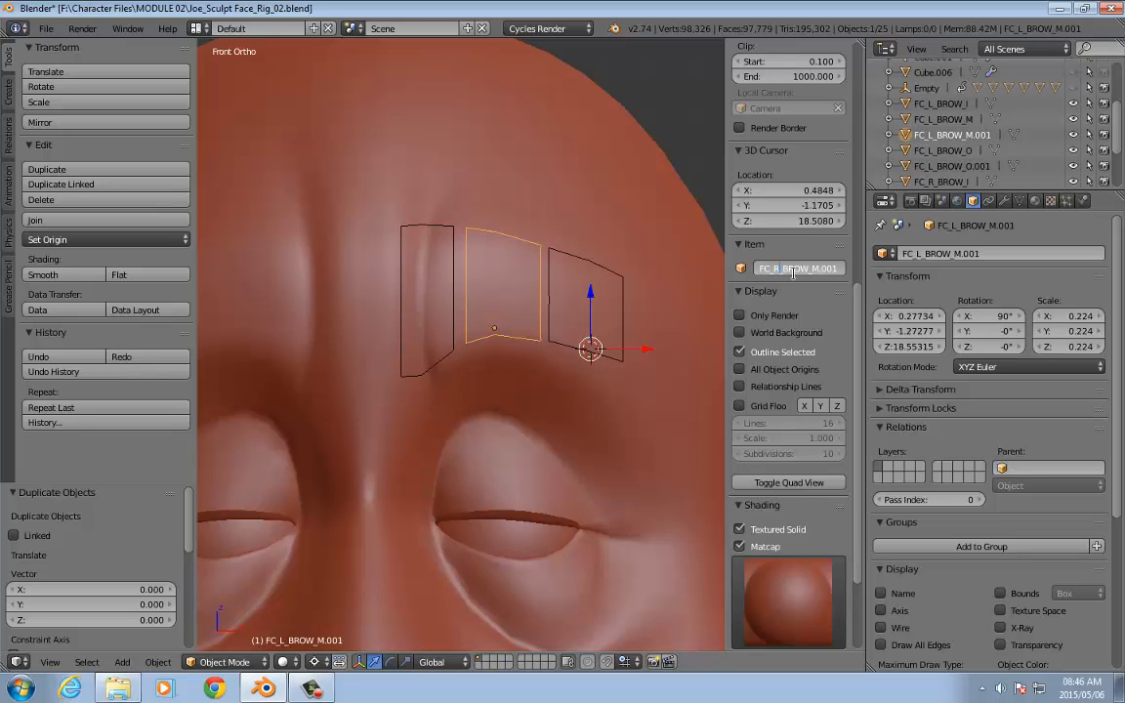
{"action": "key", "text": "Return"}
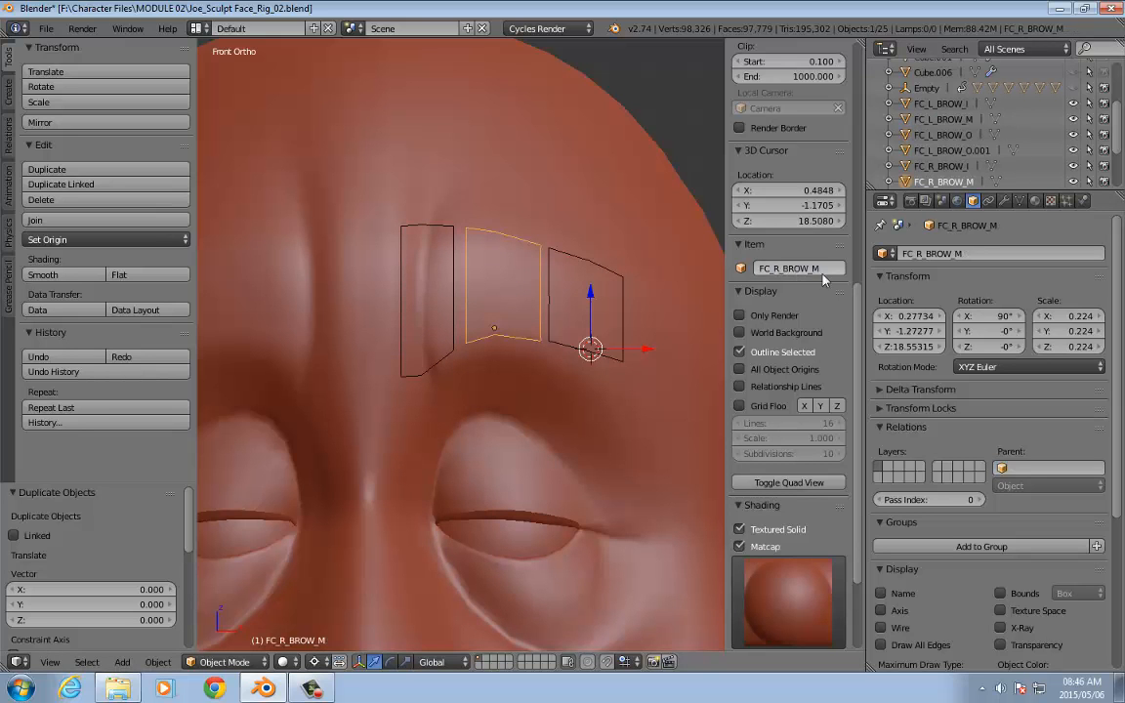
{"action": "left_click", "coordinate": [881, 150]}
{"action": "left_click_drag", "start_coordinate": [779, 269], "coordinate": [775, 269]}
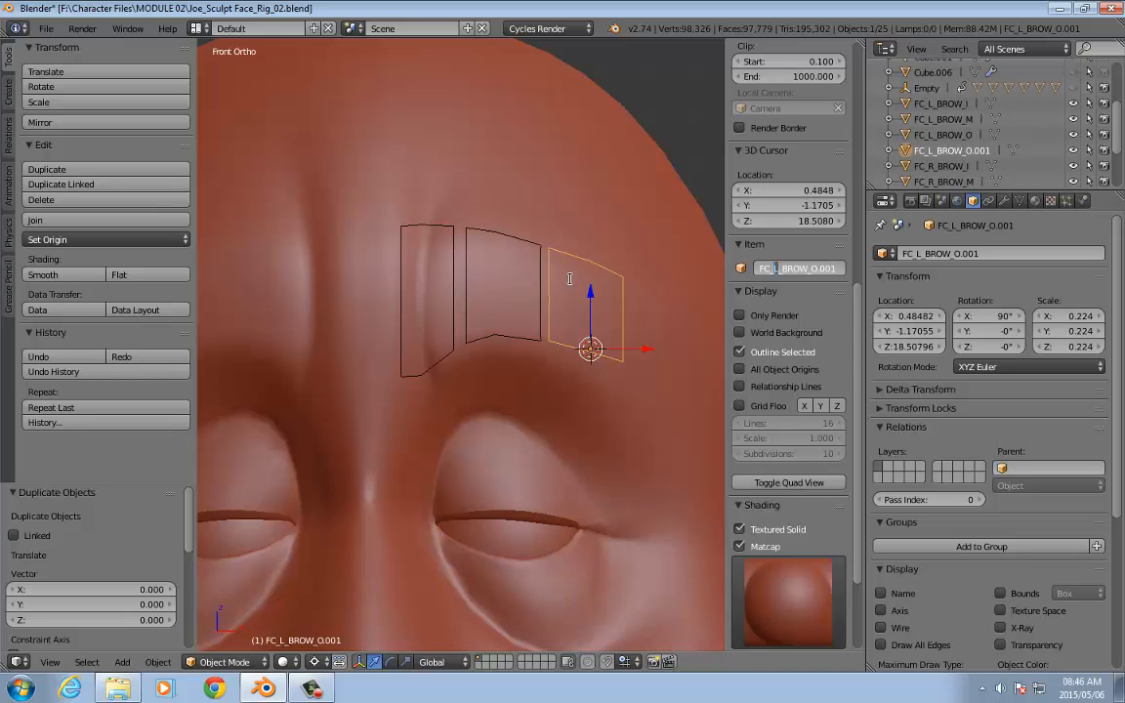
{"action": "key", "text": "Delete"}
{"action": "type", "text": "R"}
{"action": "key", "text": "Delete"}
{"action": "key", "text": "Return"}
{"action": "key", "text": "a"}
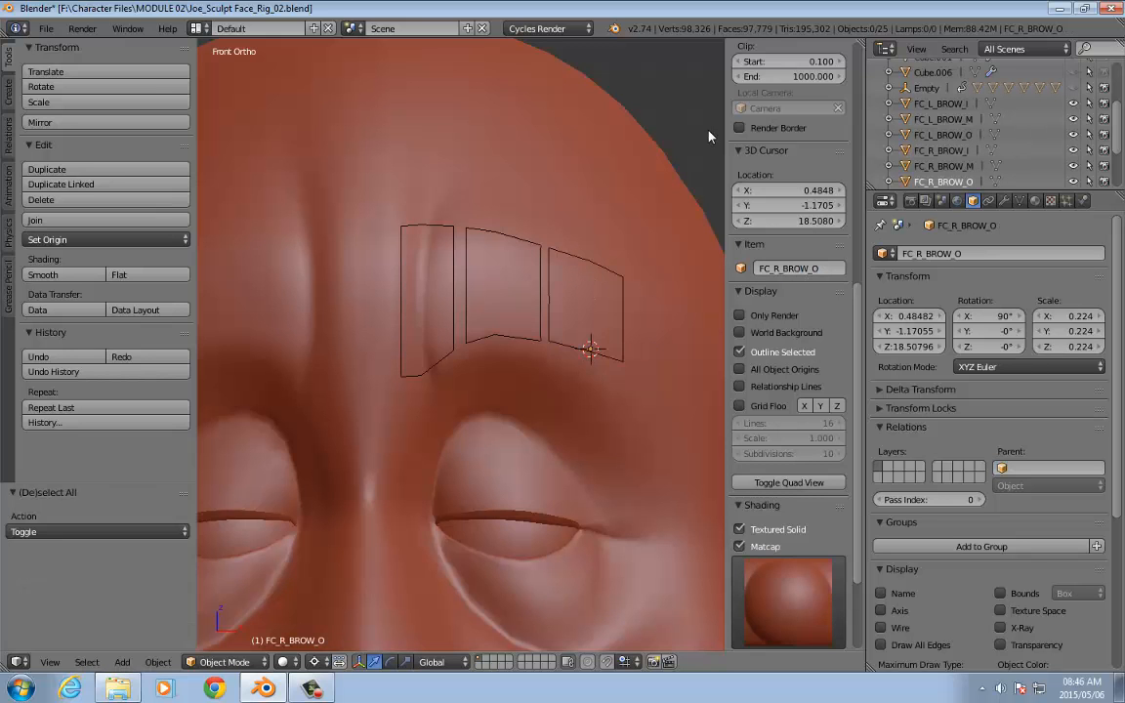
Step: Hide the three FC_L_BROW shape objects and show the Face_Rig armature again
{"action": "scroll", "coordinate": [402, 195], "scroll_direction": "down", "scroll_amount": 3}
{"action": "middle_click_drag", "start_coordinate": [436, 254], "coordinate": [471, 257], "text": "shift"}
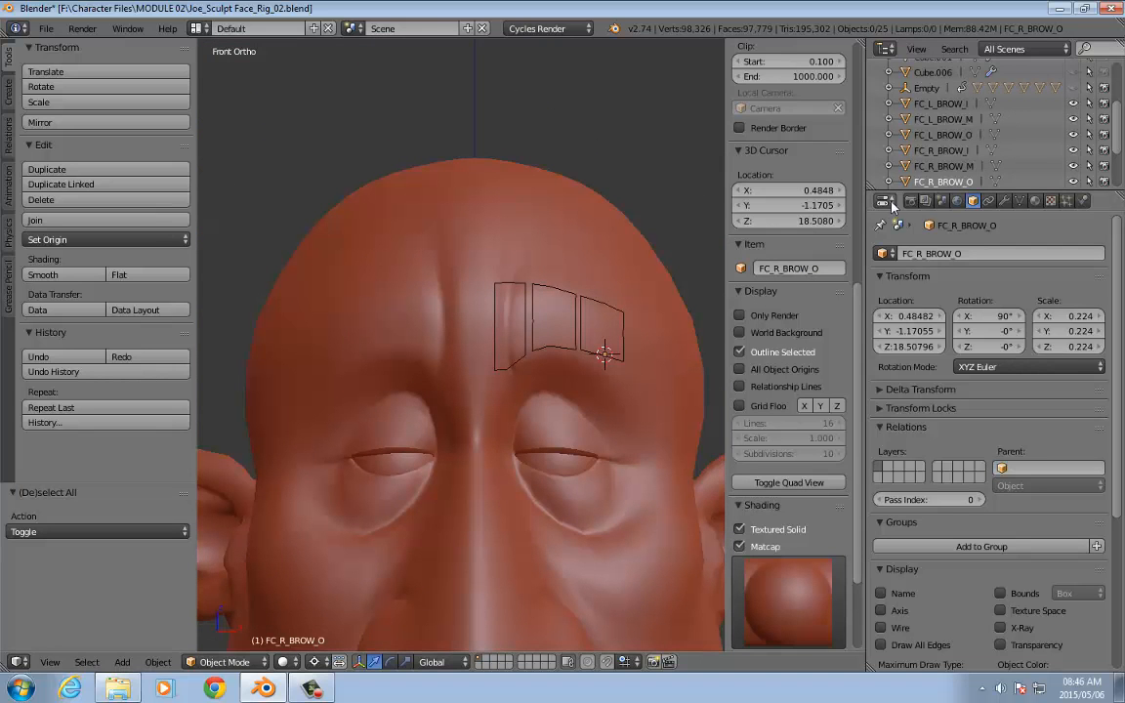
{"action": "left_click_drag", "start_coordinate": [1073, 135], "coordinate": [1073, 102]}
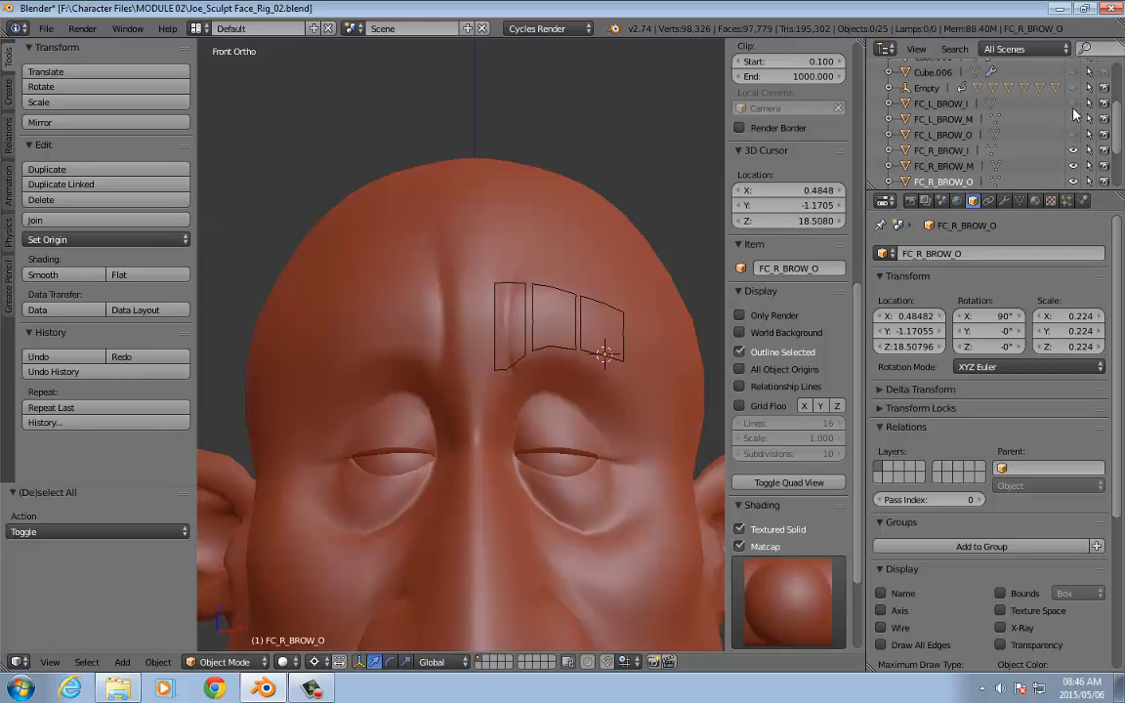
{"action": "left_click", "coordinate": [942, 182]}
{"action": "scroll", "coordinate": [554, 327], "scroll_direction": "up", "scroll_amount": 2}
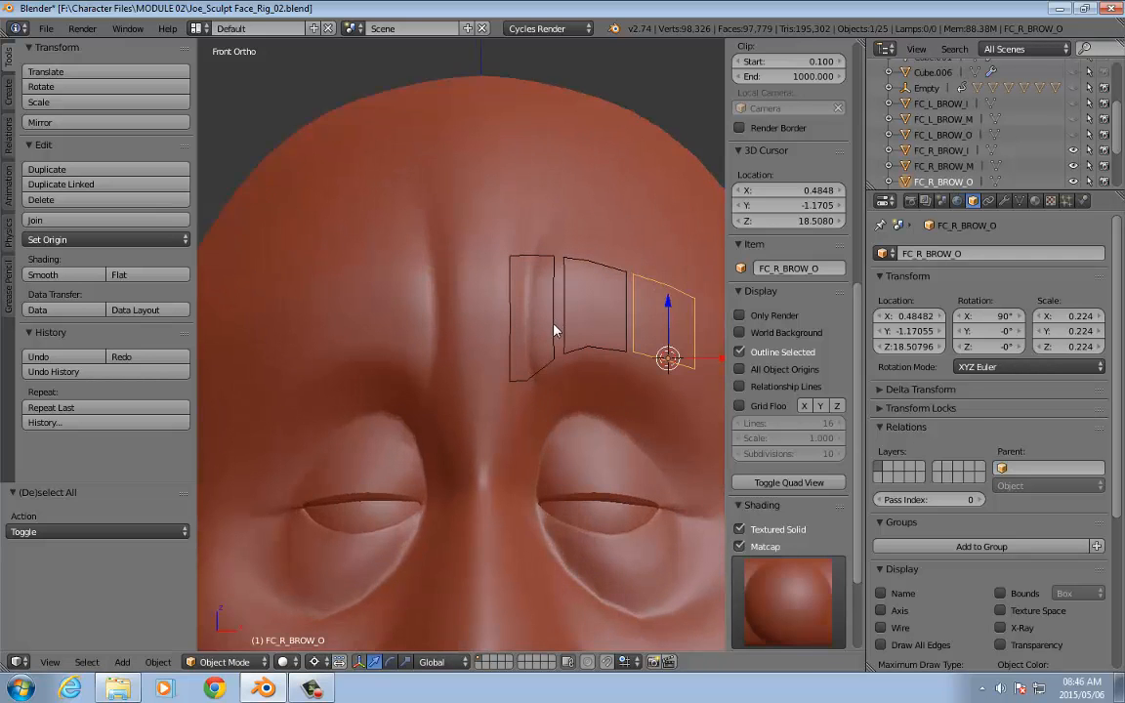
{"action": "scroll", "coordinate": [554, 327], "scroll_direction": "down", "scroll_amount": 2}
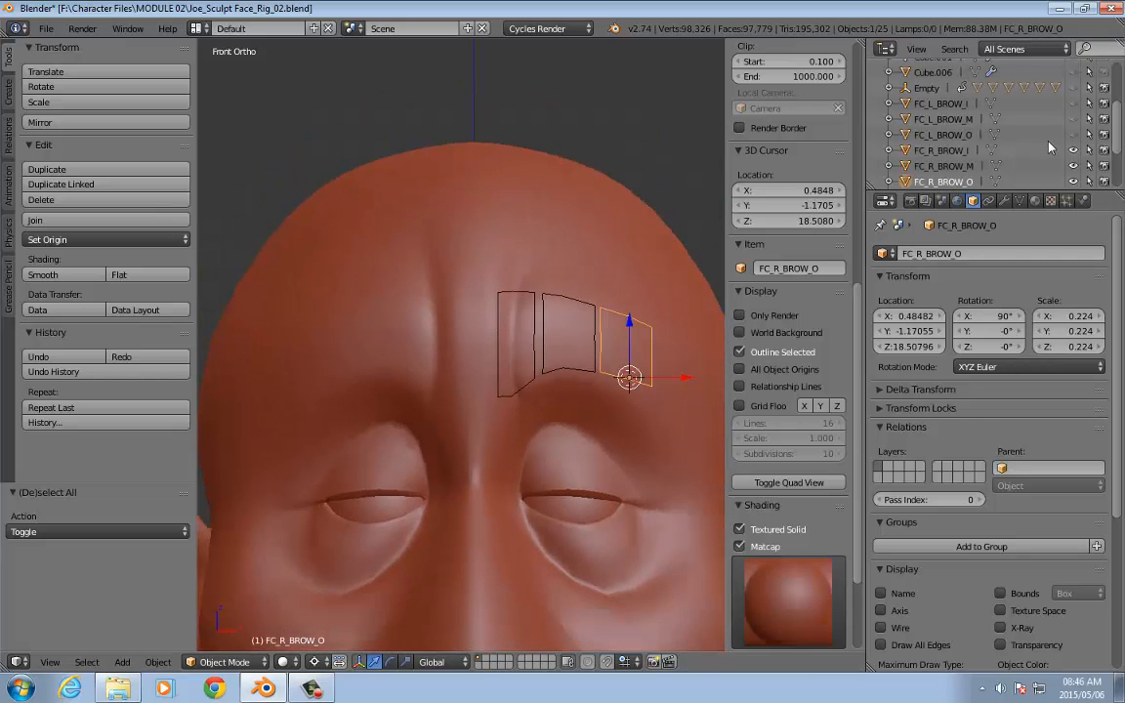
{"action": "scroll", "coordinate": [1027, 151], "scroll_direction": "down", "scroll_amount": 2}
{"action": "left_click", "coordinate": [1073, 134]}
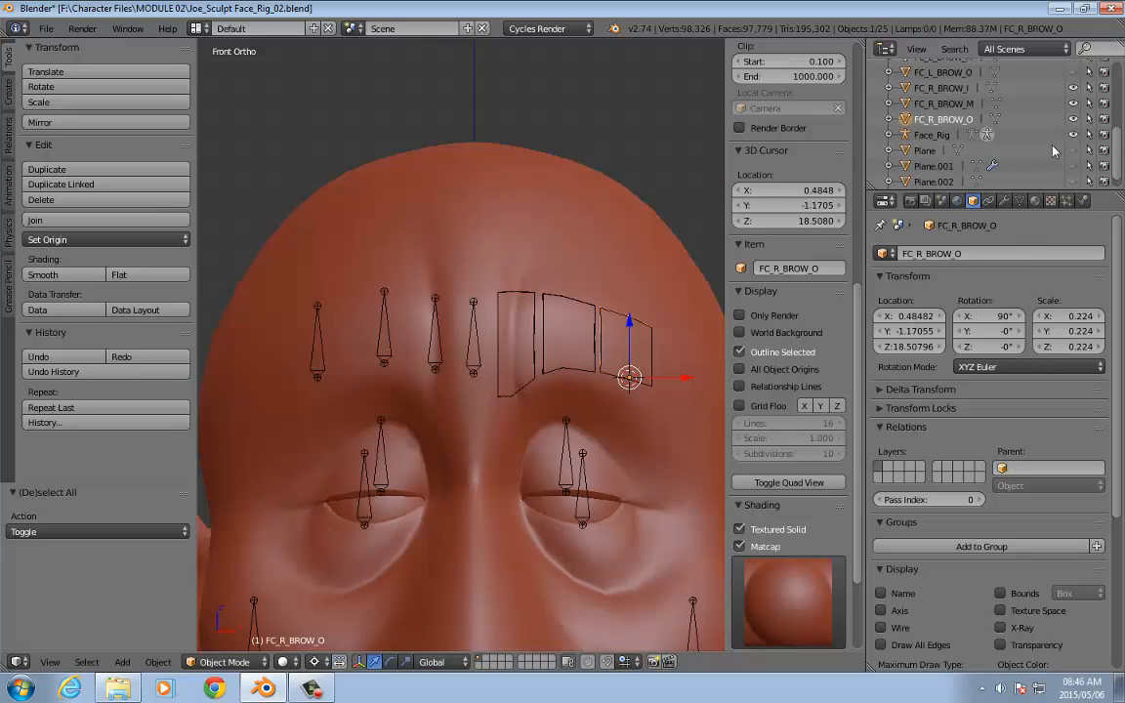
Step: Assign FC_R_BROW_O as the custom shape of the R_Brow_O bone in Pose Mode
{"action": "scroll", "coordinate": [336, 330], "scroll_direction": "up", "scroll_amount": 2}
{"action": "middle_click_drag", "start_coordinate": [406, 360], "coordinate": [414, 361], "text": "shift"}
{"action": "scroll", "coordinate": [1006, 118], "scroll_direction": "up", "scroll_amount": 1}
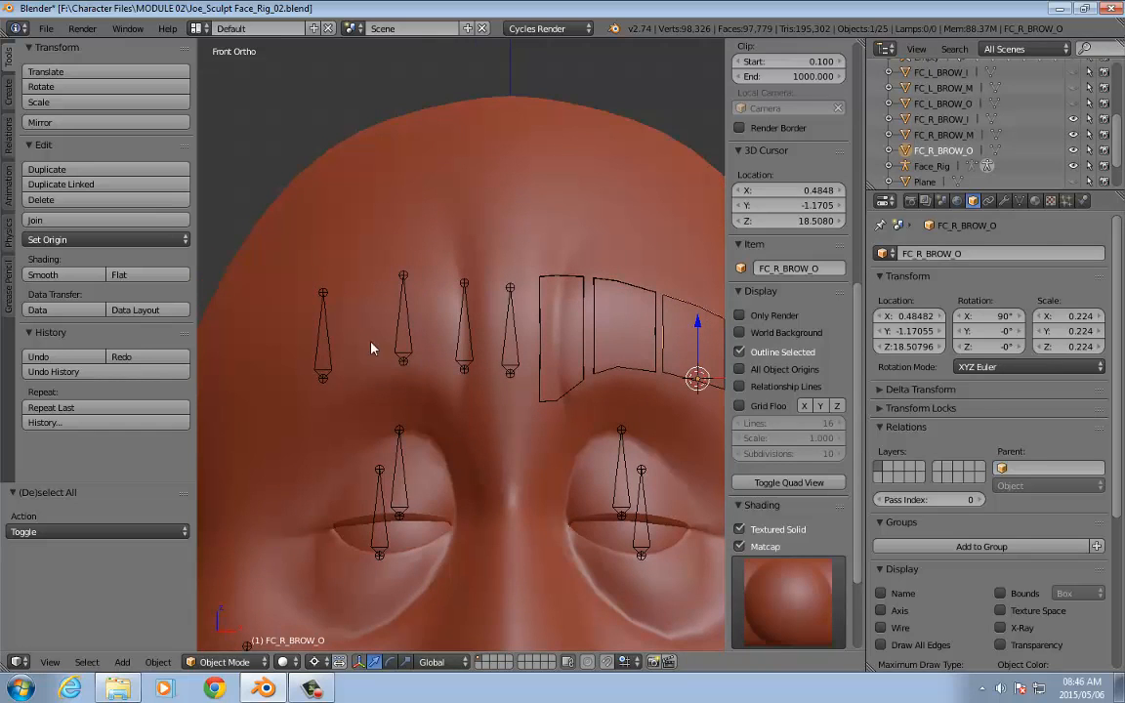
{"action": "right_click", "coordinate": [321, 372]}
{"action": "key", "text": "ctrl+Tab"}
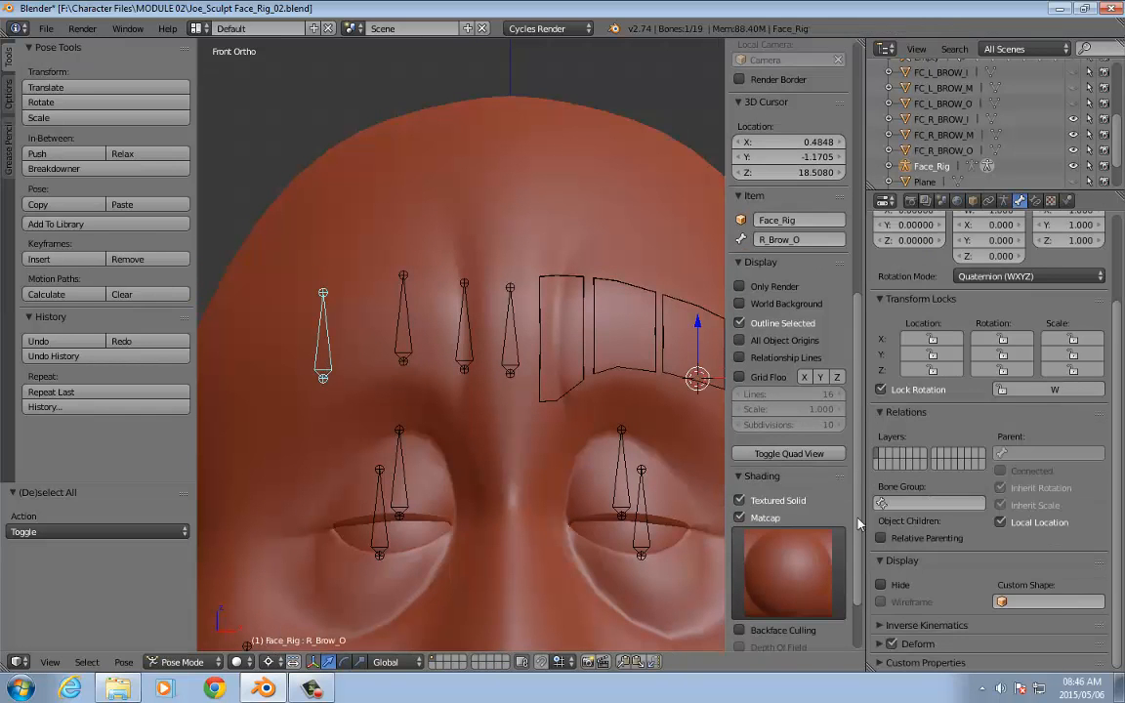
{"action": "left_click", "coordinate": [1042, 600]}
{"action": "type", "text": "fc"}
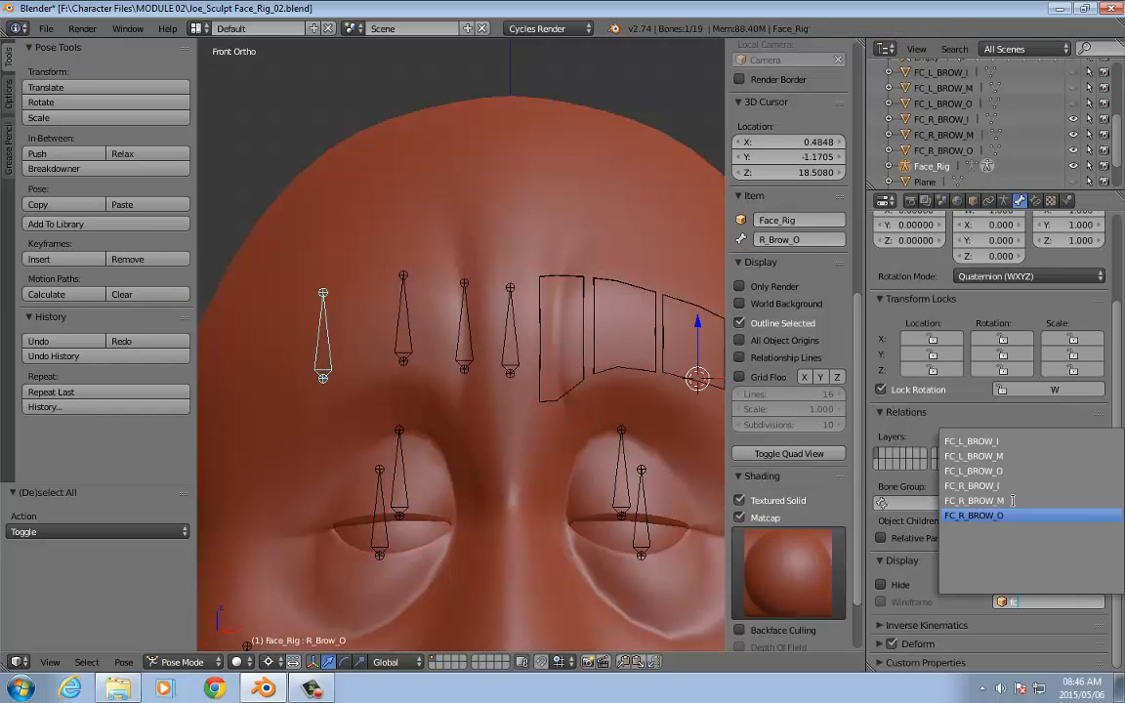
{"action": "left_click", "coordinate": [1013, 512]}
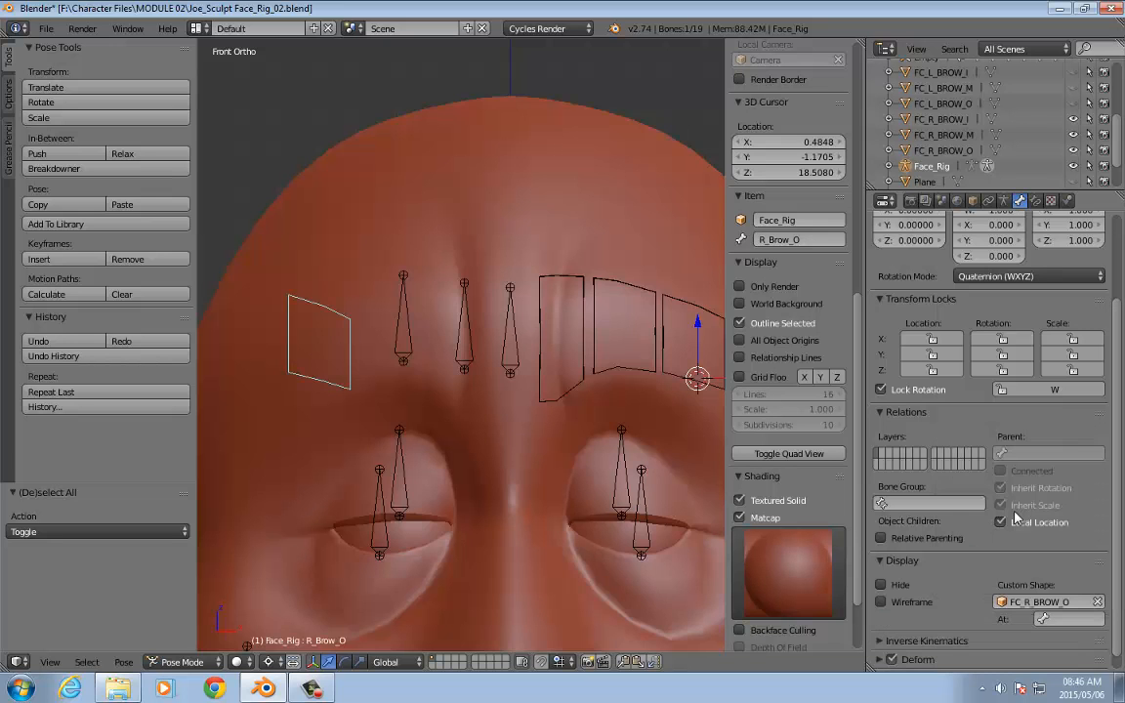
Step: Make the FC_R_BROW_O shape object the active selection
{"action": "scroll", "coordinate": [565, 431], "scroll_direction": "down", "scroll_amount": 1}
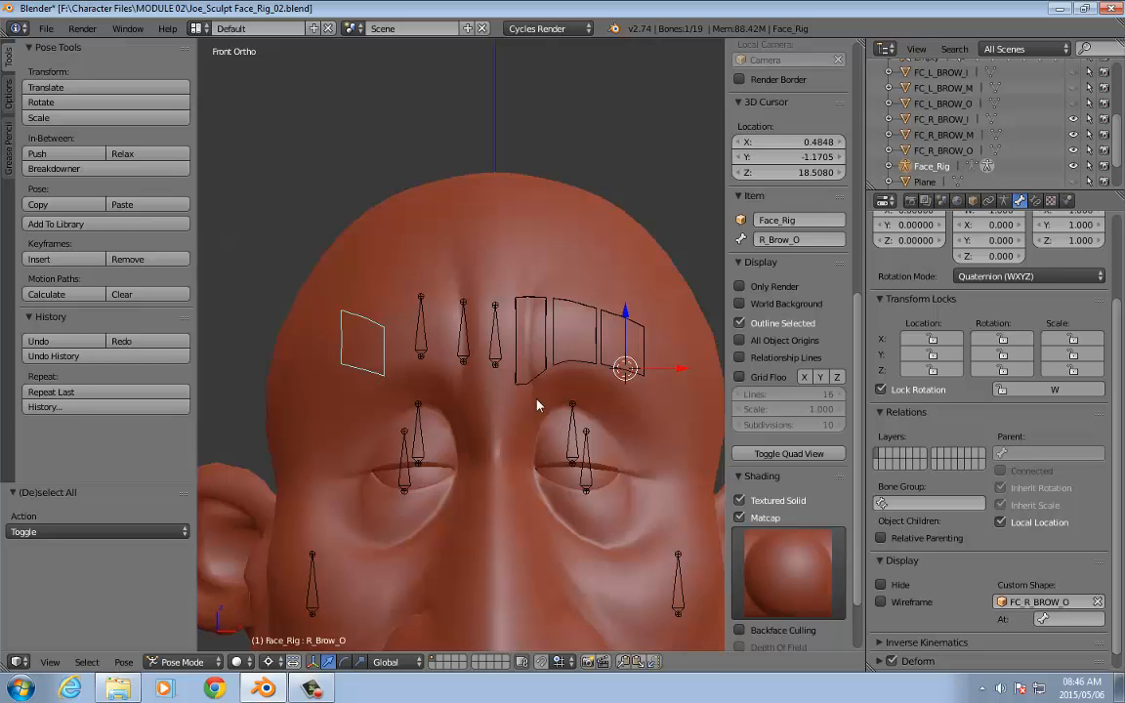
{"action": "scroll", "coordinate": [625, 376], "scroll_direction": "up", "scroll_amount": 1}
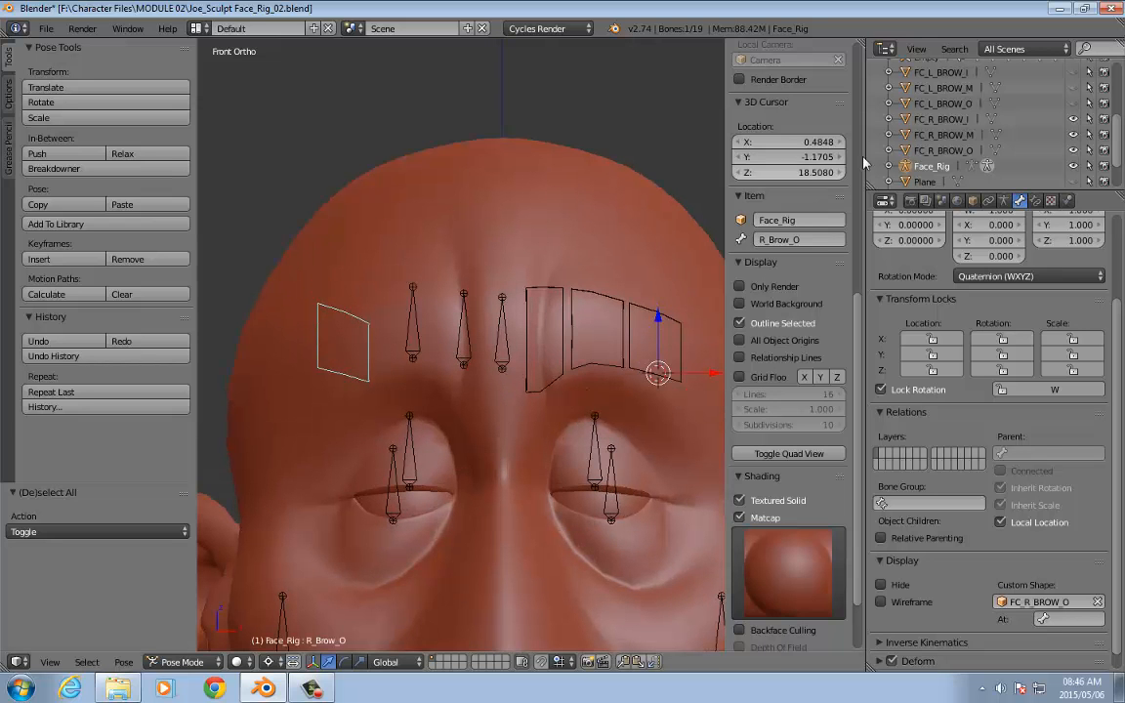
{"action": "left_click", "coordinate": [956, 152]}
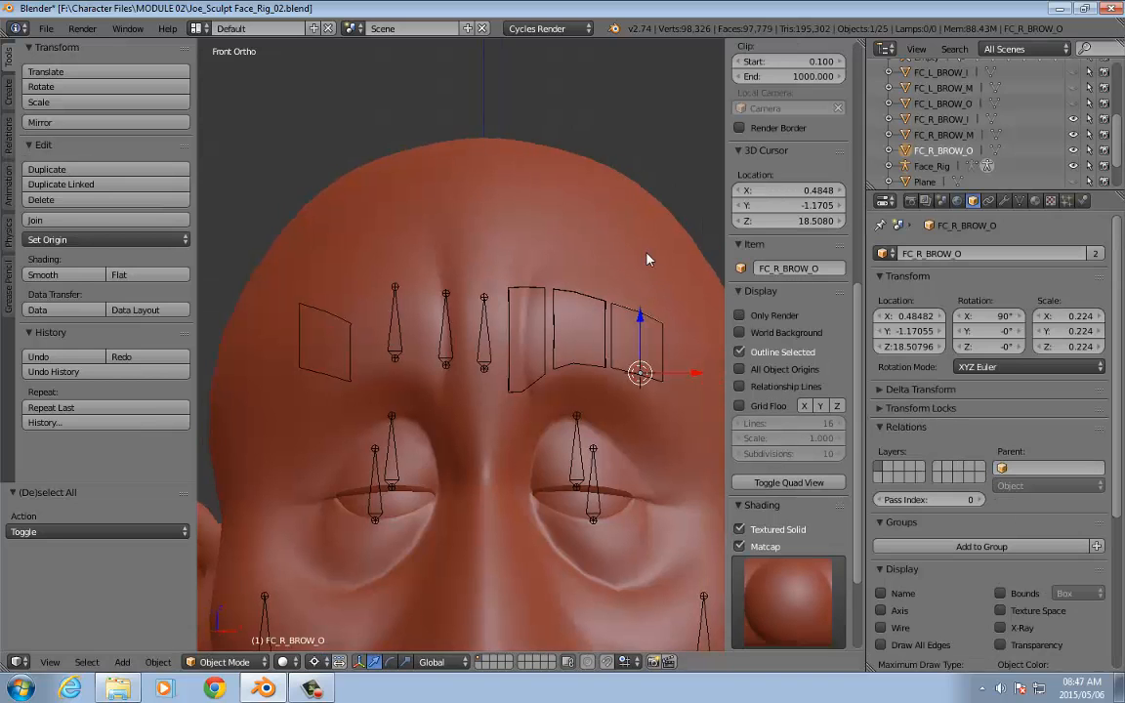
{"action": "left_click", "coordinate": [1074, 167]}
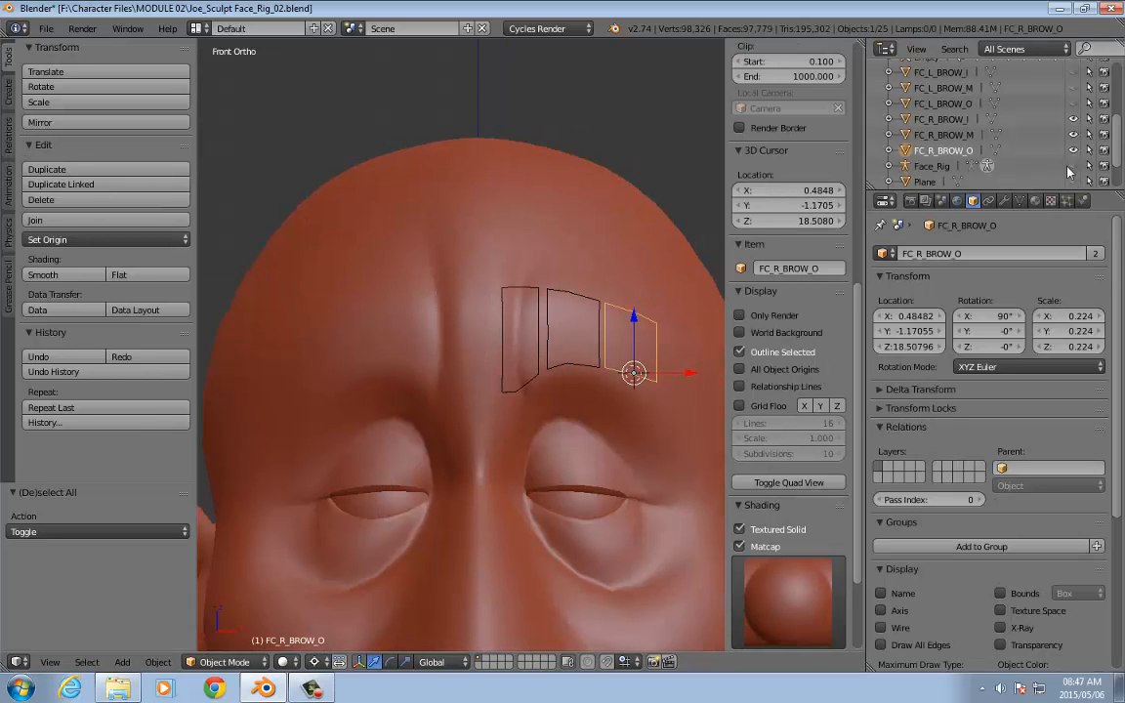
{"action": "key", "text": "Tab"}
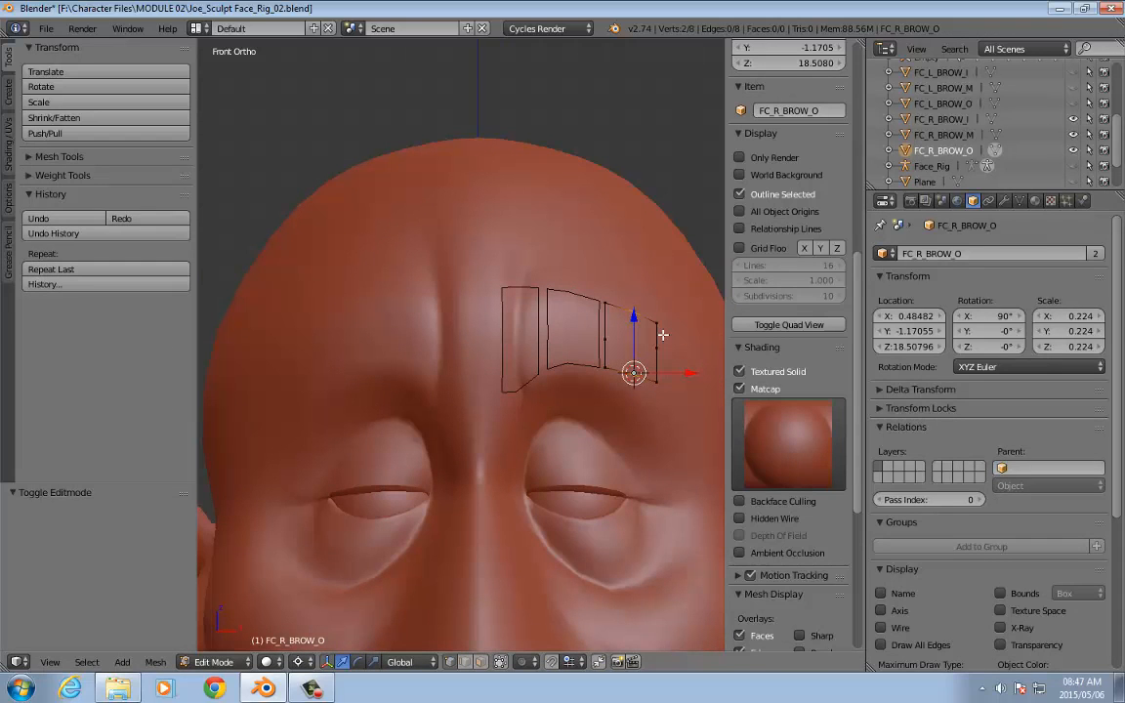
{"action": "key", "text": "Tab"}
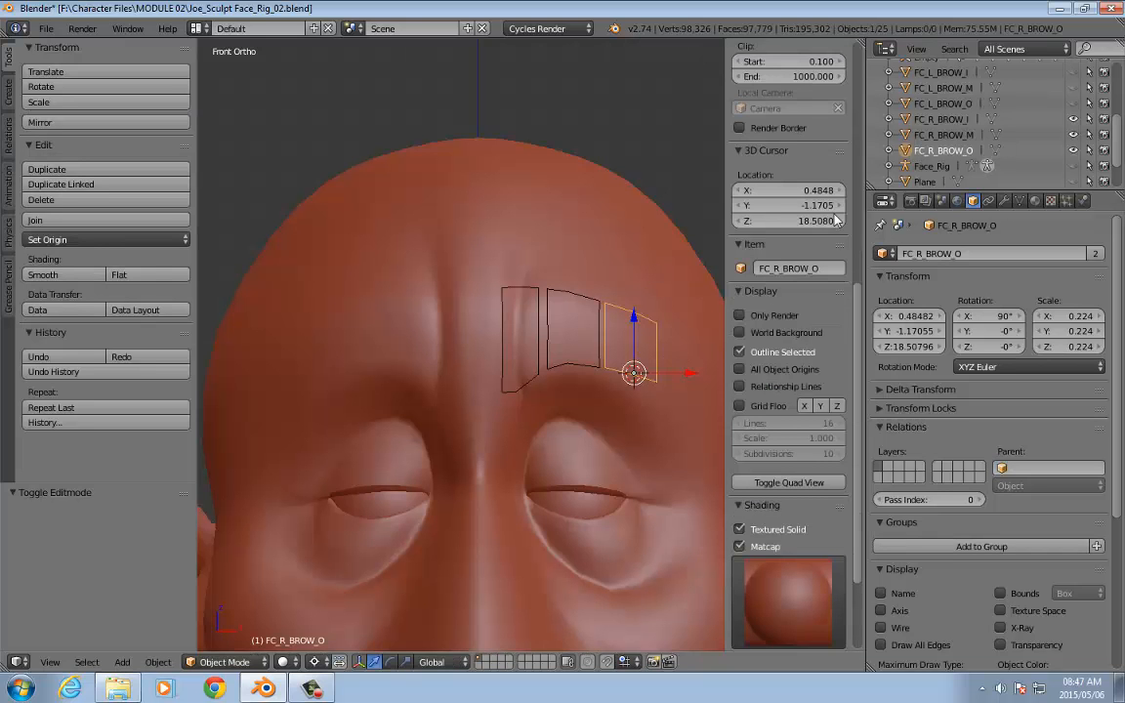
{"action": "left_click", "coordinate": [1074, 166]}
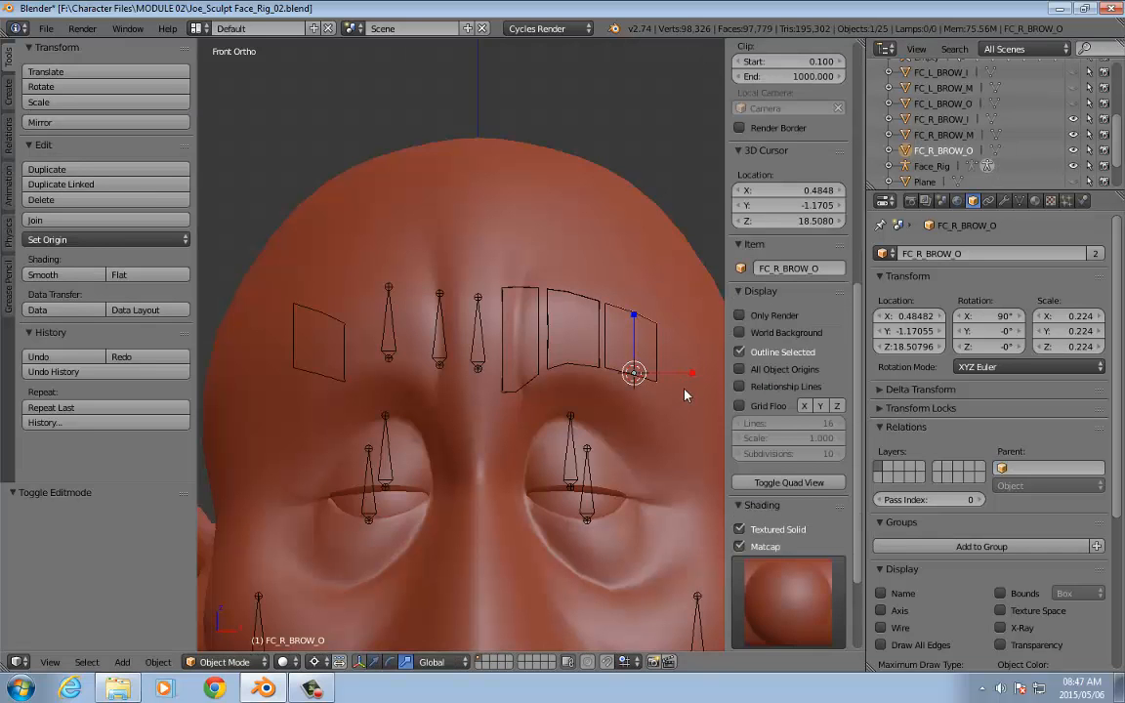
{"action": "key", "text": "s"}
{"action": "key", "text": "x"}
{"action": "key", "text": "Escape"}
Step: Mirror the whole FC_R_BROW_O mesh along X with a scale of -1 in Edit Mode, and hide the object
{"action": "key", "text": "Tab"}
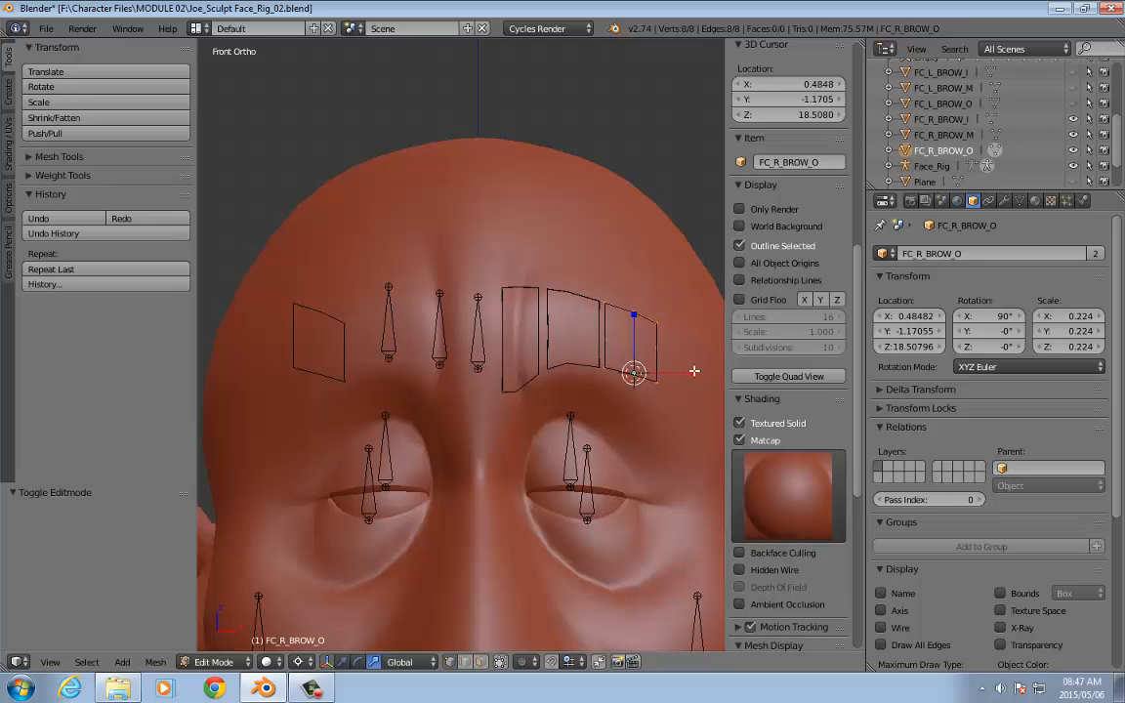
{"action": "key", "text": "a"}
{"action": "key", "text": "s"}
{"action": "key", "text": "x"}
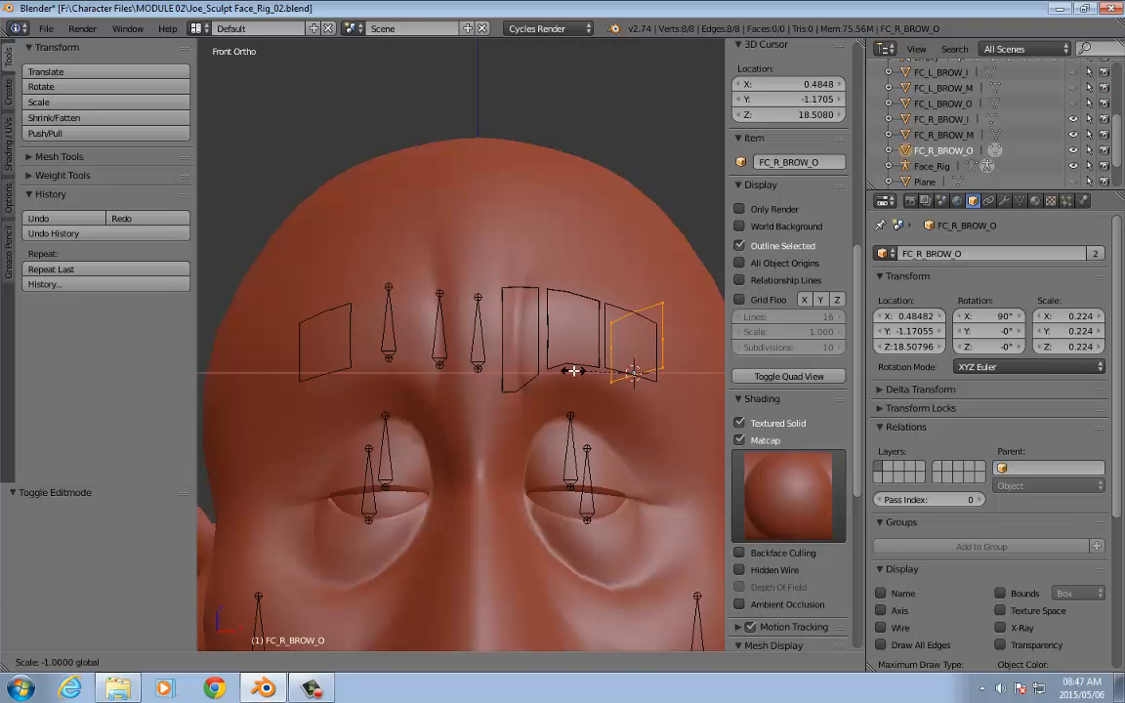
{"action": "left_click", "coordinate": [573, 370]}
{"action": "key", "text": "Tab"}
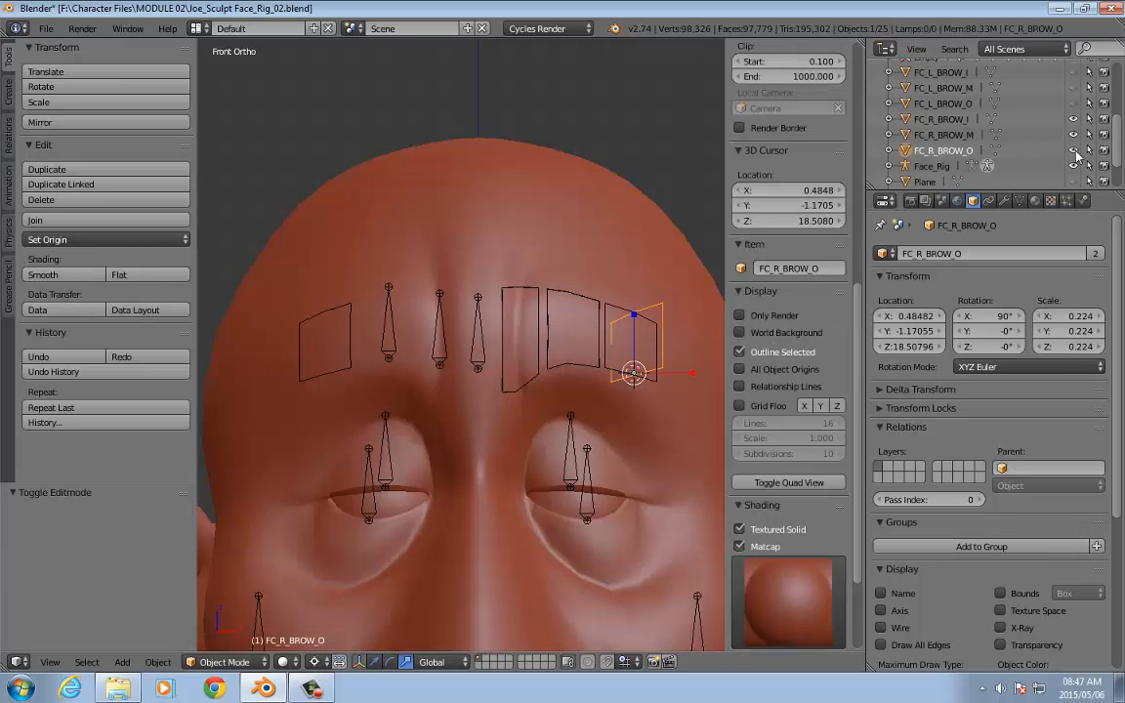
Step: Snap the 3D cursor to FC_R_BROW_M and mirror its mesh along X with a scale of -1
{"action": "left_click", "coordinate": [964, 138]}
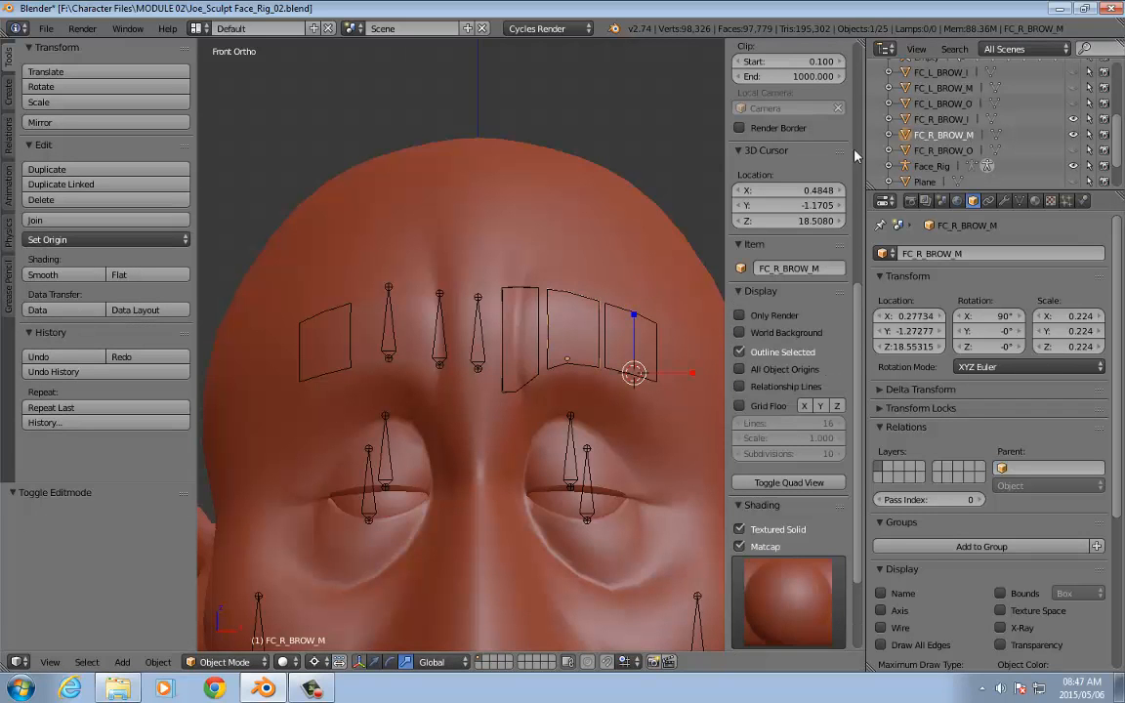
{"action": "key", "text": "shift+s"}
{"action": "left_click", "coordinate": [542, 295]}
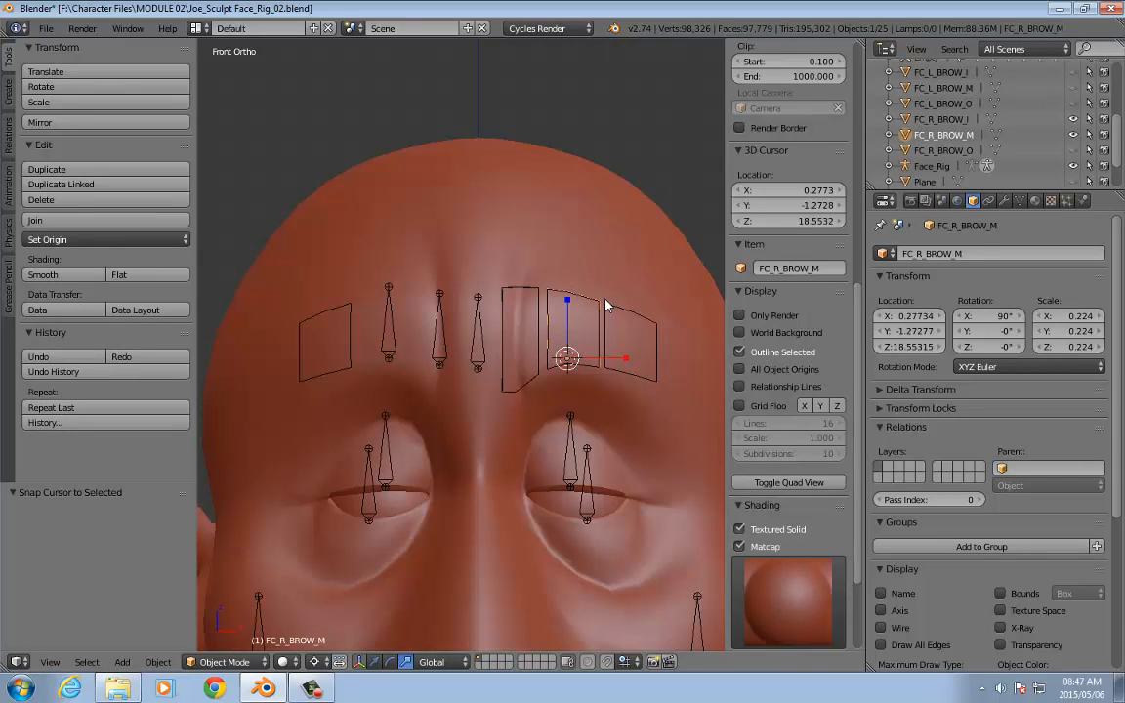
{"action": "key", "text": "Tab"}
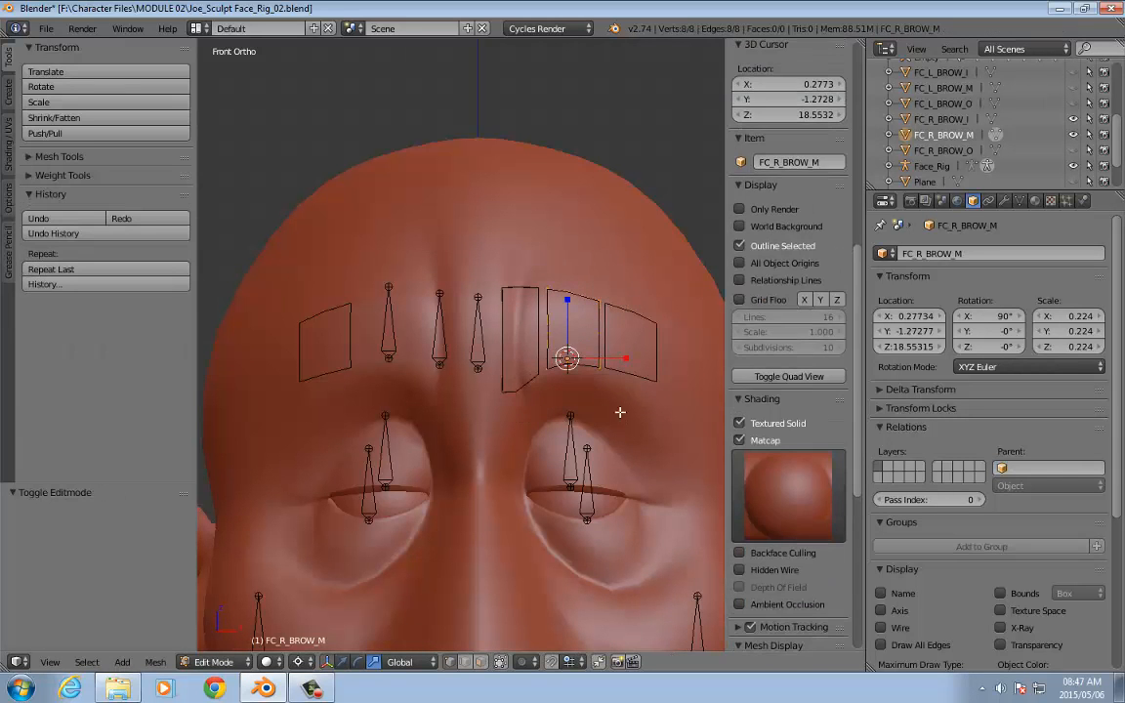
{"action": "key", "text": "s"}
{"action": "key", "text": "x"}
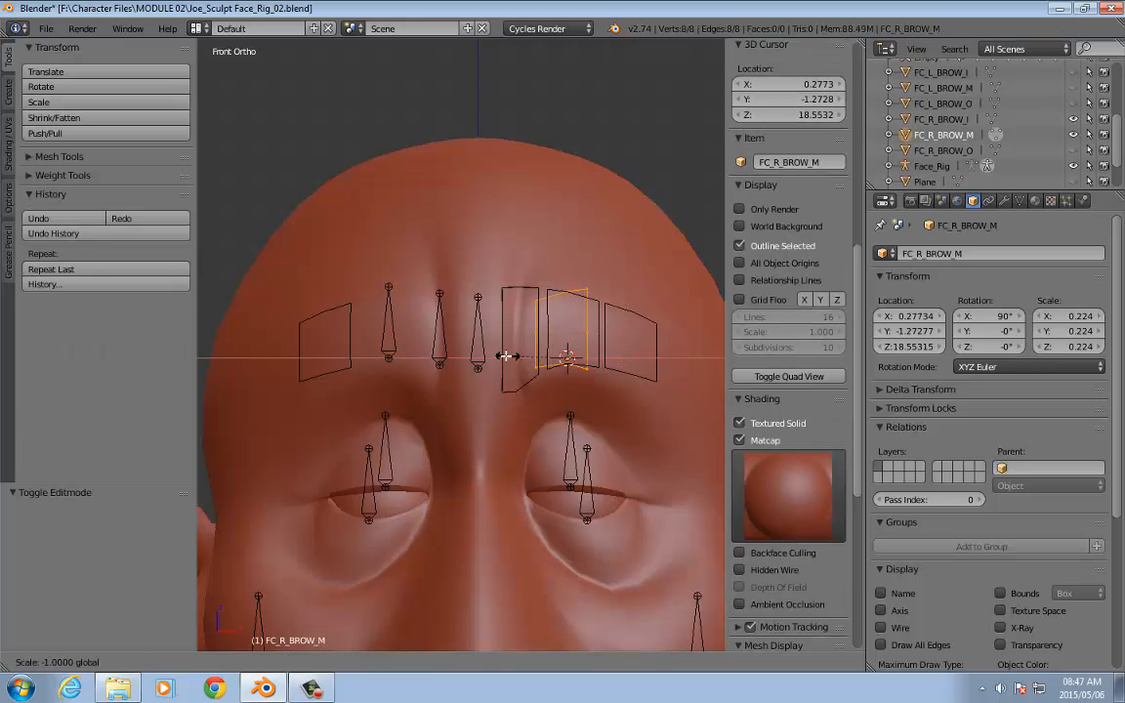
{"action": "left_click", "coordinate": [507, 356], "text": "ctrl"}
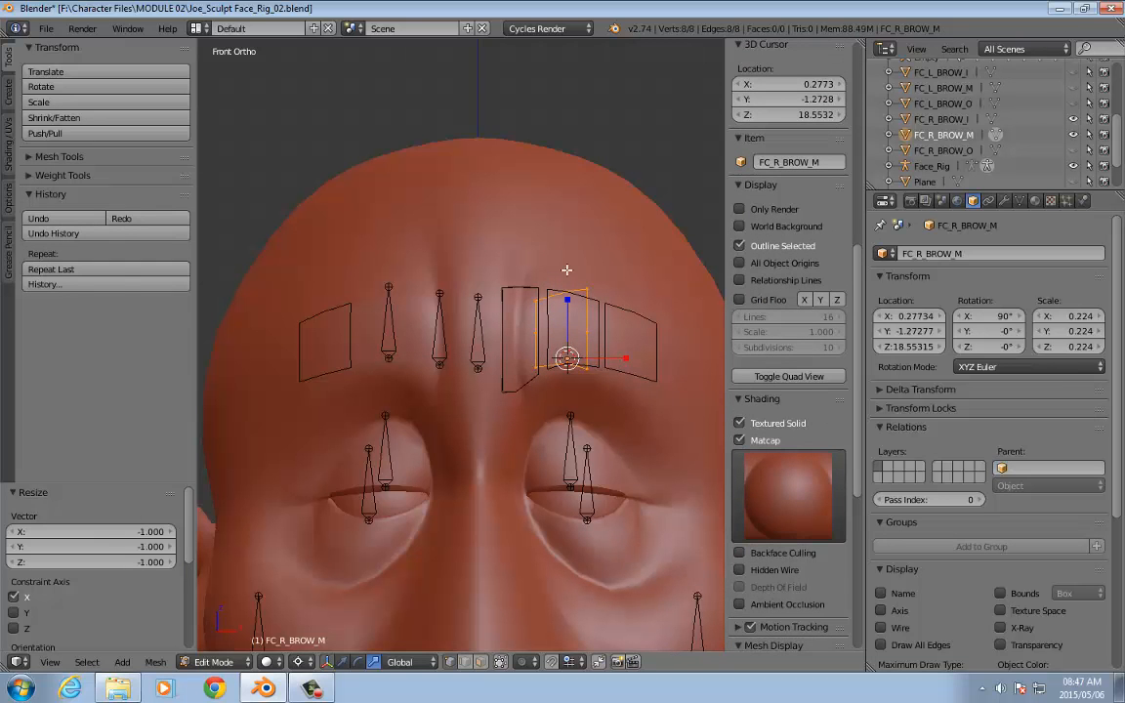
Step: Snap the 3D cursor to FC_R_BROW_I and mirror its mesh along X with a scale of -1
{"action": "left_click", "coordinate": [959, 119]}
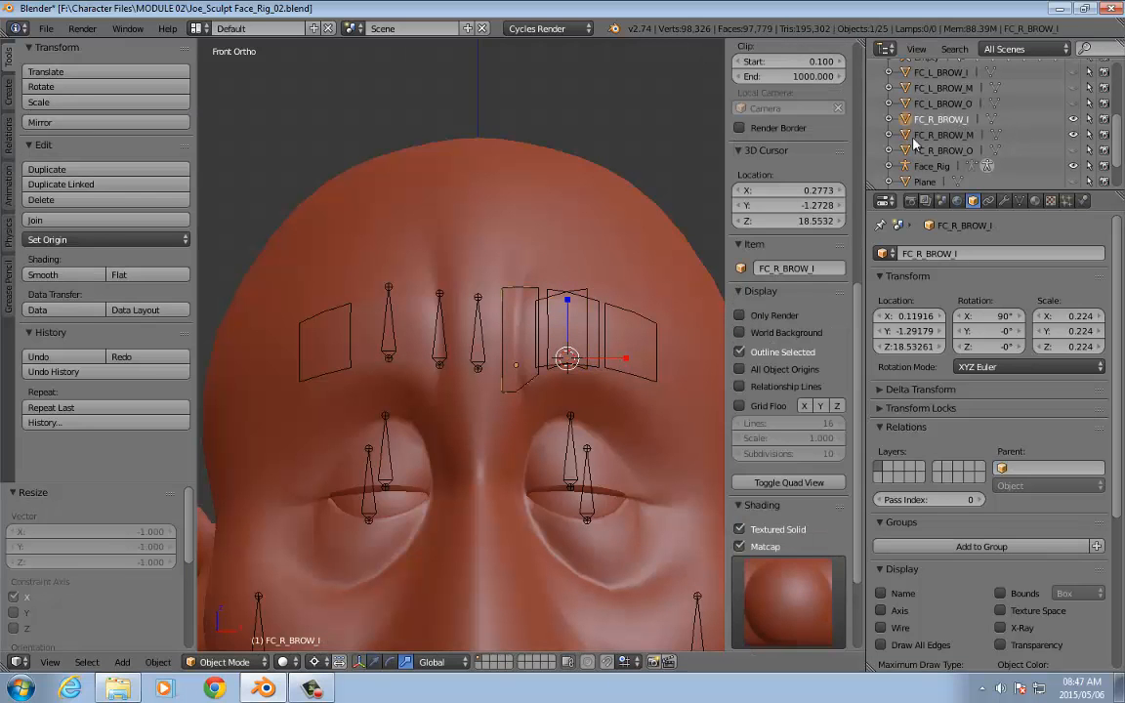
{"action": "key", "text": "shift+s"}
{"action": "left_click", "coordinate": [559, 361]}
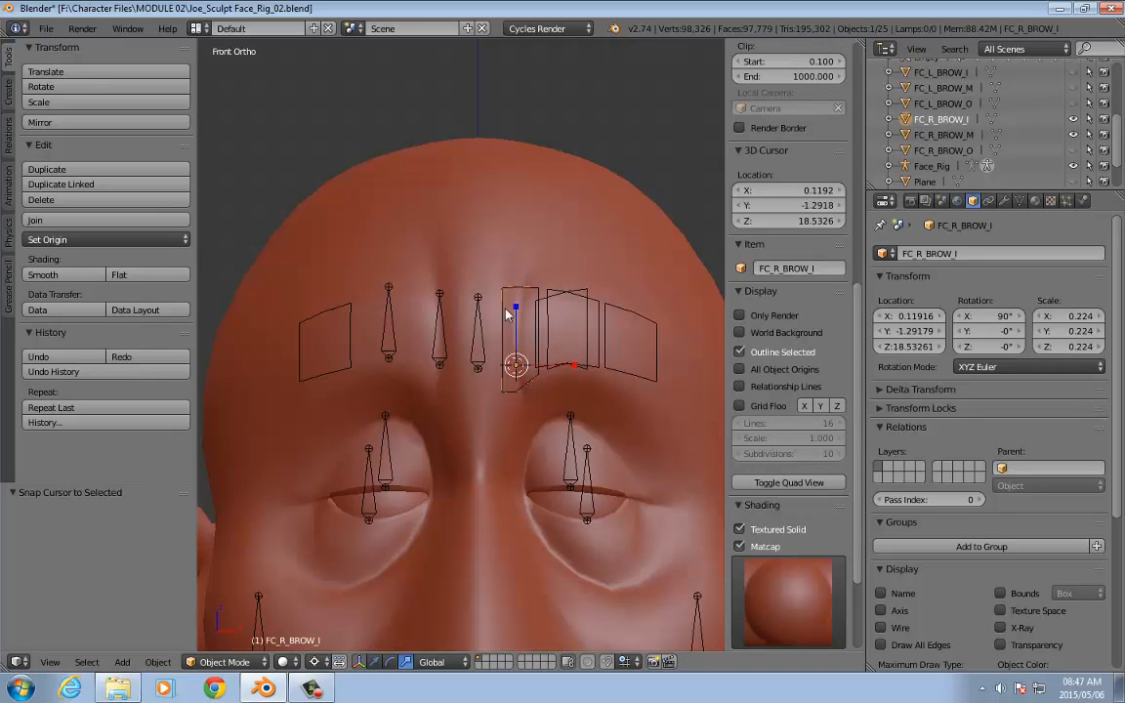
{"action": "key", "text": "Tab"}
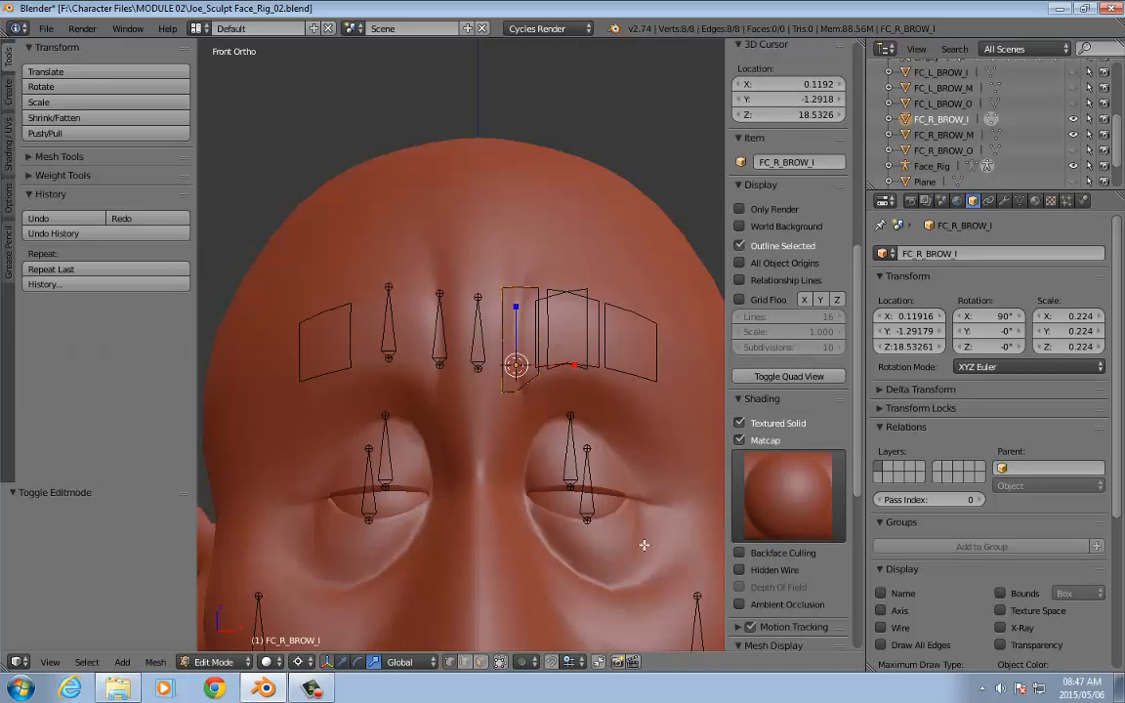
{"action": "type", "text": "s-1"}
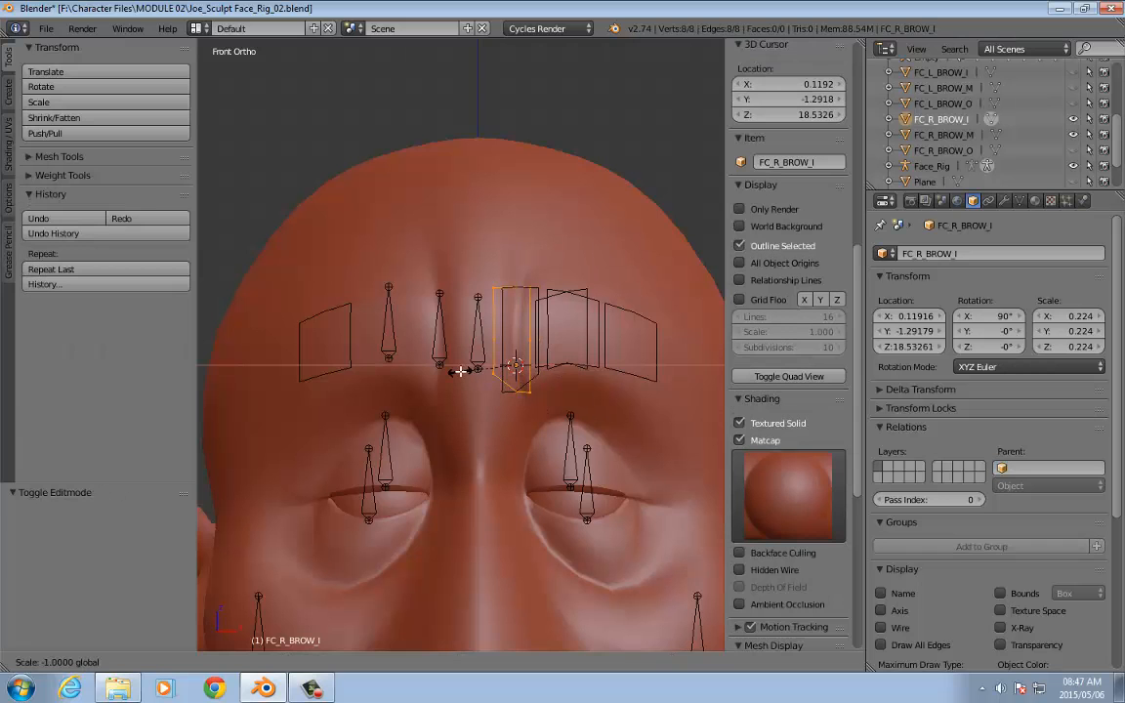
{"action": "key", "text": "Return"}
Step: Hide the FC_R_BROW_M and FC_R_BROW_I shape objects and select the R_Brow_M bone of the armature
{"action": "left_click", "coordinate": [1073, 135]}
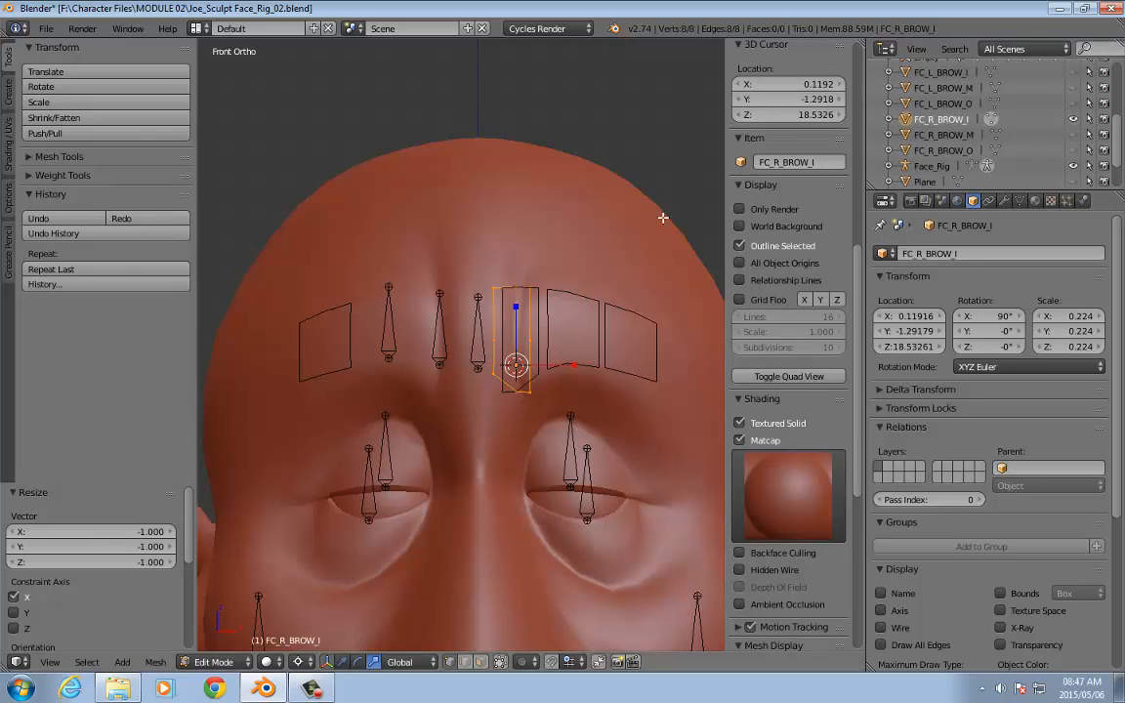
{"action": "key", "text": "Tab"}
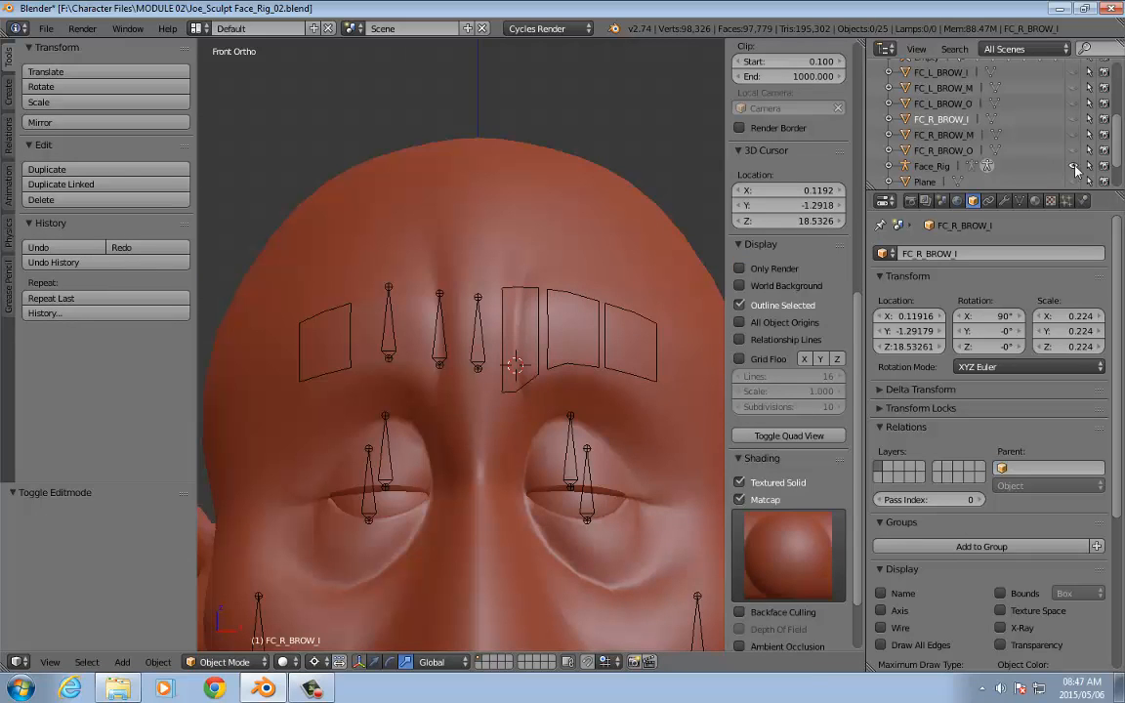
{"action": "right_click", "coordinate": [396, 350]}
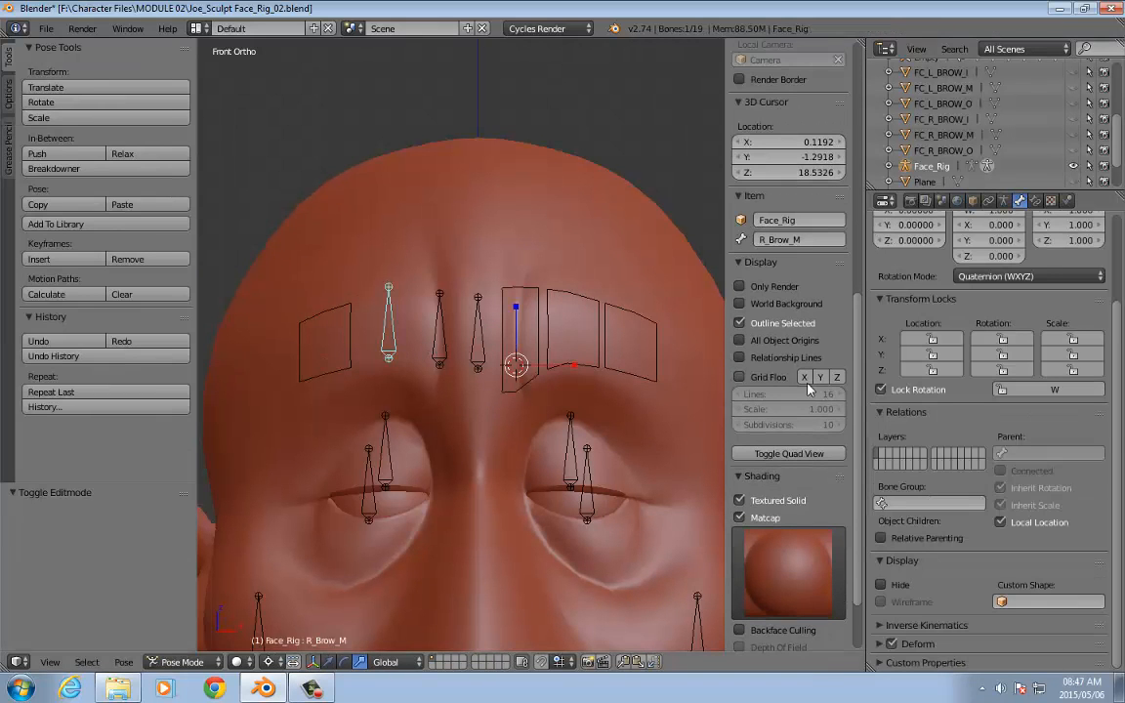
Step: Assign FC_R_BROW_M as the custom shape of the R_Brow_M bone
{"action": "left_click", "coordinate": [1022, 600]}
{"action": "type", "text": "fc"}
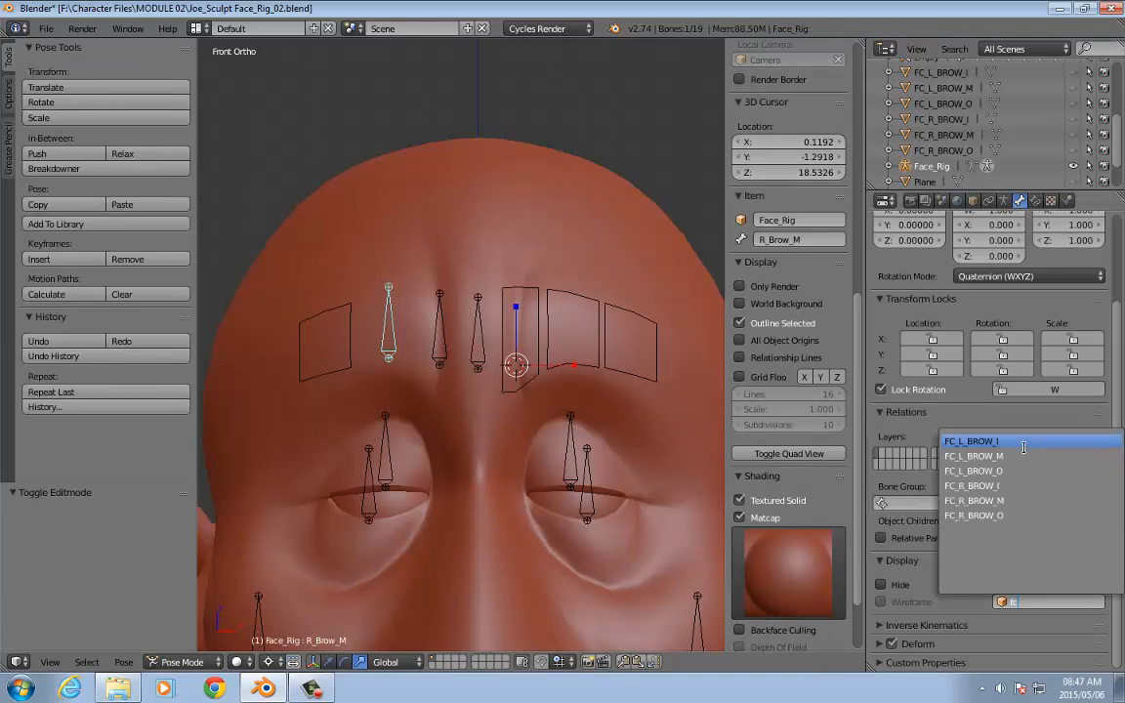
{"action": "left_click", "coordinate": [1008, 500]}
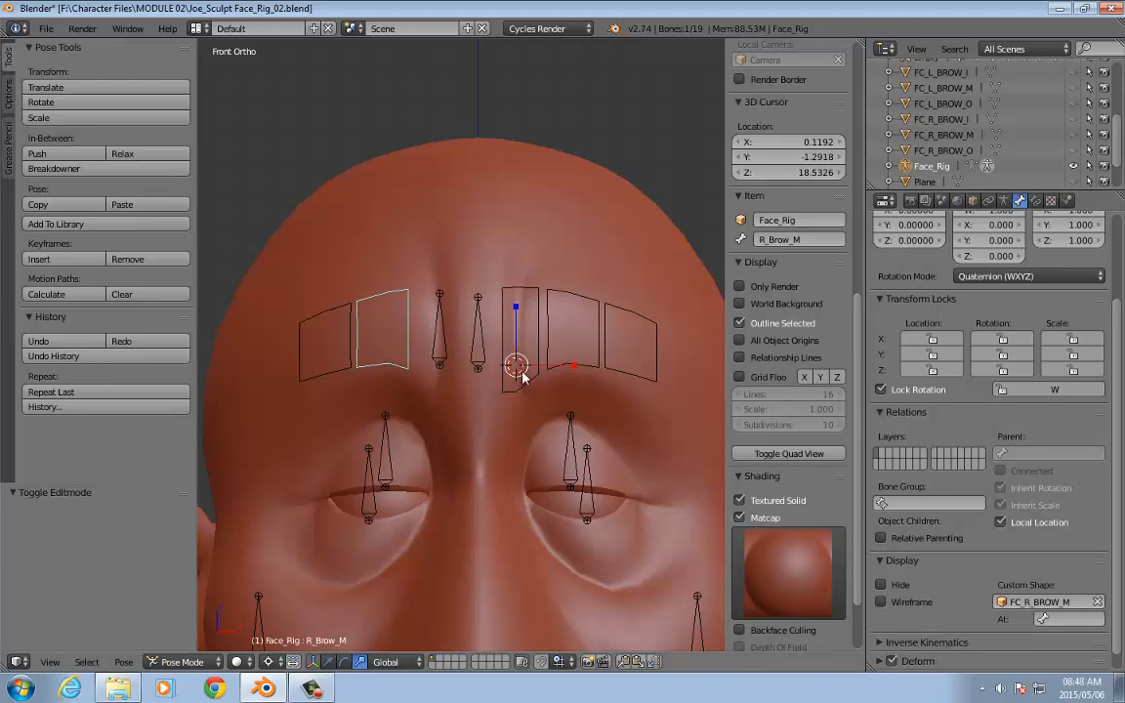
Step: Select the R_Brow_I bone and assign FC_R_BROW_I as its custom shape
{"action": "right_click", "coordinate": [434, 329]}
{"action": "left_click", "coordinate": [1025, 602]}
{"action": "type", "text": "fc"}
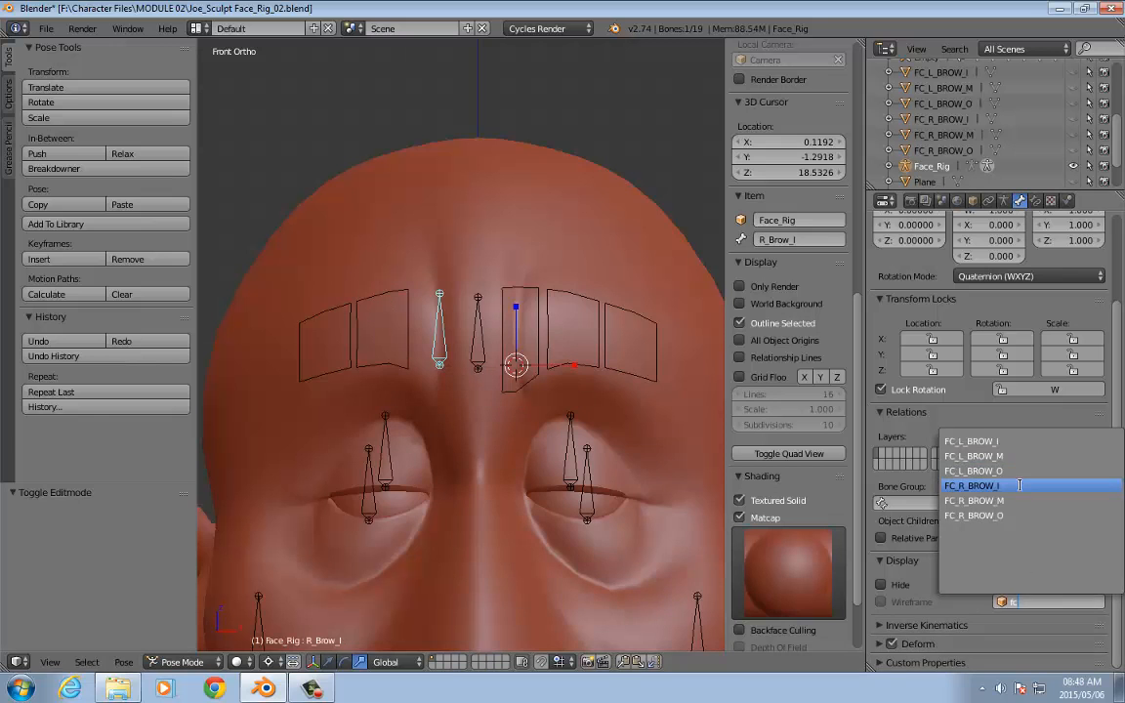
{"action": "left_click", "coordinate": [1019, 485]}
{"action": "scroll", "coordinate": [603, 322], "scroll_direction": "down", "scroll_amount": 5}
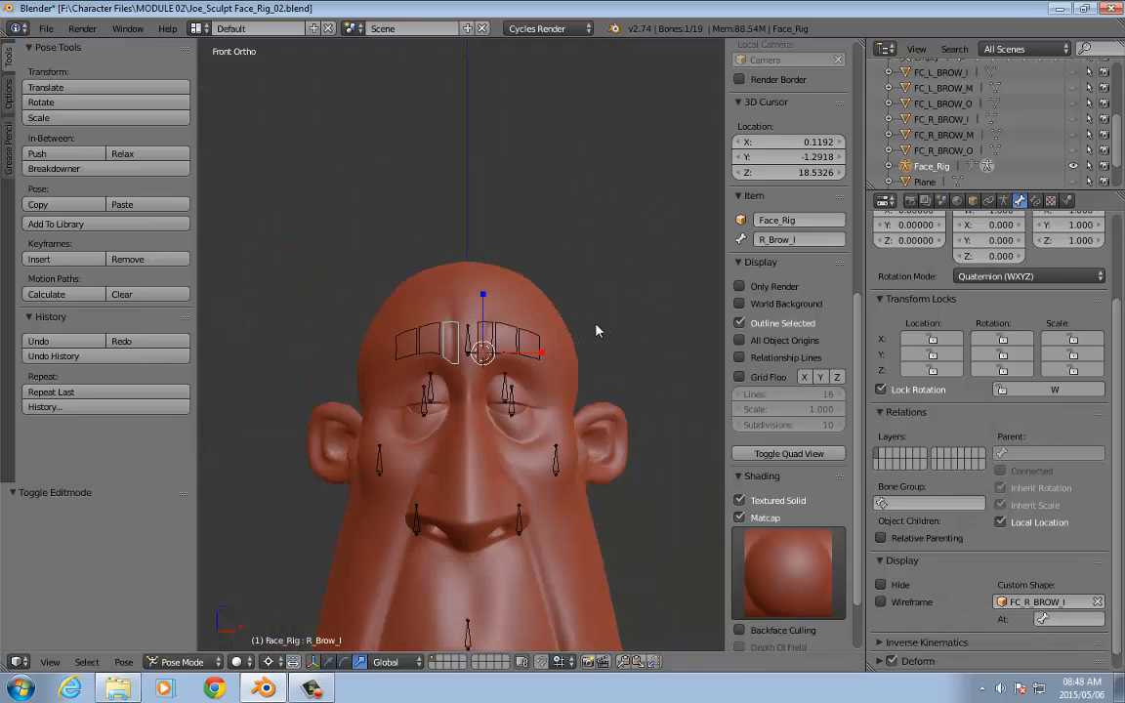
{"action": "middle_click_drag", "start_coordinate": [597, 449], "coordinate": [585, 419], "text": "shift"}
{"action": "scroll", "coordinate": [527, 342], "scroll_direction": "up", "scroll_amount": 4}
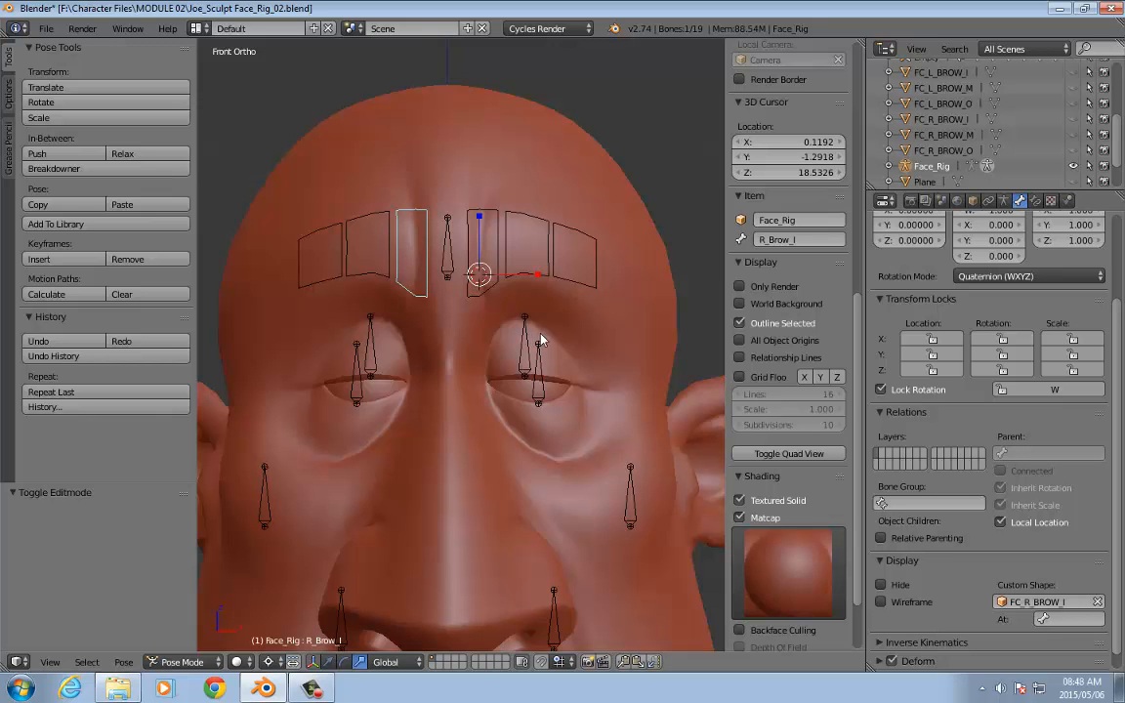
{"action": "scroll", "coordinate": [518, 390], "scroll_direction": "down", "scroll_amount": 2}
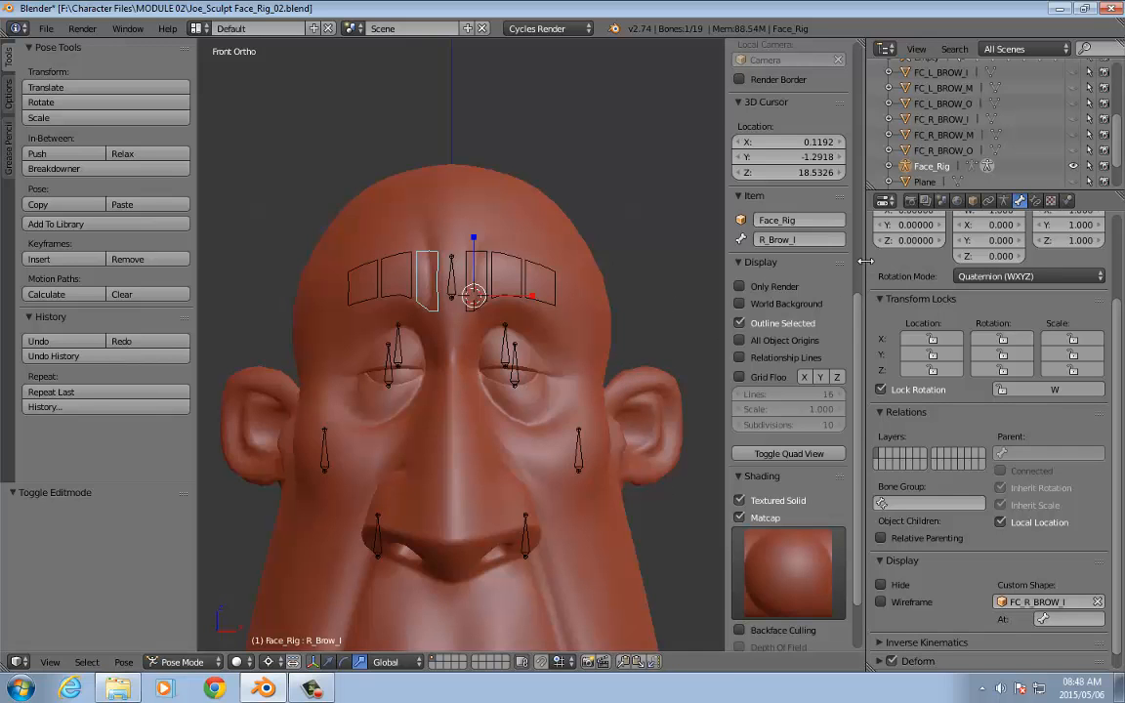
Step: Widen the 3D view by narrowing the properties area, and deselect all bones of the rig
{"action": "left_click_drag", "start_coordinate": [864, 261], "coordinate": [954, 260]}
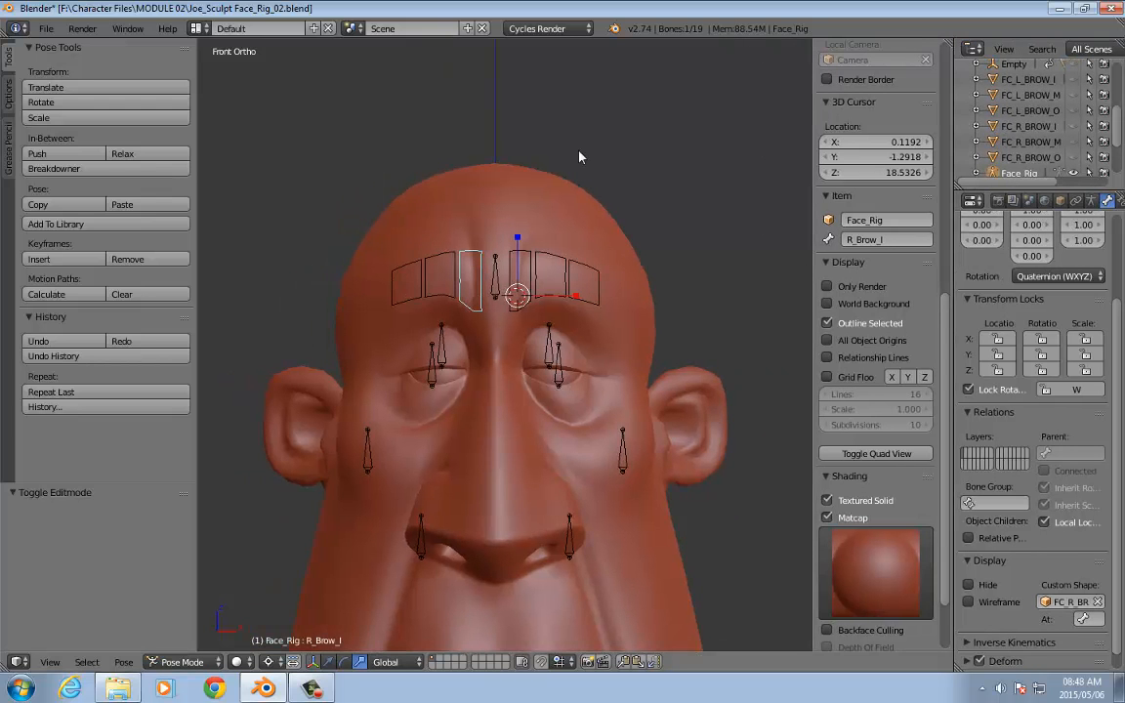
{"action": "middle_click_drag", "start_coordinate": [641, 182], "coordinate": [606, 181], "text": "shift"}
{"action": "key", "text": "a"}
{"action": "middle_click_drag", "start_coordinate": [654, 309], "coordinate": [618, 299], "text": "shift"}
{"action": "scroll", "coordinate": [617, 299], "scroll_direction": "down", "scroll_amount": 2}
{"action": "middle_click_drag", "start_coordinate": [557, 413], "coordinate": [541, 369], "text": "shift"}
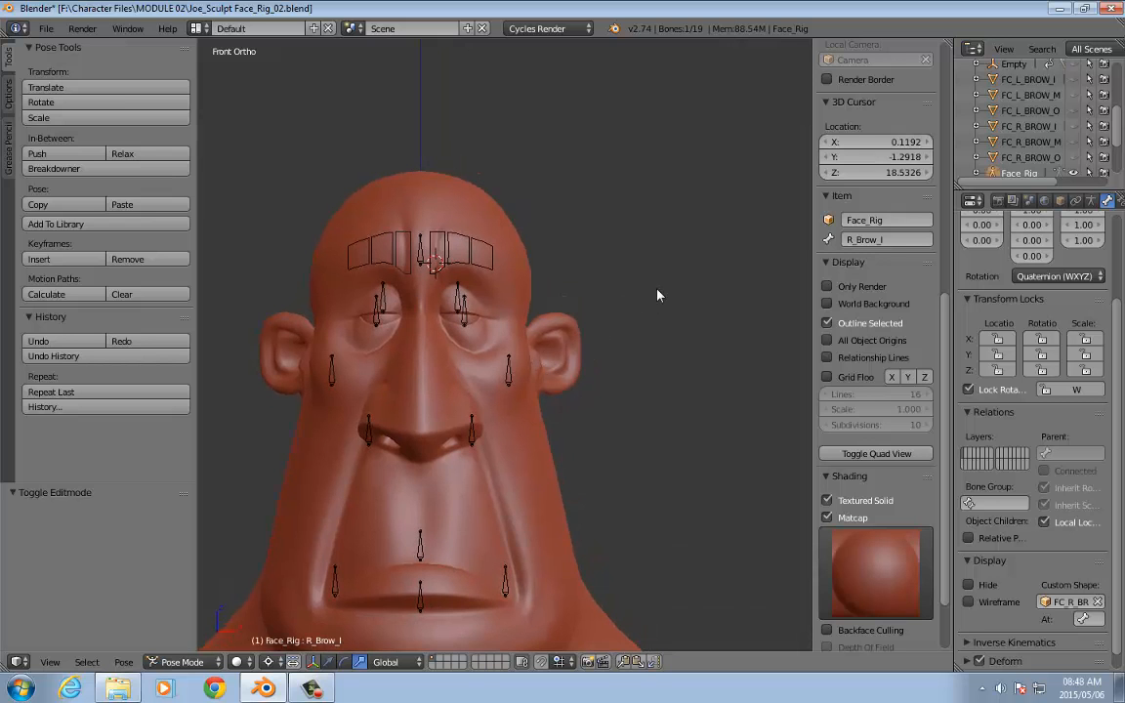
Step: Add an 8-vertex mesh circle aligned to the front view and move it into the empty space beside the character's head
{"action": "key", "text": "shift+a"}
{"action": "mouse_move", "coordinate": [662, 290]}
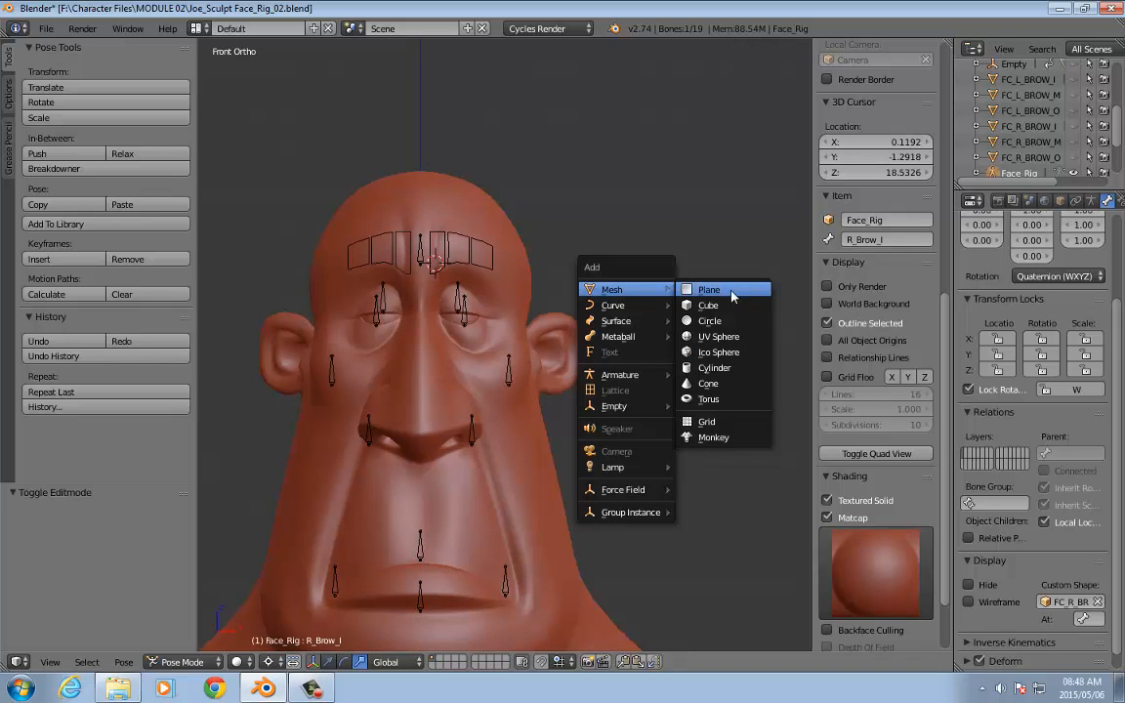
{"action": "left_click", "coordinate": [734, 322]}
{"action": "left_click", "coordinate": [14, 620]}
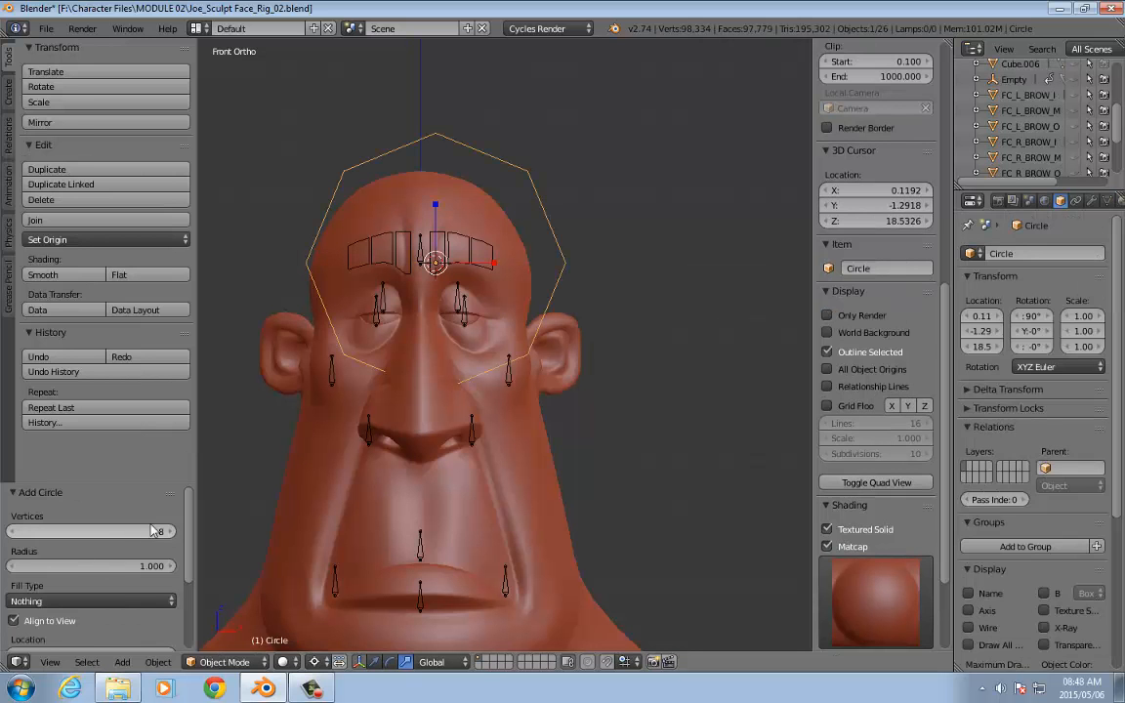
{"action": "key", "text": "Tab"}
{"action": "key", "text": "Tab"}
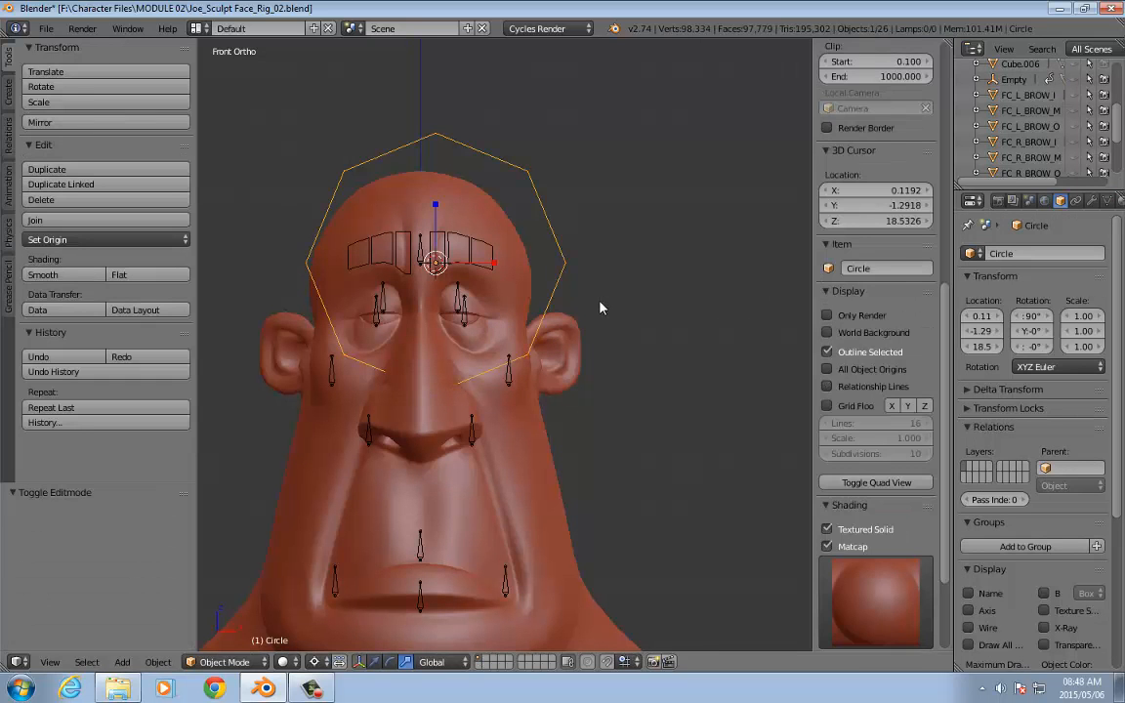
{"action": "key", "text": "g"}
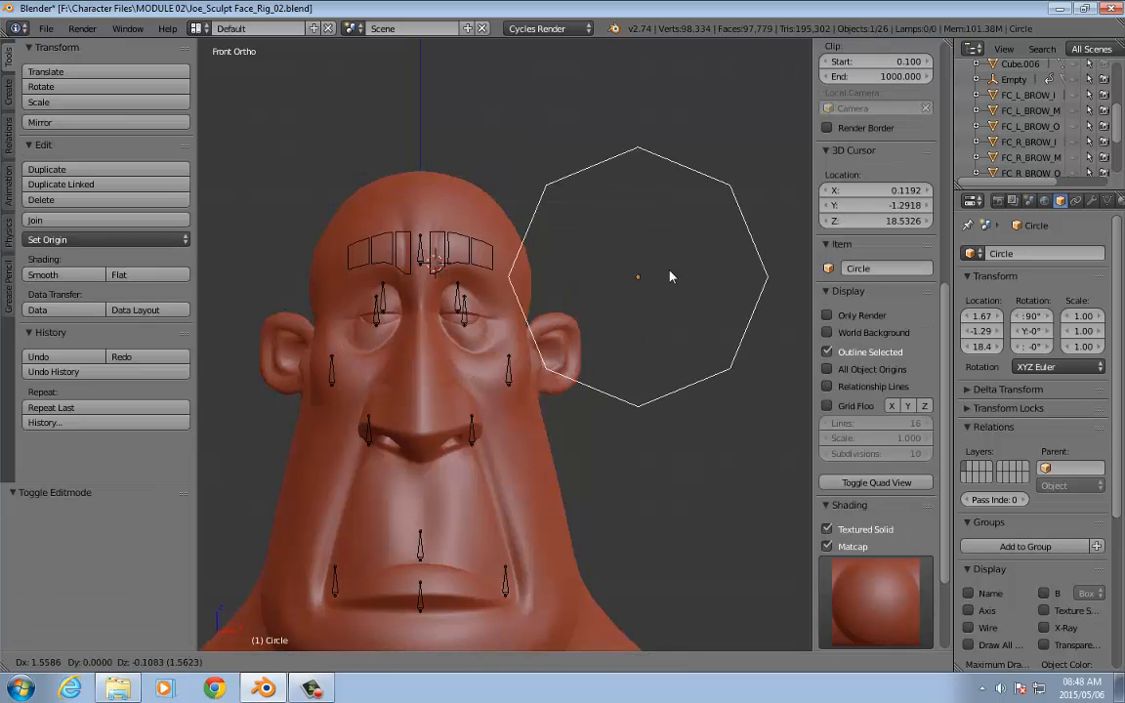
{"action": "left_click", "coordinate": [680, 272]}
{"action": "middle_click_drag", "start_coordinate": [679, 273], "coordinate": [617, 304], "text": "shift"}
Step: With the pivot at the median point, raise the circle's bottom three vertices in Edit Mode to form a shallow arch
{"action": "key", "text": "Tab"}
{"action": "key", "text": "a"}
{"action": "key", "text": "b"}
{"action": "left_click_drag", "start_coordinate": [496, 359], "coordinate": [690, 467]}
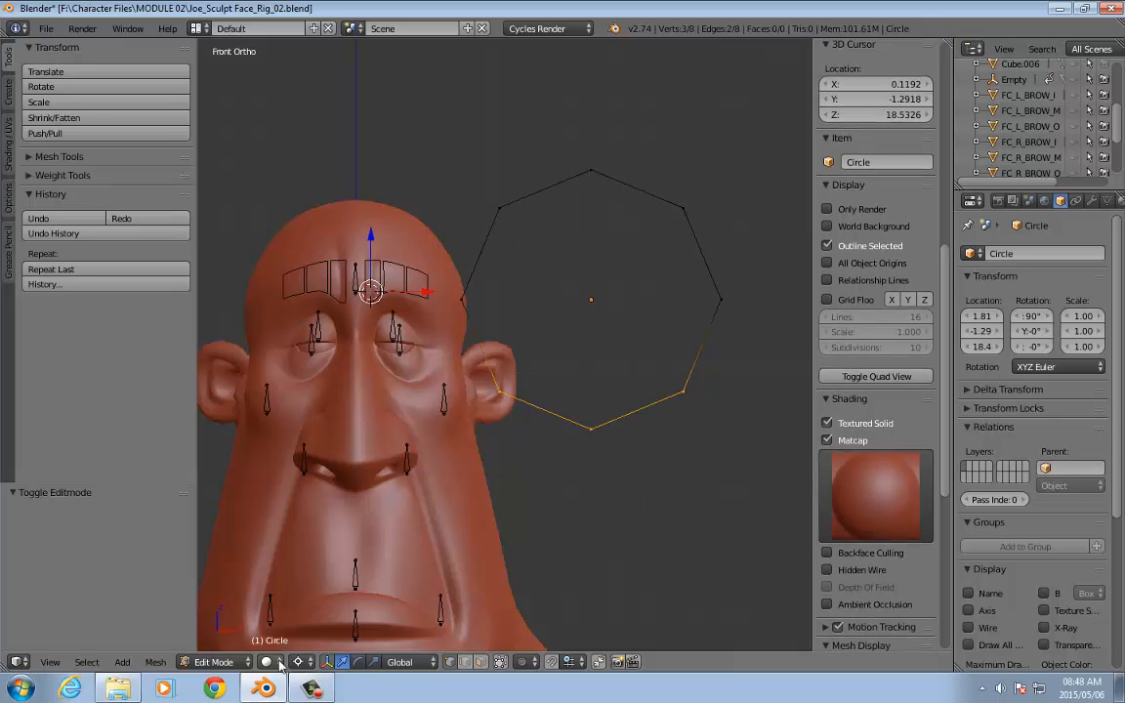
{"action": "left_click", "coordinate": [315, 666]}
{"action": "left_click", "coordinate": [313, 537]}
{"action": "left_click_drag", "start_coordinate": [591, 347], "coordinate": [593, 262]}
{"action": "right_click", "coordinate": [591, 359]}
{"action": "left_click_drag", "start_coordinate": [475, 290], "coordinate": [696, 348]}
{"action": "left_click_drag", "start_coordinate": [590, 270], "coordinate": [588, 230]}
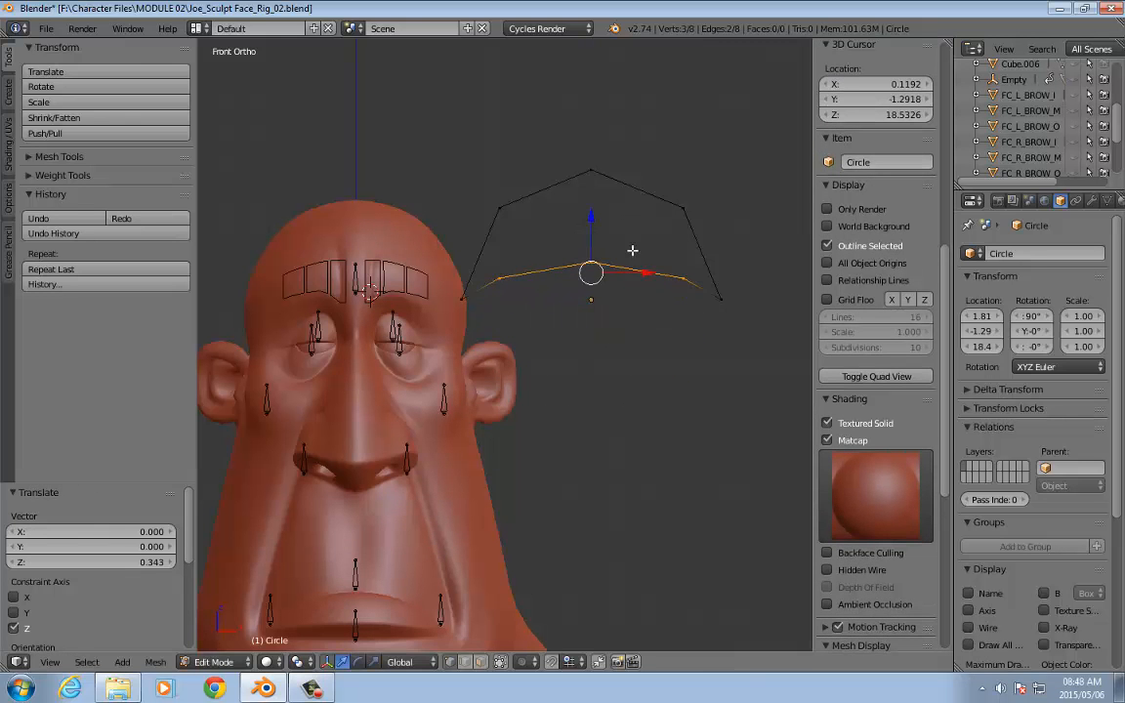
Step: Raise the top three vertices of the circle about 0.217 along Z
{"action": "scroll", "coordinate": [604, 350], "scroll_direction": "up", "scroll_amount": 2}
{"action": "scroll", "coordinate": [604, 350], "scroll_direction": "down", "scroll_amount": 3}
{"action": "left_click_drag", "start_coordinate": [439, 198], "coordinate": [706, 284]}
{"action": "left_click_drag", "start_coordinate": [564, 210], "coordinate": [564, 187]}
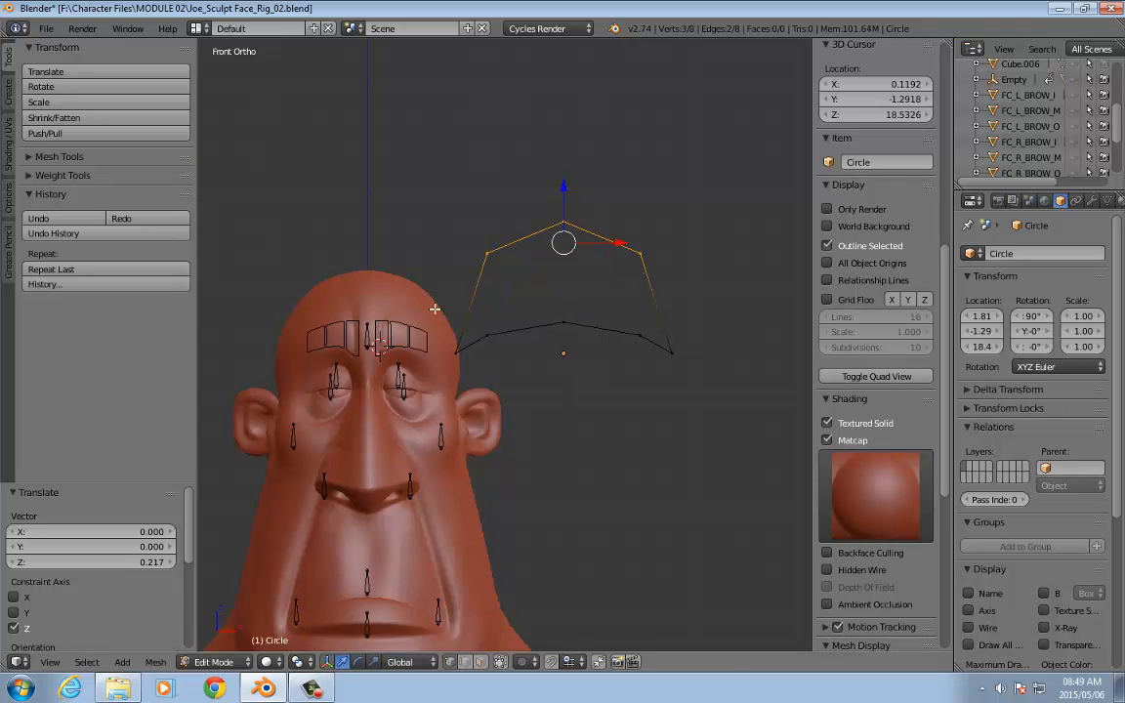
Step: Raise the shape's two outer corner vertices about 0.101 along Z and scale them inward to about 0.91
{"action": "right_click", "coordinate": [456, 352]}
{"action": "right_click", "coordinate": [672, 351], "text": "shift"}
{"action": "right_click", "coordinate": [640, 335], "text": "shift"}
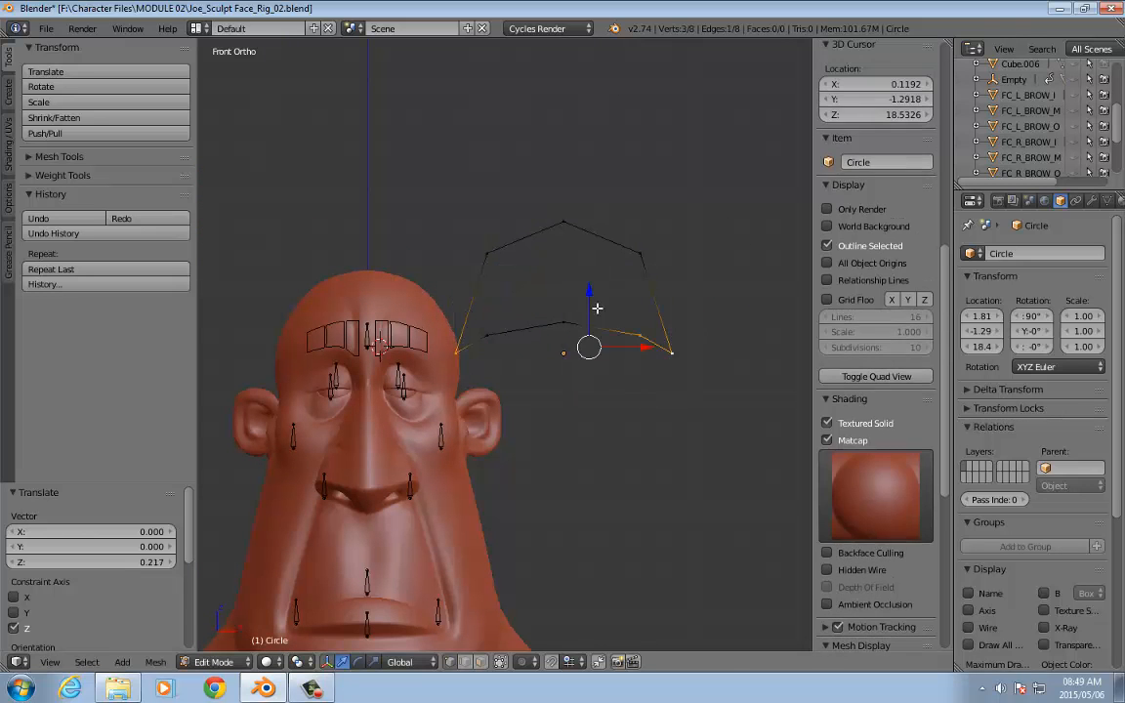
{"action": "right_click", "coordinate": [641, 337], "text": "ctrl"}
{"action": "right_click", "coordinate": [674, 353], "text": "shift"}
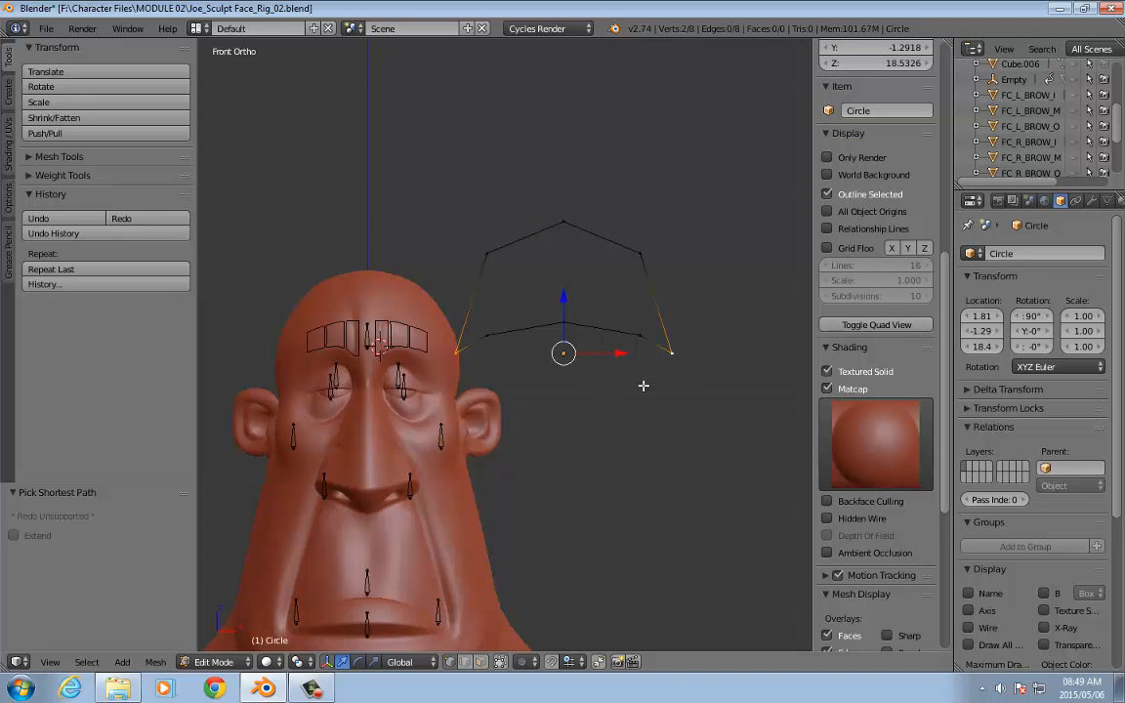
{"action": "left_click_drag", "start_coordinate": [563, 291], "coordinate": [565, 283]}
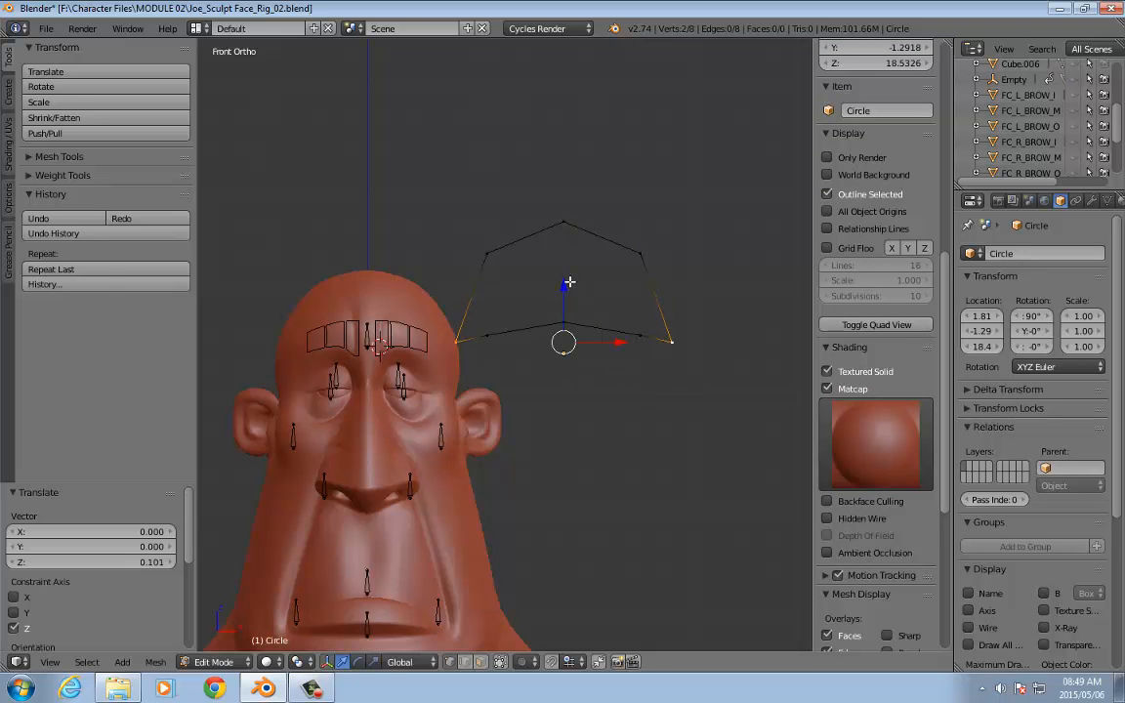
{"action": "key", "text": "s"}
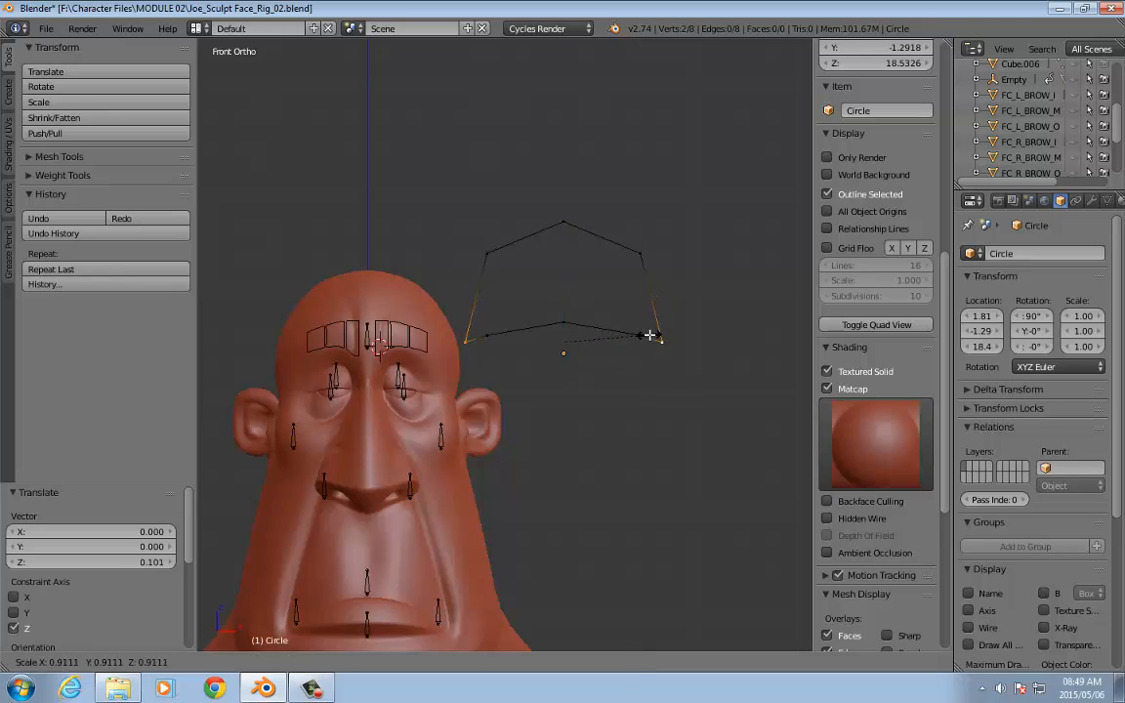
{"action": "left_click", "coordinate": [650, 331]}
Step: Scale the whole circle object down to about 0.294 in Object Mode
{"action": "key", "text": "Tab"}
{"action": "scroll", "coordinate": [544, 485], "scroll_direction": "up", "scroll_amount": 3}
{"action": "key", "text": "s"}
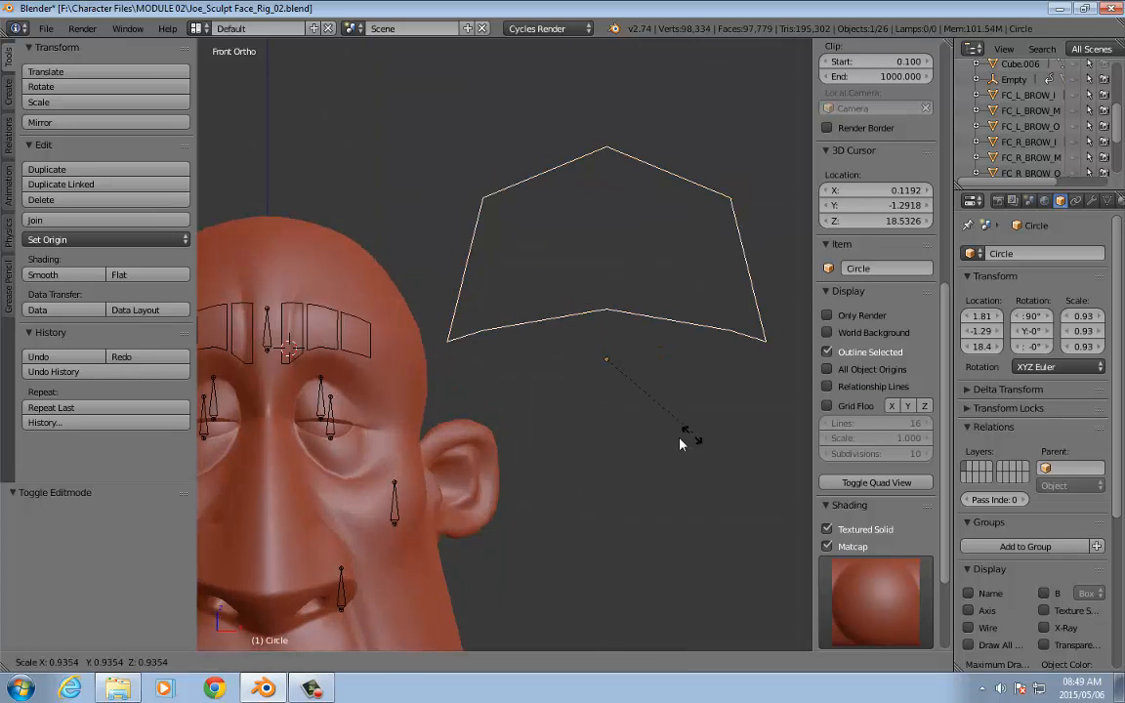
{"action": "left_click", "coordinate": [610, 396]}
{"action": "middle_click_drag", "start_coordinate": [515, 432], "coordinate": [588, 404], "text": "shift"}
{"action": "scroll", "coordinate": [588, 404], "scroll_direction": "up", "scroll_amount": 1}
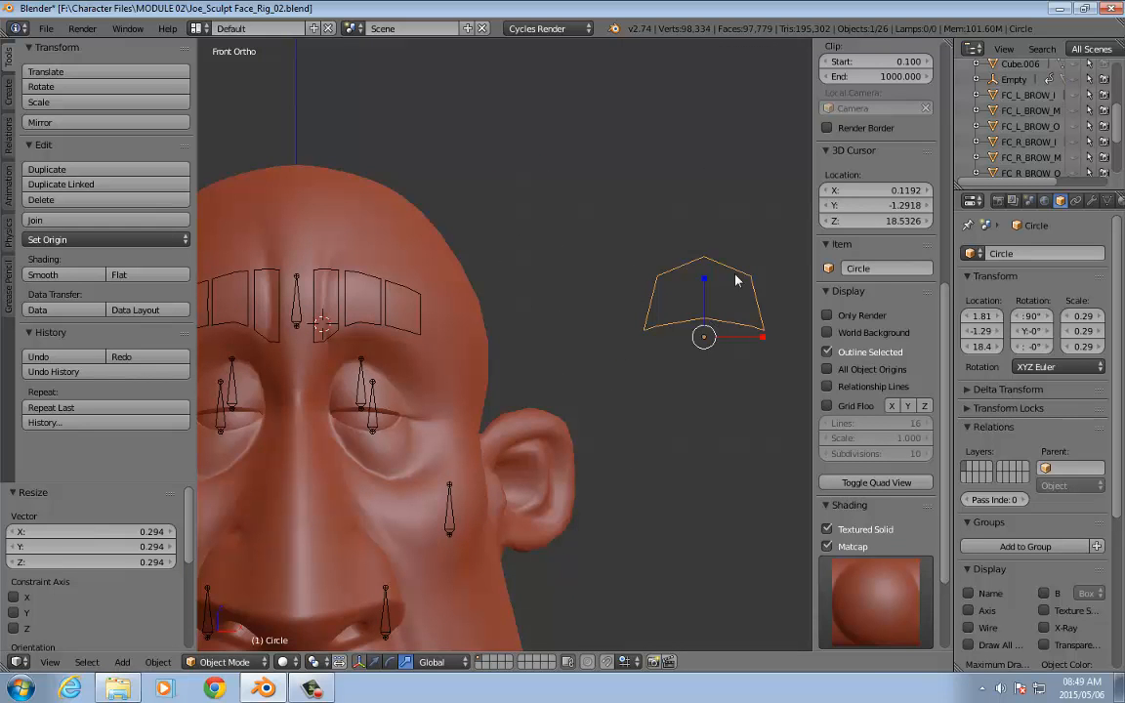
Step: Select the L_UpperLid bone in Pose Mode and snap the 3D cursor to it
{"action": "right_click", "coordinate": [360, 395]}
{"action": "key", "text": "ctrl+Tab"}
{"action": "key", "text": "shift+s"}
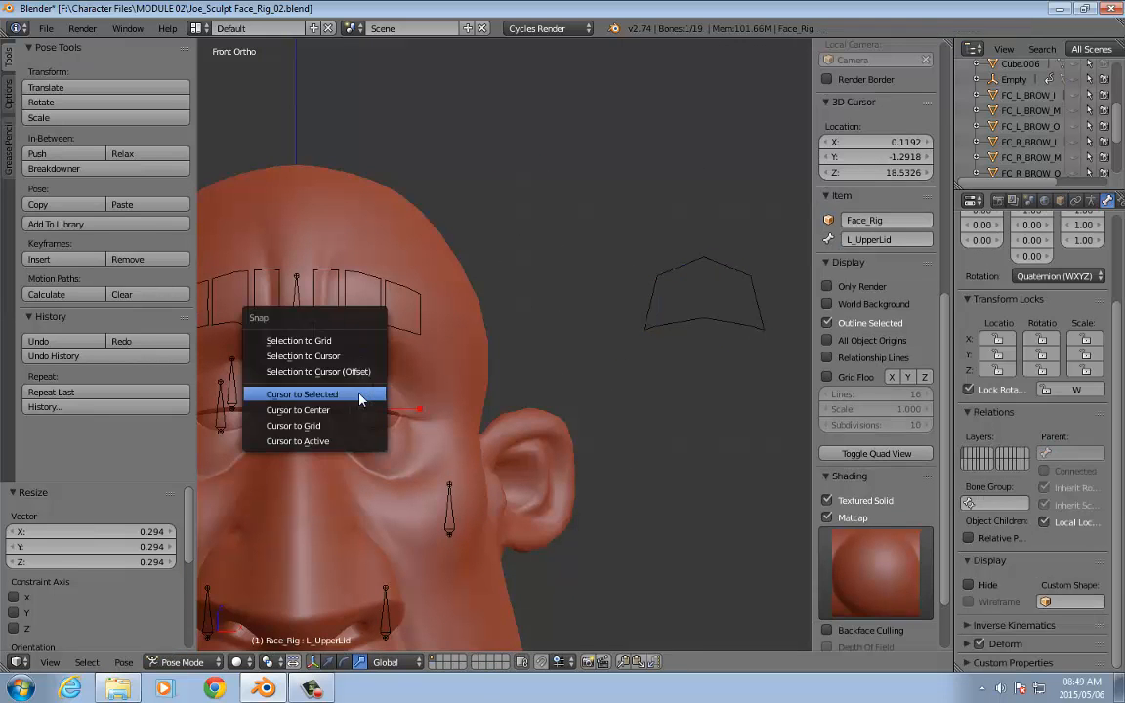
{"action": "left_click", "coordinate": [359, 406]}
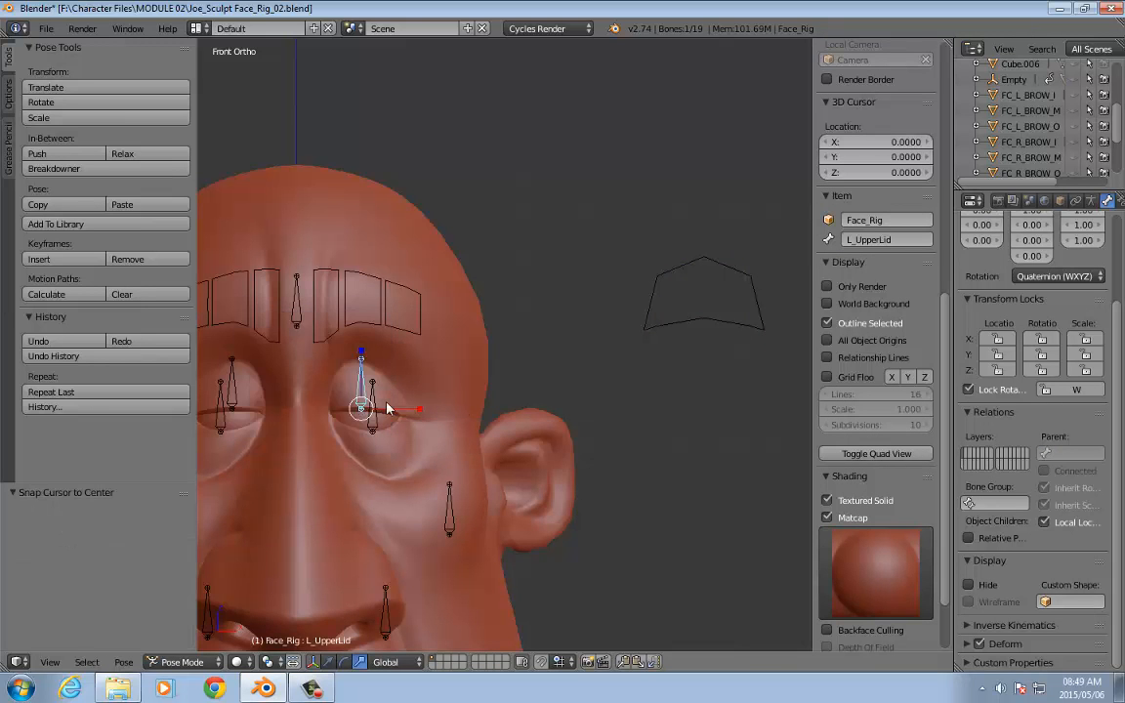
{"action": "key", "text": "shift+s"}
{"action": "left_click", "coordinate": [347, 384]}
Step: Snap the circle object to the 3D cursor and scale it by about 0.494 to fit the left upper eyelid
{"action": "key", "text": "ctrl+Tab"}
{"action": "right_click", "coordinate": [684, 275]}
{"action": "key", "text": "shift+s"}
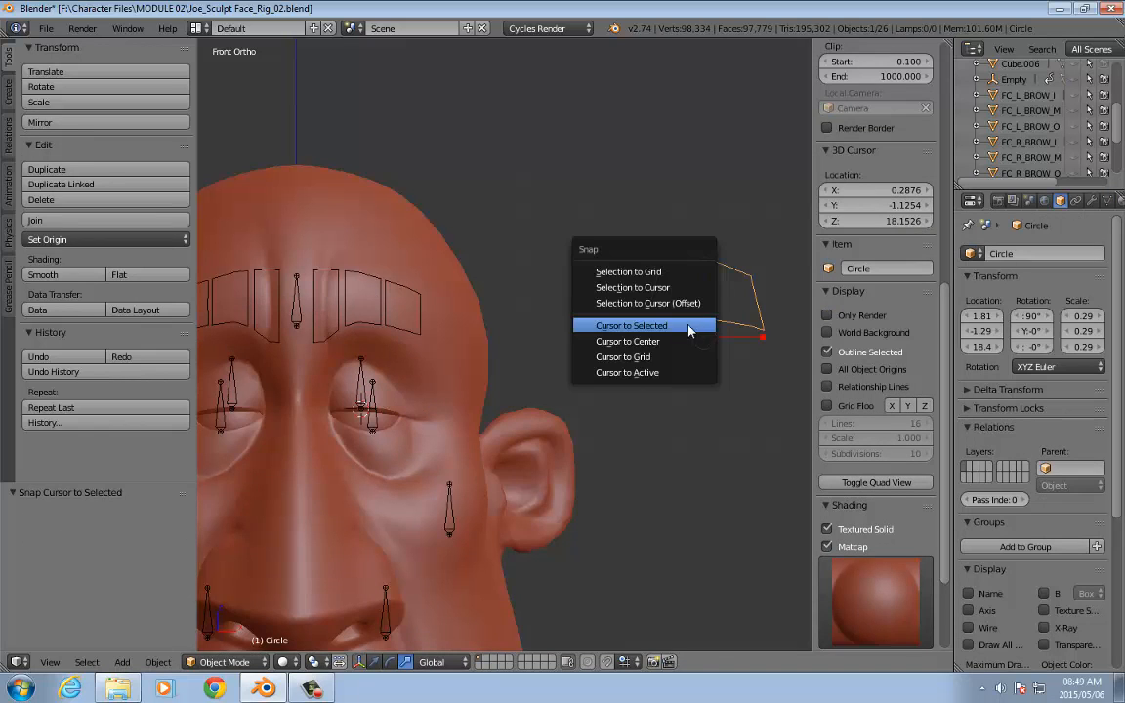
{"action": "left_click", "coordinate": [680, 288]}
{"action": "scroll", "coordinate": [527, 414], "scroll_direction": "up", "scroll_amount": 5}
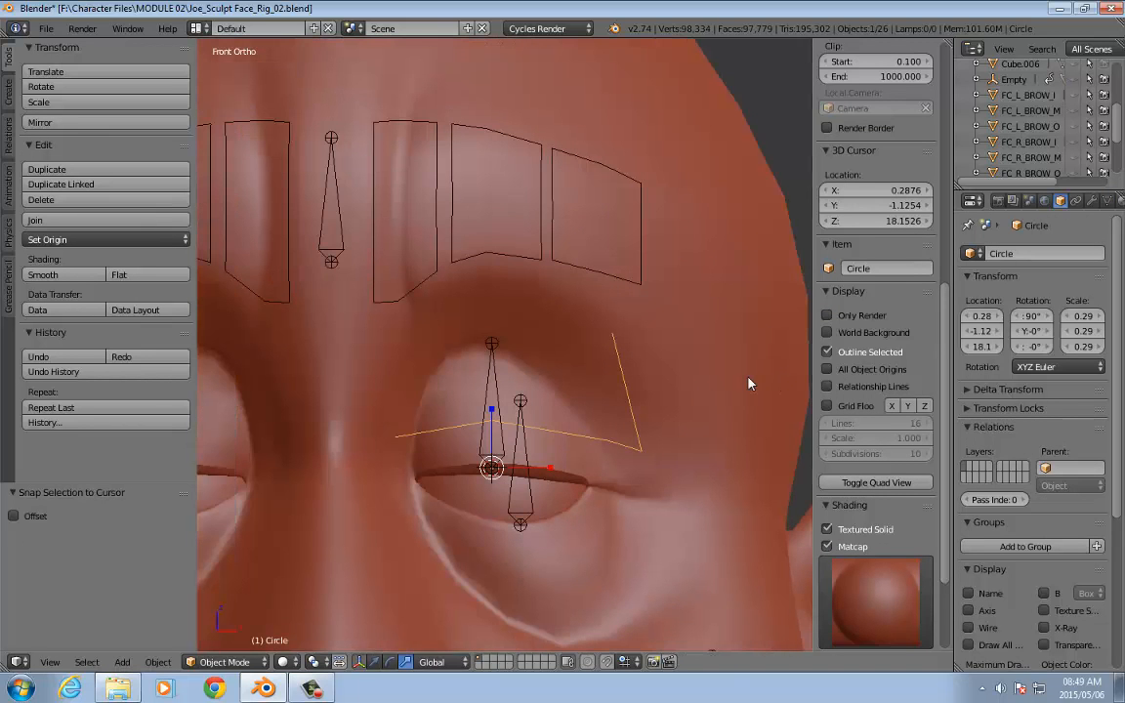
{"action": "key", "text": "s"}
{"action": "left_click", "coordinate": [613, 422]}
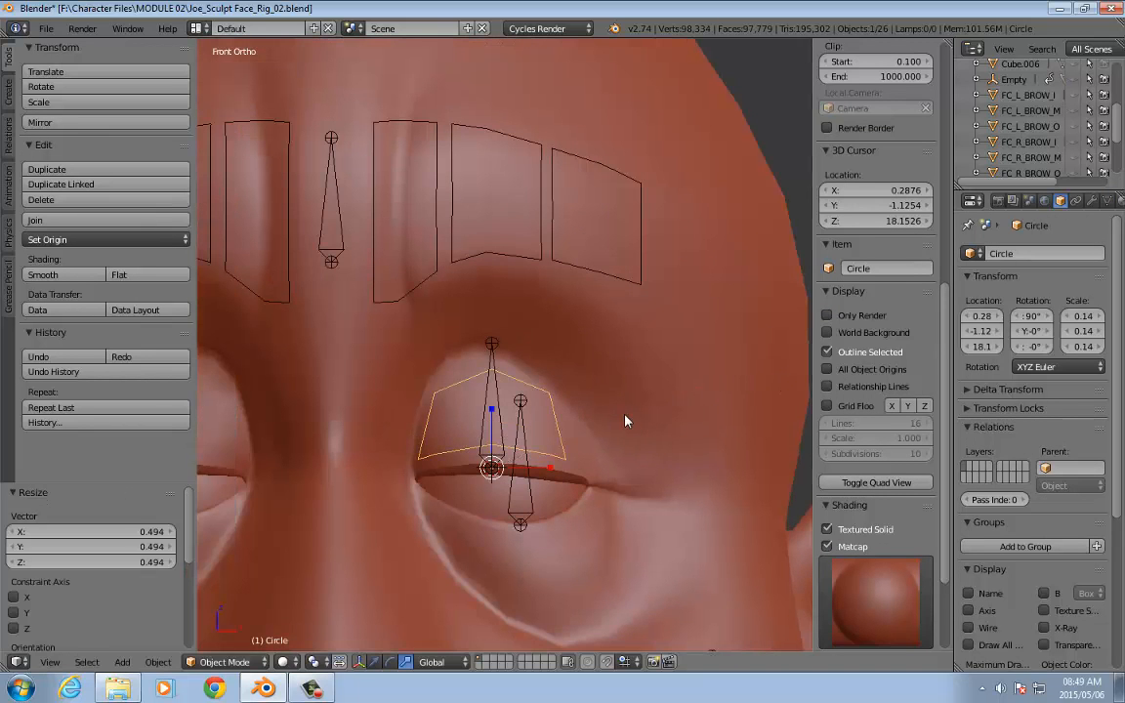
Step: From the side view, move the shape's whole mesh about -0.042 along Y in Edit Mode, in front of the eyelid
{"action": "key", "text": "KP_3"}
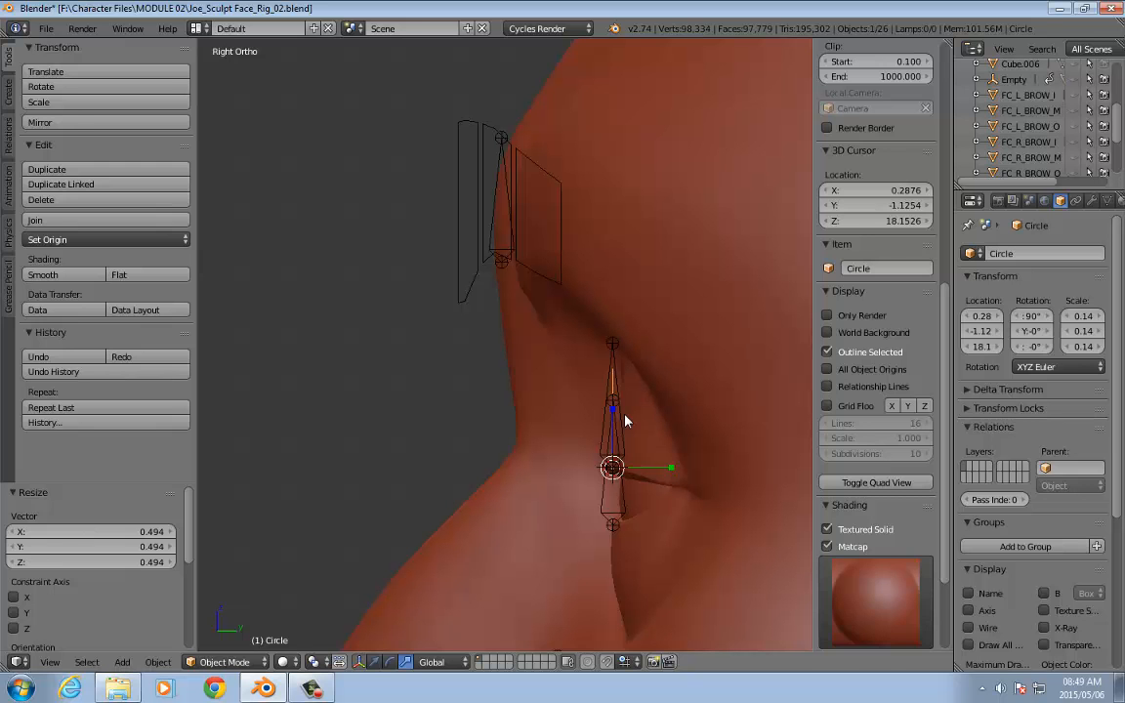
{"action": "key", "text": "Tab"}
{"action": "key", "text": "Tab"}
{"action": "key", "text": "Tab"}
{"action": "key", "text": "a"}
{"action": "key", "text": "a"}
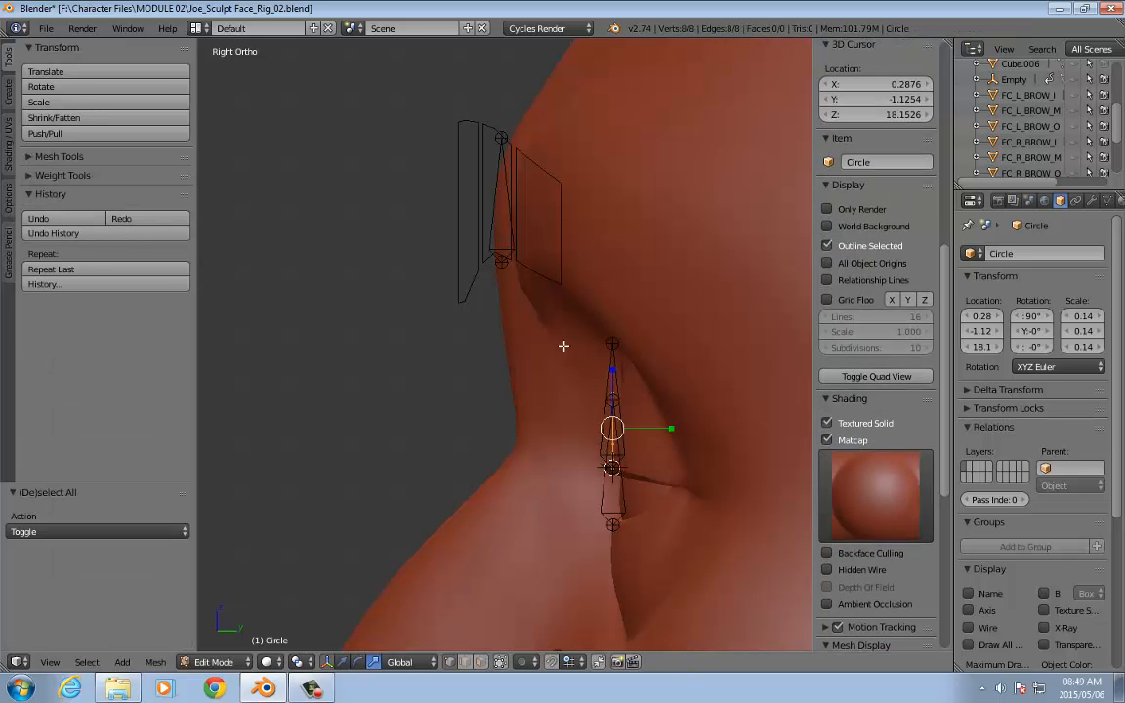
{"action": "left_click_drag", "start_coordinate": [672, 428], "coordinate": [647, 426]}
{"action": "key", "text": "KP_1"}
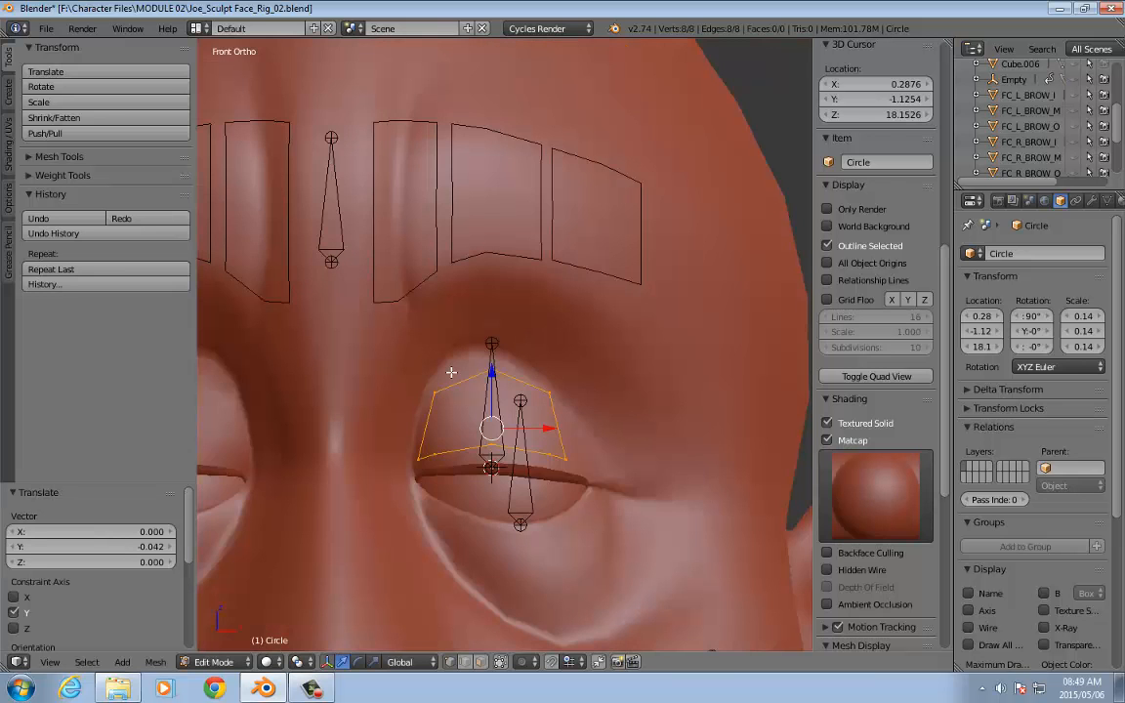
Step: Fit the shape to the eyelid by moving its top vertex up and inward and its upper outer vertex down and inward
{"action": "scroll", "coordinate": [542, 431], "scroll_direction": "up", "scroll_amount": 3}
{"action": "right_click", "coordinate": [486, 380]}
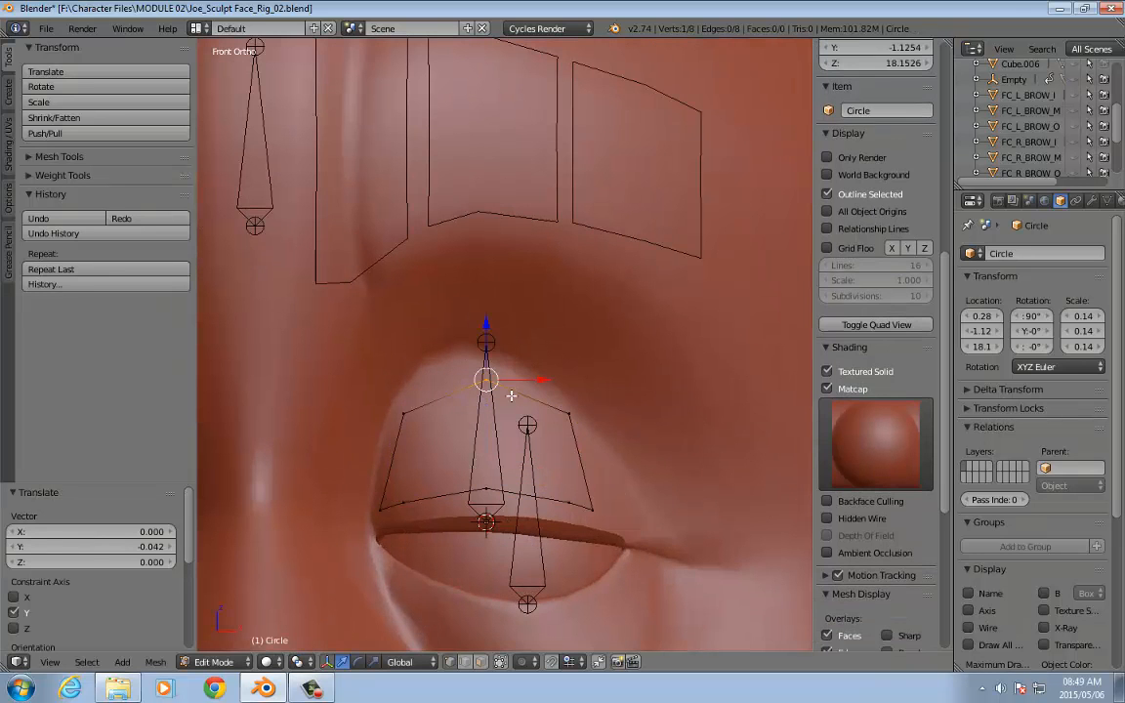
{"action": "key", "text": "g"}
{"action": "left_click", "coordinate": [484, 382]}
{"action": "right_click", "coordinate": [554, 394]}
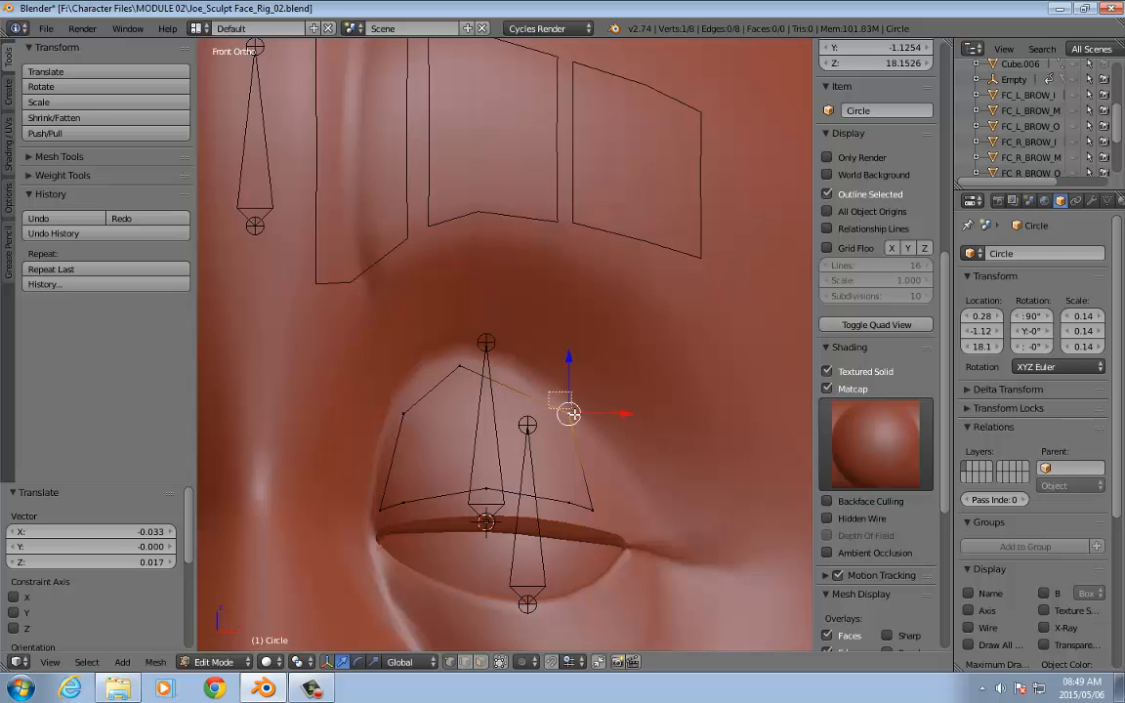
{"action": "key", "text": "g"}
{"action": "left_click", "coordinate": [589, 469]}
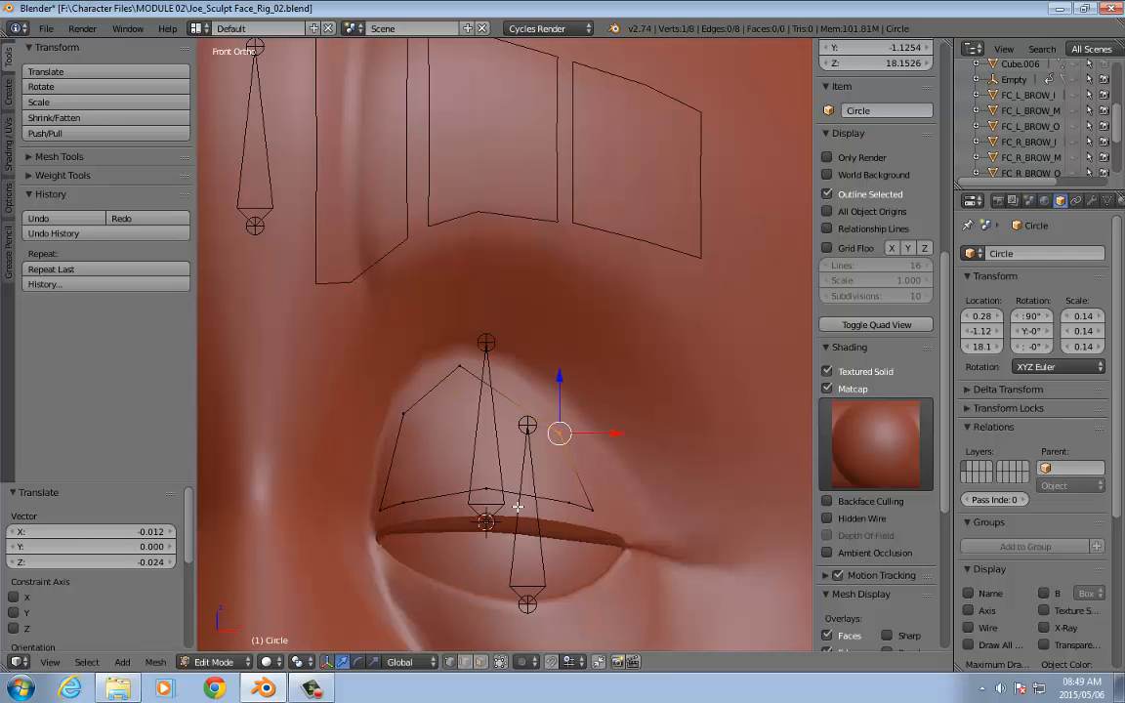
{"action": "middle_click_drag", "start_coordinate": [741, 428], "coordinate": [680, 433]}
{"action": "key", "text": "Tab"}
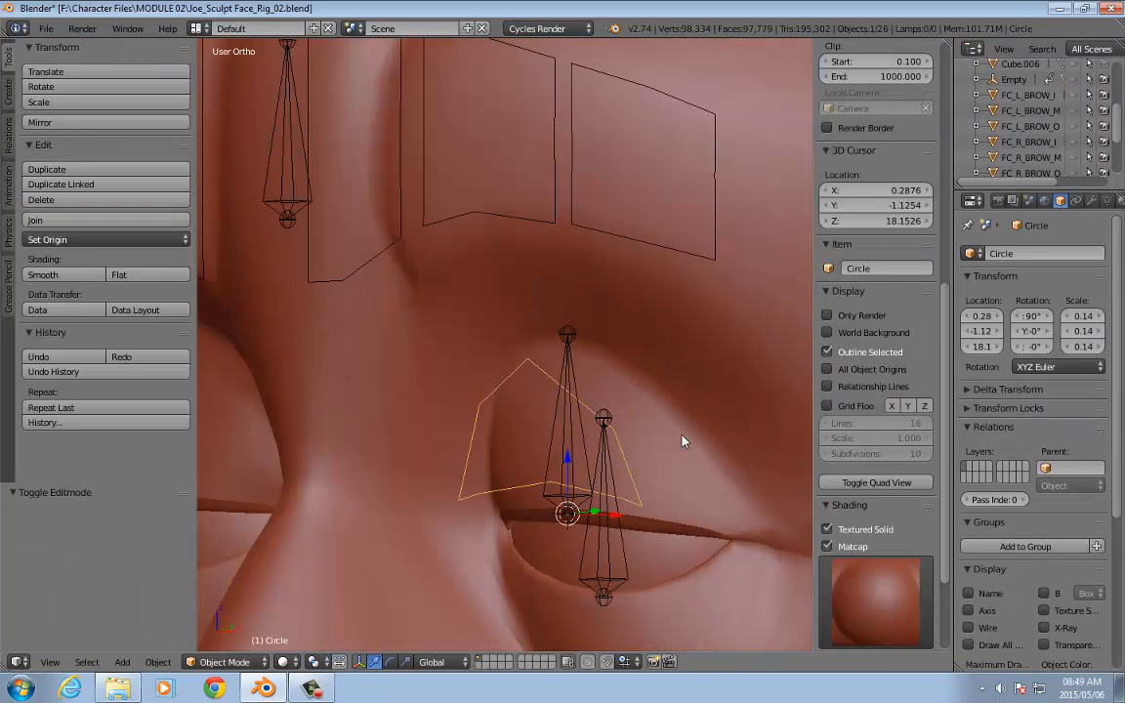
{"action": "key", "text": "KP_1"}
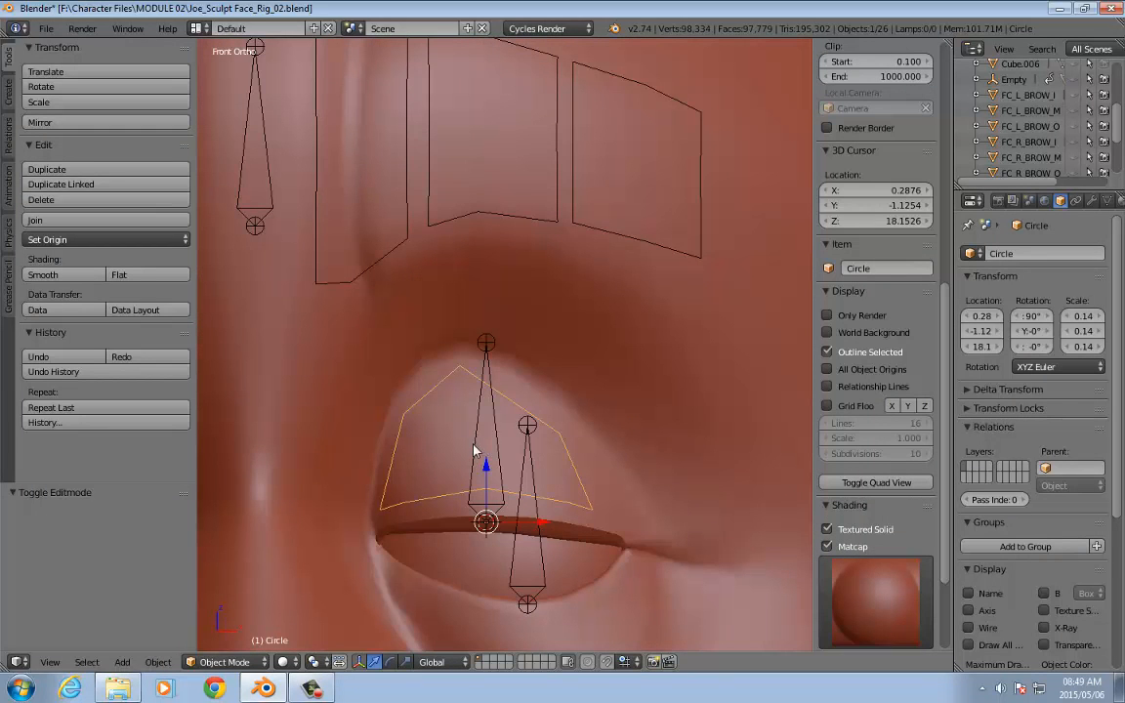
{"action": "key", "text": "Tab"}
{"action": "key", "text": "Tab"}
Step: Rename the Circle object to FC_L_UpperLid
{"action": "scroll", "coordinate": [1015, 108], "scroll_direction": "up", "scroll_amount": 5}
{"action": "double_click", "coordinate": [1016, 130]}
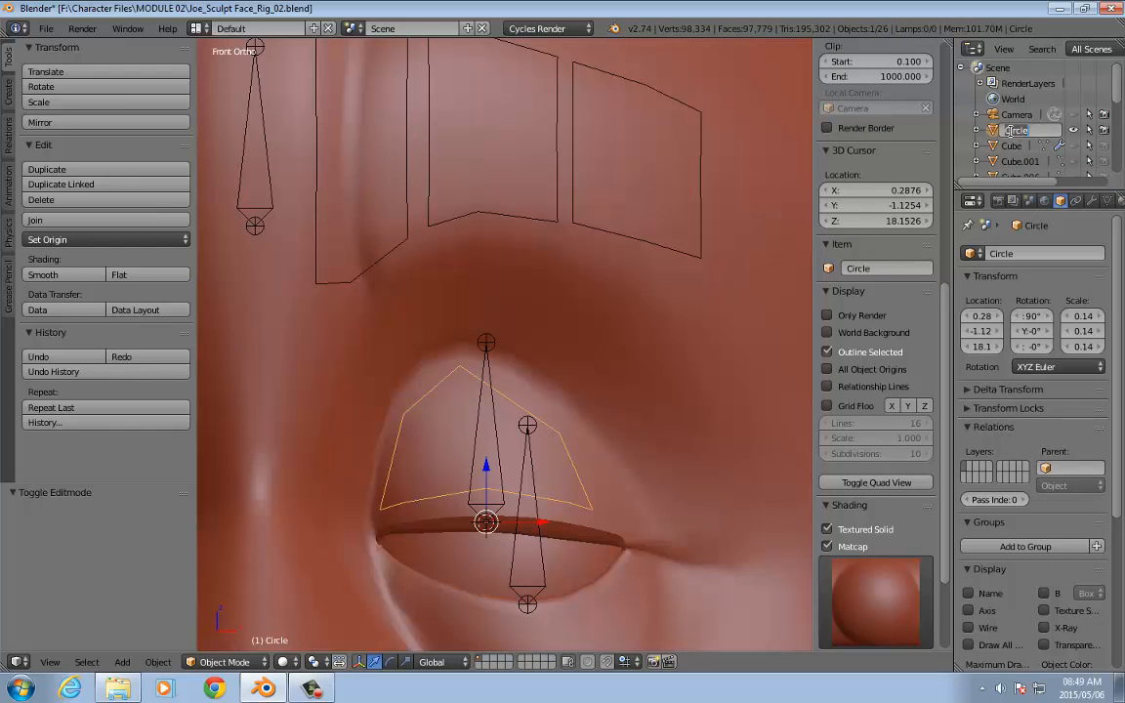
{"action": "key", "text": "BackSpace"}
{"action": "type", "text": "FC_L_UpperLid"}
{"action": "key", "text": "Return"}
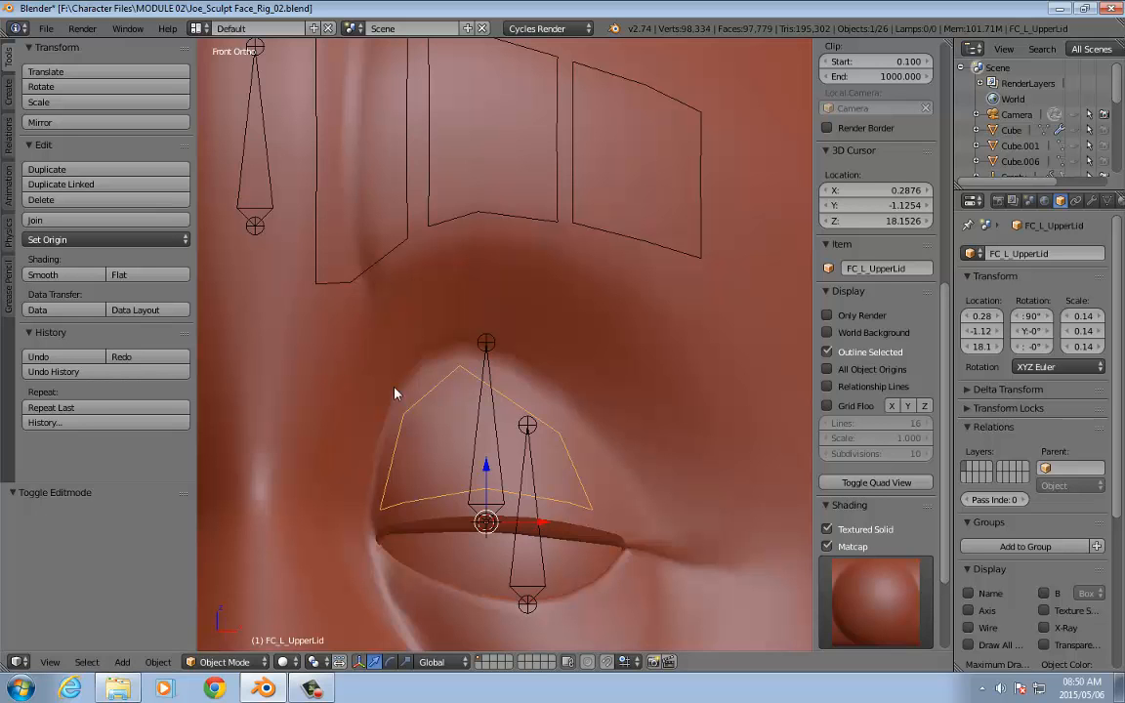
Step: Assign FC_L_UpperLid as the custom shape of the L_UpperLid bone in Pose Mode
{"action": "right_click", "coordinate": [487, 417]}
{"action": "key", "text": "ctrl+Tab"}
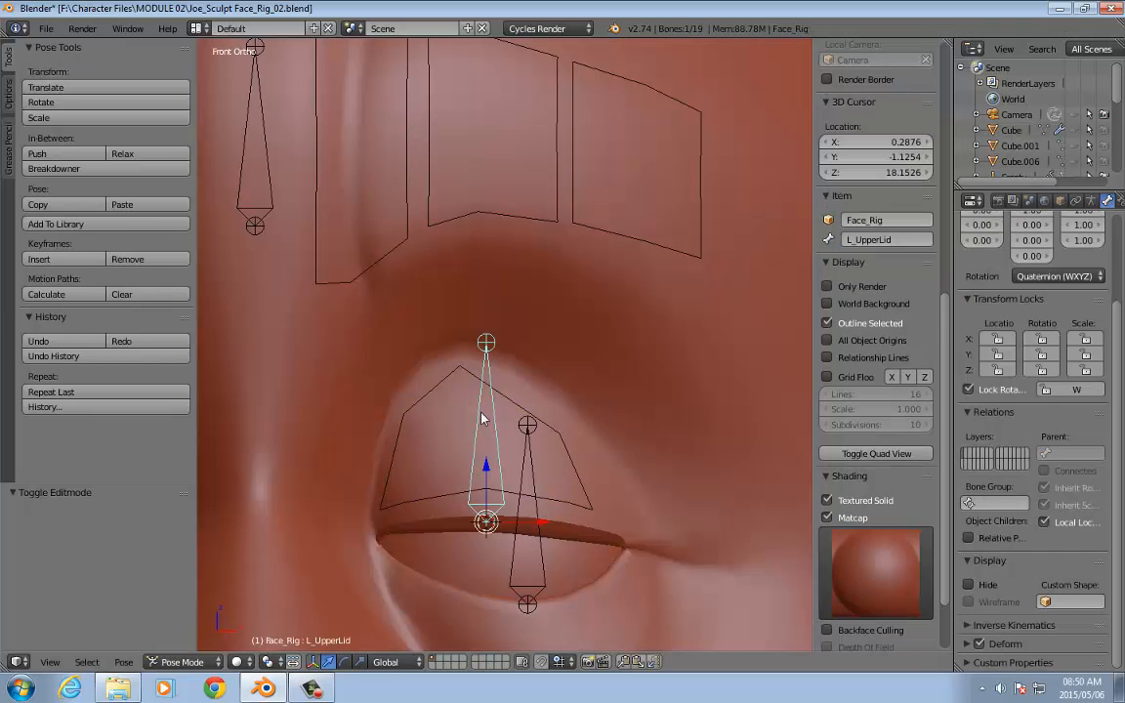
{"action": "left_click", "coordinate": [1074, 601]}
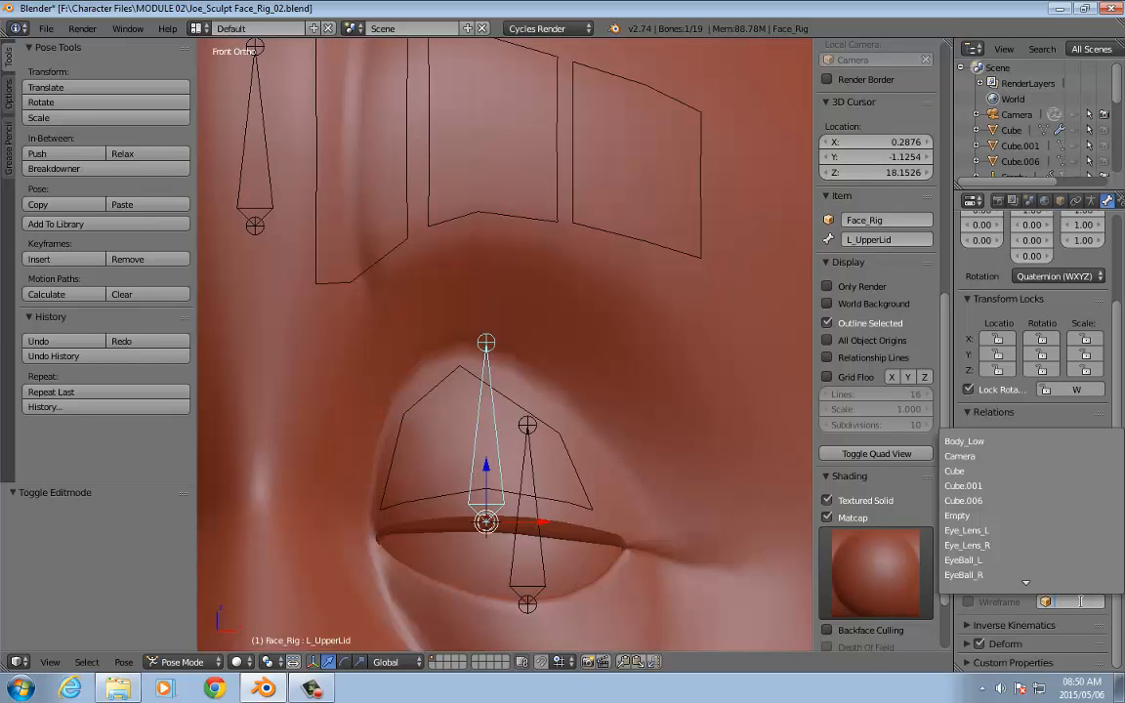
{"action": "type", "text": "fc"}
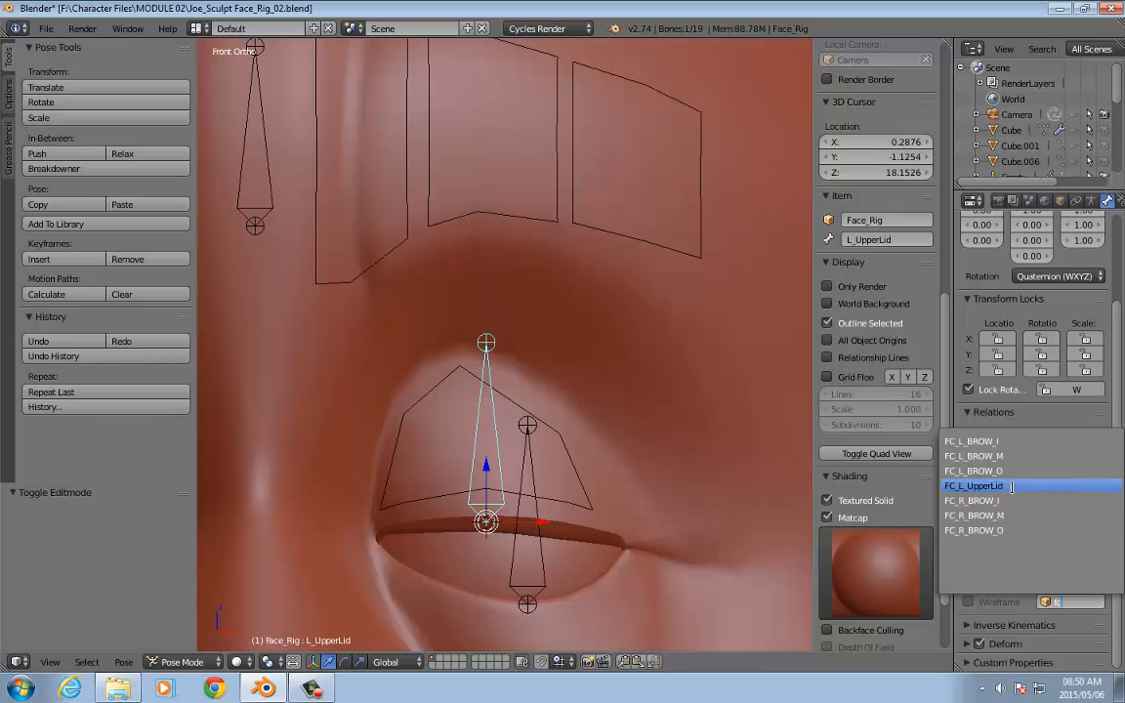
{"action": "left_click", "coordinate": [1011, 486]}
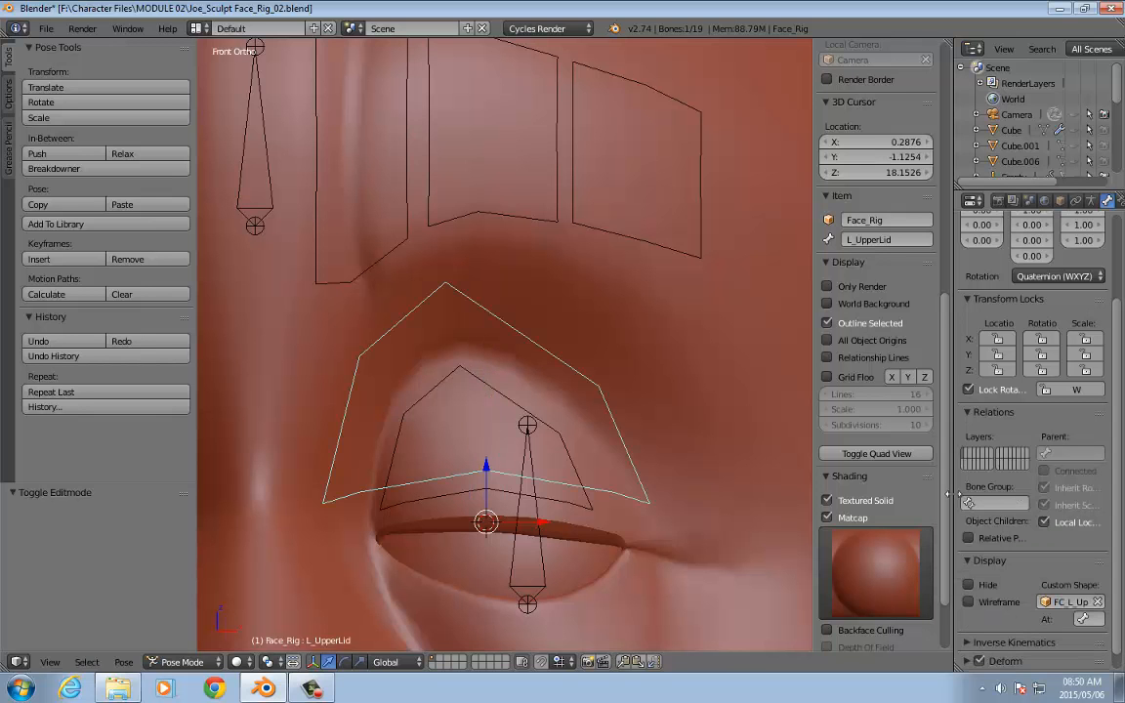
Step: In Object Mode, scale the FC_L_UpperLid object by about 1.525 to match the bone's custom shape outline
{"action": "key", "text": "ctrl+Tab"}
{"action": "right_click", "coordinate": [510, 408]}
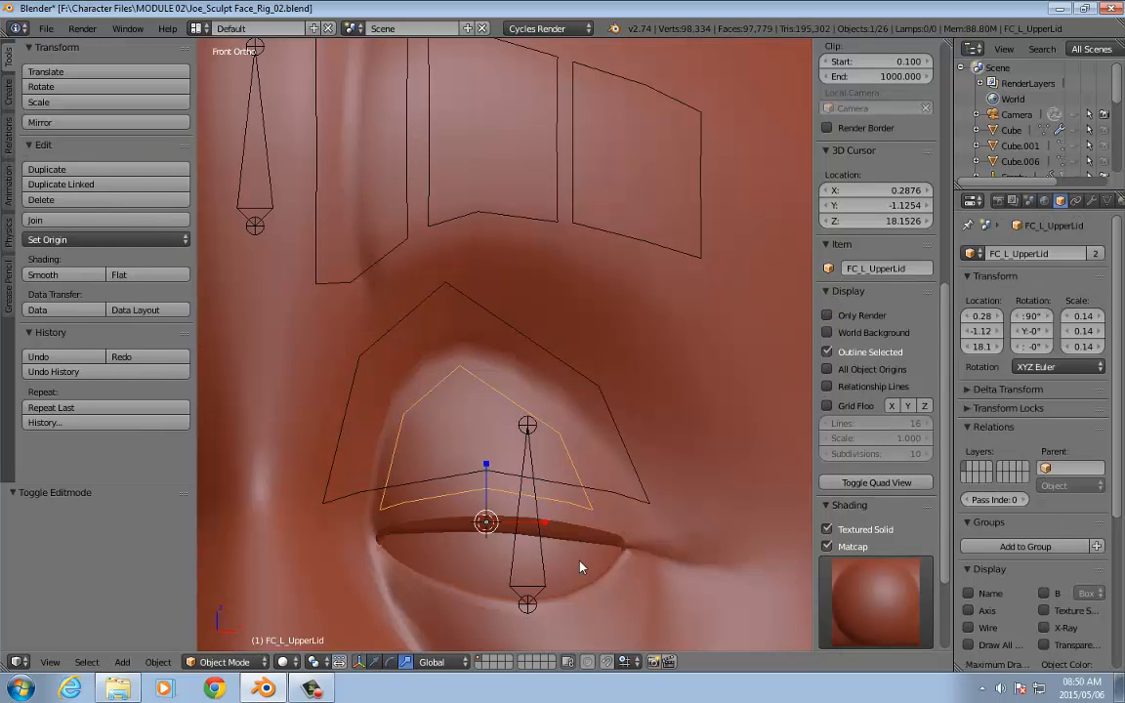
{"action": "key", "text": "s"}
{"action": "left_click", "coordinate": [636, 550]}
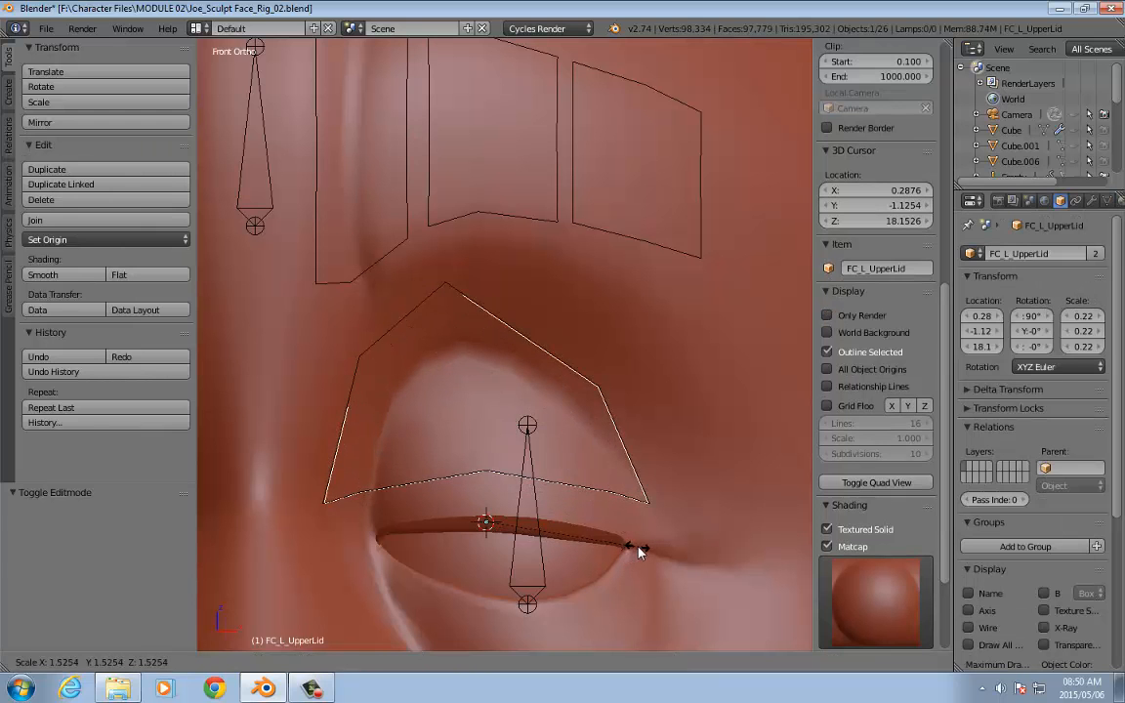
Step: In Edit Mode, set the pivot to the 3D cursor and scale the whole upper lid mesh by about 0.607 to fit the eyelid
{"action": "key", "text": "Tab"}
{"action": "key", "text": "a"}
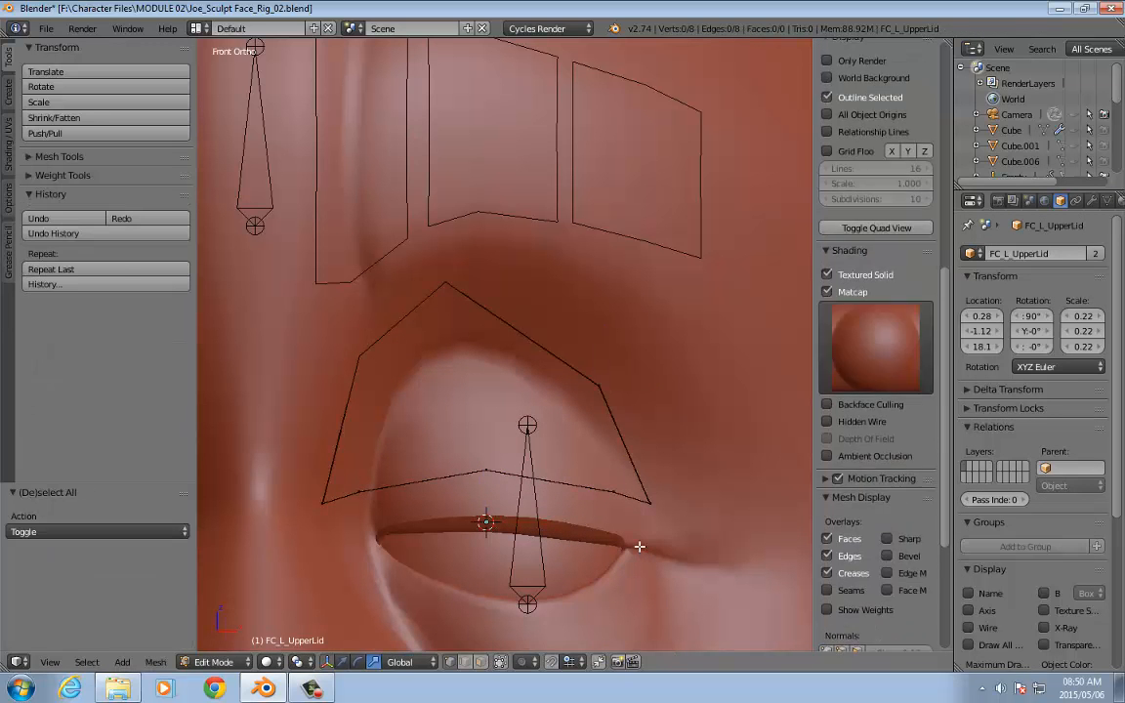
{"action": "key", "text": "Tab"}
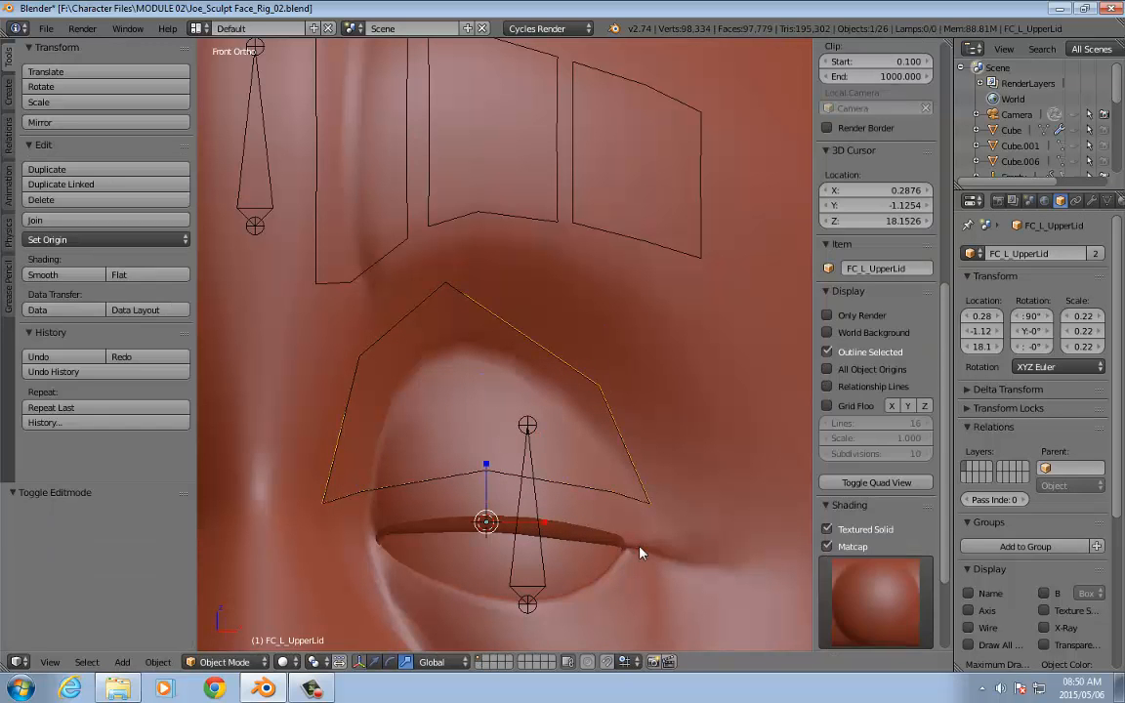
{"action": "key", "text": "Tab"}
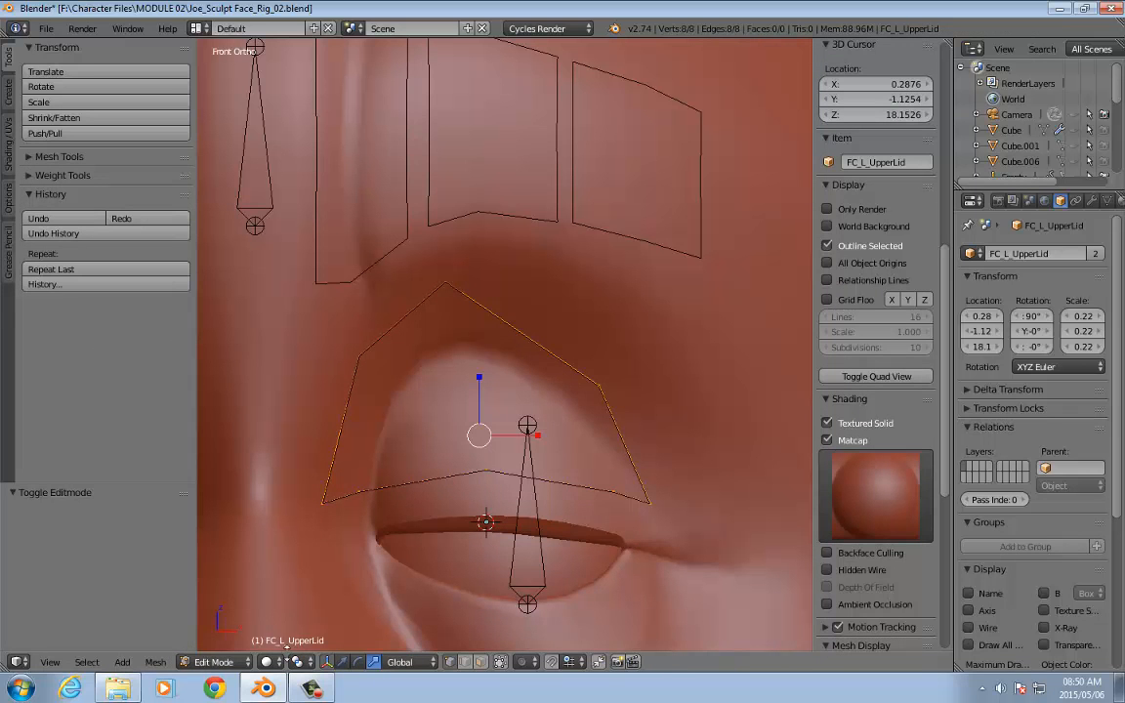
{"action": "left_click", "coordinate": [299, 662]}
{"action": "left_click", "coordinate": [330, 626]}
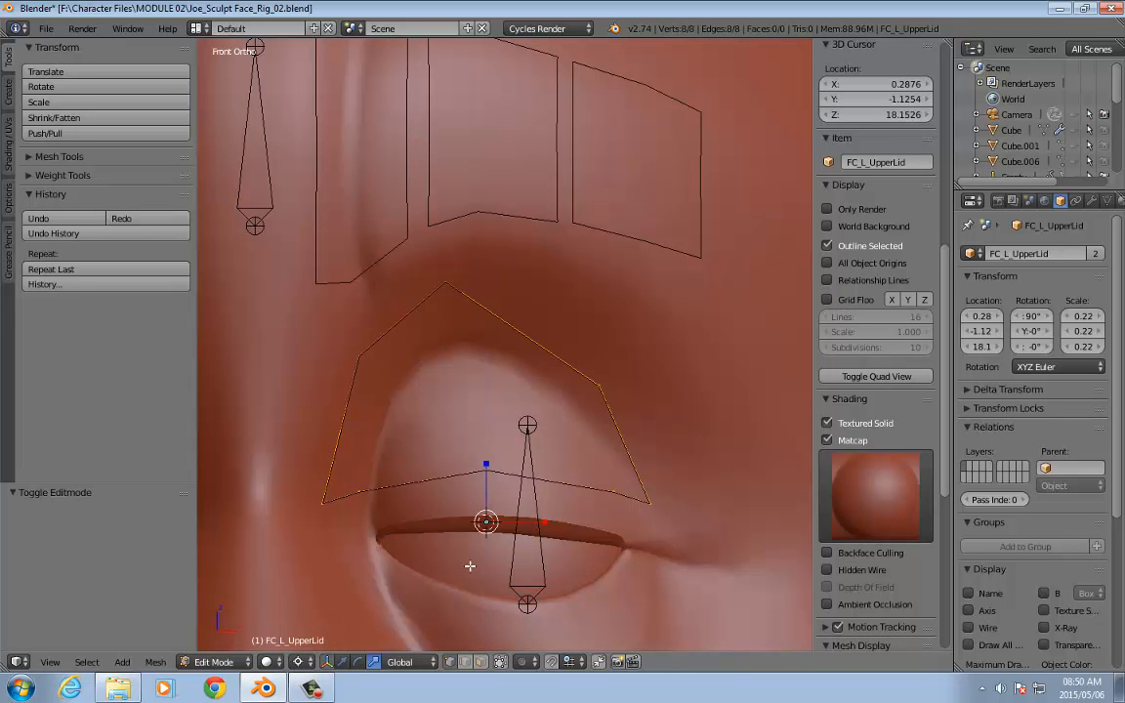
{"action": "key", "text": "s"}
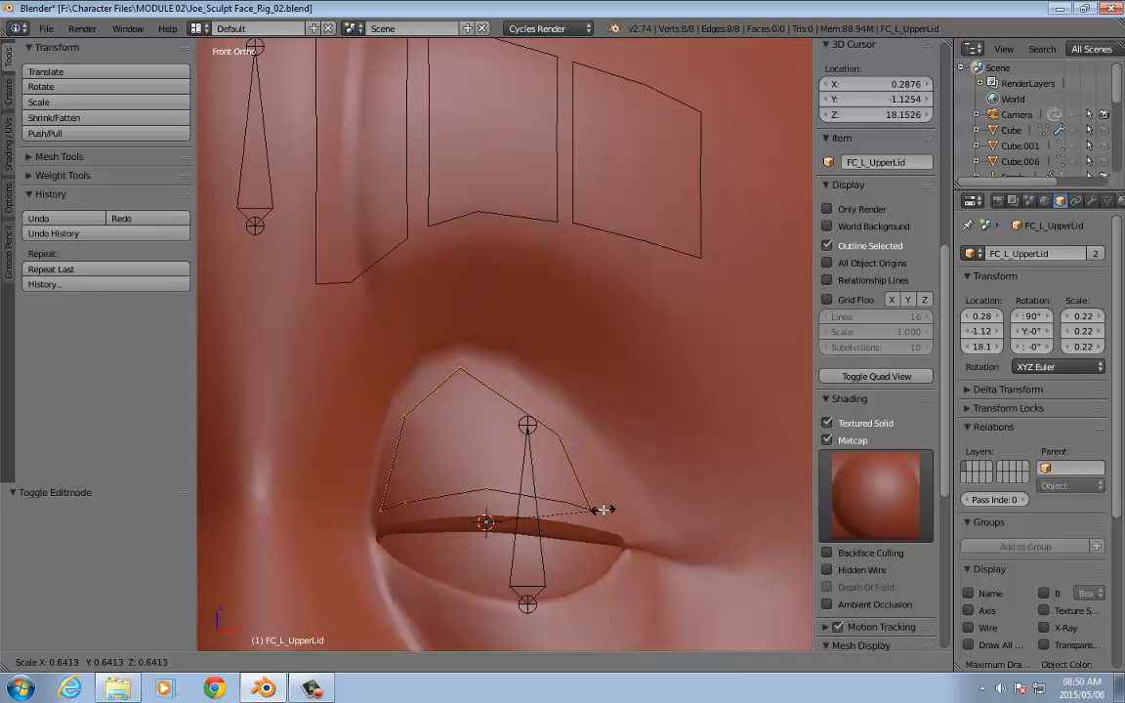
{"action": "left_click", "coordinate": [599, 515]}
{"action": "middle_click_drag", "start_coordinate": [629, 535], "coordinate": [656, 447], "text": "shift"}
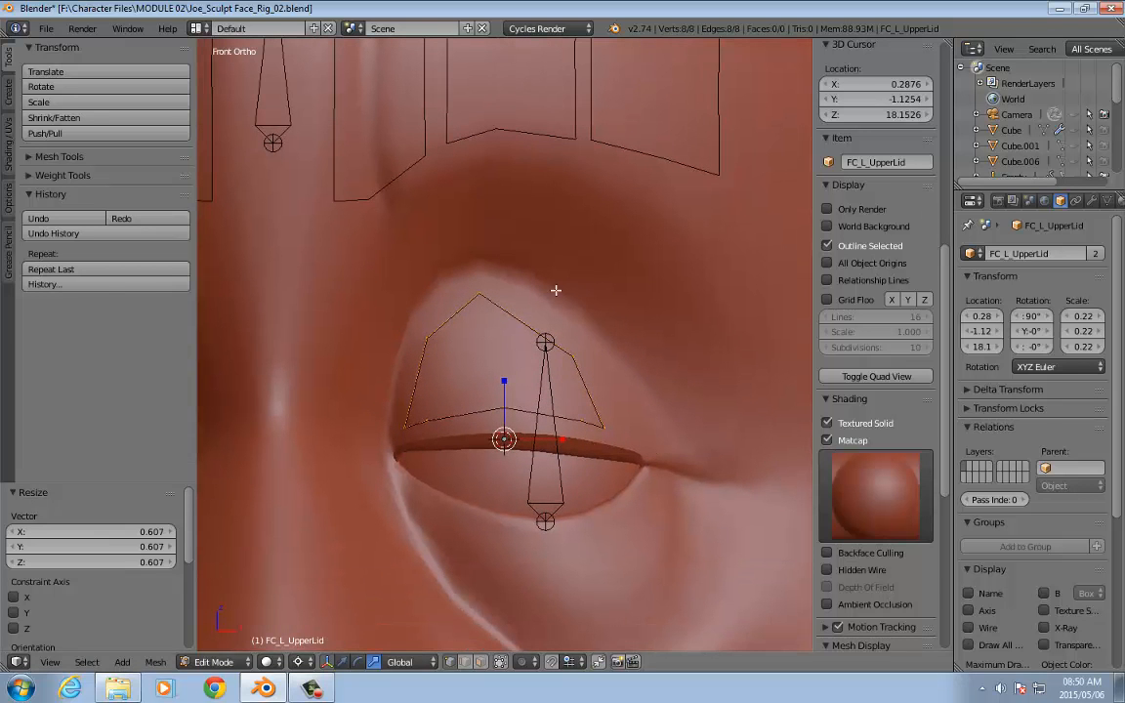
{"action": "key", "text": "Tab"}
Step: Duplicate the upper lid shape and snap the copy to the L_LowerLid bone's position using the 3D cursor
{"action": "key", "text": "shift+d"}
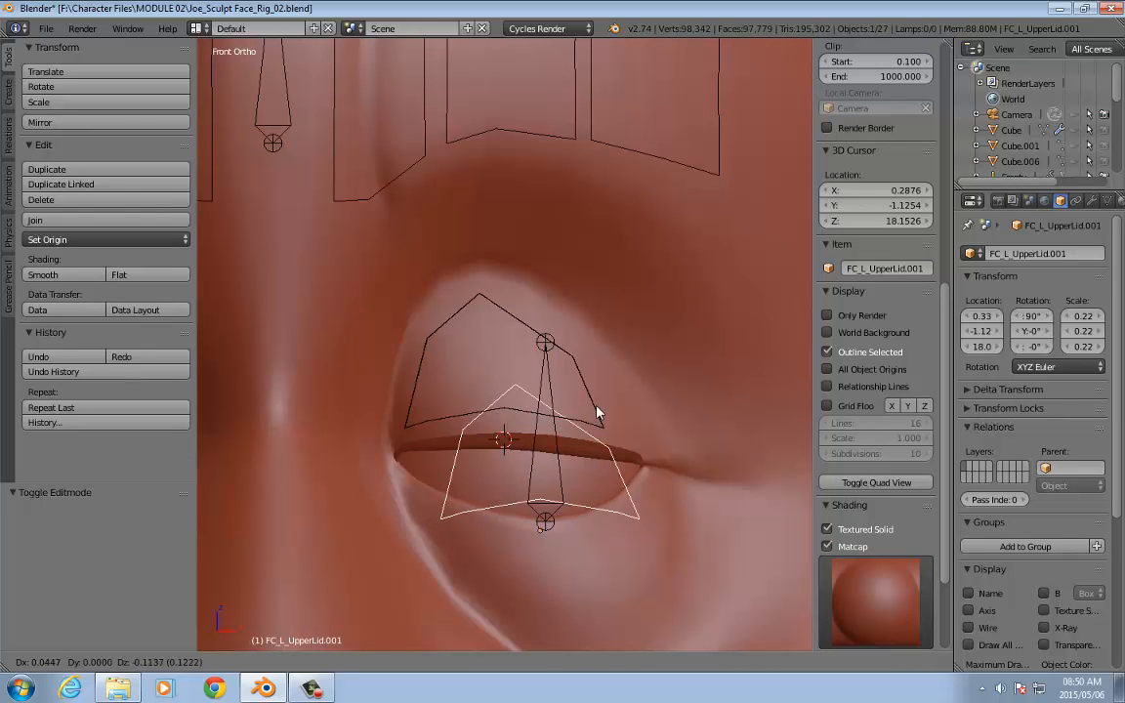
{"action": "left_click", "coordinate": [602, 404]}
{"action": "right_click", "coordinate": [558, 461]}
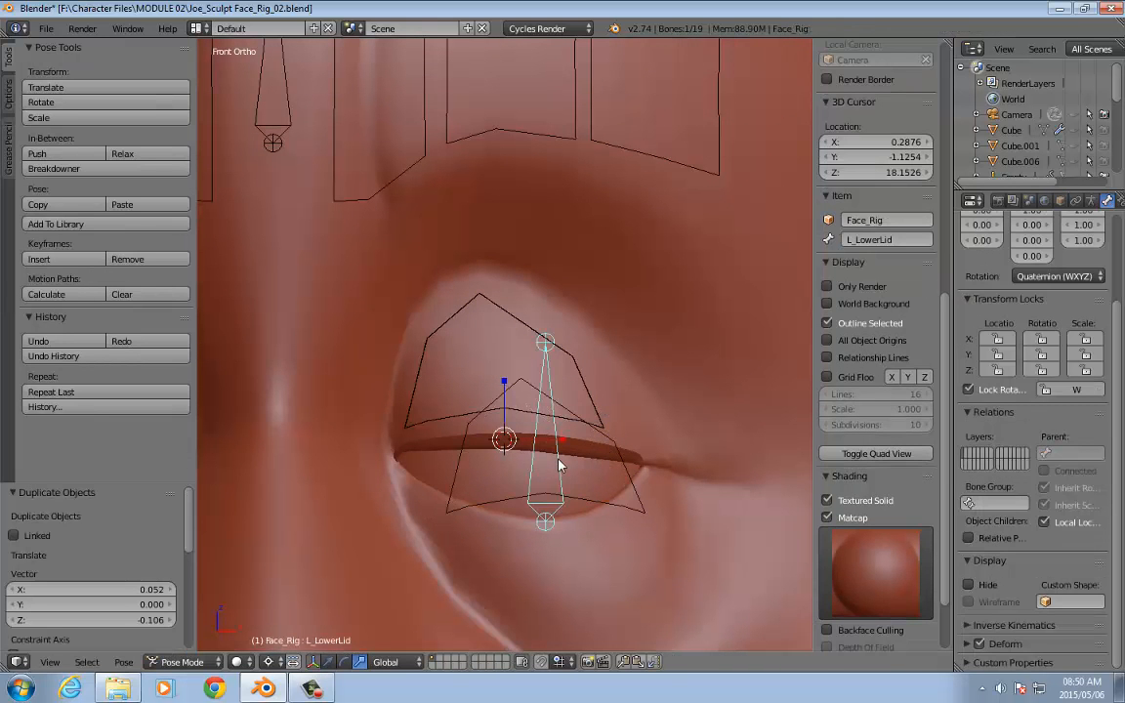
{"action": "key", "text": "shift+s"}
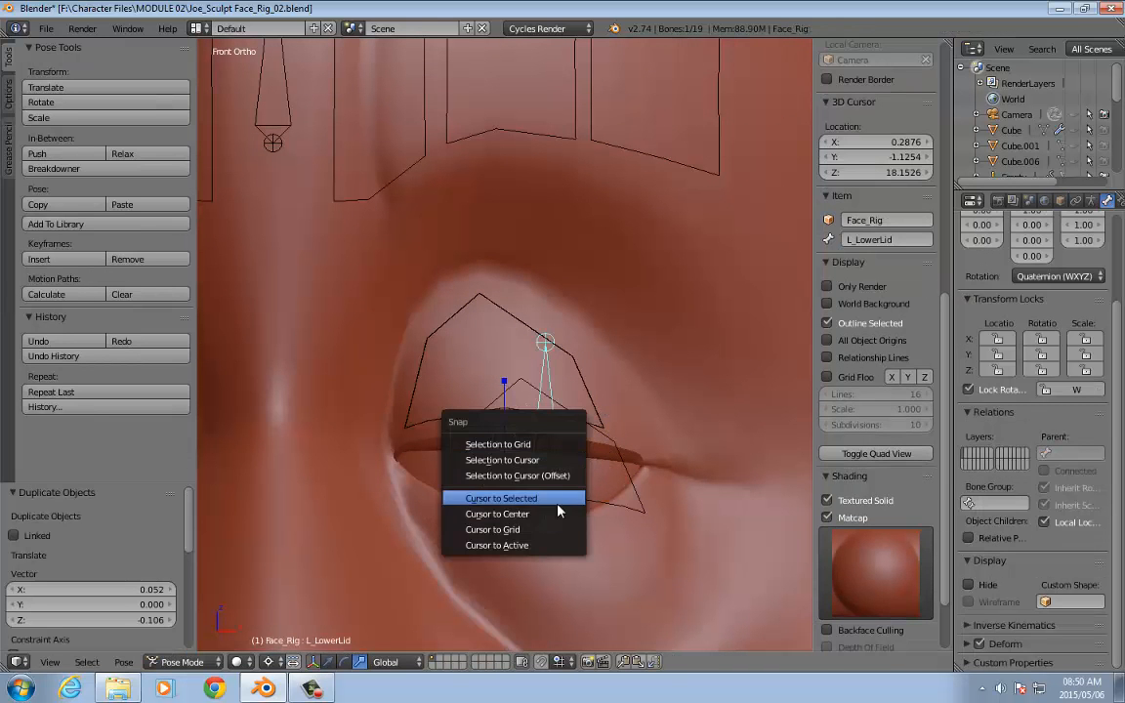
{"action": "left_click", "coordinate": [558, 498]}
{"action": "right_click", "coordinate": [611, 502]}
{"action": "key", "text": "shift+s"}
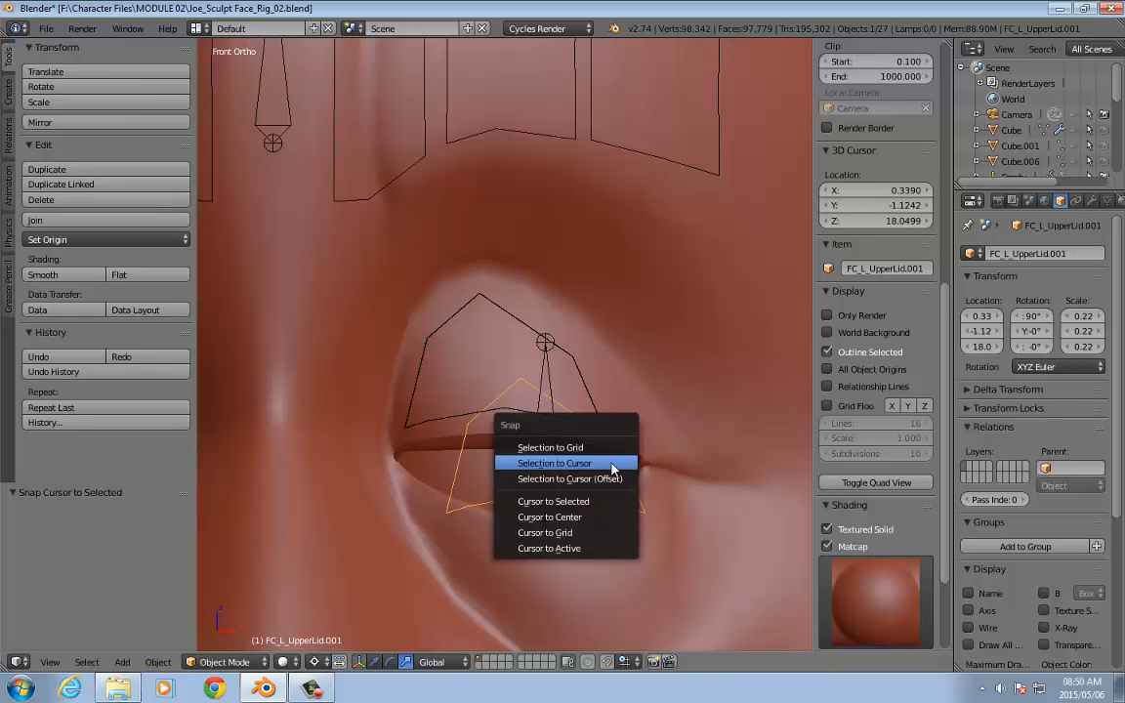
{"action": "left_click", "coordinate": [611, 464]}
Step: Flip the copy's mesh vertically by scaling it about -1.111 along Z, and shift its three lowest vertices about 0.09 along X
{"action": "key", "text": "Tab"}
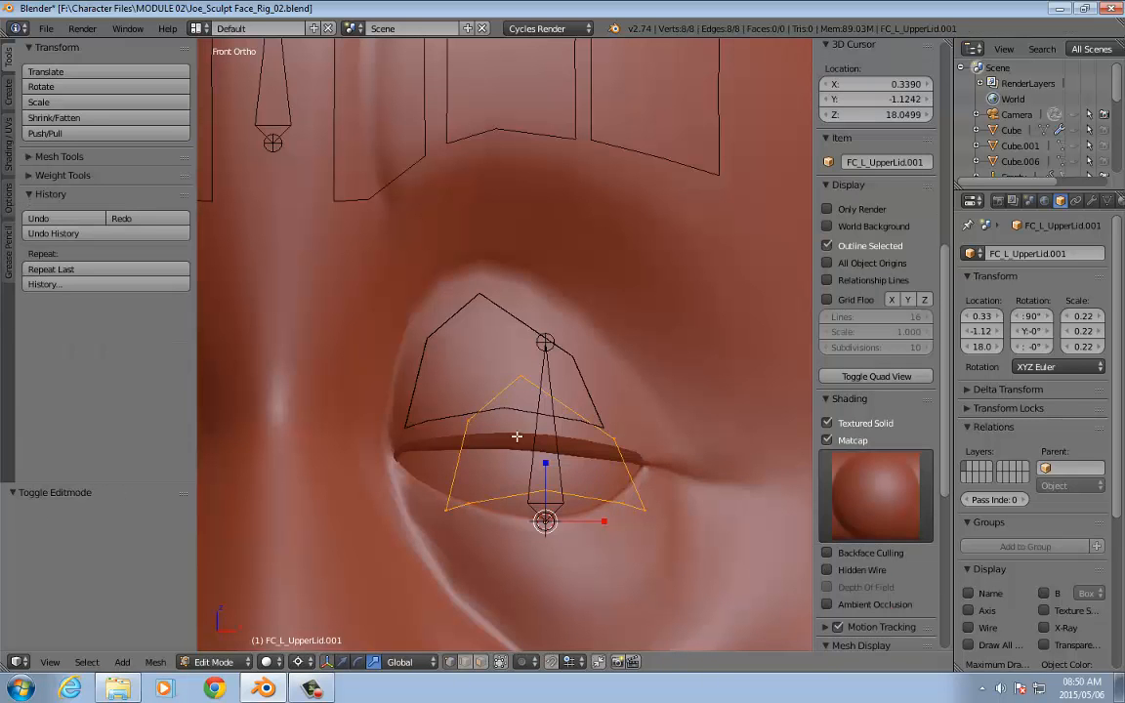
{"action": "left_click_drag", "start_coordinate": [545, 463], "coordinate": [545, 585]}
{"action": "middle_click_drag", "start_coordinate": [612, 498], "coordinate": [617, 453], "text": "shift"}
{"action": "key", "text": "a"}
{"action": "key", "text": "b"}
{"action": "left_click_drag", "start_coordinate": [455, 564], "coordinate": [663, 656]}
{"action": "scroll", "coordinate": [666, 503], "scroll_direction": "down", "scroll_amount": 1}
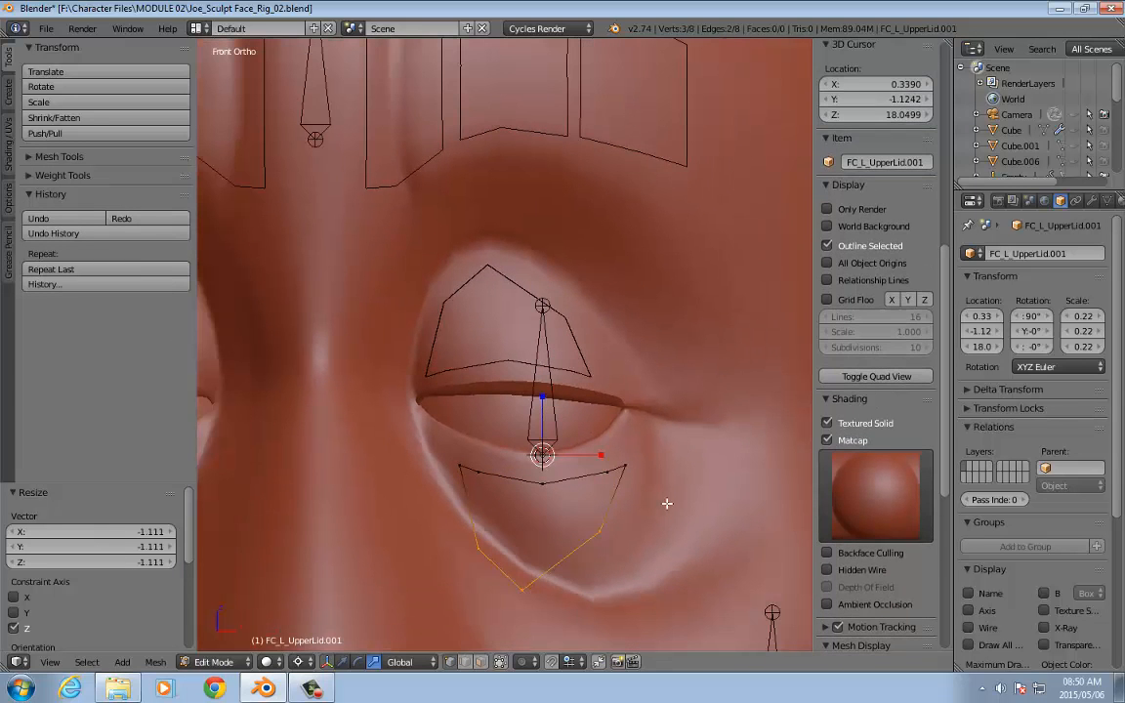
{"action": "key", "text": "g"}
{"action": "key", "text": "x"}
{"action": "left_click_drag", "start_coordinate": [629, 449], "coordinate": [666, 438]}
Step: Fit the shape to the lower eyelid by moving its lower outer vertex inward and its bottom vertex upward
{"action": "right_click", "coordinate": [642, 515]}
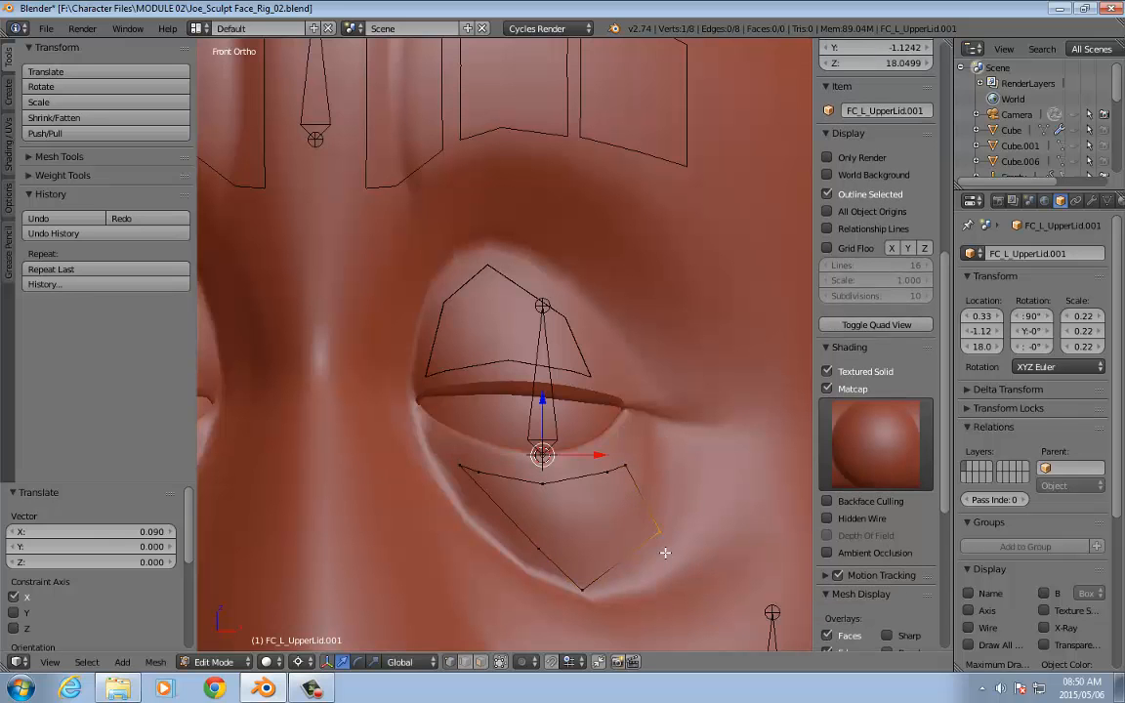
{"action": "key", "text": "g"}
{"action": "left_click", "coordinate": [632, 542]}
{"action": "right_click", "coordinate": [571, 593]}
{"action": "key", "text": "g"}
{"action": "left_click", "coordinate": [631, 572]}
{"action": "key", "text": "Tab"}
Step: Rename the lower eyelid shape to FC_L_LowerLid
{"action": "left_click", "coordinate": [883, 268]}
{"action": "type", "text": "FC_L_U"}
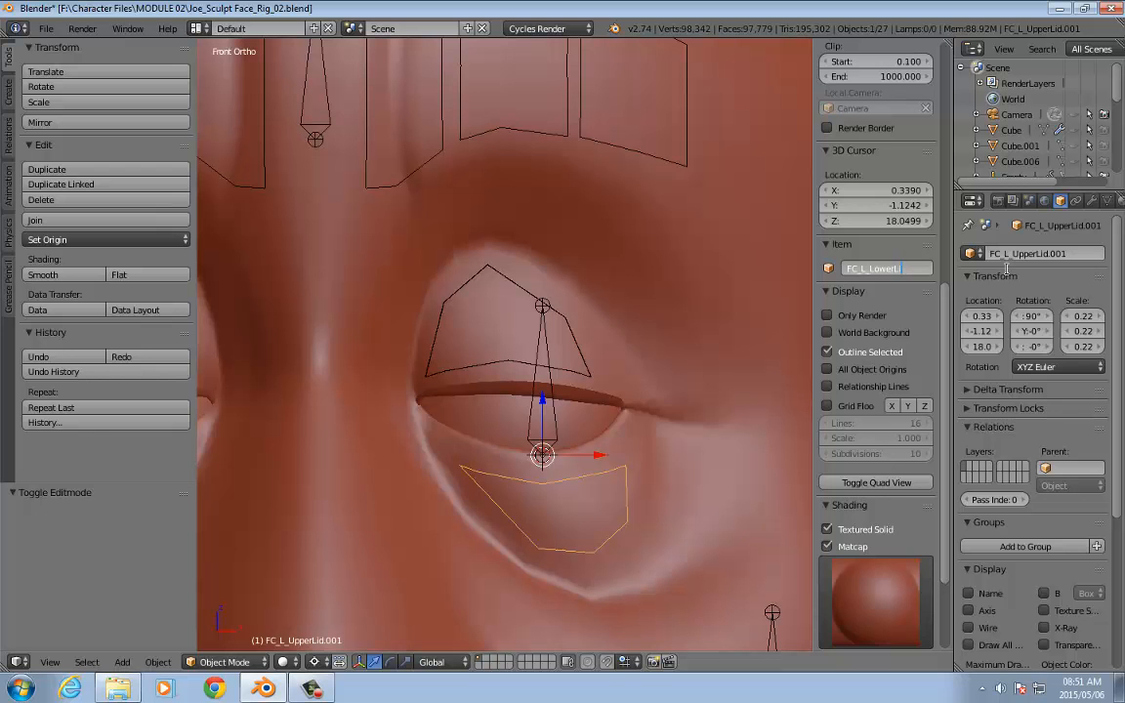
{"action": "type", "text": "owerLid"}
{"action": "key", "text": "Return"}
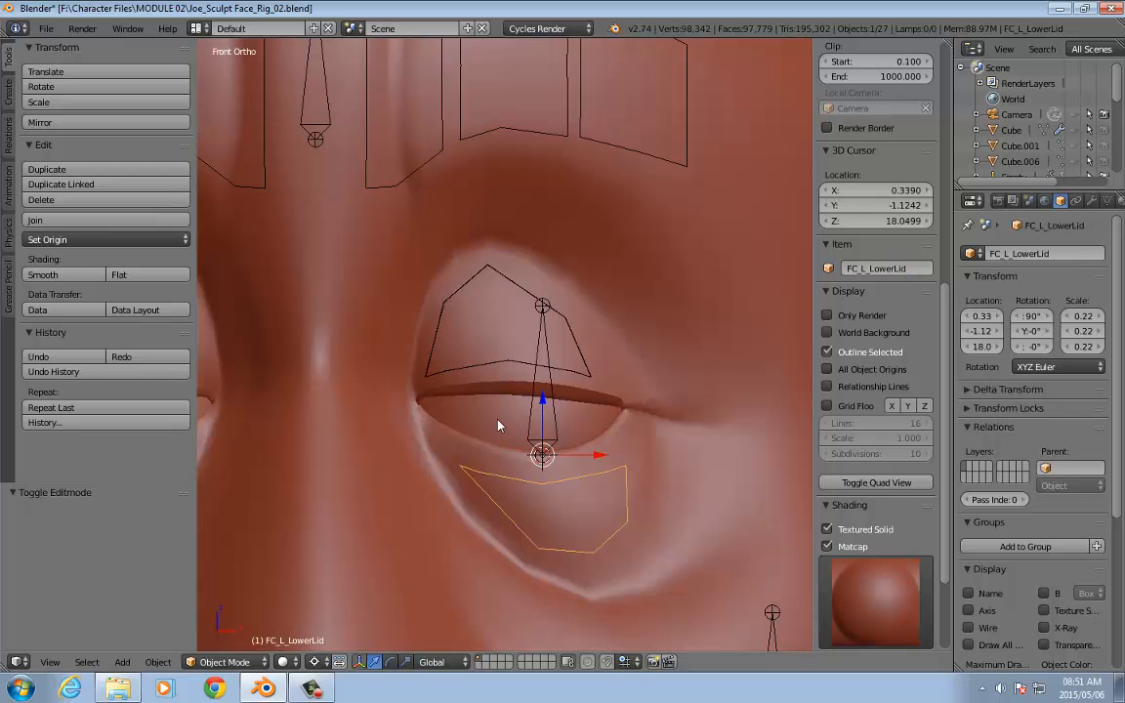
Step: Assign FC_L_LowerLid as the custom shape of the L_LowerLid bone
{"action": "right_click", "coordinate": [535, 404]}
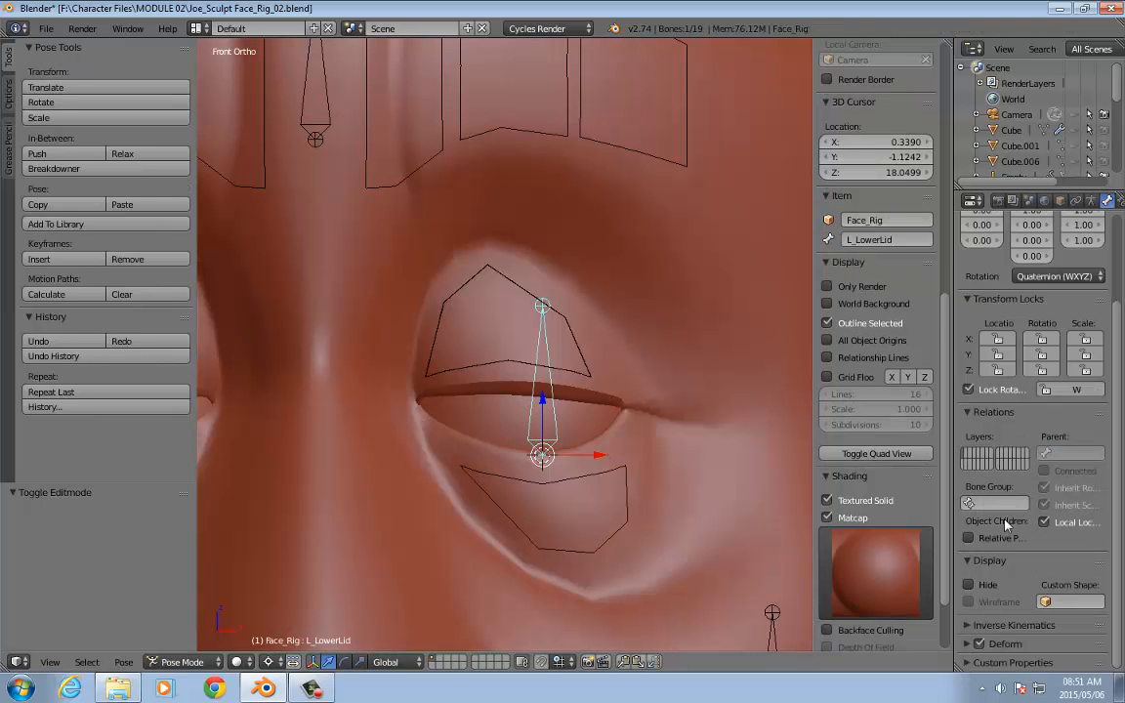
{"action": "left_click", "coordinate": [1071, 601]}
{"action": "type", "text": "fc"}
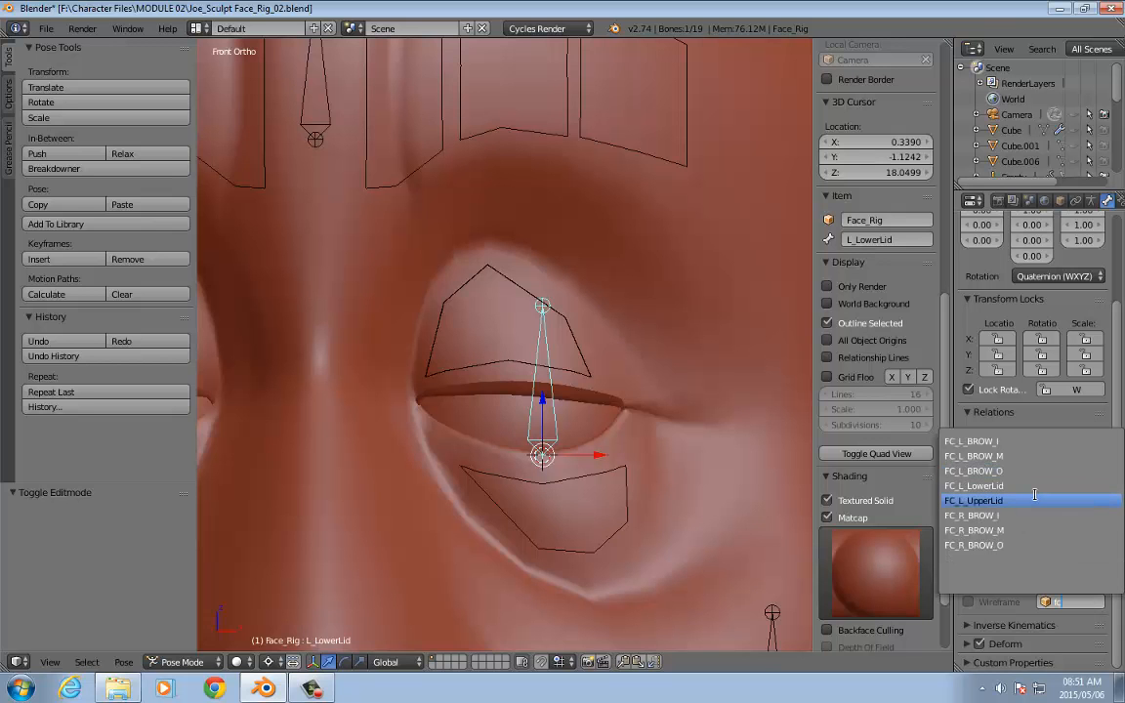
{"action": "left_click", "coordinate": [1023, 486]}
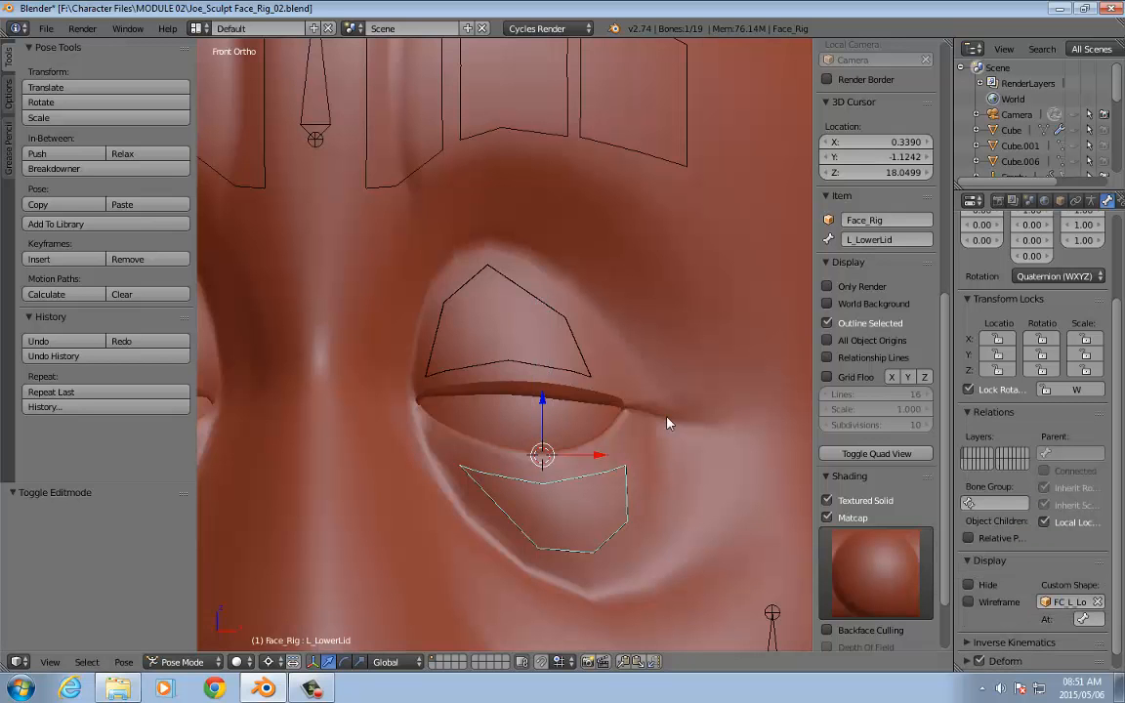
Step: Widen the Outliner and Properties editors and frame both eyes in the front view
{"action": "scroll", "coordinate": [663, 439], "scroll_direction": "down", "scroll_amount": 2}
{"action": "scroll", "coordinate": [1082, 137], "scroll_direction": "down", "scroll_amount": 5}
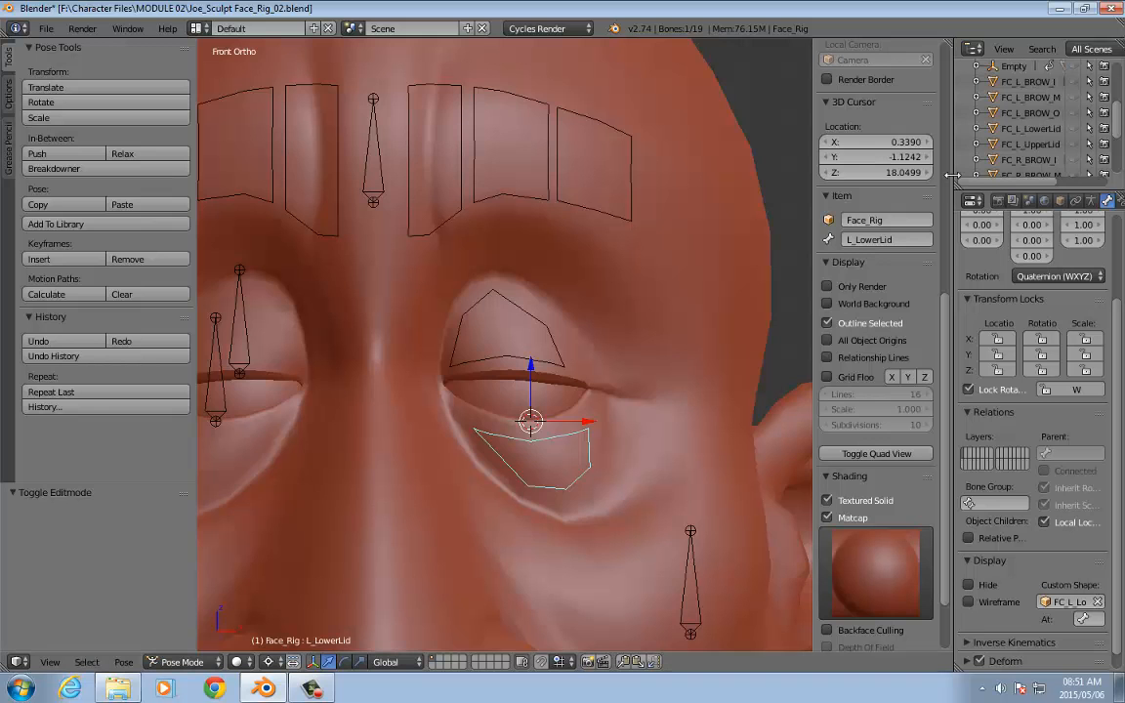
{"action": "left_click_drag", "start_coordinate": [952, 181], "coordinate": [915, 181]}
{"action": "scroll", "coordinate": [352, 341], "scroll_direction": "down", "scroll_amount": 3}
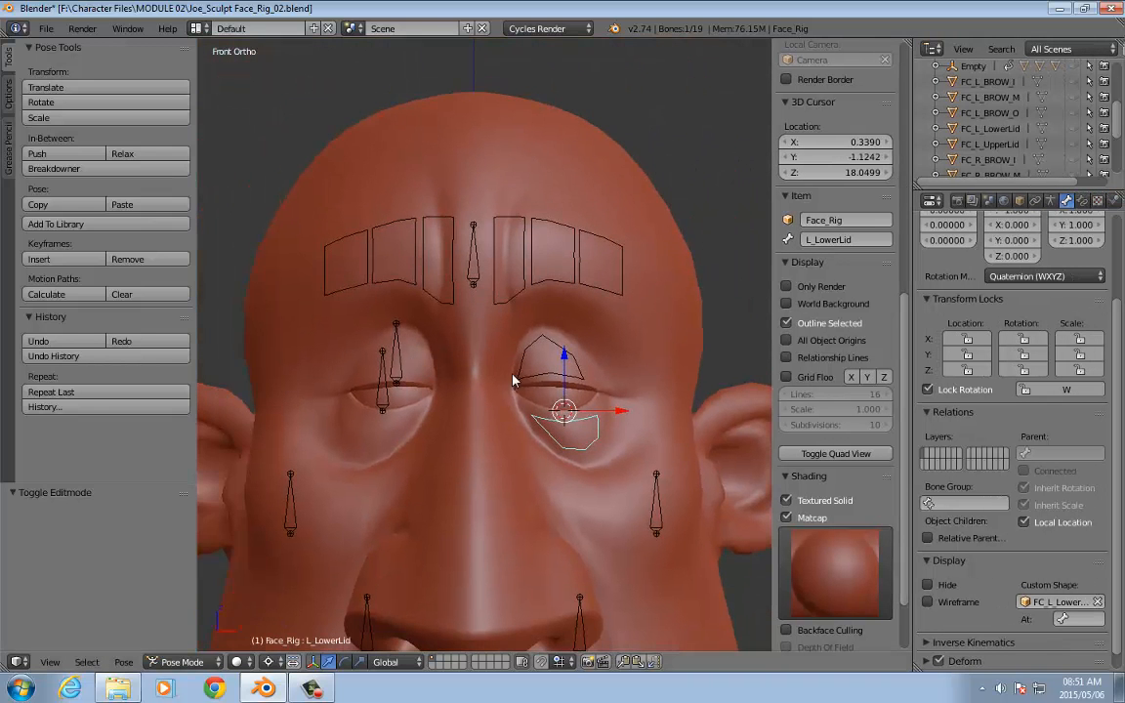
{"action": "scroll", "coordinate": [539, 388], "scroll_direction": "up", "scroll_amount": 2}
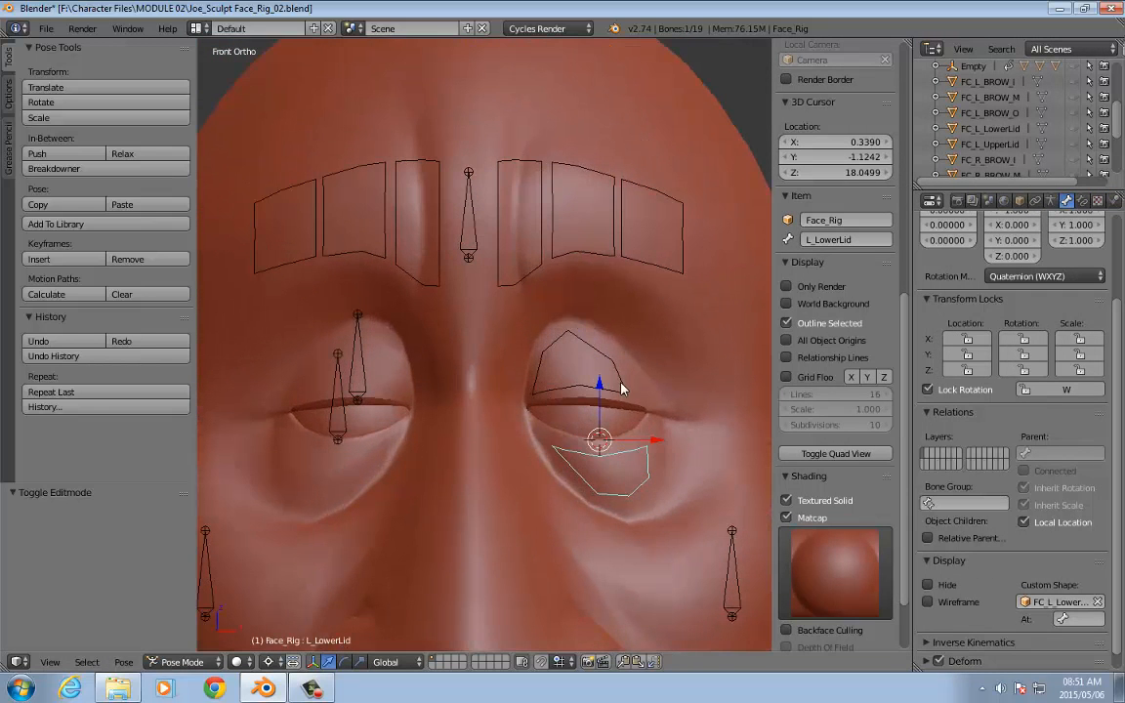
Step: Make the FC_L_UpperLid and FC_L_LowerLid objects visible and hide the Face_Rig armature
{"action": "right_click", "coordinate": [561, 350]}
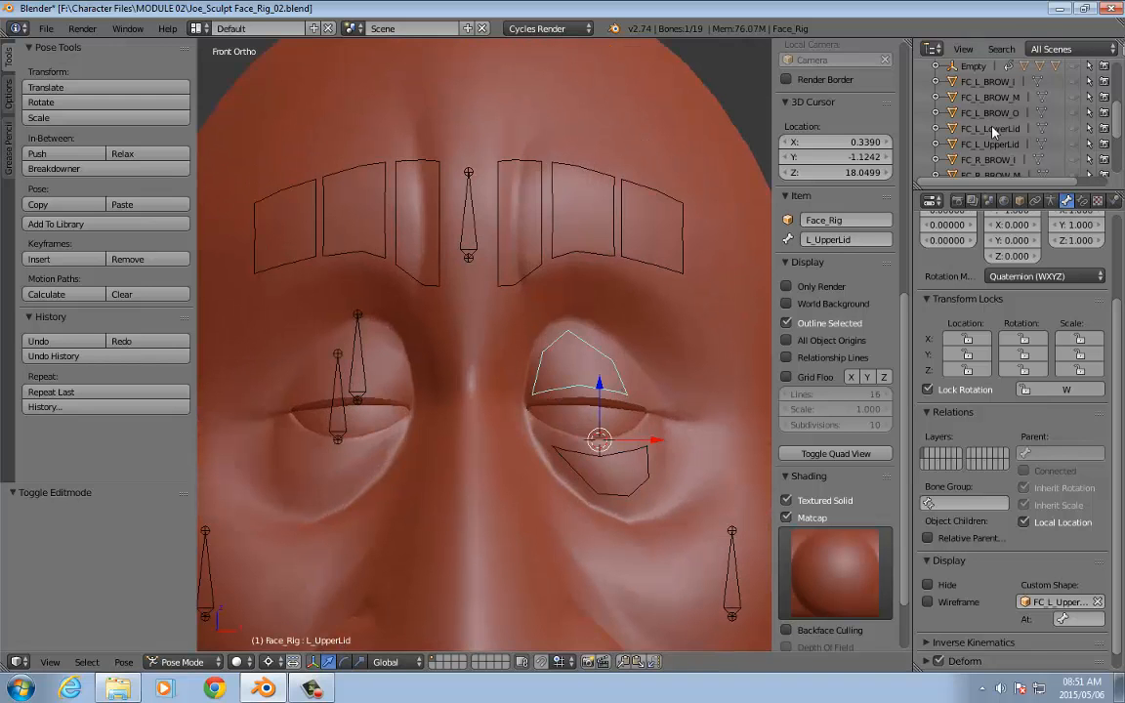
{"action": "left_click", "coordinate": [1033, 144]}
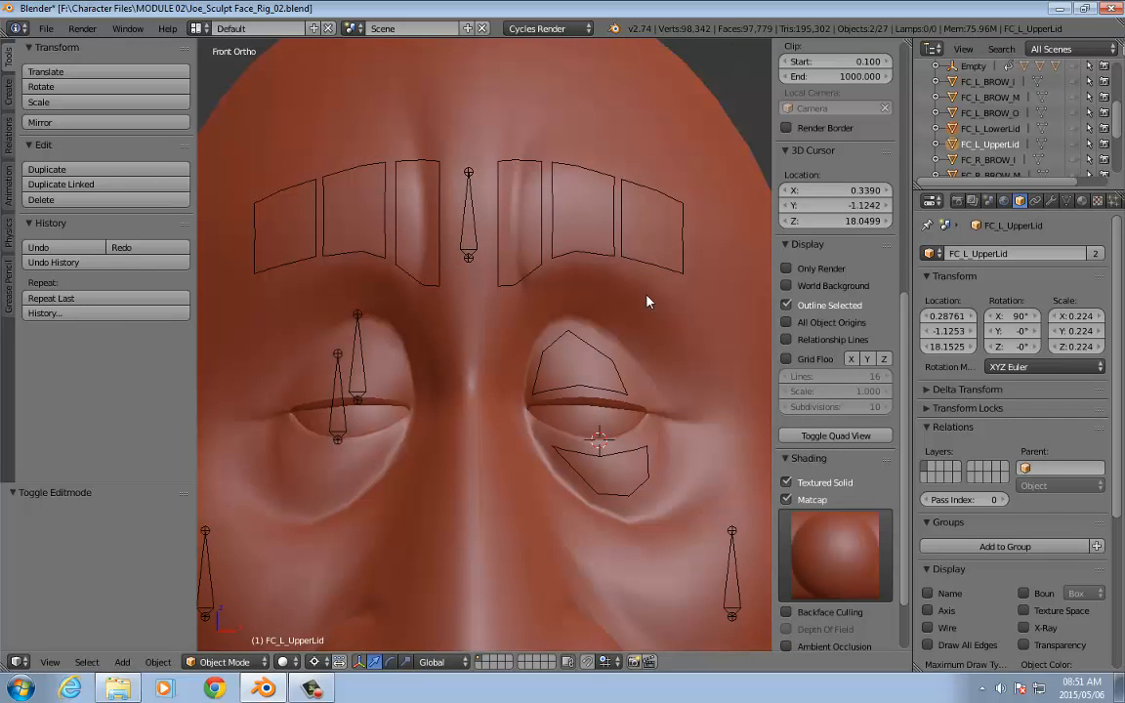
{"action": "left_click", "coordinate": [1073, 144]}
{"action": "left_click", "coordinate": [1074, 129]}
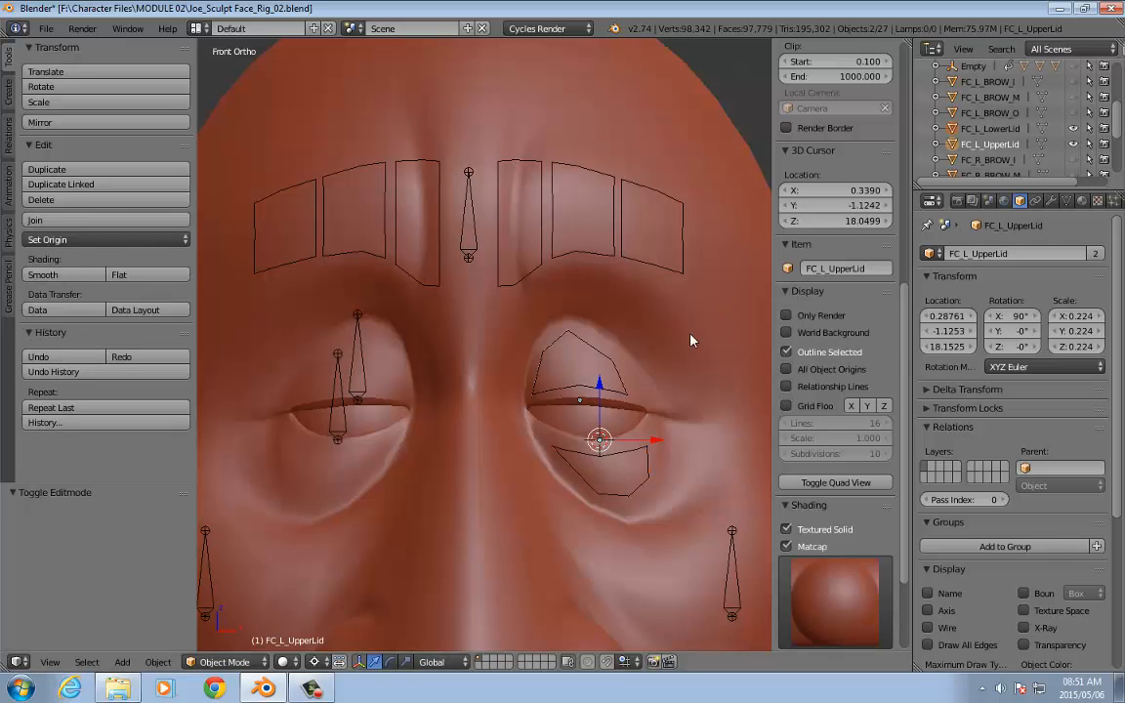
{"action": "scroll", "coordinate": [1072, 151], "scroll_direction": "down", "scroll_amount": 2}
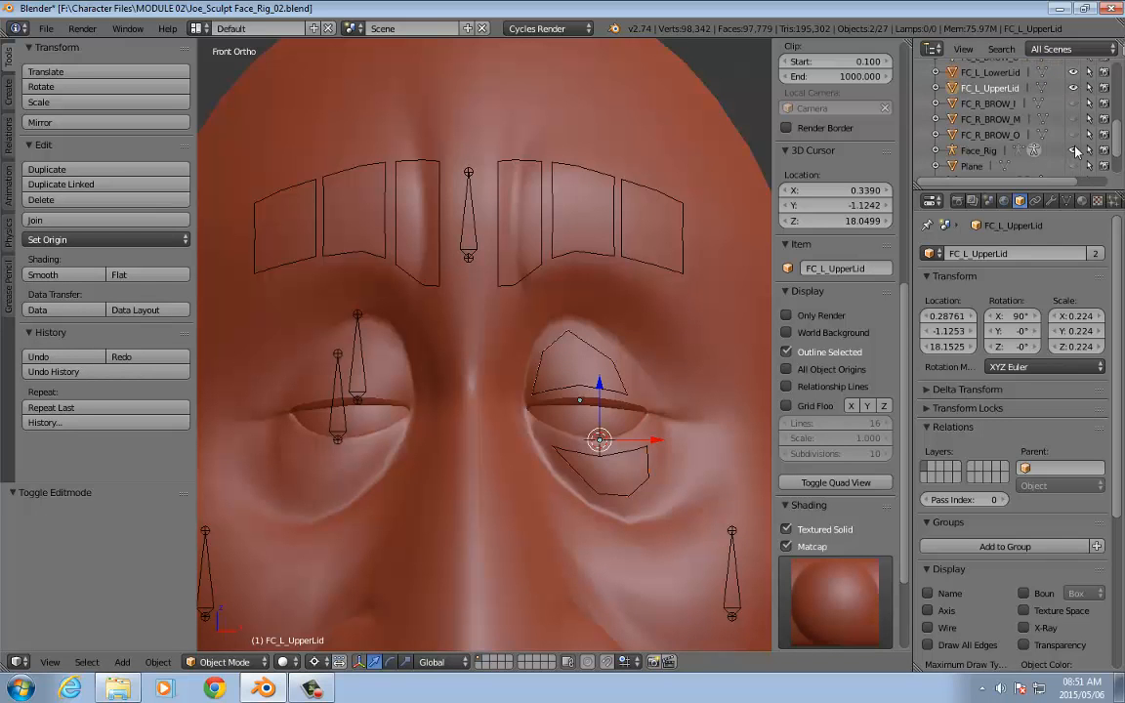
{"action": "left_click", "coordinate": [1073, 149]}
Step: Duplicate both left eyelid shapes in place and rename the upper lid copy to FC_R_UpperLid
{"action": "key", "text": "shift+d"}
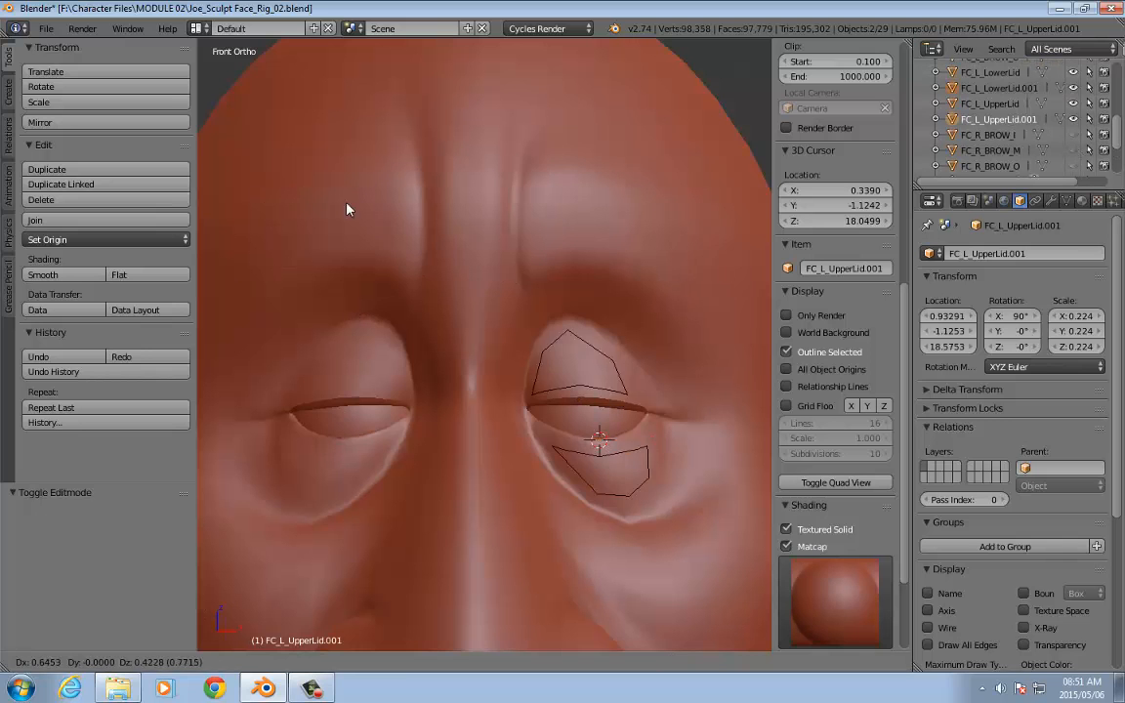
{"action": "right_click", "coordinate": [209, 300]}
{"action": "right_click", "coordinate": [566, 451], "text": "shift"}
{"action": "left_click", "coordinate": [825, 267]}
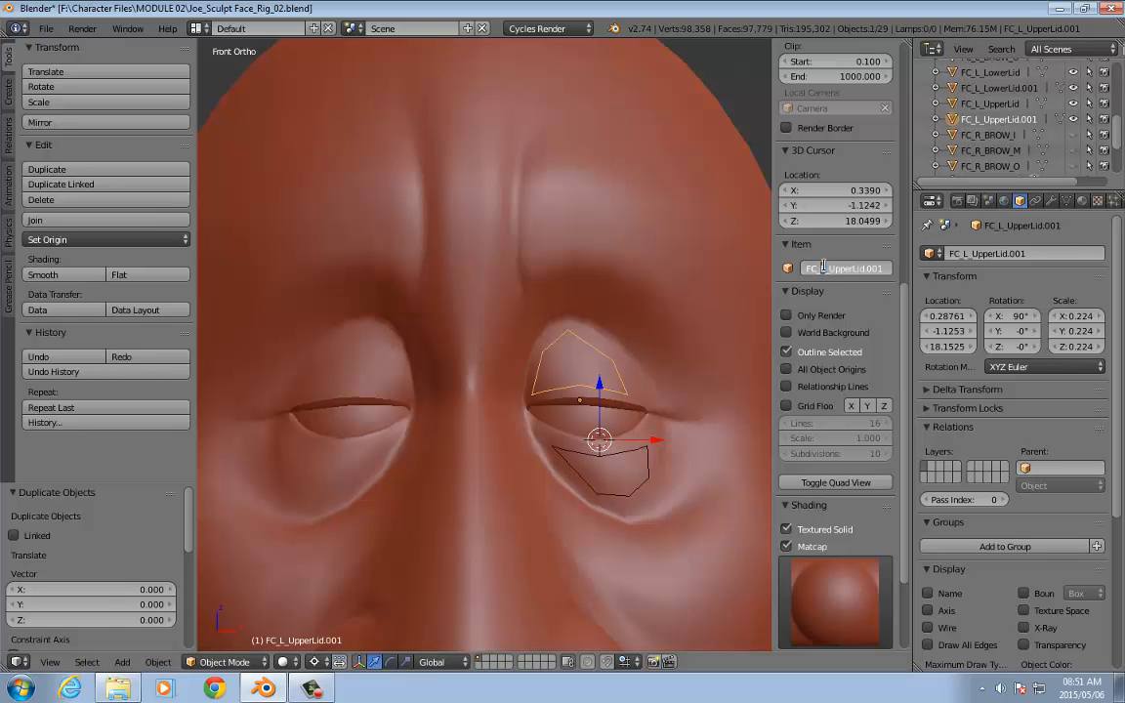
{"action": "type", "text": "R"}
{"action": "key", "text": "Return"}
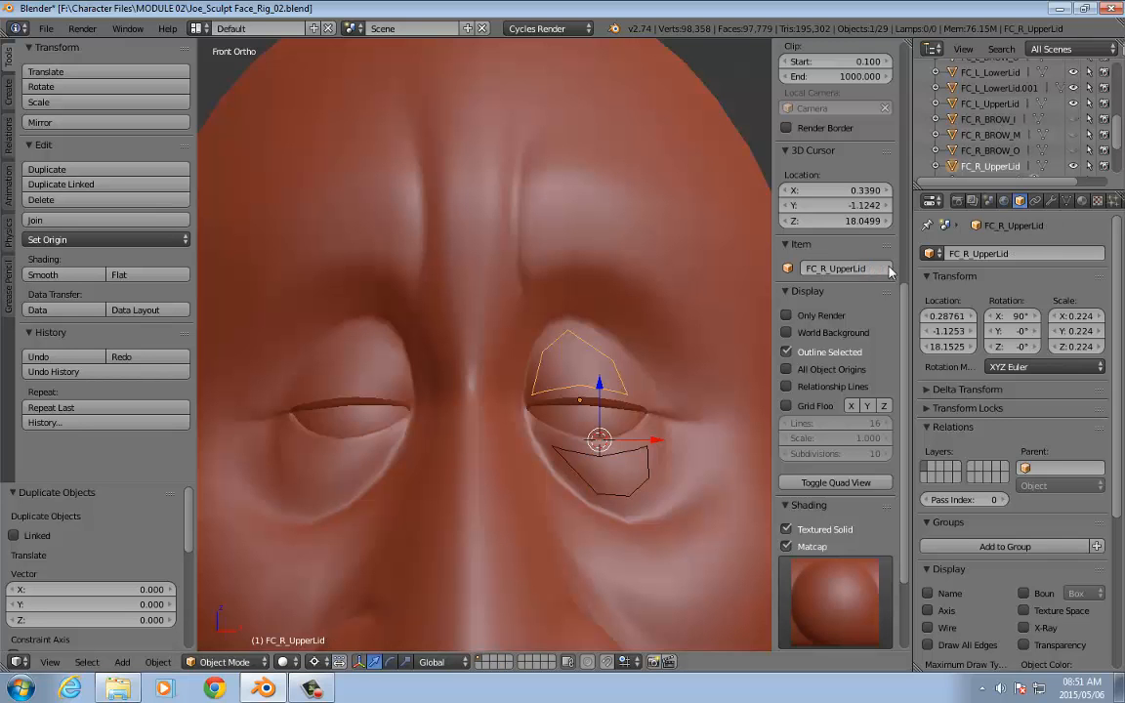
Step: Rename the duplicated lower lid shape to FC_R_LowerLid
{"action": "left_click", "coordinate": [1020, 88]}
{"action": "key", "text": "ctrl+shift+s"}
{"action": "key", "text": "Escape"}
{"action": "key", "text": "BackSpace"}
{"action": "type", "text": "R"}
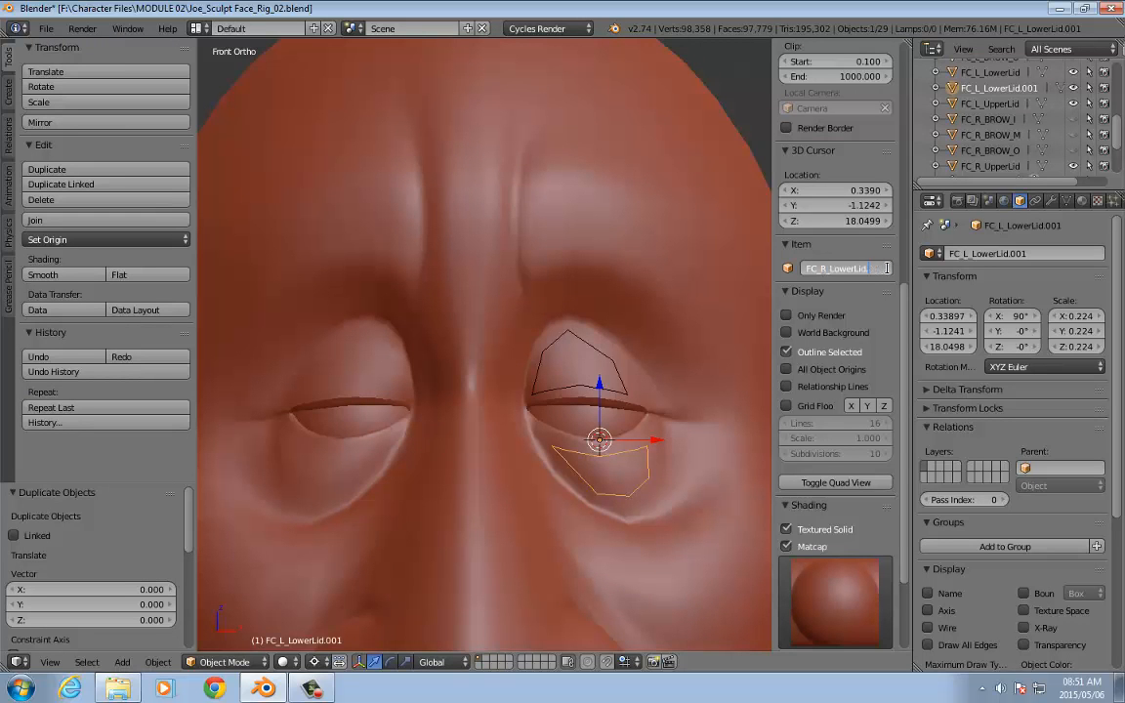
{"action": "key", "text": "BackSpace"}
{"action": "key", "text": "Return"}
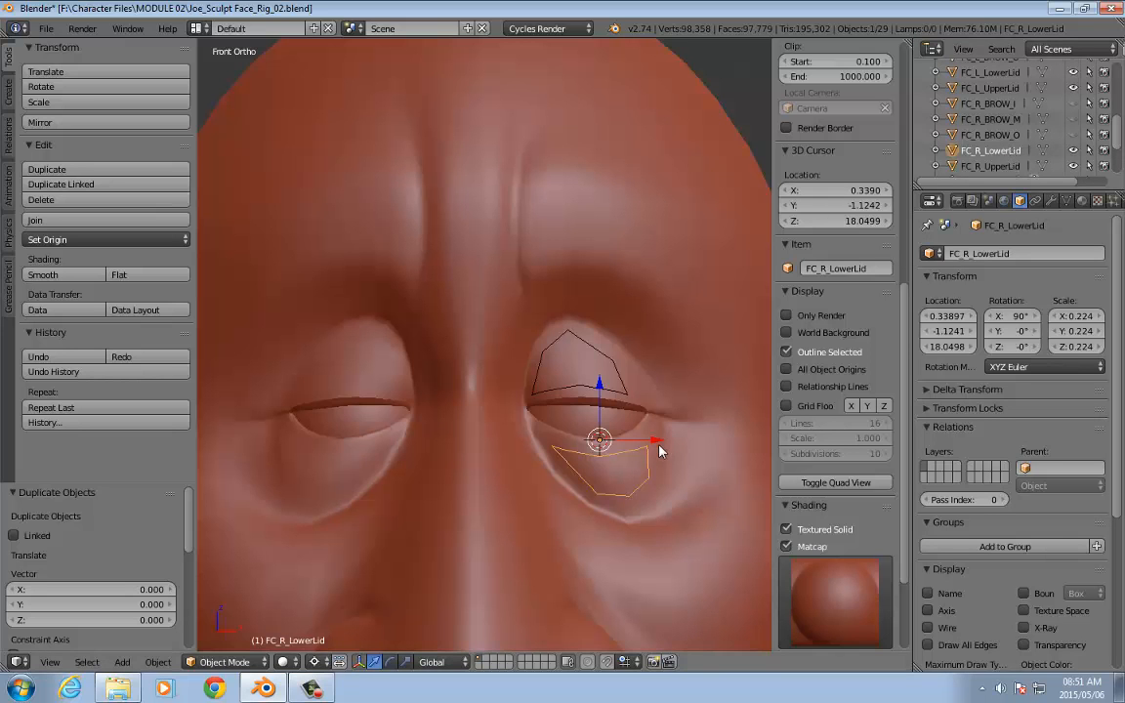
Step: Mirror the whole FC_R_LowerLid mesh in Edit Mode by scaling it -1 along X
{"action": "key", "text": "Tab"}
{"action": "middle_click_drag", "start_coordinate": [685, 399], "coordinate": [666, 382], "text": "shift"}
{"action": "key", "text": "a"}
{"action": "key", "text": "a"}
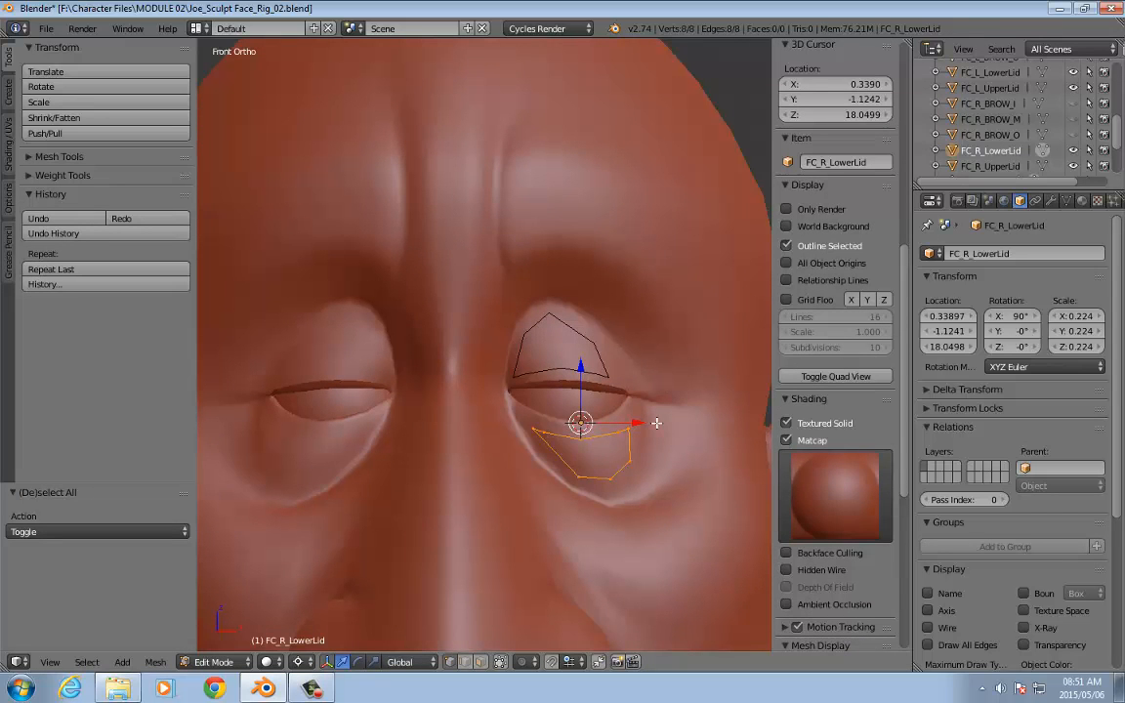
{"action": "key", "text": "r"}
{"action": "left_click_drag", "start_coordinate": [640, 423], "coordinate": [524, 427], "text": "ctrl"}
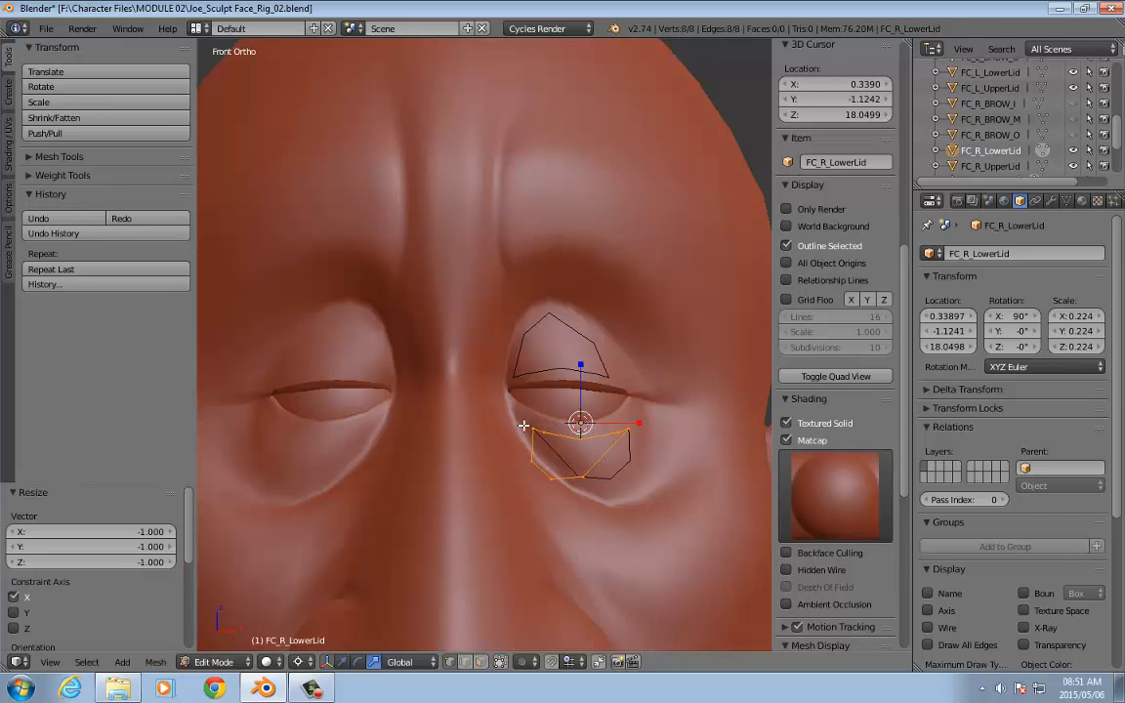
{"action": "key", "text": "space"}
{"action": "key", "text": "Escape"}
{"action": "key", "text": "Tab"}
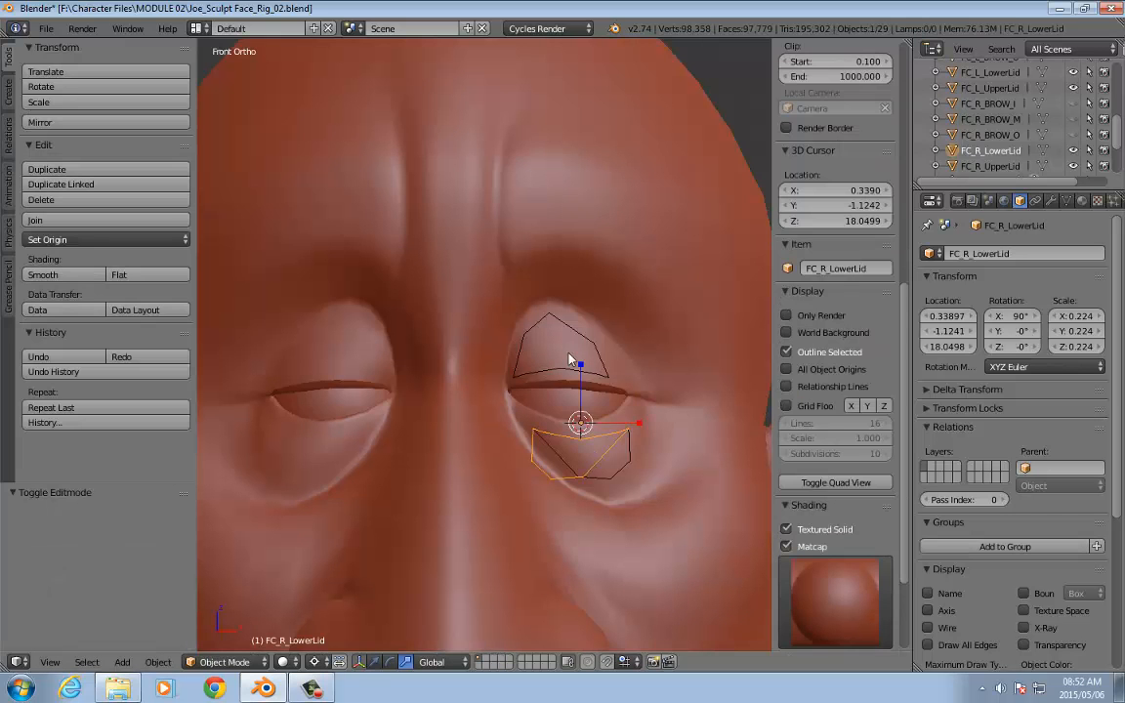
Step: Snap the 3D cursor to FC_R_UpperLid and mirror its mesh by scaling it -1 along X
{"action": "left_click", "coordinate": [991, 166]}
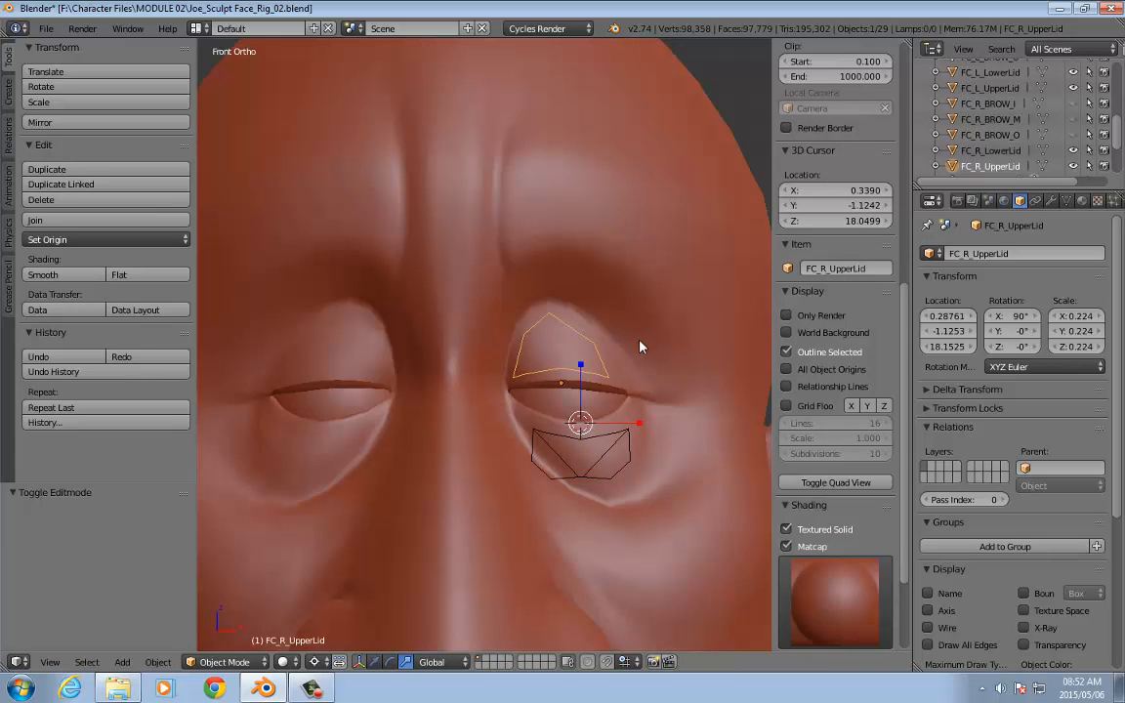
{"action": "key", "text": "shift+s"}
{"action": "left_click", "coordinate": [624, 385]}
{"action": "key", "text": "Tab"}
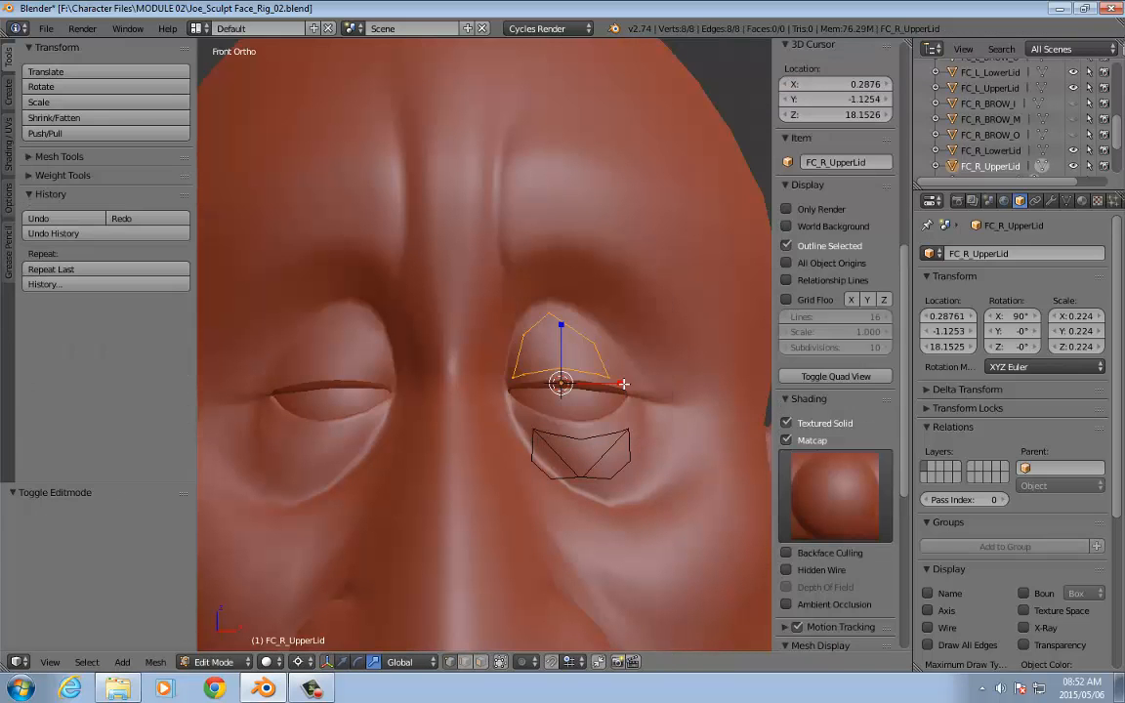
{"action": "key", "text": "s"}
{"action": "key", "text": "x"}
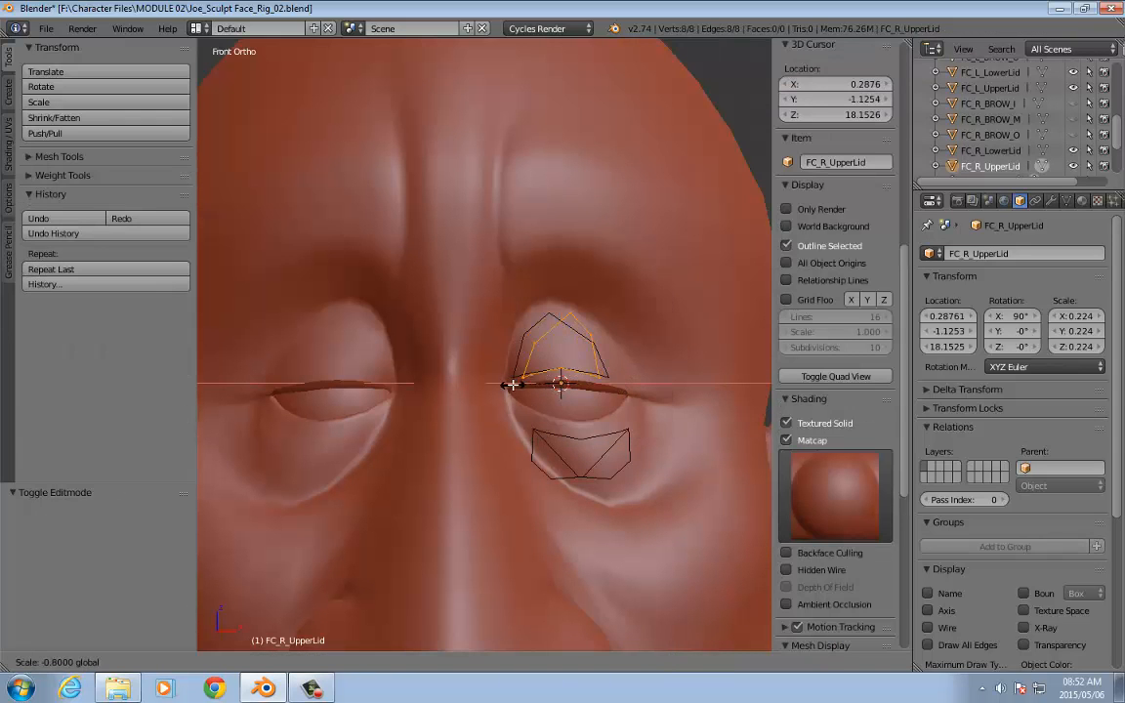
{"action": "left_click", "coordinate": [500, 383]}
{"action": "key", "text": "space"}
{"action": "right_click", "coordinate": [583, 282]}
{"action": "right_click", "coordinate": [583, 283]}
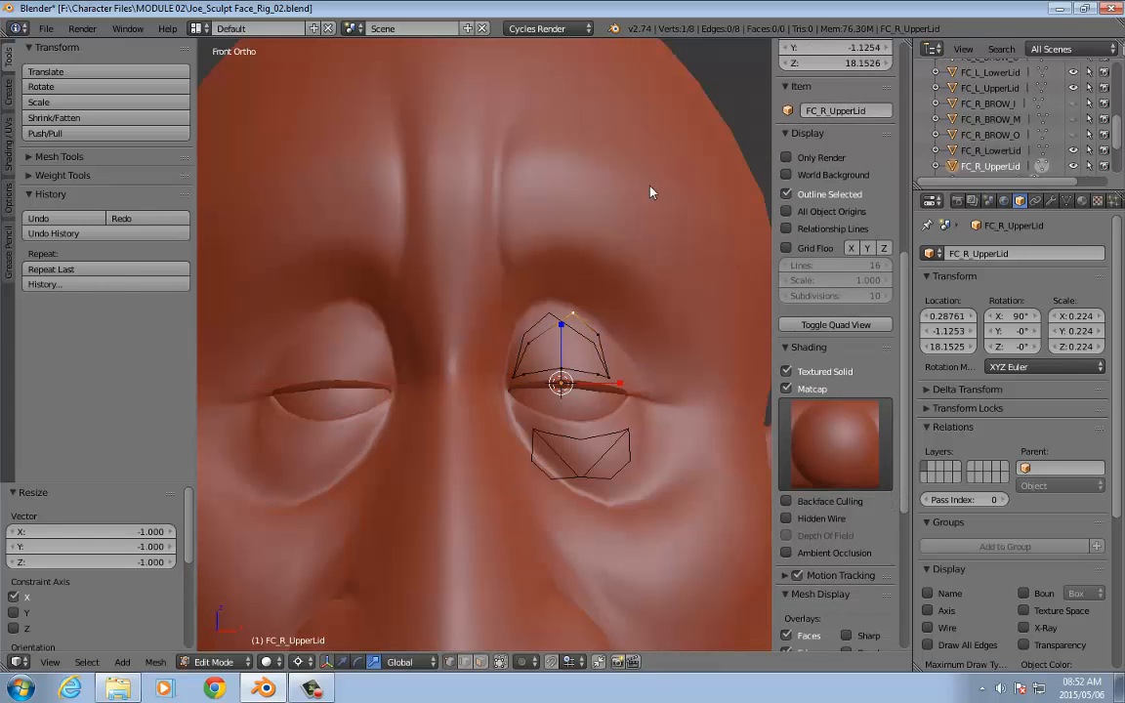
{"action": "key", "text": "Tab"}
Step: Hide the FC_R_LowerLid and FC_R_UpperLid objects and make the Face_Rig armature visible
{"action": "scroll", "coordinate": [1020, 154], "scroll_direction": "down", "scroll_amount": 2}
{"action": "left_click", "coordinate": [1074, 139]}
{"action": "left_click", "coordinate": [1074, 123]}
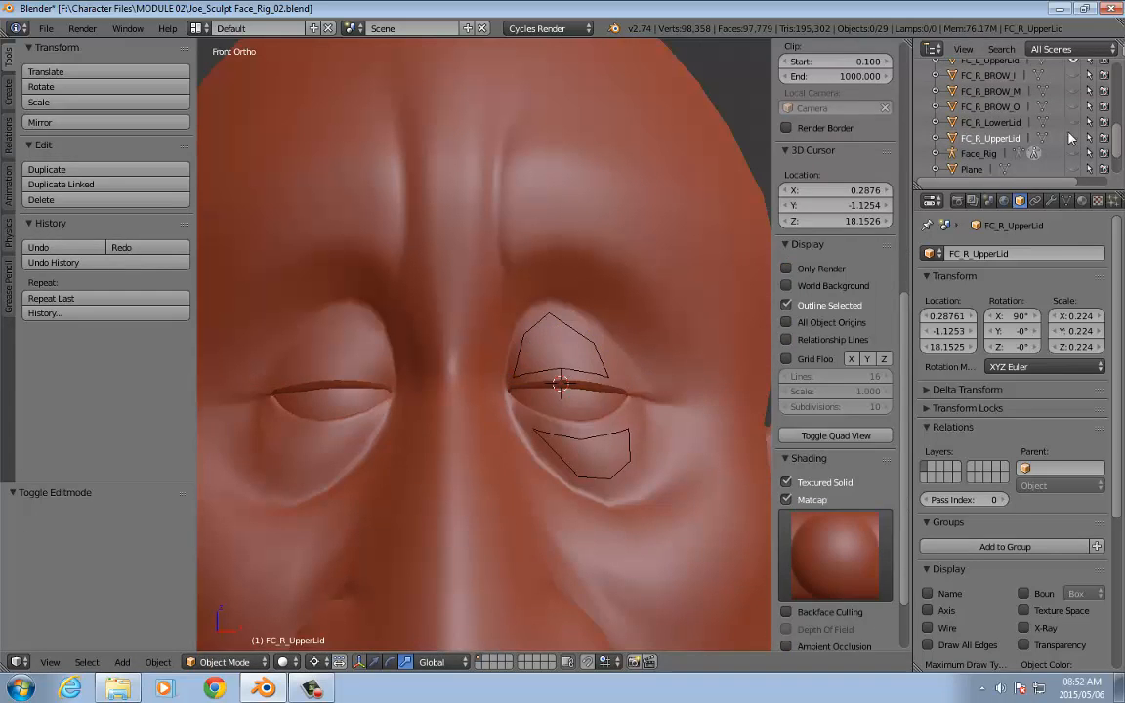
{"action": "left_click", "coordinate": [1073, 154]}
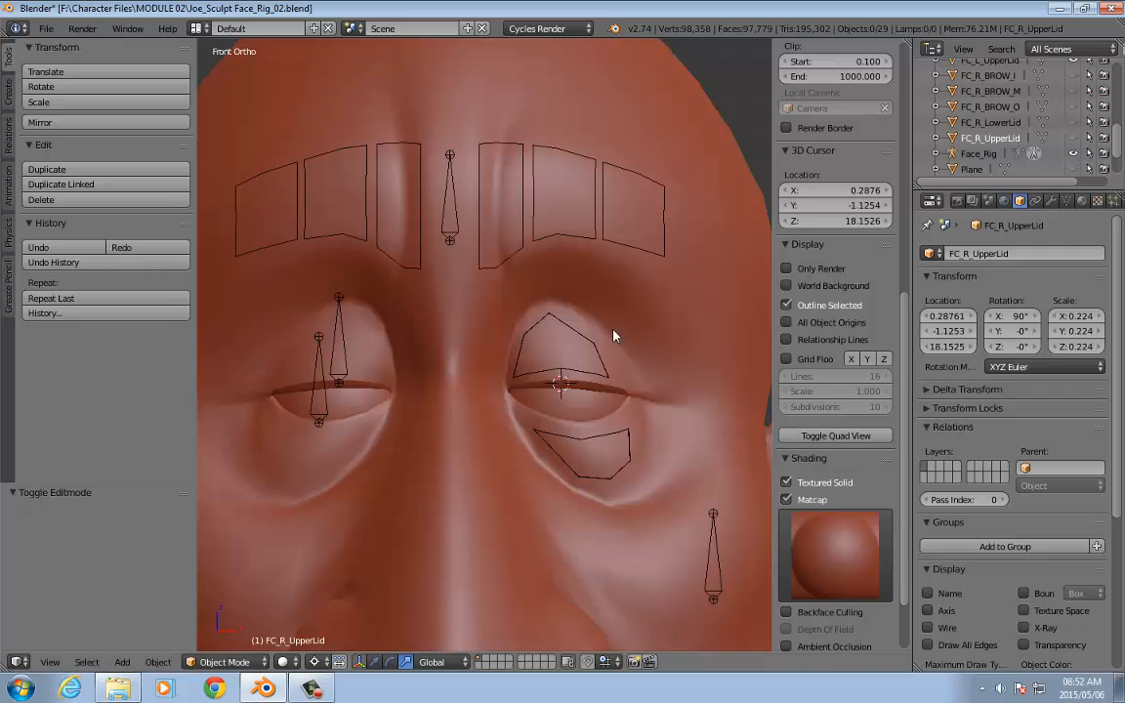
Step: Assign FC_R_UpperLid as the custom shape of the R_UpperLid bone
{"action": "right_click", "coordinate": [343, 370]}
{"action": "left_click", "coordinate": [1050, 598]}
{"action": "type", "text": "fc"}
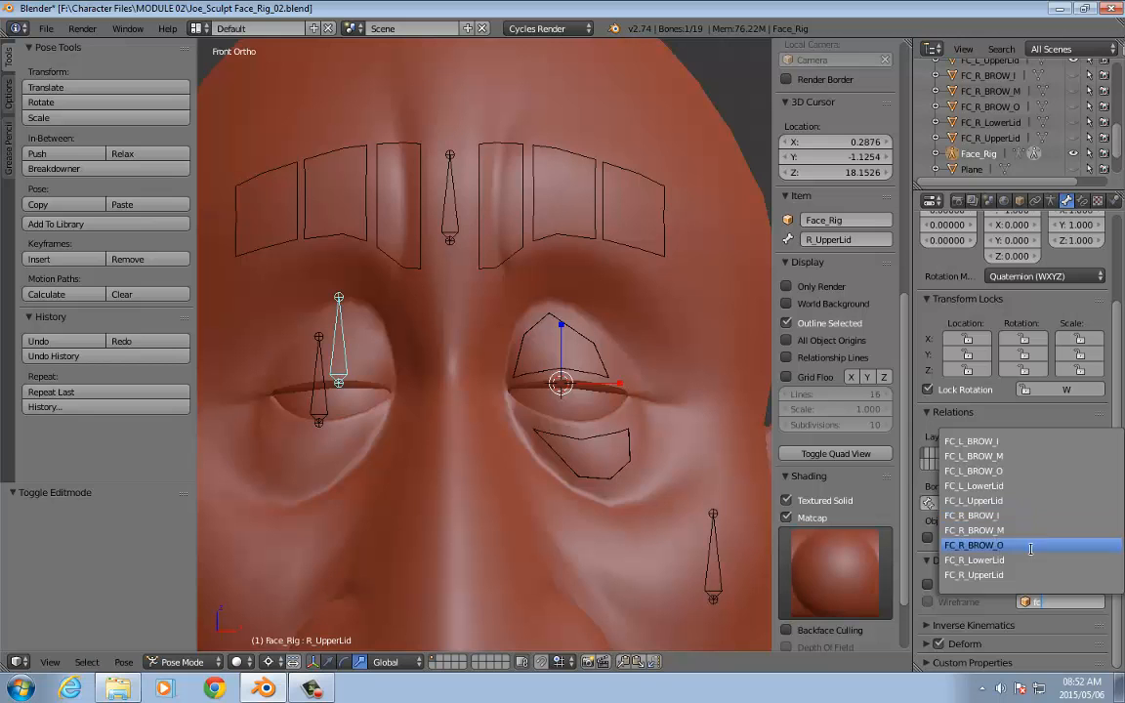
{"action": "left_click", "coordinate": [1016, 574]}
Step: Assign FC_R_LowerLid as the custom shape of the R_LowerLid bone
{"action": "right_click", "coordinate": [292, 374]}
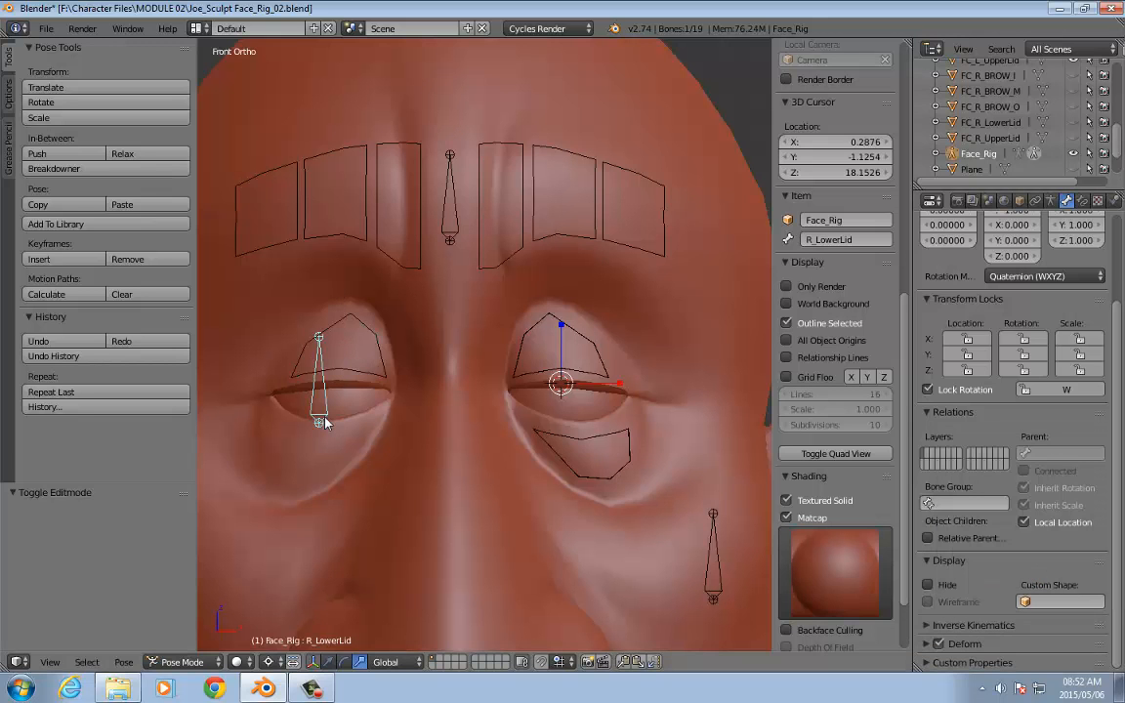
{"action": "left_click", "coordinate": [1045, 599]}
{"action": "type", "text": "fc"}
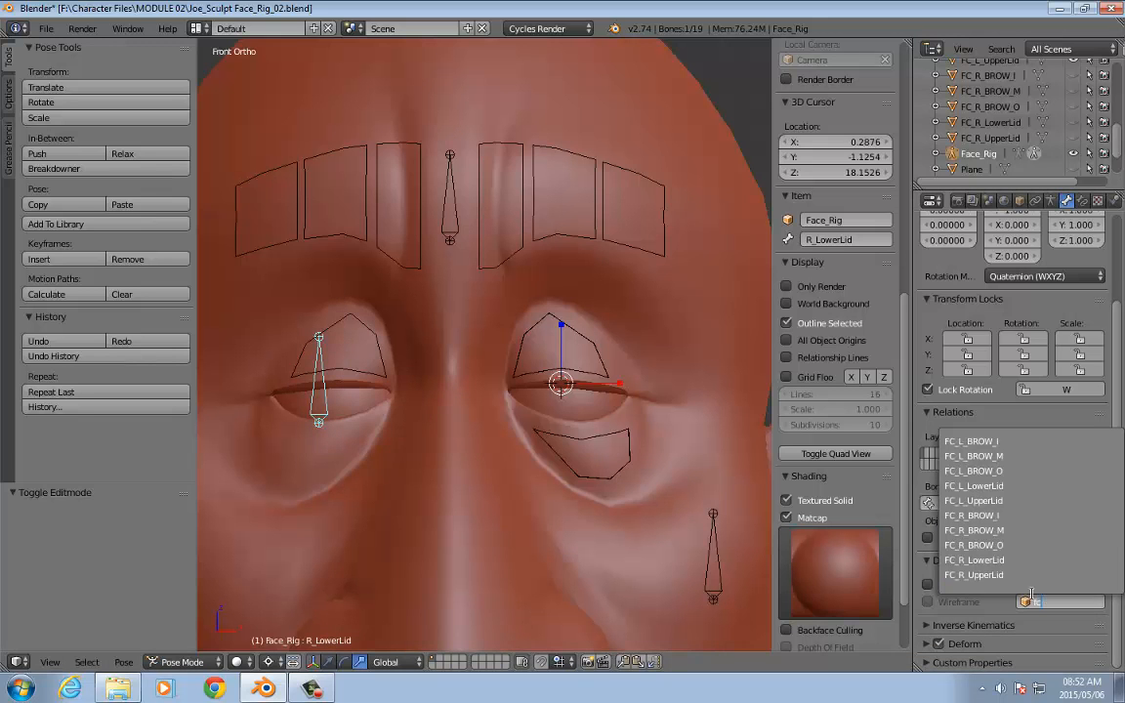
{"action": "left_click", "coordinate": [1016, 563]}
{"action": "scroll", "coordinate": [439, 422], "scroll_direction": "down", "scroll_amount": 5}
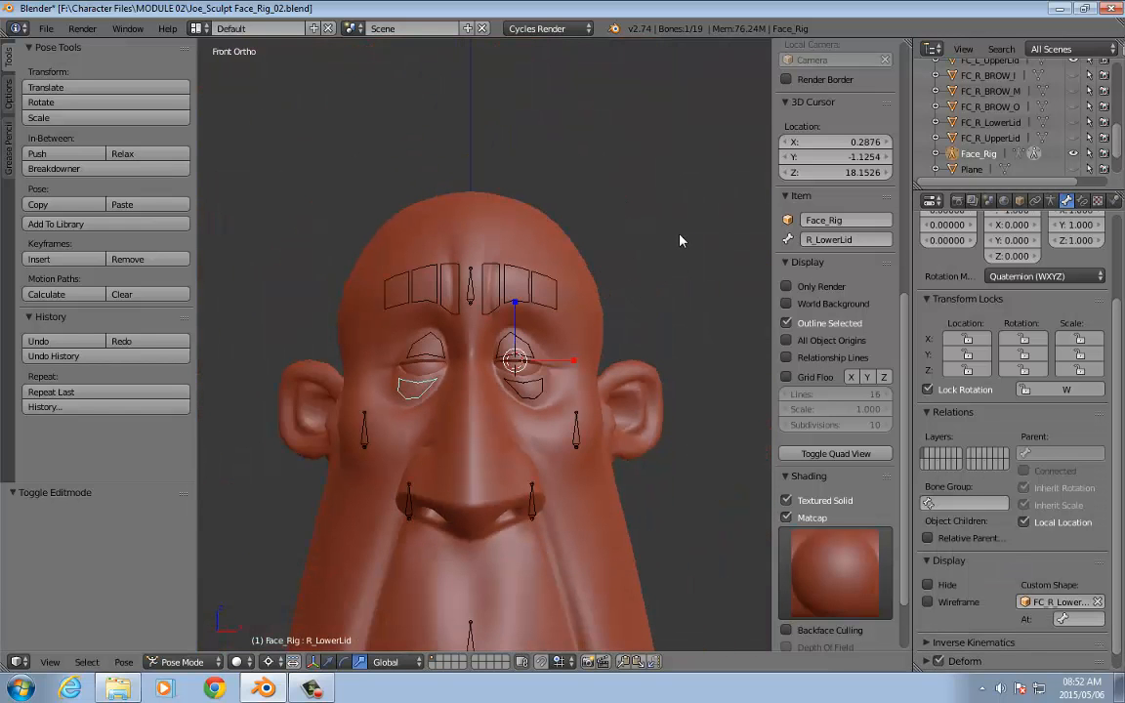
{"action": "scroll", "coordinate": [677, 239], "scroll_direction": "down", "scroll_amount": 2}
{"action": "scroll", "coordinate": [615, 293], "scroll_direction": "down", "scroll_amount": 4, "text": "shift"}
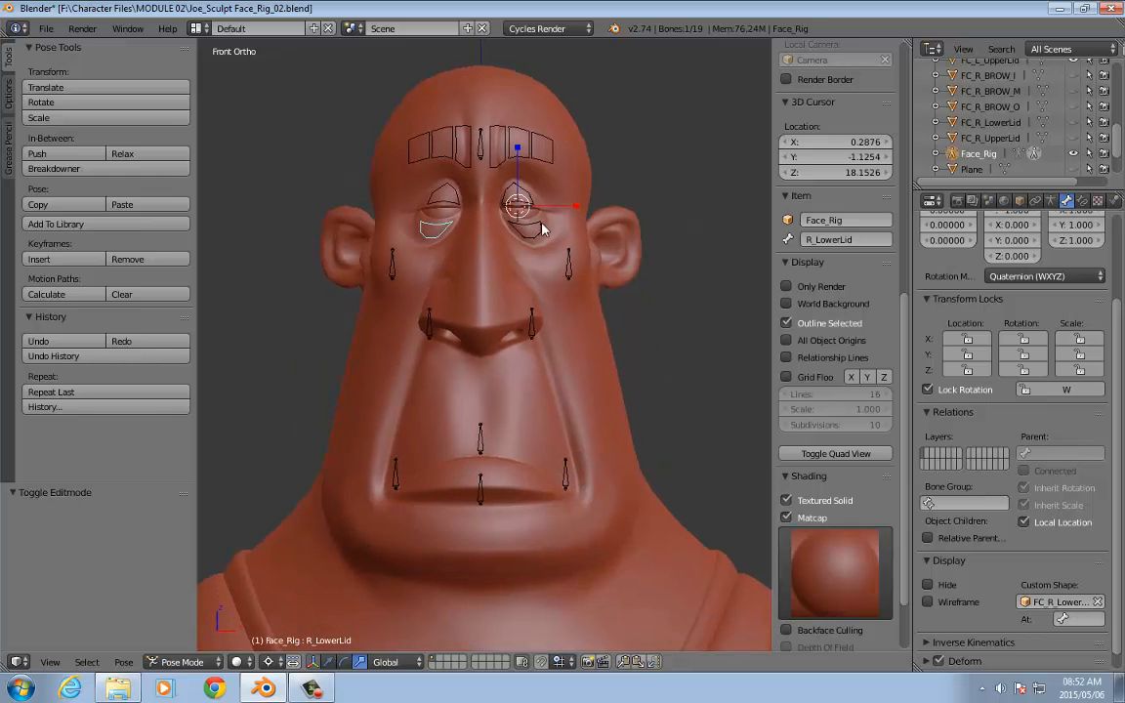
Step: Open the recent file Joe_Sculpt Face_Rig_01_Linkeda.blend and expand the 3D view over the drivers editor
{"action": "left_click", "coordinate": [46, 28]}
{"action": "mouse_move", "coordinate": [117, 78]}
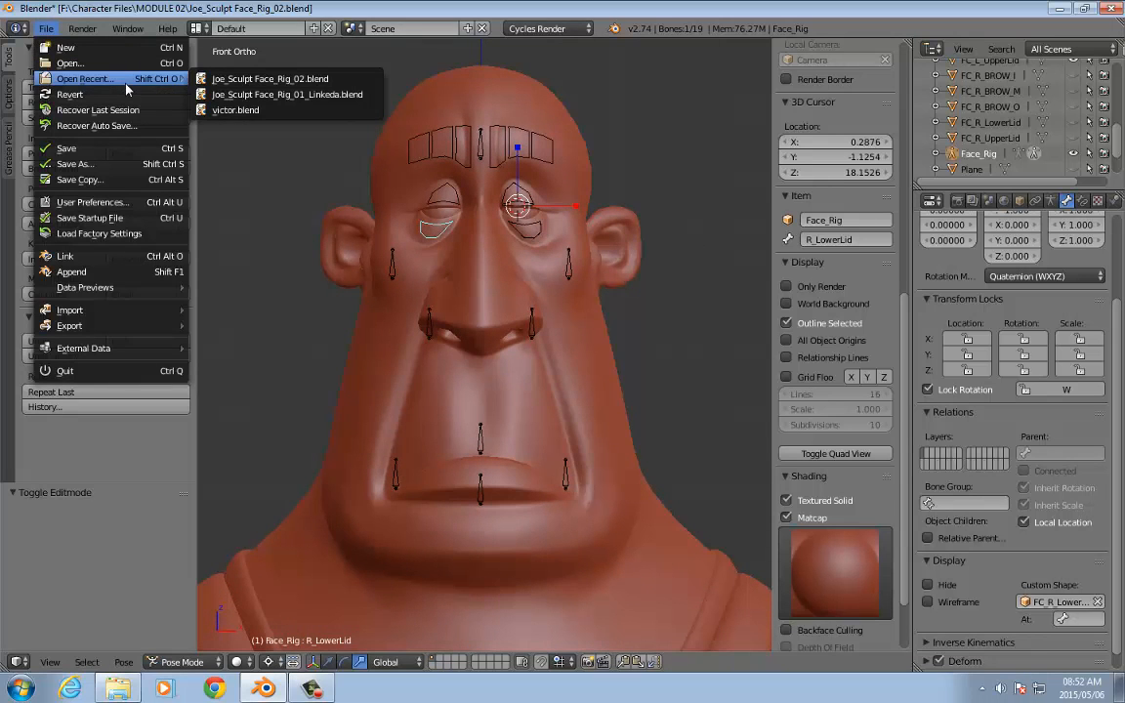
{"action": "left_click", "coordinate": [254, 95]}
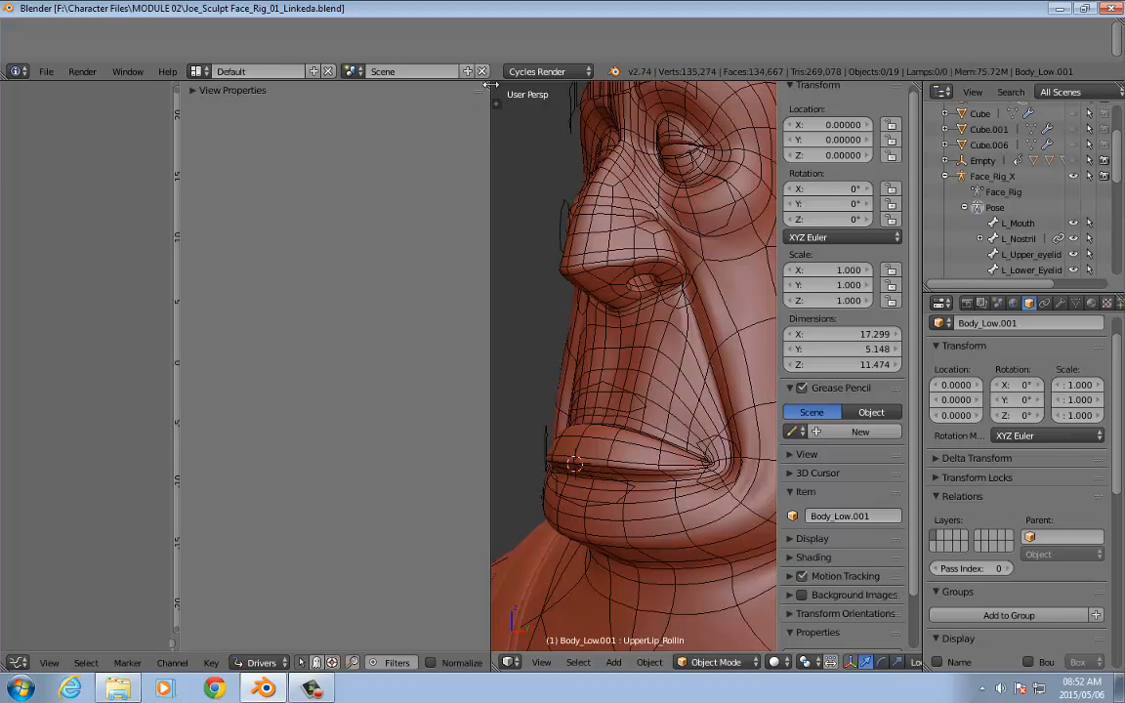
{"action": "left_click_drag", "start_coordinate": [486, 89], "coordinate": [445, 100]}
Step: Turn off the wire display of the Body_Low.001 mesh to expose the face control shapes
{"action": "scroll", "coordinate": [501, 184], "scroll_direction": "down", "scroll_amount": 4}
{"action": "middle_click_drag", "start_coordinate": [503, 184], "coordinate": [566, 229]}
{"action": "right_click", "coordinate": [487, 330]}
{"action": "scroll", "coordinate": [967, 532], "scroll_direction": "down", "scroll_amount": 4}
{"action": "left_click", "coordinate": [959, 542]}
{"action": "scroll", "coordinate": [461, 285], "scroll_direction": "up", "scroll_amount": 4}
{"action": "middle_click_drag", "start_coordinate": [508, 273], "coordinate": [525, 449], "text": "shift"}
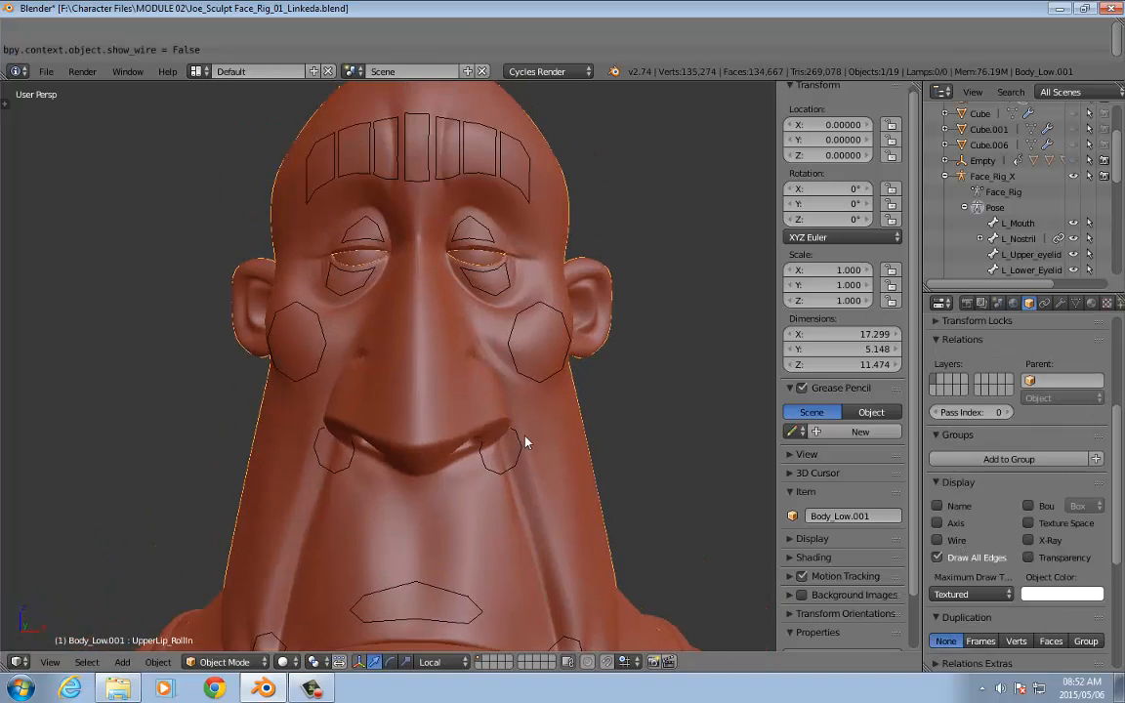
Step: Examine the cheek, nostril, lip and mouth corner control shapes on the finished reference rig
{"action": "middle_click_drag", "start_coordinate": [539, 340], "coordinate": [542, 293], "text": "shift"}
{"action": "right_click", "coordinate": [531, 445]}
{"action": "middle_click_drag", "start_coordinate": [537, 412], "coordinate": [536, 385], "text": "shift"}
{"action": "scroll", "coordinate": [552, 414], "scroll_direction": "up", "scroll_amount": 3}
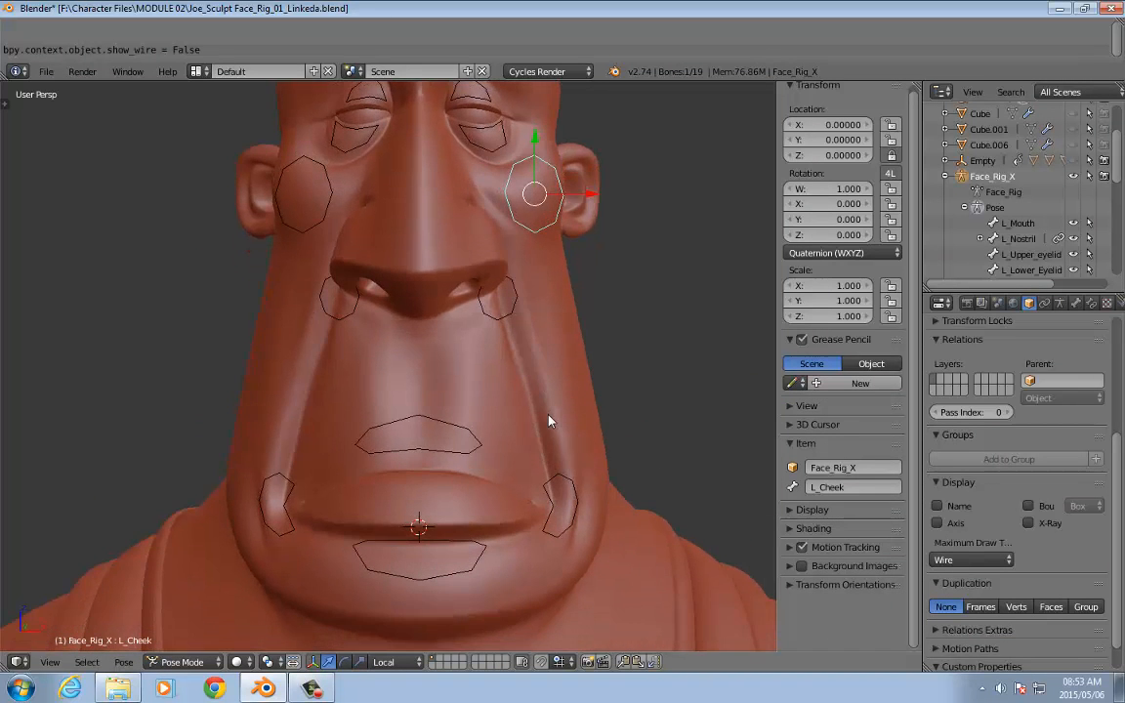
{"action": "middle_click_drag", "start_coordinate": [553, 421], "coordinate": [510, 413]}
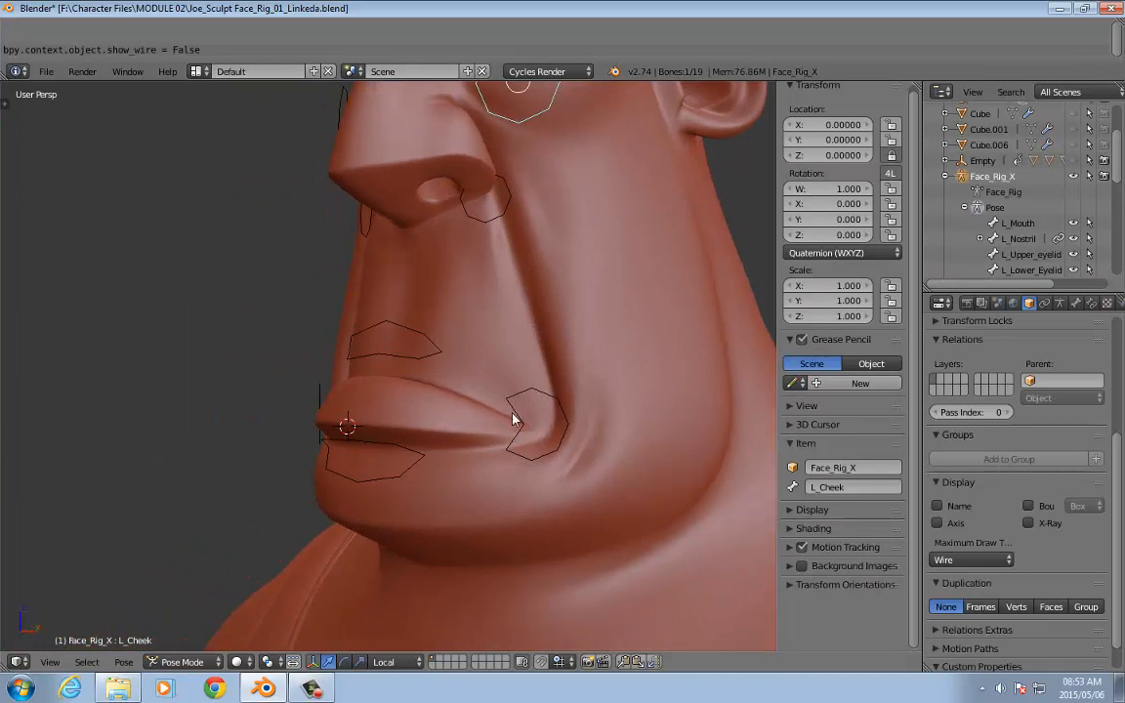
{"action": "key", "text": "KP_1"}
{"action": "scroll", "coordinate": [422, 393], "scroll_direction": "down", "scroll_amount": 3}
{"action": "scroll", "coordinate": [422, 392], "scroll_direction": "down", "scroll_amount": 4}
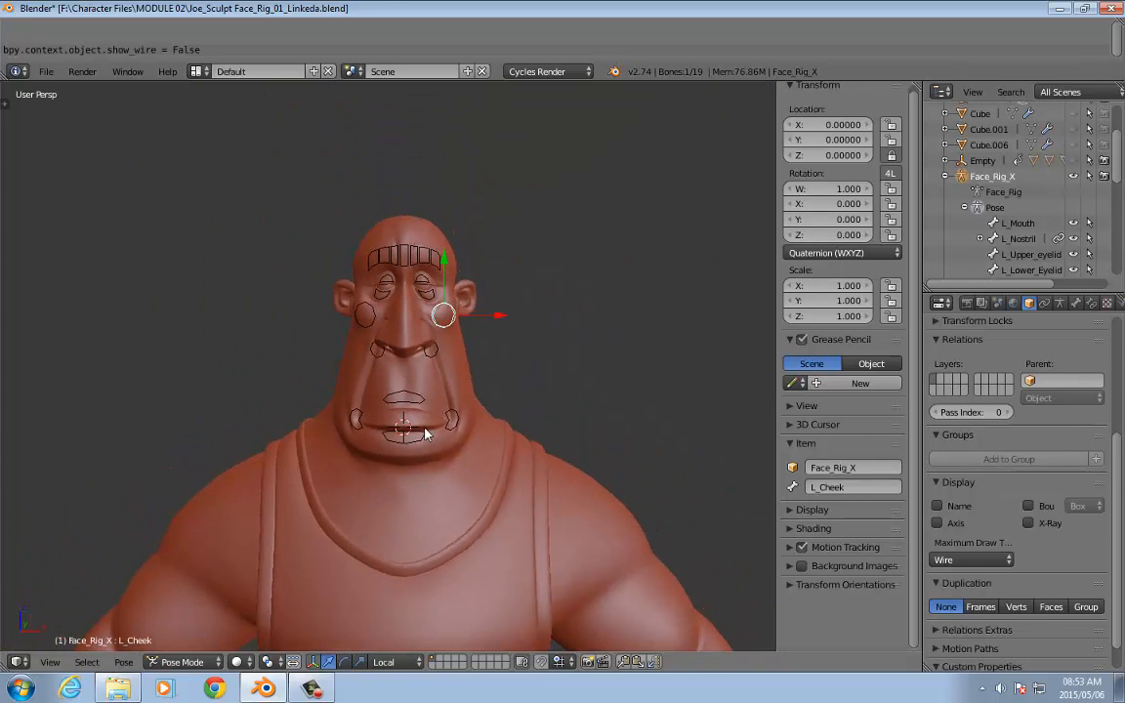
{"action": "middle_click_drag", "start_coordinate": [426, 434], "coordinate": [415, 430]}
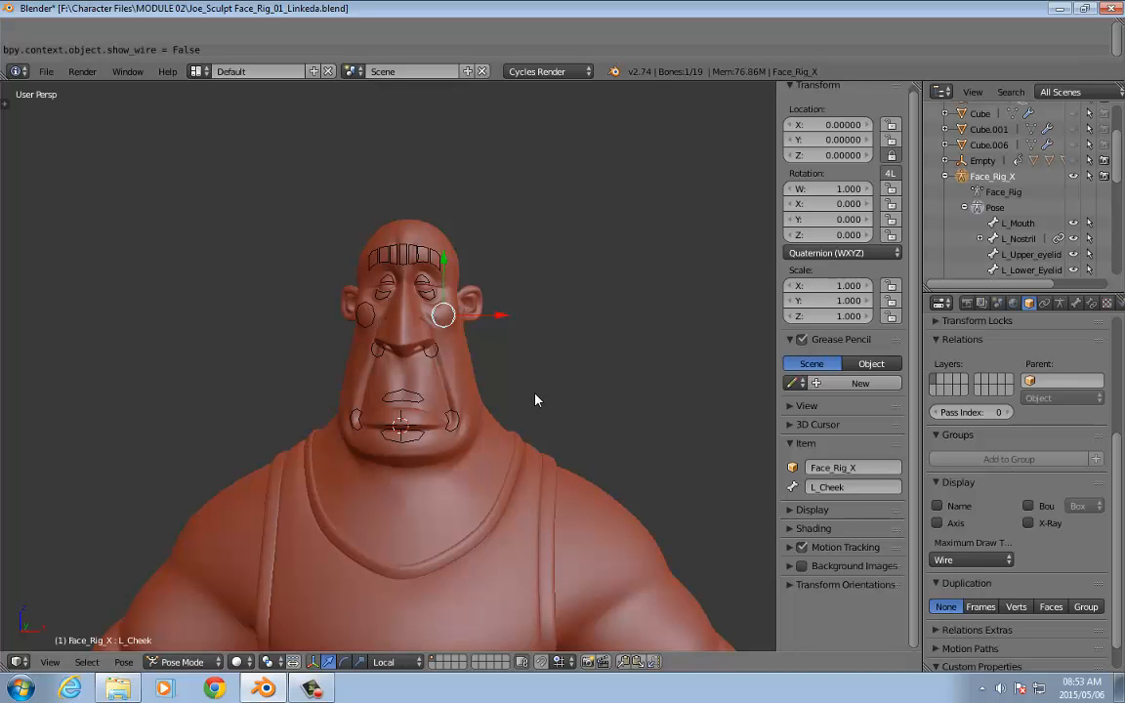
{"action": "left_click", "coordinate": [312, 688]}
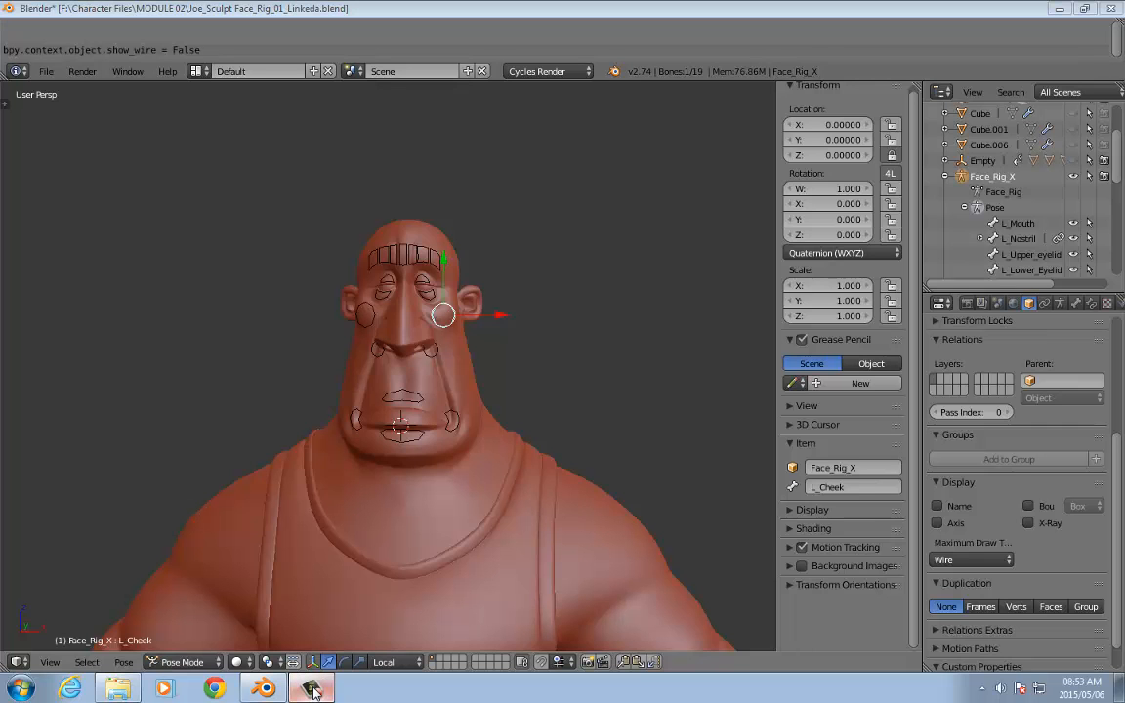